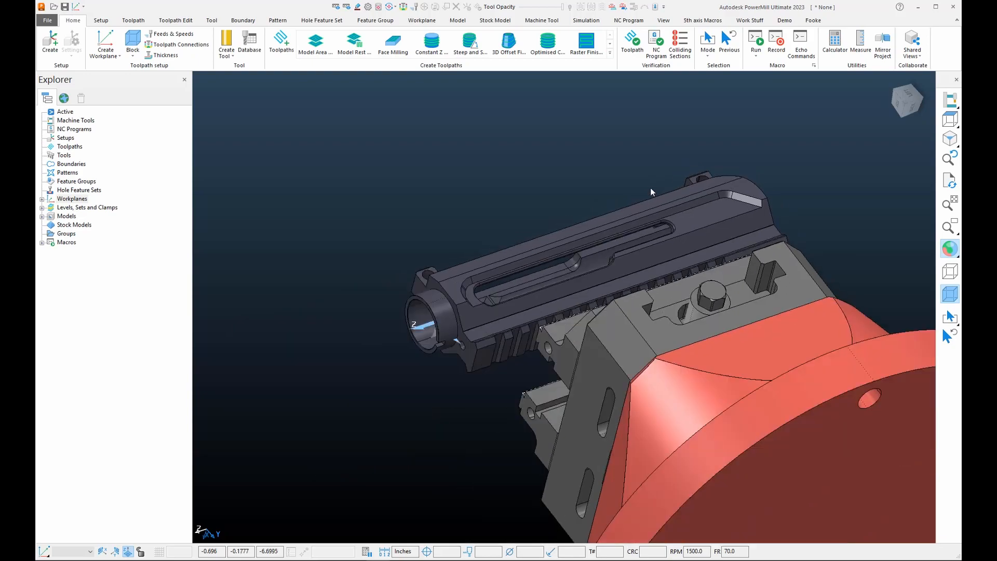
- Examine the receiver model and its vise fixture from several sides and distances
{"action": "middle_click_drag", "start_coordinate": [650, 188], "coordinate": [705, 218]}
{"action": "scroll", "coordinate": [623, 161], "scroll_direction": "up", "scroll_amount": 5}
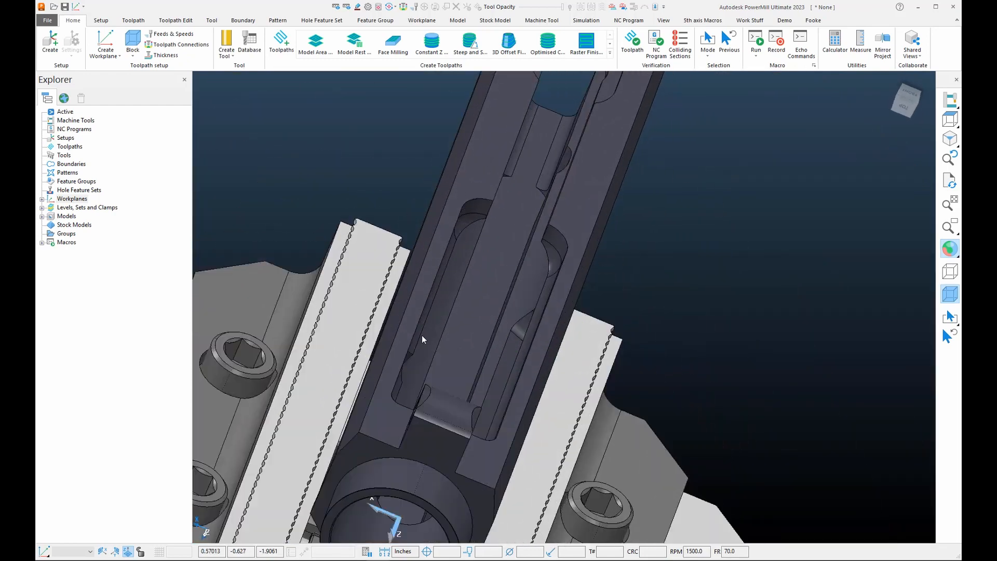
{"action": "middle_click_drag", "start_coordinate": [450, 257], "coordinate": [572, 291]}
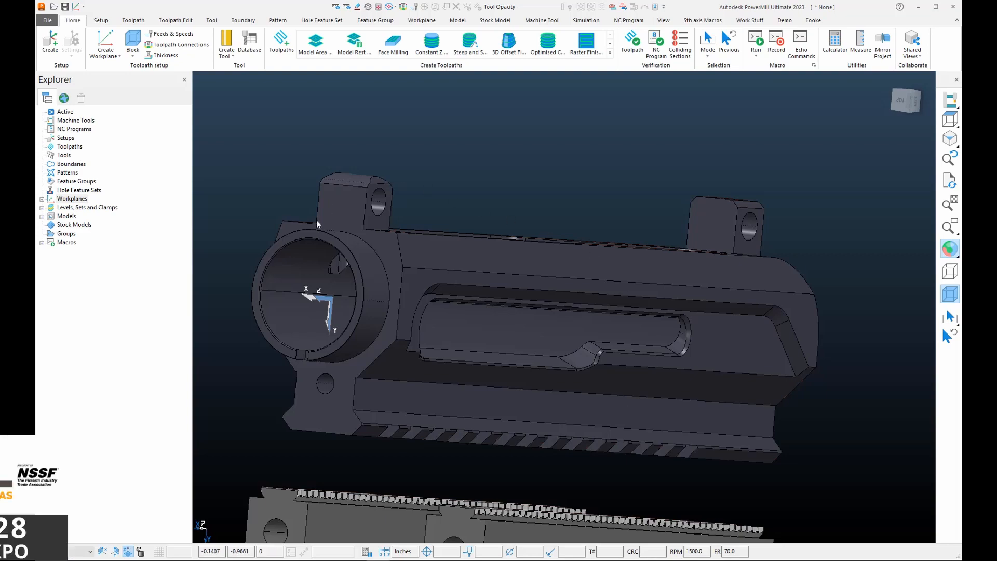
{"action": "scroll", "coordinate": [551, 176], "scroll_direction": "down", "scroll_amount": 5}
{"action": "middle_click_drag", "start_coordinate": [472, 214], "coordinate": [483, 263]}
{"action": "scroll", "coordinate": [483, 262], "scroll_direction": "up", "scroll_amount": 2}
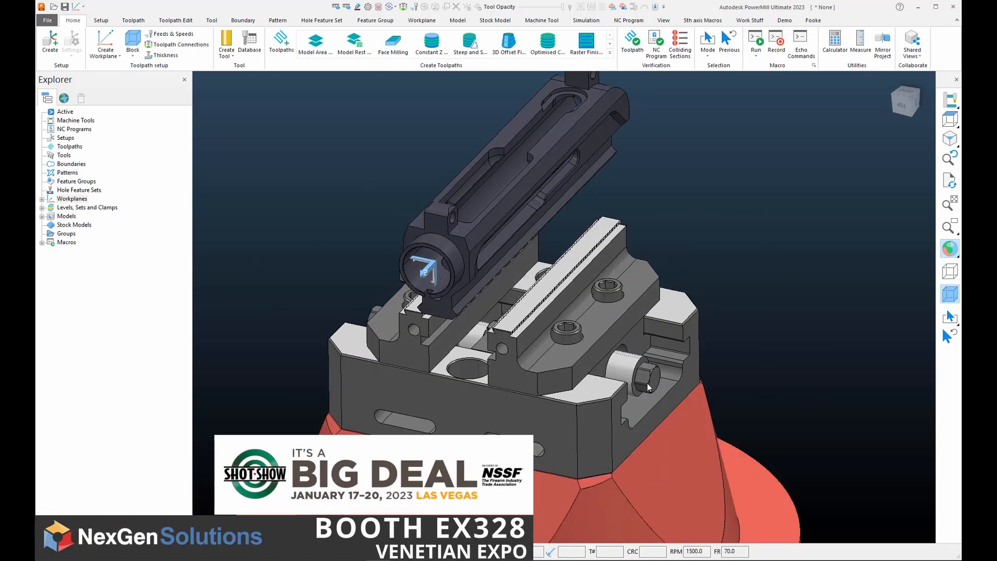
{"action": "middle_click_drag", "start_coordinate": [647, 387], "coordinate": [618, 316]}
{"action": "scroll", "coordinate": [621, 327], "scroll_direction": "down", "scroll_amount": 4}
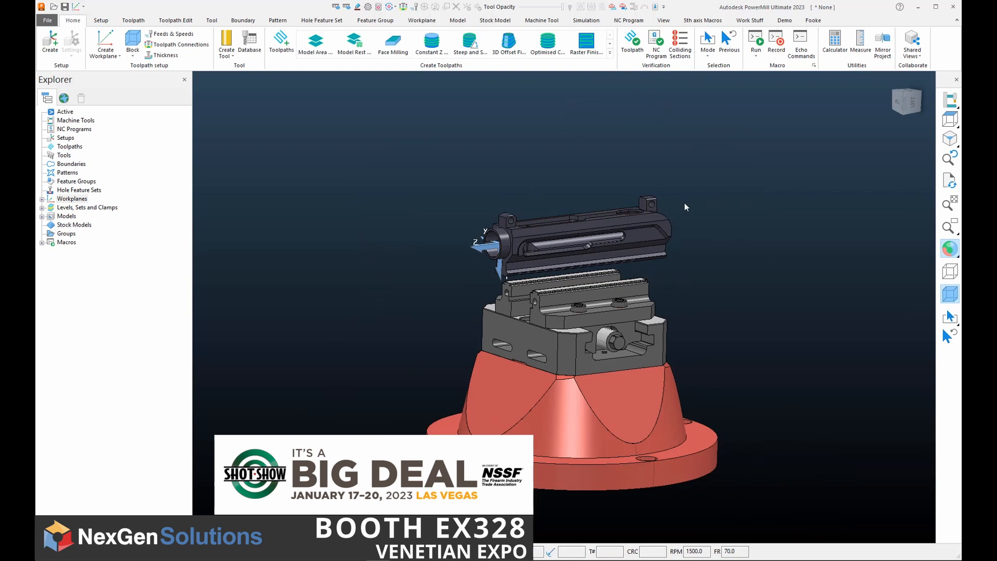
{"action": "scroll", "coordinate": [693, 233], "scroll_direction": "up", "scroll_amount": 2}
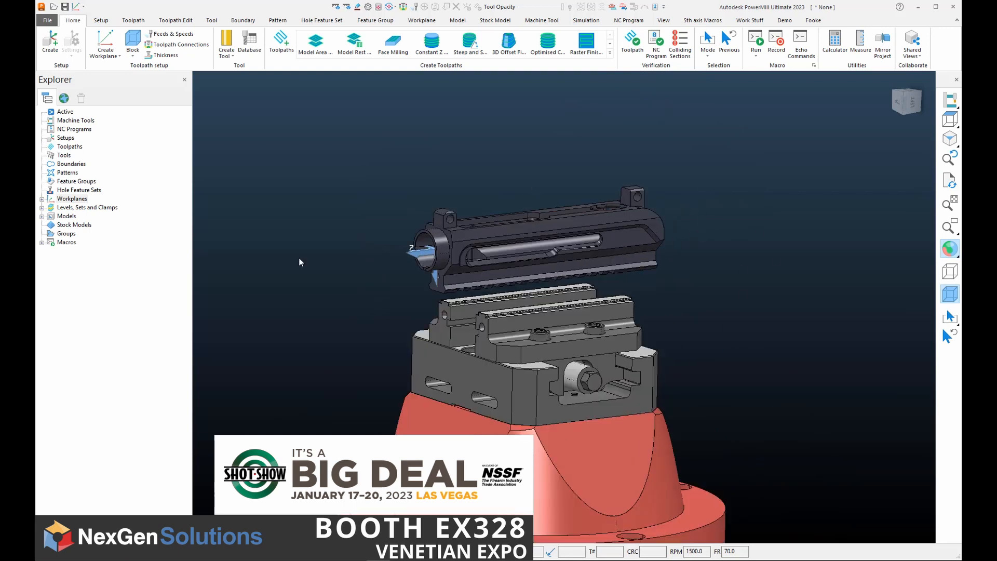
- Delete workplanes 14, 7 and 11 from the project
{"action": "left_click", "coordinate": [42, 199]}
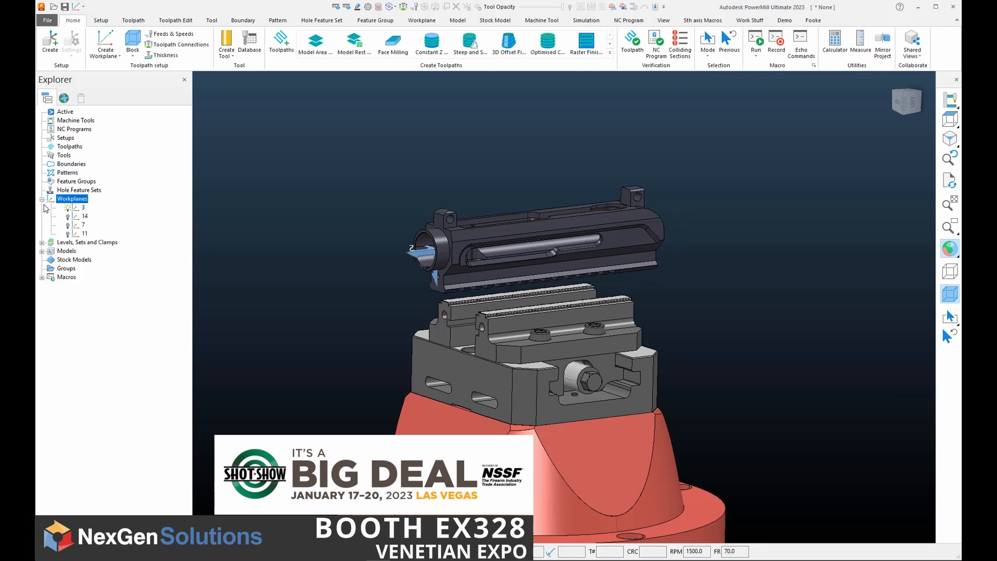
{"action": "left_click", "coordinate": [72, 207]}
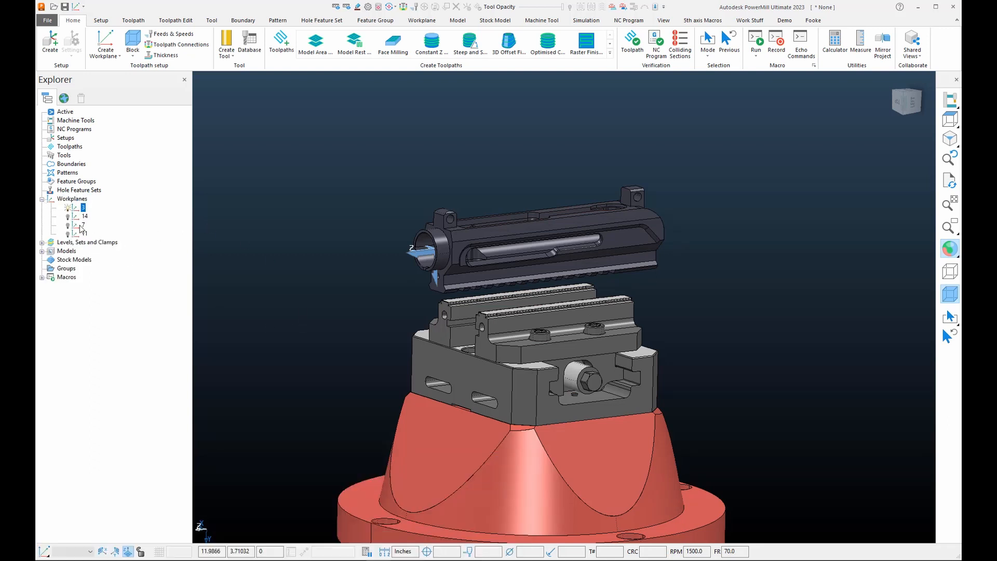
{"action": "scroll", "coordinate": [525, 226], "scroll_direction": "down", "scroll_amount": 2}
{"action": "middle_click_drag", "start_coordinate": [590, 417], "coordinate": [547, 253]}
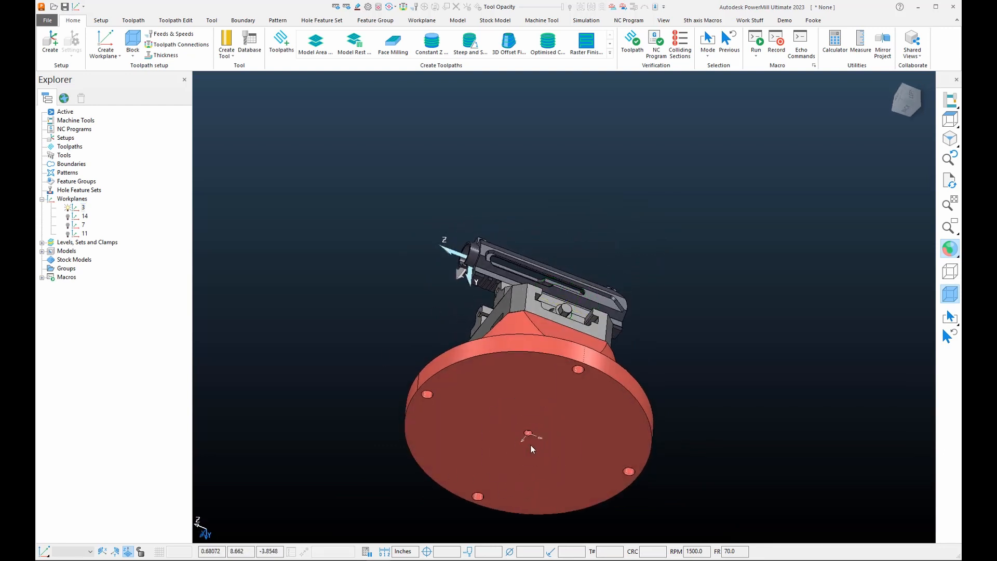
{"action": "middle_click_drag", "start_coordinate": [530, 447], "coordinate": [475, 171]}
{"action": "scroll", "coordinate": [474, 171], "scroll_direction": "up", "scroll_amount": 5}
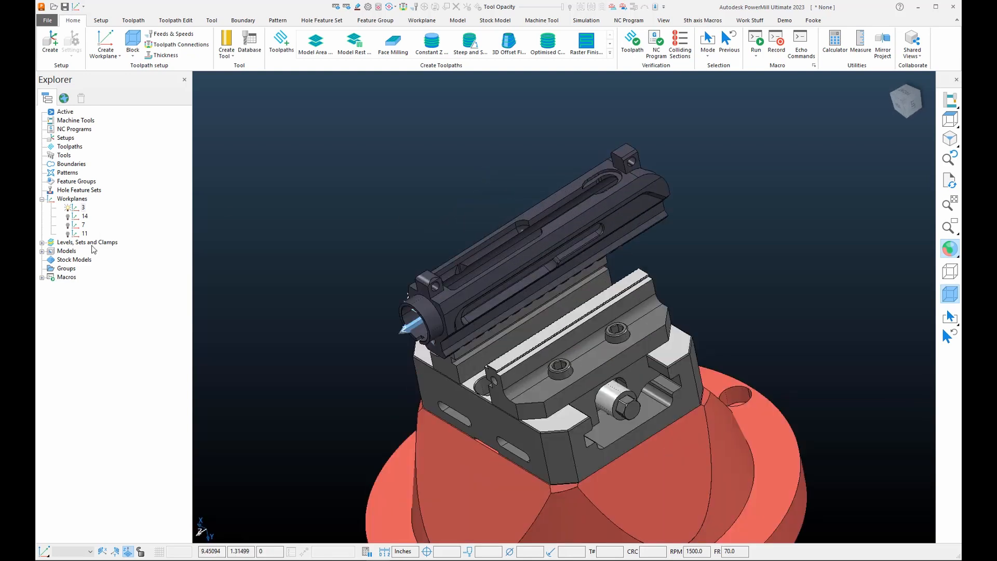
{"action": "left_click", "coordinate": [77, 216]}
{"action": "left_click", "coordinate": [83, 234], "text": "shift"}
{"action": "right_click", "coordinate": [80, 235]}
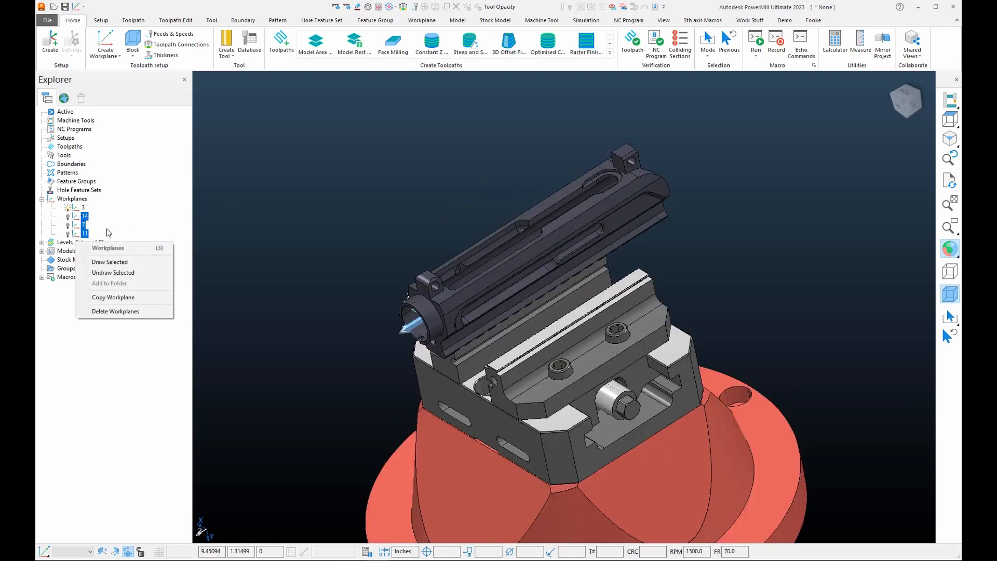
{"action": "left_click", "coordinate": [94, 311]}
- Rename workplane 3 as "sim"
{"action": "left_click", "coordinate": [82, 208]}
{"action": "key", "text": "F2"}
{"action": "key", "text": "BackSpace"}
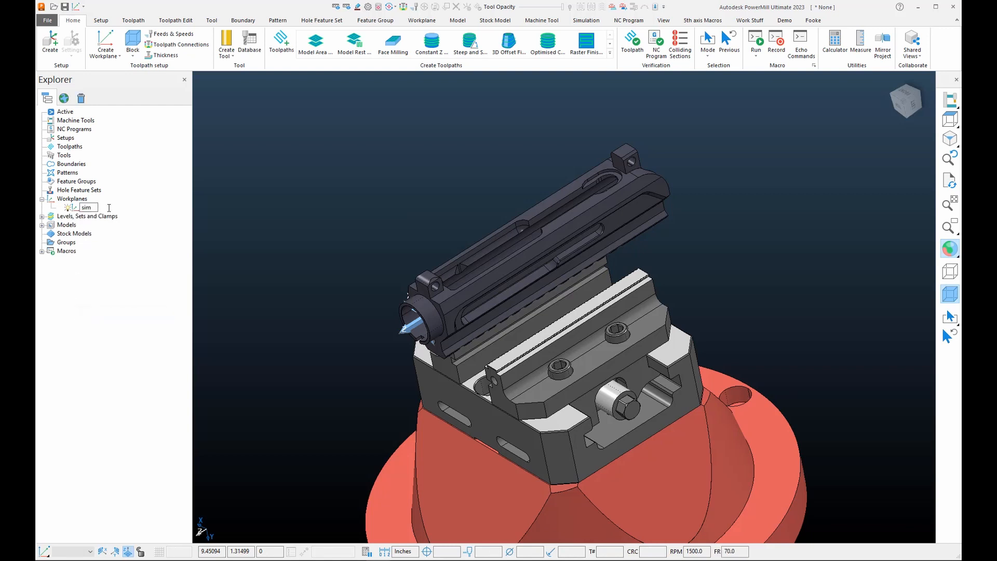
{"action": "key", "text": "Return"}
- Run the Haas UMC750 template from the Demo tools with the ShotShow2023 plate style
{"action": "middle_click_drag", "start_coordinate": [441, 213], "coordinate": [653, 297]}
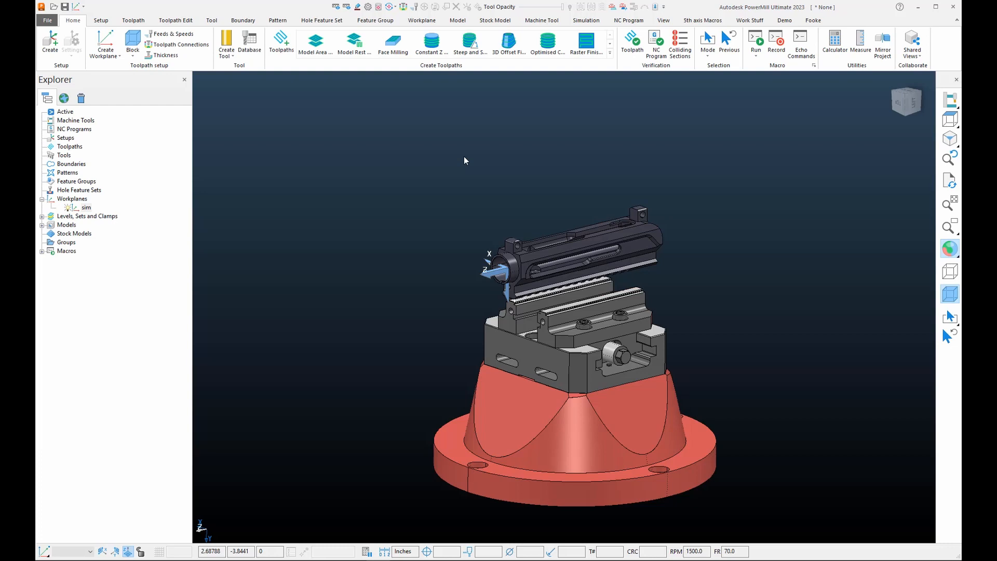
{"action": "scroll", "coordinate": [571, 306], "scroll_direction": "up", "scroll_amount": 5}
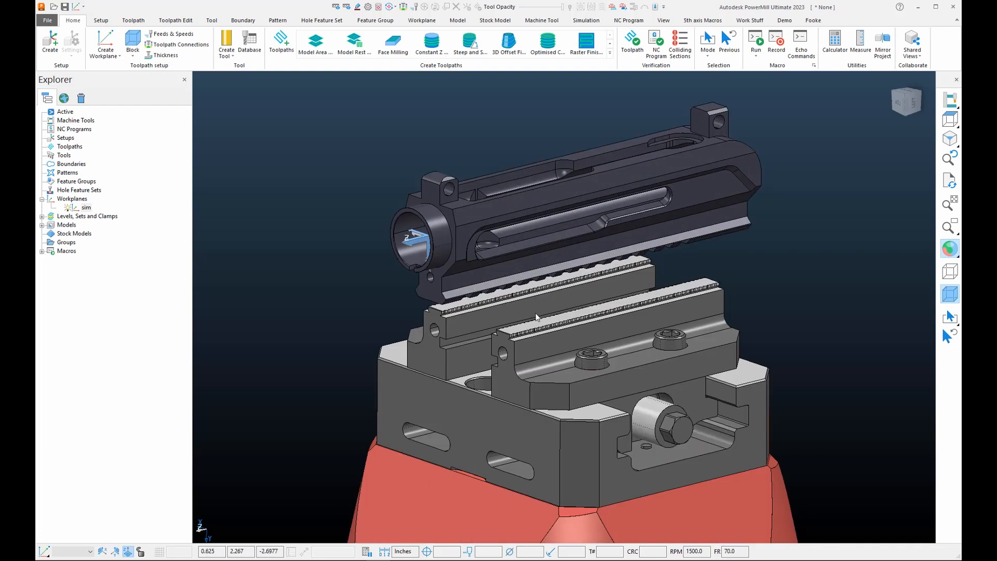
{"action": "middle_click_drag", "start_coordinate": [617, 281], "coordinate": [578, 297]}
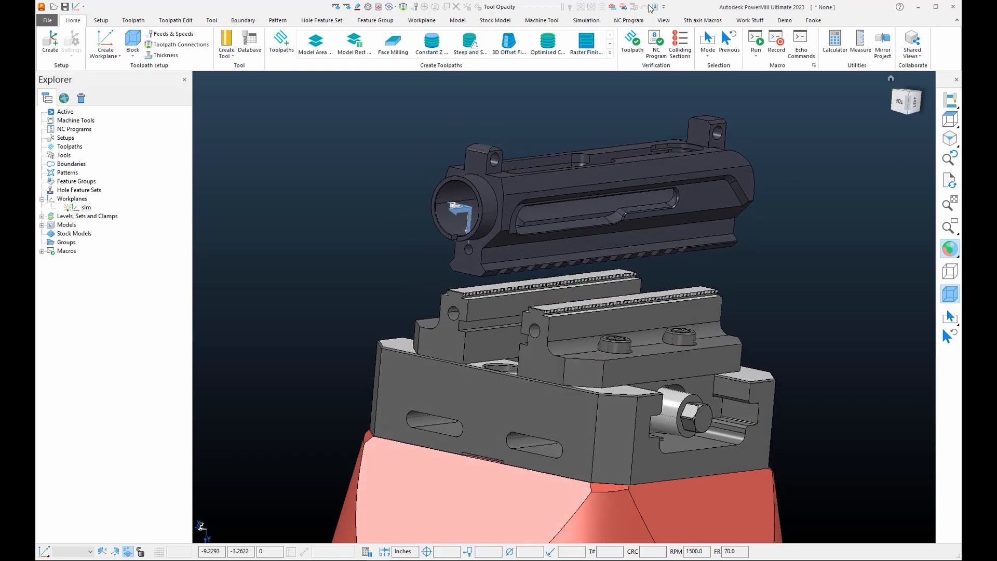
{"action": "left_click", "coordinate": [784, 22]}
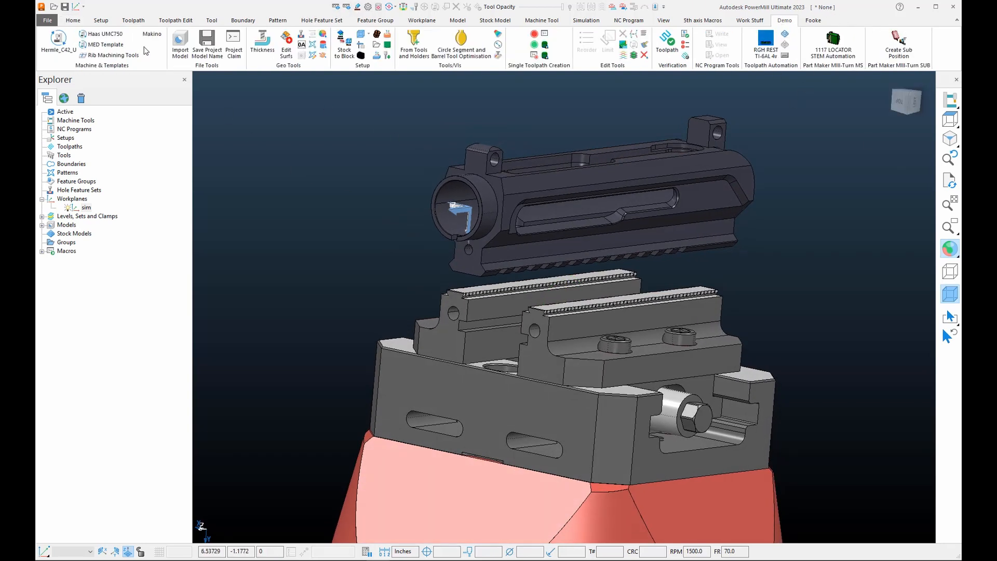
{"action": "left_click", "coordinate": [104, 33]}
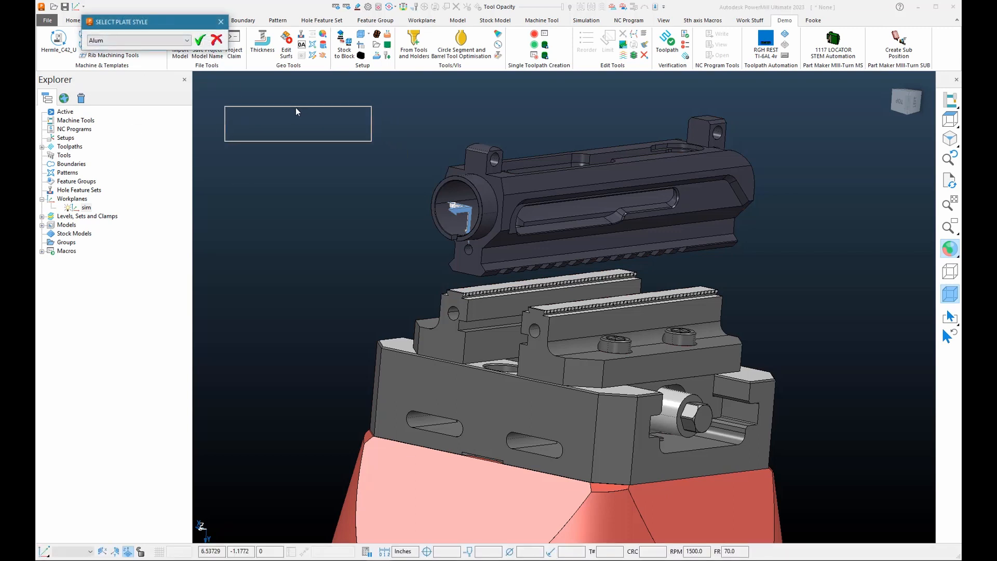
{"action": "left_click_drag", "start_coordinate": [297, 112], "coordinate": [297, 109]}
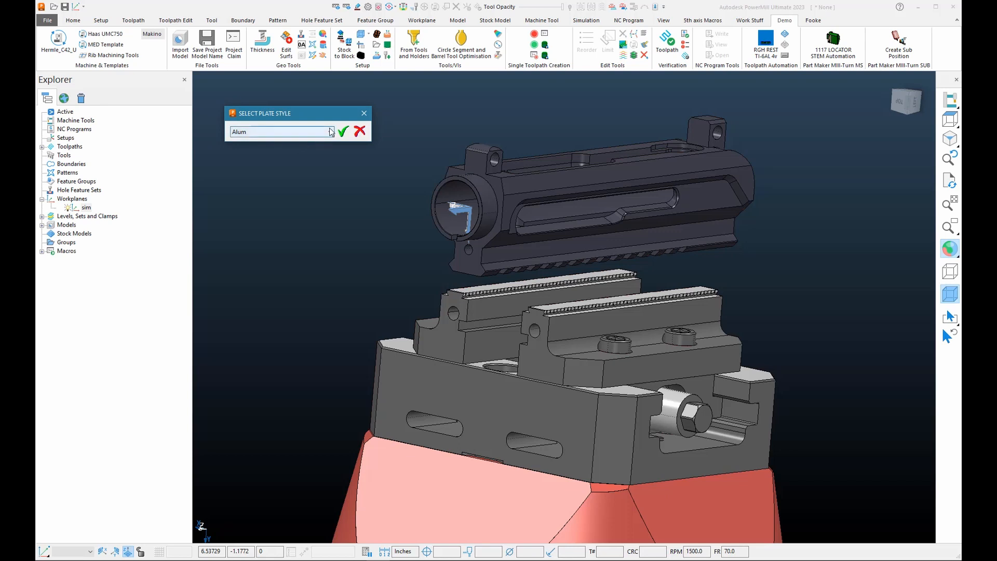
{"action": "left_click", "coordinate": [278, 132]}
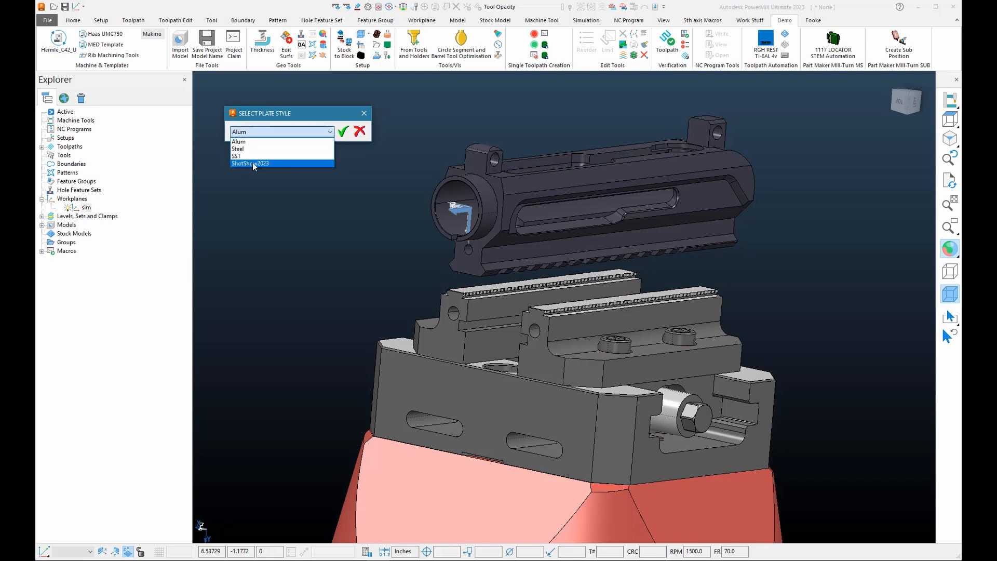
{"action": "left_click", "coordinate": [274, 162]}
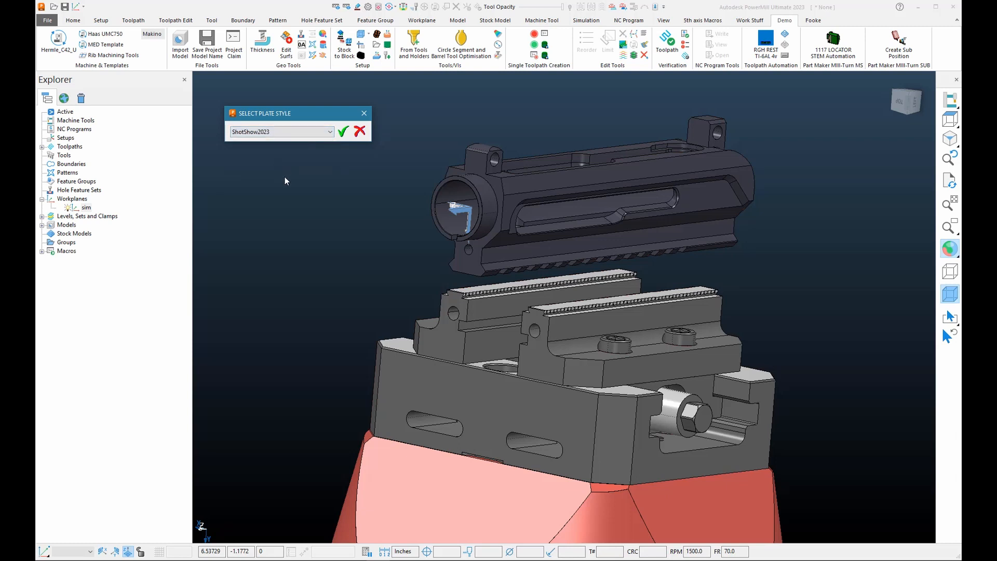
{"action": "left_click", "coordinate": [343, 132]}
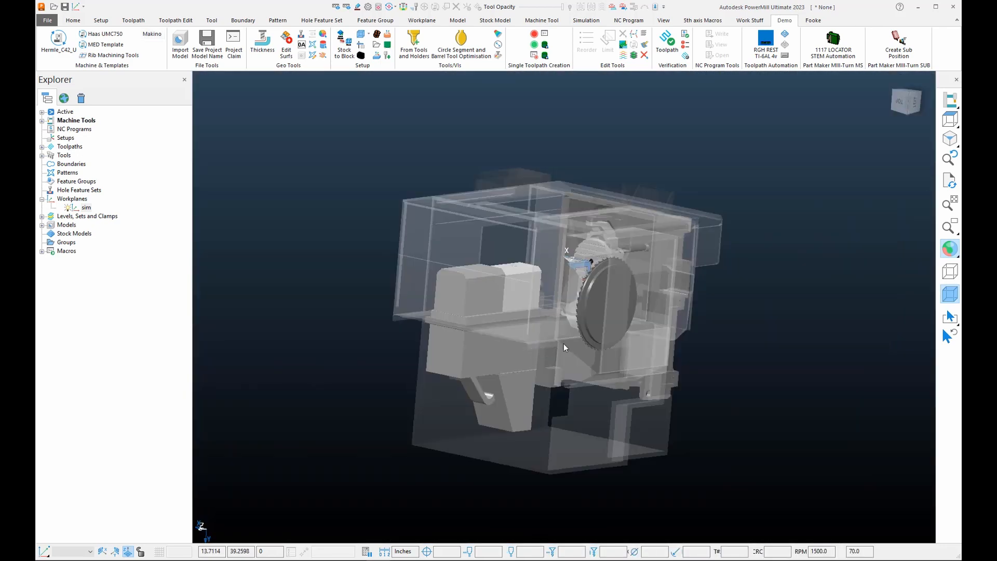
- Examine the loaded machine tool, the barrel toolpaths, and the Main RGH/FIN and Picatinny form cutter tool folders
{"action": "left_click", "coordinate": [41, 120]}
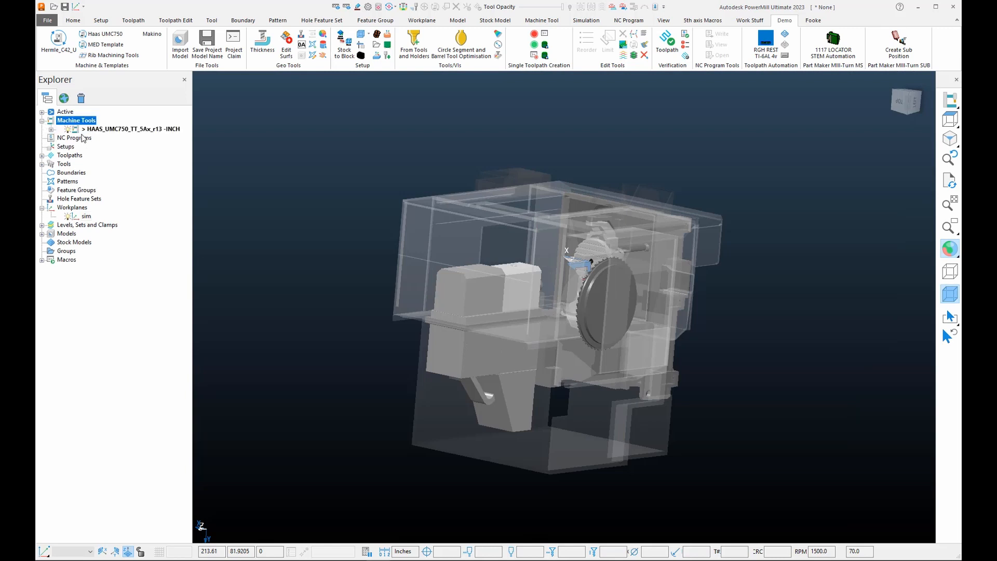
{"action": "left_click", "coordinate": [42, 155]}
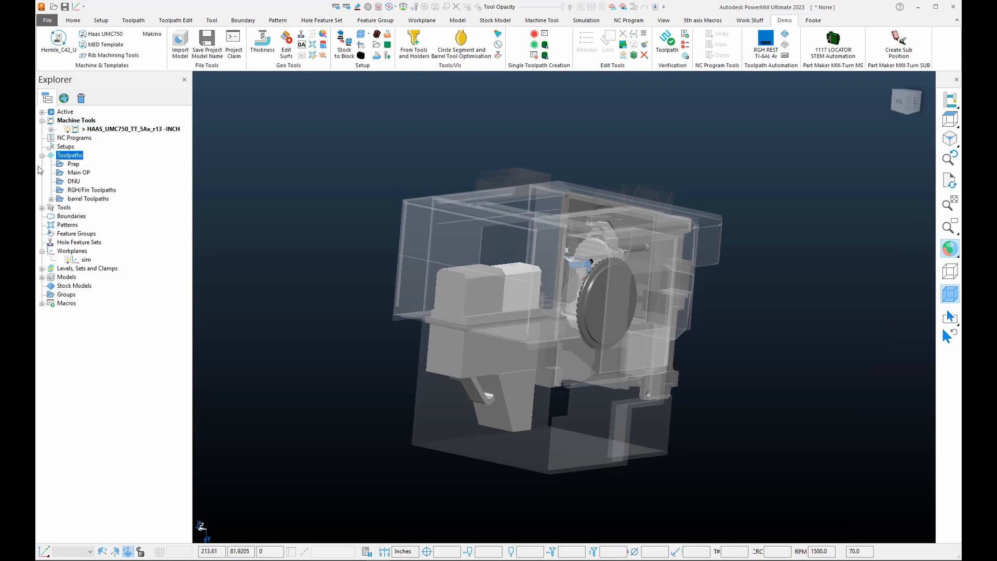
{"action": "left_click", "coordinate": [51, 199]}
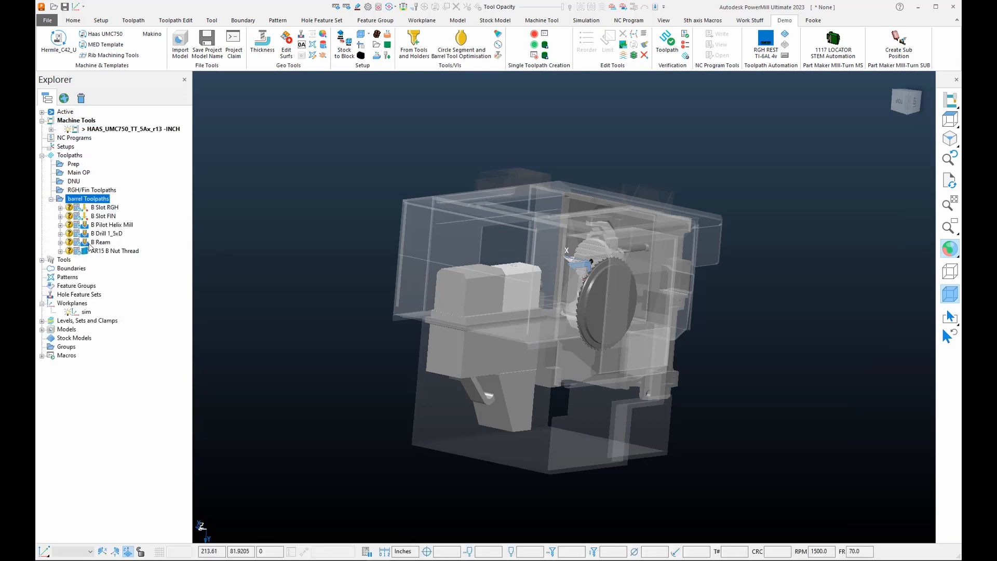
{"action": "left_click", "coordinate": [42, 260]}
{"action": "left_click", "coordinate": [51, 269]}
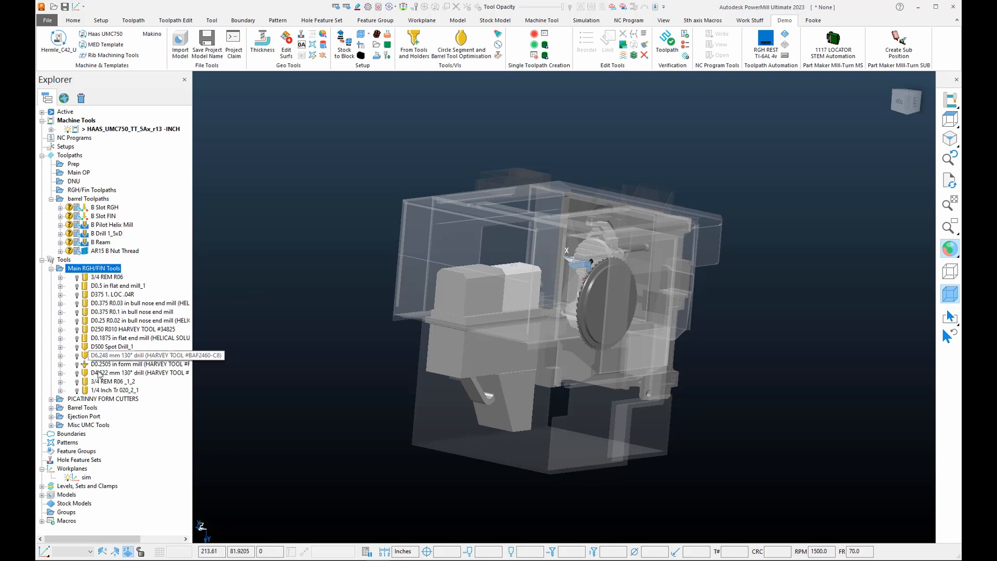
{"action": "left_click", "coordinate": [50, 398]}
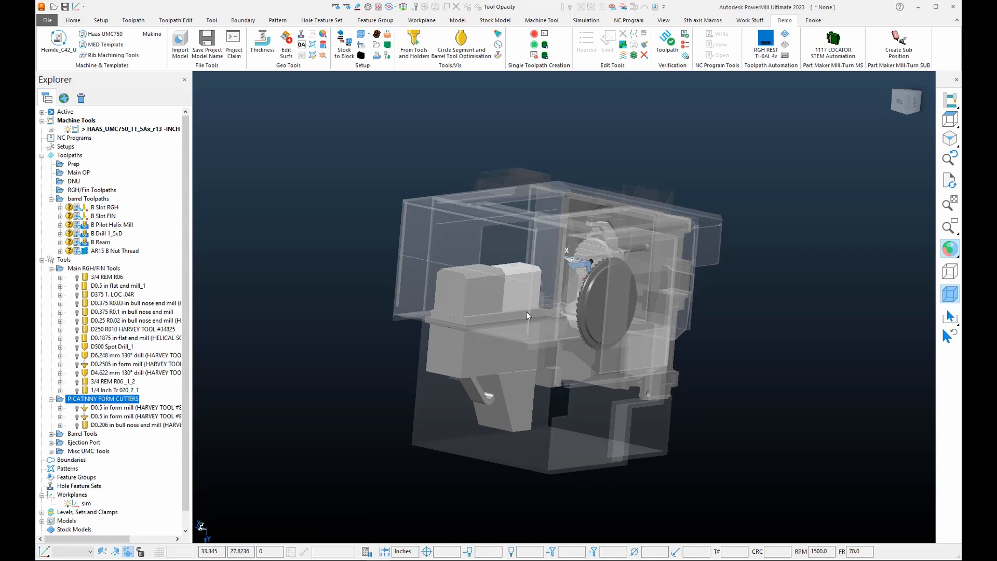
{"action": "left_click", "coordinate": [72, 22]}
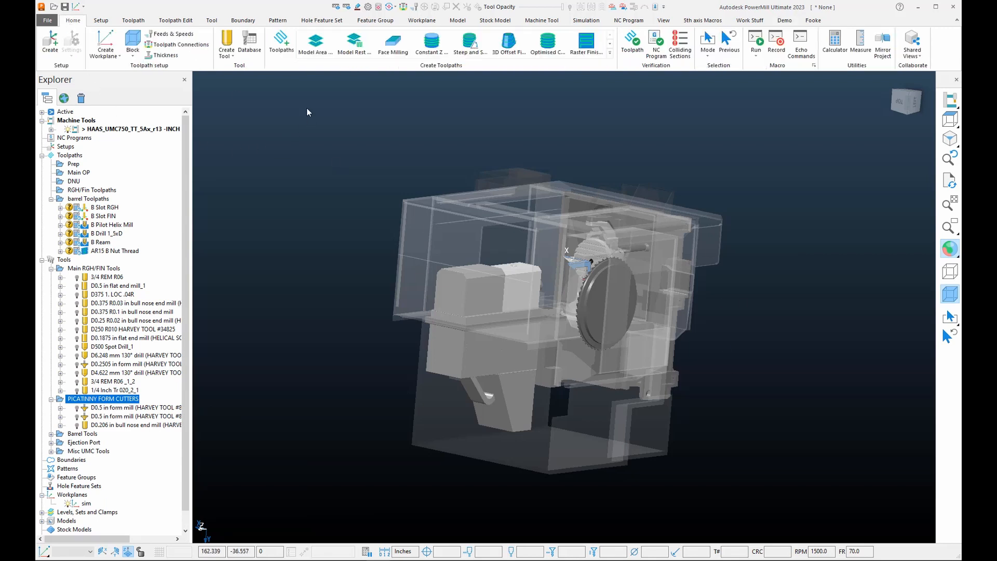
{"action": "left_click", "coordinate": [227, 52]}
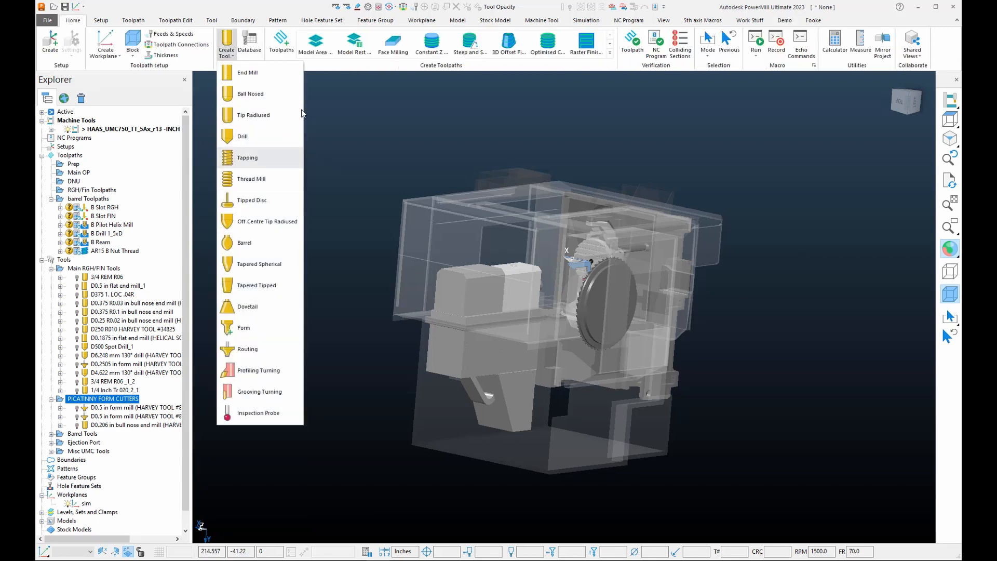
{"action": "left_click", "coordinate": [369, 164]}
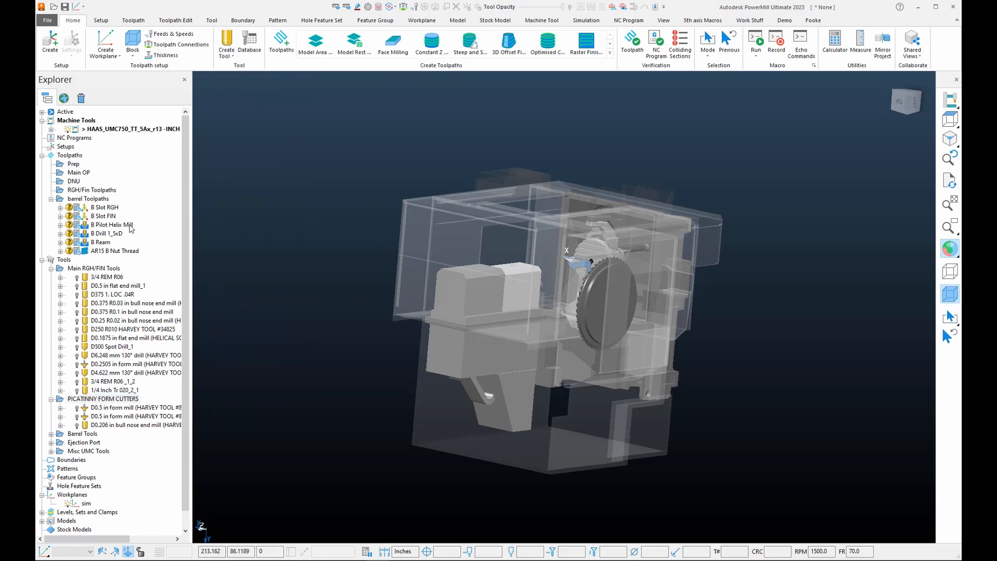
- Widen the explorer tree enough to show the full tool names
{"action": "left_click_drag", "start_coordinate": [190, 276], "coordinate": [277, 297]}
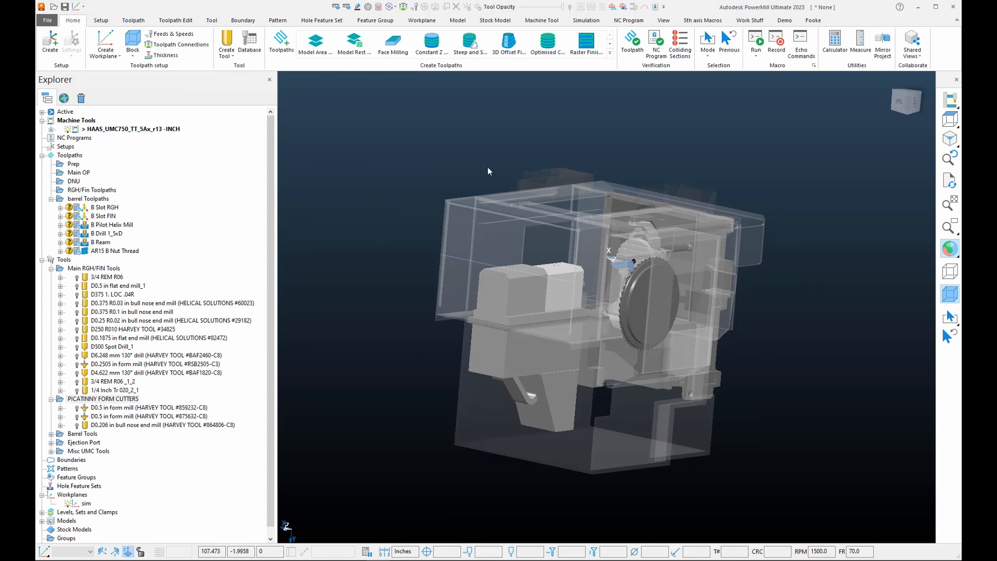
- Set the Haas UMC750 machine tool's model location to the sim workplane
{"action": "middle_click_drag", "start_coordinate": [657, 266], "coordinate": [635, 241]}
{"action": "scroll", "coordinate": [580, 342], "scroll_direction": "up", "scroll_amount": 5}
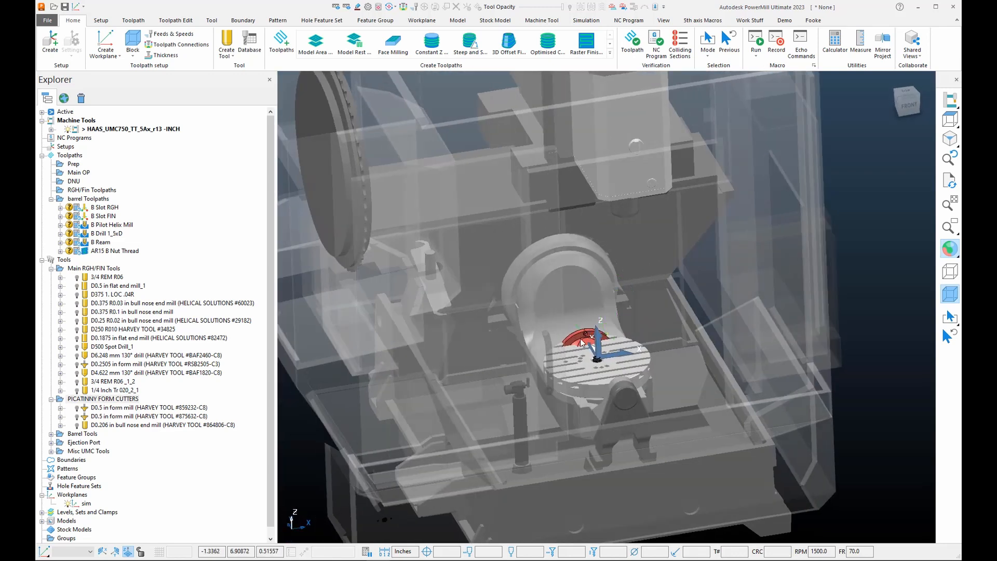
{"action": "scroll", "coordinate": [582, 343], "scroll_direction": "down", "scroll_amount": 4}
{"action": "scroll", "coordinate": [672, 332], "scroll_direction": "up", "scroll_amount": 2}
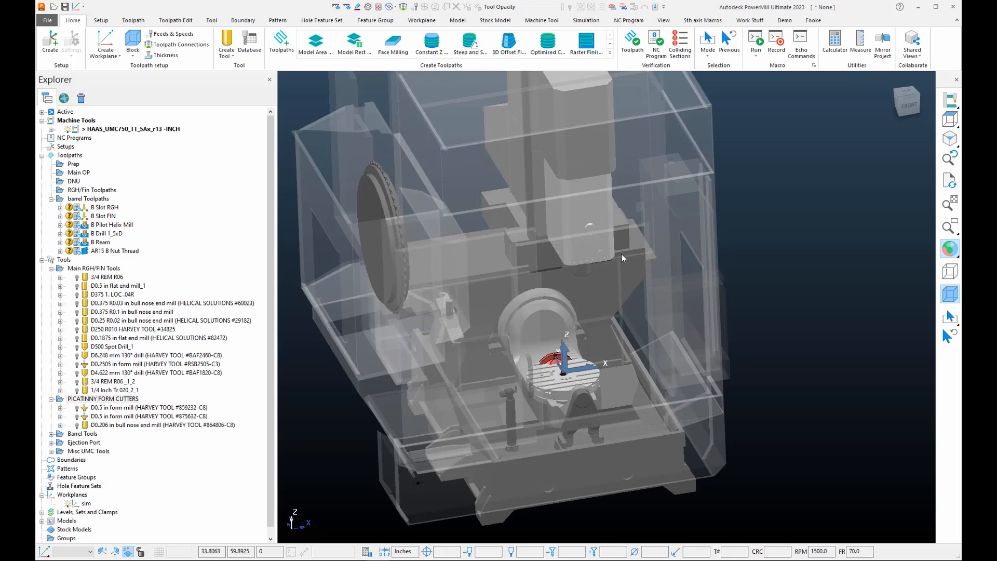
{"action": "left_click", "coordinate": [540, 21]}
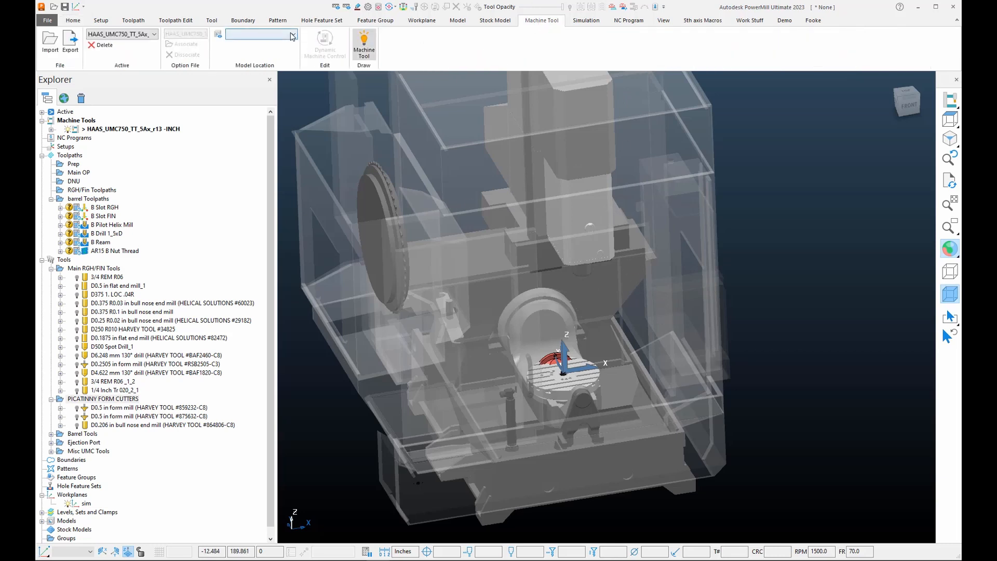
{"action": "left_click", "coordinate": [260, 34]}
{"action": "left_click", "coordinate": [259, 72]}
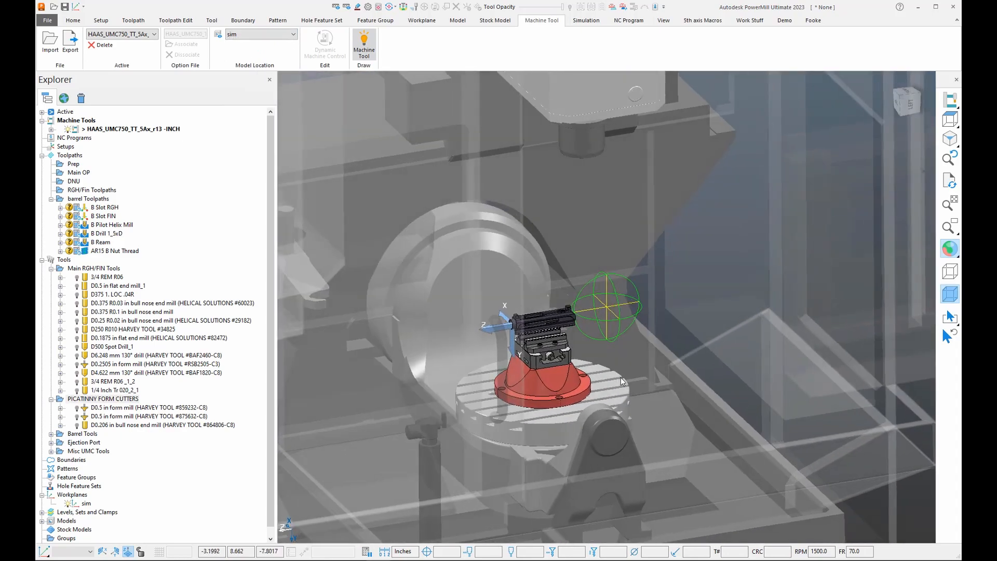
- Open the machine tool position settings, move the Z axis to 23.9 and tilt the B axis to -35
{"action": "left_click", "coordinate": [584, 20]}
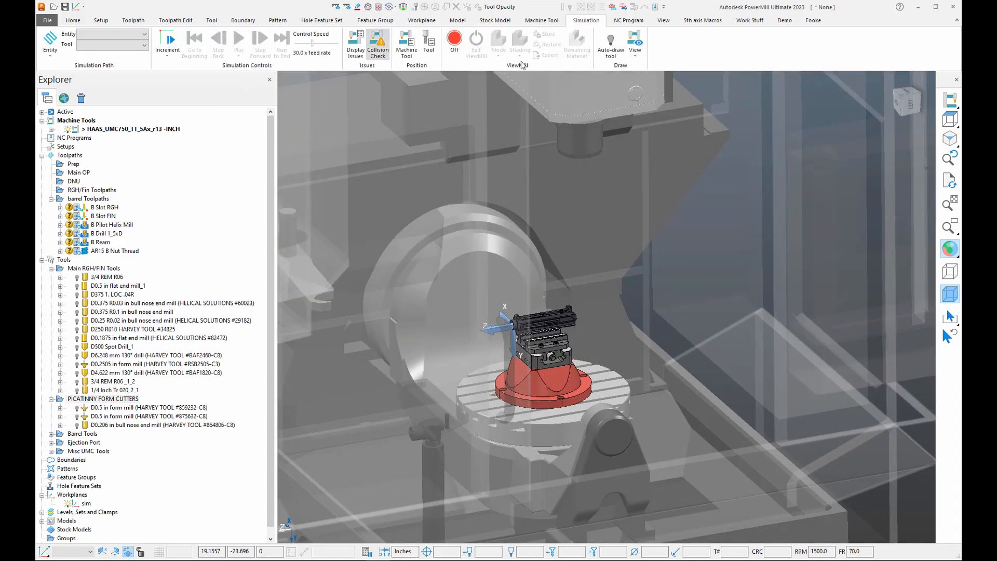
{"action": "left_click", "coordinate": [407, 44]}
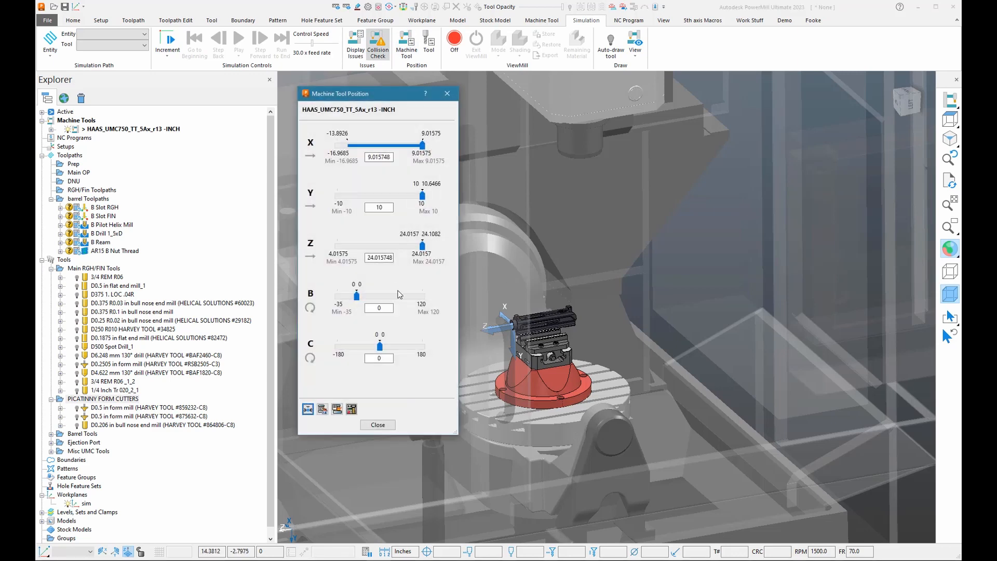
{"action": "left_click_drag", "start_coordinate": [422, 248], "coordinate": [368, 306]}
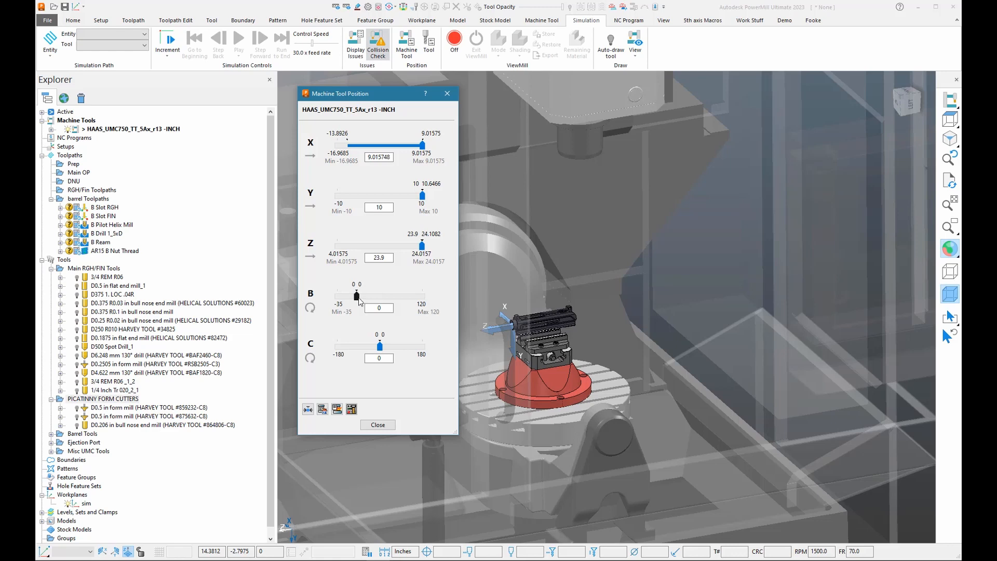
{"action": "left_click_drag", "start_coordinate": [360, 298], "coordinate": [335, 300]}
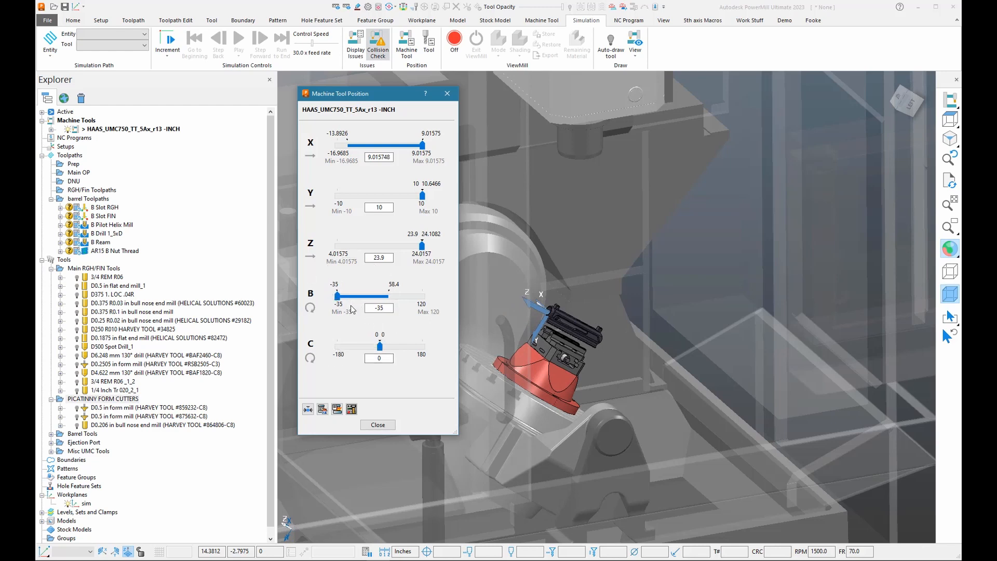
- Set the machine's B axis to 90, inspect the tilted table and close the position settings
{"action": "double_click", "coordinate": [368, 309]}
{"action": "type", "text": "90"}
{"action": "key", "text": "Return"}
{"action": "middle_click_drag", "start_coordinate": [711, 318], "coordinate": [712, 385]}
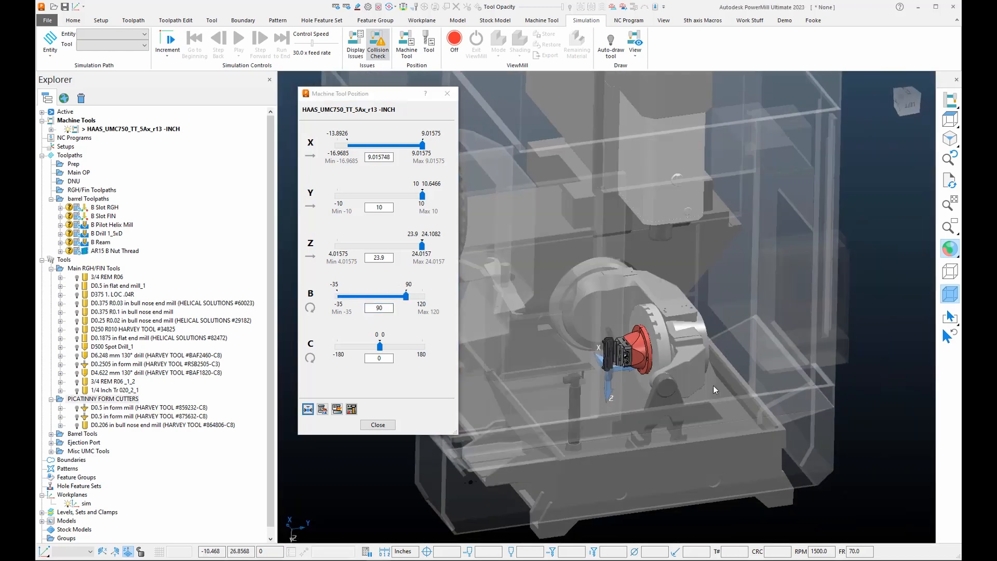
{"action": "scroll", "coordinate": [609, 378], "scroll_direction": "up", "scroll_amount": 6}
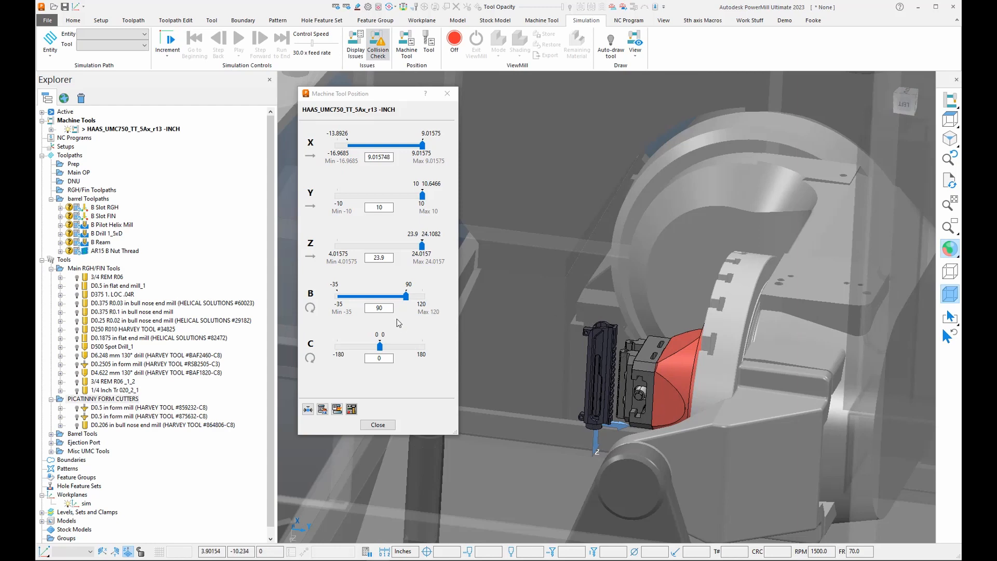
{"action": "double_click", "coordinate": [379, 308]}
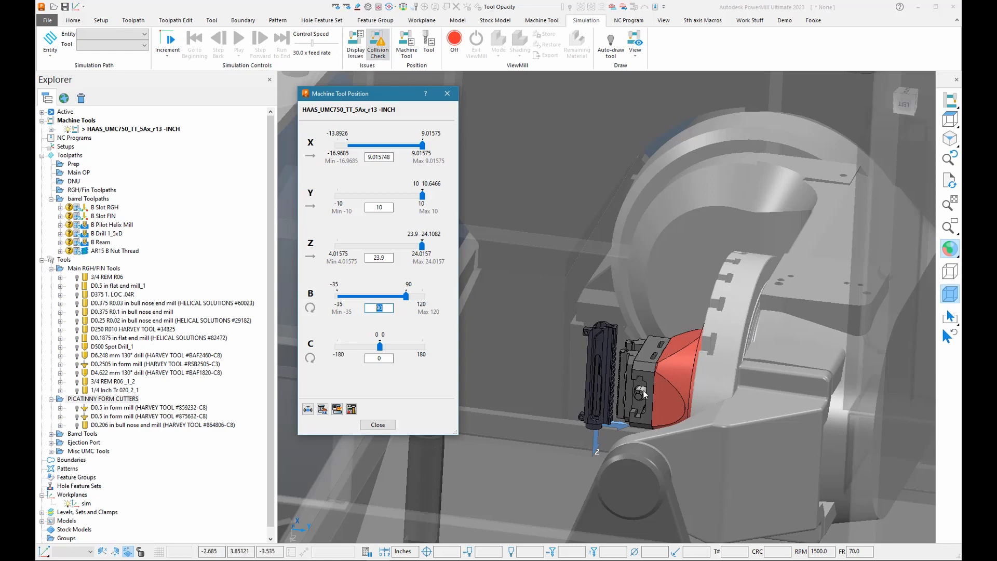
{"action": "left_click", "coordinate": [378, 425]}
- Hide the HAAS_UMC750 machine tool so only the receiver and its workholding are displayed
{"action": "scroll", "coordinate": [584, 339], "scroll_direction": "up", "scroll_amount": 4}
{"action": "middle_click_drag", "start_coordinate": [544, 425], "coordinate": [519, 413]}
{"action": "scroll", "coordinate": [647, 402], "scroll_direction": "down", "scroll_amount": 4}
{"action": "scroll", "coordinate": [648, 404], "scroll_direction": "up", "scroll_amount": 6}
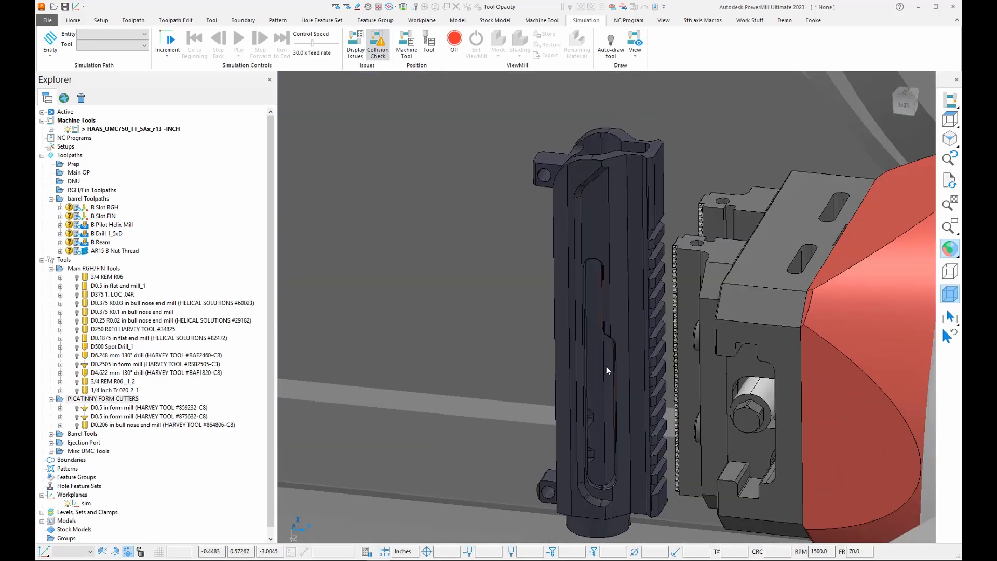
{"action": "middle_click_drag", "start_coordinate": [606, 366], "coordinate": [608, 318]}
{"action": "middle_click_drag", "start_coordinate": [579, 307], "coordinate": [656, 319]}
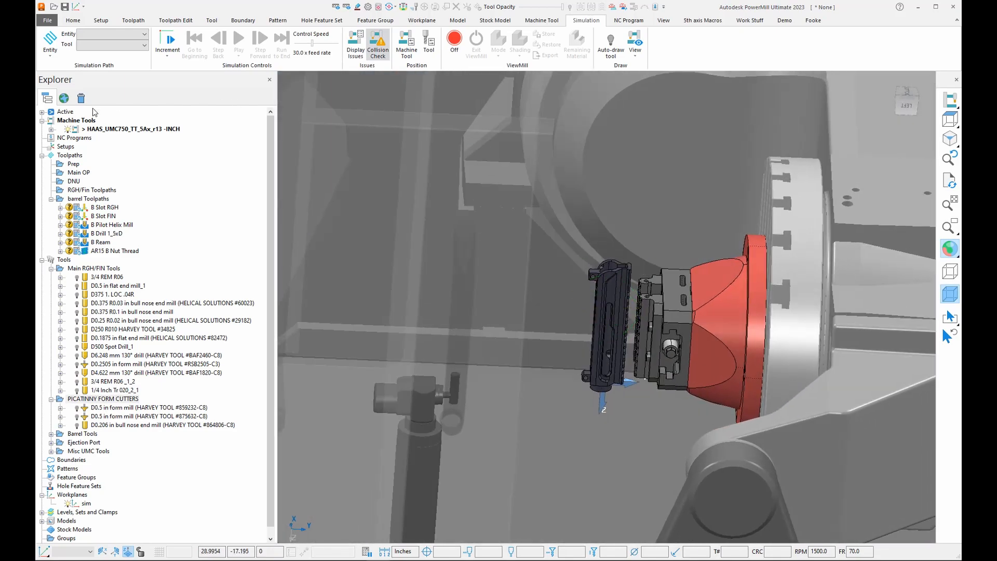
{"action": "left_click", "coordinate": [69, 129]}
{"action": "scroll", "coordinate": [730, 320], "scroll_direction": "up", "scroll_amount": 3}
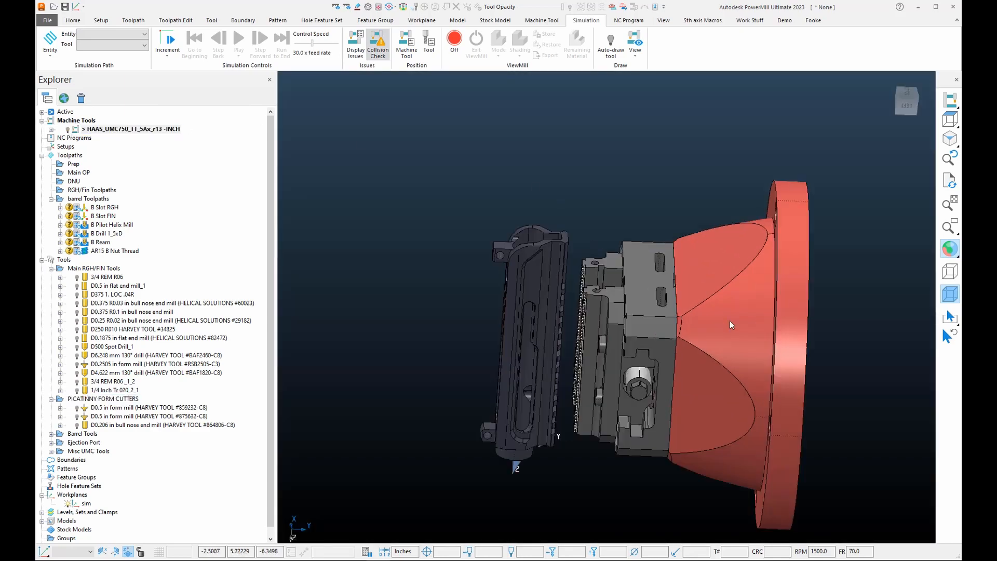
{"action": "mouse_move", "coordinate": [730, 319]}
{"action": "middle_mouse_down"}
{"action": "mouse_move", "coordinate": [596, 338]}
{"action": "mouse_move", "coordinate": [753, 192]}
{"action": "mouse_move", "coordinate": [652, 508]}
{"action": "mouse_move", "coordinate": [660, 422]}
{"action": "mouse_move", "coordinate": [751, 361]}
{"action": "mouse_move", "coordinate": [767, 447]}
{"action": "mouse_move", "coordinate": [640, 410]}
{"action": "mouse_move", "coordinate": [690, 373]}
{"action": "mouse_move", "coordinate": [731, 376]}
{"action": "mouse_move", "coordinate": [544, 356]}
{"action": "mouse_move", "coordinate": [546, 370]}
{"action": "mouse_move", "coordinate": [690, 350]}
{"action": "mouse_move", "coordinate": [737, 333]}
{"action": "middle_mouse_up"}
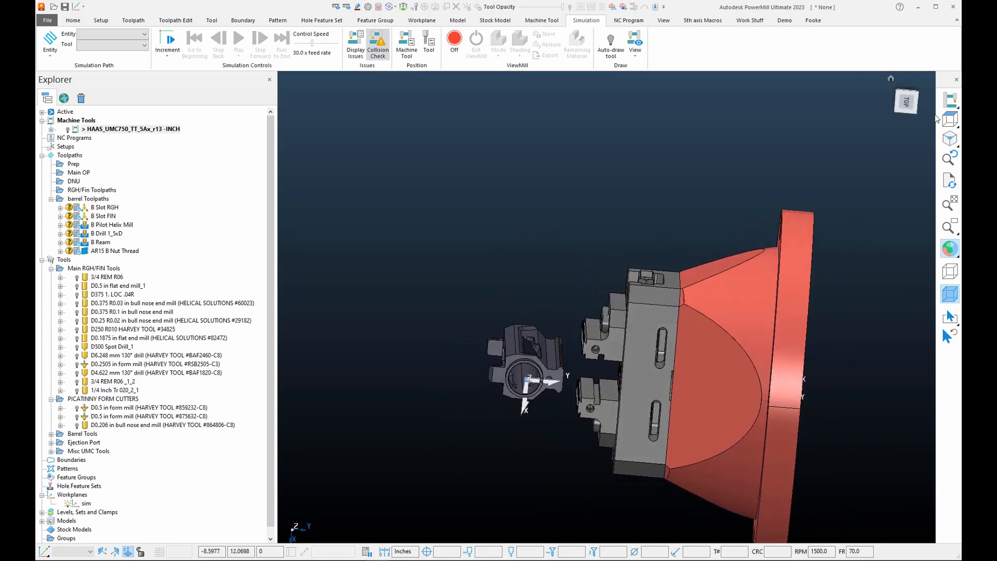
- Select the receiver model and create a stock block around it
{"action": "left_click", "coordinate": [912, 106]}
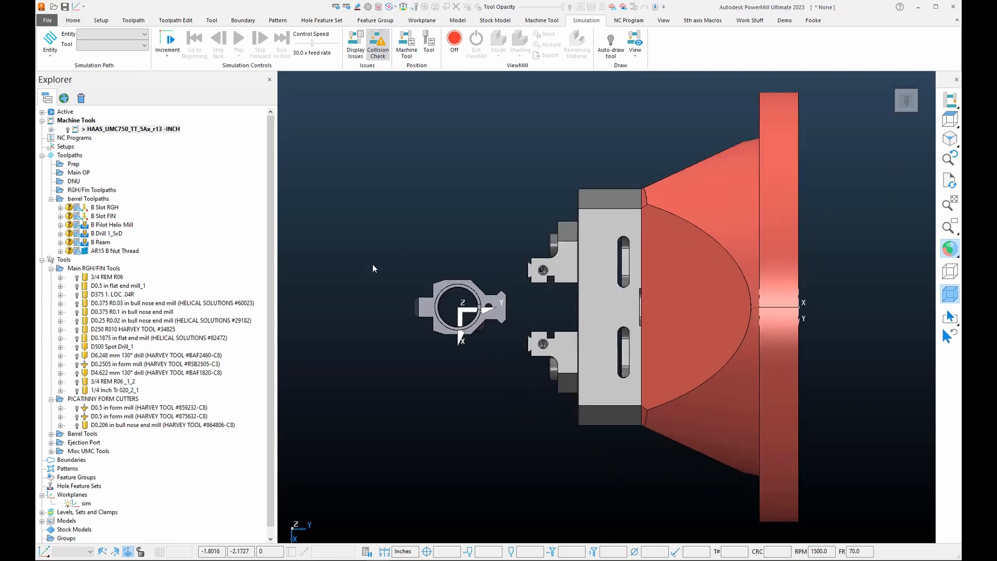
{"action": "left_click_drag", "start_coordinate": [373, 237], "coordinate": [515, 380]}
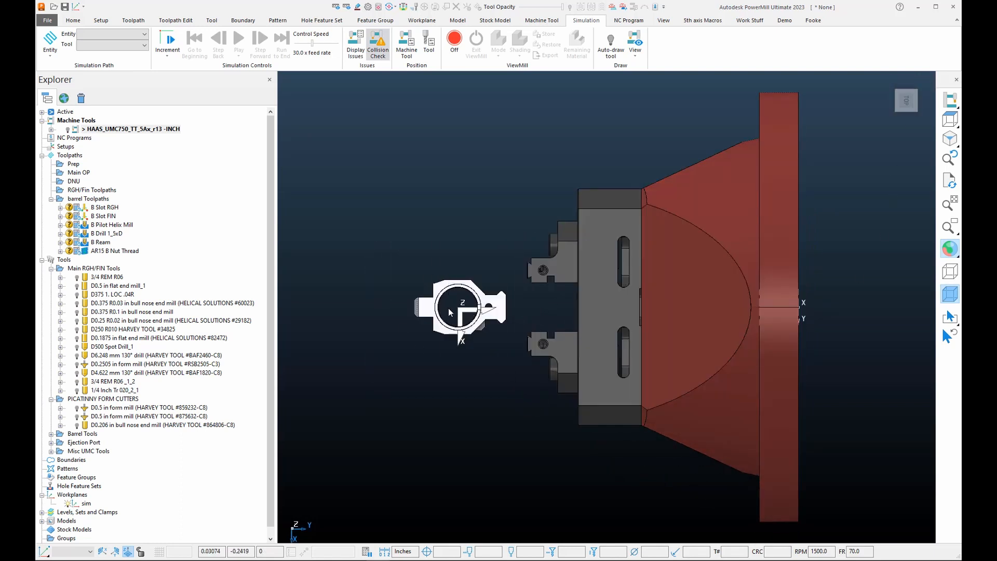
{"action": "key", "text": "ctrl+b"}
{"action": "scroll", "coordinate": [425, 292], "scroll_direction": "up", "scroll_amount": 3}
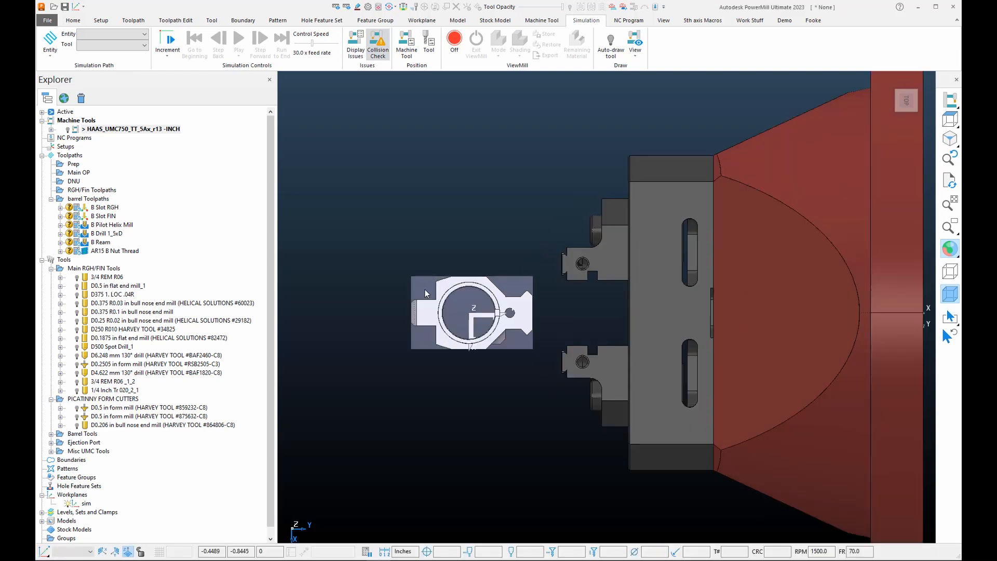
{"action": "middle_click_drag", "start_coordinate": [571, 353], "coordinate": [505, 315]}
{"action": "scroll", "coordinate": [505, 315], "scroll_direction": "down", "scroll_amount": 3}
{"action": "middle_click_drag", "start_coordinate": [618, 252], "coordinate": [600, 218]}
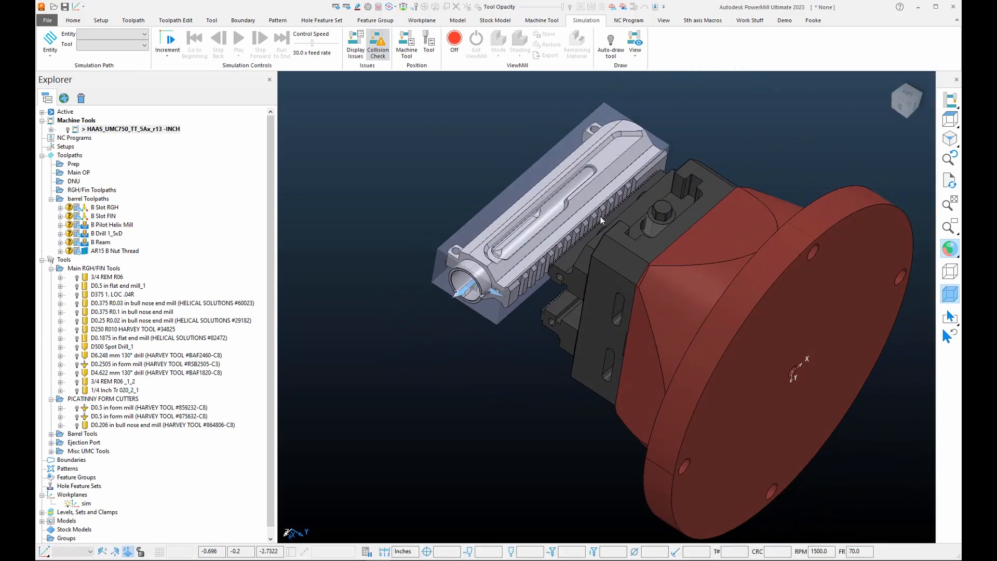
{"action": "scroll", "coordinate": [600, 180], "scroll_direction": "up", "scroll_amount": 3}
{"action": "scroll", "coordinate": [548, 107], "scroll_direction": "down", "scroll_amount": 3}
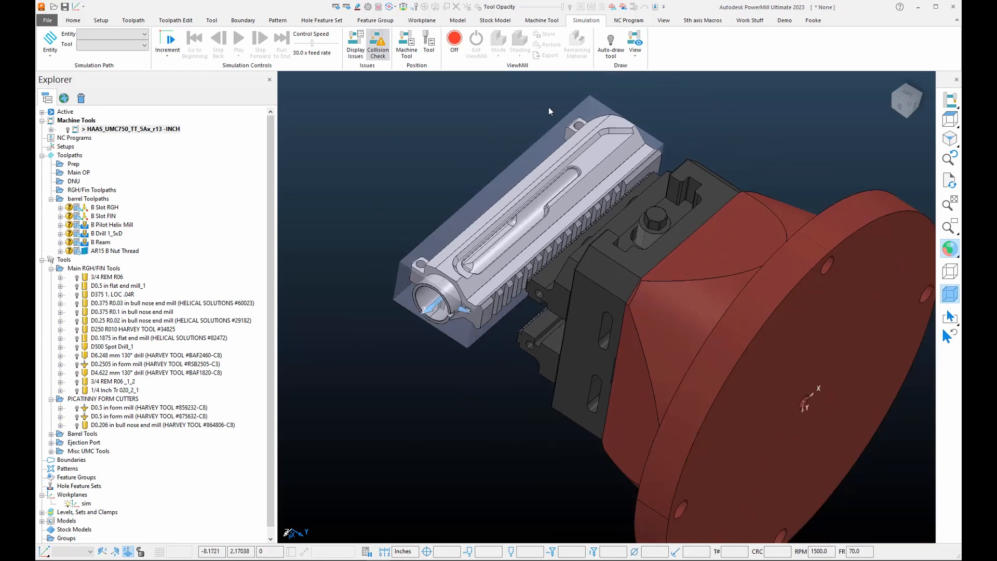
{"action": "scroll", "coordinate": [557, 116], "scroll_direction": "up", "scroll_amount": 3}
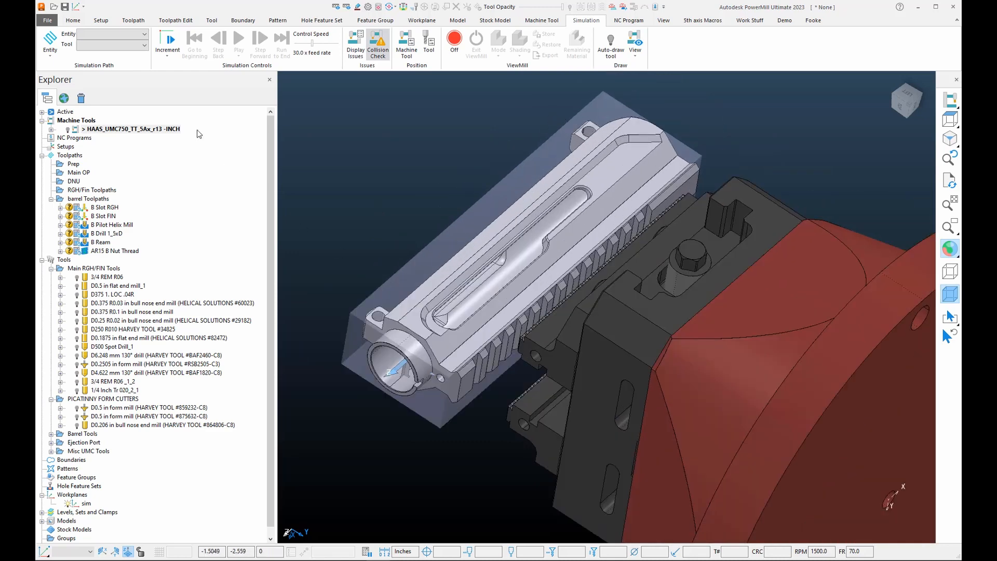
- Open the block settings and lower the block's opacity to the minimum so it is drawn as a wireframe
{"action": "left_click", "coordinate": [73, 20]}
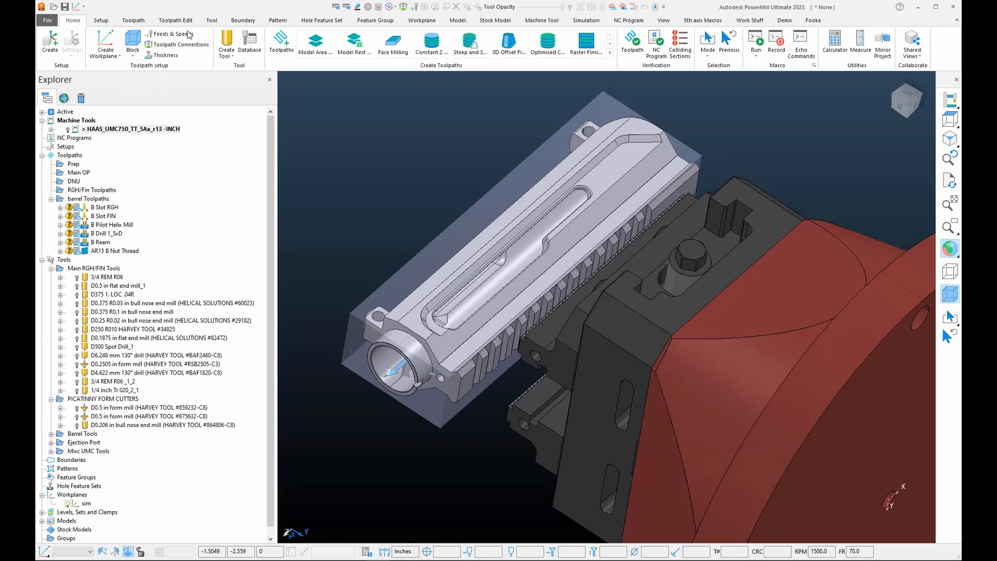
{"action": "left_click", "coordinate": [132, 38]}
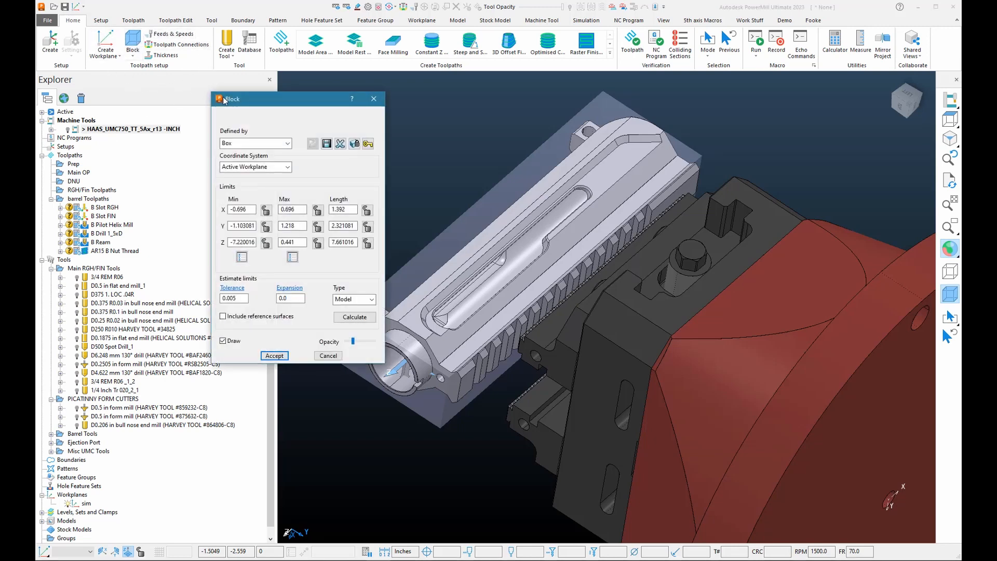
{"action": "left_click_drag", "start_coordinate": [239, 101], "coordinate": [273, 87]}
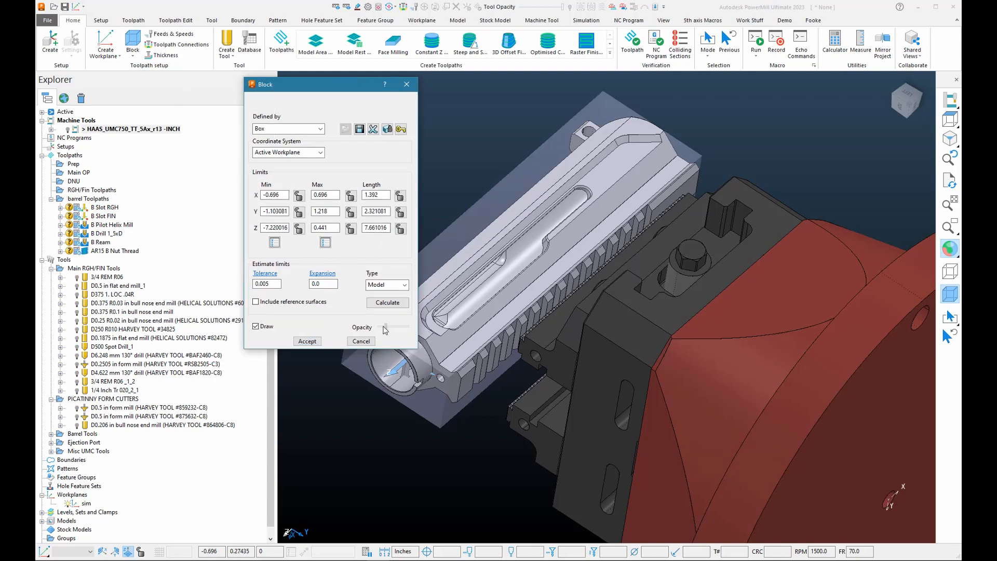
{"action": "left_click_drag", "start_coordinate": [386, 327], "coordinate": [378, 328]}
{"action": "middle_click_drag", "start_coordinate": [376, 347], "coordinate": [613, 327]}
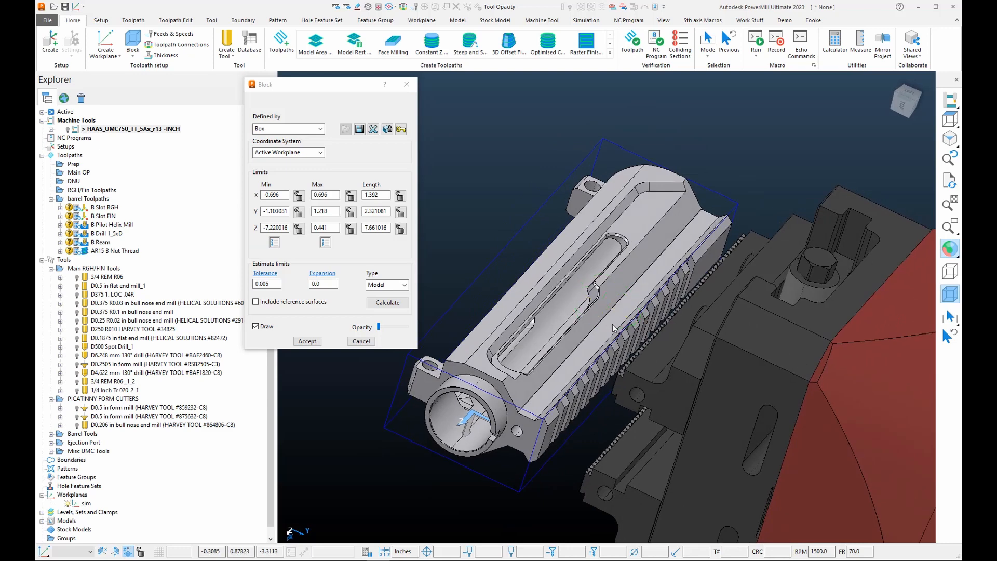
{"action": "scroll", "coordinate": [613, 327], "scroll_direction": "down", "scroll_amount": 2}
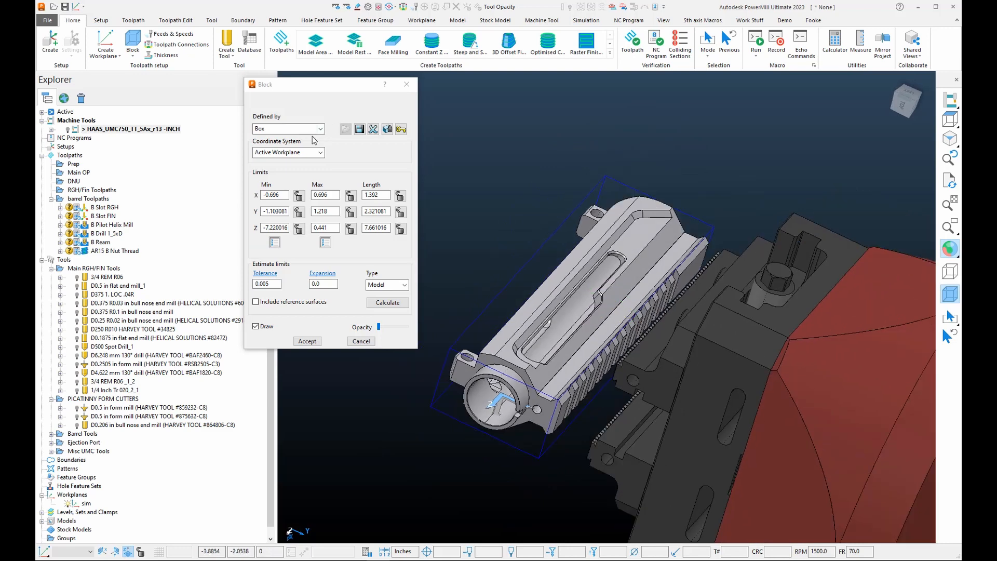
- Base the block's coordinate system on the named workplane sim and recalculate its limits from the model
{"action": "left_click", "coordinate": [295, 152]}
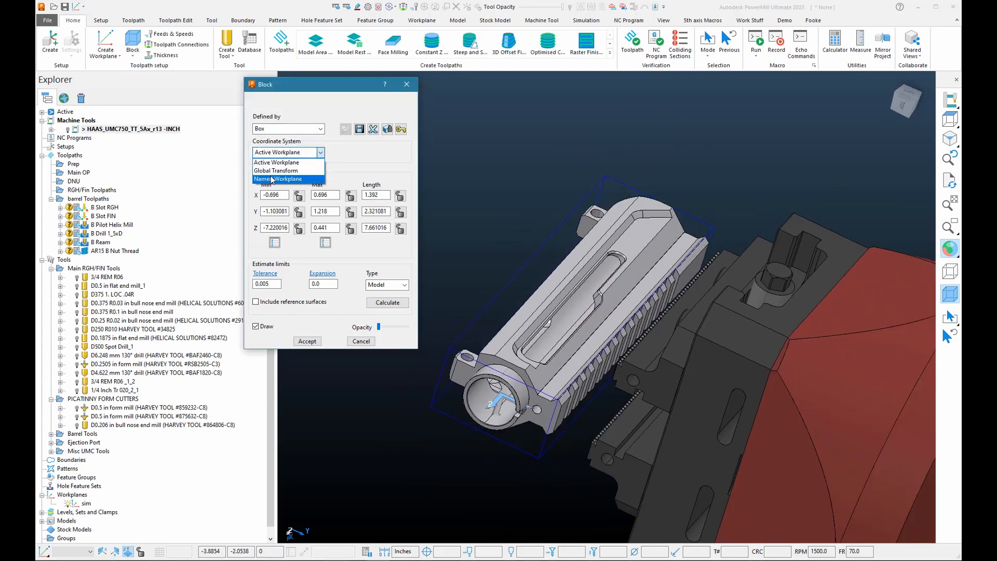
{"action": "left_click", "coordinate": [271, 180]}
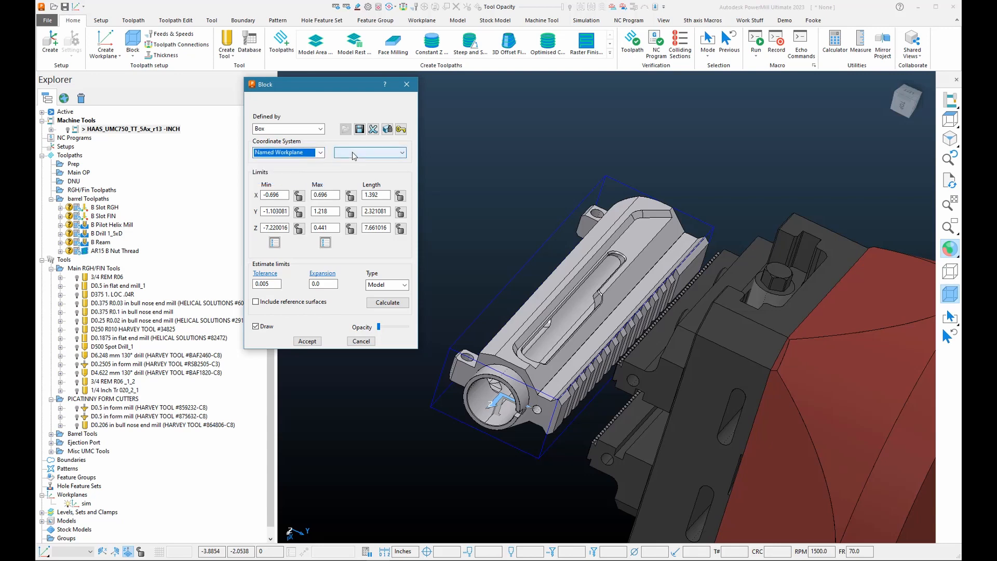
{"action": "left_click", "coordinate": [353, 153]}
{"action": "left_click", "coordinate": [354, 162]}
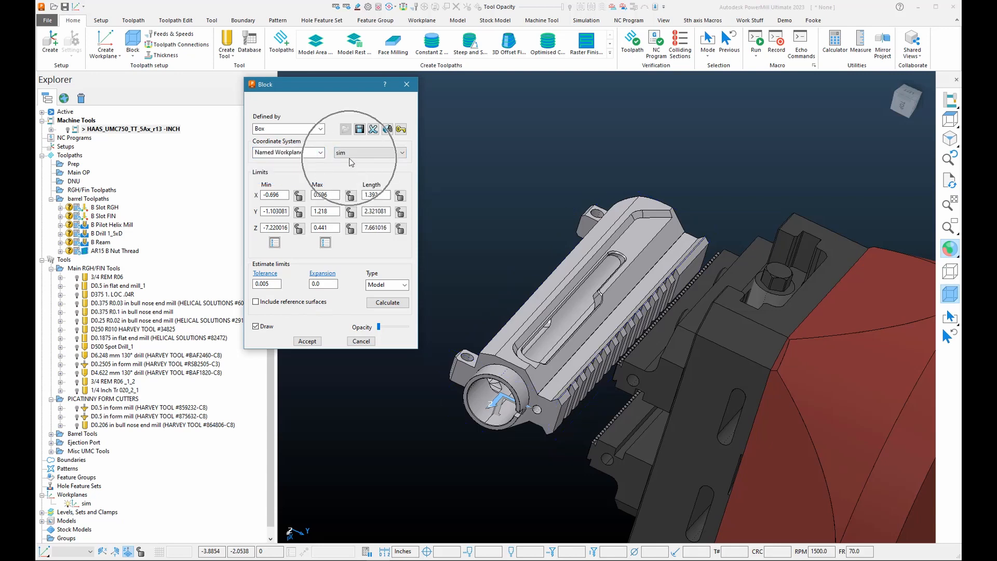
{"action": "left_click", "coordinate": [388, 302]}
{"action": "mouse_move", "coordinate": [672, 256]}
{"action": "middle_mouse_down"}
{"action": "mouse_move", "coordinate": [702, 218]}
{"action": "mouse_move", "coordinate": [703, 198]}
{"action": "mouse_move", "coordinate": [662, 265]}
{"action": "middle_mouse_up"}
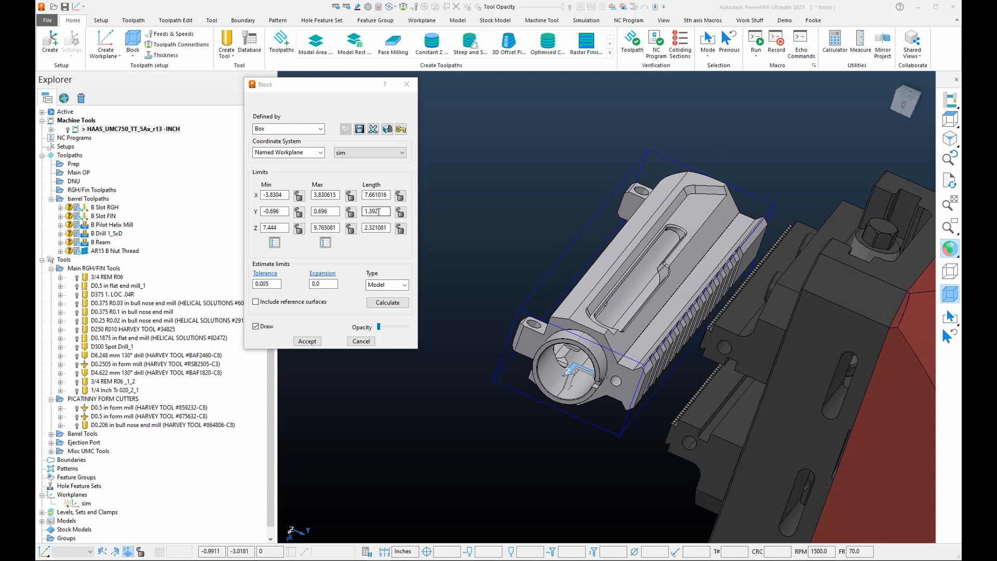
- Interactively extend the block's rail-side face toward the vise jaws to a Z length of about 2.97 inches and accept the edit
{"action": "double_click", "coordinate": [377, 211]}
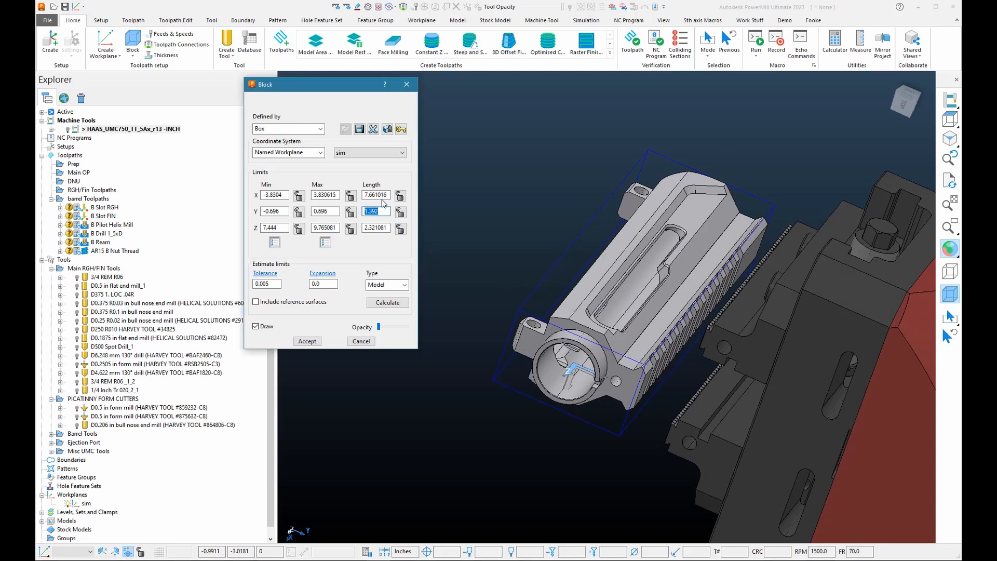
{"action": "double_click", "coordinate": [376, 227]}
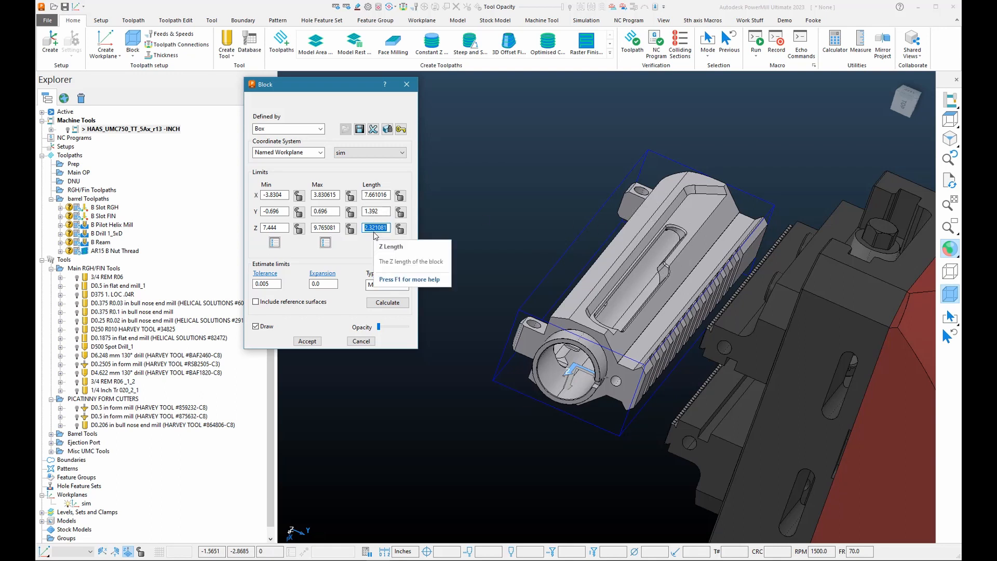
{"action": "left_click", "coordinate": [366, 211]}
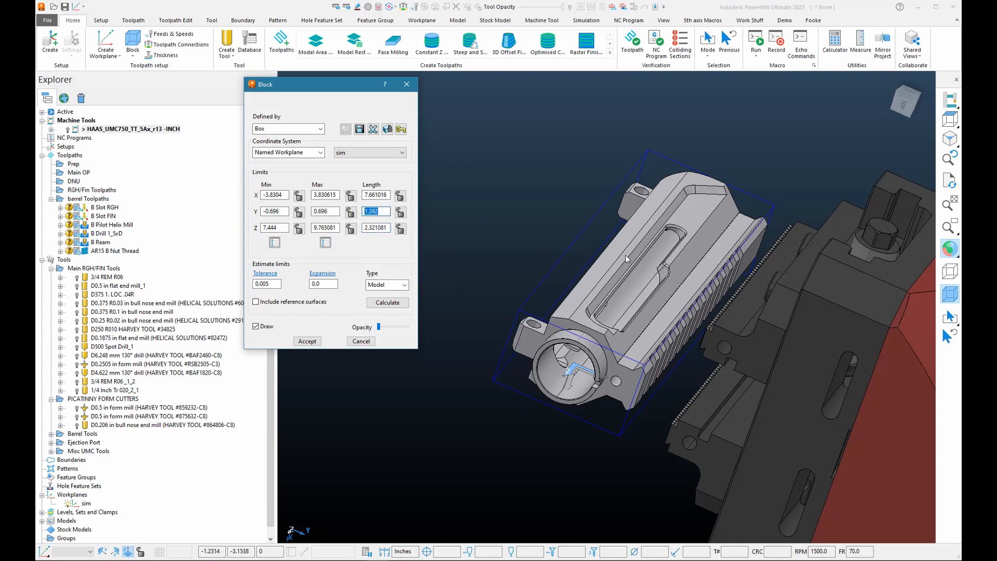
{"action": "mouse_move", "coordinate": [625, 258]}
{"action": "middle_mouse_down"}
{"action": "mouse_move", "coordinate": [658, 289]}
{"action": "mouse_move", "coordinate": [682, 336]}
{"action": "mouse_move", "coordinate": [701, 302]}
{"action": "mouse_move", "coordinate": [712, 232]}
{"action": "middle_mouse_up"}
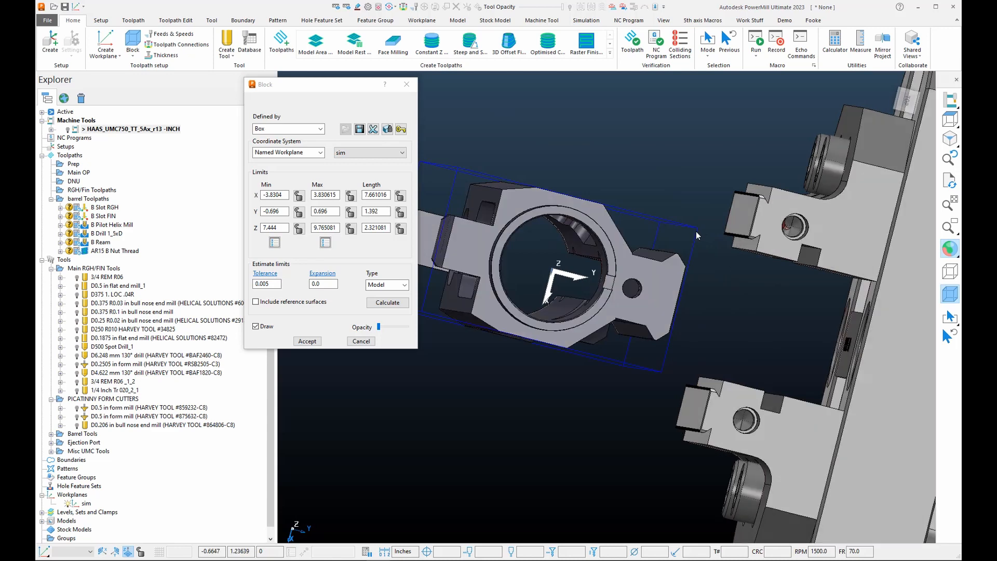
{"action": "double_click", "coordinate": [697, 233]}
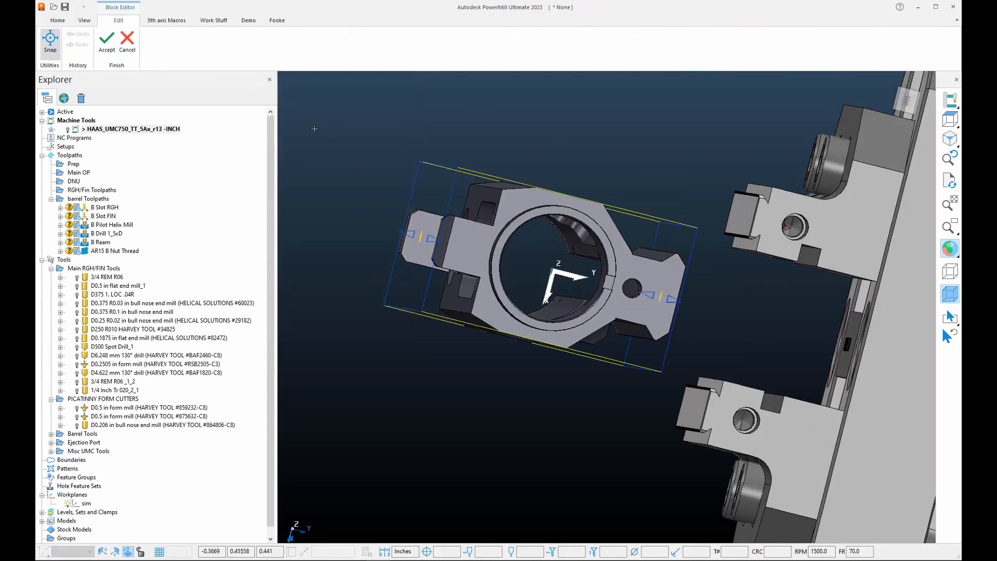
{"action": "middle_click_drag", "start_coordinate": [781, 328], "coordinate": [785, 288]}
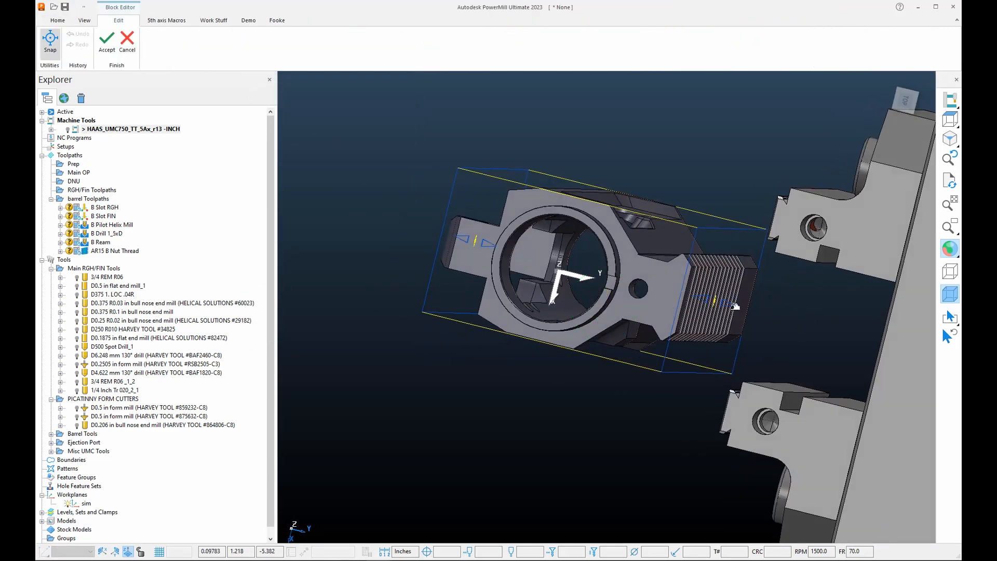
{"action": "left_click_drag", "start_coordinate": [726, 303], "coordinate": [776, 249]}
{"action": "middle_click_drag", "start_coordinate": [775, 249], "coordinate": [826, 213]}
{"action": "scroll", "coordinate": [825, 213], "scroll_direction": "down", "scroll_amount": 2}
{"action": "scroll", "coordinate": [825, 213], "scroll_direction": "up", "scroll_amount": 4}
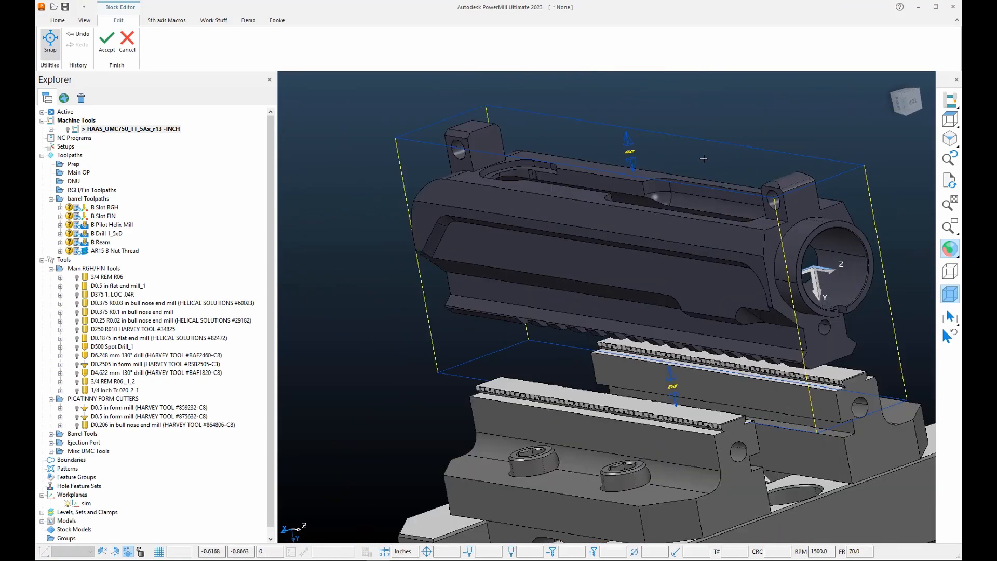
{"action": "left_click", "coordinate": [108, 41]}
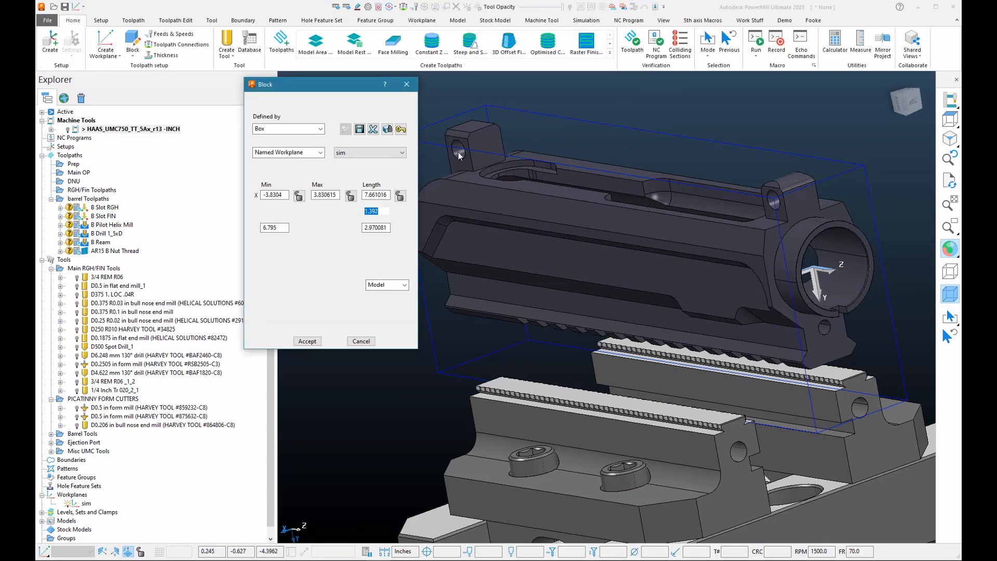
- Set the block's X length to 8.0 and its Y length to 1.5 inches
{"action": "left_click", "coordinate": [382, 211]}
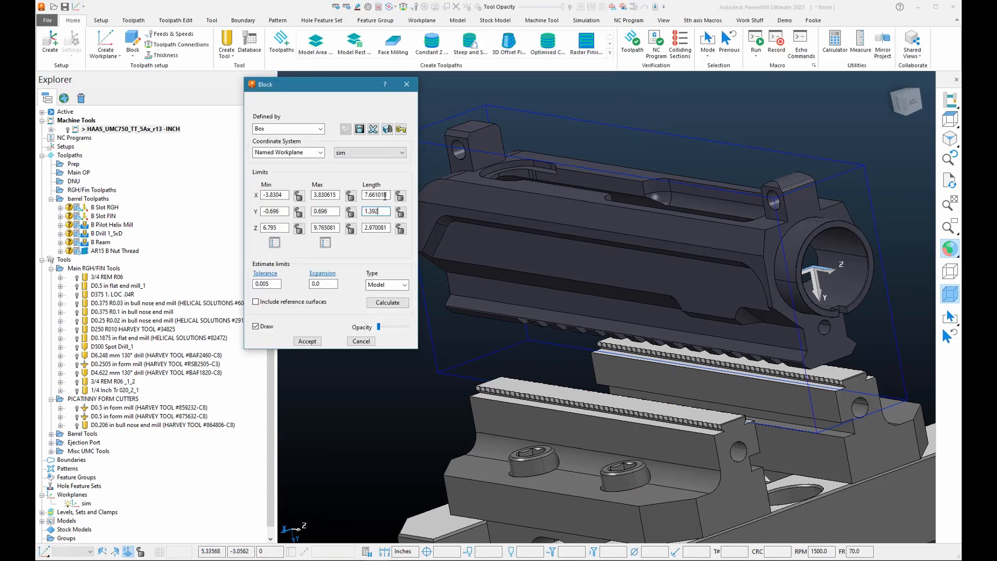
{"action": "double_click", "coordinate": [389, 195]}
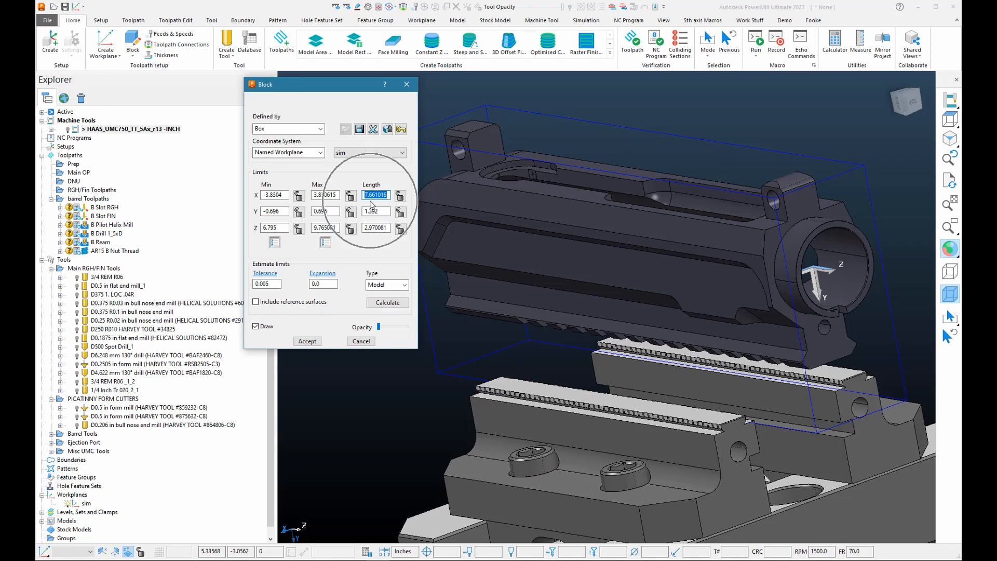
{"action": "type", "text": "8.0"}
{"action": "key", "text": "Return"}
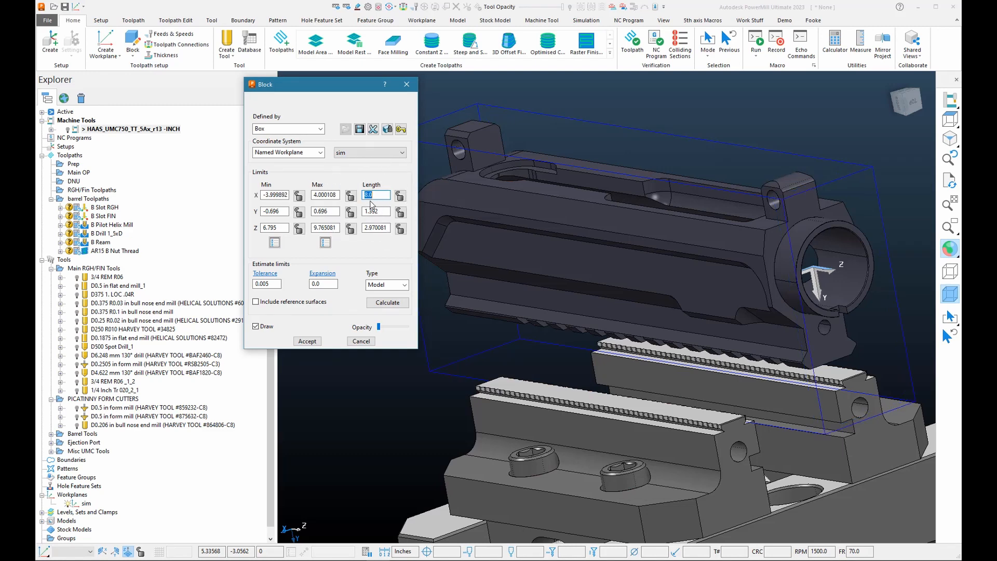
{"action": "double_click", "coordinate": [365, 212]}
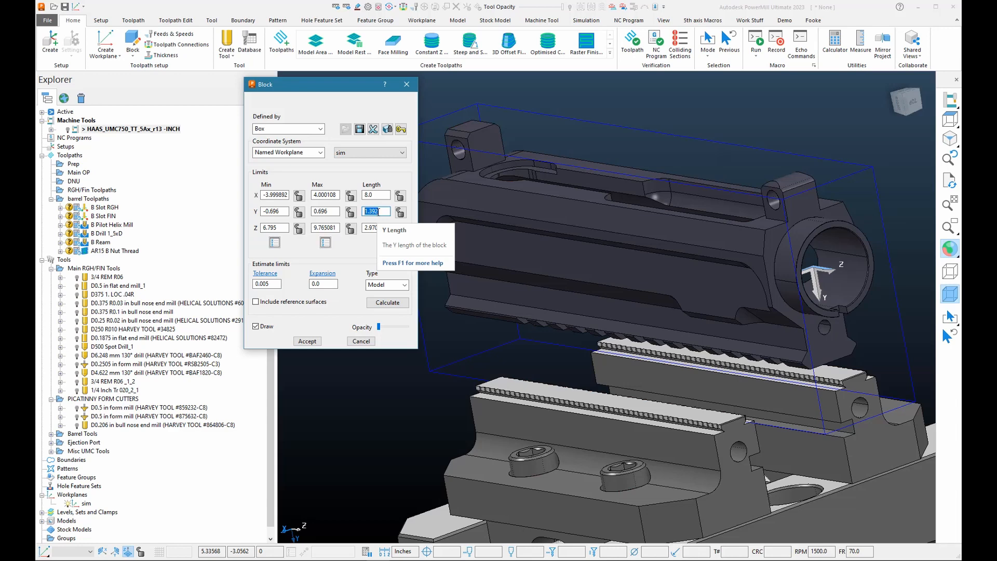
{"action": "type", "text": "1.5"}
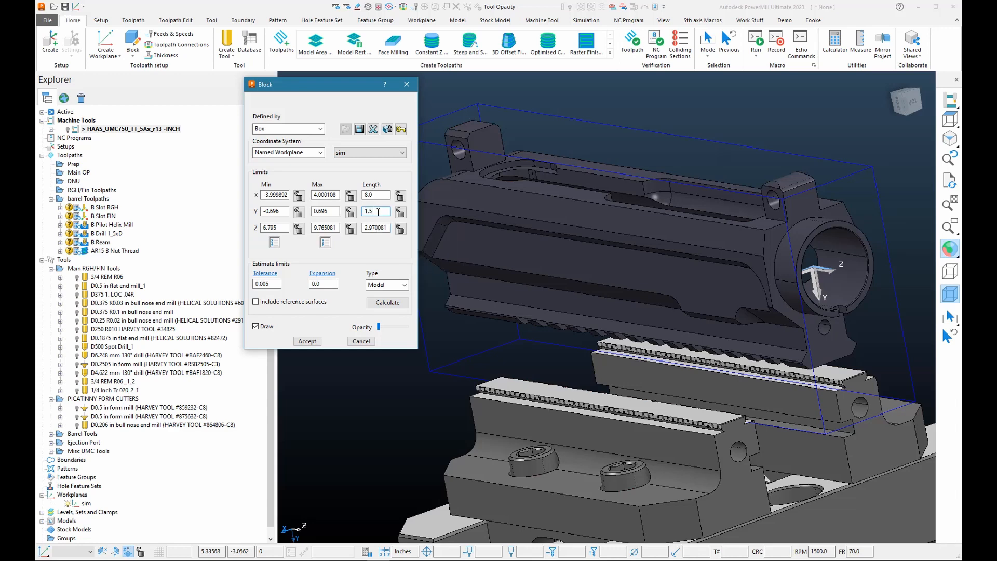
{"action": "key", "text": "Return"}
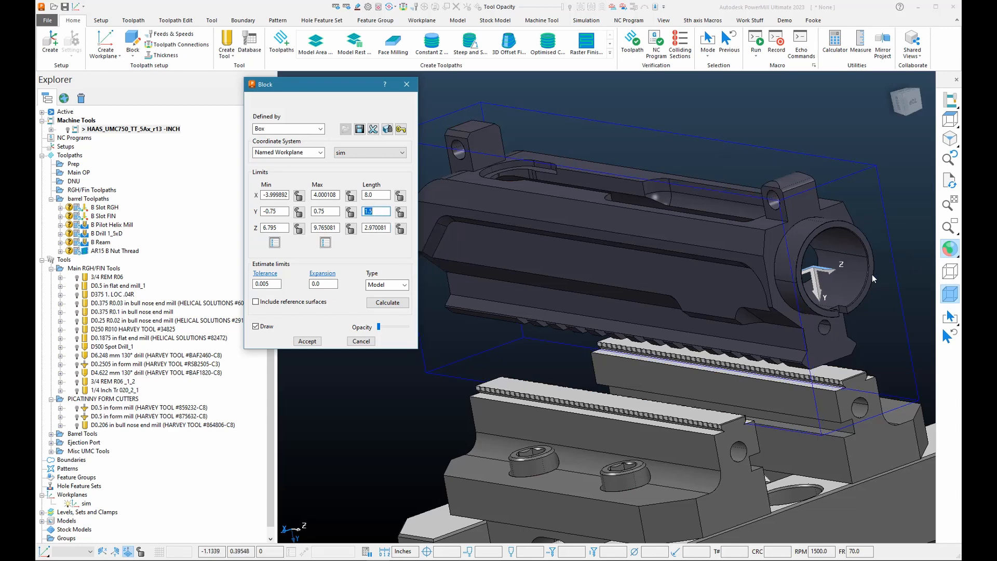
- Lock the block's minimum Z limit and set its Z length to 3.0 inches
{"action": "scroll", "coordinate": [475, 296], "scroll_direction": "down", "scroll_amount": 3}
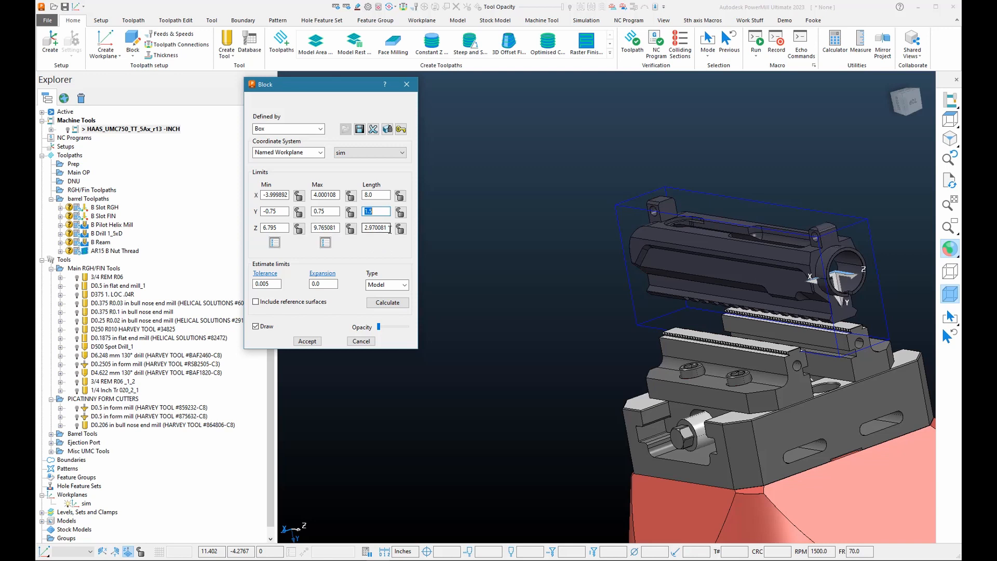
{"action": "left_click_drag", "start_coordinate": [389, 229], "coordinate": [363, 232]}
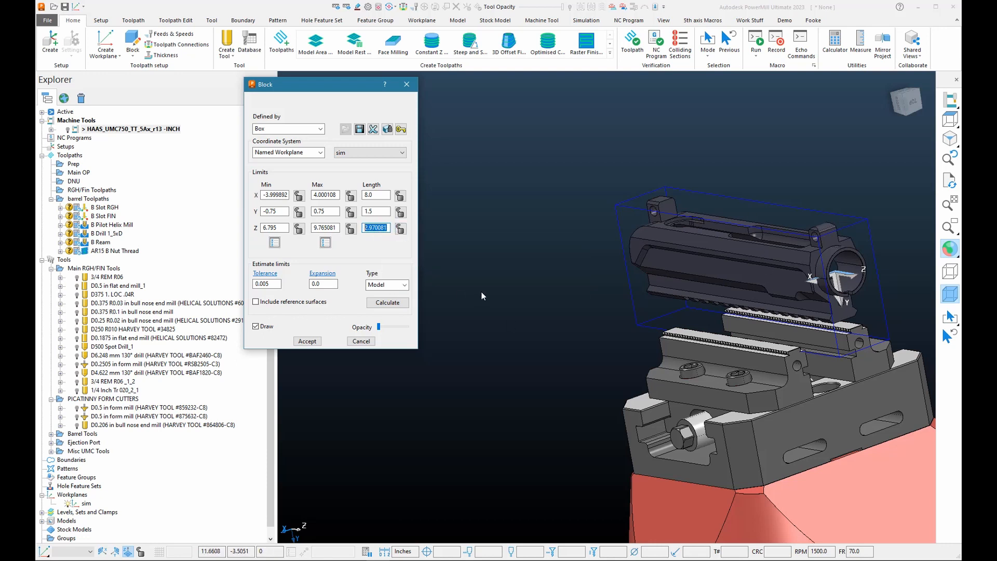
{"action": "left_click", "coordinate": [299, 228]}
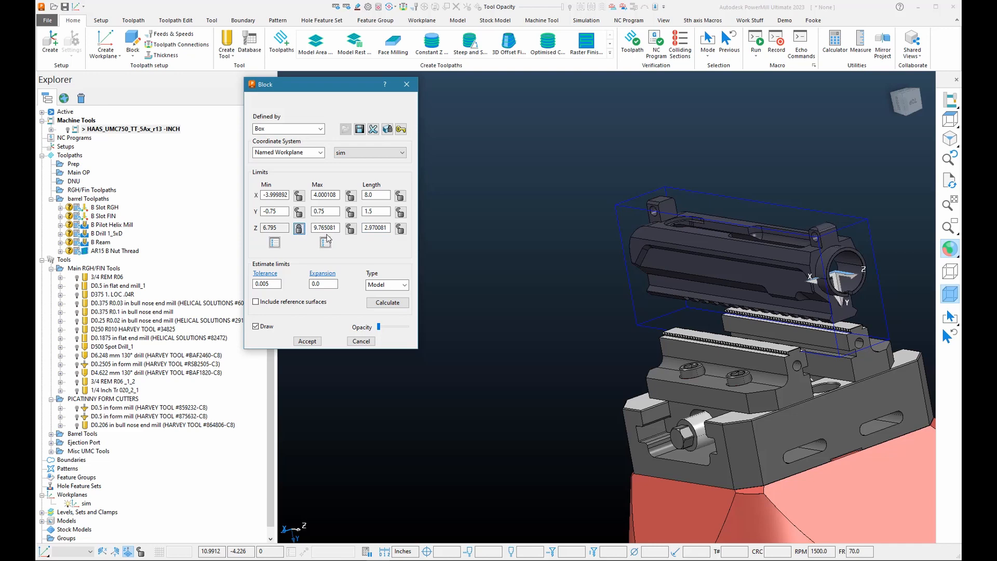
{"action": "left_click_drag", "start_coordinate": [389, 227], "coordinate": [366, 237]}
{"action": "type", "text": "3.0"}
{"action": "key", "text": "Return"}
- Check the block's margins around the receiver from the barrel end and accept the block settings
{"action": "middle_click_drag", "start_coordinate": [813, 267], "coordinate": [596, 247]}
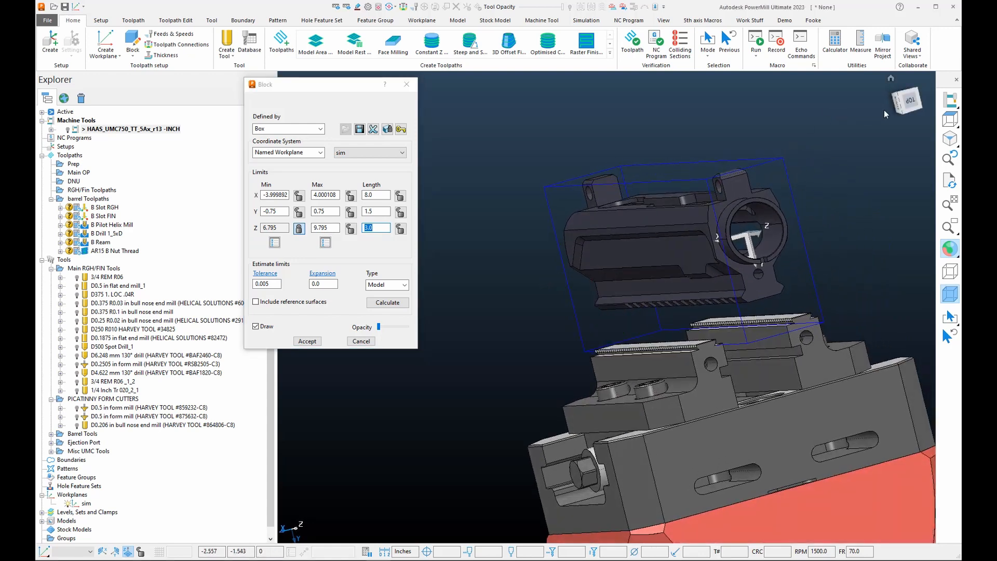
{"action": "left_click", "coordinate": [907, 105]}
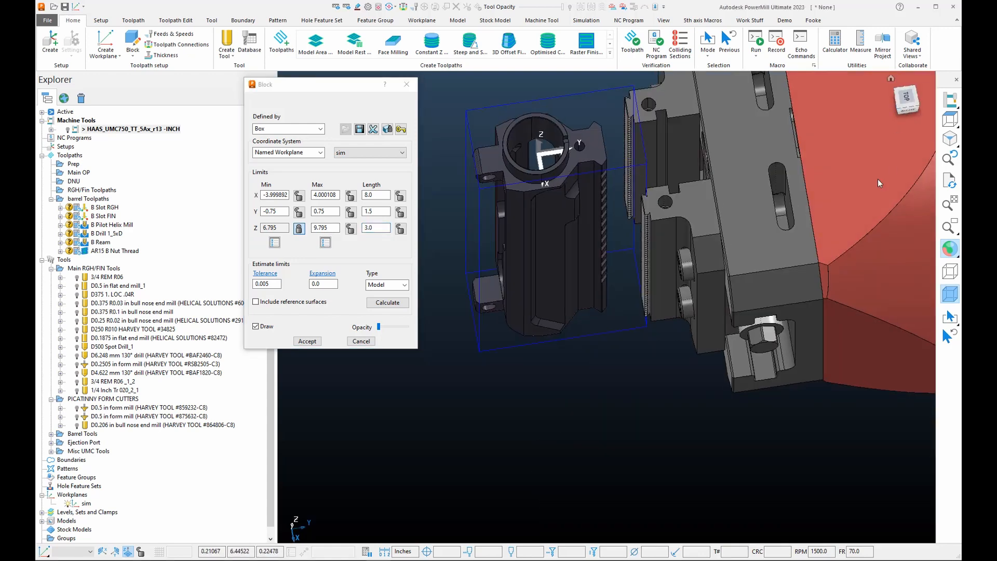
{"action": "left_click", "coordinate": [906, 98]}
{"action": "scroll", "coordinate": [885, 252], "scroll_direction": "down", "scroll_amount": 2}
{"action": "scroll", "coordinate": [599, 319], "scroll_direction": "up", "scroll_amount": 8}
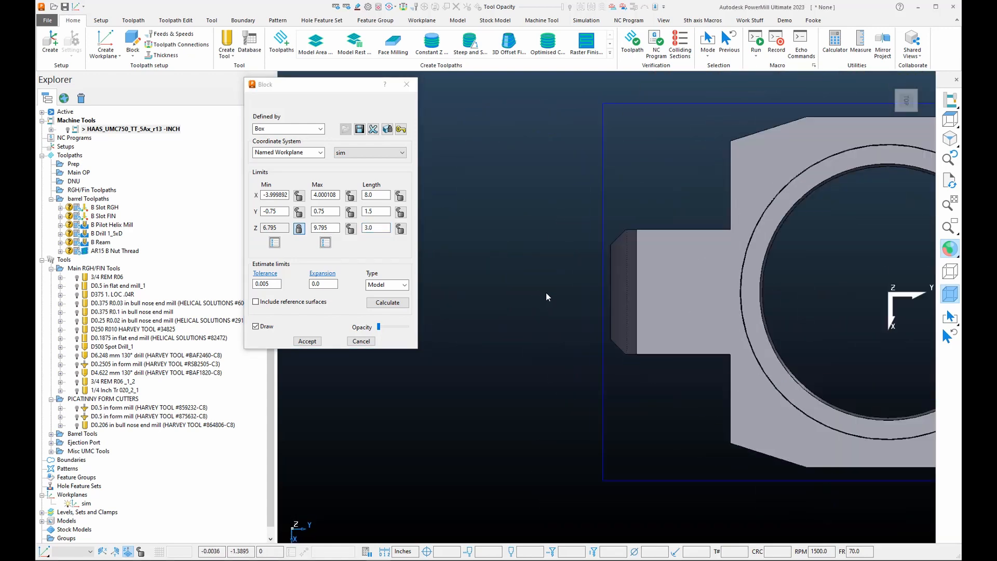
{"action": "scroll", "coordinate": [630, 293], "scroll_direction": "down", "scroll_amount": 5}
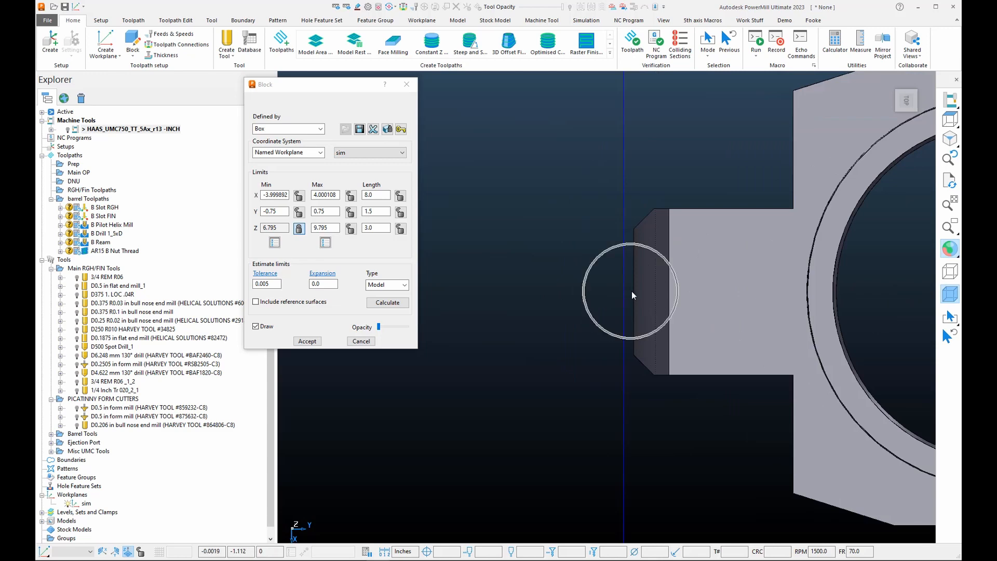
{"action": "scroll", "coordinate": [624, 288], "scroll_direction": "down", "scroll_amount": 2}
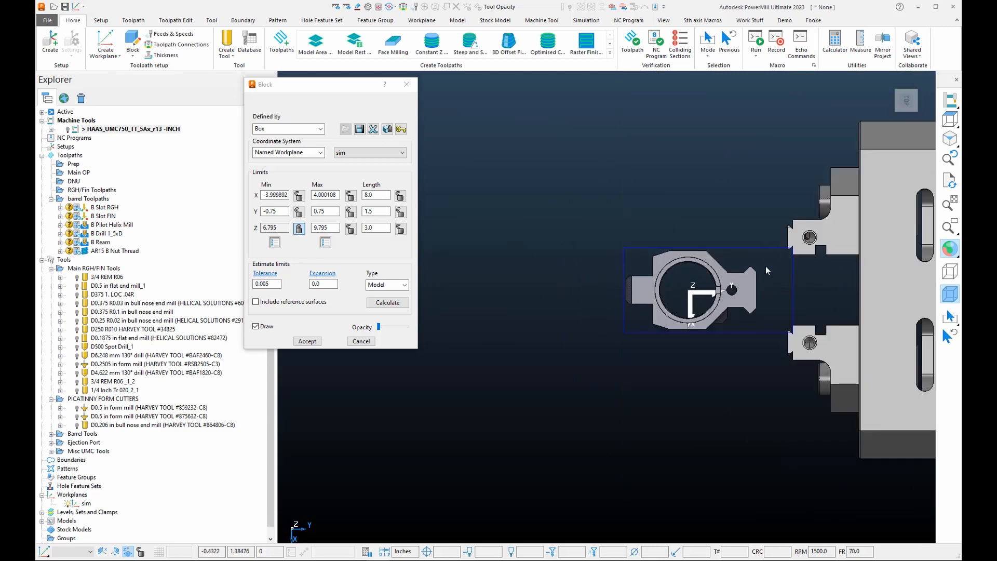
{"action": "scroll", "coordinate": [817, 263], "scroll_direction": "down", "scroll_amount": 2}
{"action": "middle_click_drag", "start_coordinate": [816, 263], "coordinate": [813, 302]}
{"action": "scroll", "coordinate": [813, 303], "scroll_direction": "up", "scroll_amount": 1}
{"action": "left_click", "coordinate": [302, 343]}
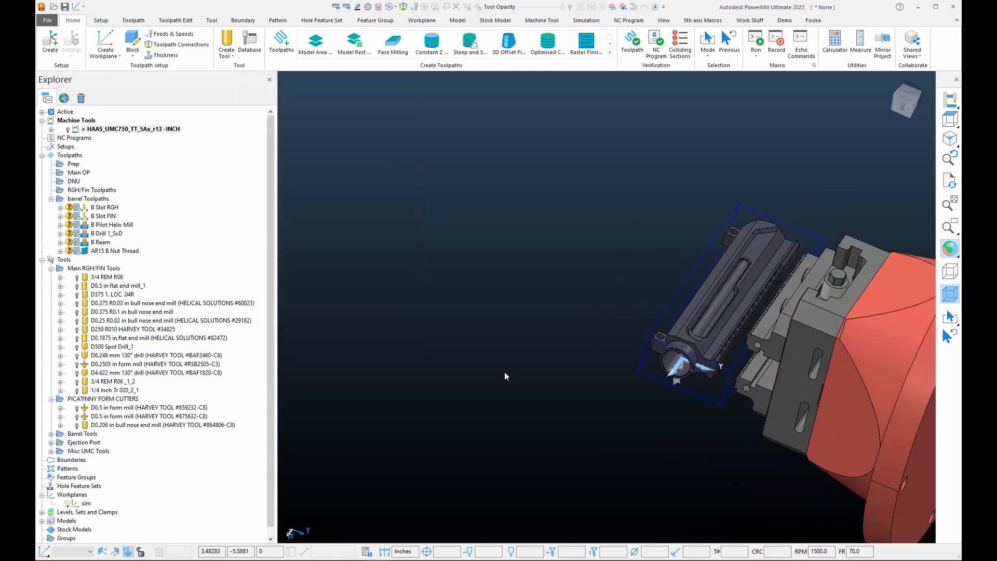
- Create a workplane positioned on the block, at the centre of its face opposite the vise
{"action": "scroll", "coordinate": [633, 341], "scroll_direction": "down", "scroll_amount": 2}
{"action": "scroll", "coordinate": [620, 311], "scroll_direction": "up", "scroll_amount": 3}
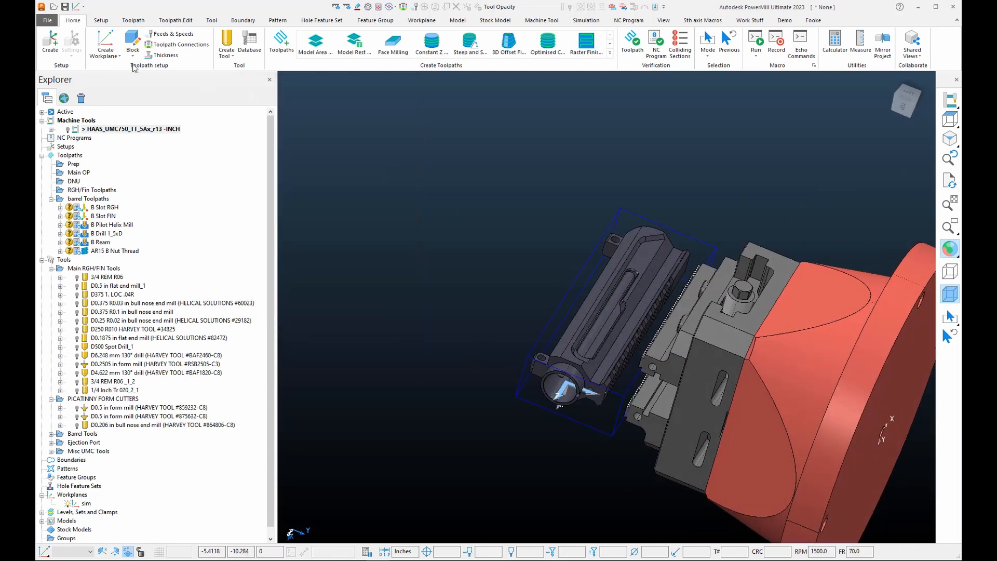
{"action": "left_click", "coordinate": [116, 57]}
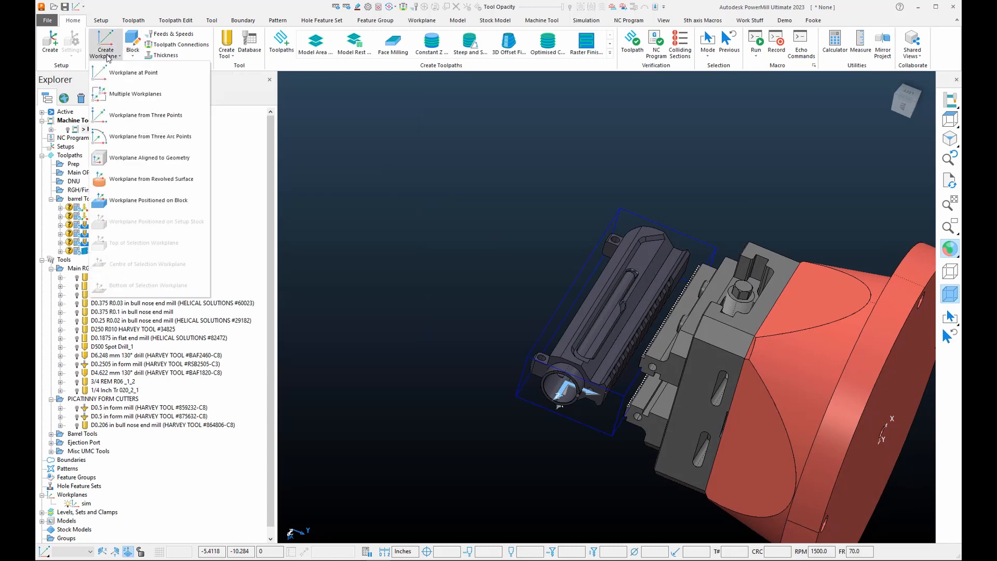
{"action": "left_click", "coordinate": [112, 201]}
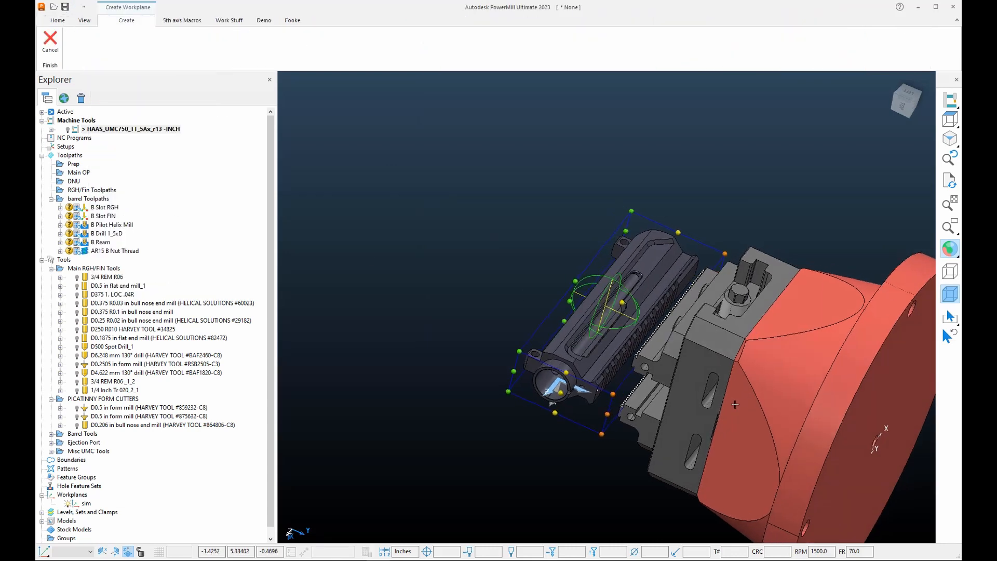
{"action": "middle_click_drag", "start_coordinate": [645, 290], "coordinate": [687, 315]}
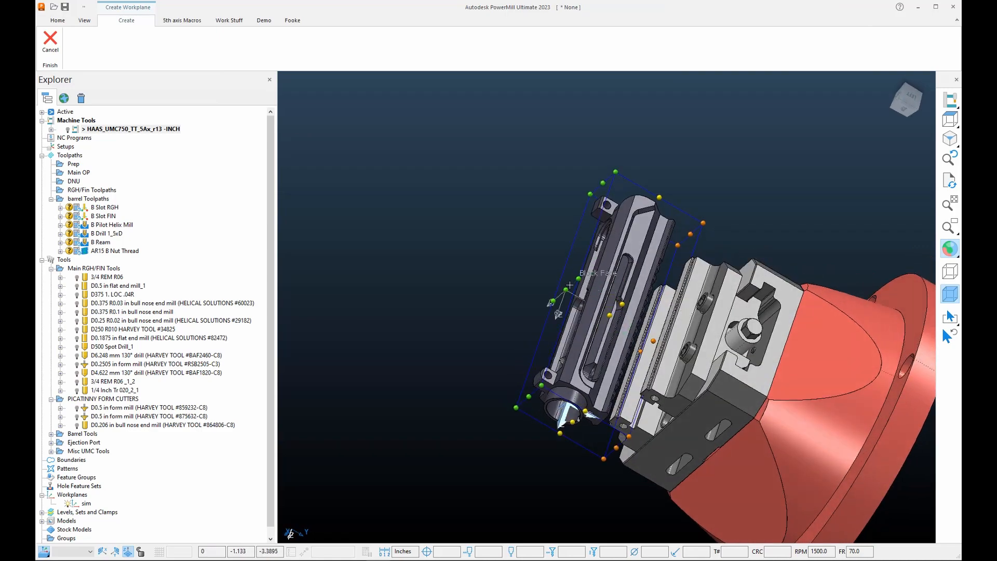
{"action": "left_click", "coordinate": [570, 285]}
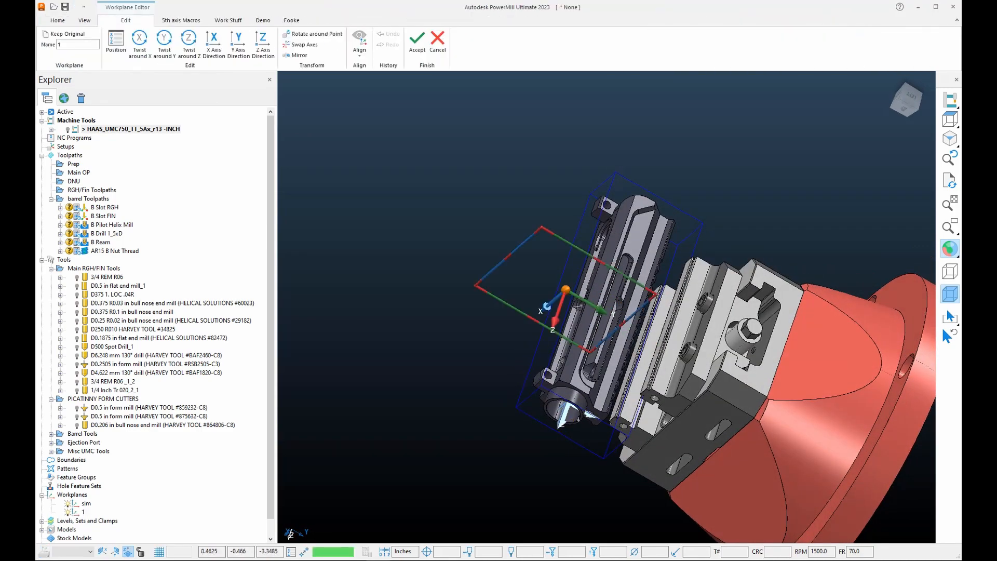
- Reorient the new workplane with Swap Axes so Z points away from the vise and X runs away from the barrel end, and accept it
{"action": "middle_click_drag", "start_coordinate": [577, 306], "coordinate": [802, 431]}
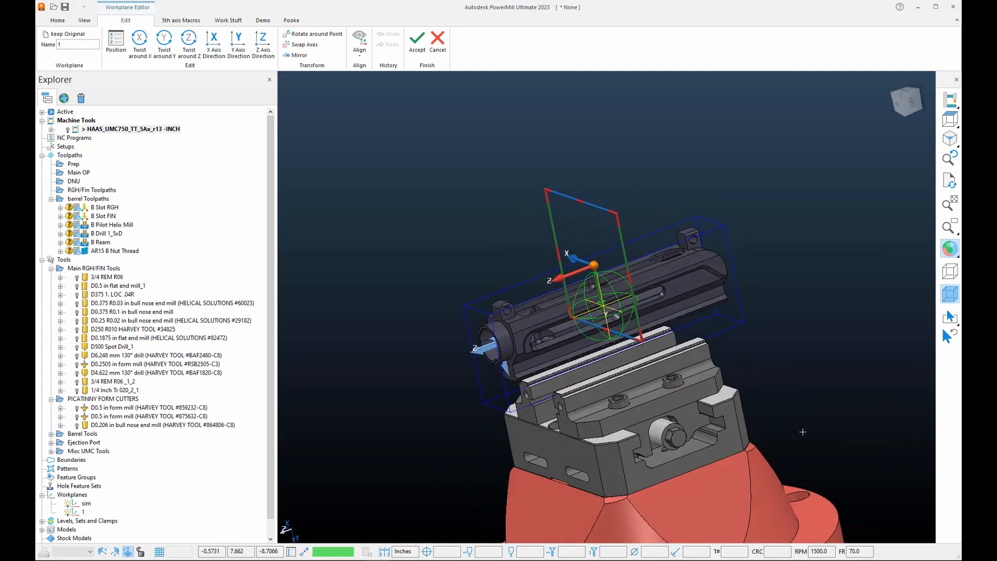
{"action": "scroll", "coordinate": [581, 242], "scroll_direction": "up", "scroll_amount": 5}
{"action": "scroll", "coordinate": [657, 235], "scroll_direction": "down", "scroll_amount": 2}
{"action": "middle_click_drag", "start_coordinate": [657, 235], "coordinate": [658, 166], "text": "shift"}
{"action": "middle_click_drag", "start_coordinate": [623, 307], "coordinate": [692, 341]}
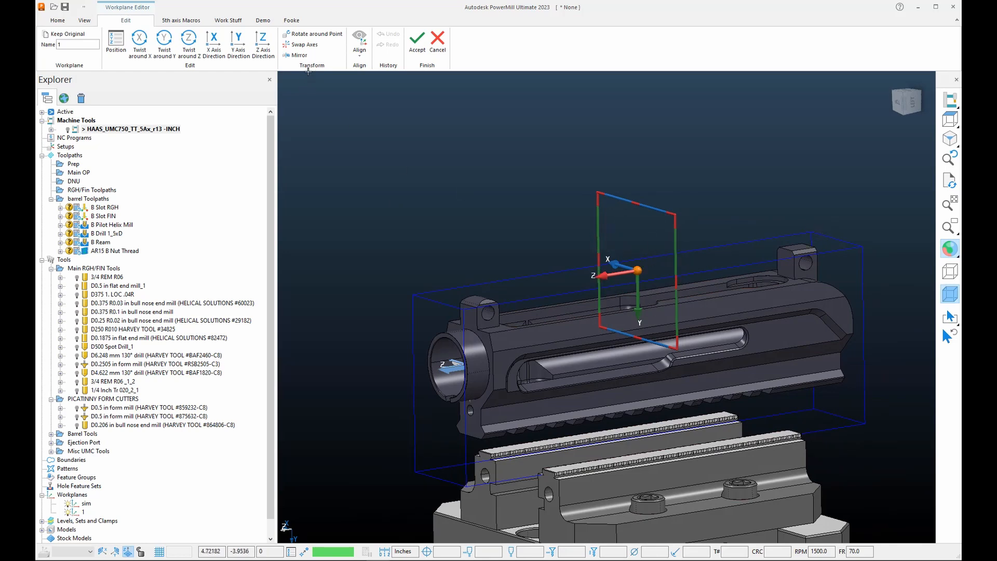
{"action": "left_click", "coordinate": [299, 45]}
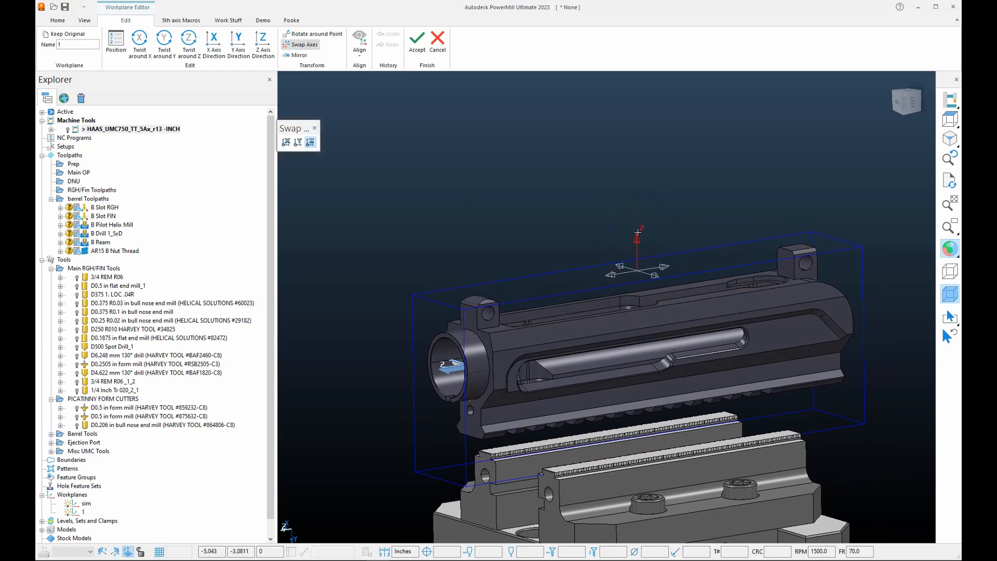
{"action": "left_click", "coordinate": [637, 232]}
{"action": "left_click", "coordinate": [668, 265]}
{"action": "middle_click_drag", "start_coordinate": [727, 272], "coordinate": [589, 388]}
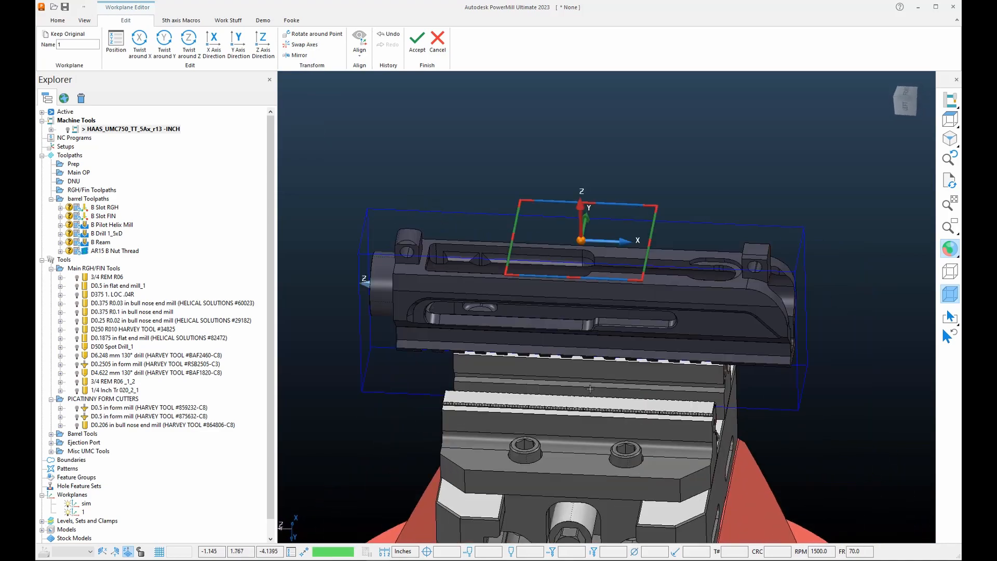
{"action": "left_click", "coordinate": [417, 41]}
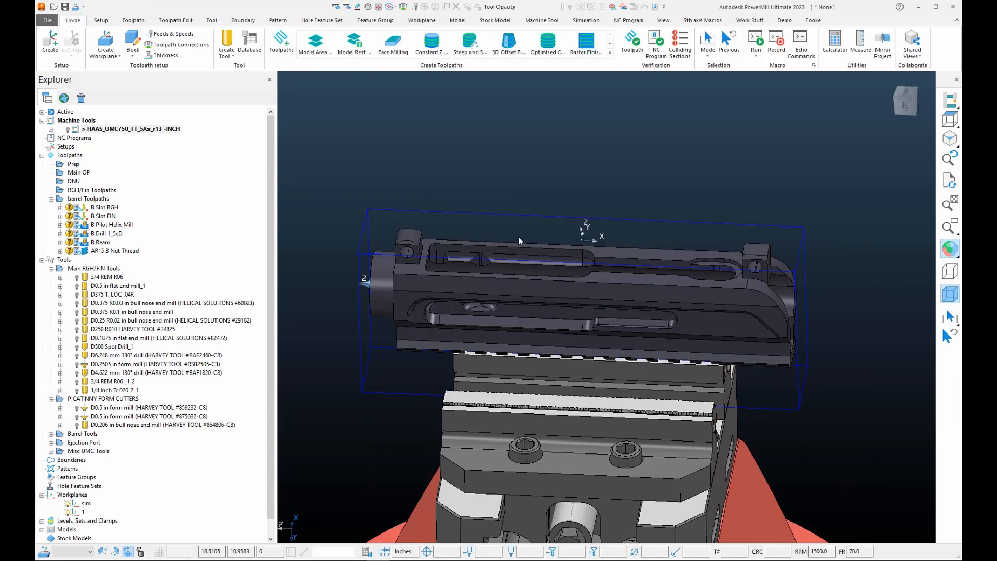
- Rename the new workplane as G54 B0 C0 and make it active
{"action": "middle_click_drag", "start_coordinate": [518, 237], "coordinate": [512, 307]}
{"action": "scroll", "coordinate": [132, 343], "scroll_direction": "down", "scroll_amount": 1}
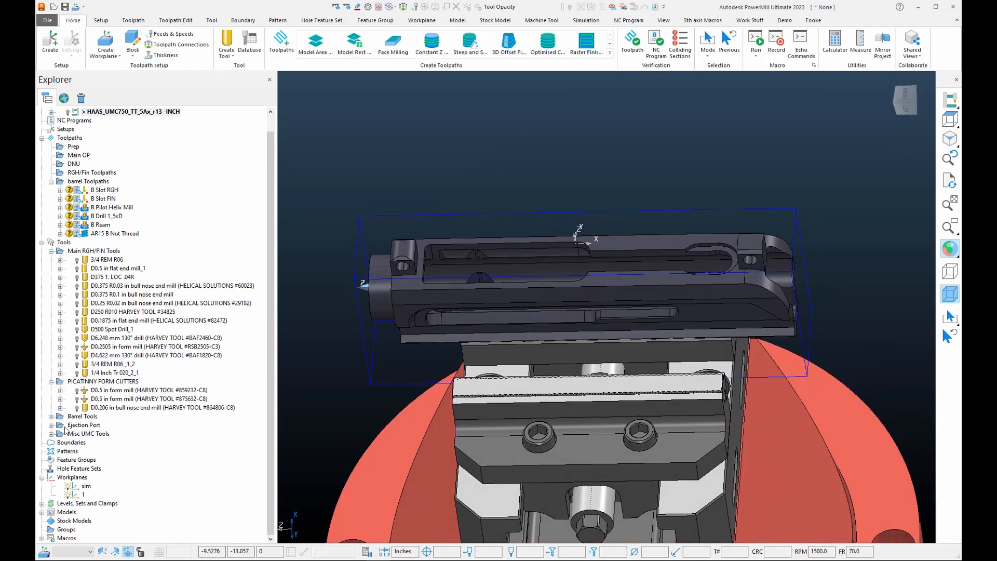
{"action": "left_click", "coordinate": [70, 495]}
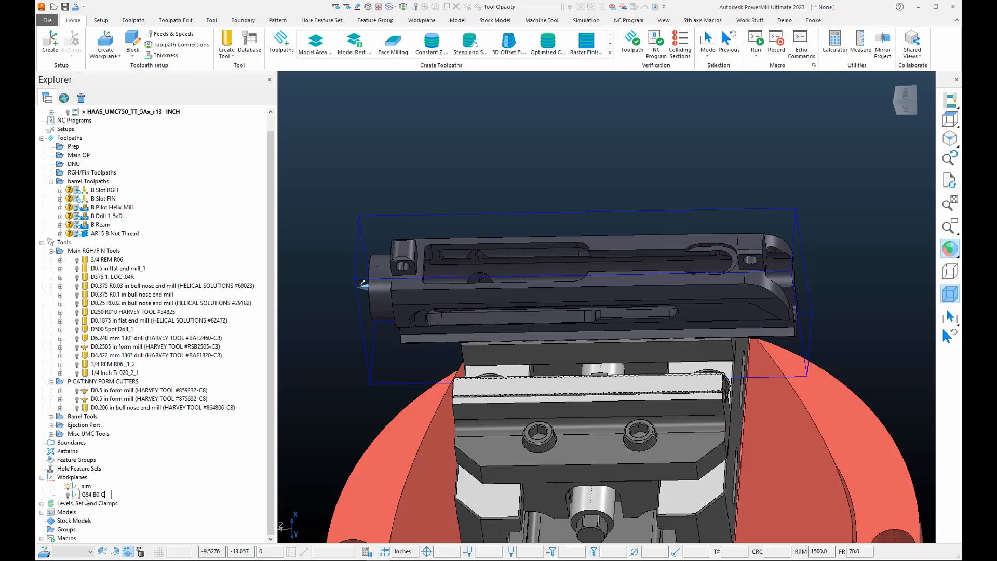
{"action": "key", "text": "Return"}
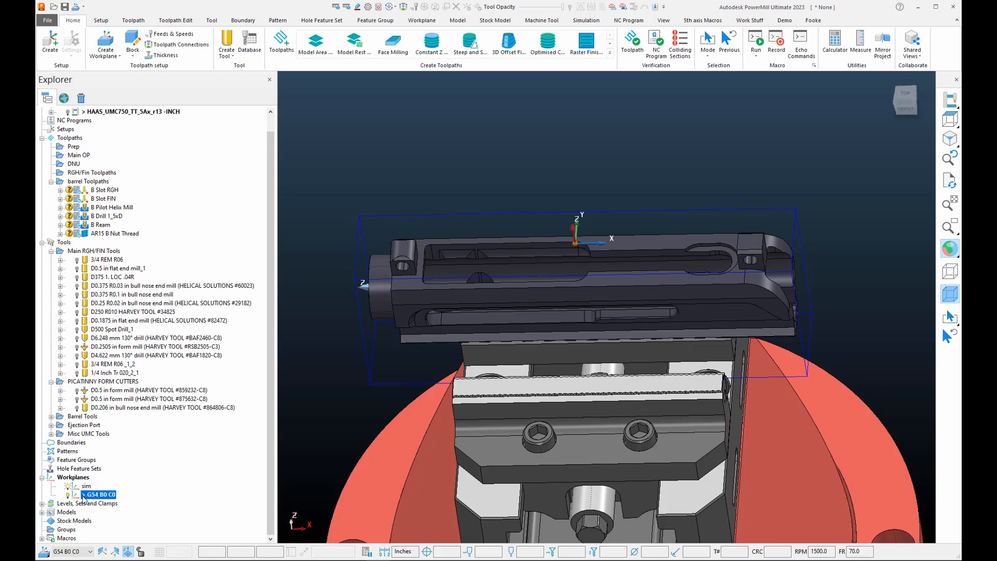
- Examine the receiver, its stock block and the active workplane's orientation relative to the vise and fixture from several angles
{"action": "scroll", "coordinate": [641, 229], "scroll_direction": "down", "scroll_amount": 3}
{"action": "middle_click_drag", "start_coordinate": [641, 230], "coordinate": [691, 244]}
{"action": "scroll", "coordinate": [616, 386], "scroll_direction": "up", "scroll_amount": 3}
{"action": "middle_click_drag", "start_coordinate": [615, 387], "coordinate": [614, 329]}
{"action": "scroll", "coordinate": [581, 332], "scroll_direction": "down", "scroll_amount": 3}
{"action": "scroll", "coordinate": [547, 303], "scroll_direction": "up", "scroll_amount": 5}
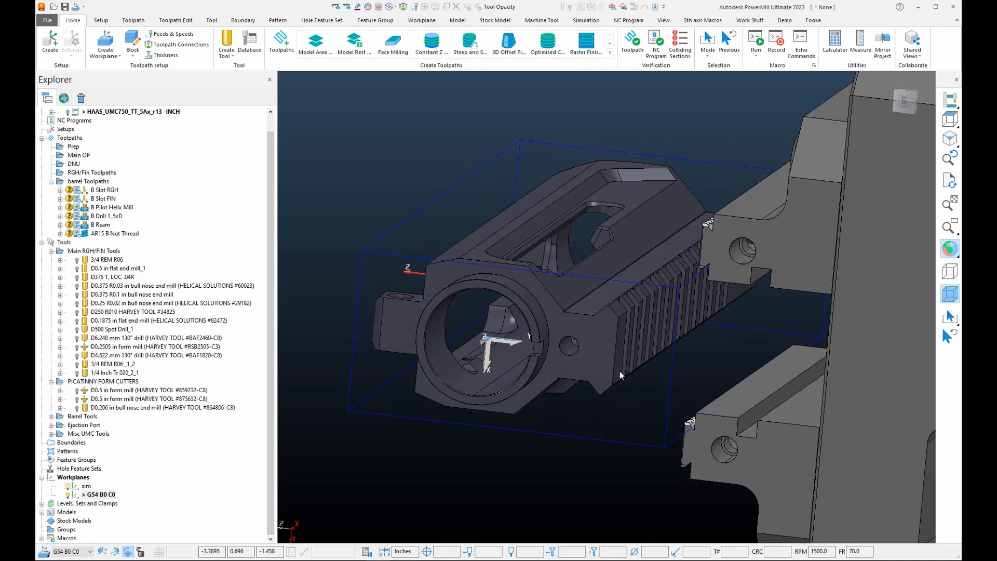
{"action": "scroll", "coordinate": [531, 352], "scroll_direction": "down", "scroll_amount": 3}
{"action": "scroll", "coordinate": [569, 385], "scroll_direction": "up", "scroll_amount": 2}
{"action": "mouse_move", "coordinate": [517, 292]}
{"action": "middle_mouse_down", "text": "shift"}
{"action": "mouse_move", "coordinate": [569, 385]}
{"action": "mouse_move", "coordinate": [528, 363]}
{"action": "mouse_move", "coordinate": [712, 374]}
{"action": "mouse_move", "coordinate": [572, 294]}
{"action": "mouse_move", "coordinate": [520, 362]}
{"action": "mouse_move", "coordinate": [484, 450]}
{"action": "mouse_move", "coordinate": [577, 300]}
{"action": "mouse_move", "coordinate": [500, 285]}
{"action": "middle_mouse_up", "text": "shift"}
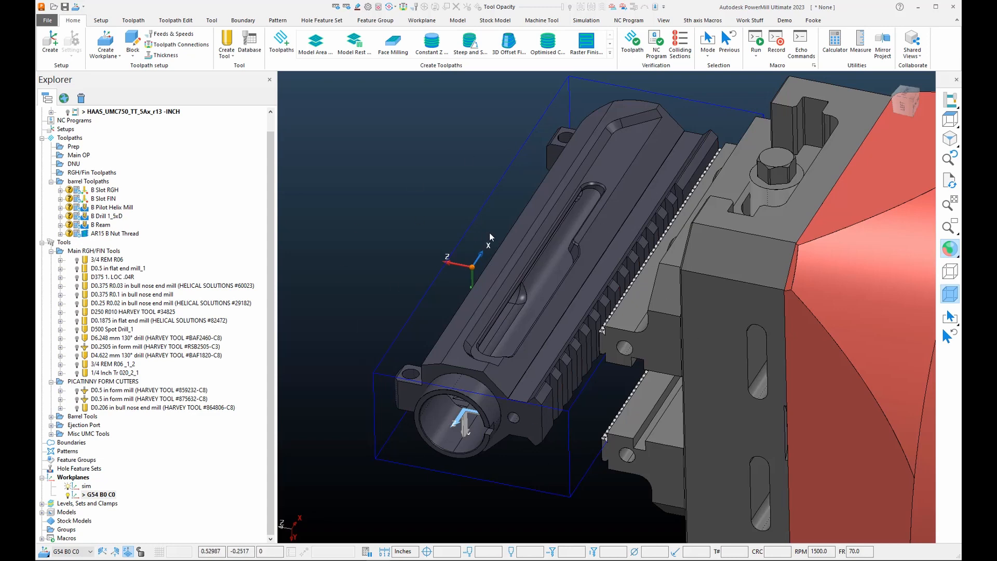
{"action": "mouse_move", "coordinate": [516, 311]}
{"action": "middle_mouse_down"}
{"action": "mouse_move", "coordinate": [544, 328]}
{"action": "mouse_move", "coordinate": [540, 304]}
{"action": "middle_mouse_up"}
{"action": "scroll", "coordinate": [540, 304], "scroll_direction": "down", "scroll_amount": 3}
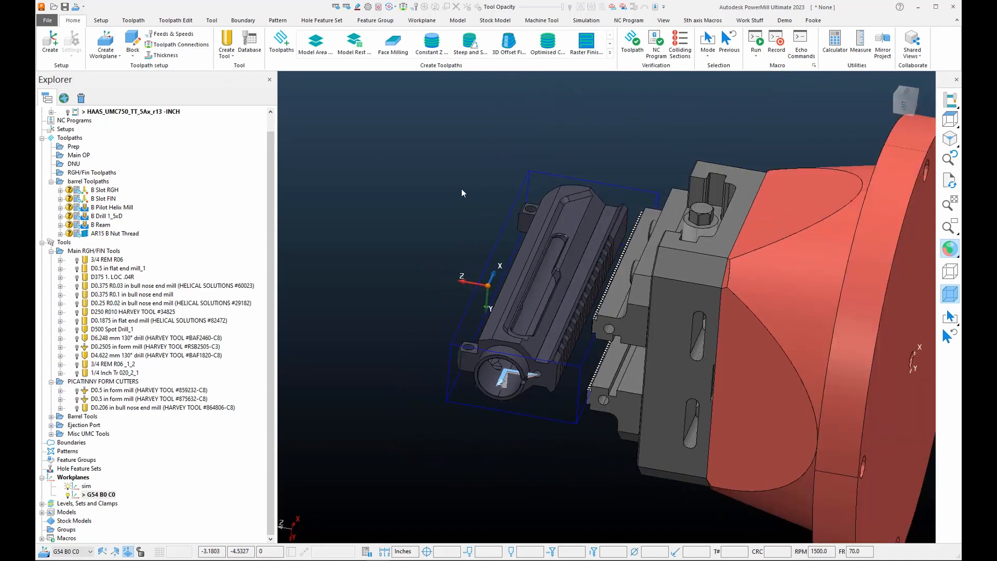
{"action": "middle_click_drag", "start_coordinate": [537, 191], "coordinate": [744, 378]}
{"action": "scroll", "coordinate": [747, 368], "scroll_direction": "up", "scroll_amount": 5}
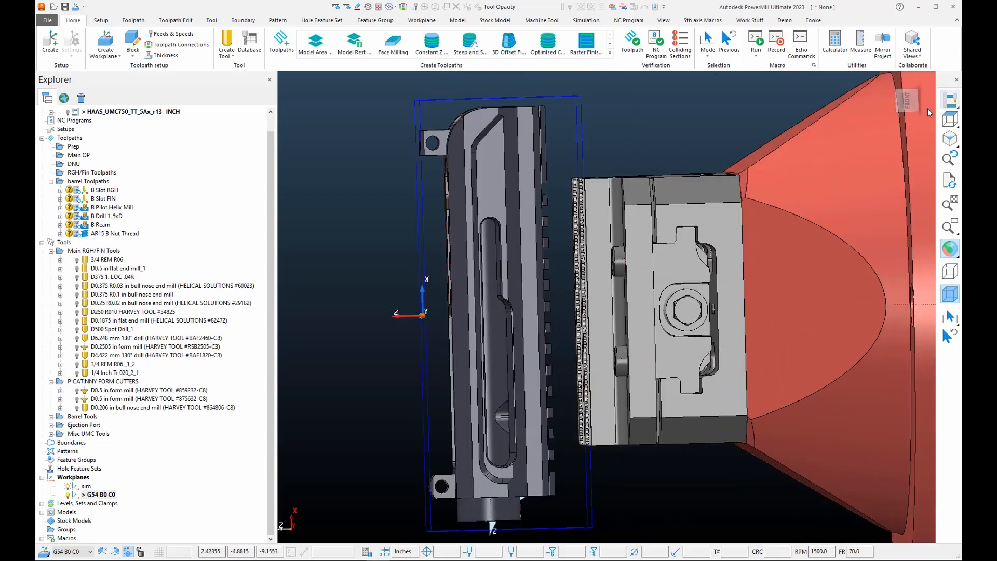
{"action": "left_click", "coordinate": [908, 107]}
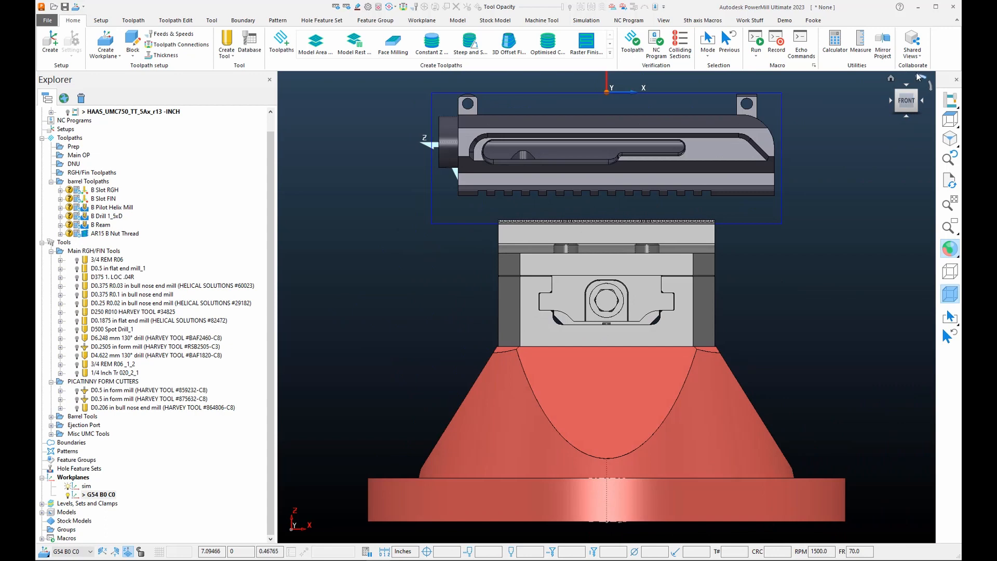
{"action": "left_click", "coordinate": [918, 77]}
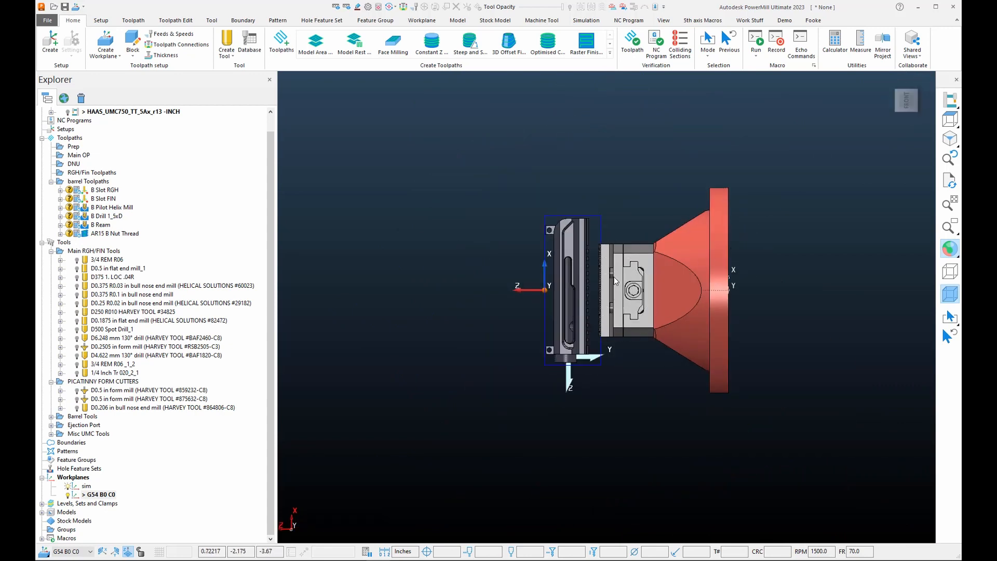
{"action": "scroll", "coordinate": [623, 317], "scroll_direction": "up", "scroll_amount": 2}
{"action": "middle_click_drag", "start_coordinate": [504, 418], "coordinate": [471, 213]}
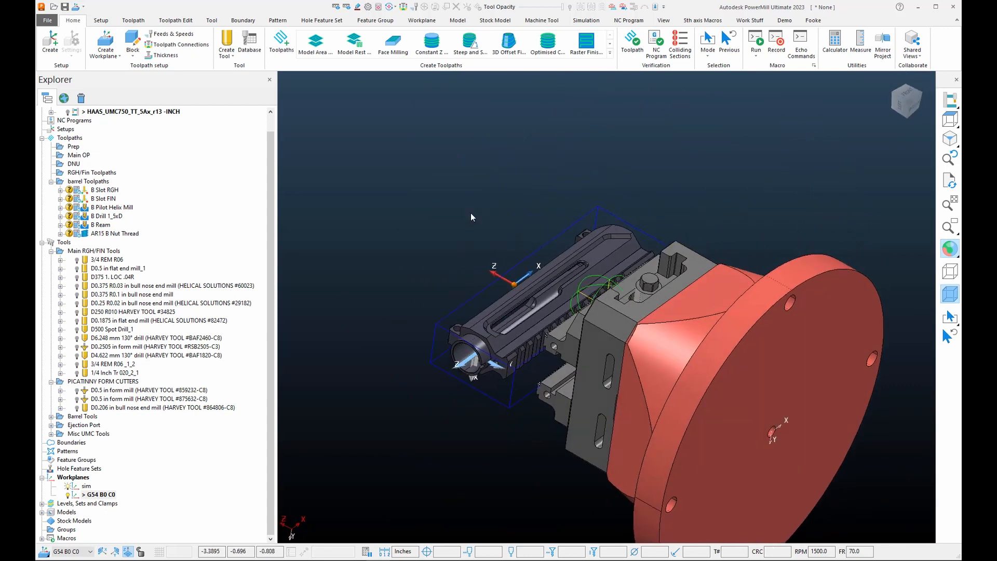
- Copy the G54 B0 C0 workplane and make the copy active
{"action": "scroll", "coordinate": [590, 353], "scroll_direction": "up", "scroll_amount": 5}
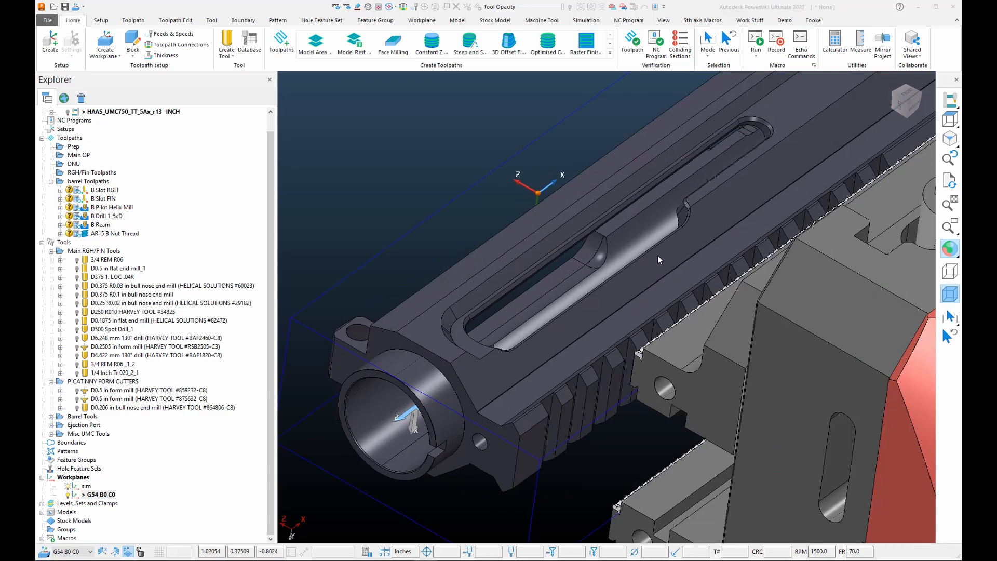
{"action": "scroll", "coordinate": [638, 251], "scroll_direction": "down", "scroll_amount": 3}
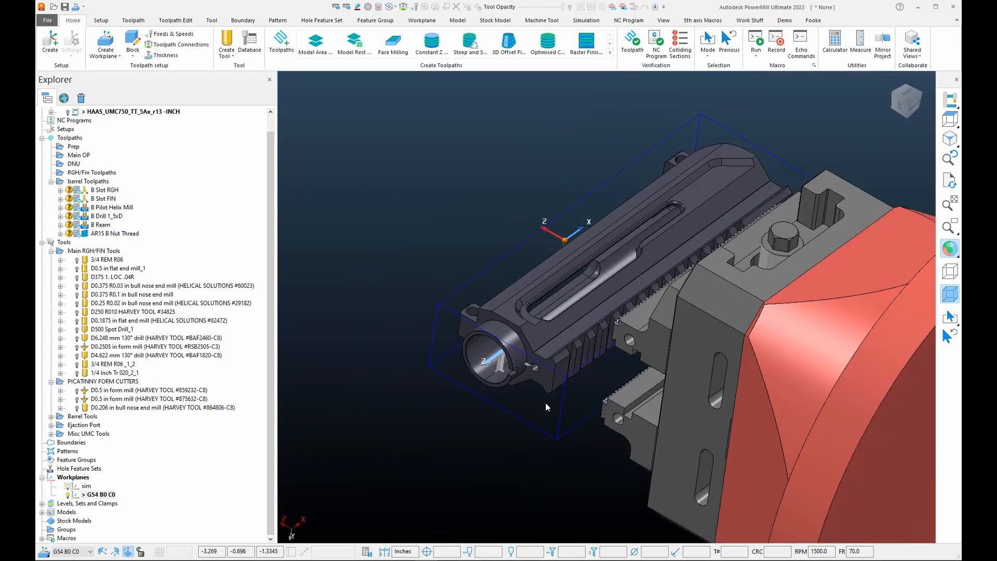
{"action": "middle_click_drag", "start_coordinate": [546, 404], "coordinate": [706, 337]}
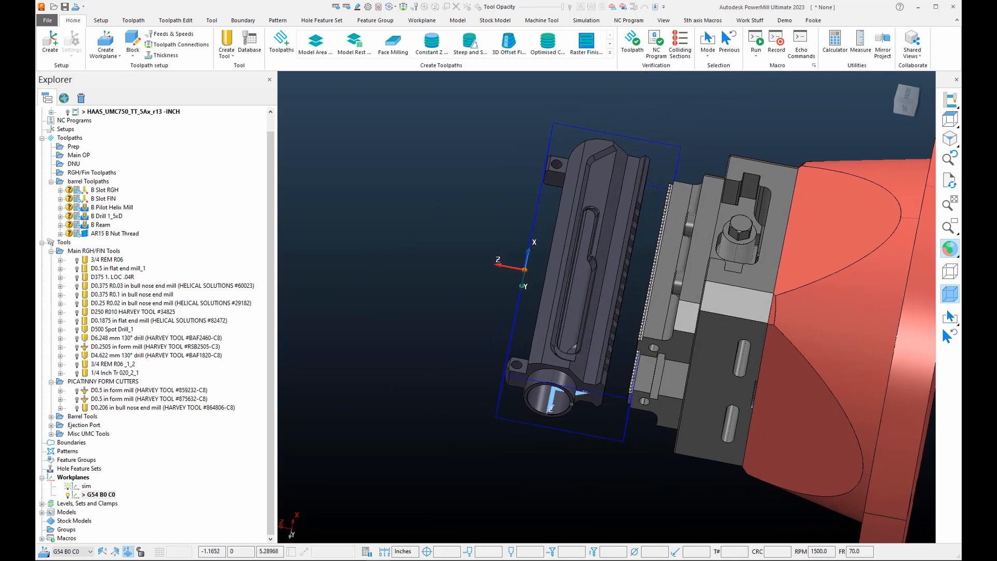
{"action": "right_click", "coordinate": [76, 497]}
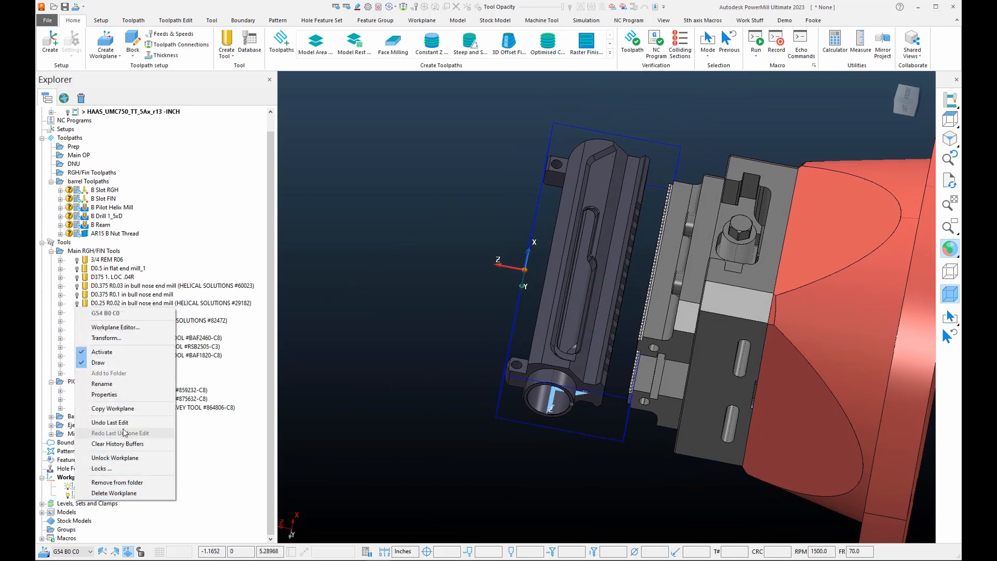
{"action": "left_click", "coordinate": [113, 408]}
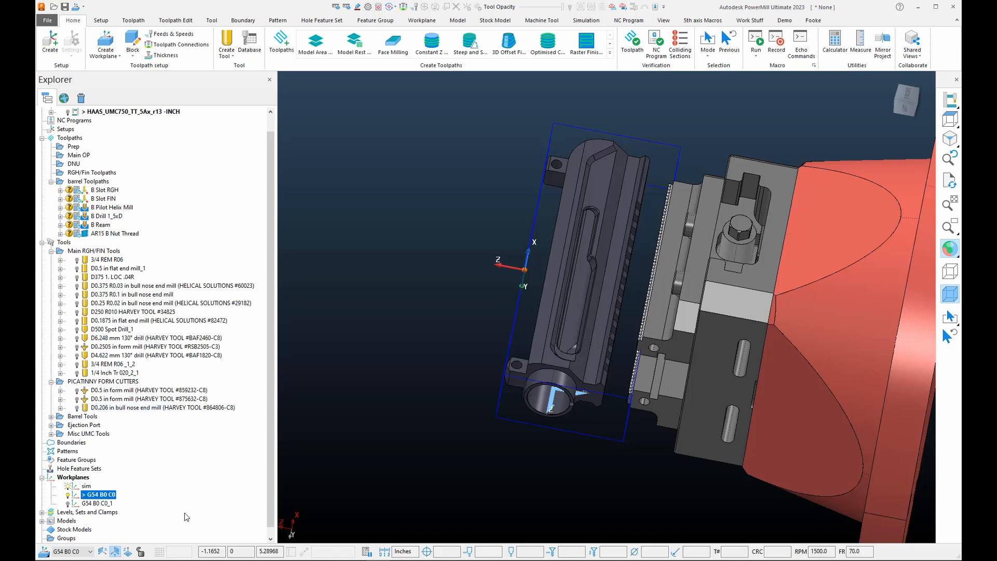
{"action": "double_click", "coordinate": [79, 504]}
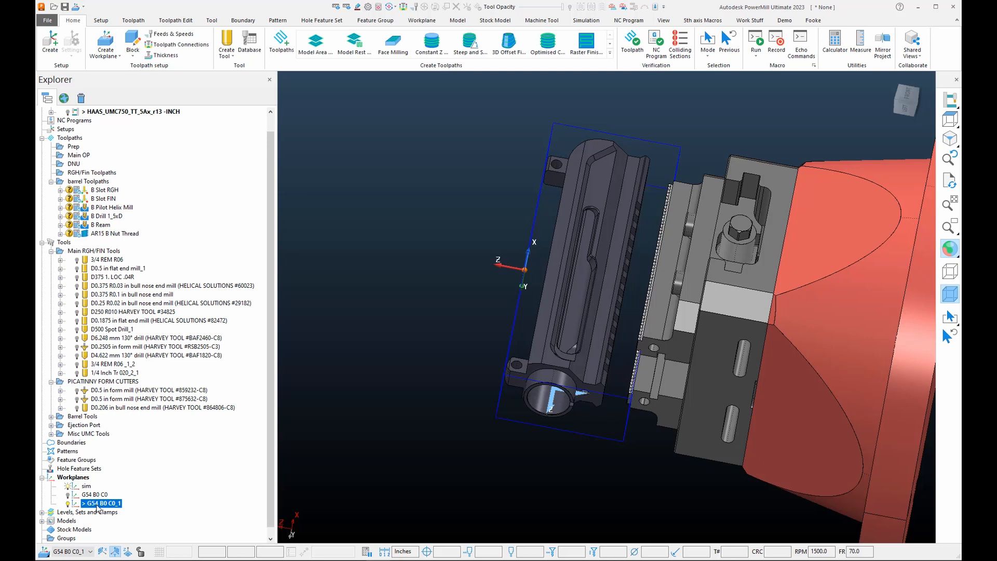
- Rename the copied workplane as G54 B90 C270 and make it active
{"action": "left_click", "coordinate": [112, 503]}
{"action": "key", "text": "BackSpace"}
{"action": "type", "text": "90"}
{"action": "mouse_move", "coordinate": [122, 502]}
{"action": "left_mouse_down"}
{"action": "mouse_move", "coordinate": [102, 504]}
{"action": "mouse_move", "coordinate": [111, 506]}
{"action": "left_mouse_up"}
{"action": "type", "text": "C"}
{"action": "key", "text": "Return"}
{"action": "double_click", "coordinate": [74, 507]}
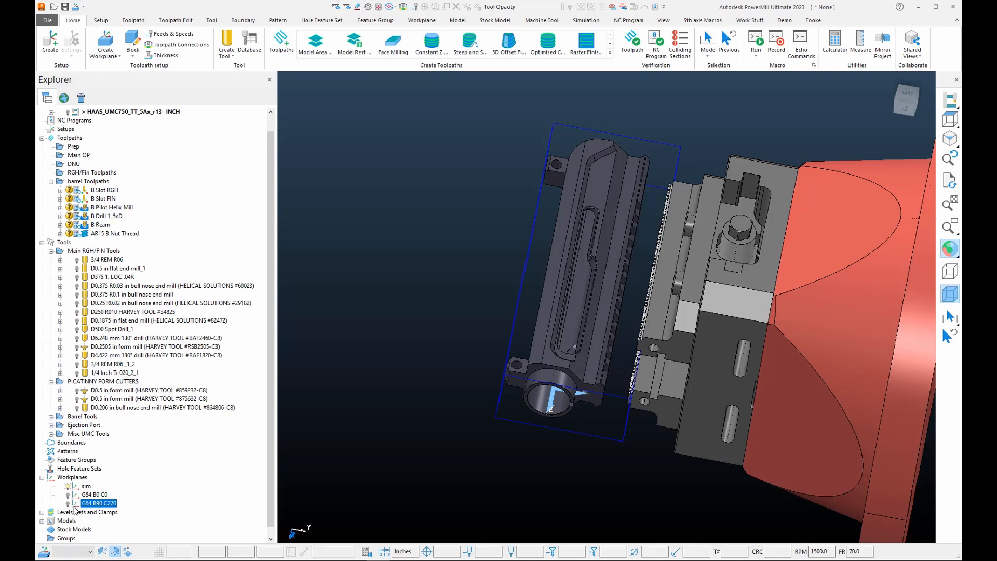
{"action": "double_click", "coordinate": [75, 505]}
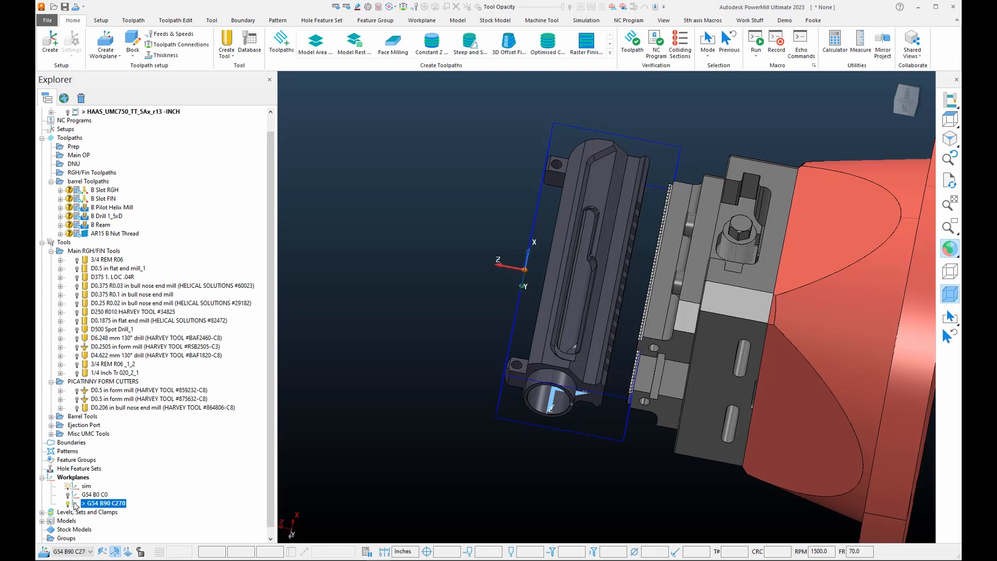
- Reorient the G54 B90 C270 workplane with Swap Axes so X points toward the vise and Y runs away from the barrel end, and accept it
{"action": "right_click", "coordinate": [75, 506]}
{"action": "left_click", "coordinate": [109, 335]}
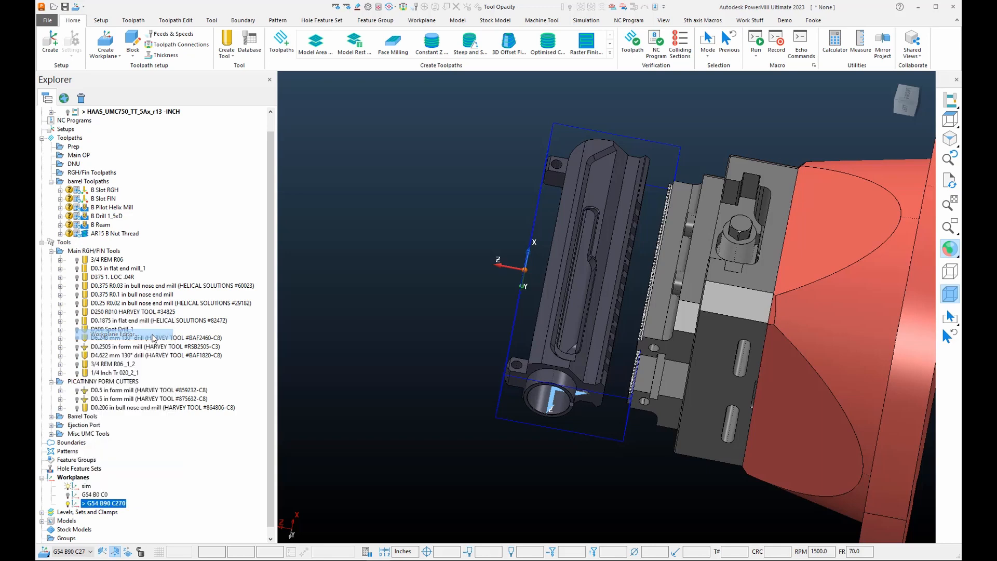
{"action": "left_click", "coordinate": [300, 45]}
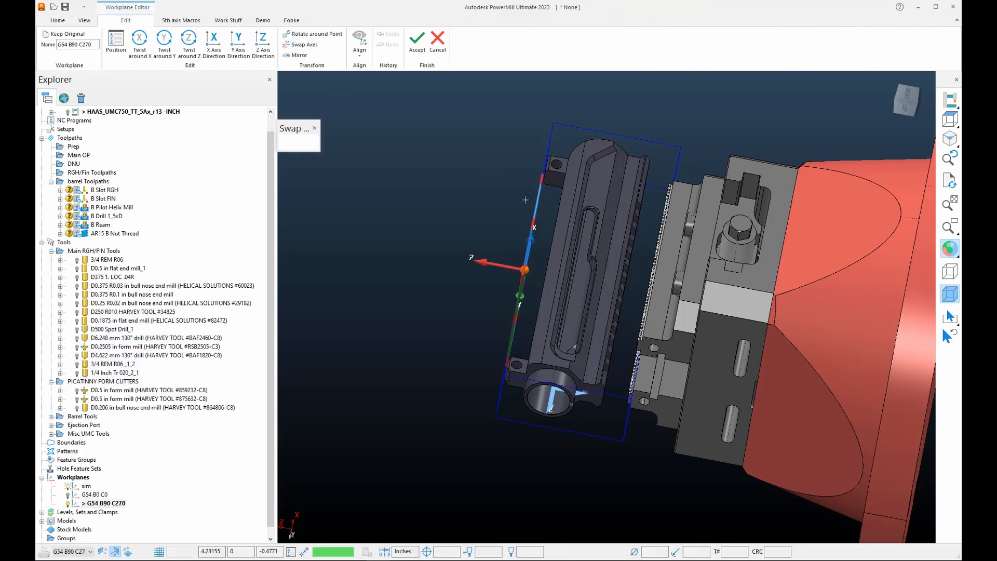
{"action": "middle_click_drag", "start_coordinate": [544, 315], "coordinate": [490, 249]}
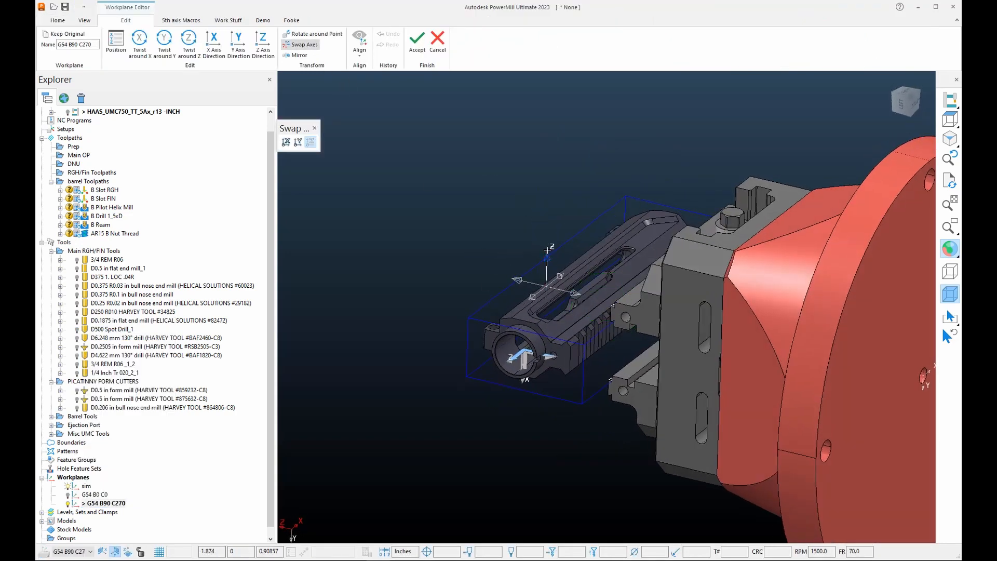
{"action": "left_click", "coordinate": [575, 294]}
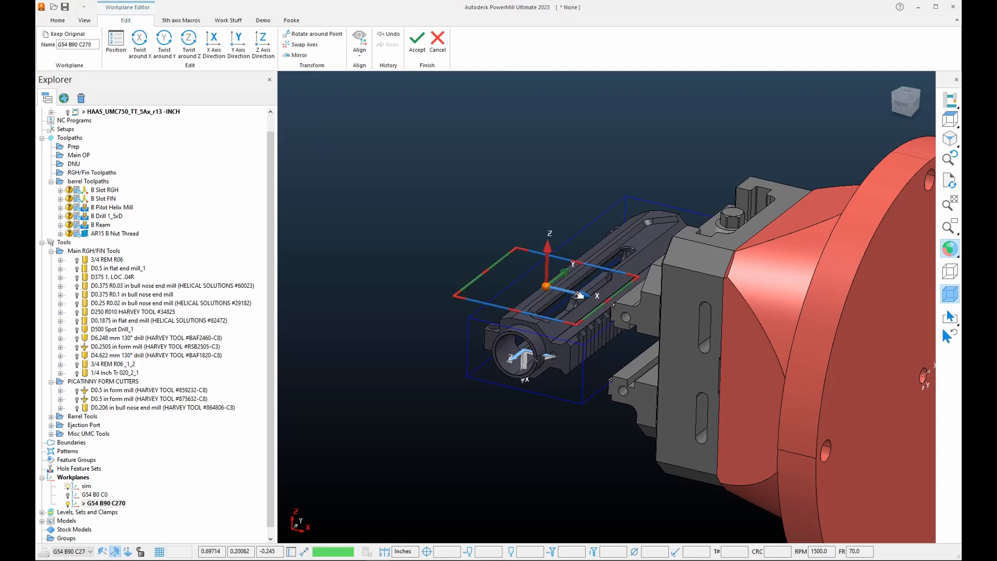
{"action": "middle_click_drag", "start_coordinate": [690, 342], "coordinate": [498, 414]}
{"action": "scroll", "coordinate": [498, 413], "scroll_direction": "down", "scroll_amount": 3}
{"action": "scroll", "coordinate": [597, 259], "scroll_direction": "up", "scroll_amount": 4}
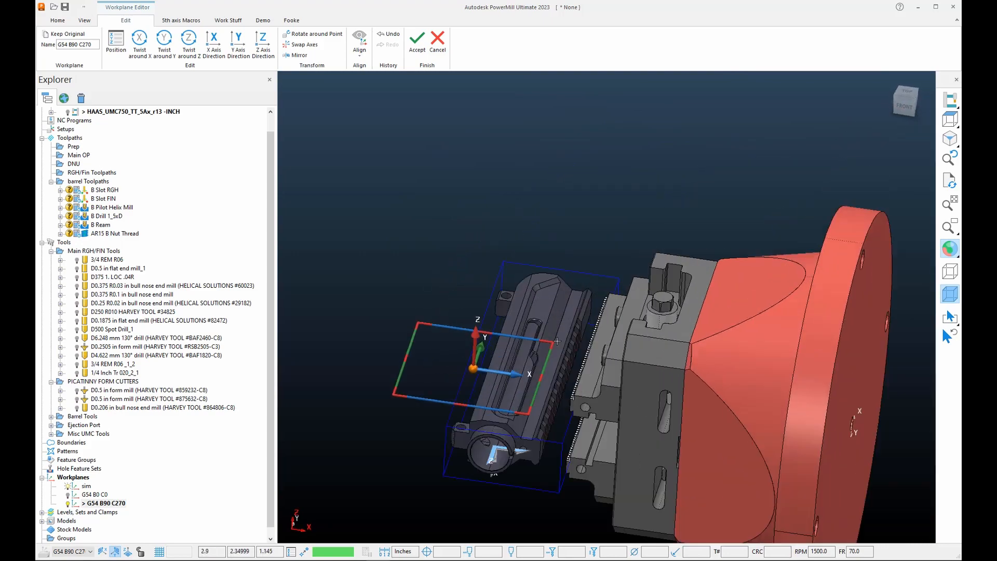
{"action": "left_click", "coordinate": [416, 41]}
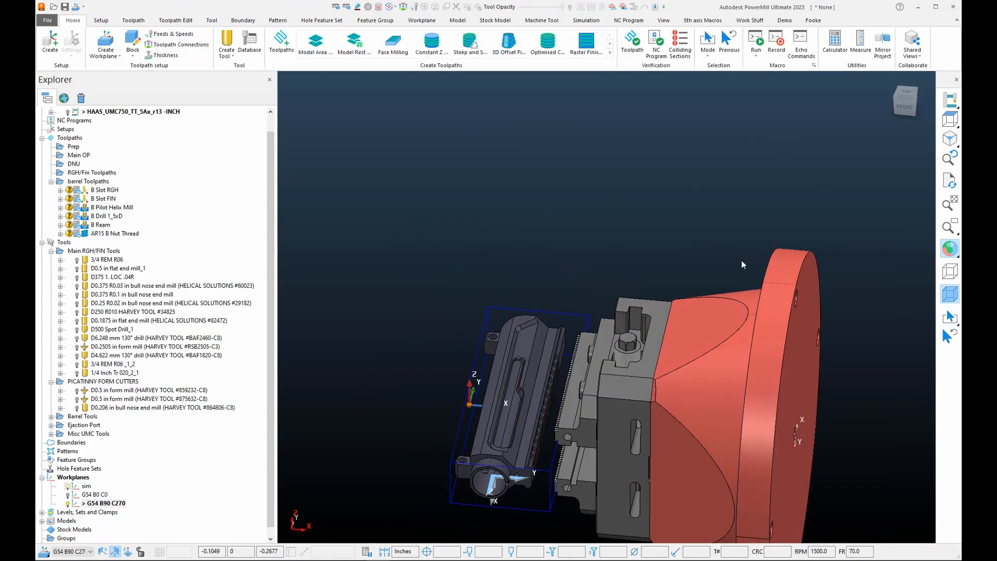
- Set the safe area in the toolpath connections to be measured from Block with a rapid clearance of 1.0, and calculate the heights
{"action": "left_click", "coordinate": [906, 92]}
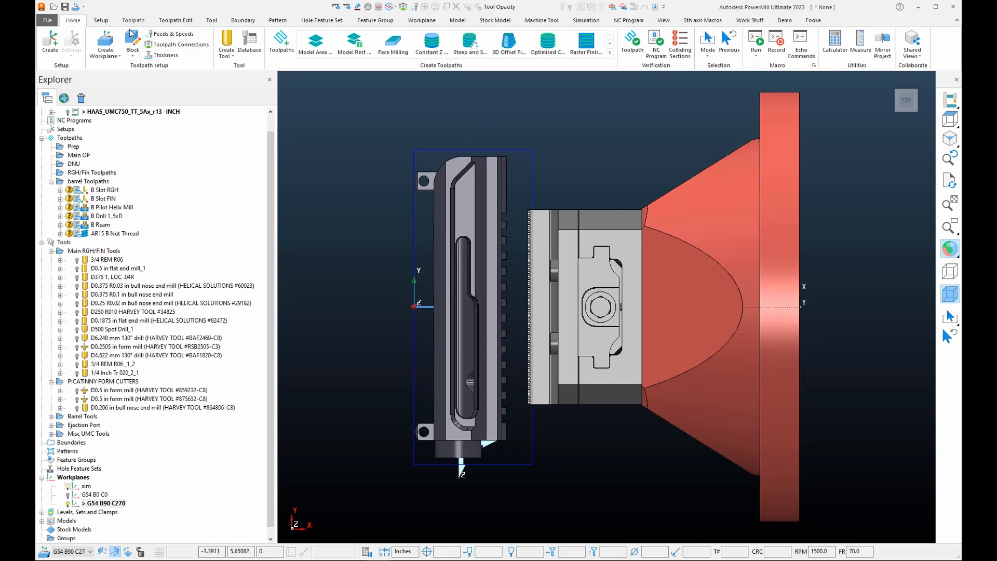
{"action": "left_click", "coordinate": [187, 46]}
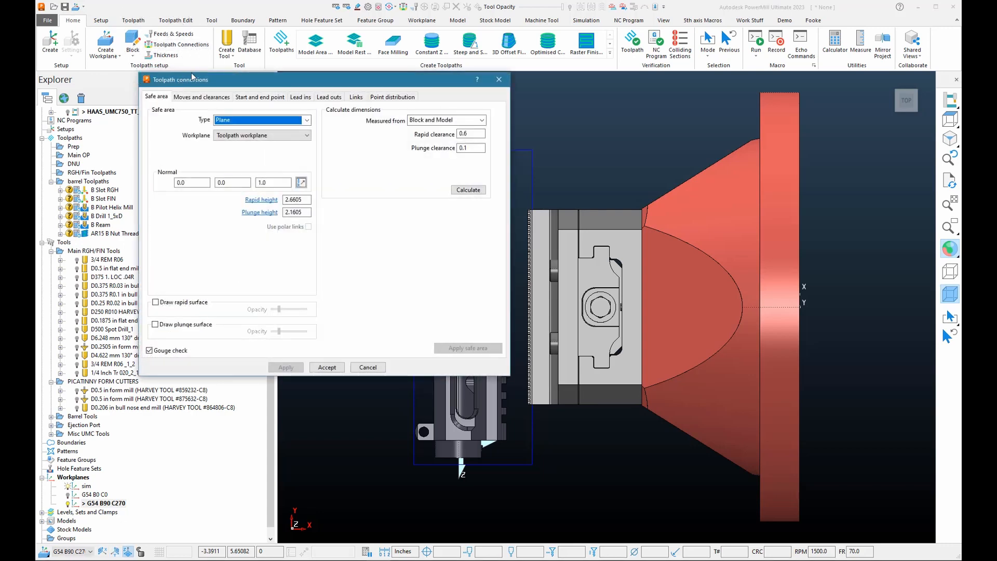
{"action": "left_click_drag", "start_coordinate": [192, 77], "coordinate": [118, 53]}
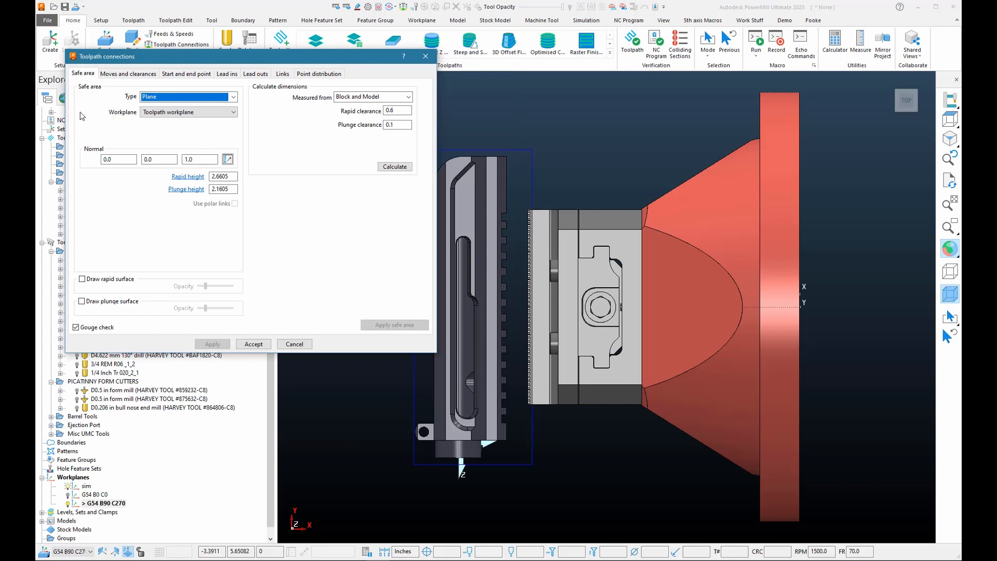
{"action": "key", "text": "ctrl"}
{"action": "left_click", "coordinate": [397, 110]}
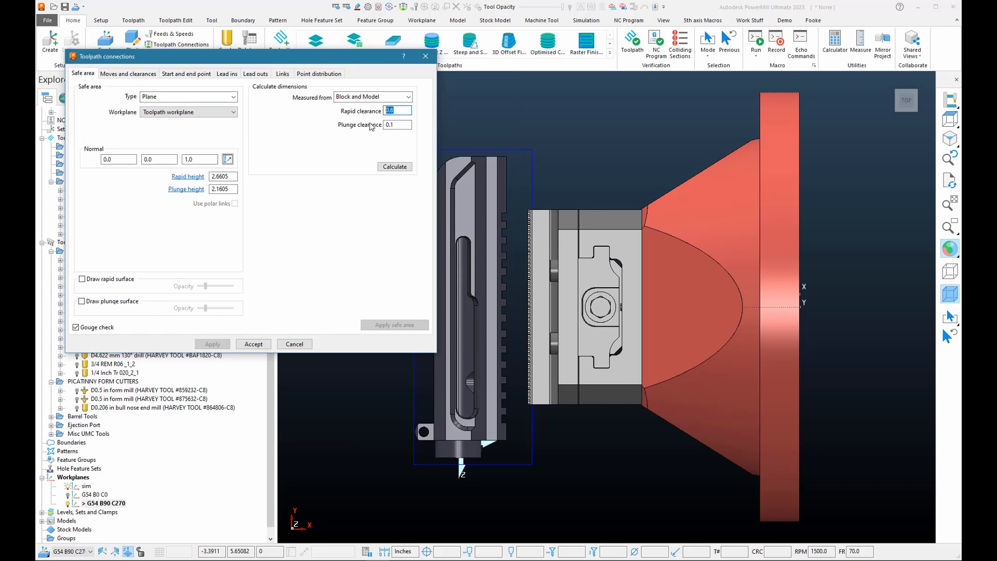
{"action": "left_click", "coordinate": [371, 96]}
{"action": "left_click", "coordinate": [347, 115]}
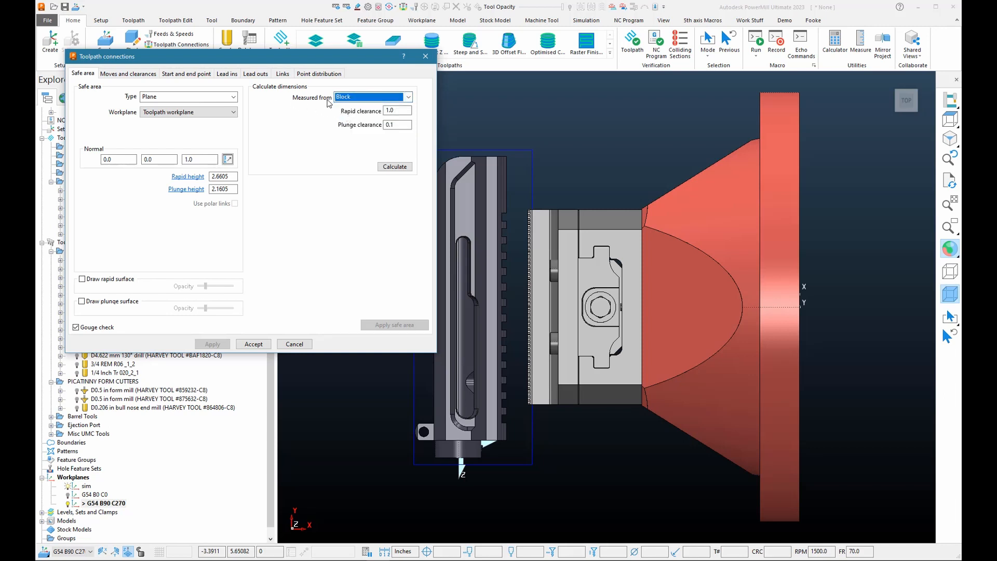
{"action": "left_click", "coordinate": [395, 167]}
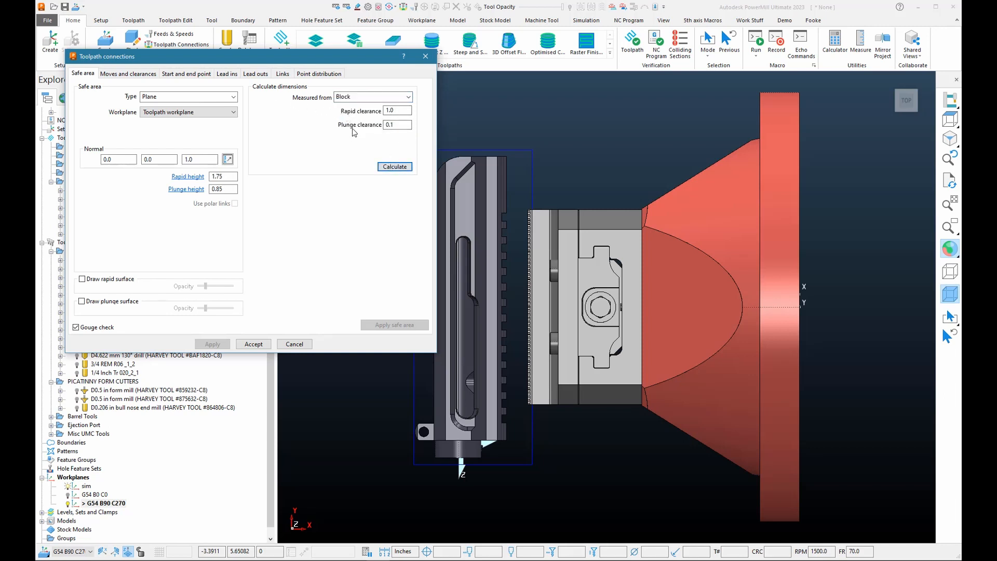
- Show the rapid and plunge surfaces and check their clearance above the receiver and its stock block
{"action": "left_click", "coordinate": [82, 279]}
{"action": "left_click", "coordinate": [82, 302]}
{"action": "mouse_move", "coordinate": [442, 346]}
{"action": "middle_mouse_down"}
{"action": "mouse_move", "coordinate": [518, 431]}
{"action": "mouse_move", "coordinate": [551, 245]}
{"action": "mouse_move", "coordinate": [650, 396]}
{"action": "mouse_move", "coordinate": [725, 383]}
{"action": "middle_mouse_up"}
{"action": "scroll", "coordinate": [522, 312], "scroll_direction": "up", "scroll_amount": 5}
{"action": "middle_click_drag", "start_coordinate": [522, 312], "coordinate": [576, 294]}
{"action": "scroll", "coordinate": [680, 294], "scroll_direction": "down", "scroll_amount": 4}
{"action": "scroll", "coordinate": [571, 239], "scroll_direction": "up", "scroll_amount": 3}
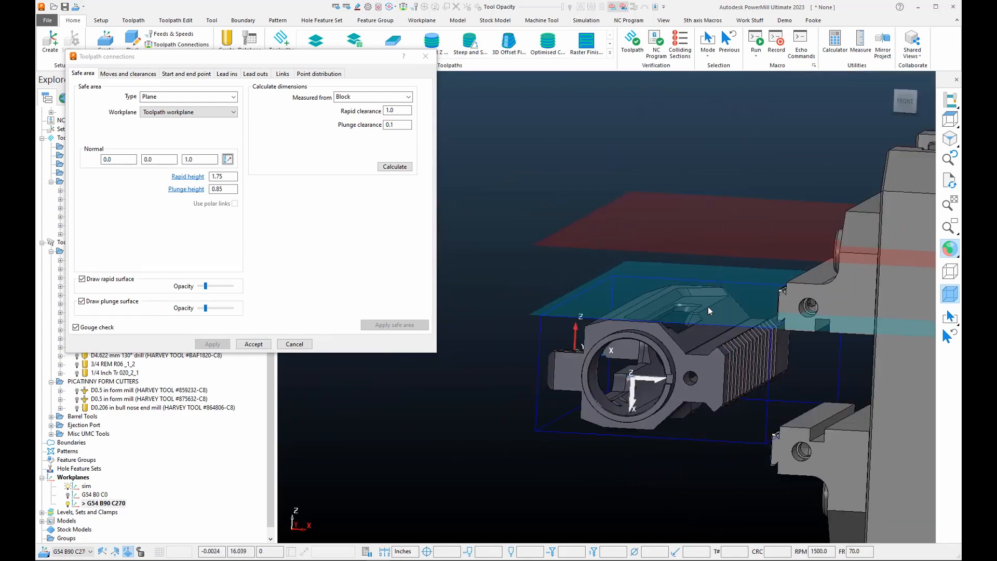
{"action": "middle_click_drag", "start_coordinate": [708, 306], "coordinate": [590, 137]}
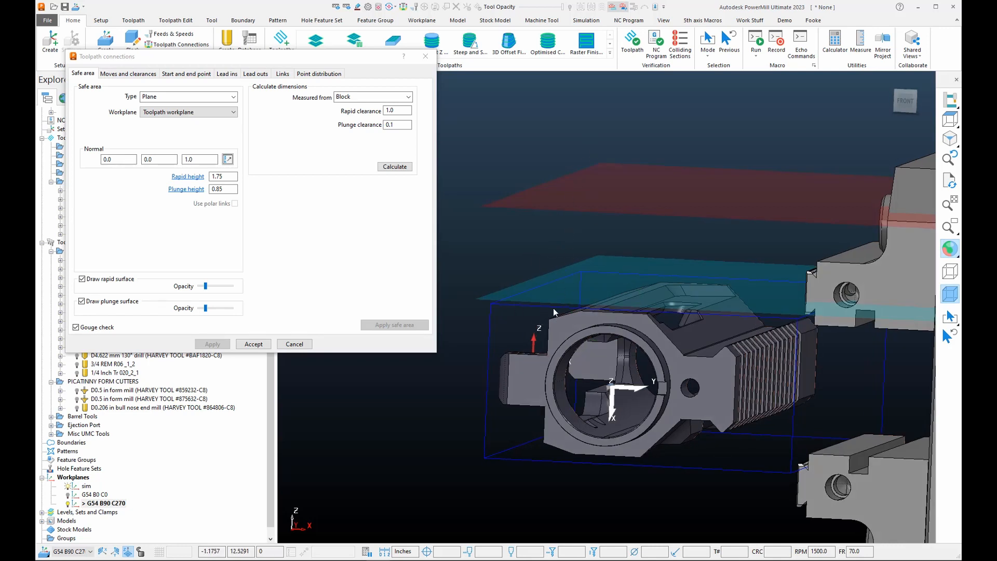
- Reduce the opacity of the rapid and plunge surfaces to the minimum and accept the toolpath connections
{"action": "left_click", "coordinate": [534, 286]}
{"action": "left_click_drag", "start_coordinate": [206, 286], "coordinate": [199, 308]}
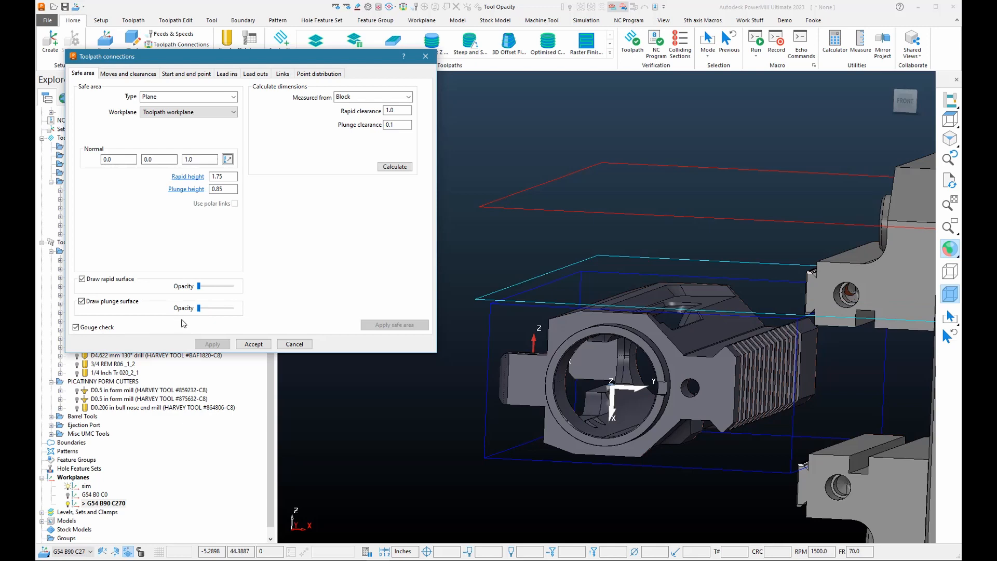
{"action": "scroll", "coordinate": [626, 270], "scroll_direction": "down", "scroll_amount": 5}
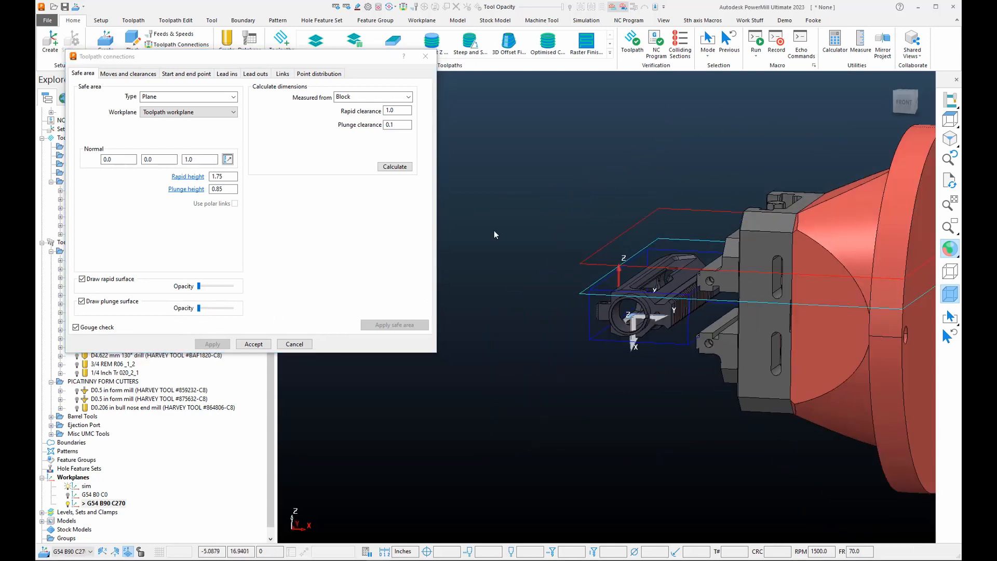
{"action": "left_click", "coordinate": [252, 344]}
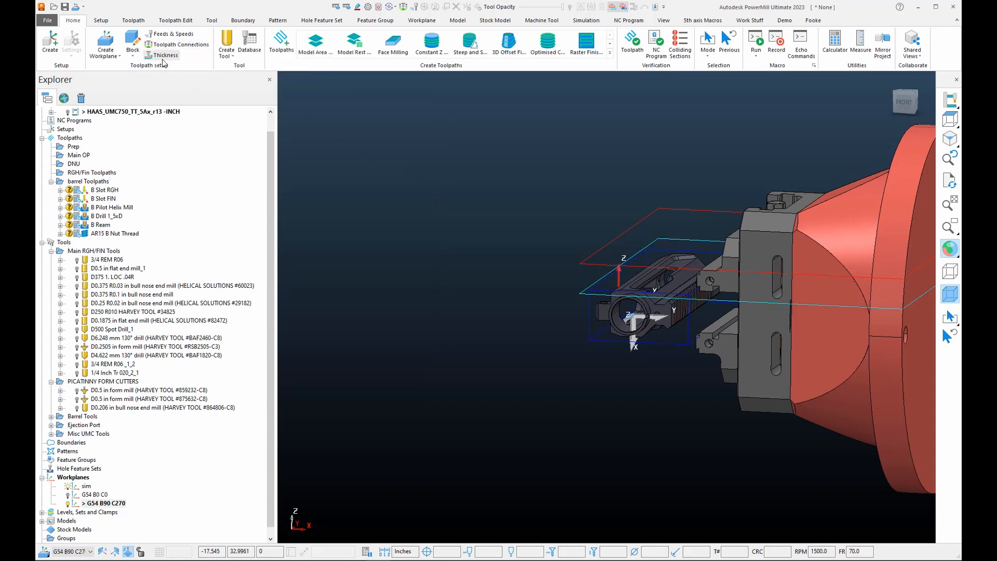
- Assign the vise and fixture surfaces to set 3 in the thickness surface defaults and set its machining mode to Collision
{"action": "left_click", "coordinate": [162, 60]}
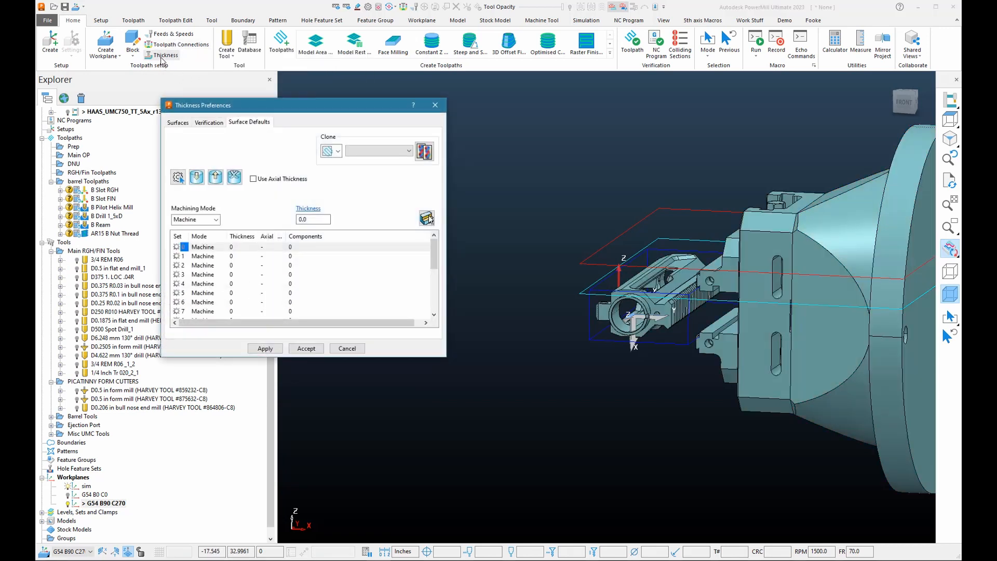
{"action": "left_click_drag", "start_coordinate": [218, 110], "coordinate": [351, 91]}
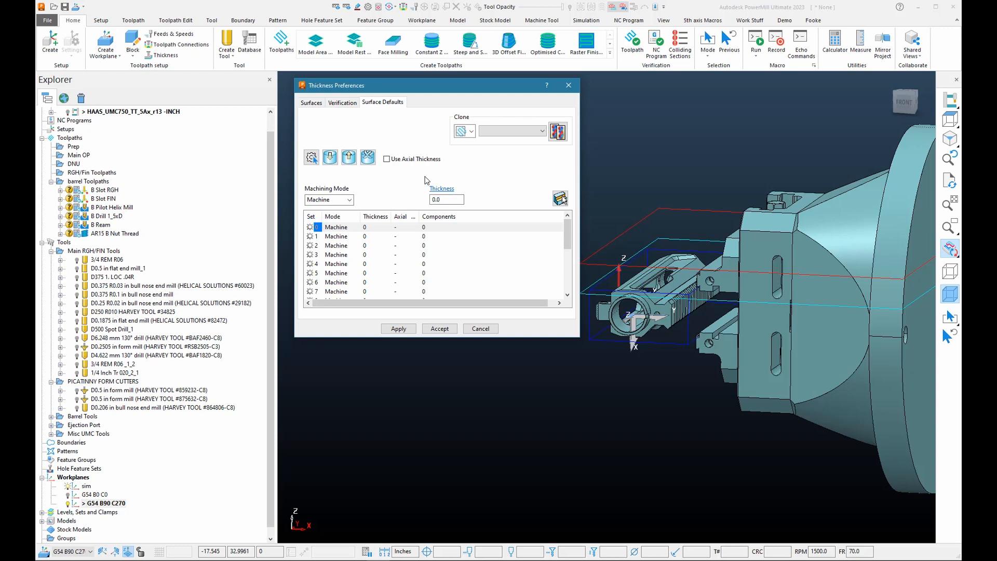
{"action": "scroll", "coordinate": [748, 319], "scroll_direction": "down", "scroll_amount": 3}
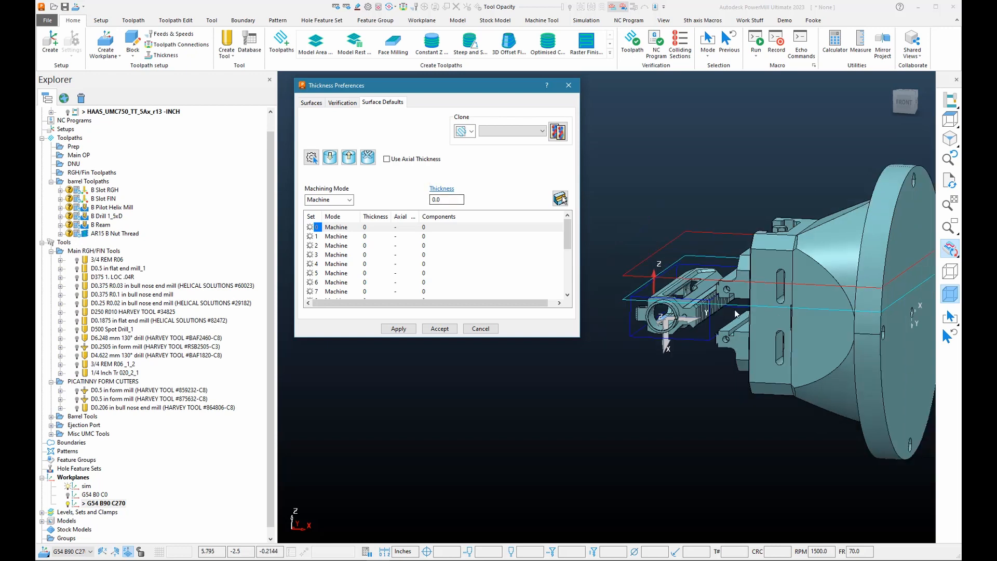
{"action": "scroll", "coordinate": [778, 294], "scroll_direction": "up", "scroll_amount": 3}
{"action": "mouse_move", "coordinate": [773, 289]}
{"action": "middle_mouse_down"}
{"action": "mouse_move", "coordinate": [757, 305]}
{"action": "mouse_move", "coordinate": [791, 292]}
{"action": "mouse_move", "coordinate": [776, 289]}
{"action": "middle_mouse_up"}
{"action": "scroll", "coordinate": [775, 289], "scroll_direction": "down", "scroll_amount": 2}
{"action": "scroll", "coordinate": [769, 303], "scroll_direction": "up", "scroll_amount": 1}
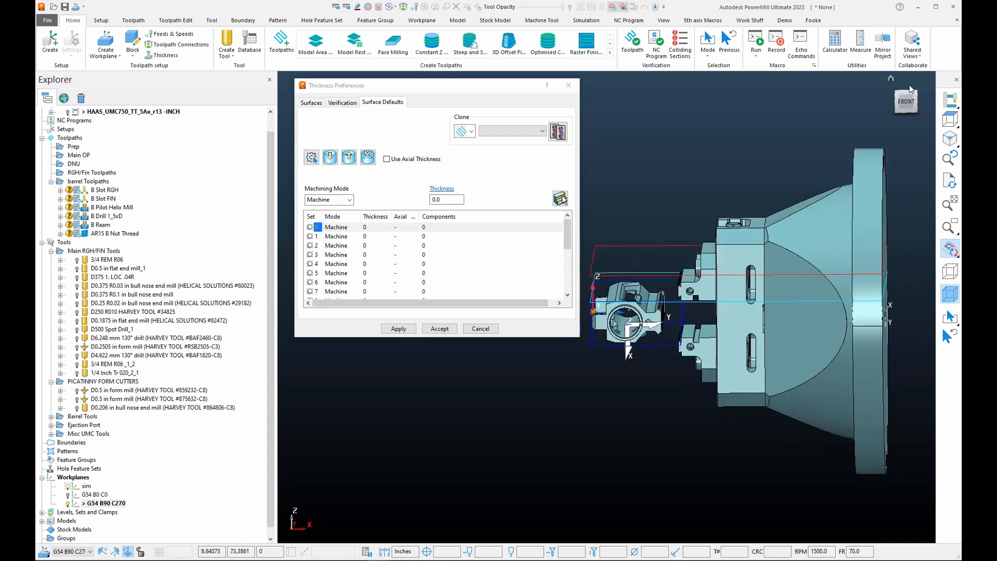
{"action": "scroll", "coordinate": [842, 257], "scroll_direction": "up", "scroll_amount": 3}
{"action": "scroll", "coordinate": [842, 257], "scroll_direction": "down", "scroll_amount": 2}
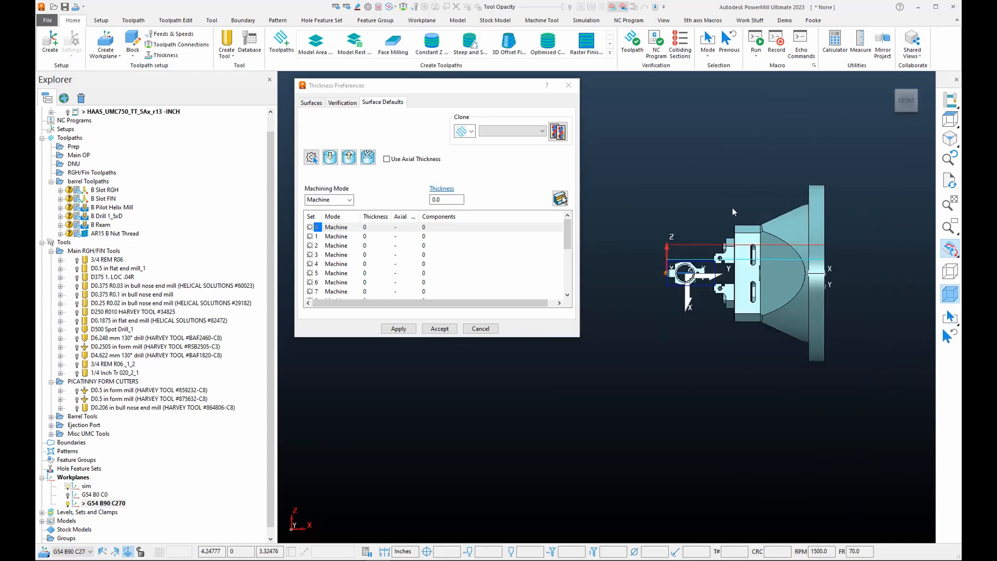
{"action": "left_click_drag", "start_coordinate": [710, 187], "coordinate": [879, 373]}
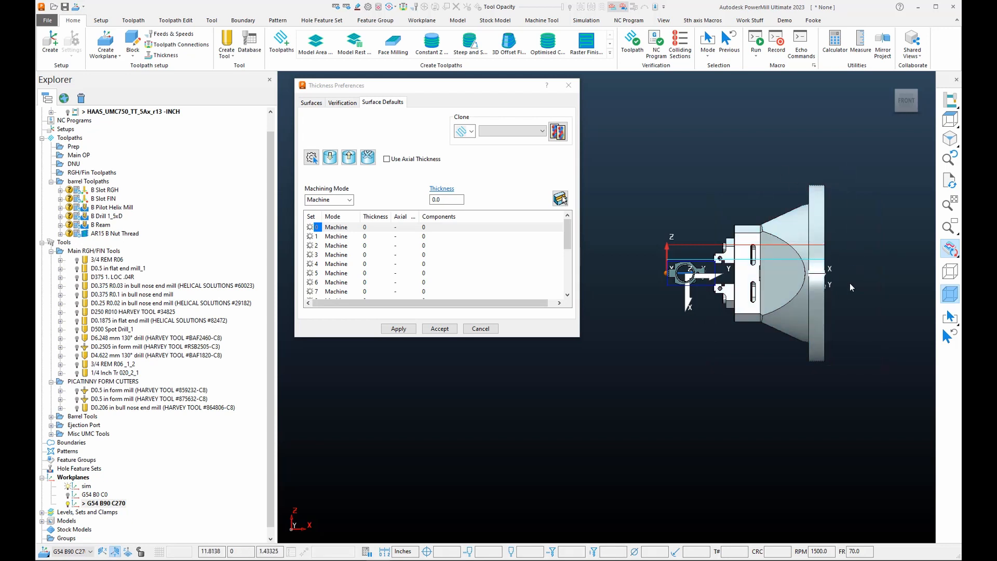
{"action": "scroll", "coordinate": [755, 283], "scroll_direction": "up", "scroll_amount": 1}
{"action": "scroll", "coordinate": [756, 284], "scroll_direction": "up", "scroll_amount": 2}
{"action": "left_click", "coordinate": [344, 255]}
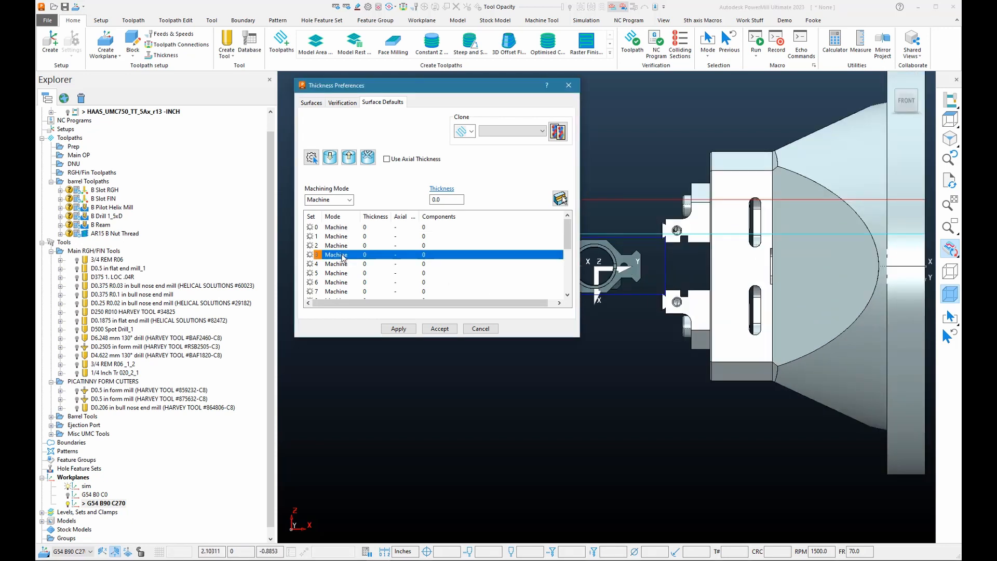
{"action": "left_click", "coordinate": [330, 157]}
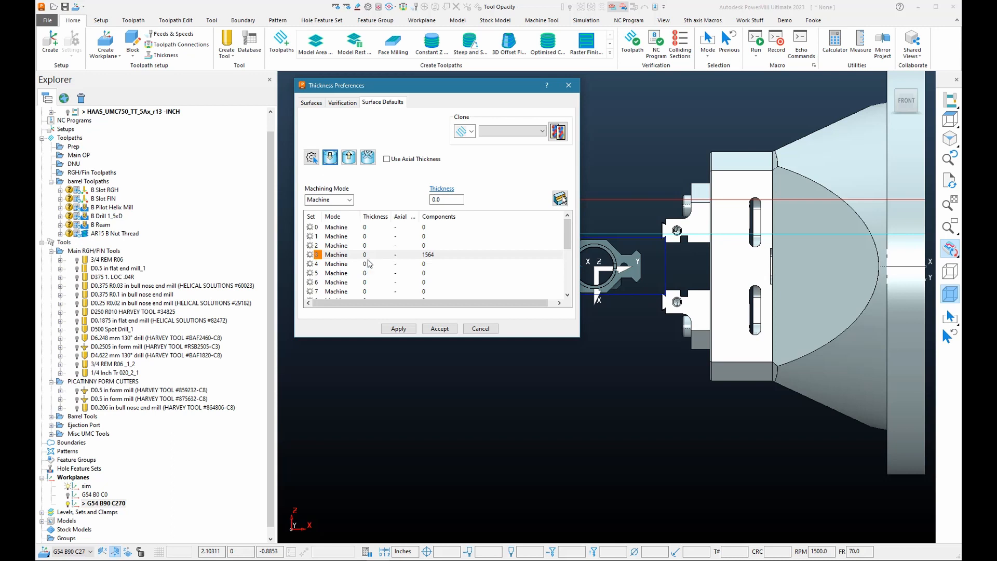
{"action": "left_click", "coordinate": [338, 200]}
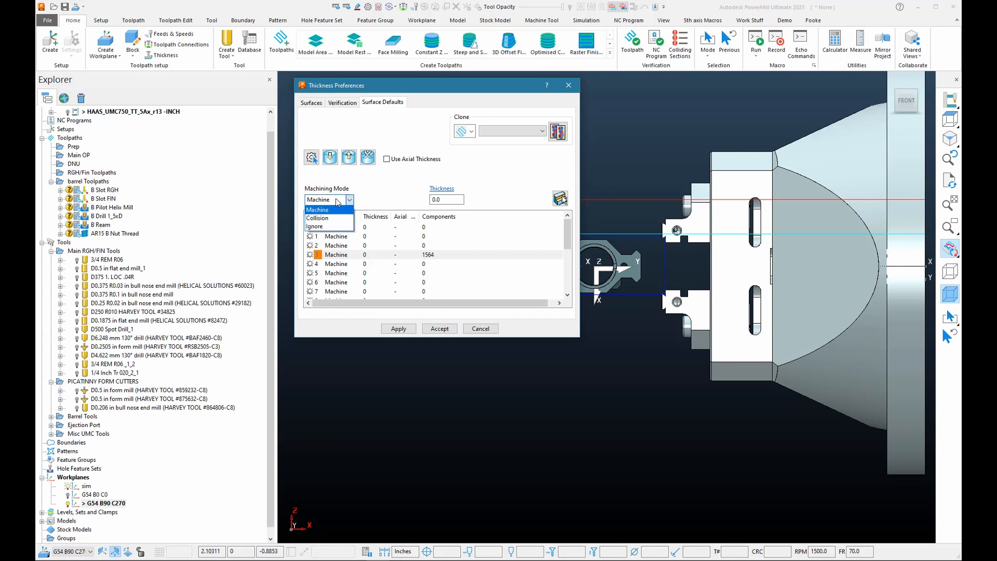
{"action": "left_click", "coordinate": [318, 218]}
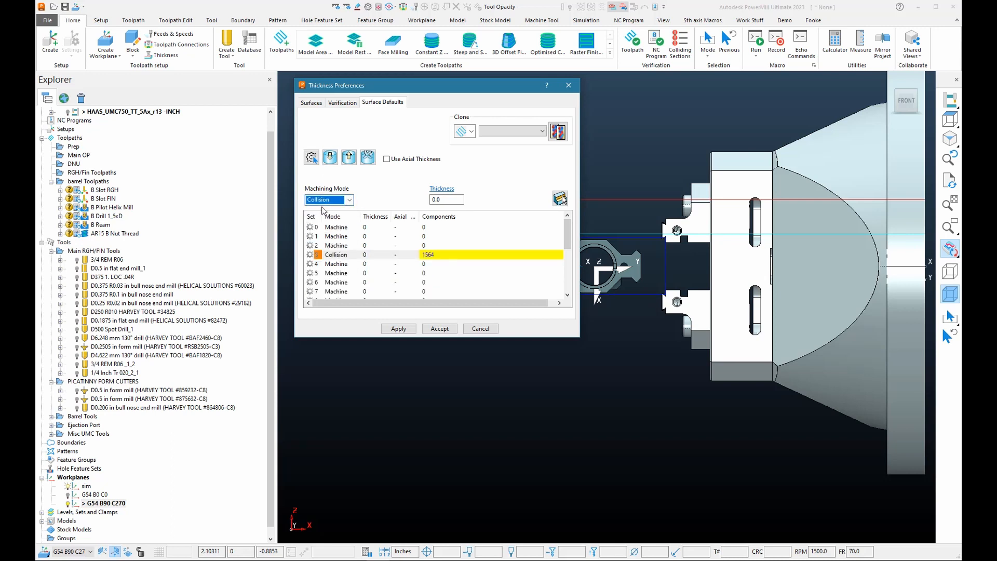
- Set the thickness of the Collision set for the vise and fixture to 0.1 in the surface defaults and apply the thickness preferences
{"action": "double_click", "coordinate": [445, 202]}
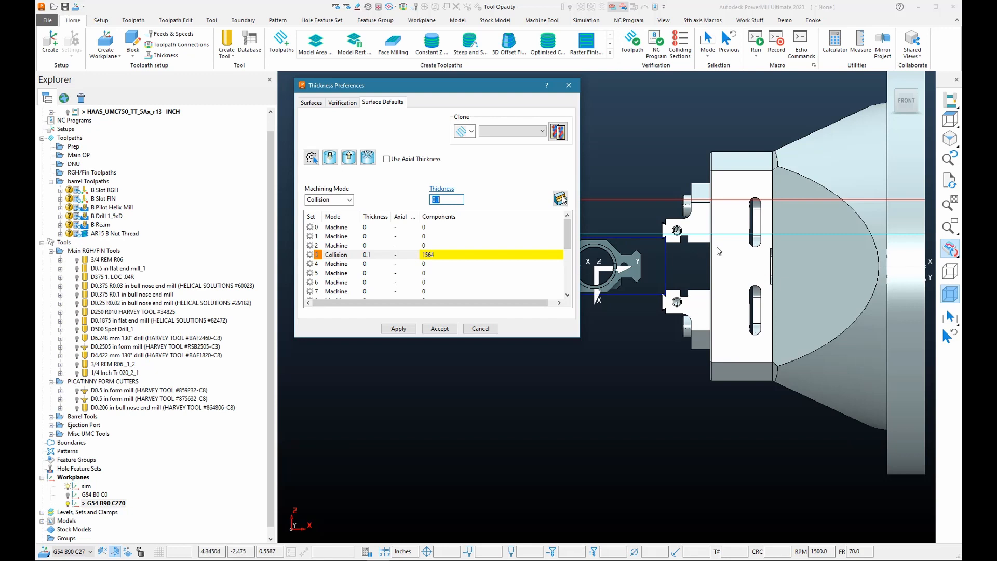
{"action": "scroll", "coordinate": [717, 252], "scroll_direction": "down", "scroll_amount": 3}
{"action": "left_click", "coordinate": [410, 332]}
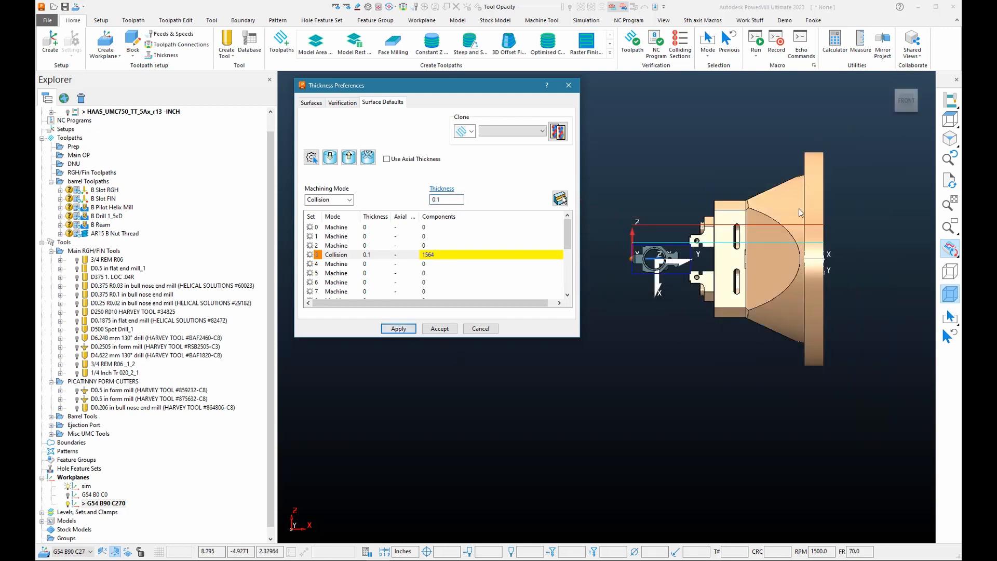
{"action": "scroll", "coordinate": [774, 226], "scroll_direction": "up", "scroll_amount": 3}
{"action": "middle_click_drag", "start_coordinate": [761, 345], "coordinate": [787, 277]}
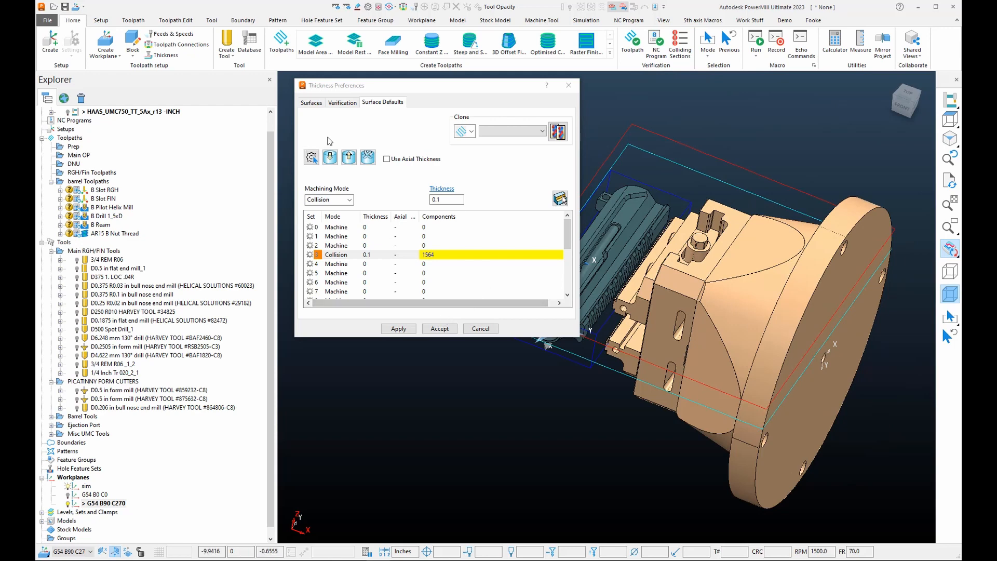
{"action": "left_click", "coordinate": [389, 102]}
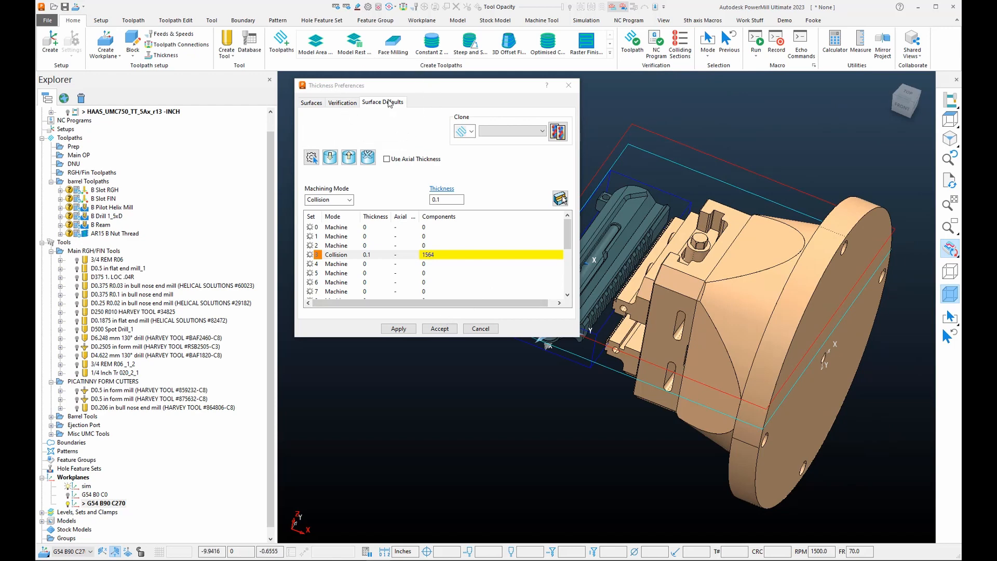
{"action": "left_click", "coordinate": [398, 328]}
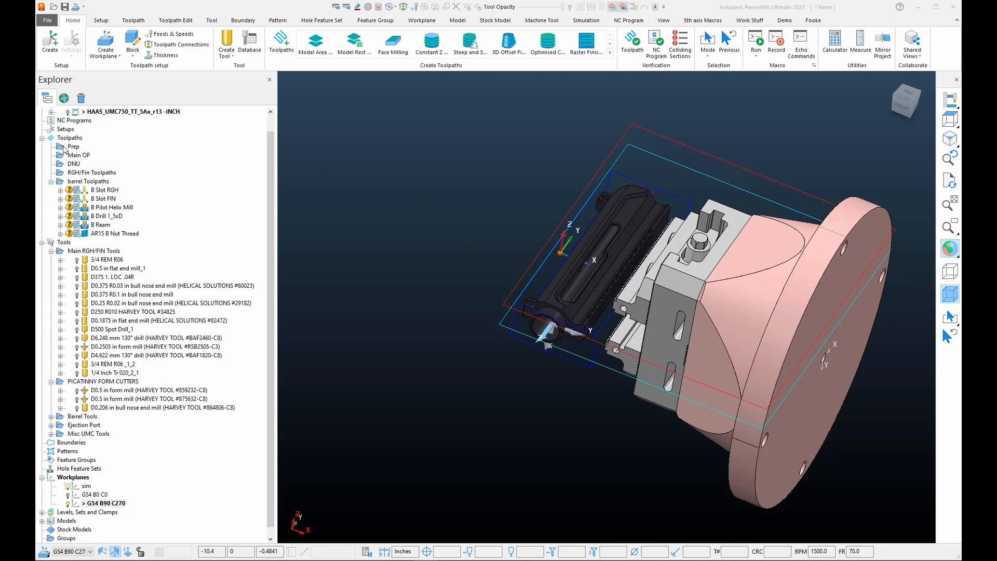
- Activate the Main OP toolpath folder and delete the Prep folder
{"action": "left_click", "coordinate": [74, 172]}
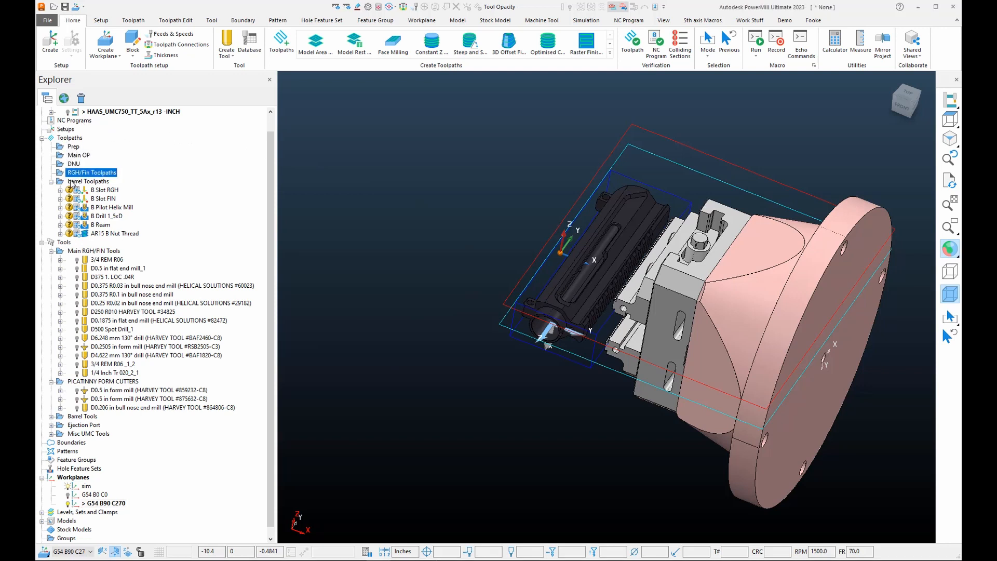
{"action": "left_click", "coordinate": [73, 182]}
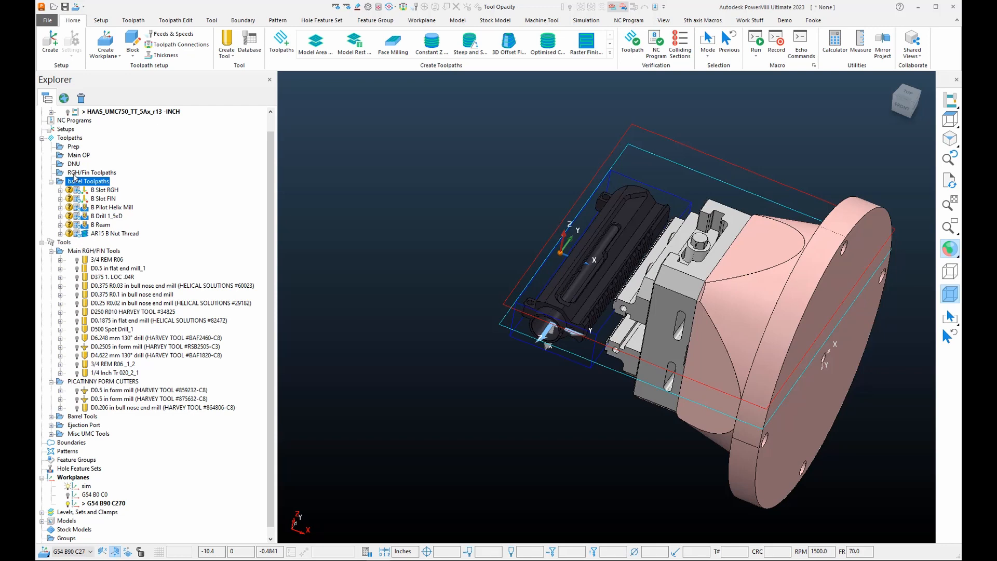
{"action": "left_click", "coordinate": [62, 147]}
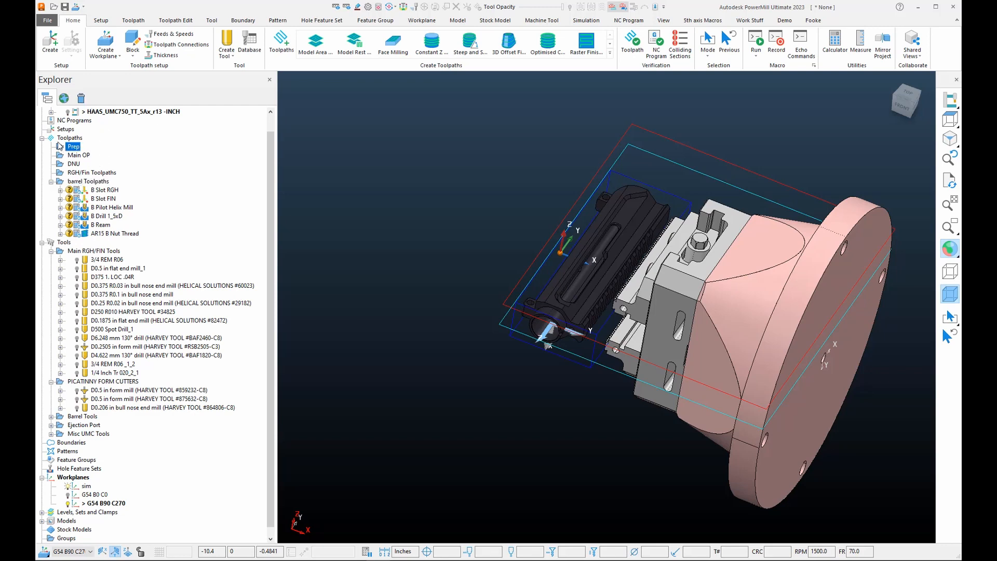
{"action": "double_click", "coordinate": [64, 156]}
{"action": "right_click", "coordinate": [73, 147]}
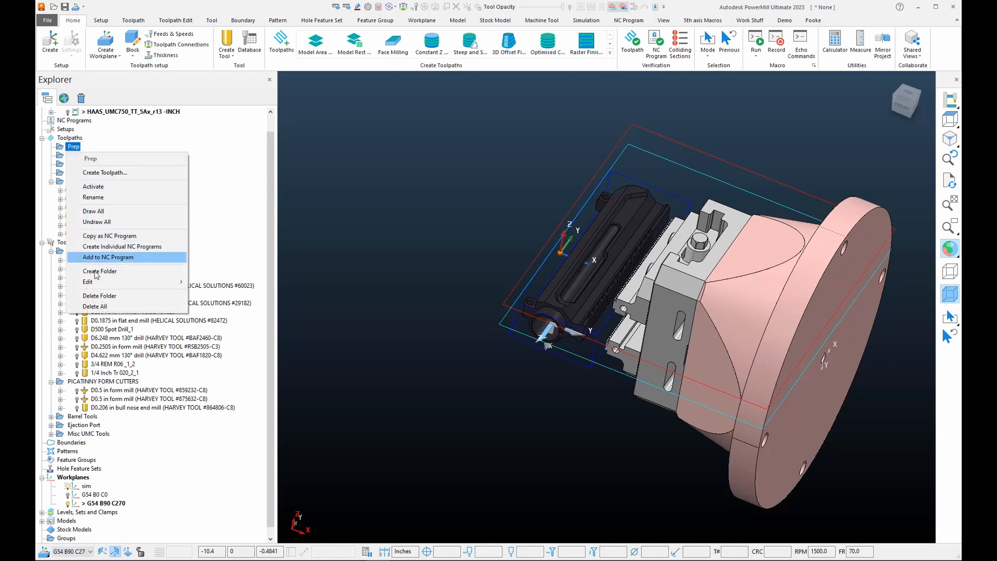
{"action": "left_click", "coordinate": [95, 306]}
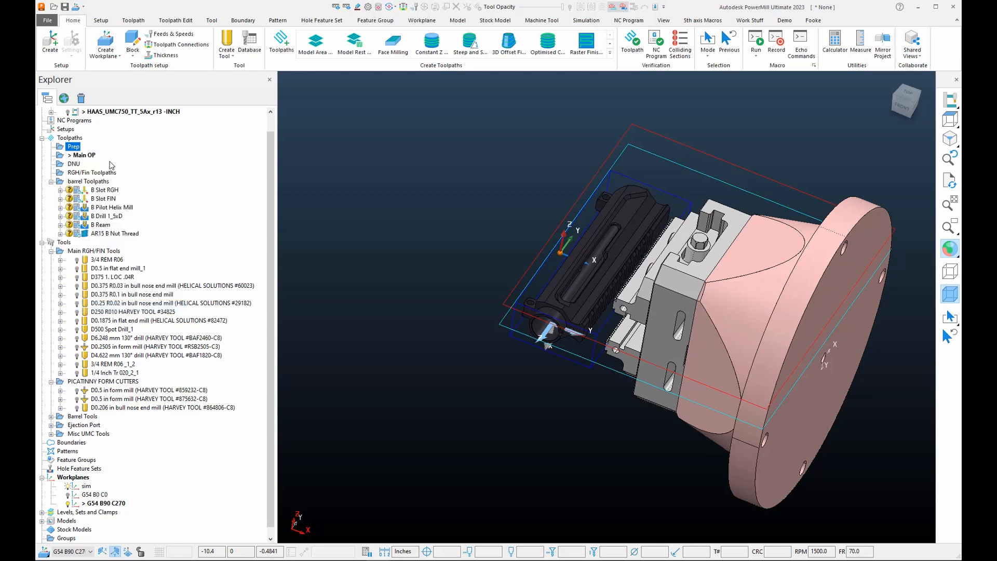
{"action": "right_click", "coordinate": [75, 149]}
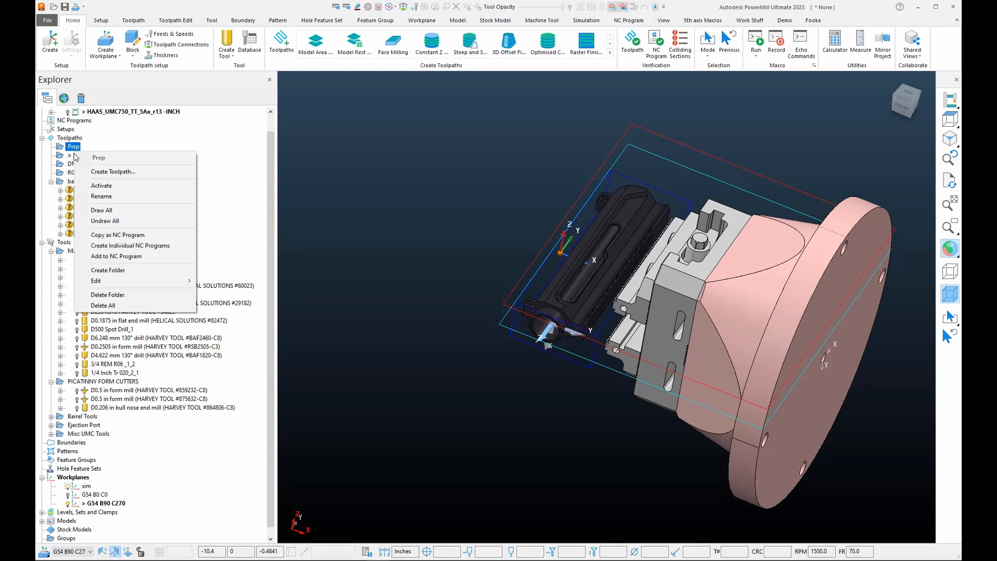
{"action": "left_click", "coordinate": [122, 294]}
{"action": "left_click", "coordinate": [73, 148]}
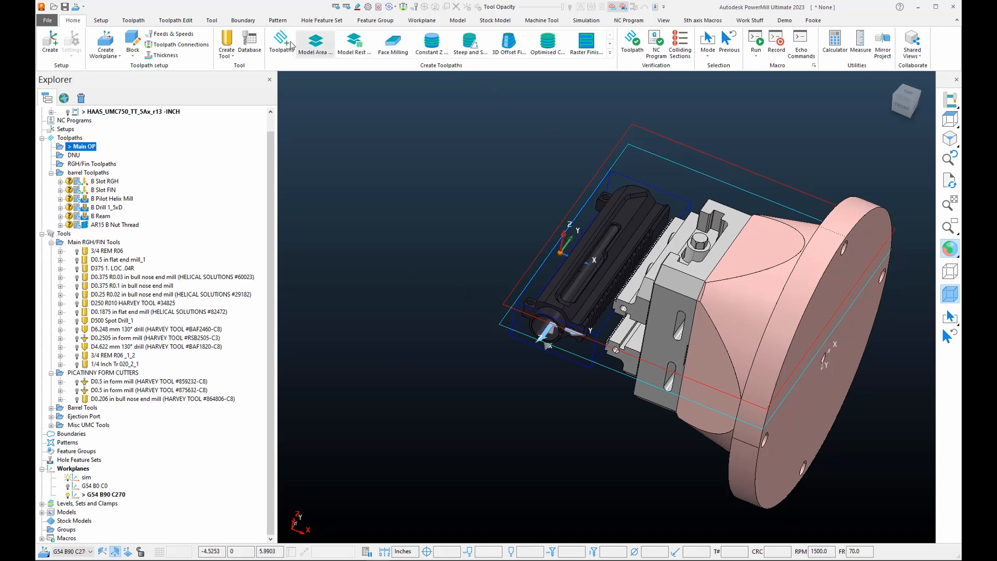
{"action": "left_click", "coordinate": [226, 53]}
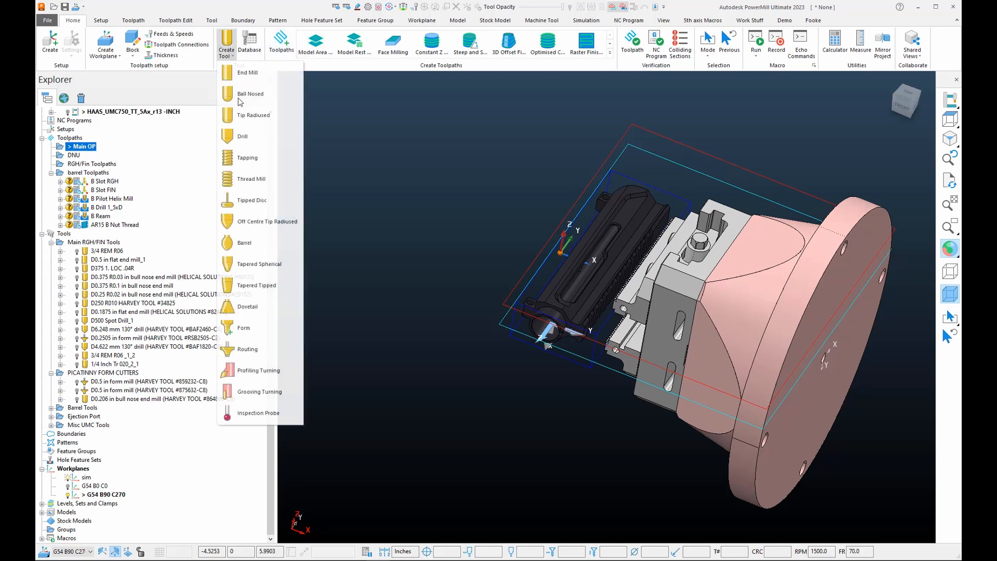
{"action": "left_click", "coordinate": [342, 66]}
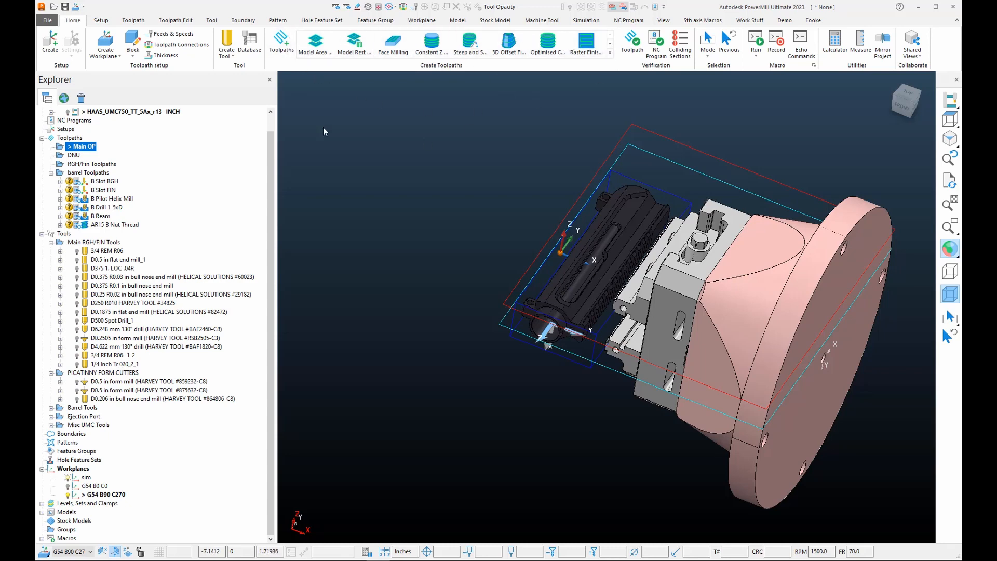
- Create a toolpath in the Main OP folder from the D750 Vortex RGH AR15 Upper strategy in the AR15 UMC750 Tools category
{"action": "left_click", "coordinate": [281, 41]}
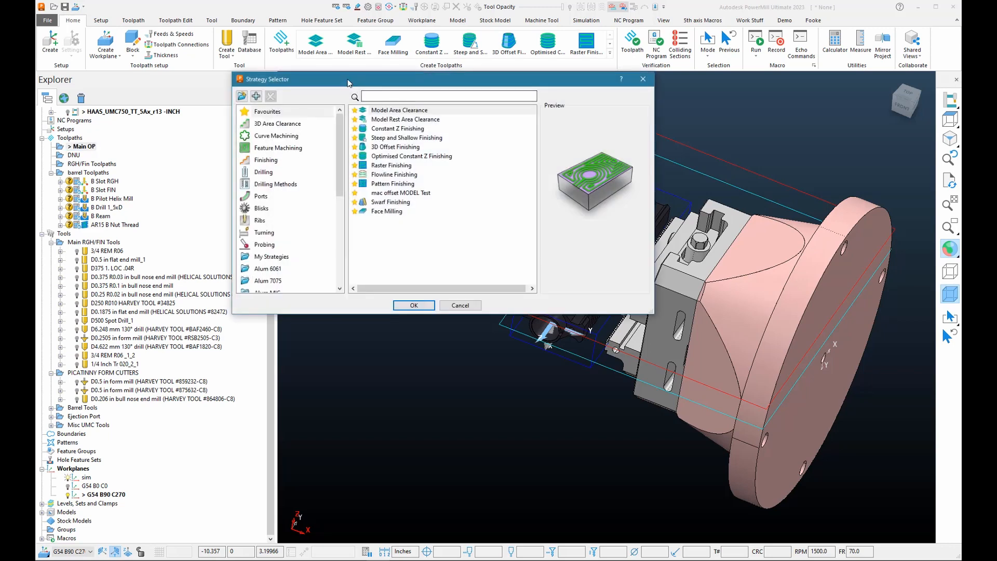
{"action": "left_click_drag", "start_coordinate": [348, 83], "coordinate": [264, 98]}
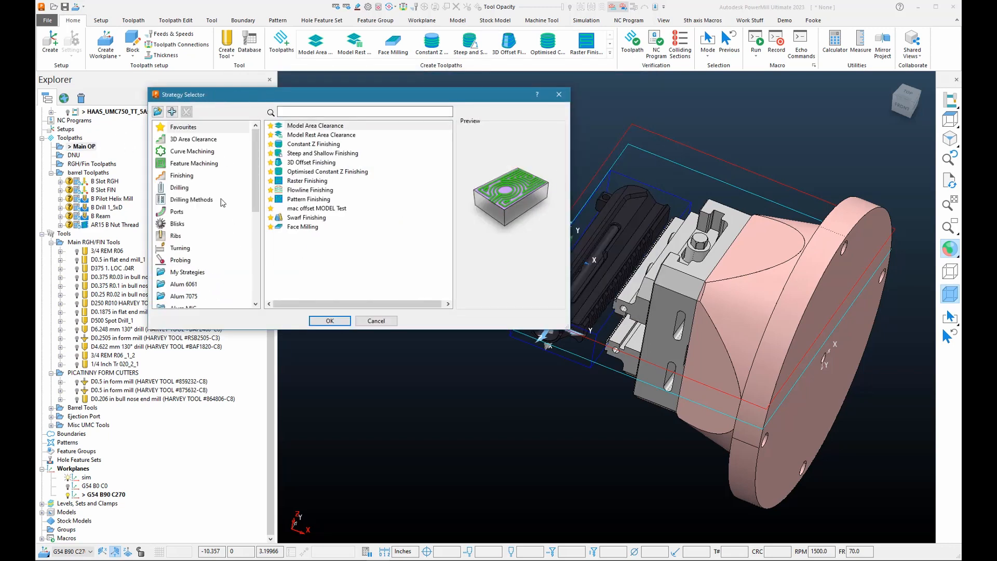
{"action": "scroll", "coordinate": [183, 270], "scroll_direction": "down", "scroll_amount": 4}
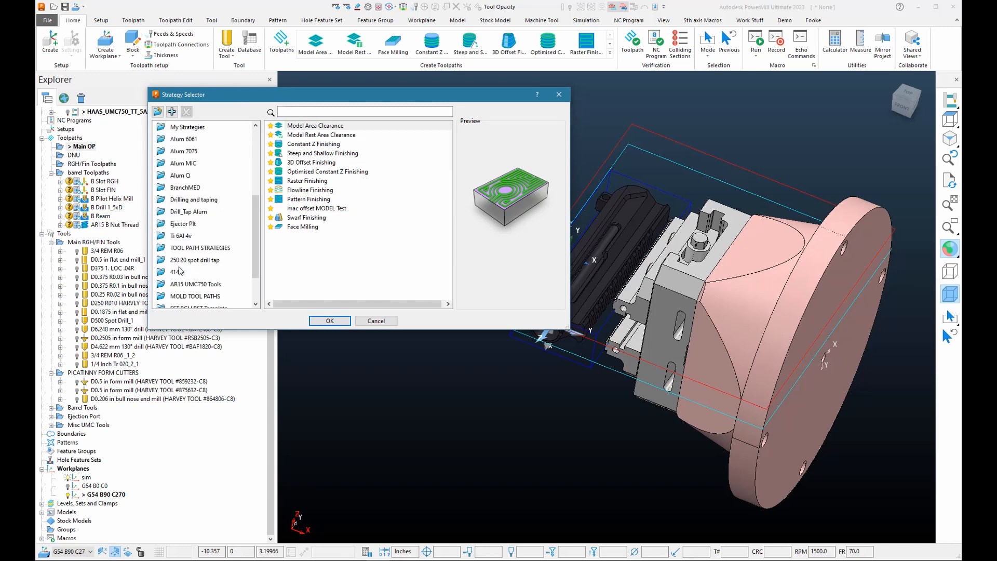
{"action": "scroll", "coordinate": [188, 239], "scroll_direction": "down", "scroll_amount": 2}
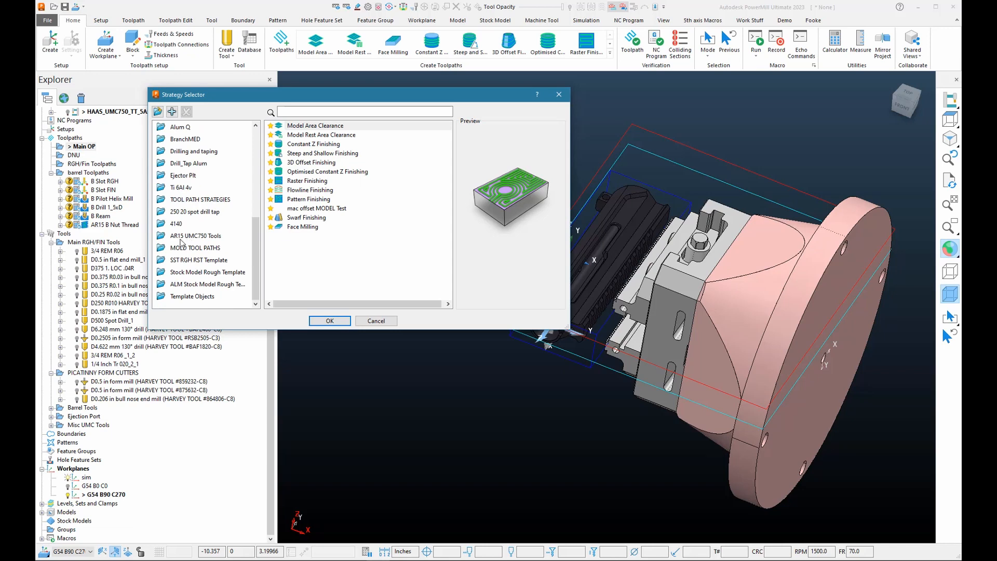
{"action": "left_click", "coordinate": [186, 238]}
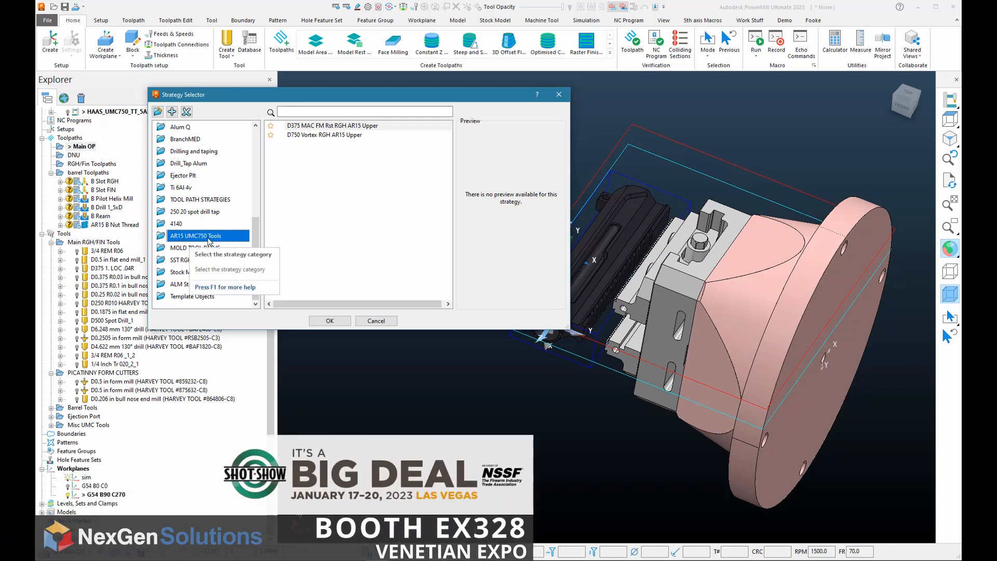
{"action": "left_click", "coordinate": [311, 128]}
{"action": "left_click", "coordinate": [299, 135]}
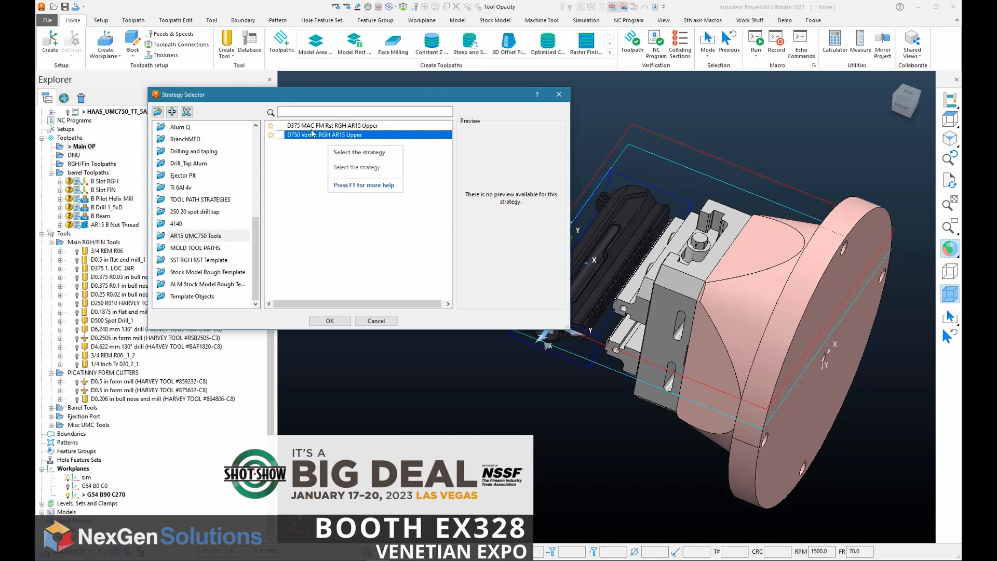
{"action": "left_click", "coordinate": [308, 126]}
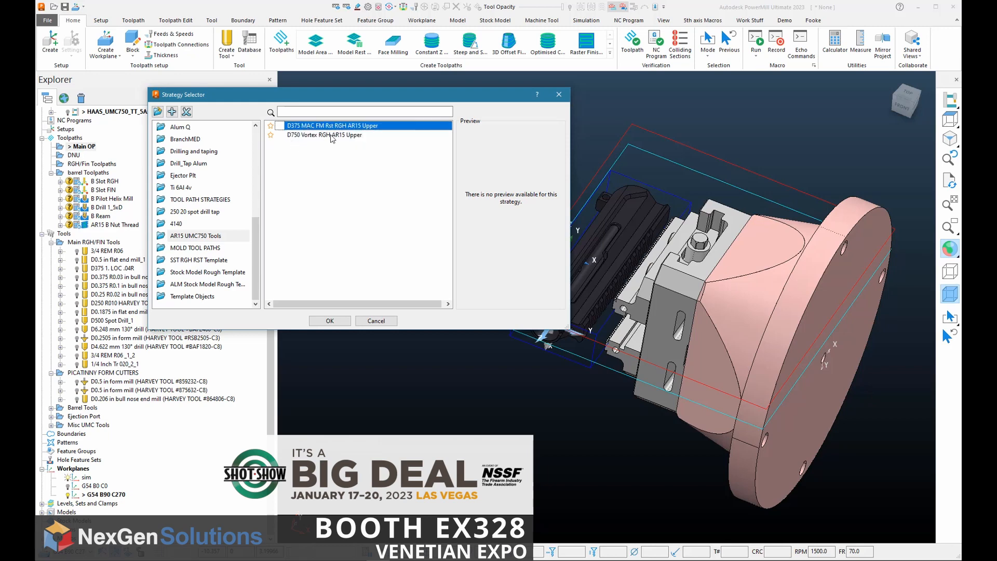
{"action": "left_click", "coordinate": [330, 134]}
{"action": "double_click", "coordinate": [307, 134]}
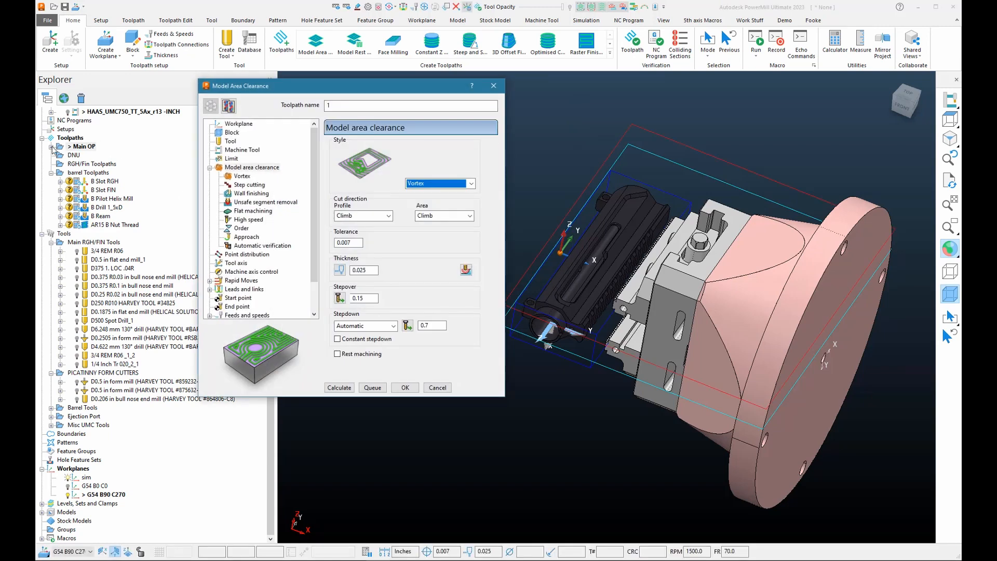
{"action": "left_click", "coordinate": [86, 155]}
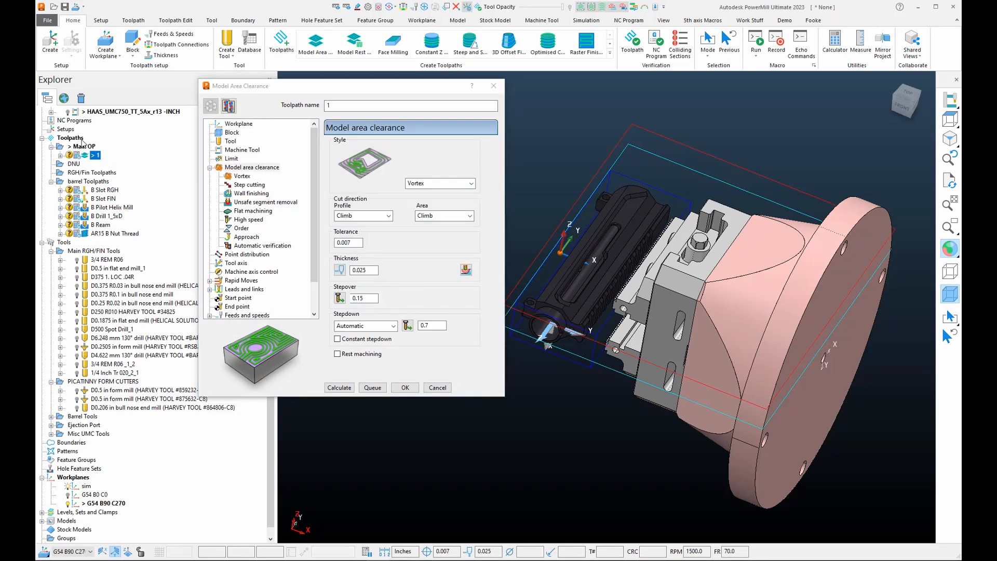
{"action": "left_click_drag", "start_coordinate": [295, 91], "coordinate": [352, 103]}
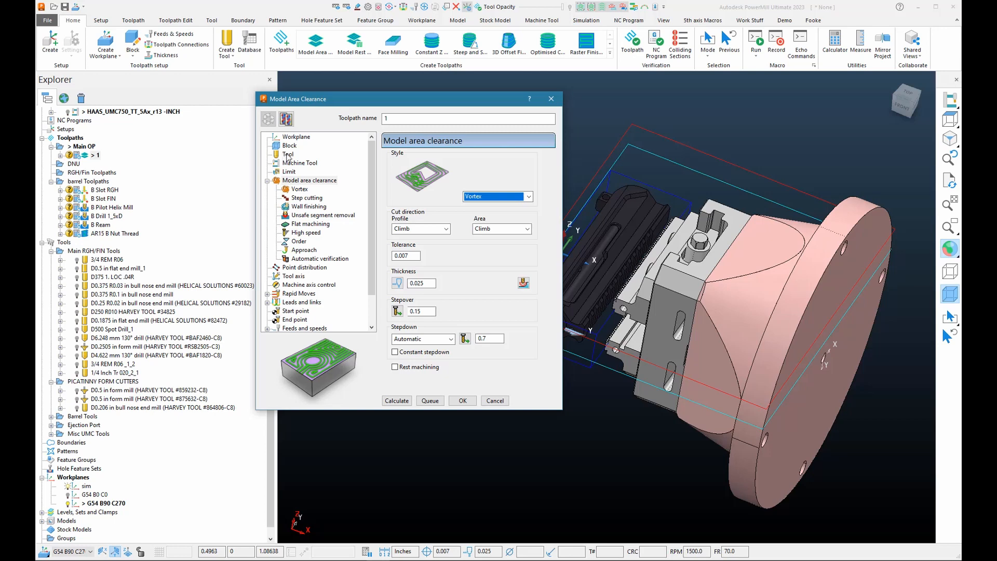
- Review the toolpath's workplane and block settings, assign the 3/4 REM R06 tool from Main RGH/FIN Tools, and check its position beside the vise
{"action": "left_click", "coordinate": [296, 137]}
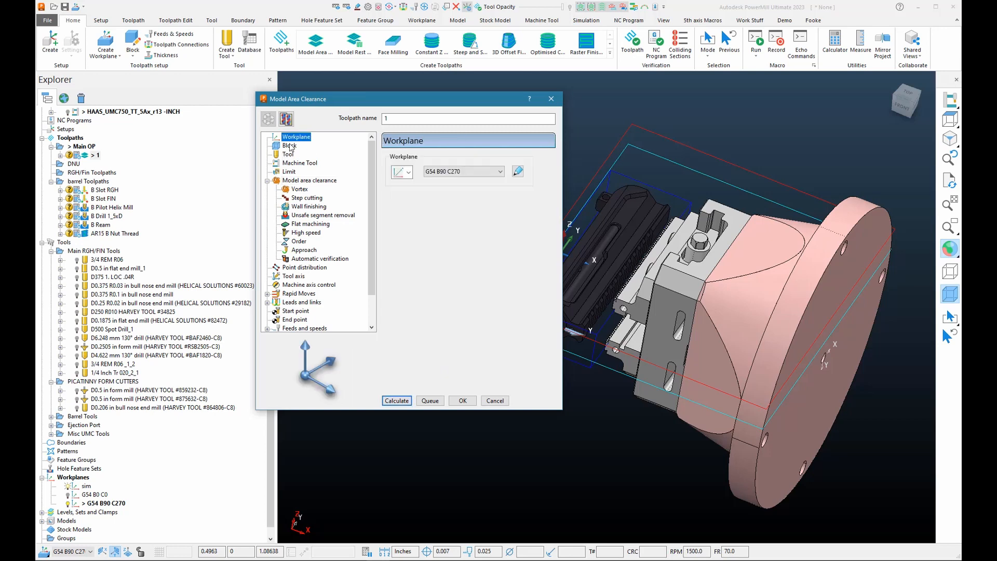
{"action": "left_click", "coordinate": [289, 146]}
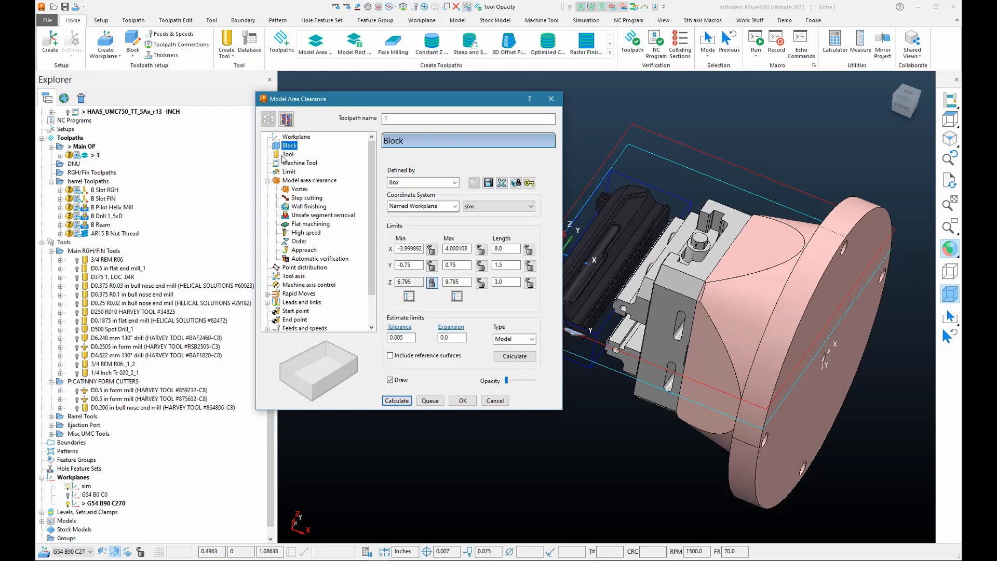
{"action": "left_click", "coordinate": [289, 154]}
{"action": "left_click", "coordinate": [482, 160]}
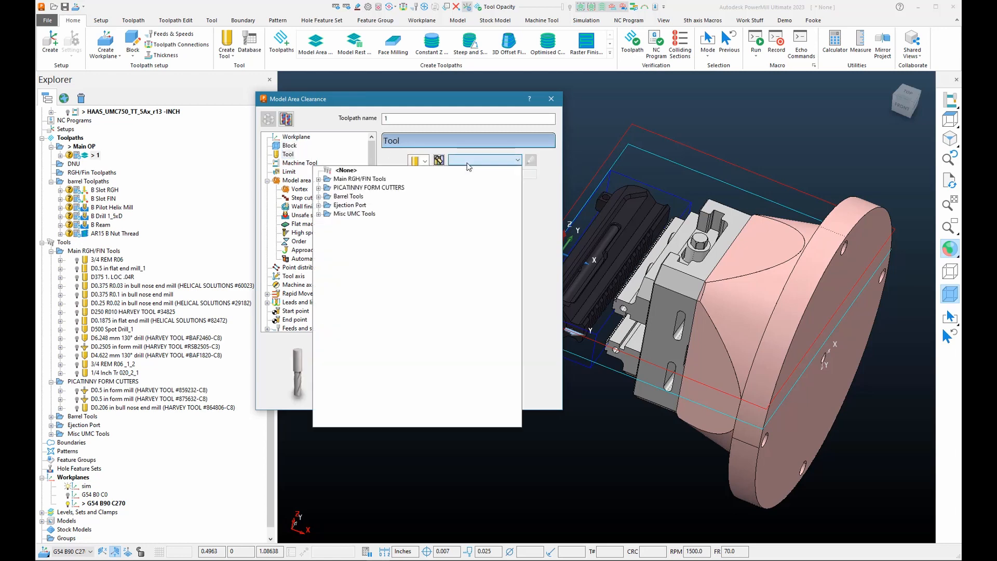
{"action": "left_click", "coordinate": [319, 180]}
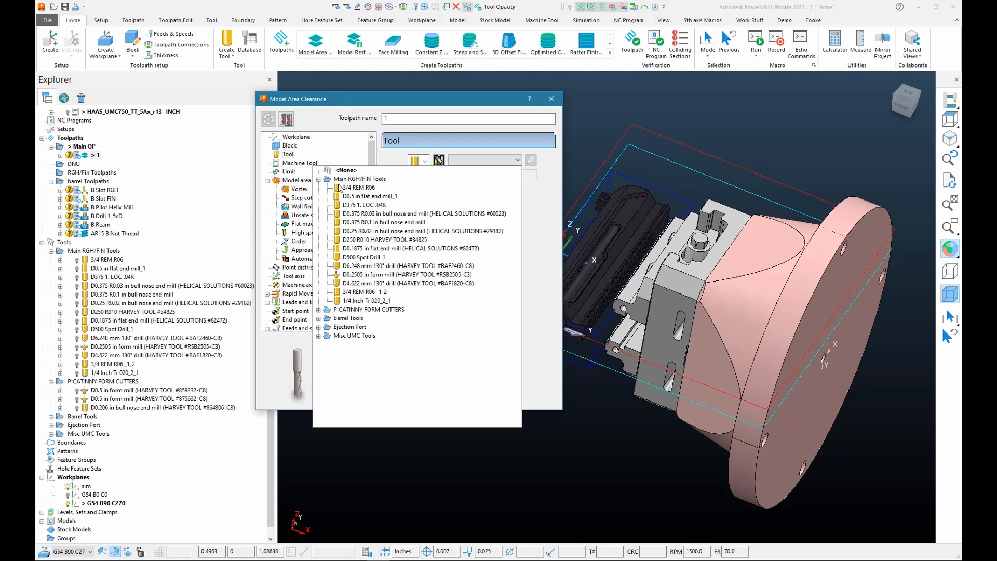
{"action": "left_click", "coordinate": [341, 187]}
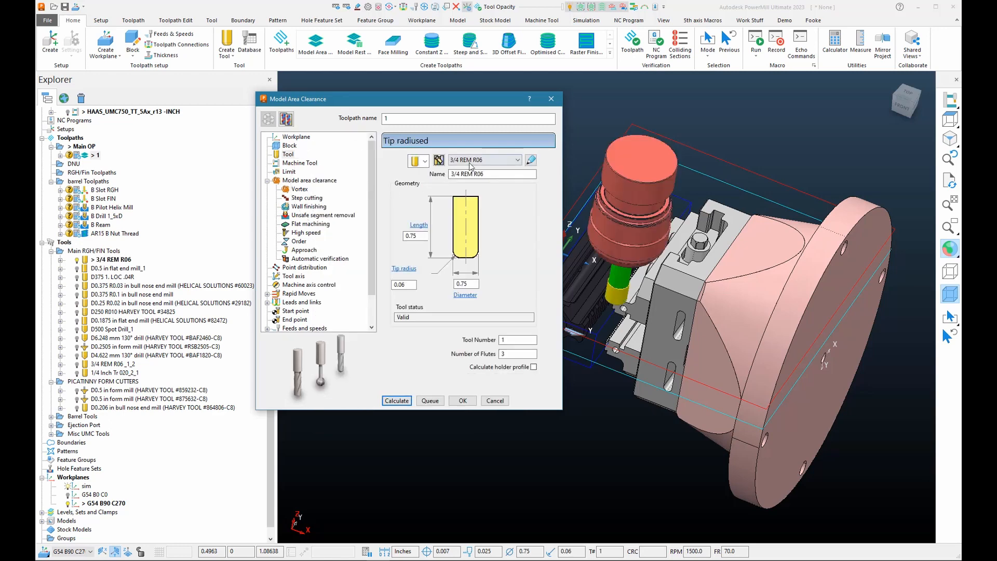
{"action": "scroll", "coordinate": [718, 368], "scroll_direction": "down", "scroll_amount": 3}
{"action": "middle_click_drag", "start_coordinate": [718, 367], "coordinate": [686, 275]}
{"action": "scroll", "coordinate": [659, 320], "scroll_direction": "up", "scroll_amount": 3}
{"action": "scroll", "coordinate": [687, 276], "scroll_direction": "up", "scroll_amount": 2}
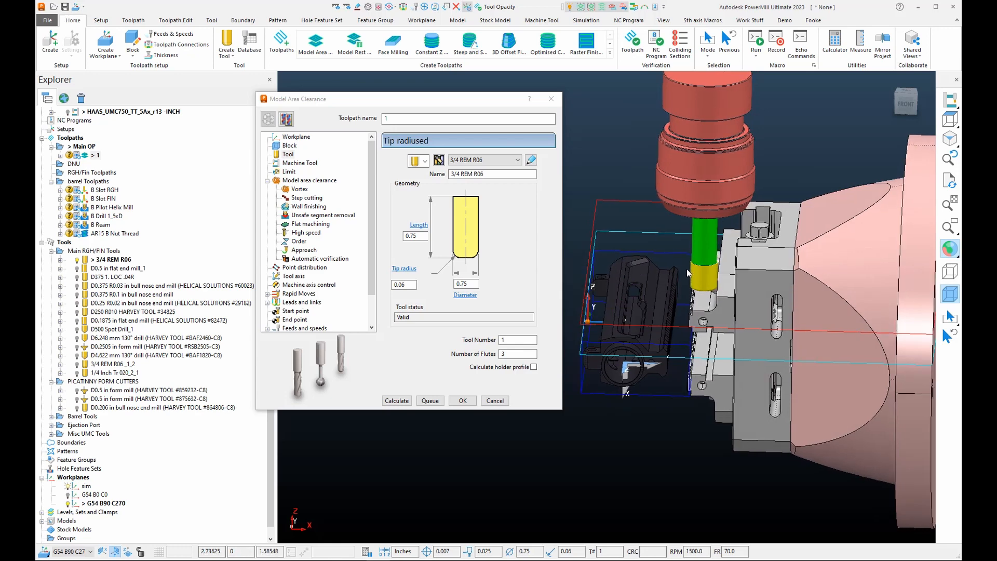
- Calculate the Vortex model area clearance toolpath and examine its passes around the receiver
{"action": "left_click", "coordinate": [410, 399]}
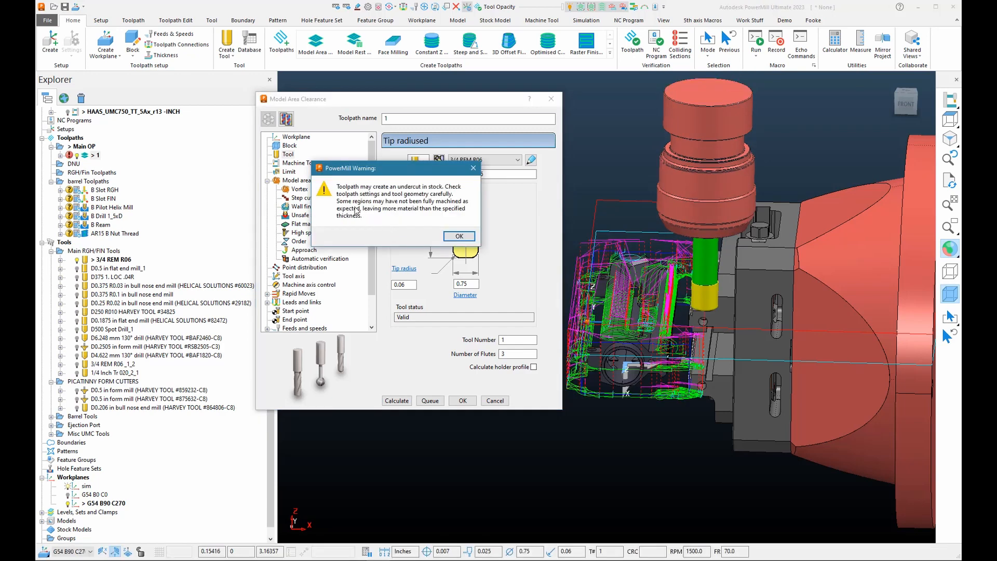
{"action": "left_click_drag", "start_coordinate": [354, 174], "coordinate": [504, 87]}
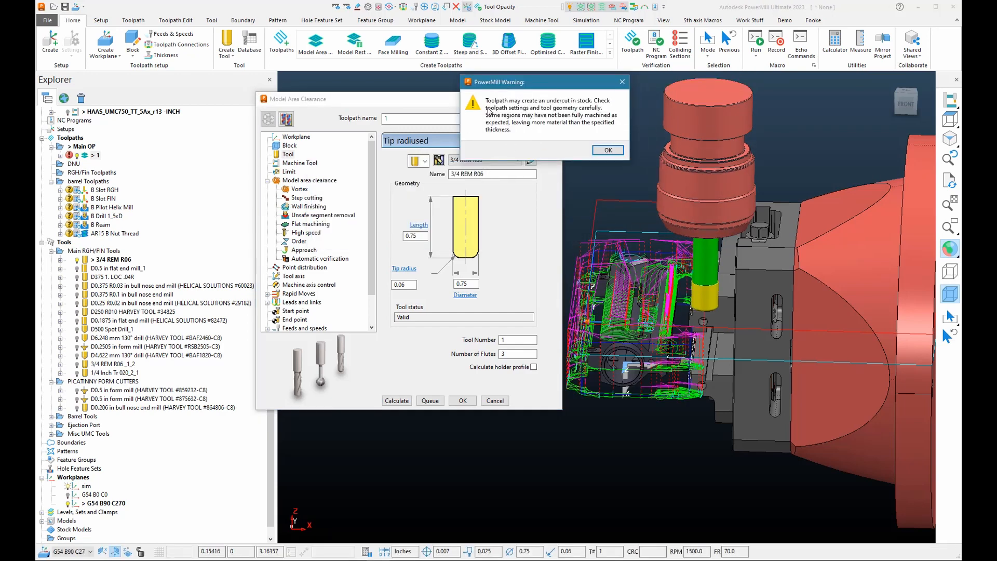
{"action": "left_click_drag", "start_coordinate": [487, 87], "coordinate": [416, 59]}
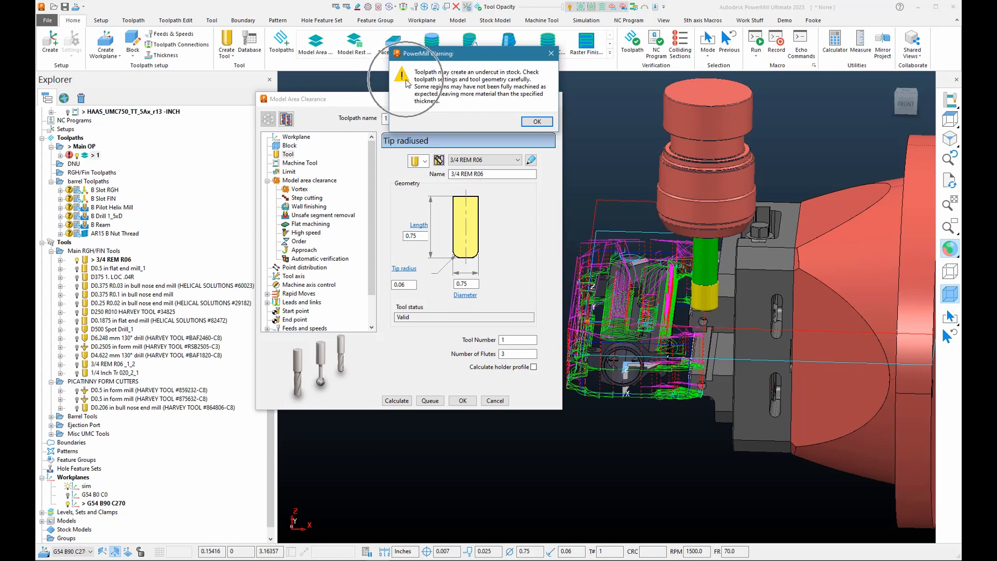
{"action": "left_click", "coordinate": [537, 121]}
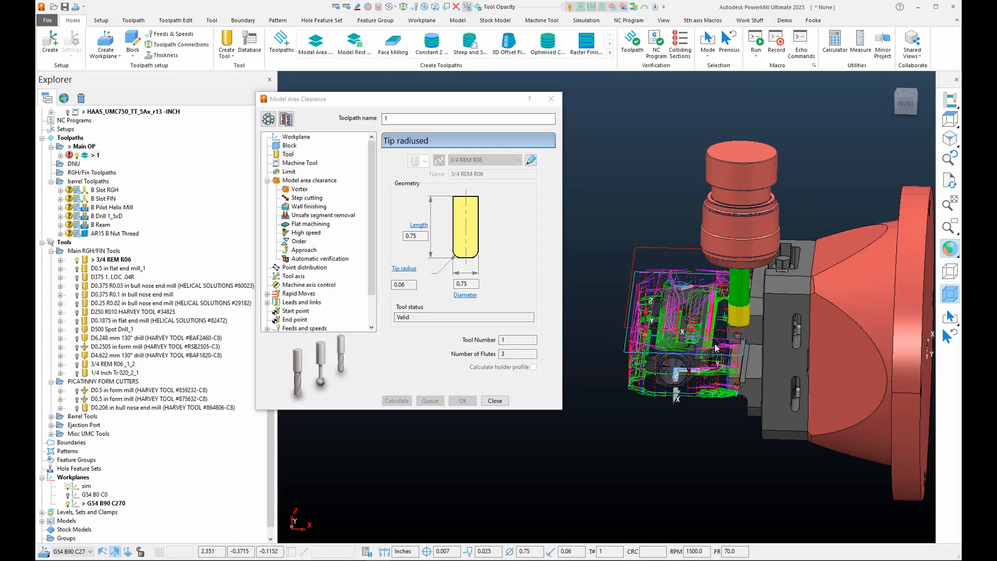
{"action": "scroll", "coordinate": [706, 352], "scroll_direction": "up", "scroll_amount": 10}
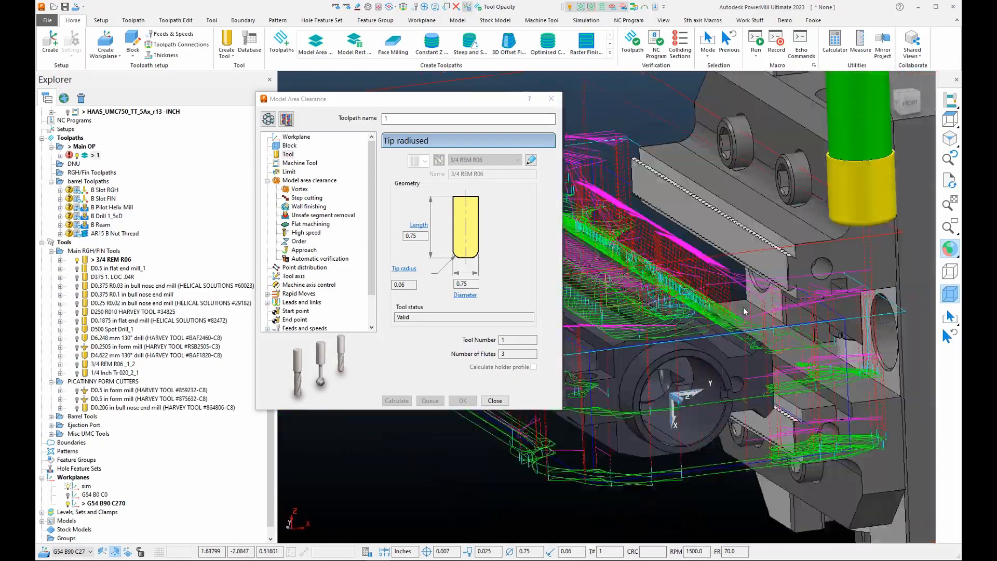
- Examine the roughing passes around the receiver and their clearance to the vise jaws from several angles
{"action": "middle_click_drag", "start_coordinate": [743, 311], "coordinate": [850, 338]}
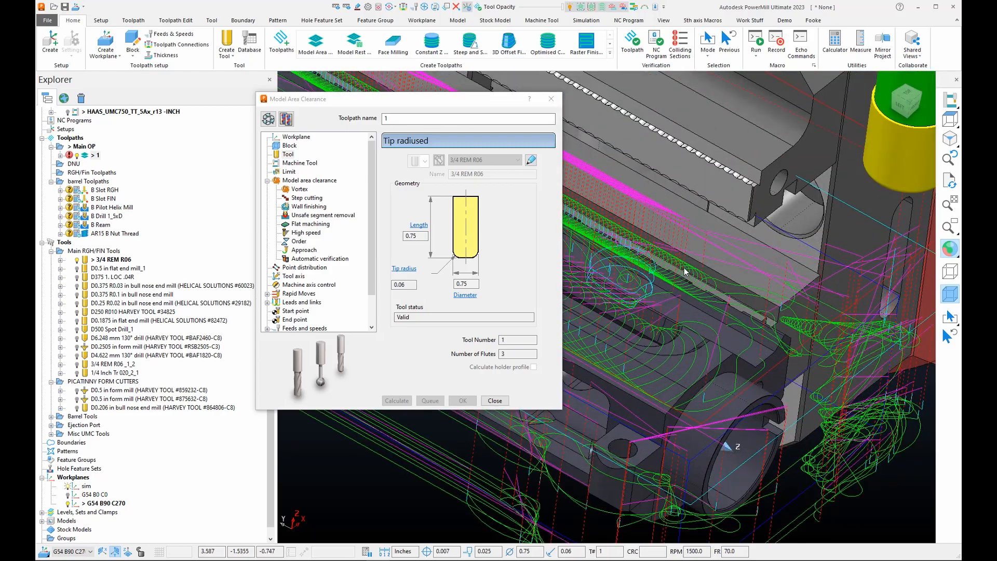
{"action": "middle_click_drag", "start_coordinate": [777, 370], "coordinate": [663, 347]}
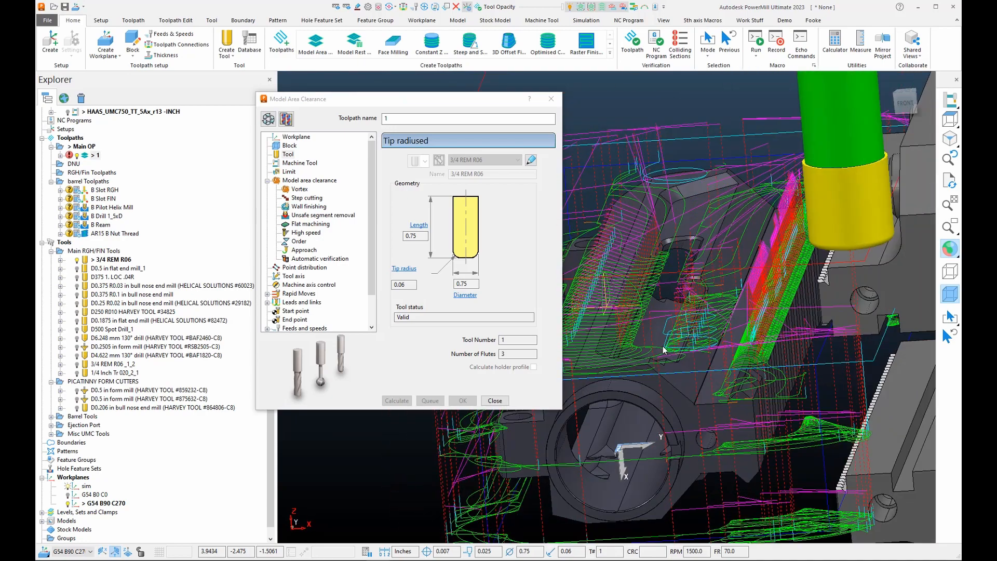
{"action": "left_click_drag", "start_coordinate": [350, 101], "coordinate": [354, 99]}
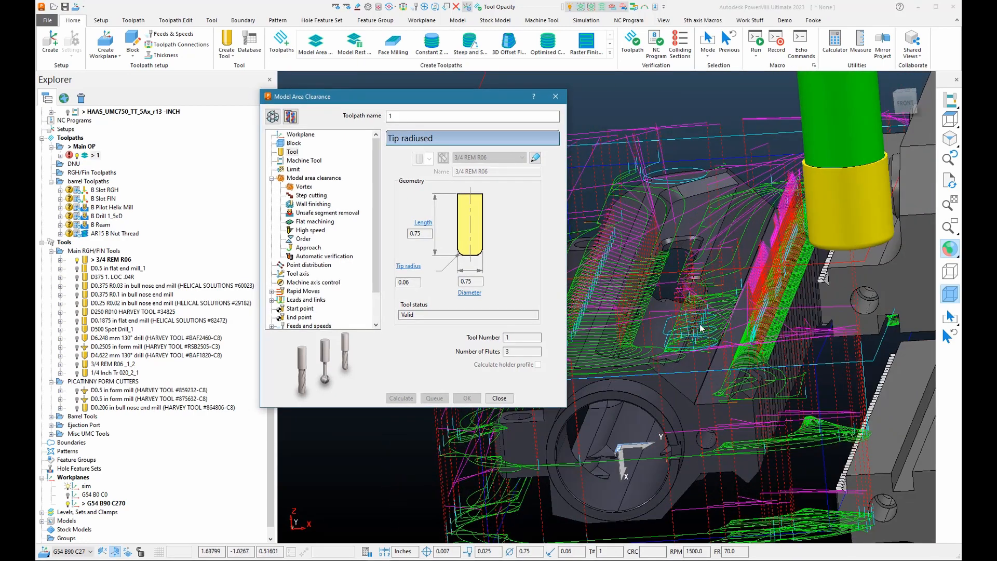
{"action": "scroll", "coordinate": [680, 325], "scroll_direction": "down", "scroll_amount": 3}
{"action": "middle_click_drag", "start_coordinate": [669, 384], "coordinate": [756, 354]}
{"action": "scroll", "coordinate": [748, 353], "scroll_direction": "up", "scroll_amount": 2}
{"action": "scroll", "coordinate": [718, 329], "scroll_direction": "up", "scroll_amount": 4}
{"action": "middle_click_drag", "start_coordinate": [667, 290], "coordinate": [623, 337]}
{"action": "scroll", "coordinate": [765, 398], "scroll_direction": "down", "scroll_amount": 3}
{"action": "scroll", "coordinate": [738, 400], "scroll_direction": "down", "scroll_amount": 1}
{"action": "scroll", "coordinate": [810, 468], "scroll_direction": "up", "scroll_amount": 4}
{"action": "scroll", "coordinate": [709, 330], "scroll_direction": "down", "scroll_amount": 2}
{"action": "scroll", "coordinate": [709, 330], "scroll_direction": "down", "scroll_amount": 3}
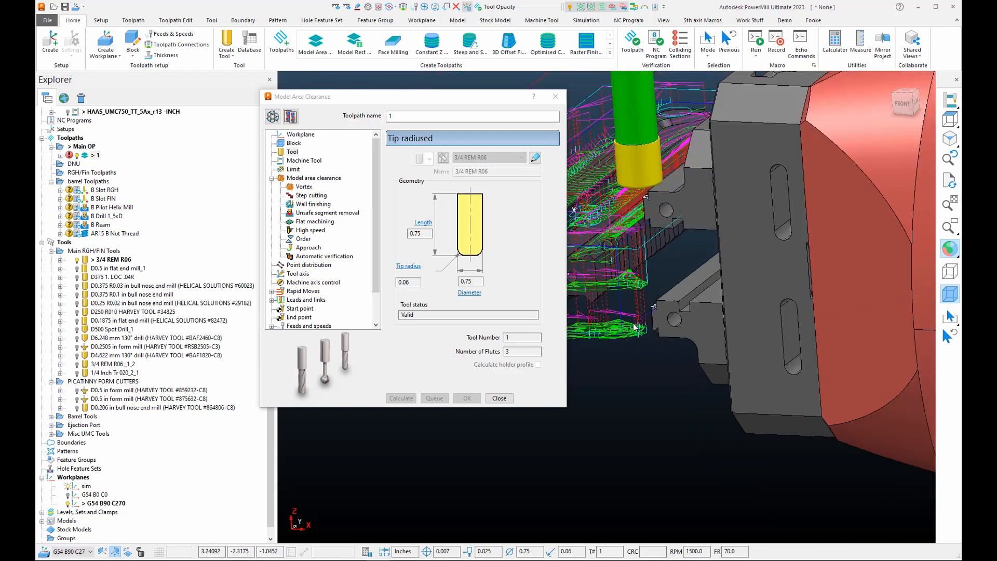
{"action": "scroll", "coordinate": [658, 323], "scroll_direction": "up", "scroll_amount": 7}
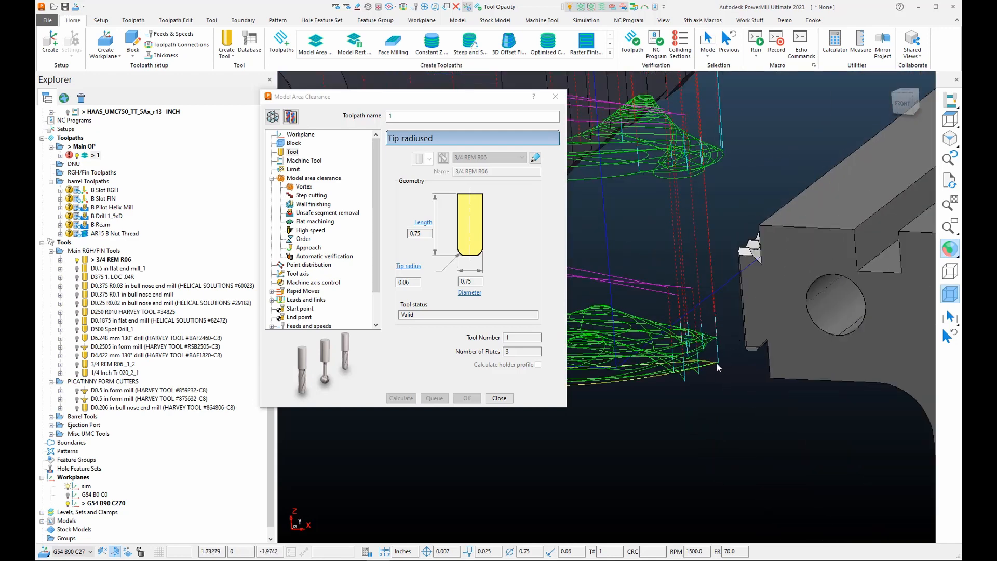
- Simulate the toolpath from a point at the end of the lower passes and inspect the tool and holder beside the vise
{"action": "right_click", "coordinate": [717, 363]}
{"action": "left_click", "coordinate": [752, 191]}
{"action": "scroll", "coordinate": [742, 358], "scroll_direction": "down", "scroll_amount": 6}
{"action": "middle_click_drag", "start_coordinate": [740, 354], "coordinate": [712, 263]}
{"action": "scroll", "coordinate": [712, 263], "scroll_direction": "up", "scroll_amount": 4}
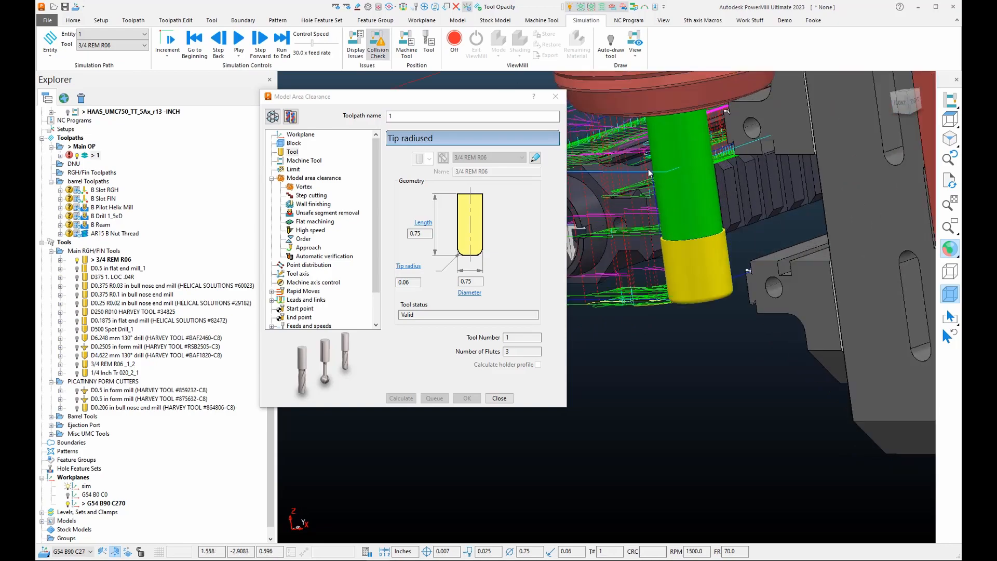
{"action": "middle_click_drag", "start_coordinate": [795, 293], "coordinate": [740, 376]}
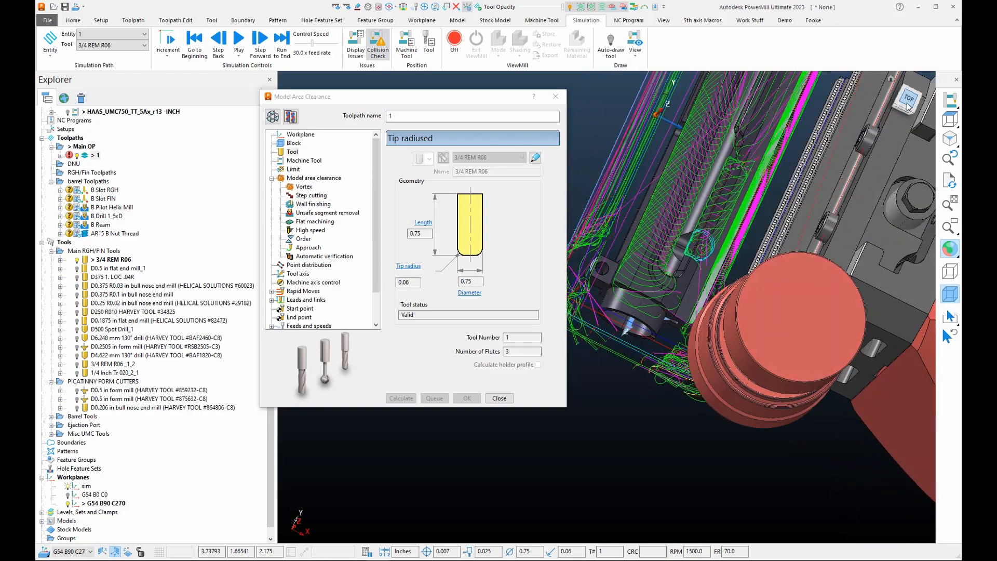
- Switch to the top view and turn off shading for the 3/4 REM R06 tool
{"action": "left_click", "coordinate": [908, 103]}
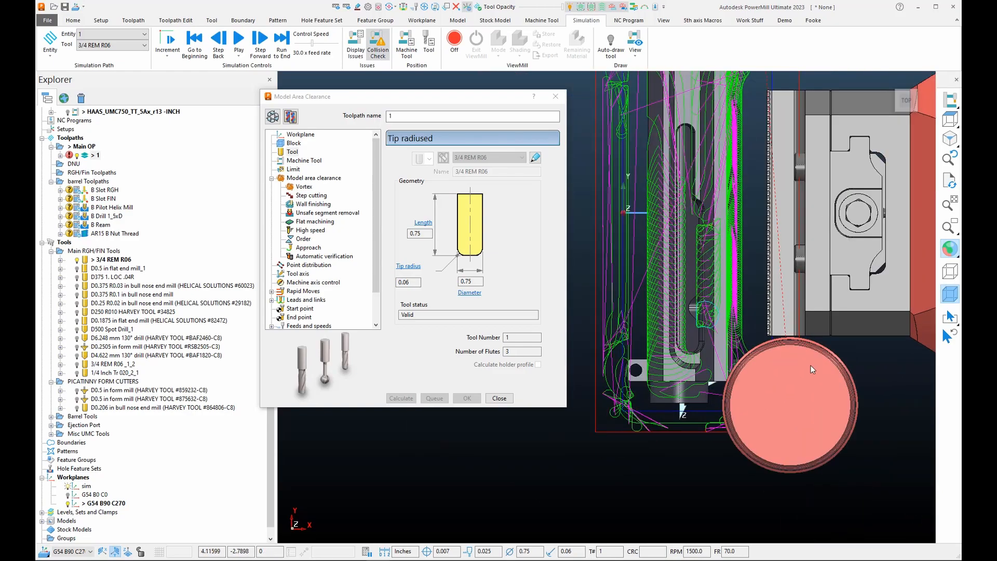
{"action": "right_click", "coordinate": [786, 398]}
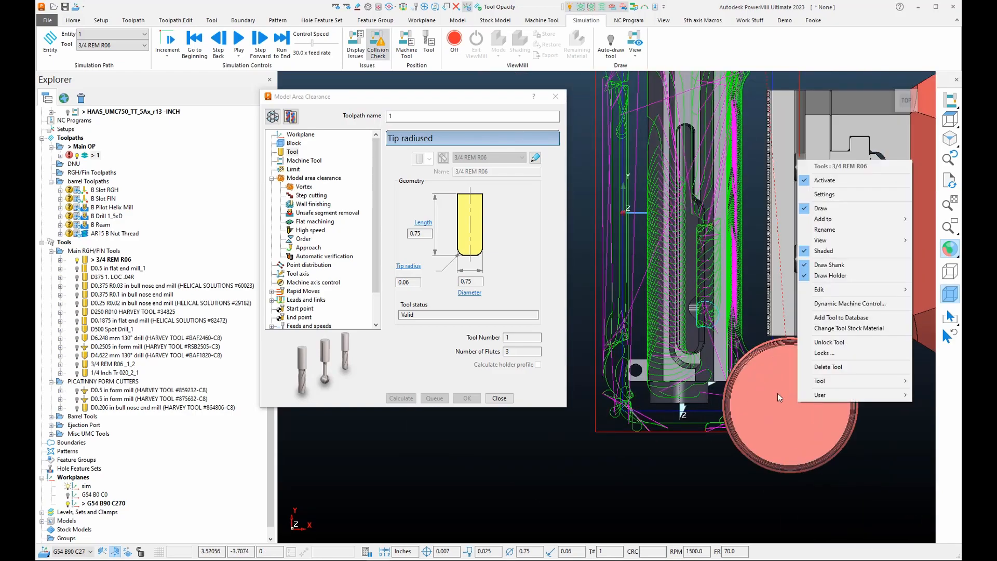
{"action": "left_click", "coordinate": [825, 252]}
- Simulate from two more toolpath points nearer the receiver and check the tool and holder outline against the vise jaw
{"action": "scroll", "coordinate": [727, 337], "scroll_direction": "up", "scroll_amount": 3}
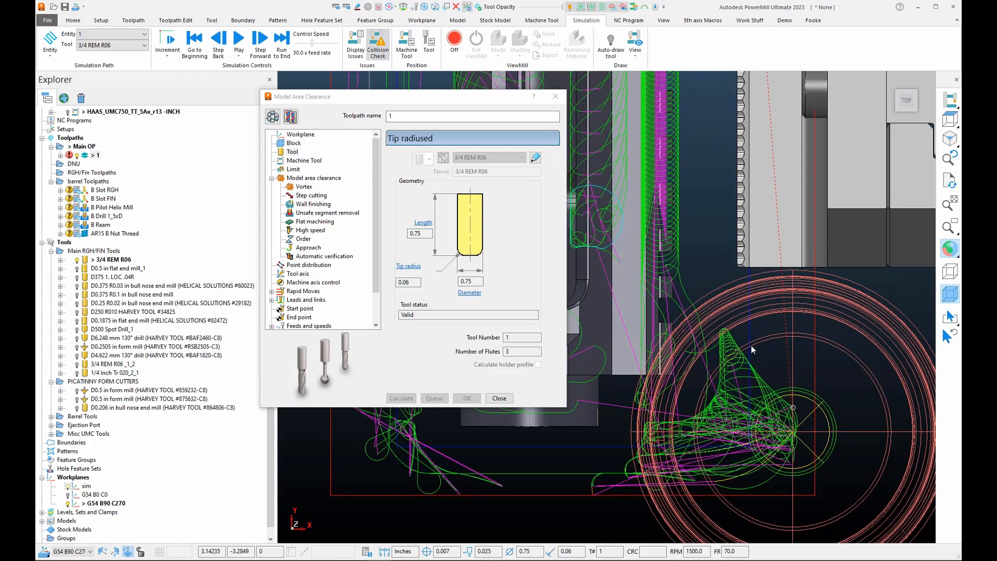
{"action": "scroll", "coordinate": [713, 335], "scroll_direction": "up", "scroll_amount": 3}
{"action": "right_click", "coordinate": [735, 343]}
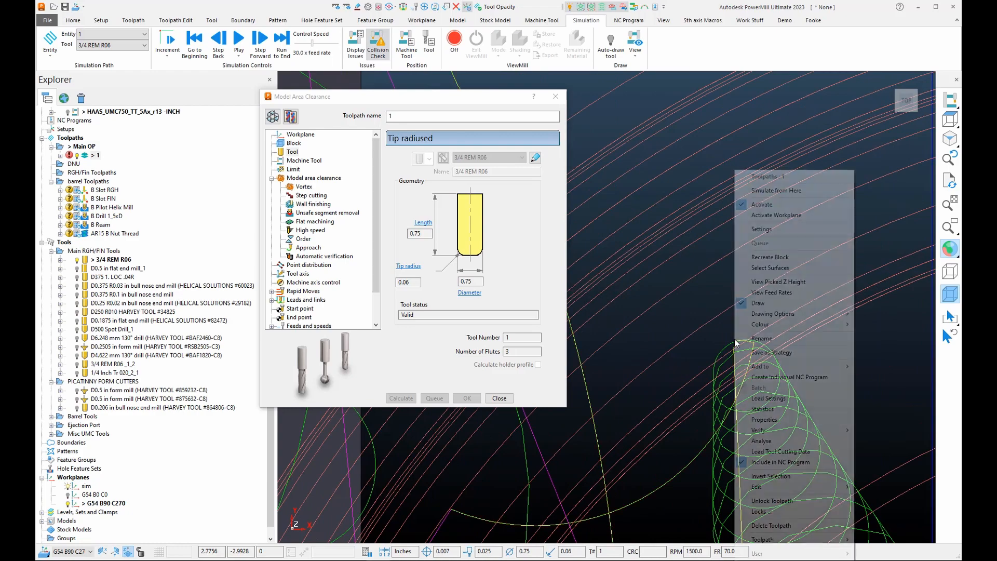
{"action": "left_click", "coordinate": [770, 191]}
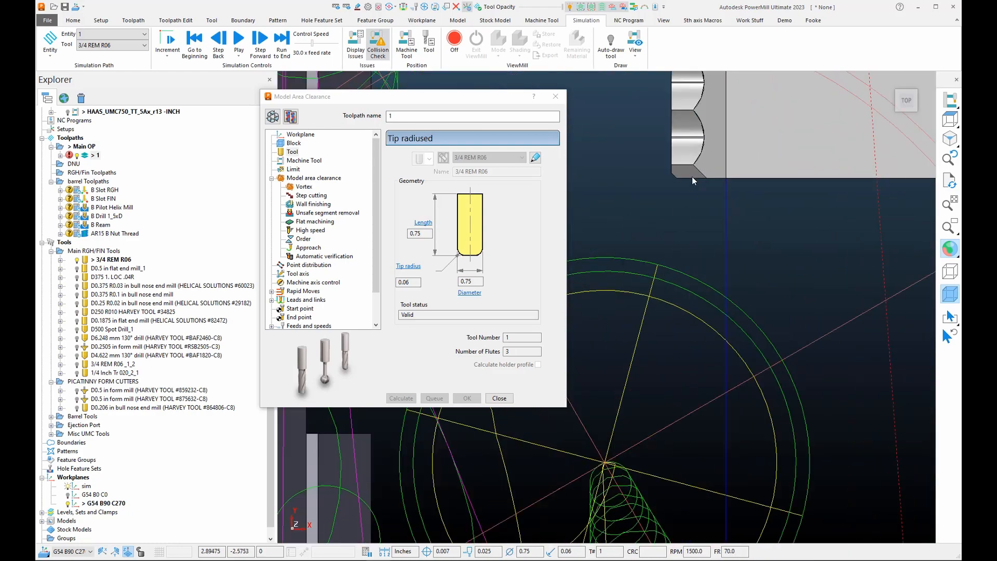
{"action": "scroll", "coordinate": [675, 265], "scroll_direction": "down", "scroll_amount": 5}
{"action": "scroll", "coordinate": [646, 177], "scroll_direction": "up", "scroll_amount": 6}
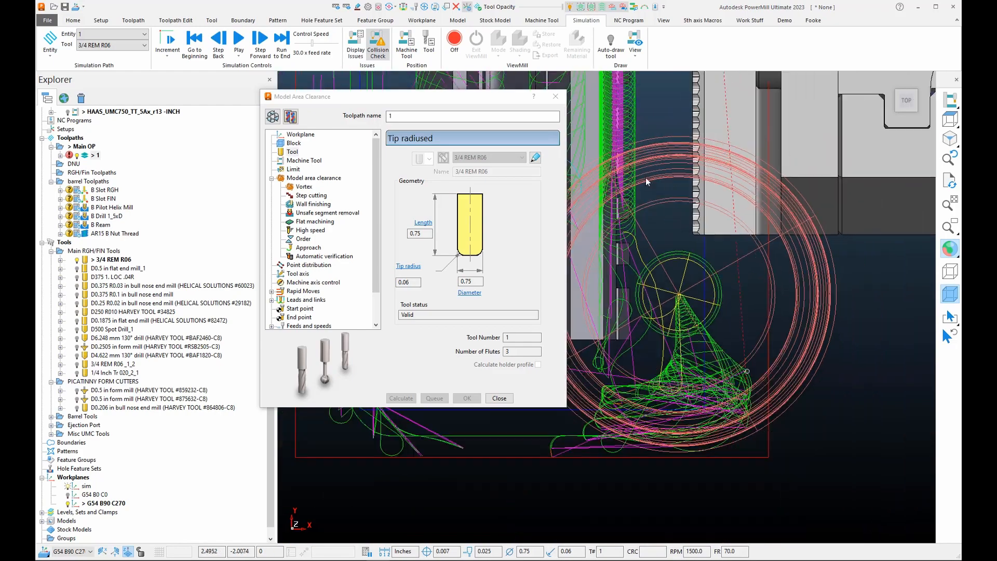
{"action": "right_click", "coordinate": [606, 240]}
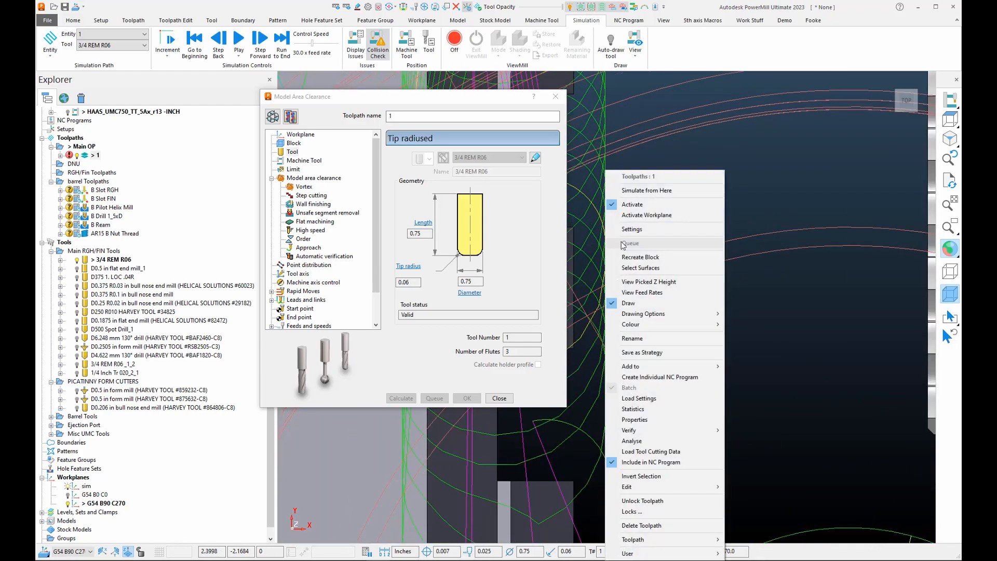
{"action": "left_click", "coordinate": [690, 191]}
{"action": "scroll", "coordinate": [773, 248], "scroll_direction": "down", "scroll_amount": 1}
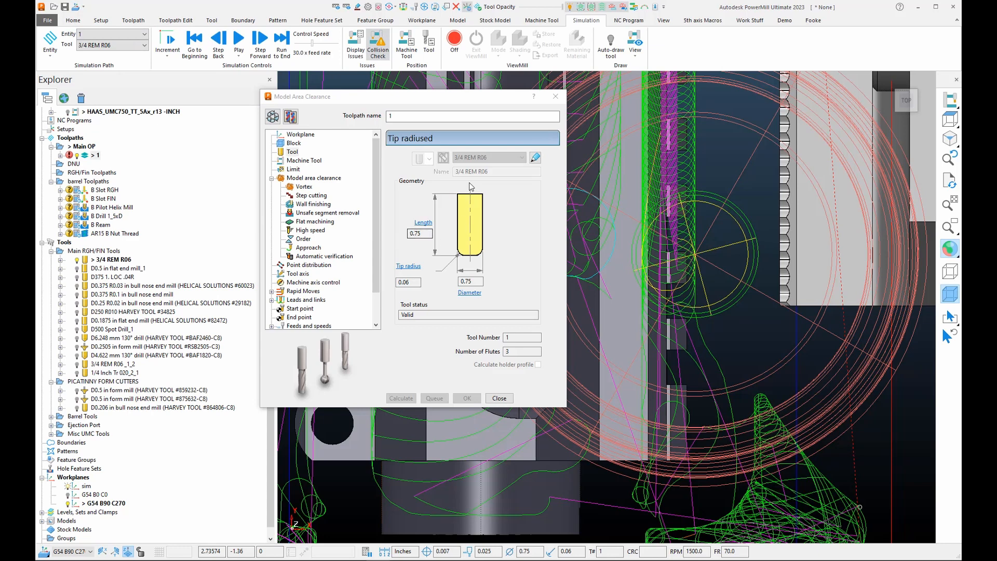
- Rename the toolpath as D750 RGH B90 C270, checking the machine tool position's B and C angles for the name
{"action": "left_click", "coordinate": [410, 126]}
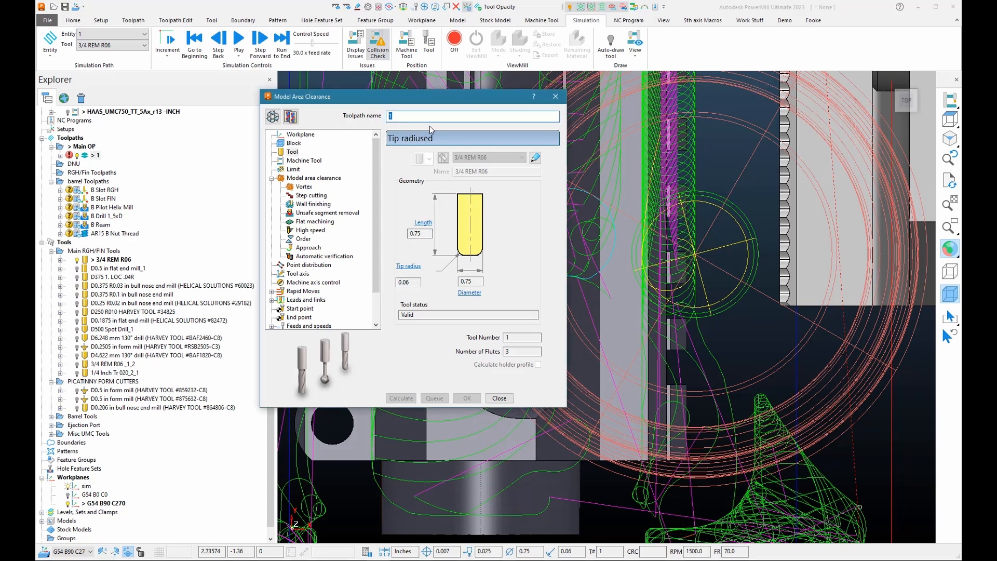
{"action": "type", "text": "D750 RGH"}
{"action": "left_click", "coordinate": [406, 44]}
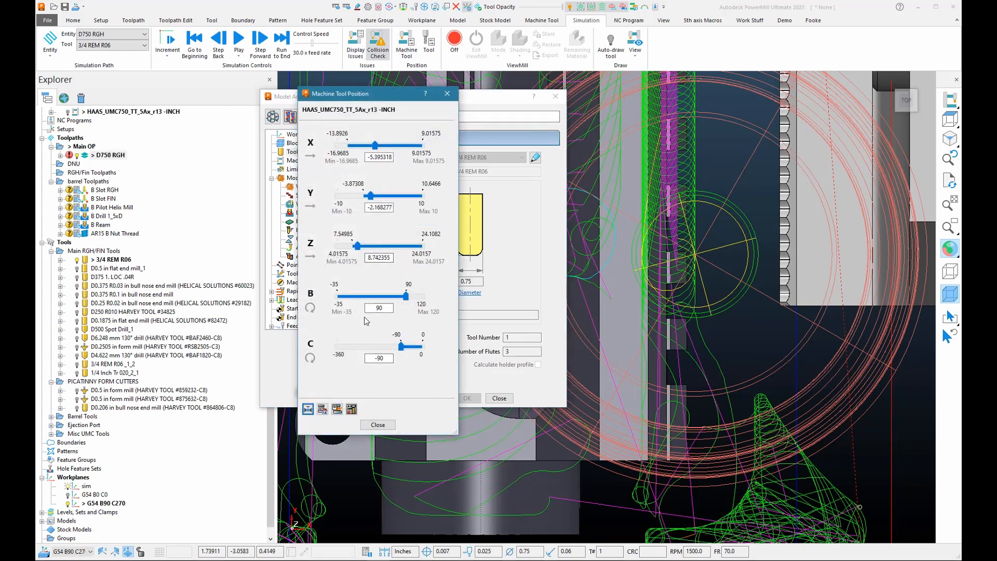
{"action": "left_click", "coordinate": [379, 358]}
{"action": "left_click_drag", "start_coordinate": [391, 307], "coordinate": [367, 306]}
{"action": "left_click", "coordinate": [383, 358]}
{"action": "left_click", "coordinate": [447, 94]}
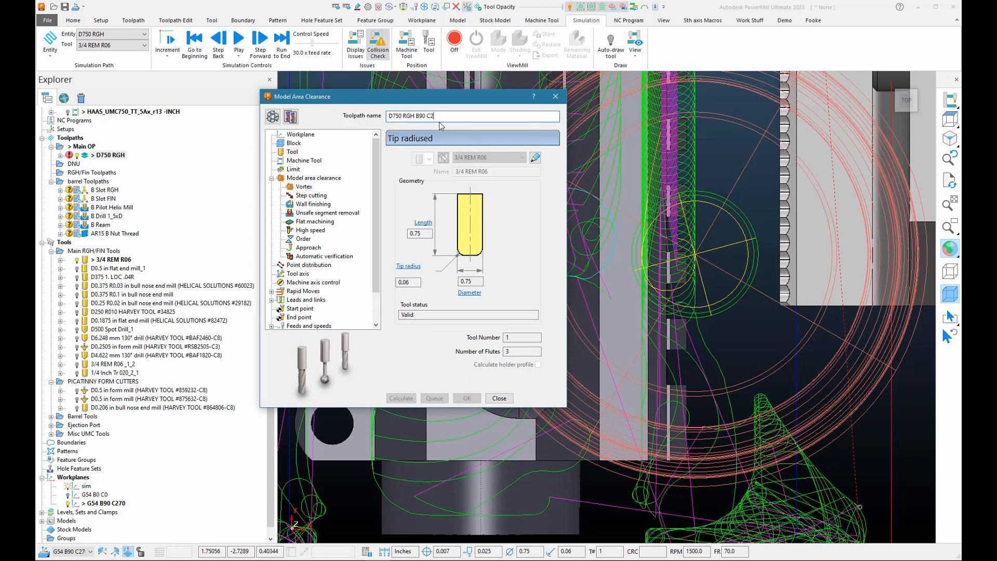
{"action": "key", "text": "Return"}
- Examine the roughing passes along the receiver and close the Model Area Clearance settings
{"action": "scroll", "coordinate": [811, 378], "scroll_direction": "down", "scroll_amount": 5}
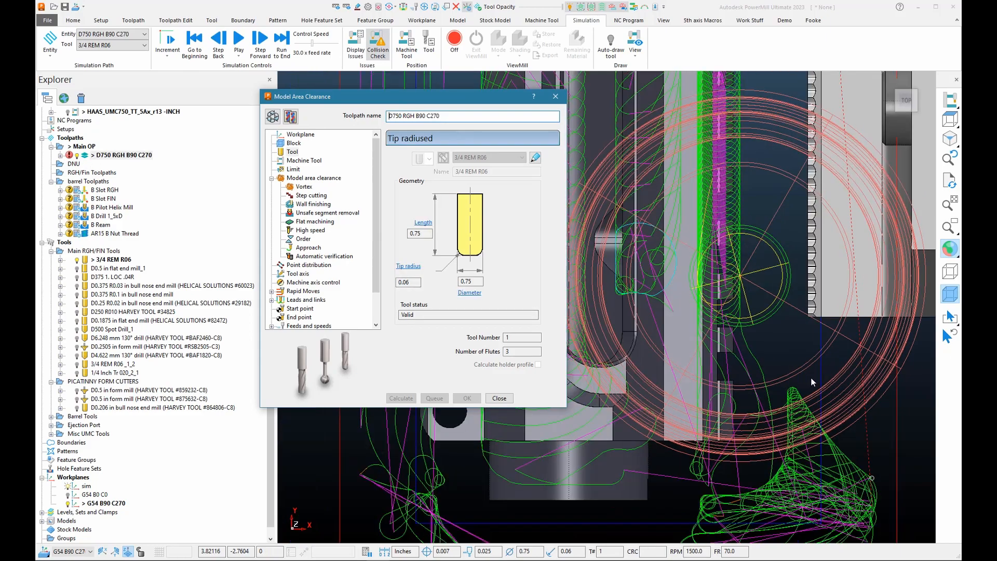
{"action": "middle_click_drag", "start_coordinate": [732, 393], "coordinate": [692, 147]}
{"action": "scroll", "coordinate": [651, 174], "scroll_direction": "up", "scroll_amount": 3}
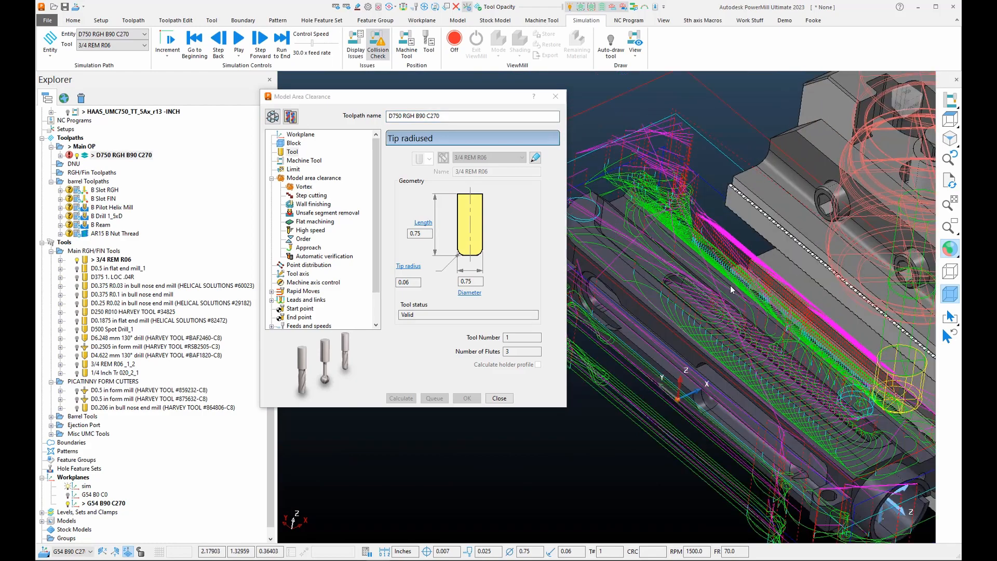
{"action": "middle_click_drag", "start_coordinate": [651, 174], "coordinate": [725, 263], "text": "shift"}
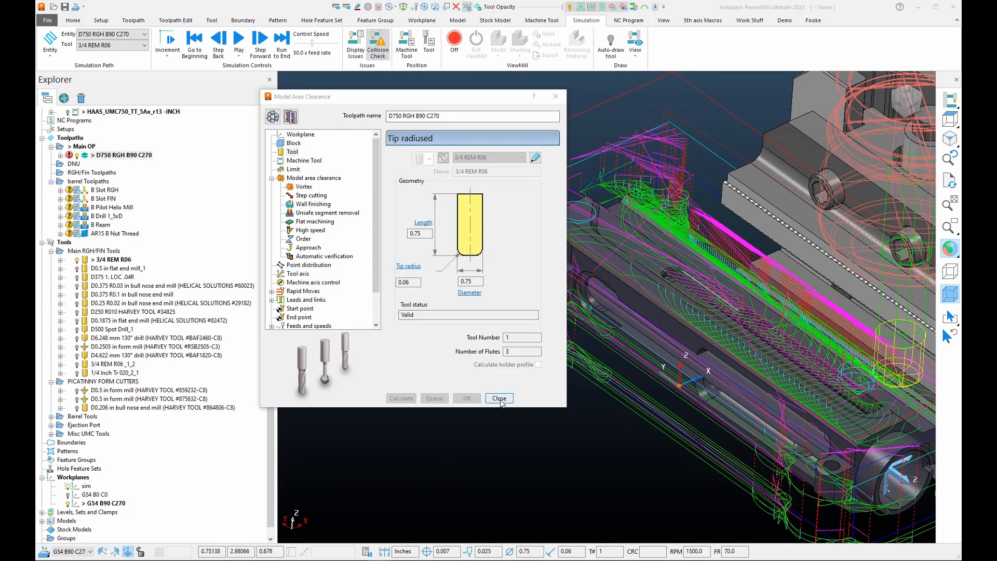
{"action": "left_click", "coordinate": [500, 400]}
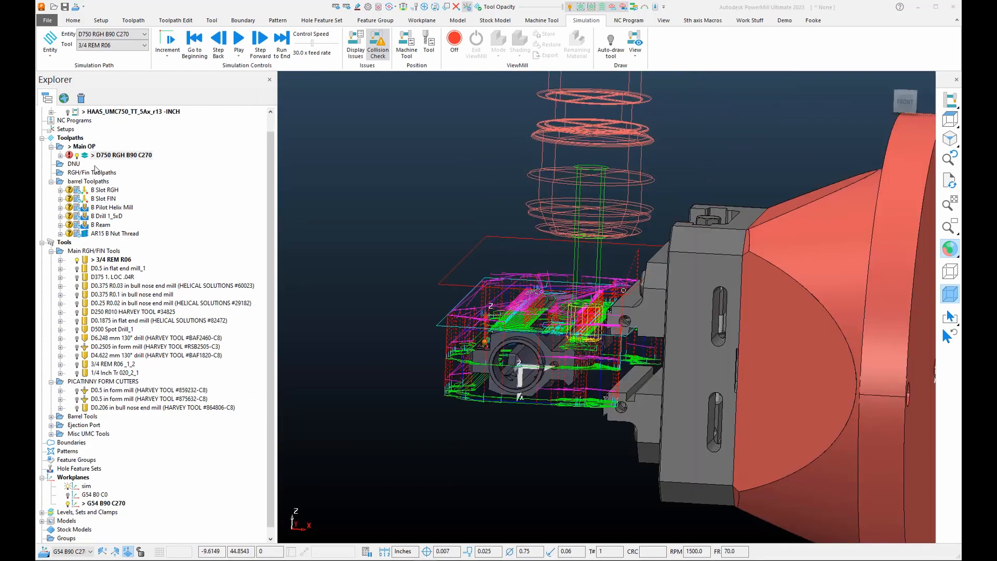
- Check the D750 RGH B90 C270 toolpath's safety status and its list of colliding toolpath sections
{"action": "left_click", "coordinate": [104, 156]}
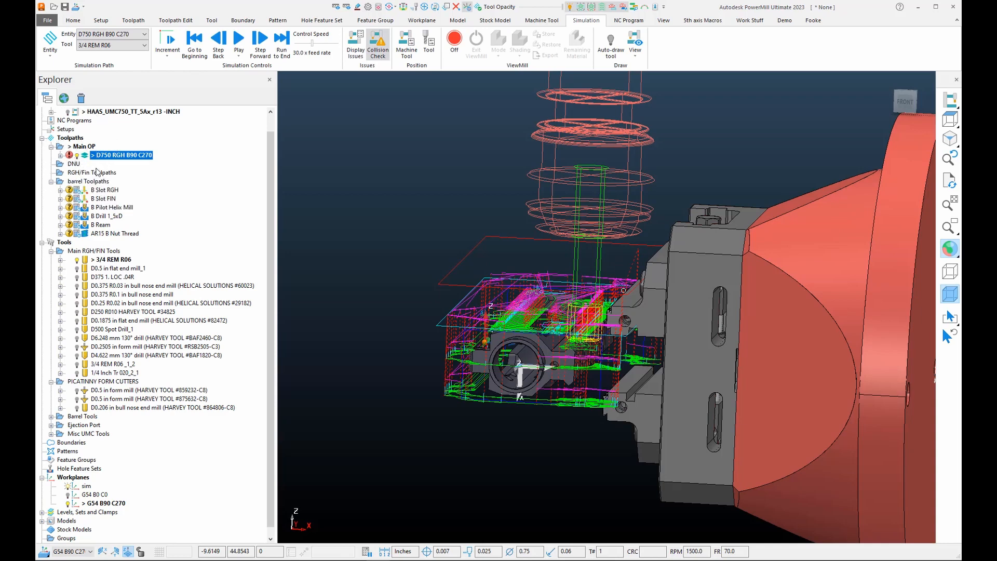
{"action": "mouse_move", "coordinate": [70, 159]}
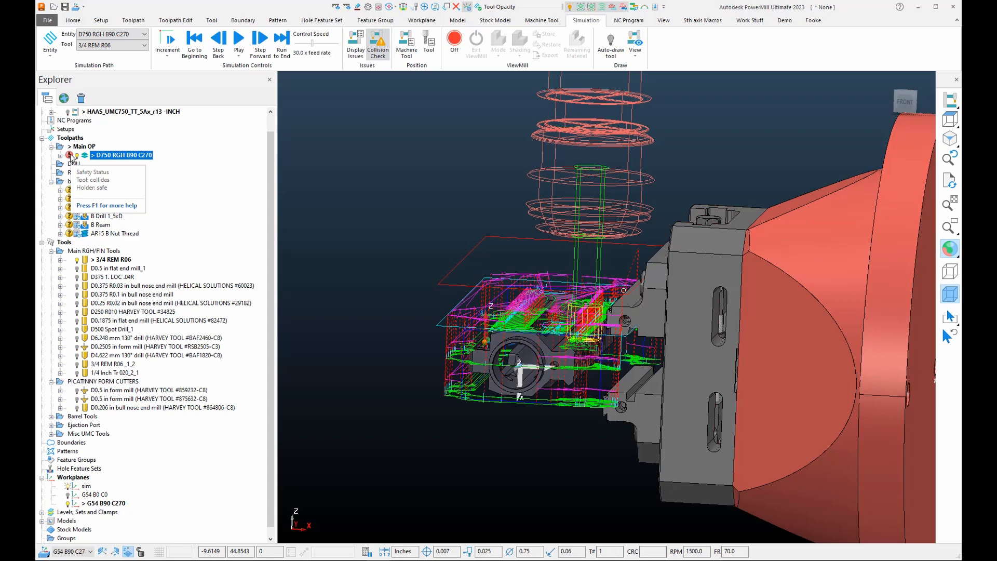
{"action": "left_click", "coordinate": [74, 20]}
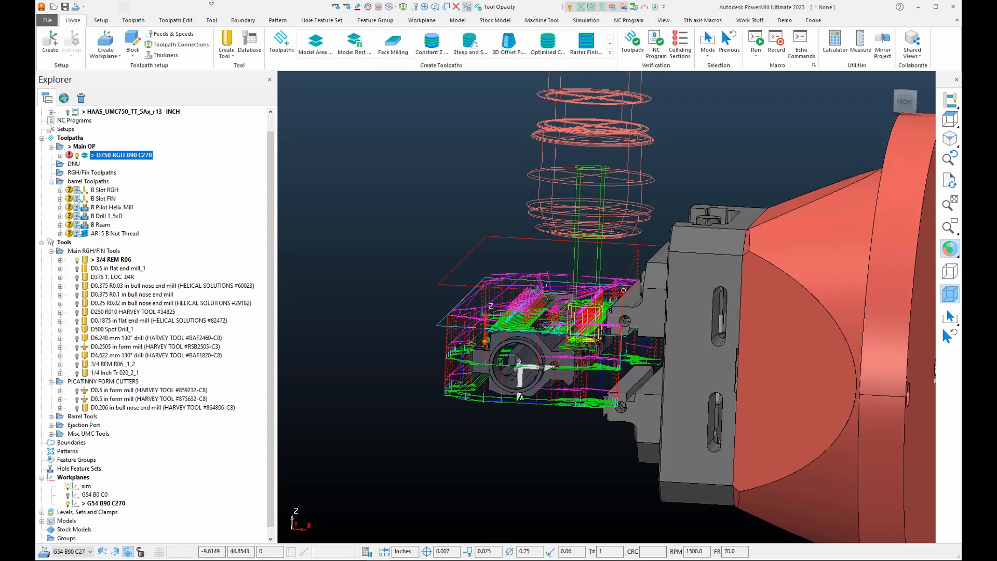
{"action": "left_click", "coordinate": [513, 164]}
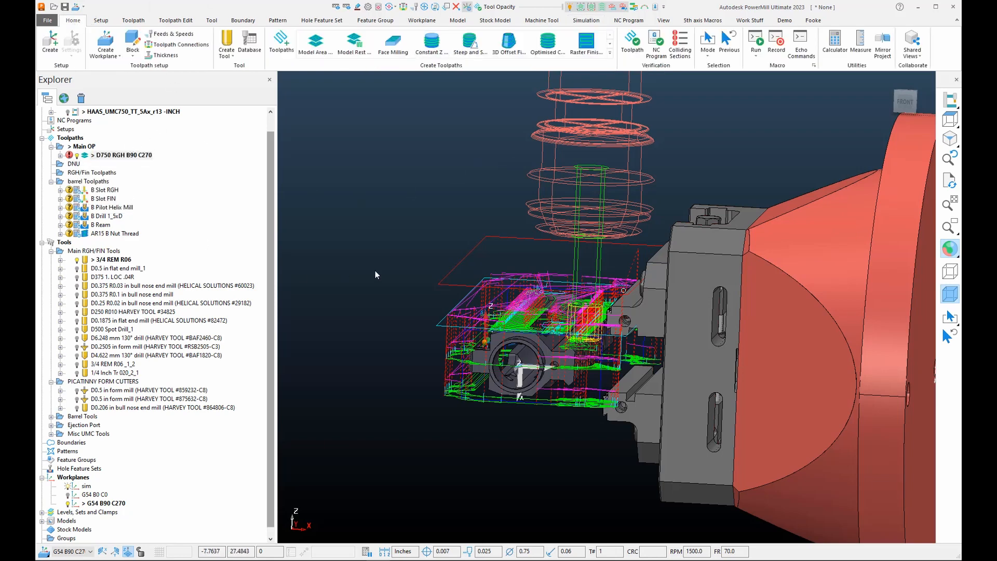
{"action": "left_click", "coordinate": [679, 46]}
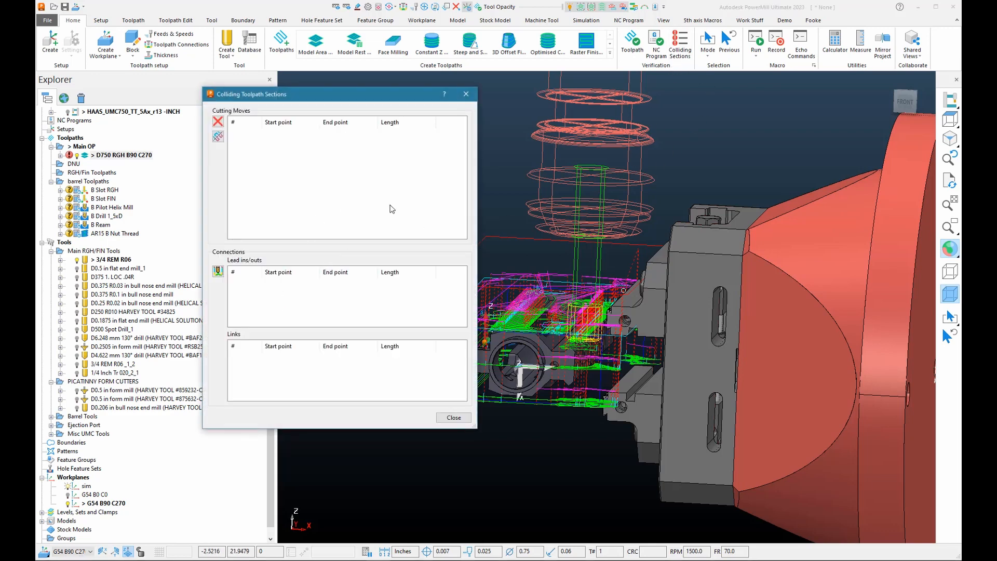
{"action": "left_click", "coordinate": [466, 94]}
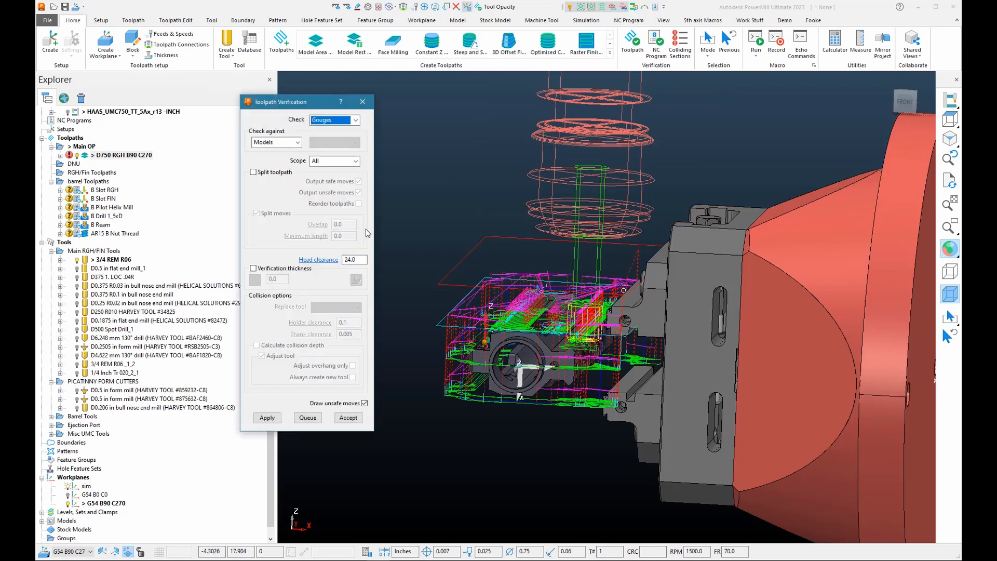
- Verify the toolpath for gouges against the models with the scope set to All, and close the verification
{"action": "left_click", "coordinate": [354, 120]}
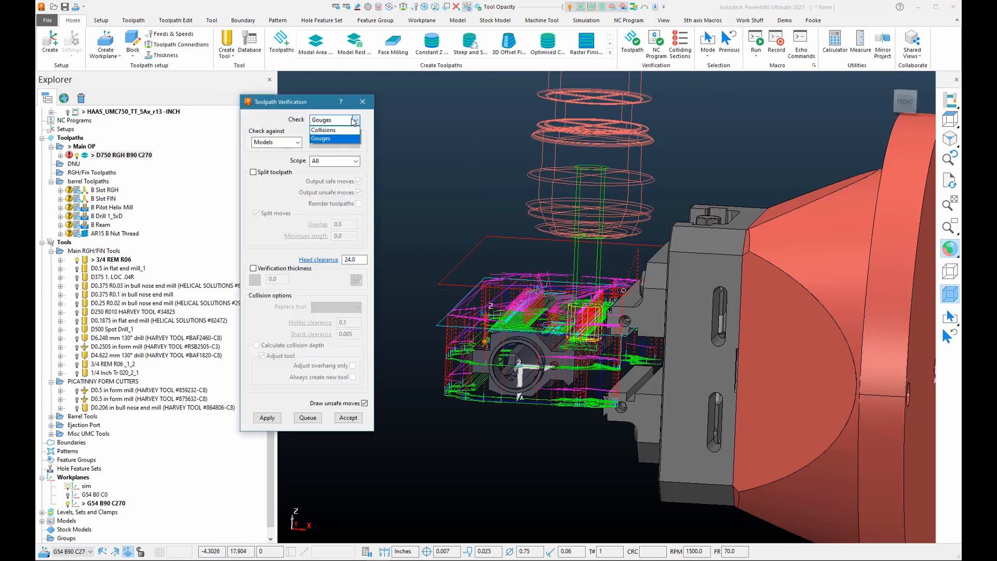
{"action": "left_click", "coordinate": [330, 139]}
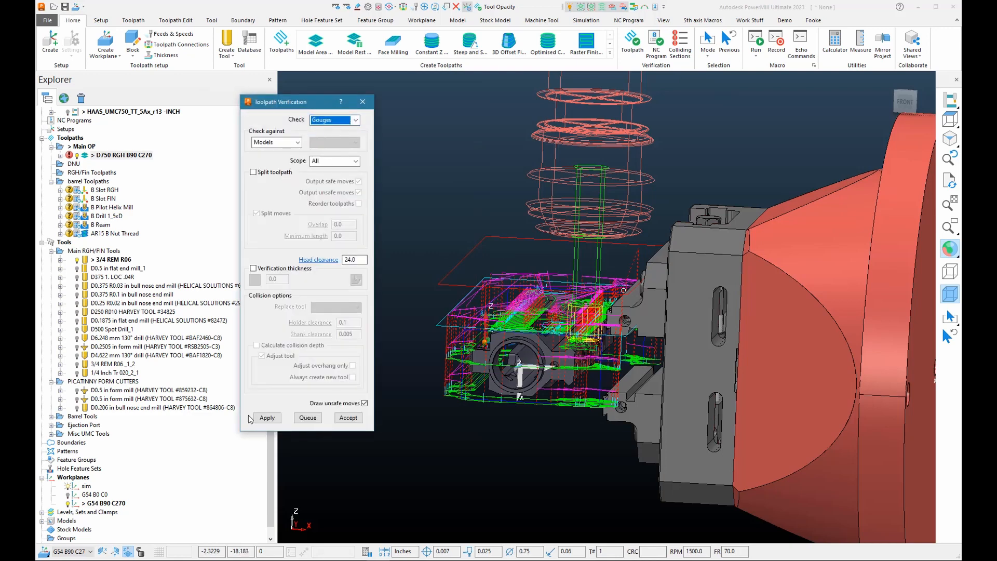
{"action": "left_click", "coordinate": [267, 417]}
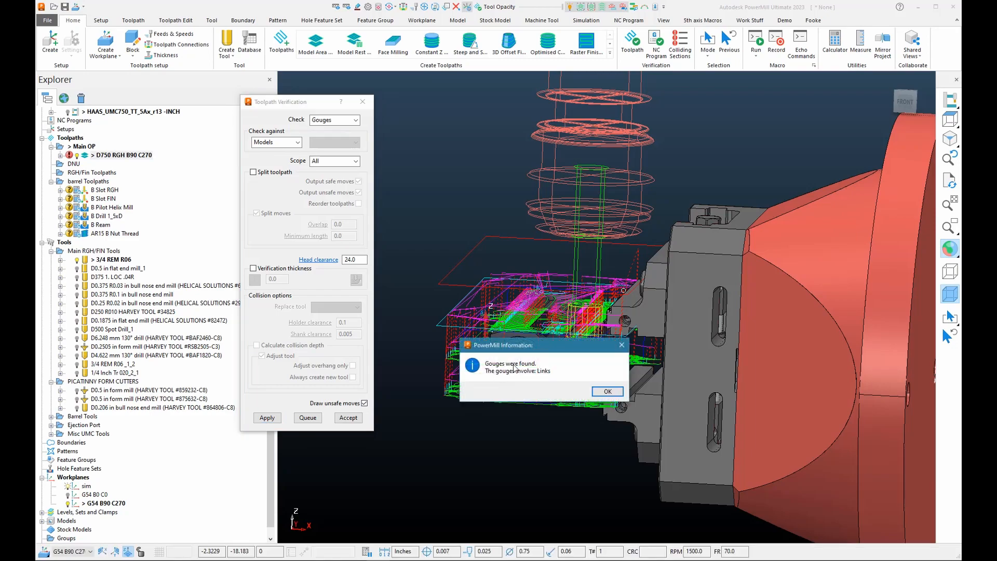
{"action": "left_click", "coordinate": [609, 391]}
{"action": "scroll", "coordinate": [488, 377], "scroll_direction": "up", "scroll_amount": 6}
{"action": "middle_click_drag", "start_coordinate": [513, 372], "coordinate": [457, 386]}
{"action": "left_click", "coordinate": [362, 102]}
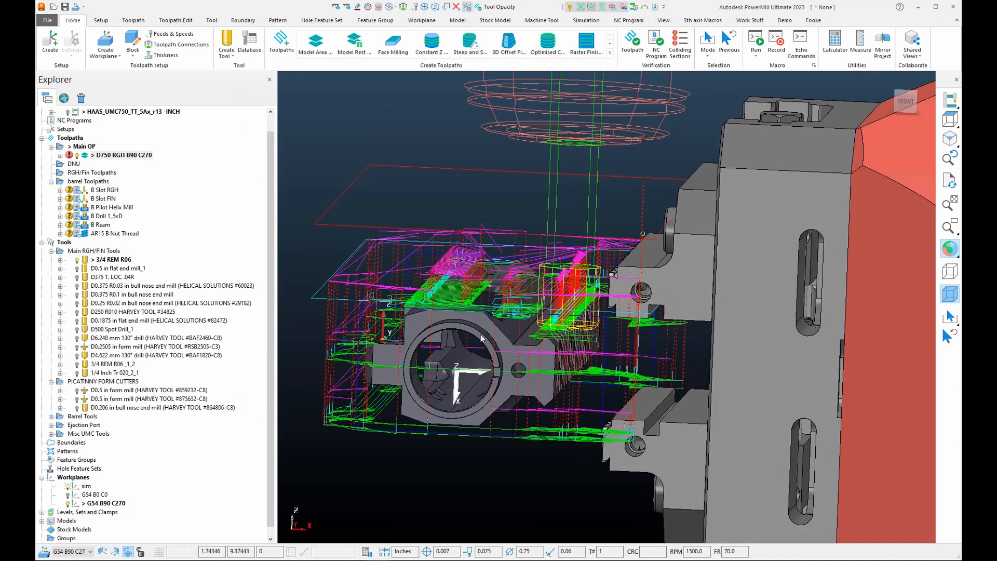
- Attach the tool to the D750 RGH B90 C270 toolpath at the rapid move beside the vise jaw and examine its clearance
{"action": "scroll", "coordinate": [578, 369], "scroll_direction": "up", "scroll_amount": 2}
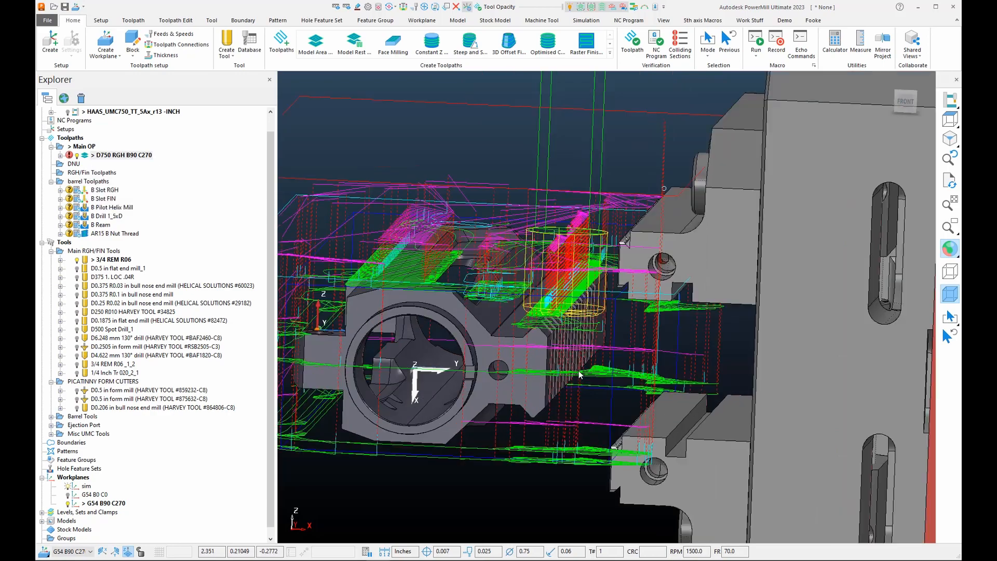
{"action": "middle_click_drag", "start_coordinate": [578, 370], "coordinate": [601, 369]}
{"action": "scroll", "coordinate": [601, 369], "scroll_direction": "down", "scroll_amount": 2}
{"action": "scroll", "coordinate": [766, 223], "scroll_direction": "up", "scroll_amount": 3}
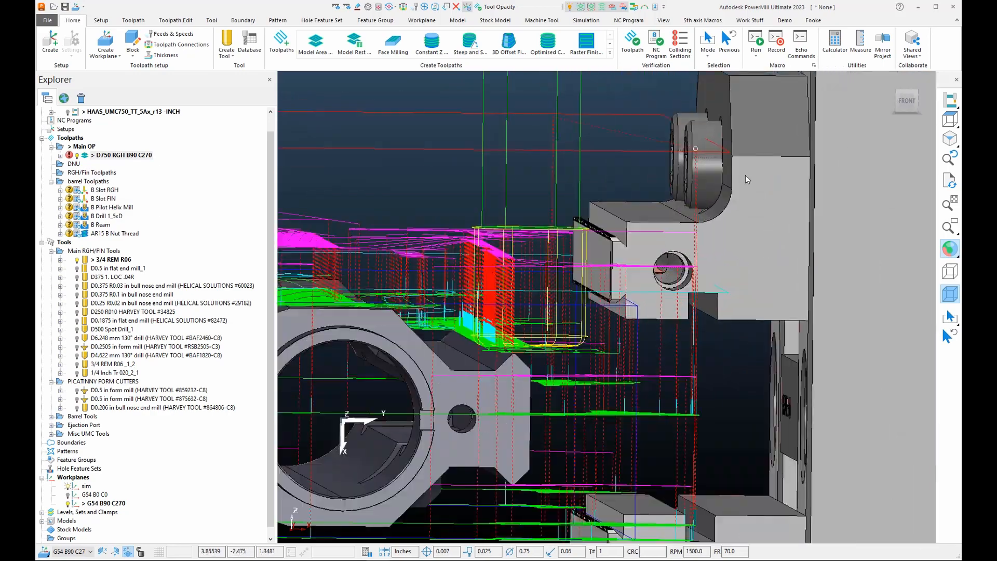
{"action": "right_click", "coordinate": [691, 152]}
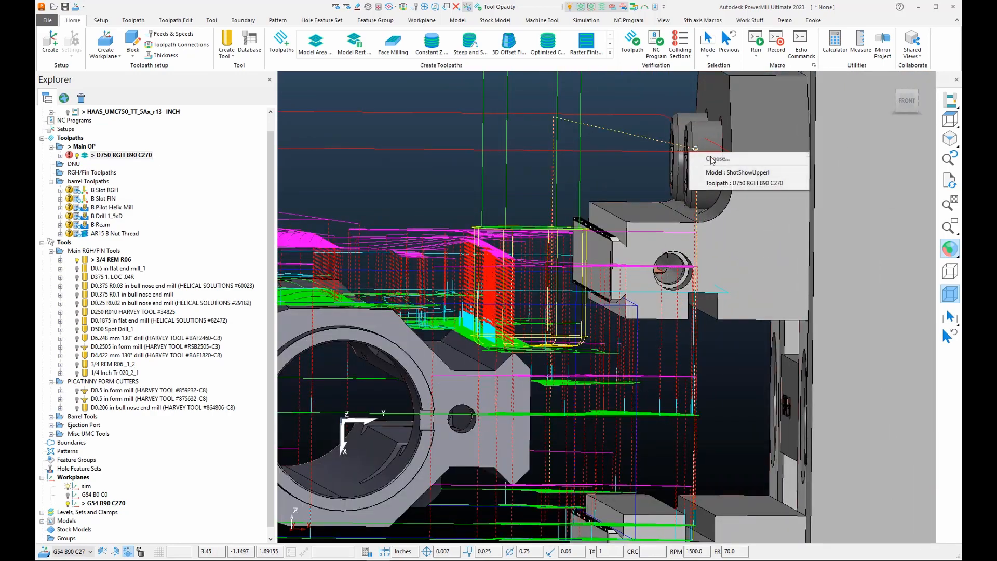
{"action": "left_click", "coordinate": [741, 182]}
{"action": "key", "text": "Escape"}
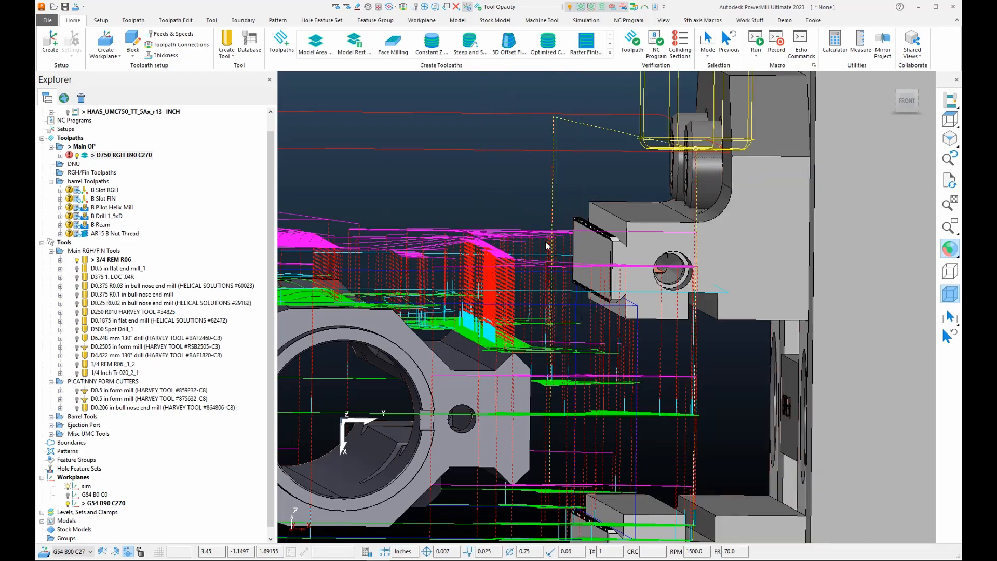
{"action": "scroll", "coordinate": [669, 271], "scroll_direction": "down", "scroll_amount": 2}
{"action": "middle_click_drag", "start_coordinate": [669, 271], "coordinate": [610, 293]}
- Set the toolpath connections' rapid clearance to 2 measured from the block and recalculate the safe area
{"action": "left_click", "coordinate": [81, 23]}
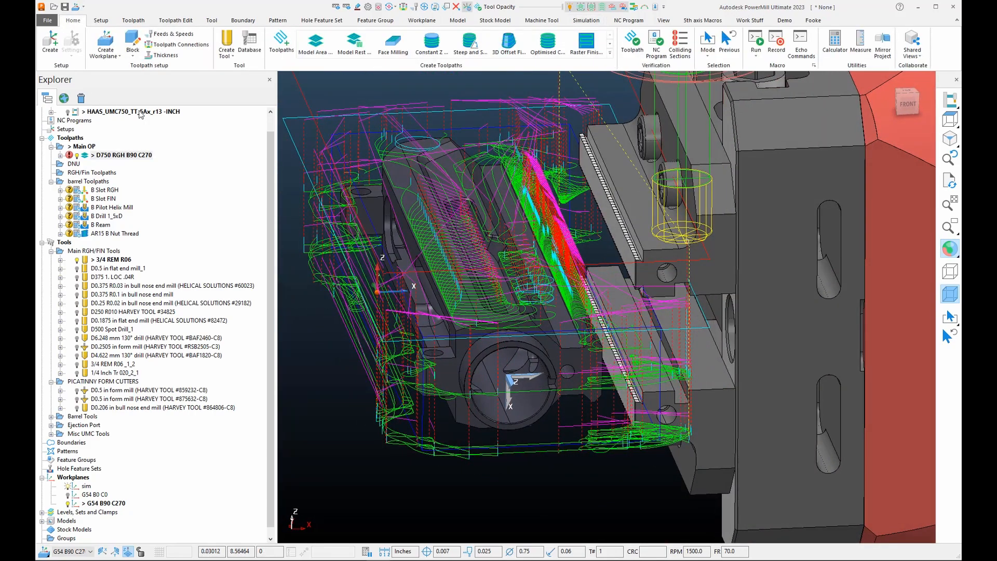
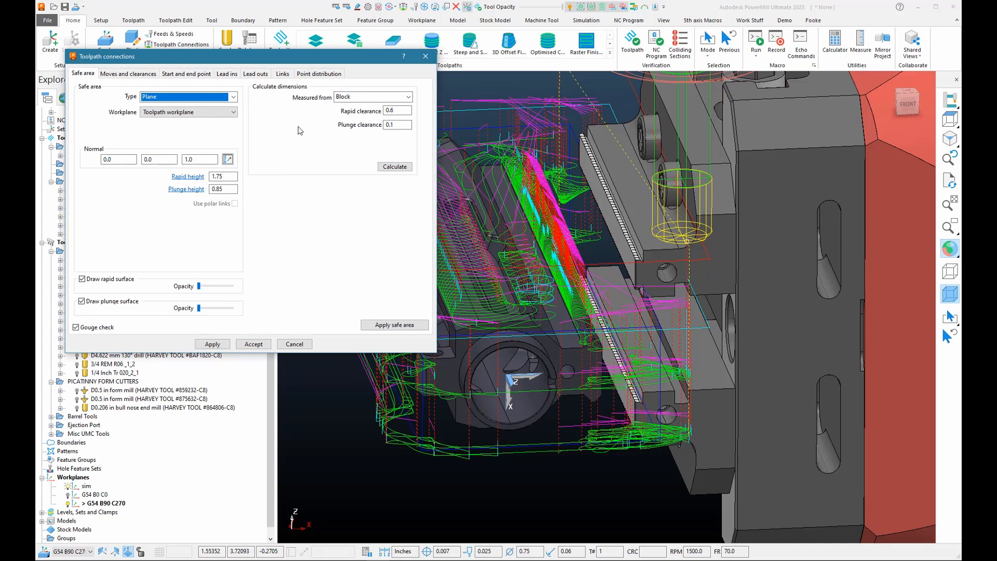
{"action": "left_click", "coordinate": [395, 111]}
{"action": "type", "text": "2"}
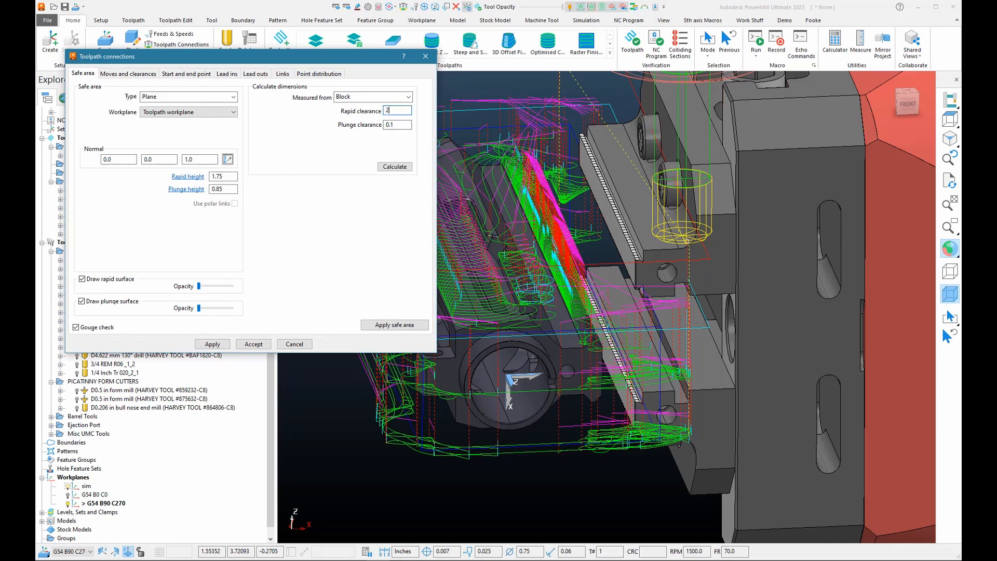
{"action": "left_click", "coordinate": [394, 166]}
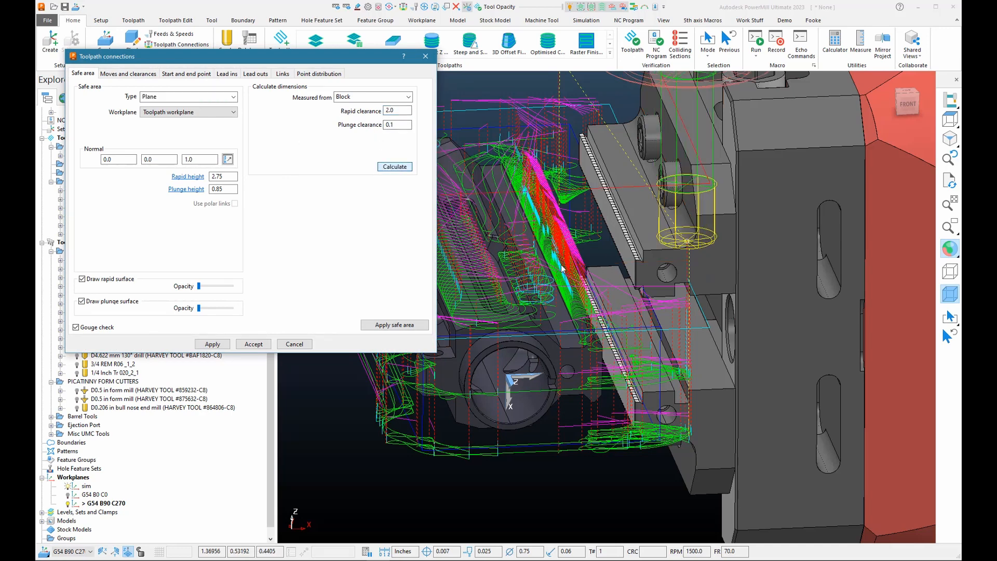
{"action": "scroll", "coordinate": [575, 297], "scroll_direction": "down", "scroll_amount": 3}
{"action": "scroll", "coordinate": [575, 298], "scroll_direction": "up", "scroll_amount": 2}
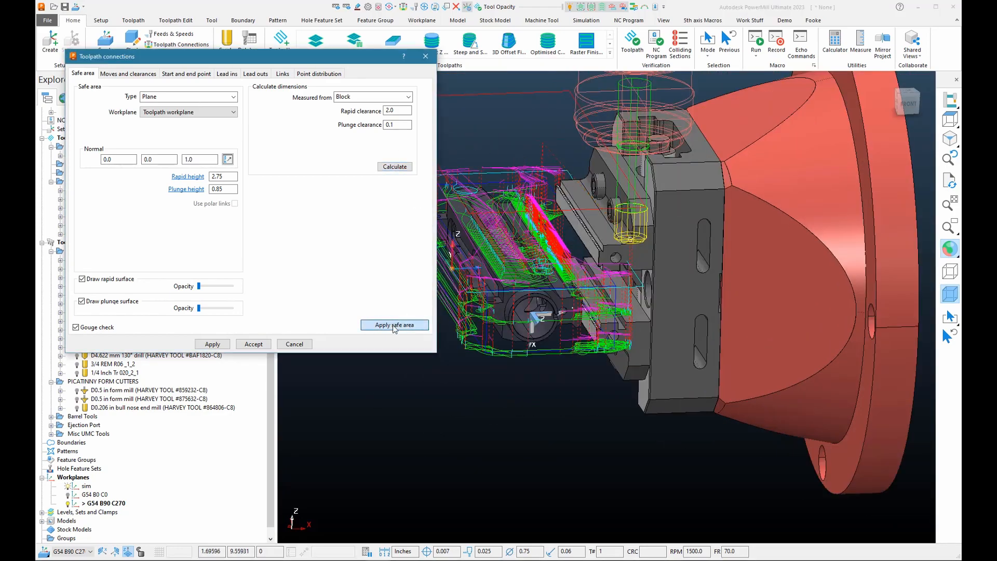
- Apply the safe area to the D750 RGH B90 C270 toolpath, check the rapid moves around the vise and accept the connections
{"action": "middle_click_drag", "start_coordinate": [571, 259], "coordinate": [540, 221]}
{"action": "double_click", "coordinate": [396, 110]}
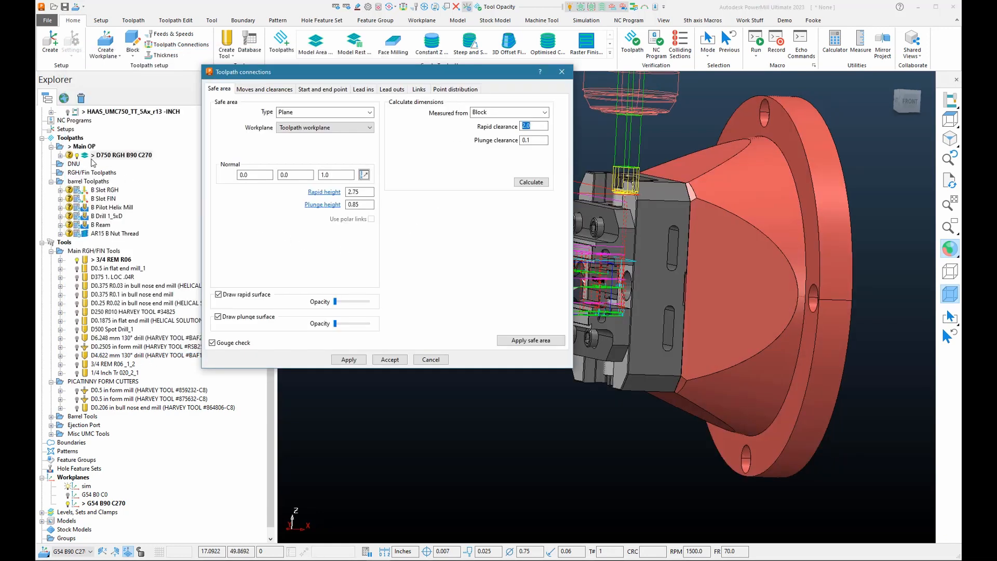
{"action": "left_click", "coordinate": [82, 157]}
{"action": "left_click_drag", "start_coordinate": [462, 72], "coordinate": [328, 65]}
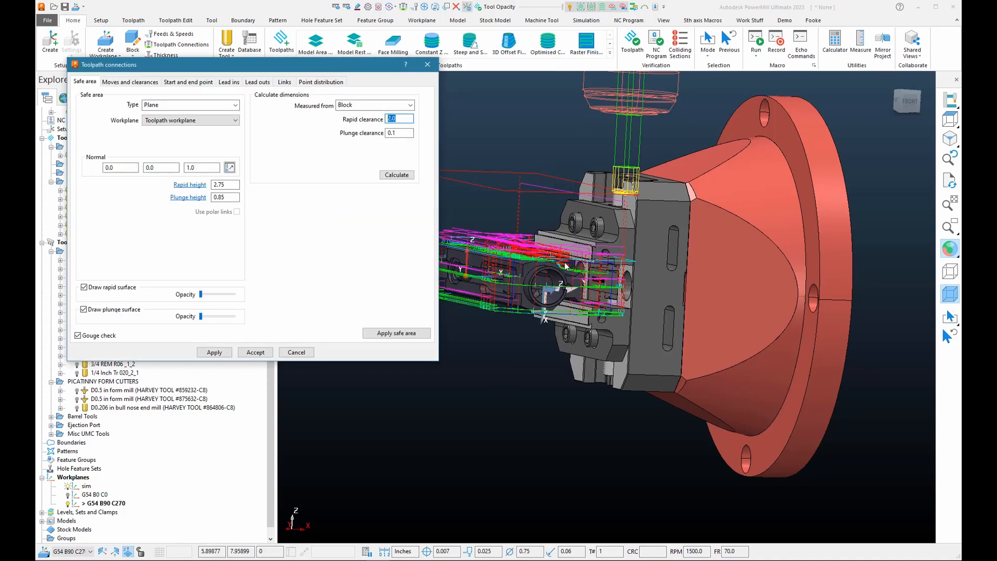
{"action": "scroll", "coordinate": [606, 269], "scroll_direction": "up", "scroll_amount": 2}
{"action": "middle_click_drag", "start_coordinate": [612, 265], "coordinate": [747, 369]}
{"action": "left_click", "coordinate": [260, 354]}
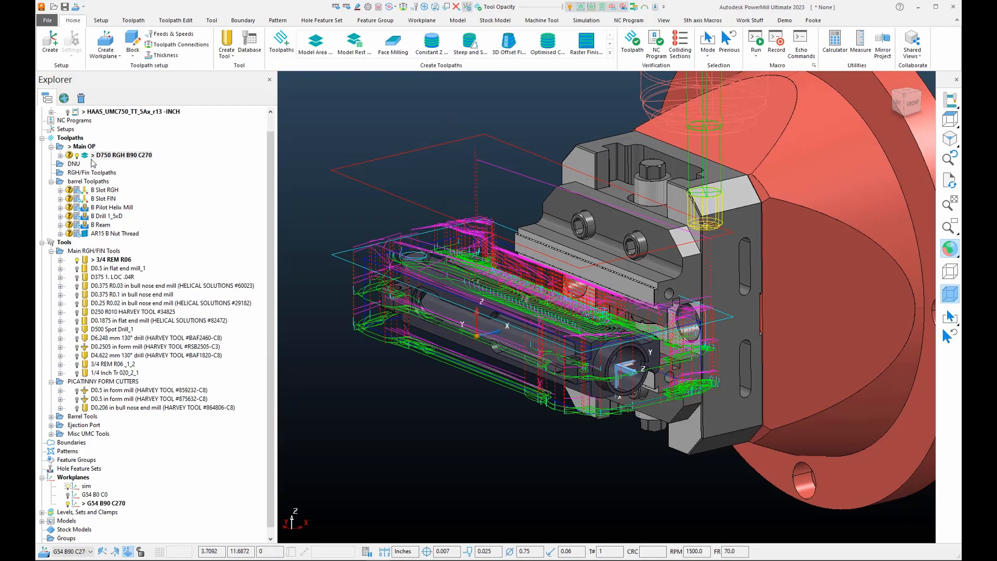
- Create a new stock model with a tolerance of 0.01 and a stepover of 0.015
{"action": "middle_click_drag", "start_coordinate": [540, 322], "coordinate": [491, 349]}
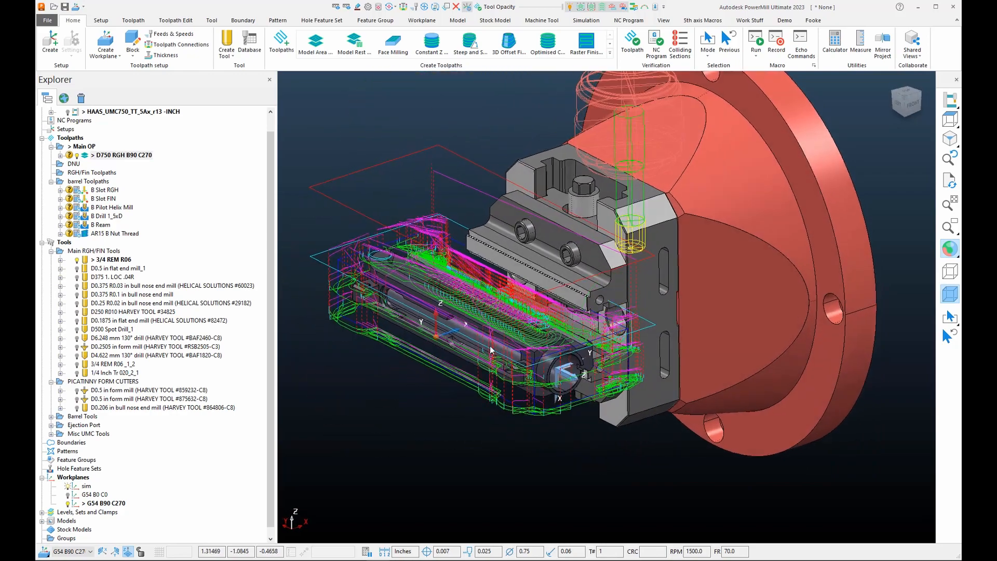
{"action": "left_click", "coordinate": [84, 155]}
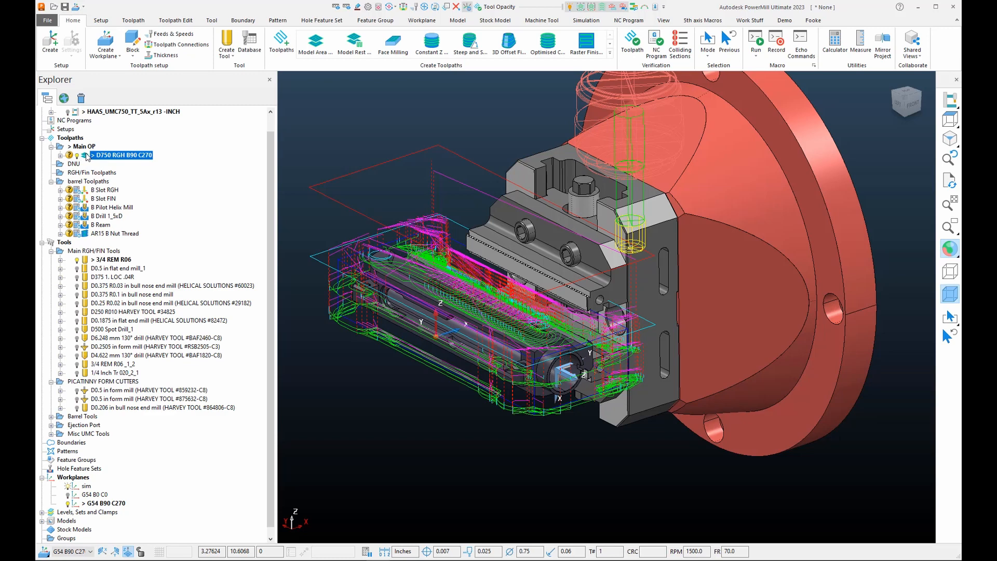
{"action": "scroll", "coordinate": [198, 370], "scroll_direction": "down", "scroll_amount": 1}
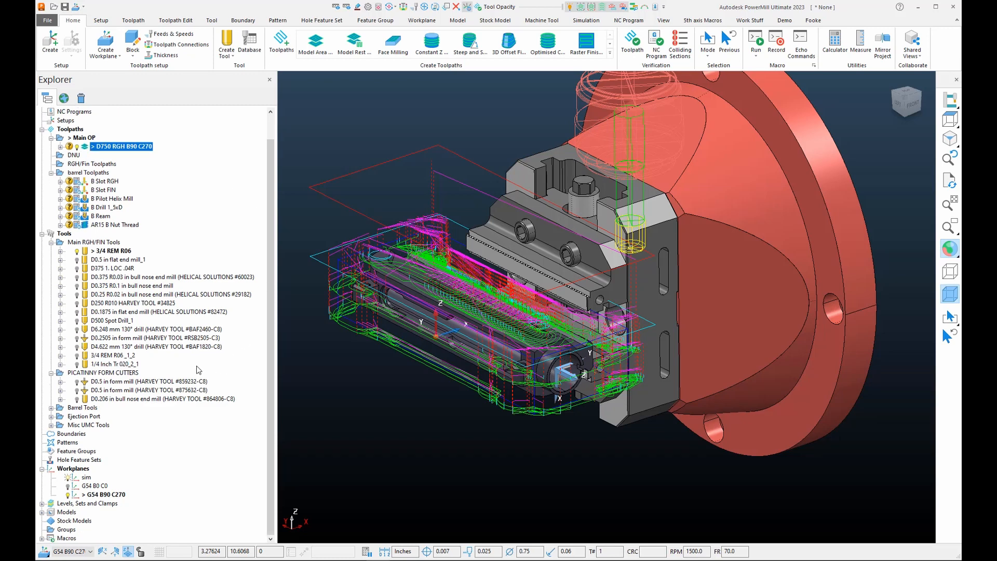
{"action": "right_click", "coordinate": [61, 521]}
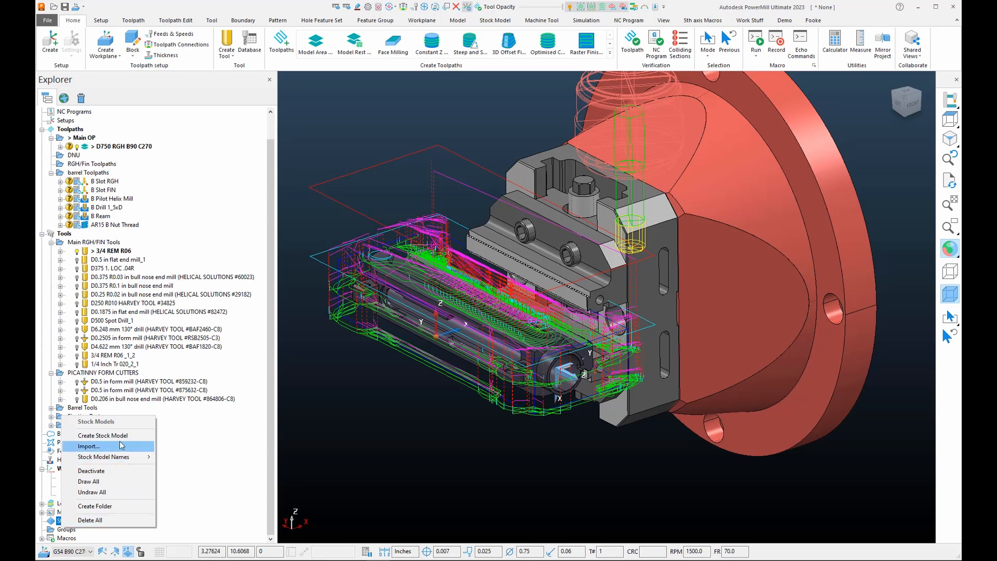
{"action": "left_click", "coordinate": [102, 436]}
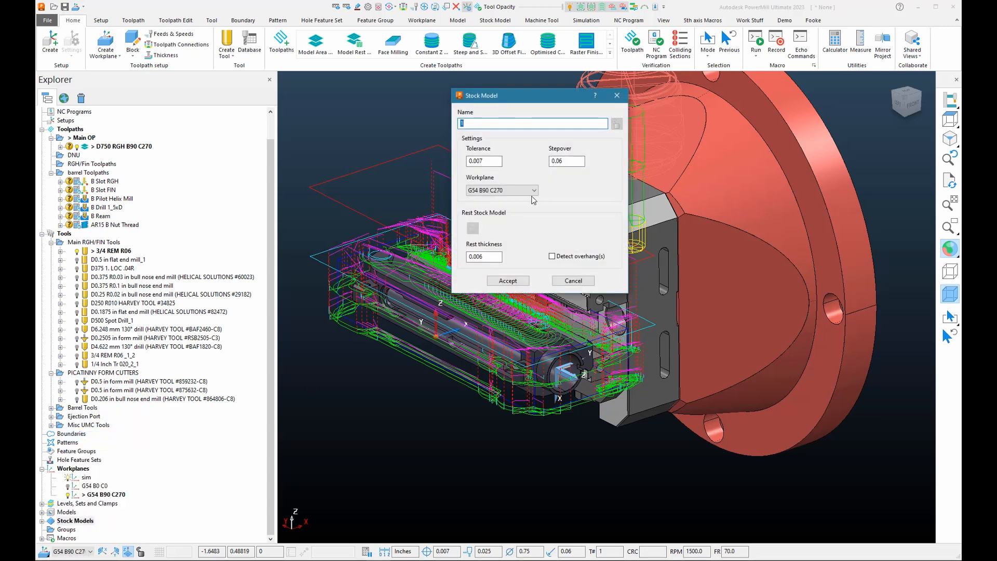
{"action": "left_click", "coordinate": [497, 160]}
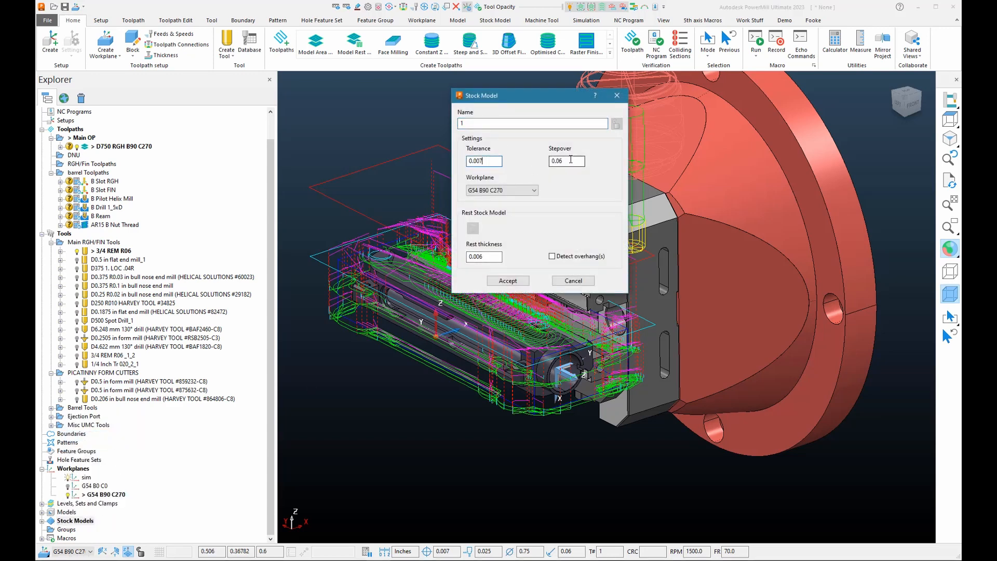
{"action": "left_click_drag", "start_coordinate": [484, 161], "coordinate": [468, 162]}
{"action": "type", "text": ".0"}
{"action": "key", "text": "Tab"}
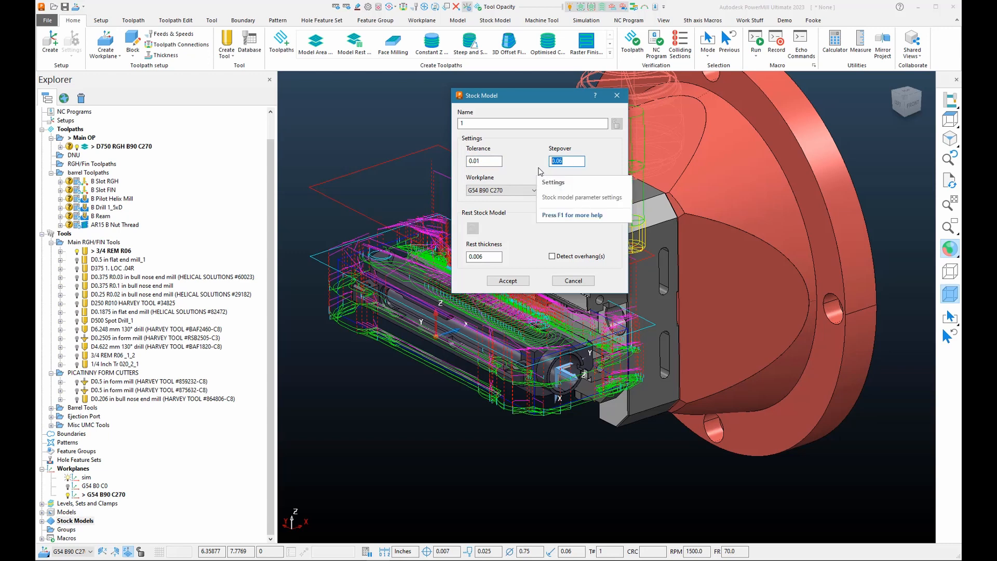
{"action": "type", "text": ".0"}
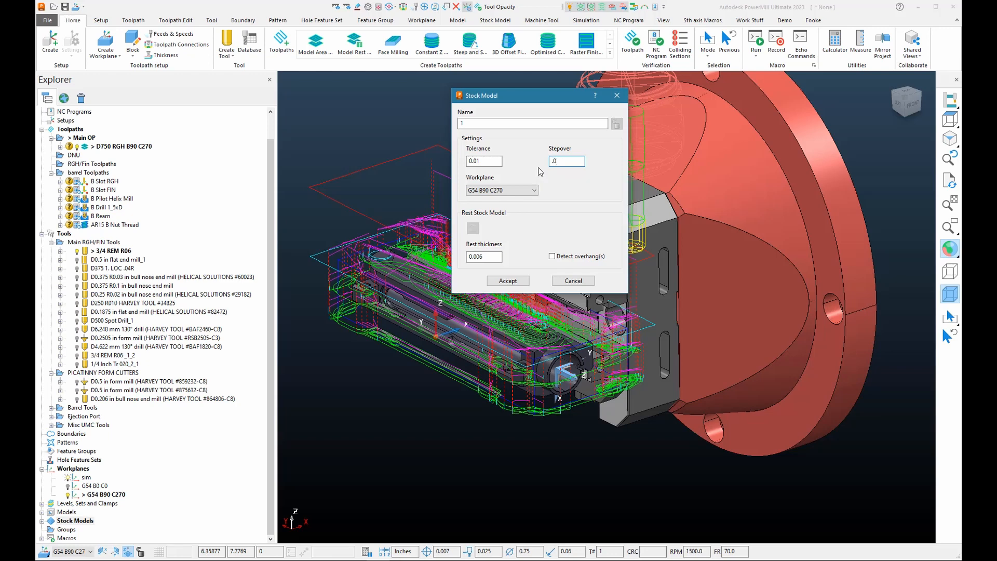
{"action": "type", "text": "15"}
{"action": "key", "text": "Return"}
- Assign workplane G54 B0 C0 to the stock model and accept its settings
{"action": "left_click", "coordinate": [533, 190]}
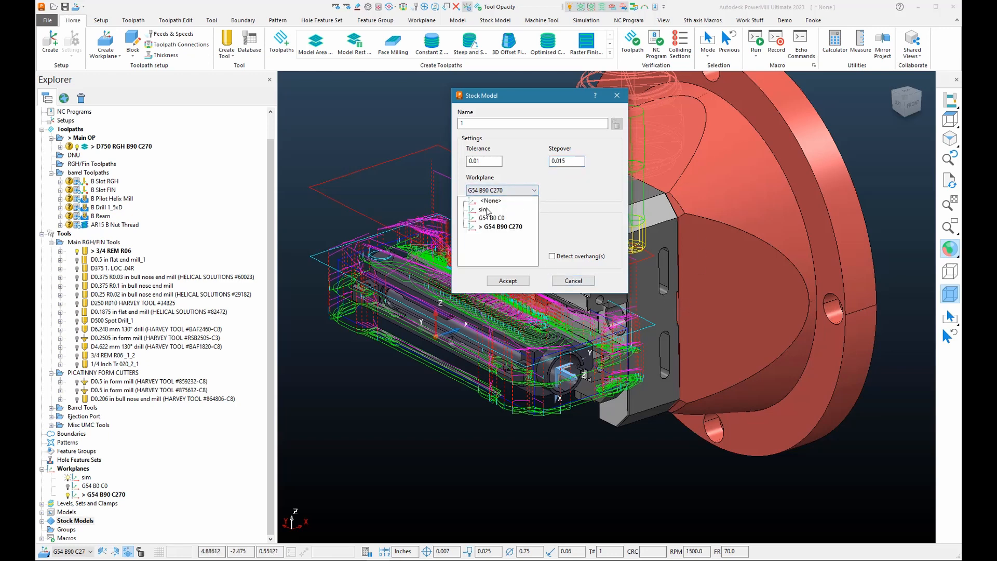
{"action": "left_click", "coordinate": [487, 210]}
{"action": "left_click", "coordinate": [502, 192]}
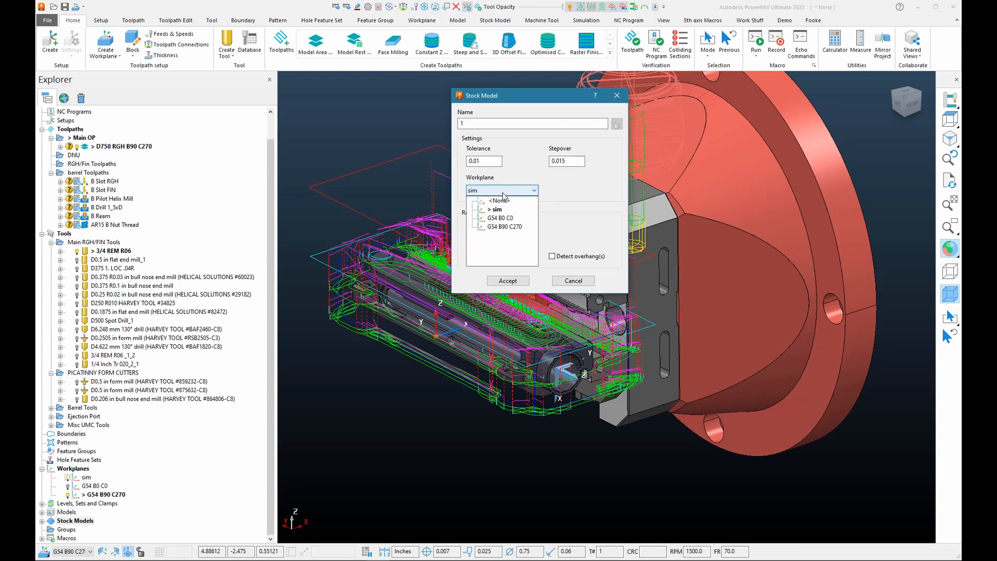
{"action": "left_click", "coordinate": [496, 218]}
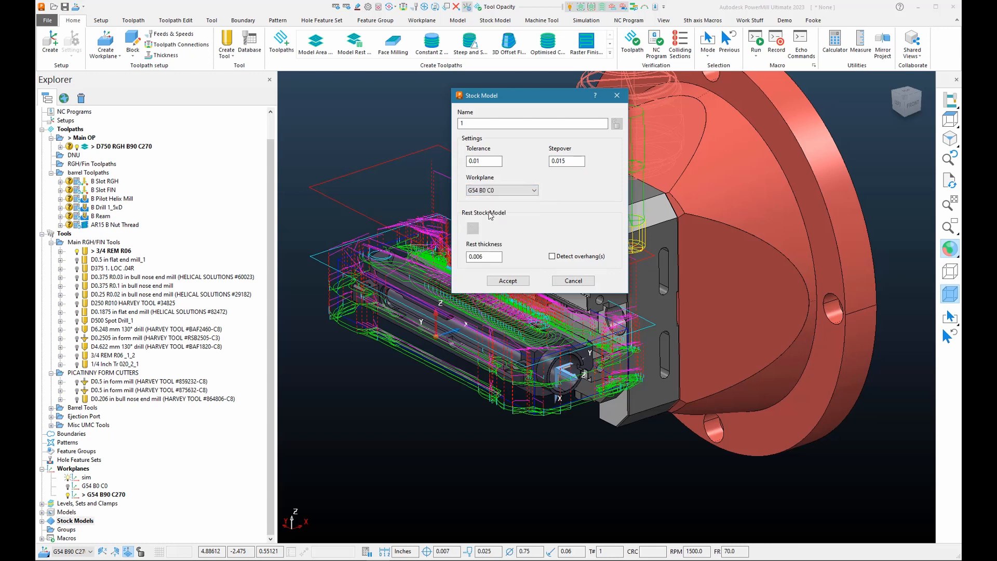
{"action": "left_click", "coordinate": [508, 281]}
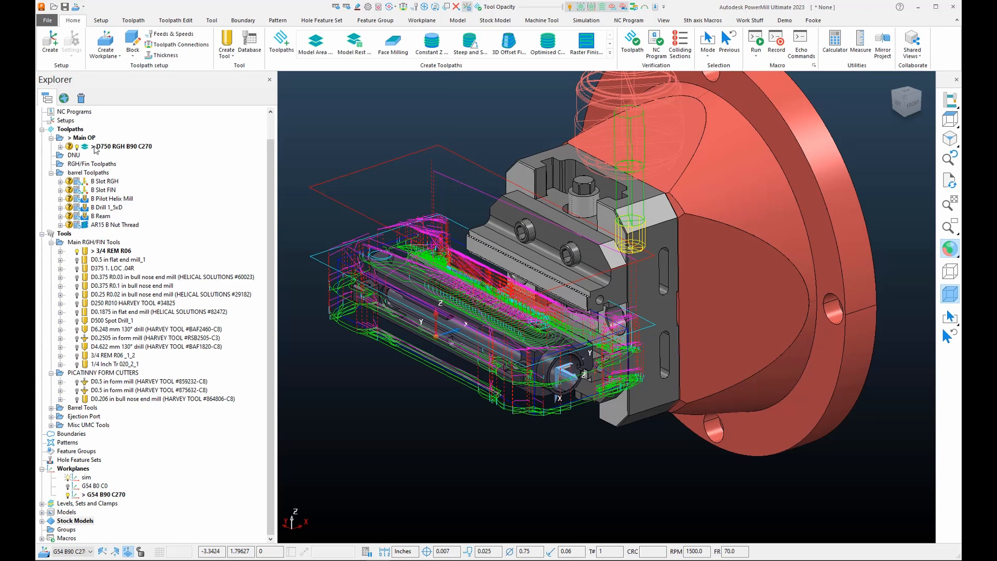
- Add the D750 RGH B90 C270 toolpath to the stock model and calculate the stock from that toolpath's entry
{"action": "right_click", "coordinate": [96, 147]}
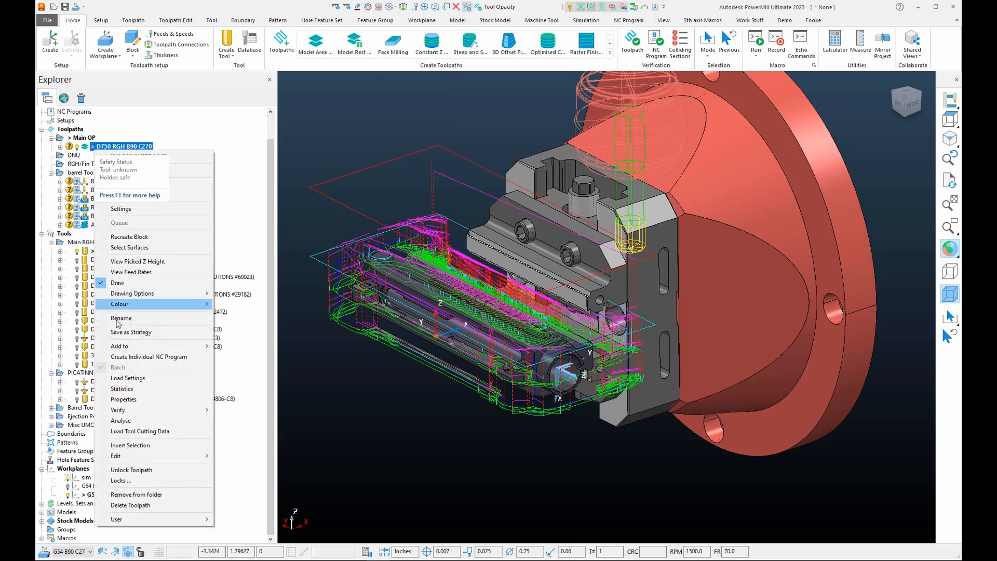
{"action": "mouse_move", "coordinate": [190, 346]}
{"action": "left_click", "coordinate": [234, 346]}
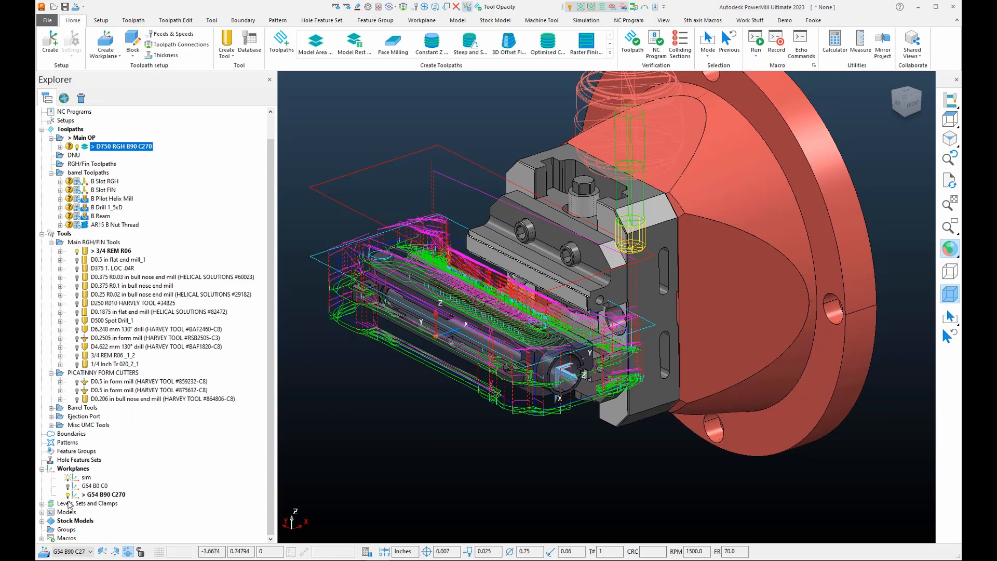
{"action": "left_click", "coordinate": [42, 520]}
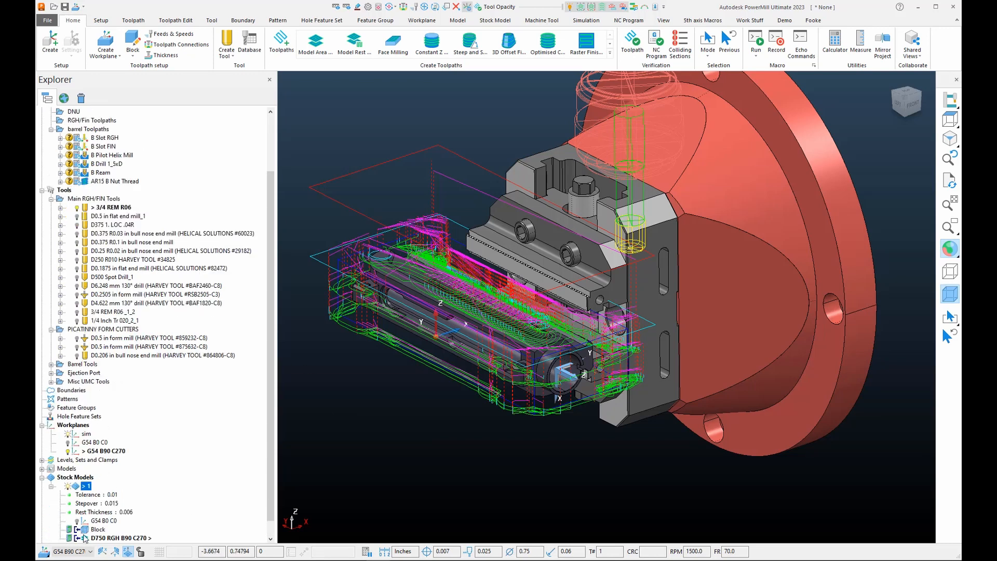
{"action": "left_click", "coordinate": [87, 538]}
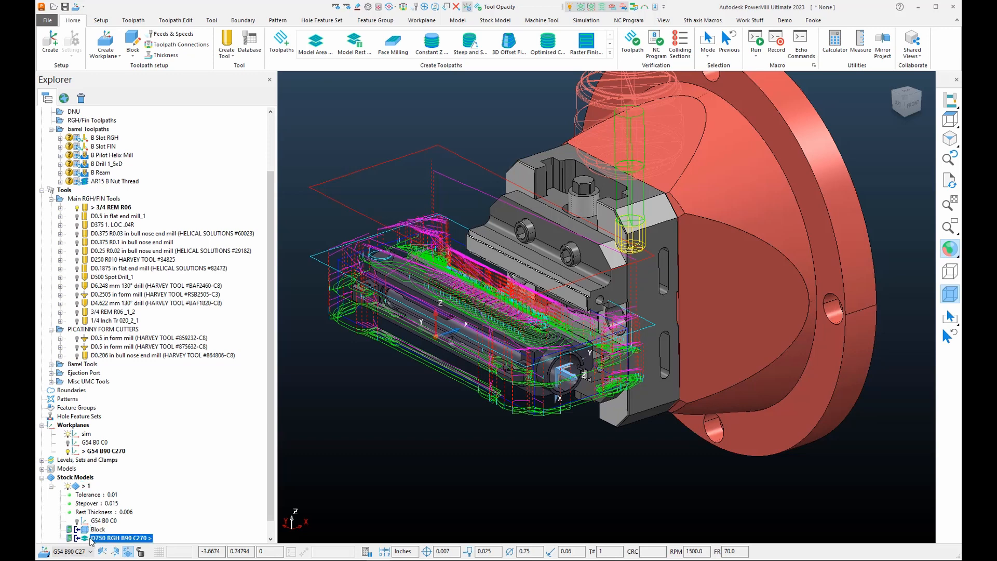
{"action": "right_click", "coordinate": [89, 538]}
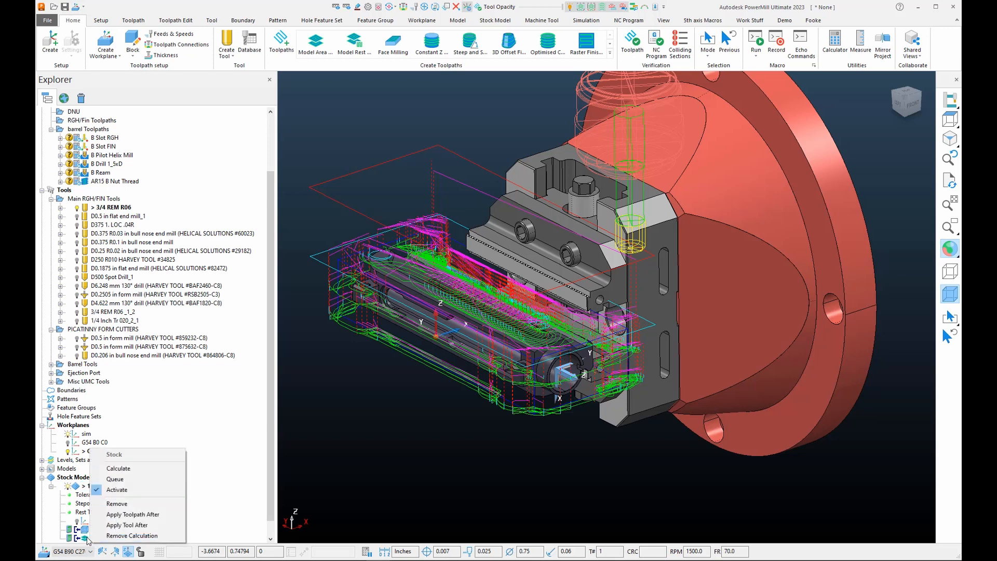
{"action": "left_click", "coordinate": [118, 467]}
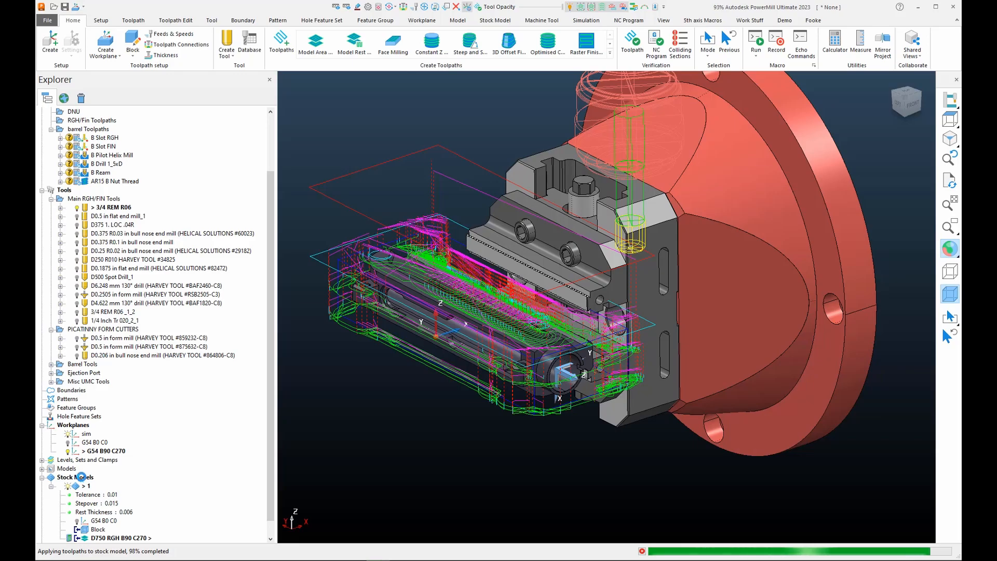
- Hide the D750 RGH B90 C270 toolpath and examine the remaining stock around the receiver and its end near the vise jaws
{"action": "scroll", "coordinate": [546, 319], "scroll_direction": "up", "scroll_amount": 3}
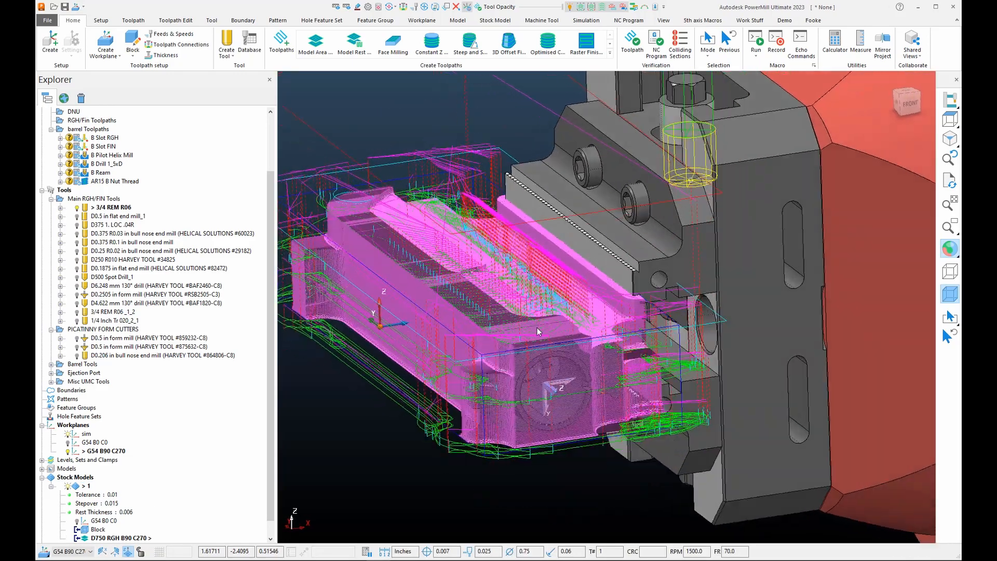
{"action": "mouse_move", "coordinate": [536, 327]}
{"action": "middle_mouse_down"}
{"action": "mouse_move", "coordinate": [449, 283]}
{"action": "mouse_move", "coordinate": [424, 283]}
{"action": "mouse_move", "coordinate": [527, 329]}
{"action": "middle_mouse_up"}
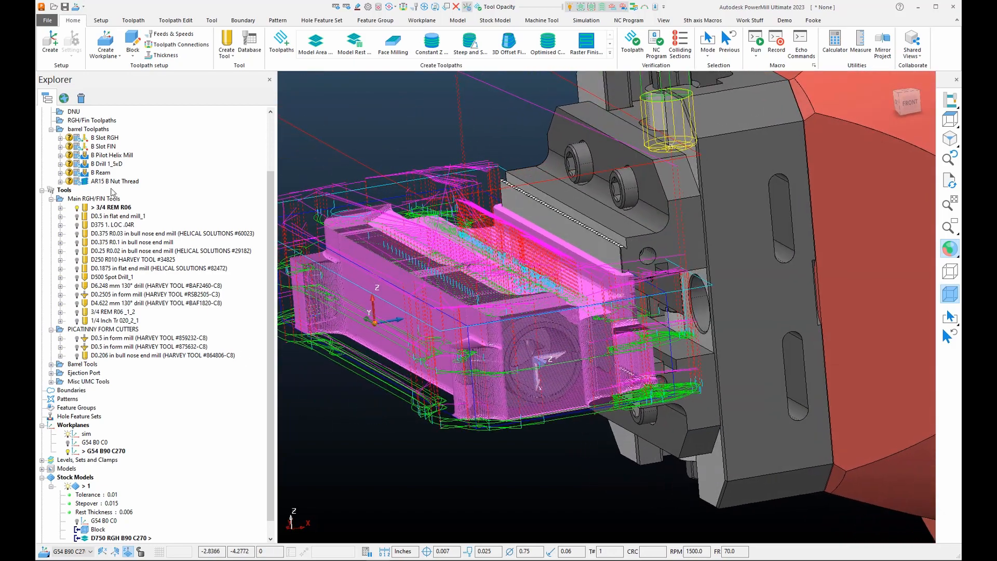
{"action": "scroll", "coordinate": [144, 196], "scroll_direction": "up", "scroll_amount": 3}
{"action": "left_click", "coordinate": [77, 172]}
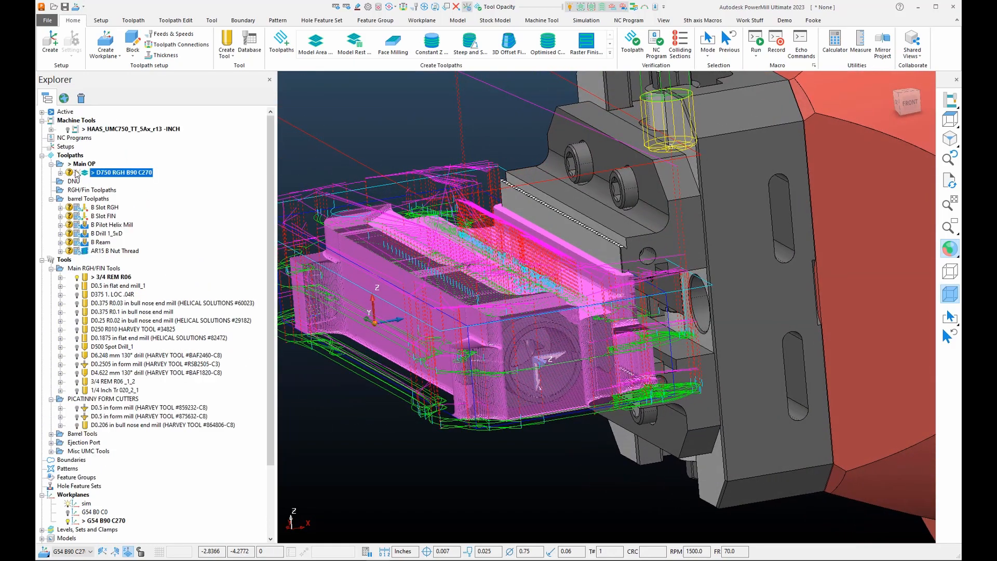
{"action": "scroll", "coordinate": [524, 288], "scroll_direction": "up", "scroll_amount": 2}
{"action": "middle_click_drag", "start_coordinate": [558, 395], "coordinate": [584, 373]}
{"action": "scroll", "coordinate": [694, 396], "scroll_direction": "up", "scroll_amount": 3}
{"action": "middle_click_drag", "start_coordinate": [694, 396], "coordinate": [462, 350]}
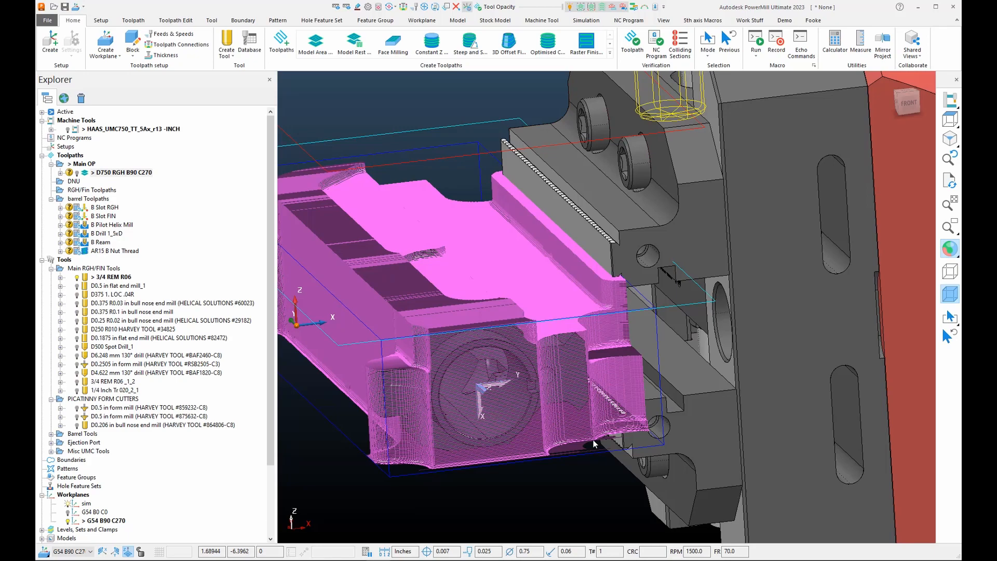
{"action": "scroll", "coordinate": [675, 426], "scroll_direction": "up", "scroll_amount": 5}
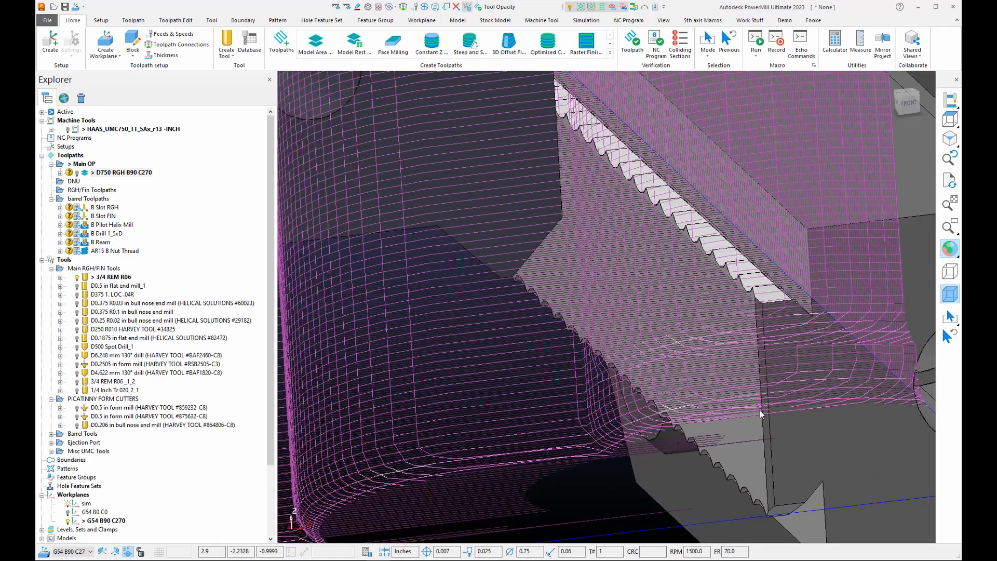
- Inspect the remaining stock around the receiver and the vise jaws from several angles
{"action": "scroll", "coordinate": [447, 459], "scroll_direction": "down", "scroll_amount": 6}
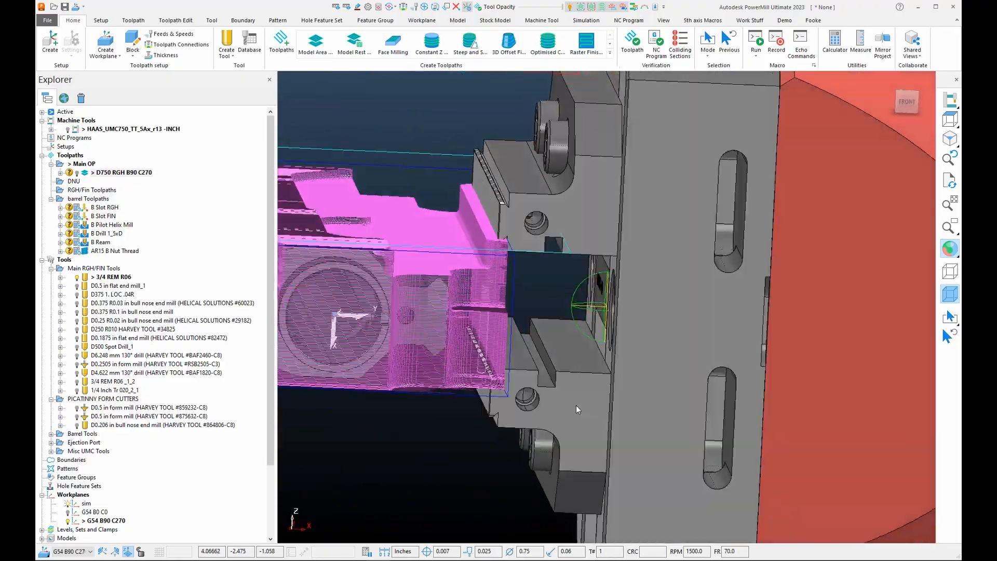
{"action": "scroll", "coordinate": [571, 401], "scroll_direction": "down", "scroll_amount": 2}
{"action": "middle_click_drag", "start_coordinate": [568, 394], "coordinate": [746, 453]}
{"action": "scroll", "coordinate": [746, 454], "scroll_direction": "up", "scroll_amount": 2}
{"action": "scroll", "coordinate": [746, 453], "scroll_direction": "up", "scroll_amount": 2}
{"action": "middle_click_drag", "start_coordinate": [456, 324], "coordinate": [645, 381]}
{"action": "scroll", "coordinate": [645, 385], "scroll_direction": "down", "scroll_amount": 3}
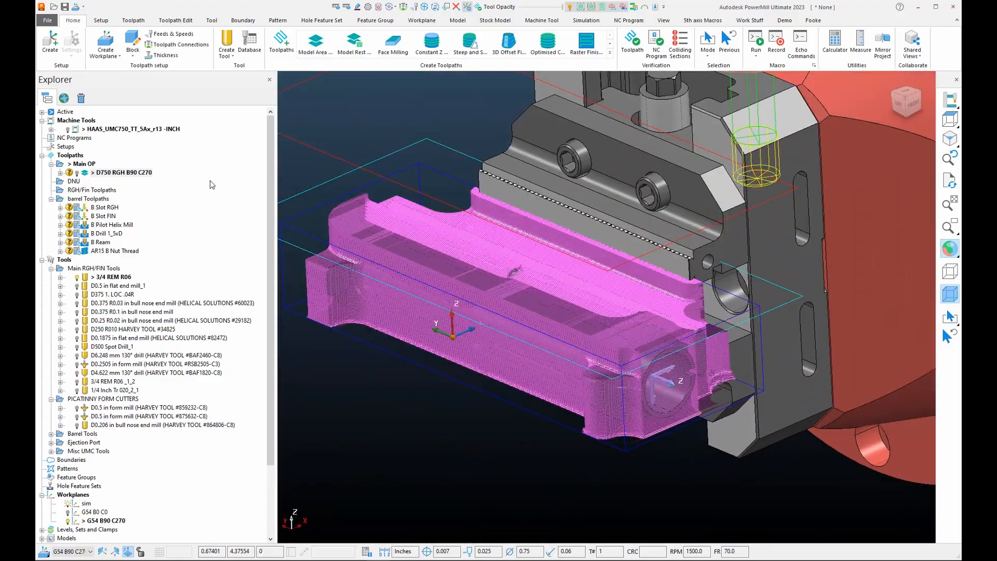
- Open the D750 RGH B90 C270 toolpath's block settings and make the toolpath editable for recalculation
{"action": "right_click", "coordinate": [89, 175]}
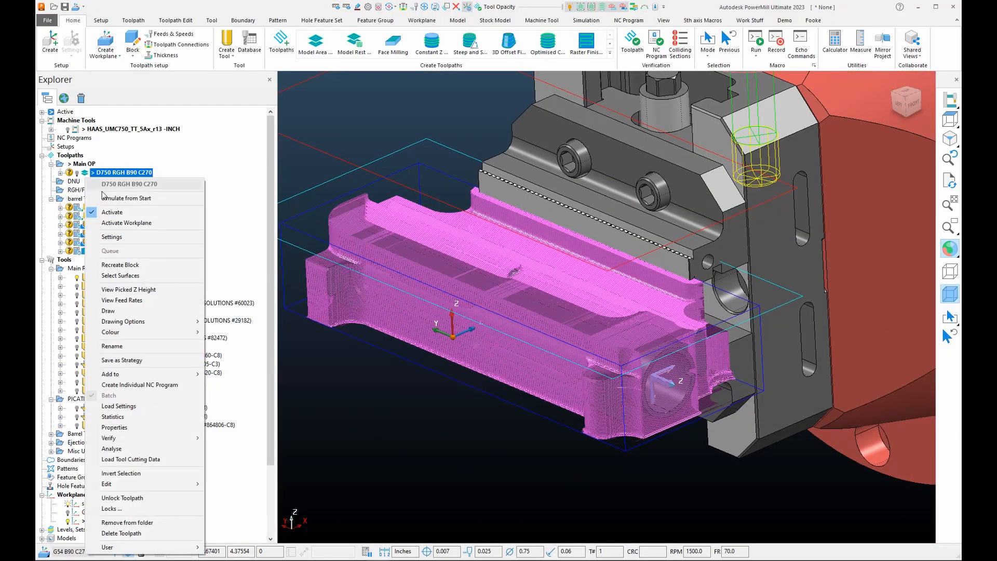
{"action": "left_click", "coordinate": [92, 185]}
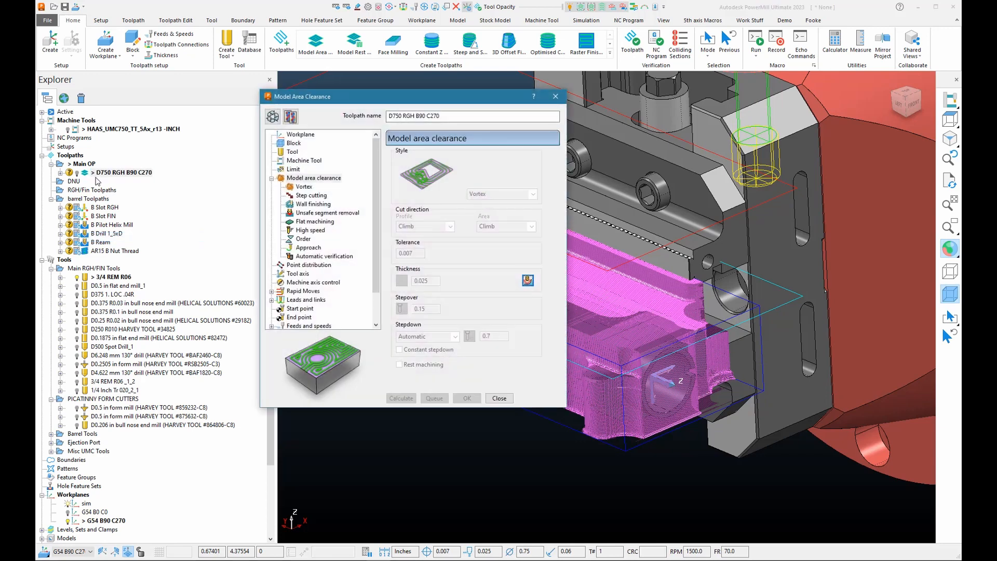
{"action": "left_click", "coordinate": [294, 144]}
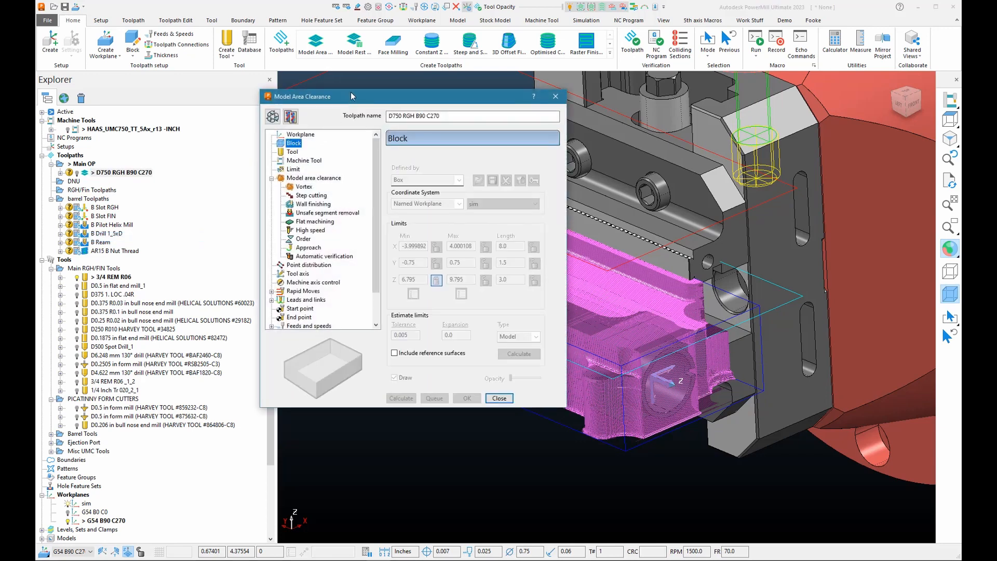
{"action": "left_click_drag", "start_coordinate": [351, 96], "coordinate": [265, 102]}
{"action": "left_click", "coordinate": [188, 121]}
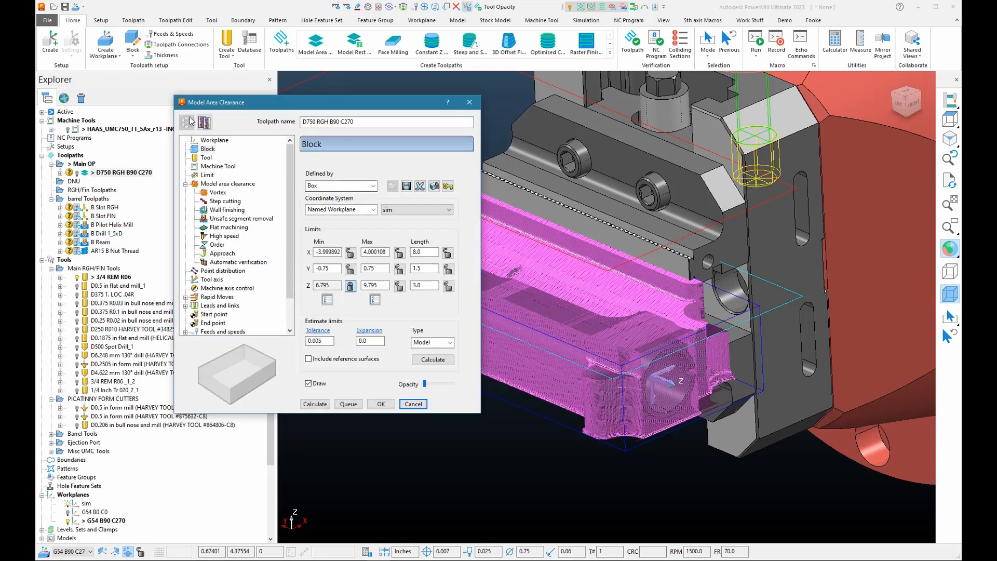
- Release the block's minimum Z lock, lock maximum Y at 0.75 and set the Y length to 1.53
{"action": "left_click", "coordinate": [349, 288]}
{"action": "left_click", "coordinate": [399, 271]}
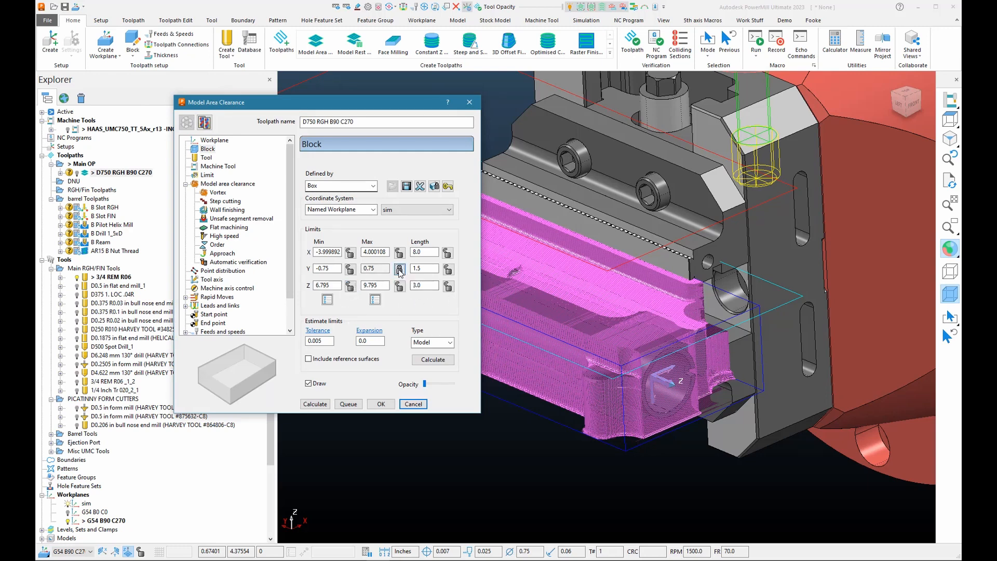
{"action": "left_click", "coordinate": [429, 270]}
{"action": "left_click", "coordinate": [400, 269]}
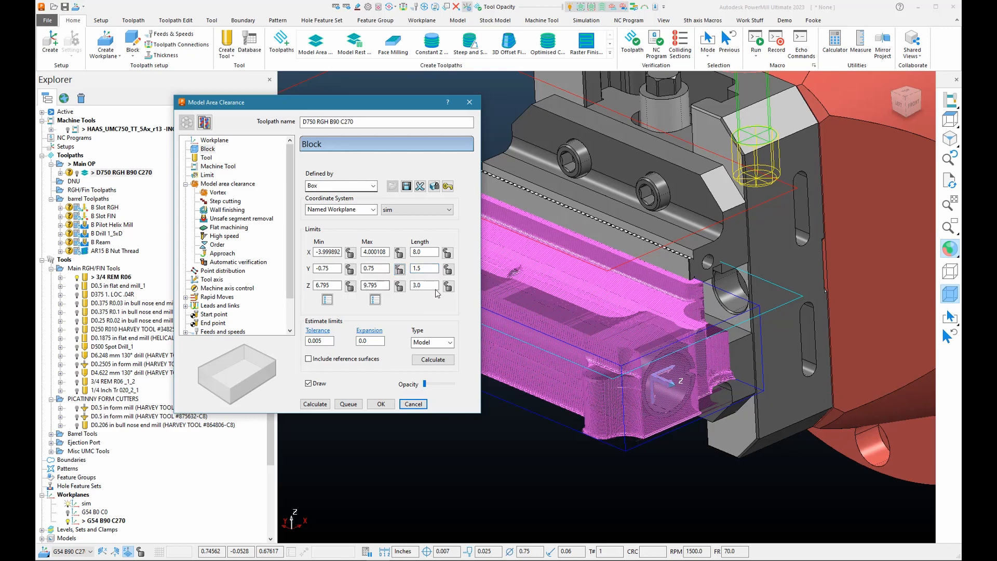
{"action": "left_click", "coordinate": [382, 268]}
{"action": "left_click", "coordinate": [399, 269]}
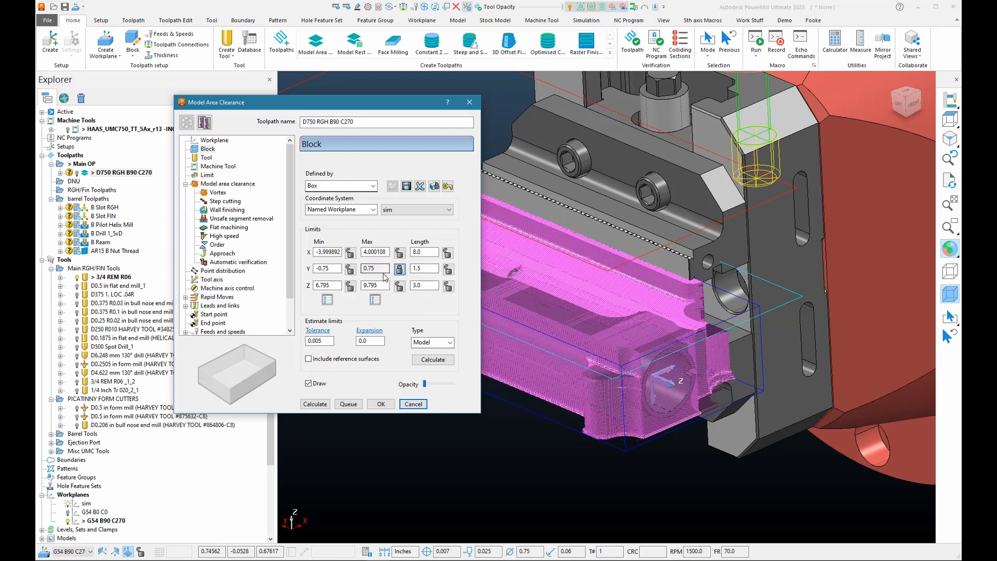
{"action": "left_click", "coordinate": [431, 270]}
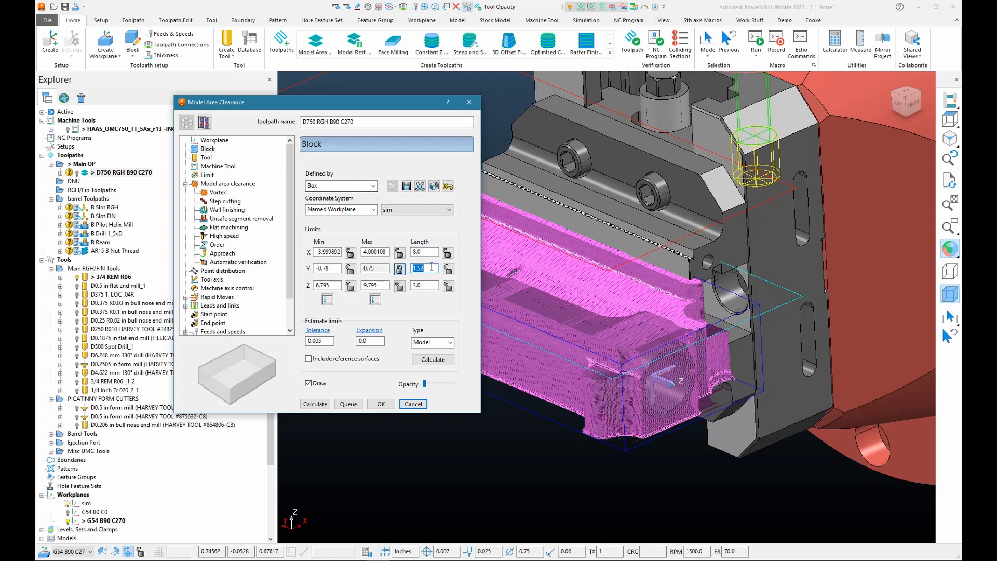
- Check the block in front view, then set its Y limits to -0.75 minimum and 0.78 maximum, with maximum Y locked and length 1.53
{"action": "scroll", "coordinate": [649, 322], "scroll_direction": "down", "scroll_amount": 3}
{"action": "middle_click_drag", "start_coordinate": [649, 322], "coordinate": [589, 291]}
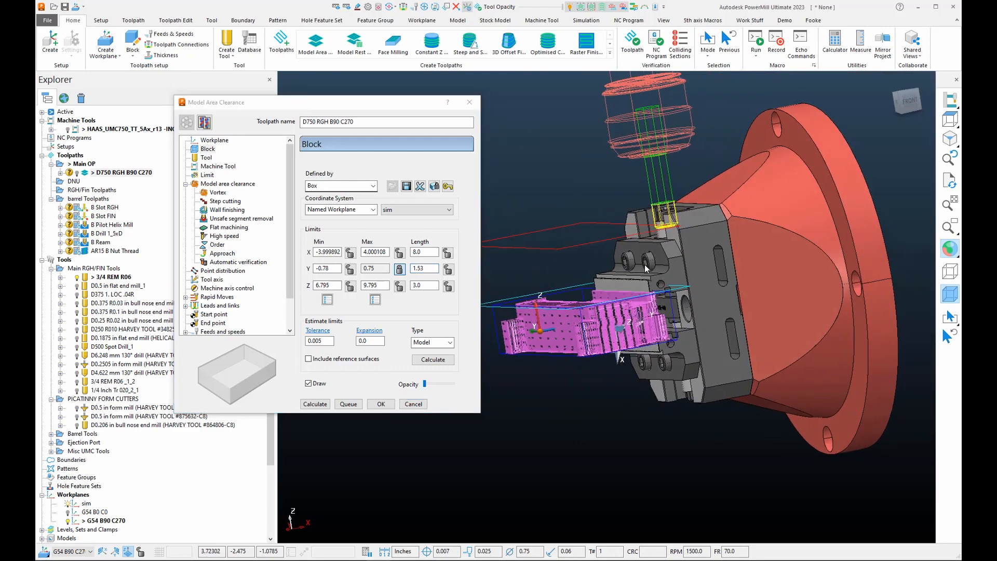
{"action": "left_click", "coordinate": [912, 100]}
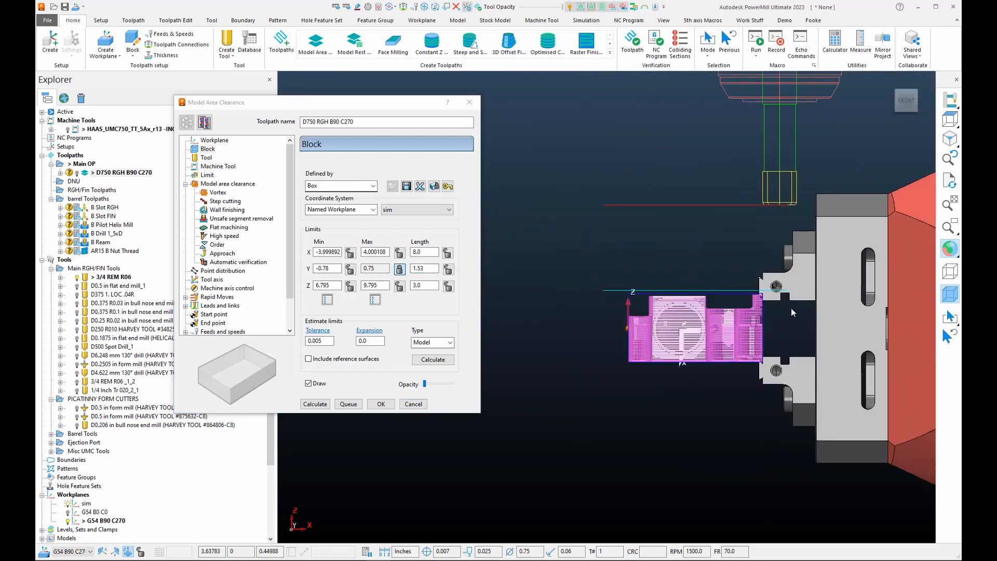
{"action": "scroll", "coordinate": [748, 321], "scroll_direction": "up", "scroll_amount": 10}
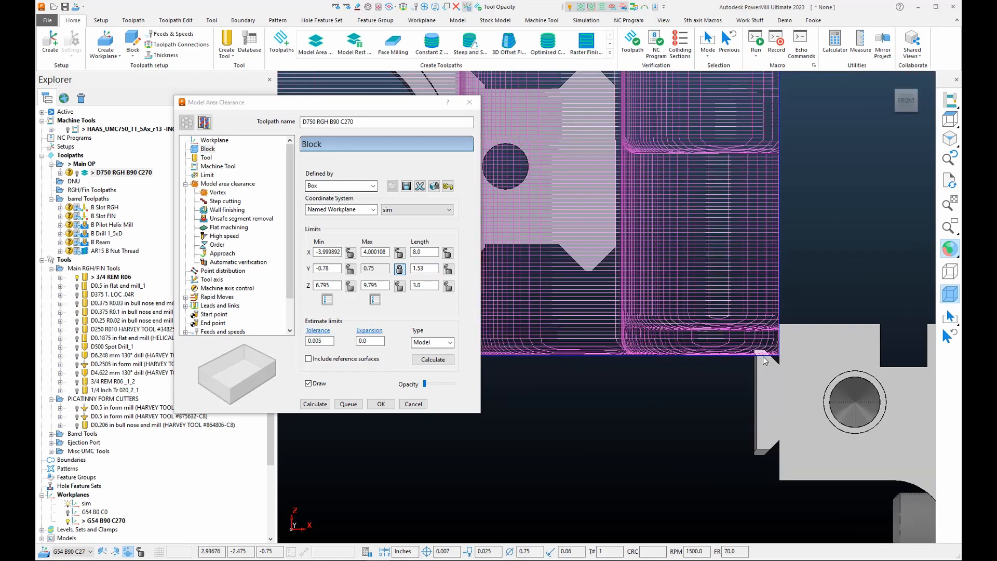
{"action": "scroll", "coordinate": [762, 358], "scroll_direction": "down", "scroll_amount": 5}
{"action": "scroll", "coordinate": [755, 239], "scroll_direction": "up", "scroll_amount": 4}
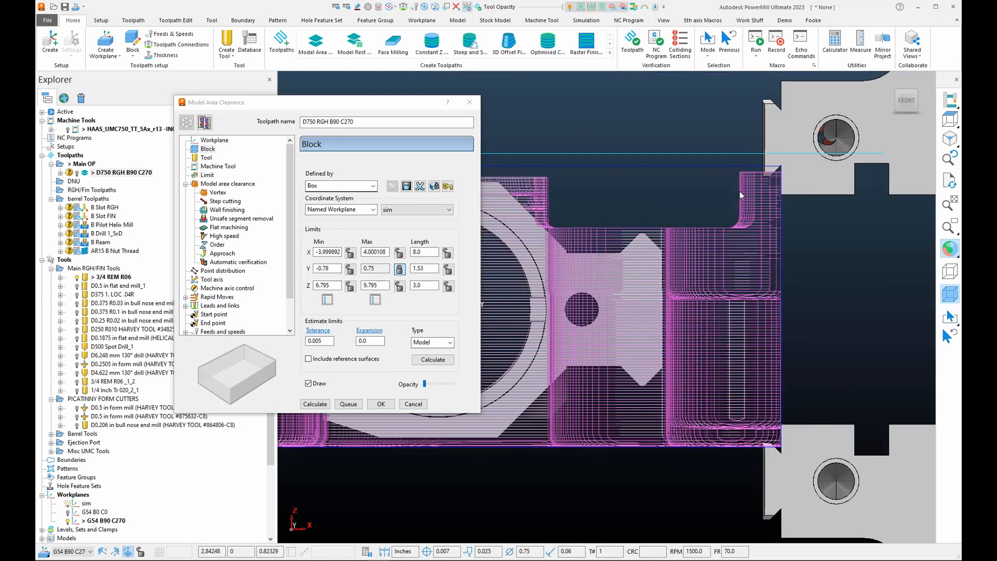
{"action": "left_click", "coordinate": [399, 273]}
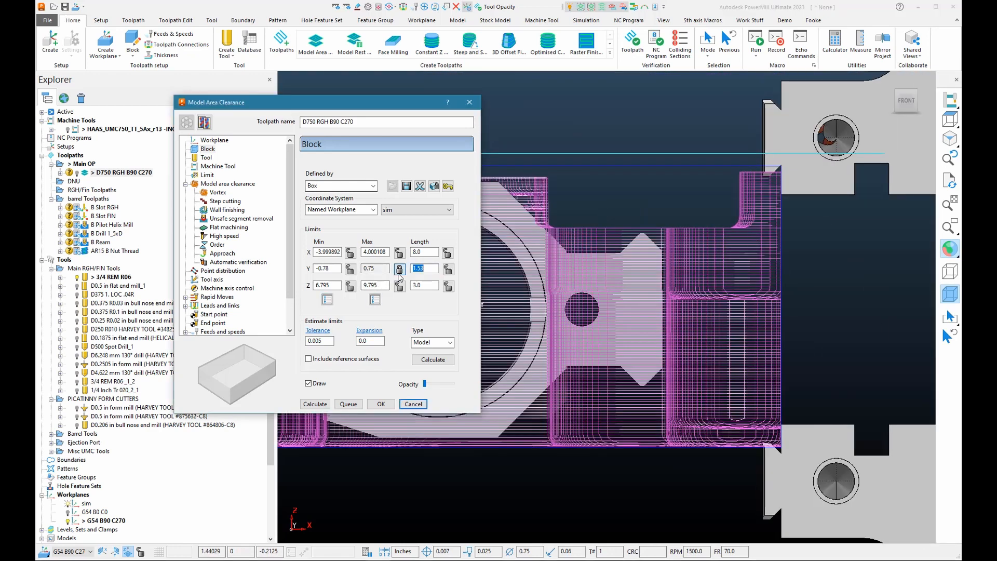
{"action": "left_click", "coordinate": [399, 271]}
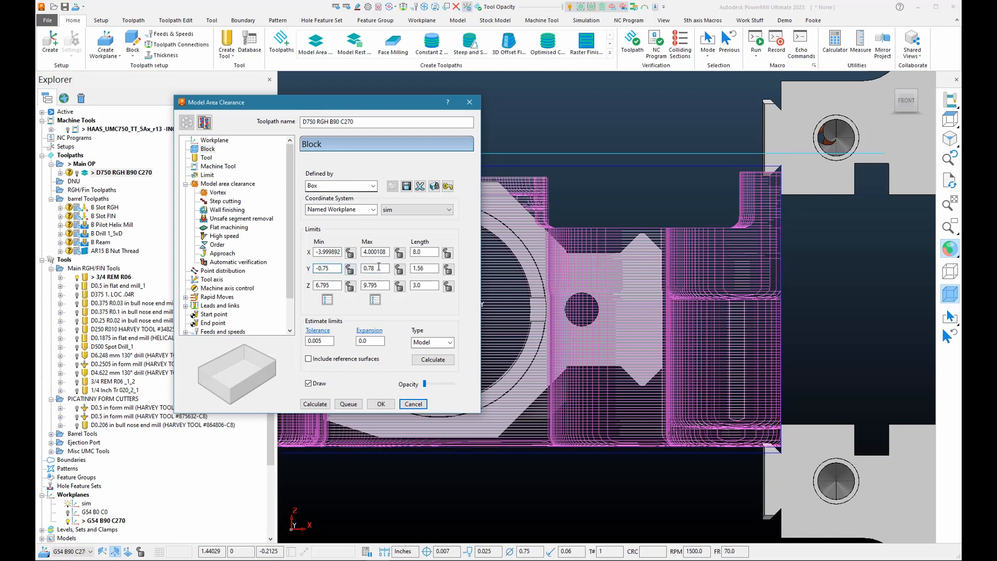
{"action": "left_click", "coordinate": [398, 269]}
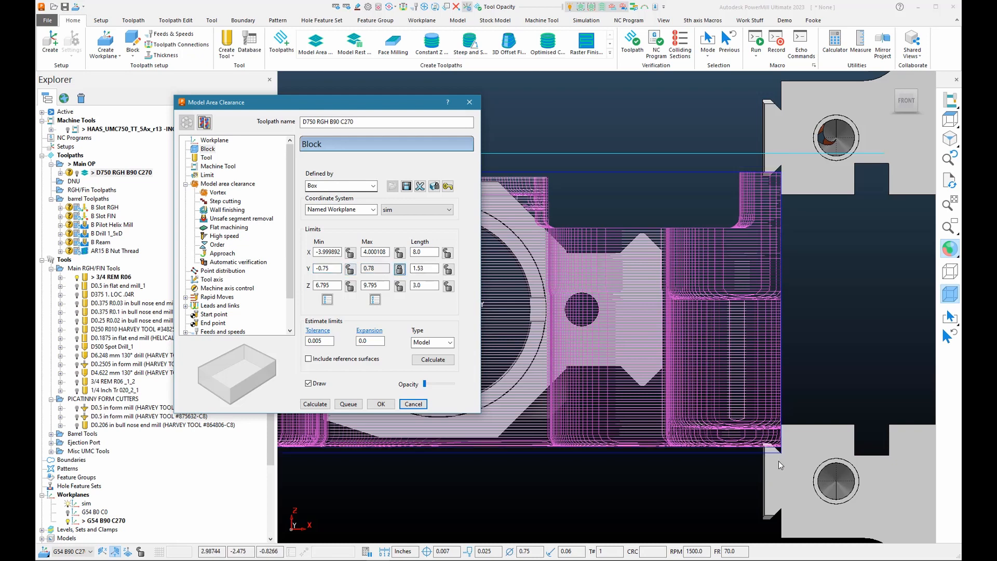
- Recalculate the D750 RGH B90 C270 toolpath with the edited block and select it in the toolpath list
{"action": "left_click", "coordinate": [759, 450]}
{"action": "left_click", "coordinate": [315, 404]}
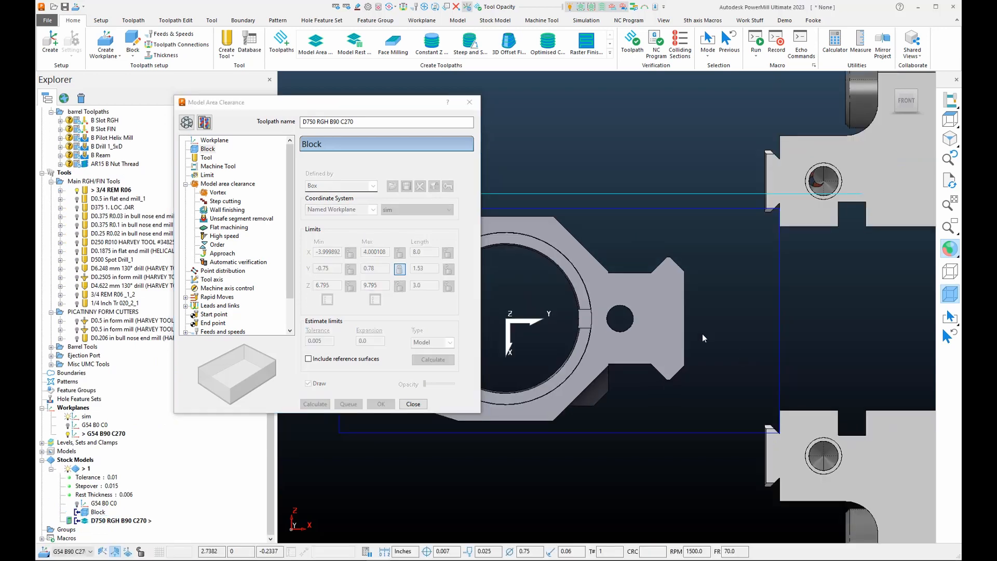
{"action": "scroll", "coordinate": [90, 211], "scroll_direction": "up", "scroll_amount": 3}
{"action": "left_click", "coordinate": [89, 175]}
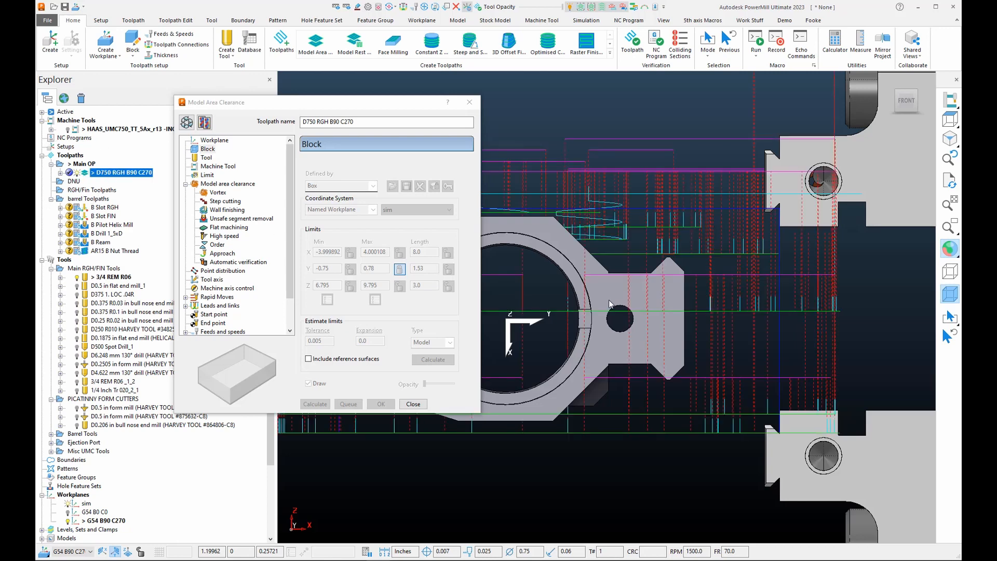
- Recalculate the stock model from its D750 RGH B90 C270 entry and inspect the remaining stock near the vise jaws
{"action": "scroll", "coordinate": [811, 108], "scroll_direction": "down", "scroll_amount": 3}
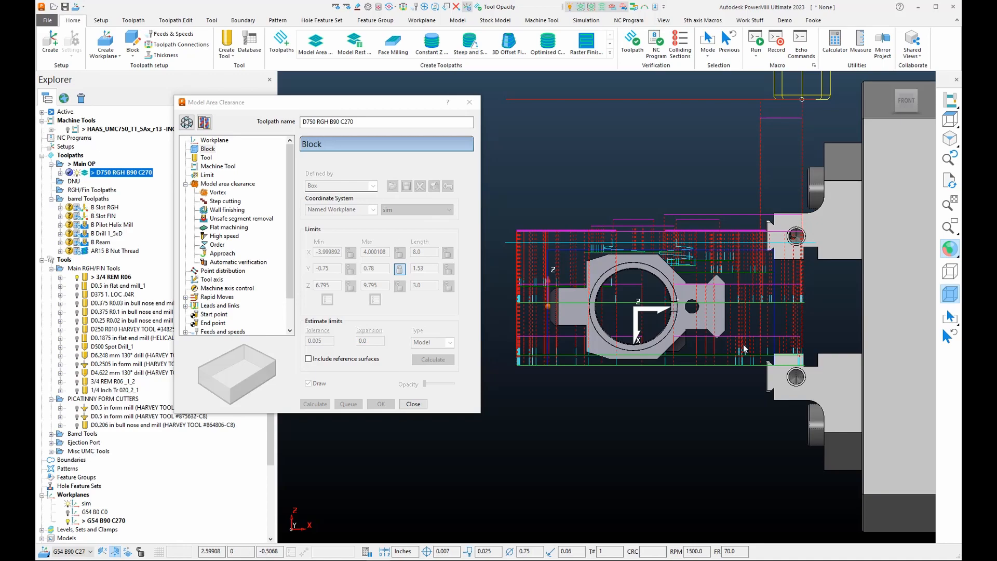
{"action": "middle_click_drag", "start_coordinate": [743, 344], "coordinate": [732, 379]}
{"action": "scroll", "coordinate": [125, 514], "scroll_direction": "down", "scroll_amount": 3}
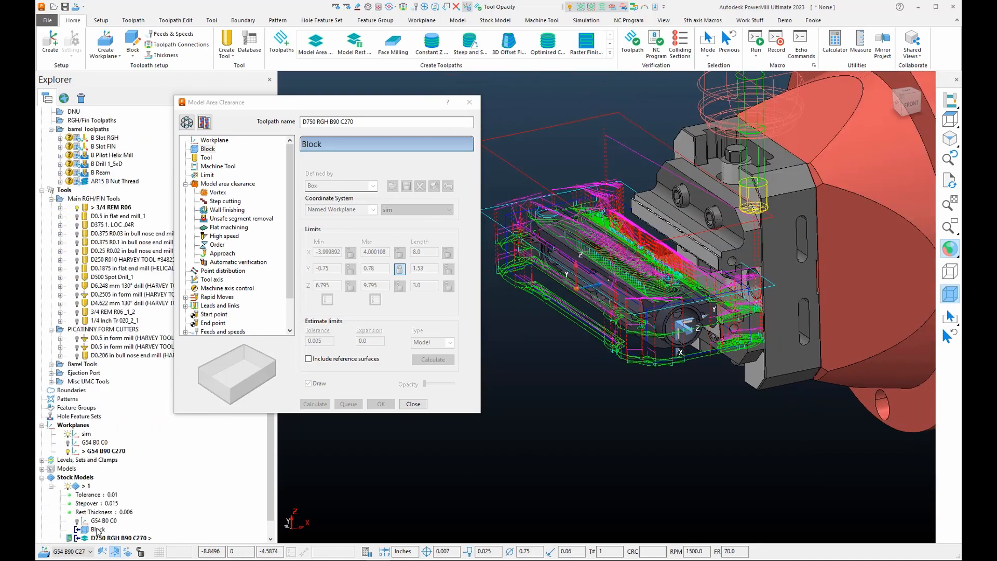
{"action": "right_click", "coordinate": [93, 540]}
{"action": "left_click", "coordinate": [106, 467]}
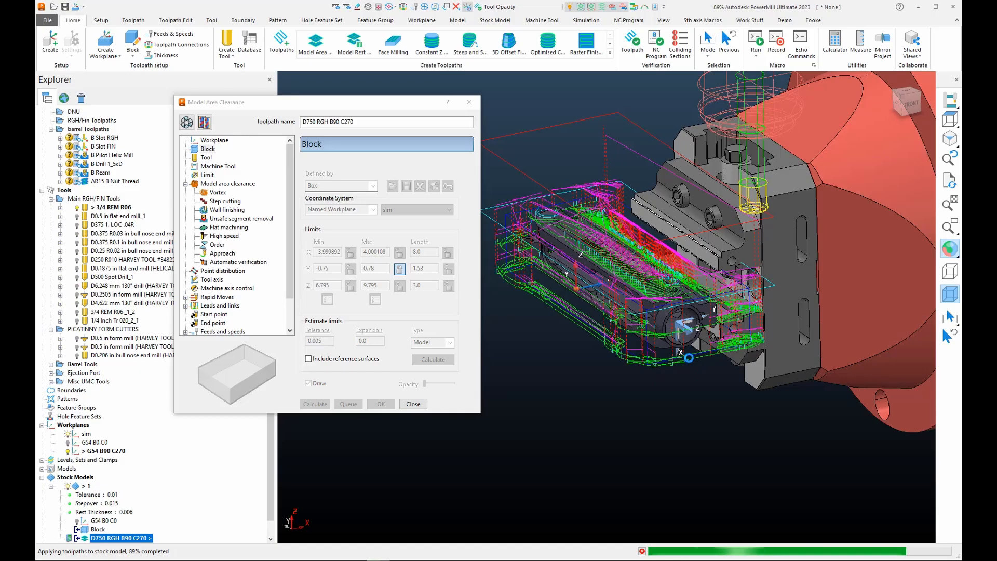
{"action": "scroll", "coordinate": [722, 329], "scroll_direction": "up", "scroll_amount": 6}
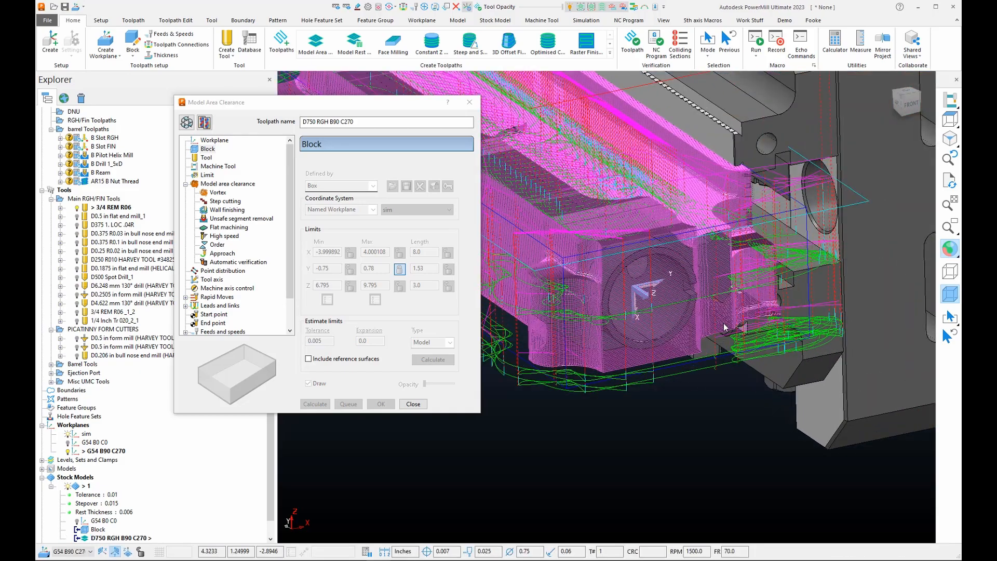
{"action": "scroll", "coordinate": [697, 372], "scroll_direction": "down", "scroll_amount": 8}
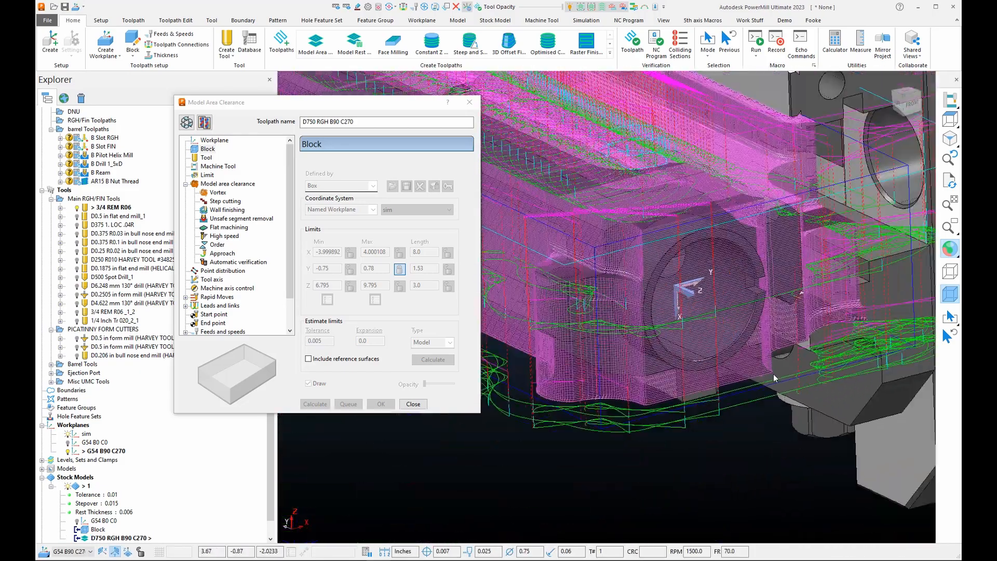
{"action": "middle_click_drag", "start_coordinate": [763, 369], "coordinate": [606, 351]}
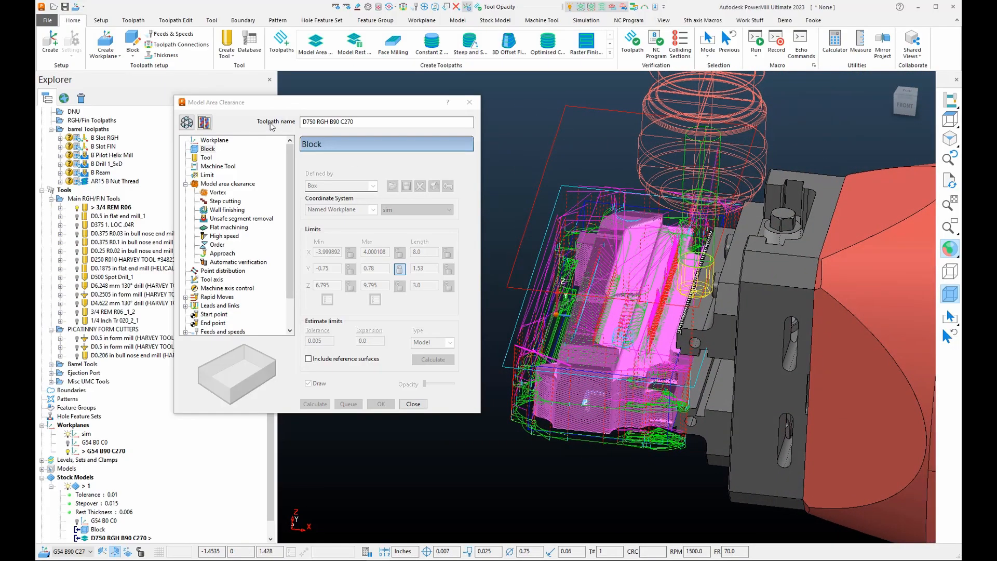
- Copy the D750 RGH B90 C270 toolpath and rename the copy D750 RGH B90 C90
{"action": "left_click_drag", "start_coordinate": [258, 107], "coordinate": [269, 82]}
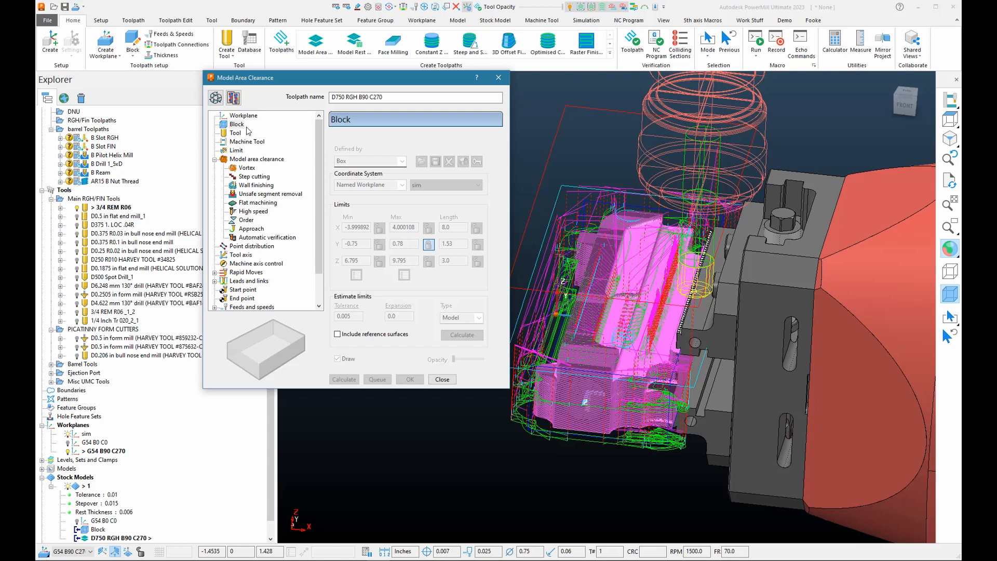
{"action": "left_click", "coordinate": [234, 98]}
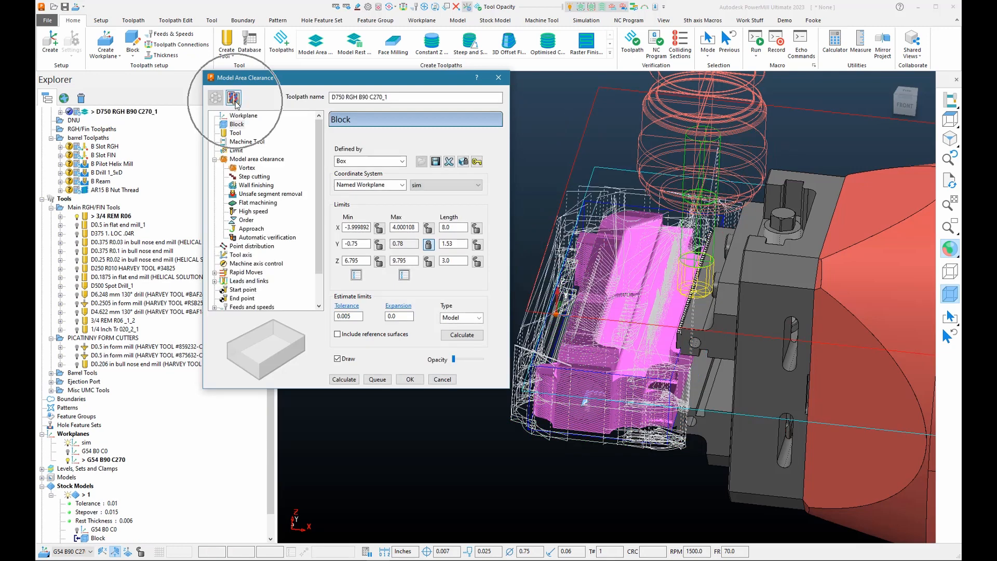
{"action": "scroll", "coordinate": [152, 126], "scroll_direction": "up", "scroll_amount": 3}
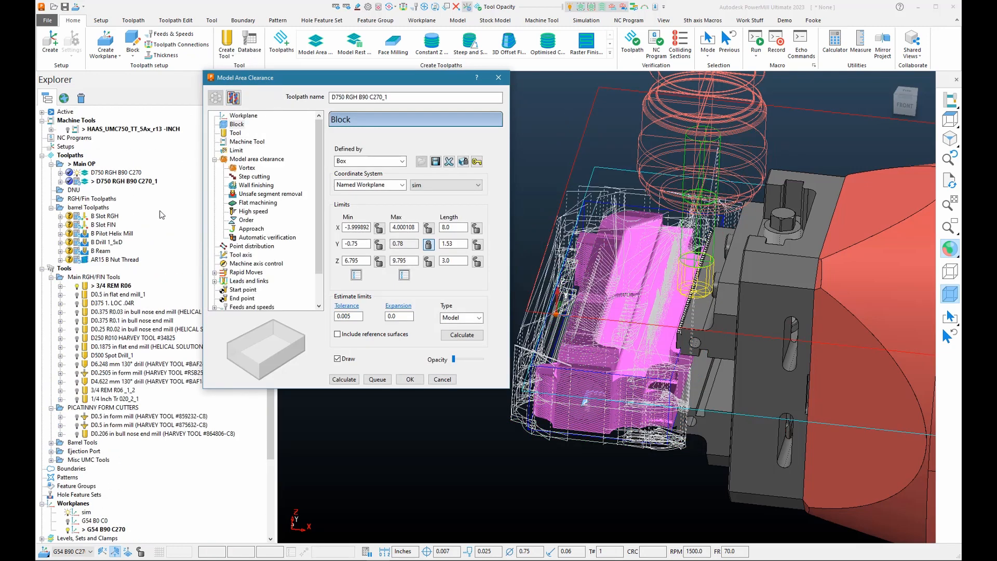
{"action": "left_click", "coordinate": [109, 181]}
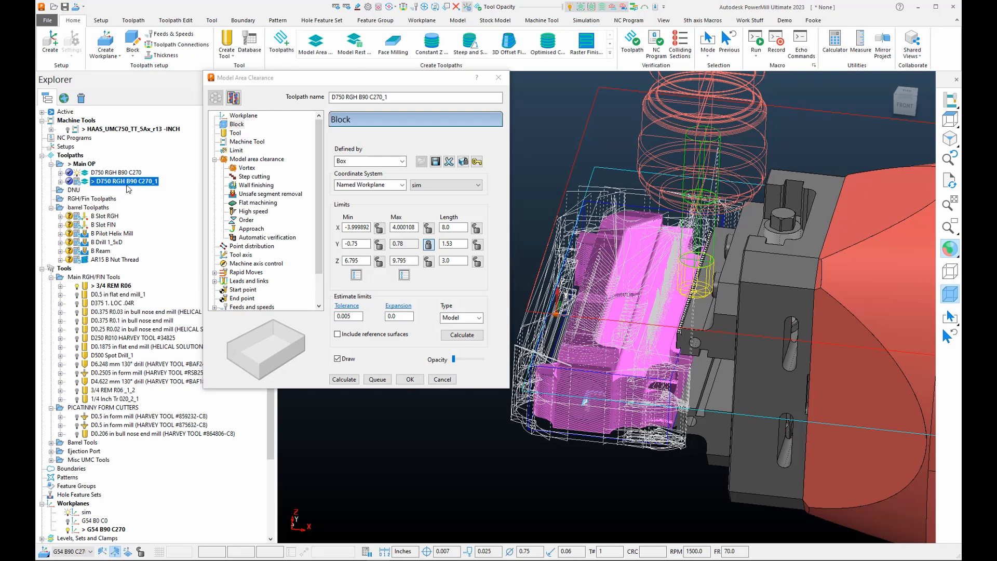
{"action": "left_click", "coordinate": [155, 183]}
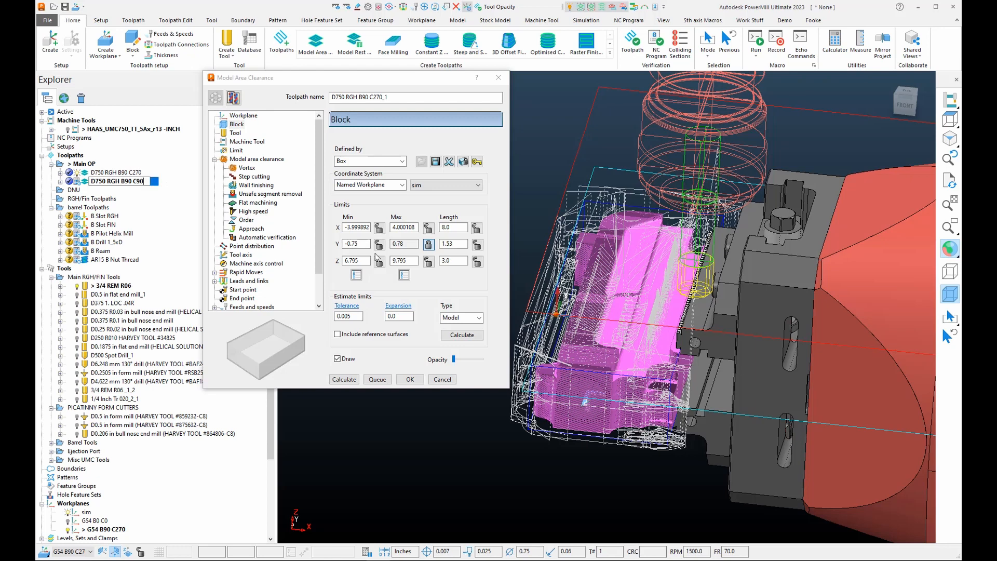
{"action": "key", "text": "Return"}
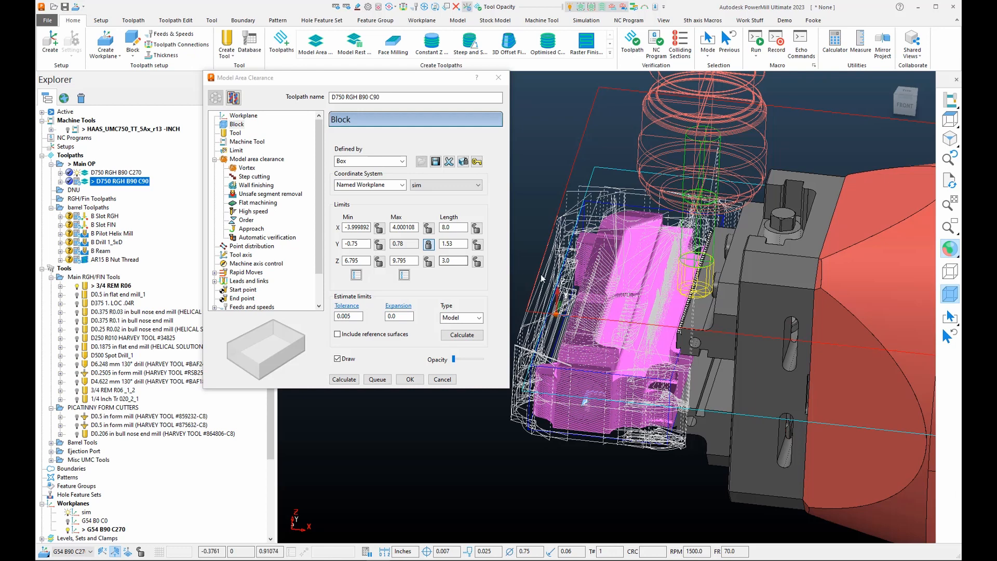
{"action": "left_click", "coordinate": [320, 154]}
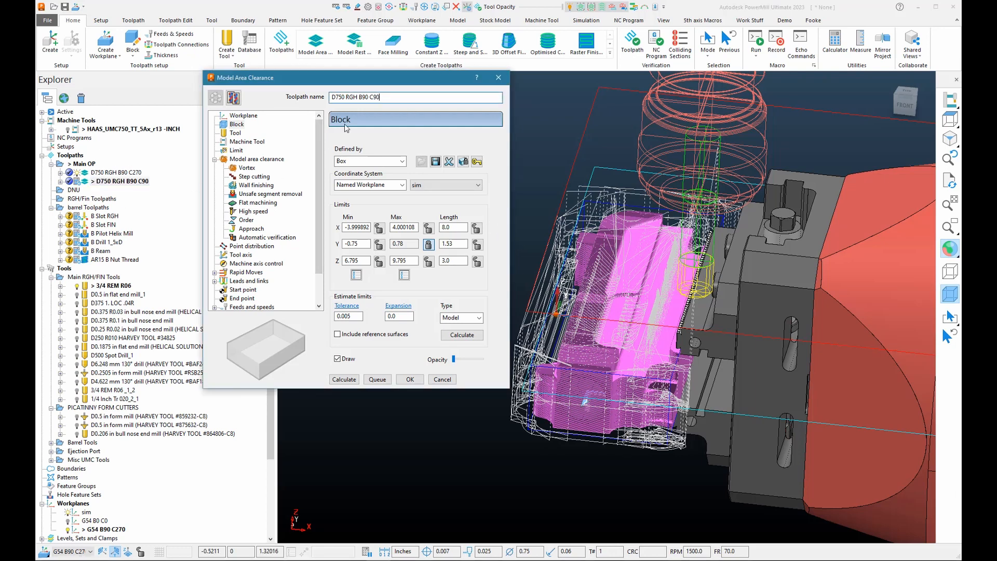
{"action": "triple_click", "coordinate": [361, 97]}
{"action": "left_click_drag", "start_coordinate": [267, 76], "coordinate": [281, 85]}
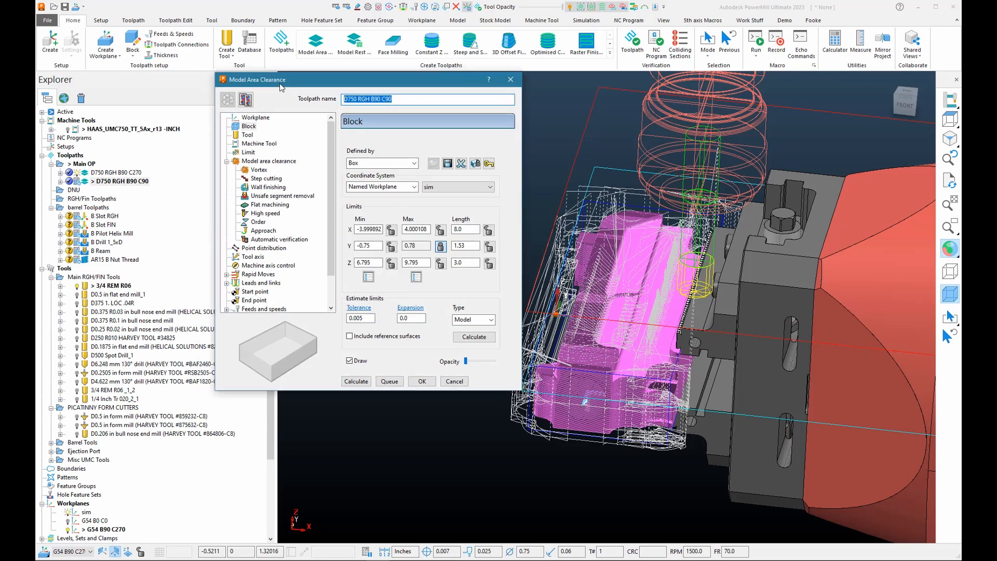
- Open the workplane settings of the D750 RGH B90 C90 toolpath and hide the D750 RGH B90 C270 toolpath drawing
{"action": "left_click", "coordinate": [253, 118]}
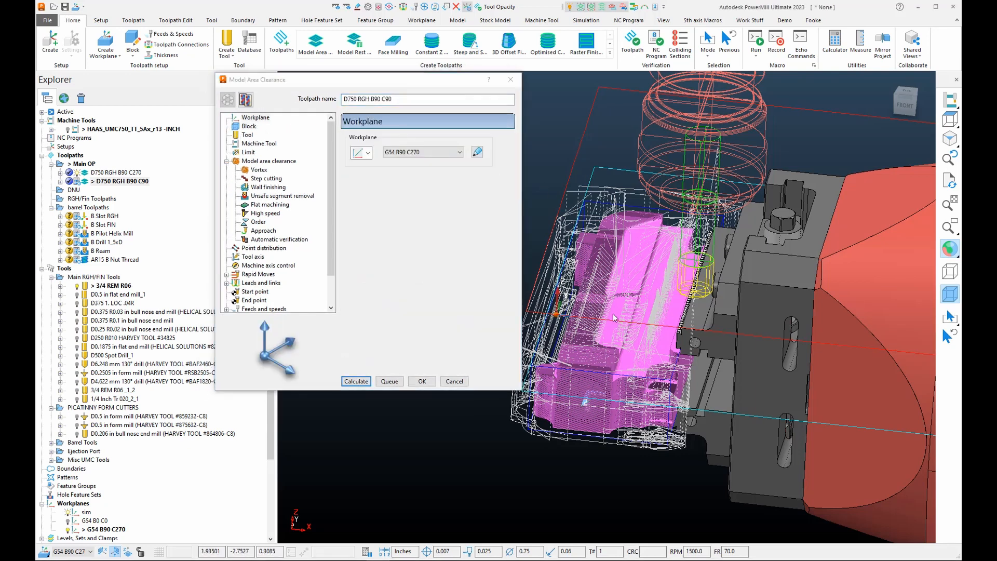
{"action": "middle_click_drag", "start_coordinate": [614, 318], "coordinate": [620, 298]}
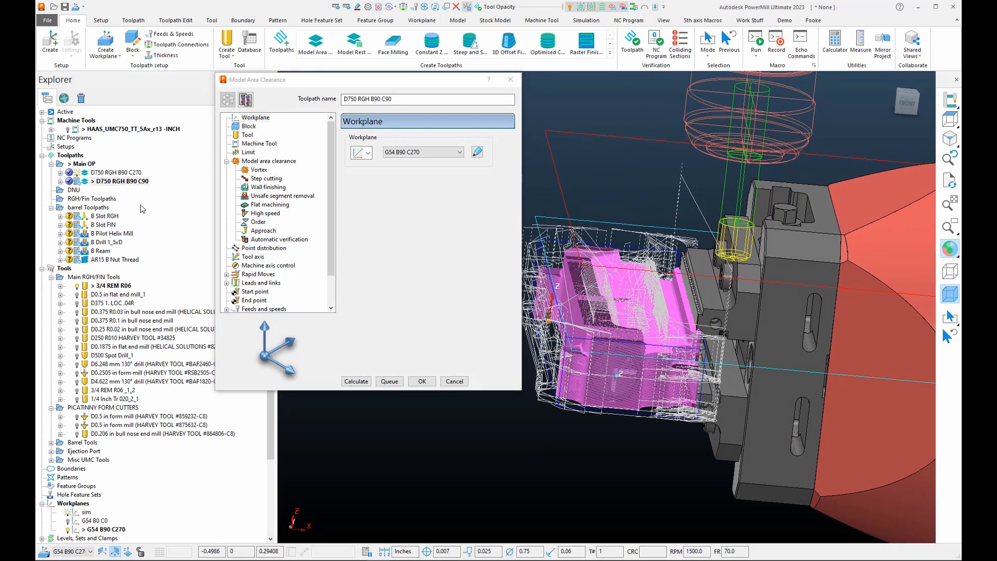
{"action": "left_click", "coordinate": [76, 173]}
{"action": "mouse_move", "coordinate": [631, 332]}
{"action": "middle_mouse_down"}
{"action": "mouse_move", "coordinate": [640, 404]}
{"action": "mouse_move", "coordinate": [659, 357]}
{"action": "mouse_move", "coordinate": [625, 326]}
{"action": "middle_mouse_up"}
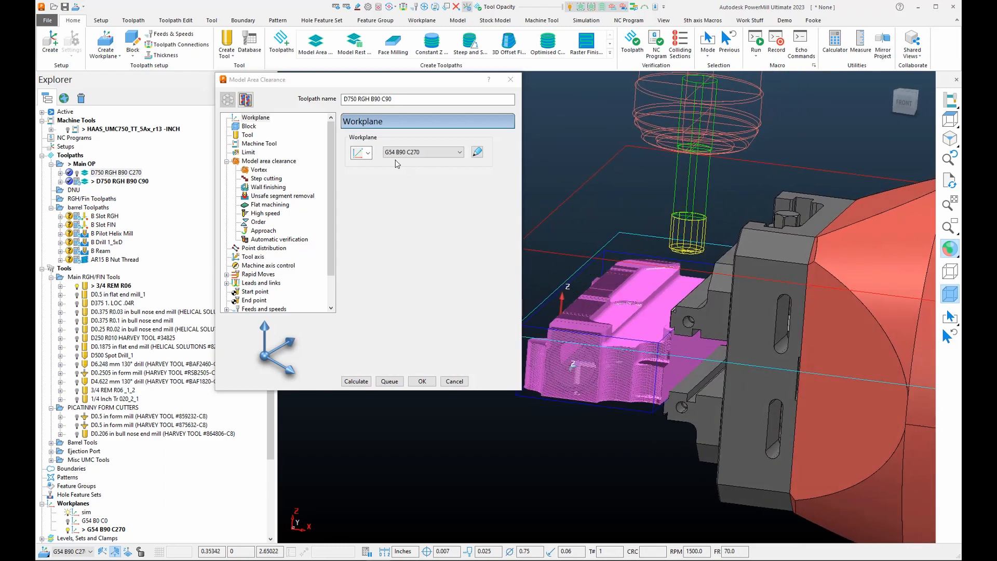
- Copy the G54 B90 C270 workplane, activate the copy and rename it G54 B90 C90
{"action": "scroll", "coordinate": [67, 449], "scroll_direction": "down", "scroll_amount": 4}
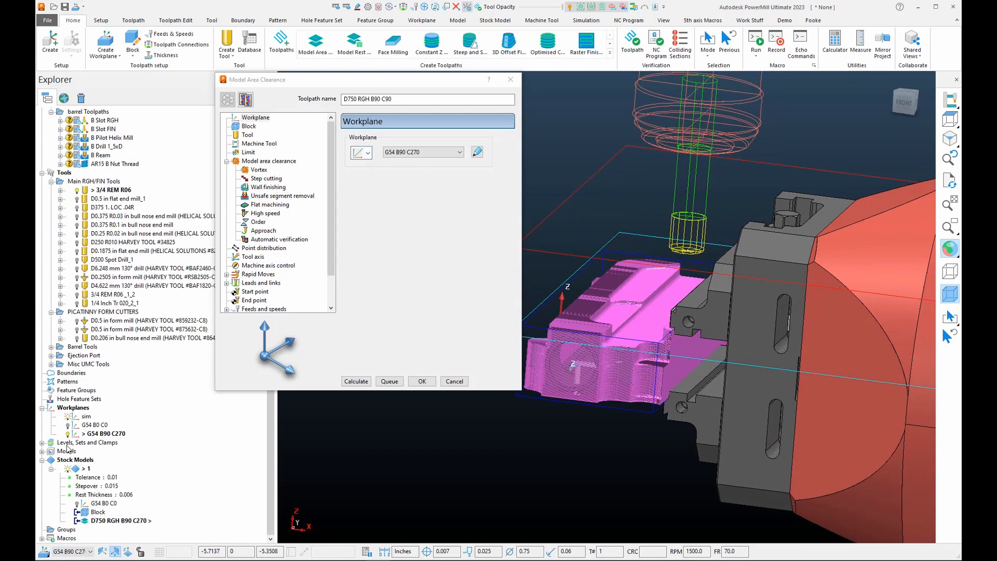
{"action": "right_click", "coordinate": [86, 435]}
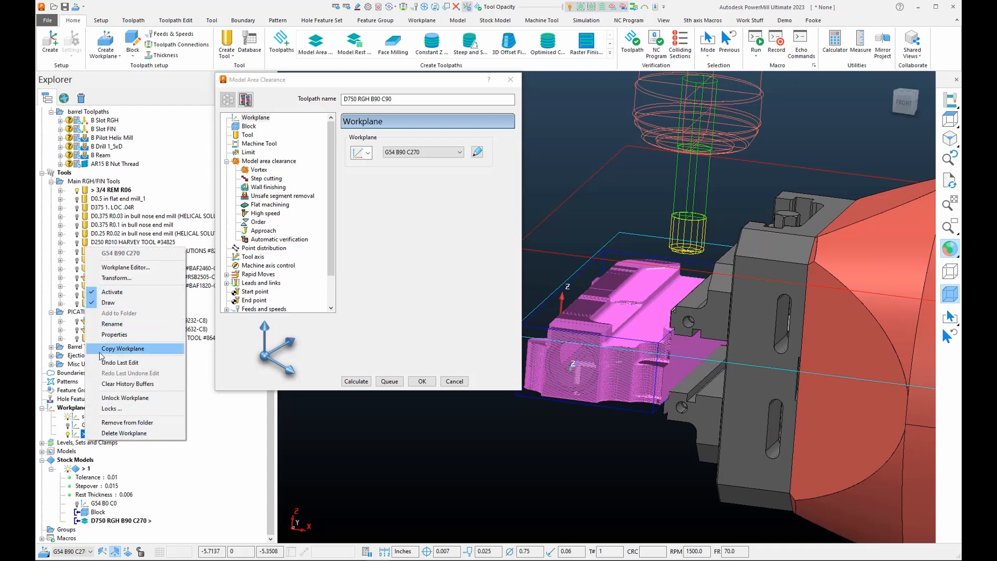
{"action": "left_click", "coordinate": [126, 349]}
{"action": "double_click", "coordinate": [91, 443]}
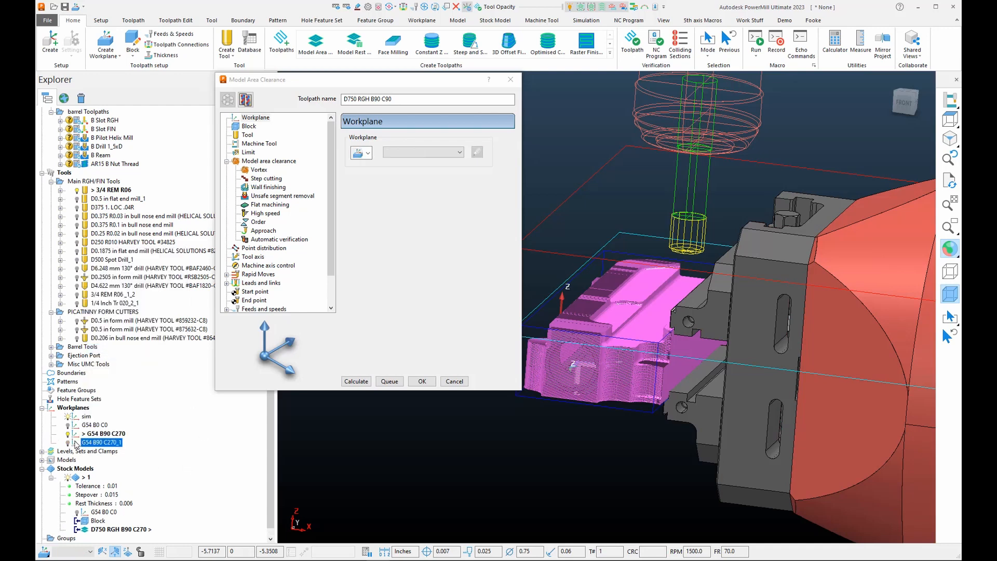
{"action": "left_click", "coordinate": [119, 442]}
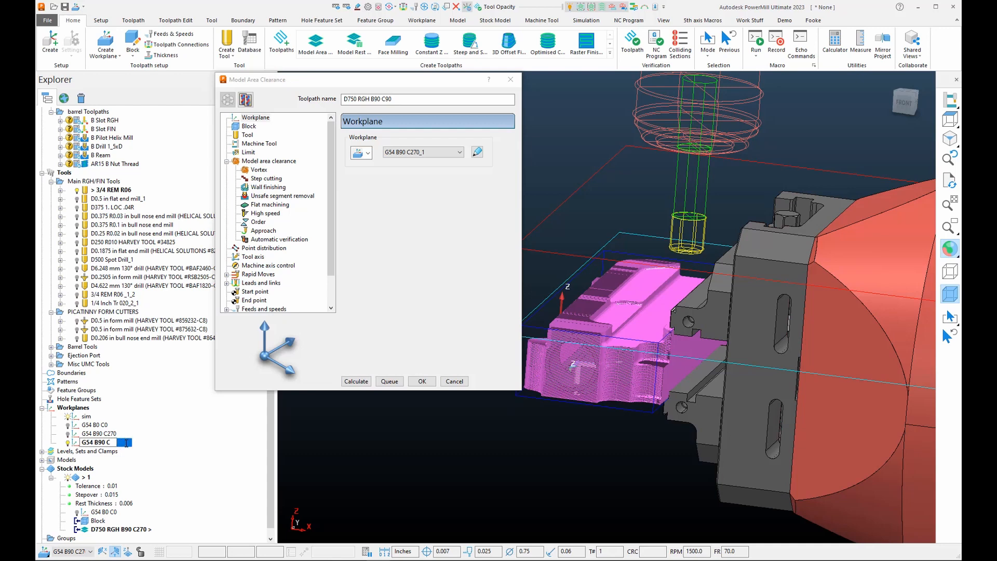
{"action": "key", "text": "Return"}
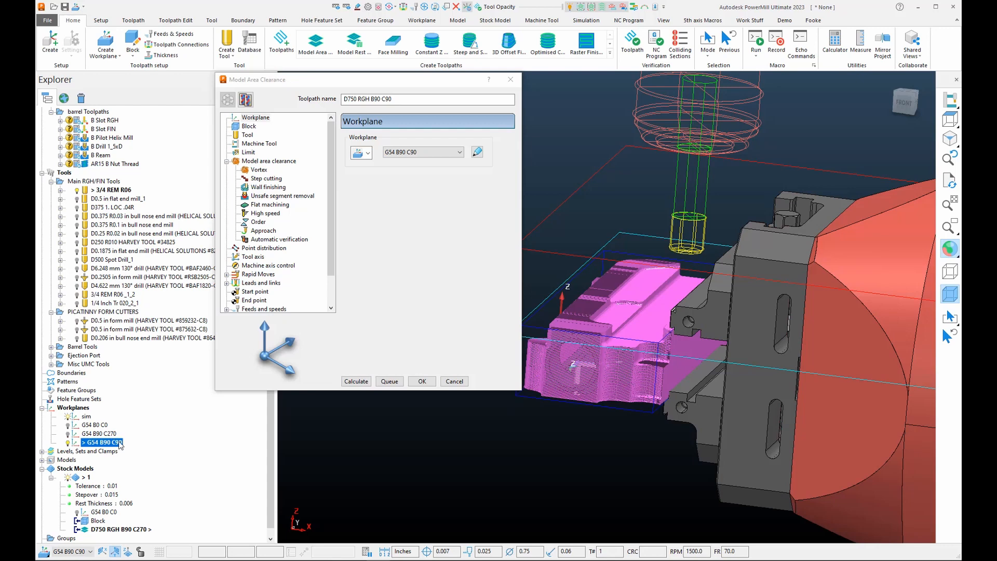
- Edit the G54 B90 C90 workplane by twisting it 180 degrees around X and accept the change
{"action": "left_click", "coordinate": [477, 151]}
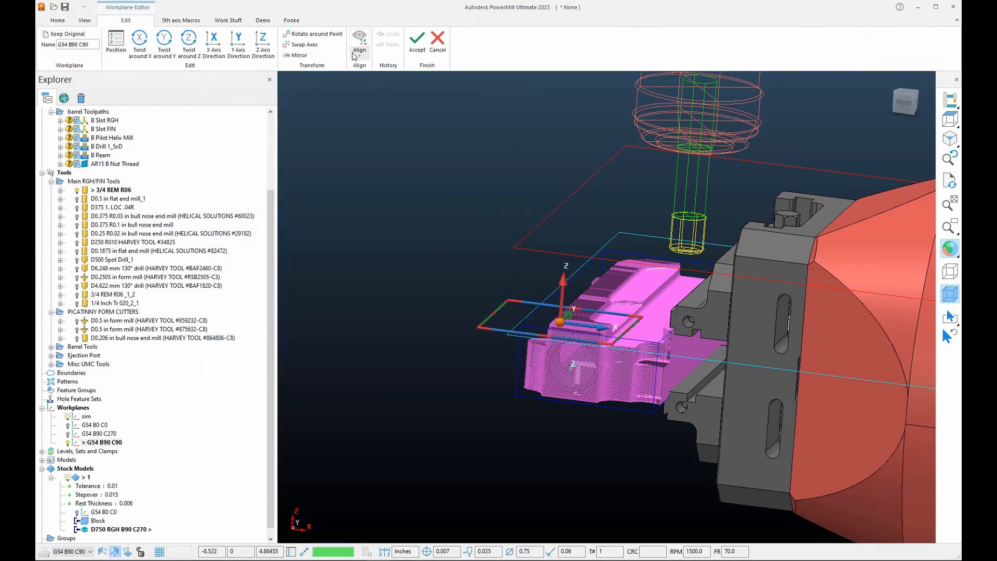
{"action": "middle_click_drag", "start_coordinate": [455, 274], "coordinate": [436, 291]}
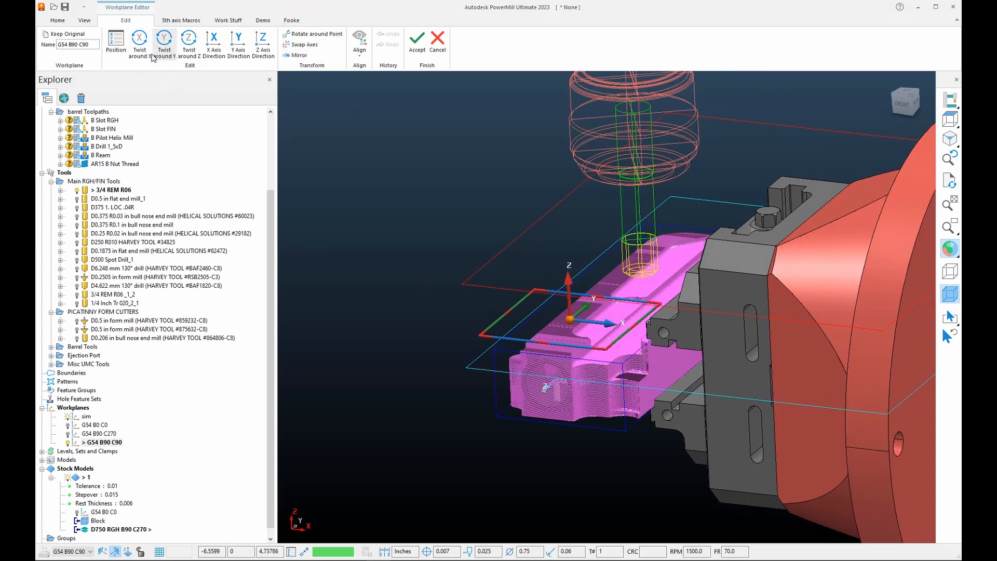
{"action": "left_click", "coordinate": [139, 42]}
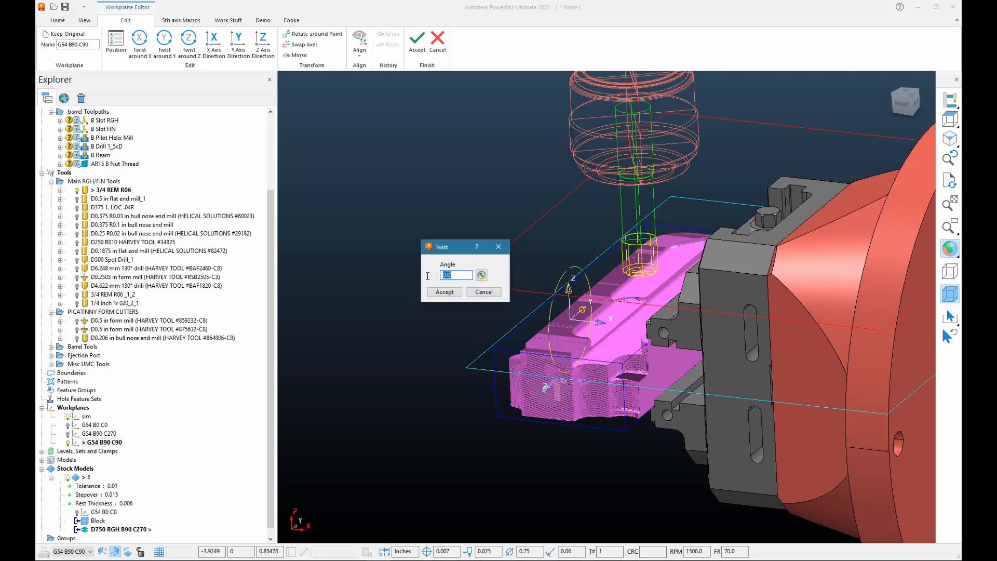
{"action": "type", "text": "180"}
{"action": "key", "text": "Return"}
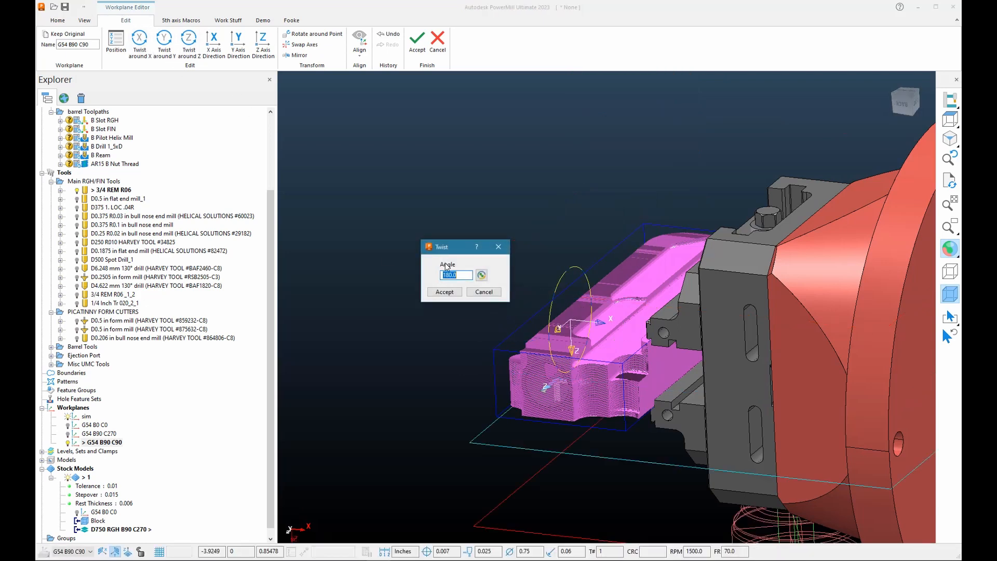
{"action": "left_click", "coordinate": [418, 40]}
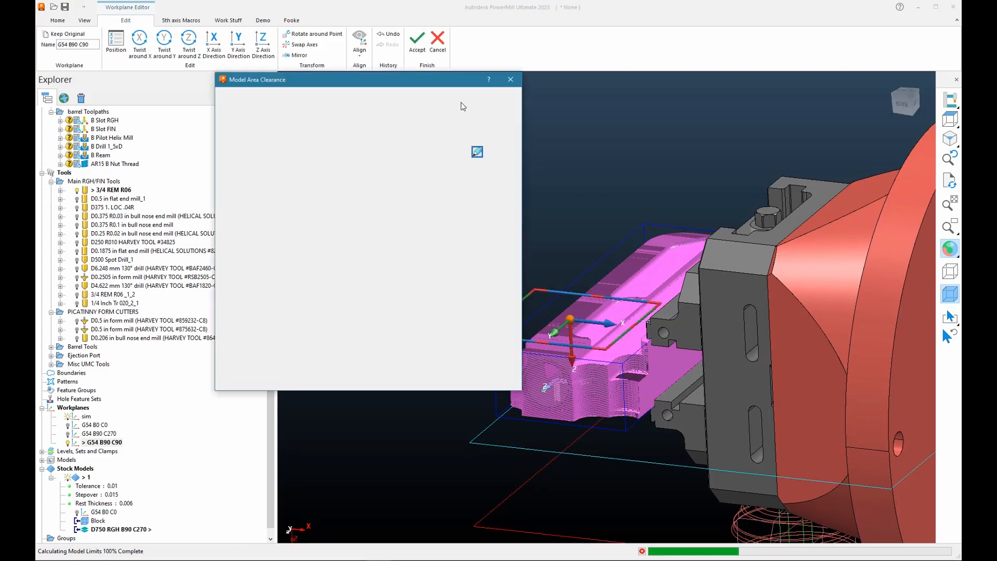
- Enable rest machining for the D750 RGH B90 C90 toolpath, using stock model 1 as the rest reference
{"action": "middle_click_drag", "start_coordinate": [587, 310], "coordinate": [565, 317]}
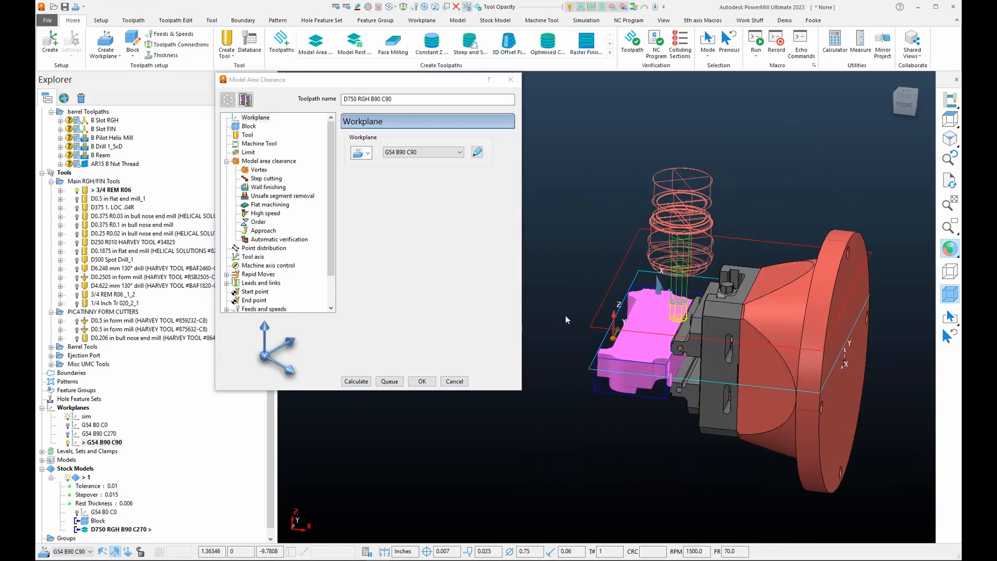
{"action": "scroll", "coordinate": [565, 317], "scroll_direction": "up", "scroll_amount": 3}
{"action": "middle_click_drag", "start_coordinate": [719, 363], "coordinate": [610, 356]}
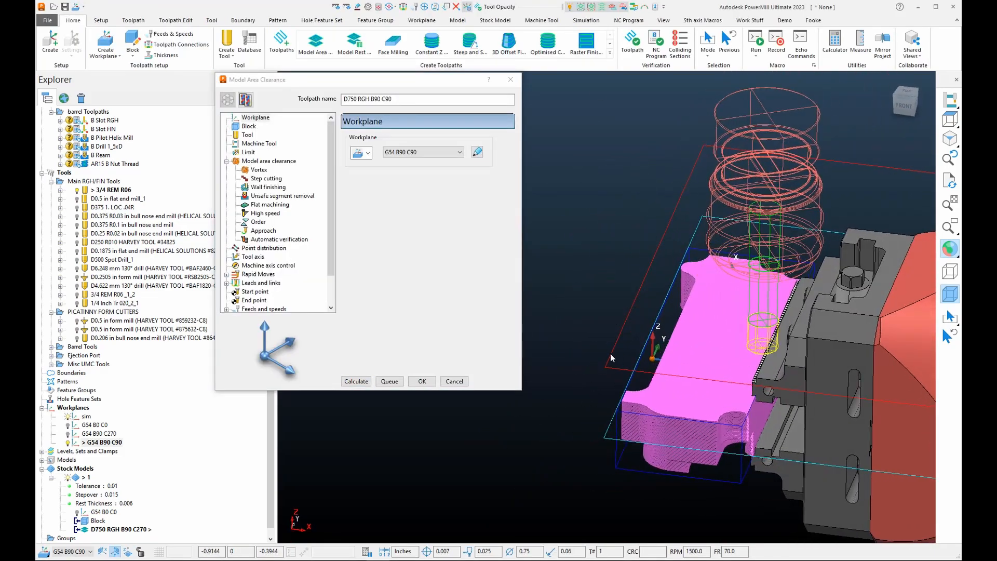
{"action": "left_click", "coordinate": [251, 163]}
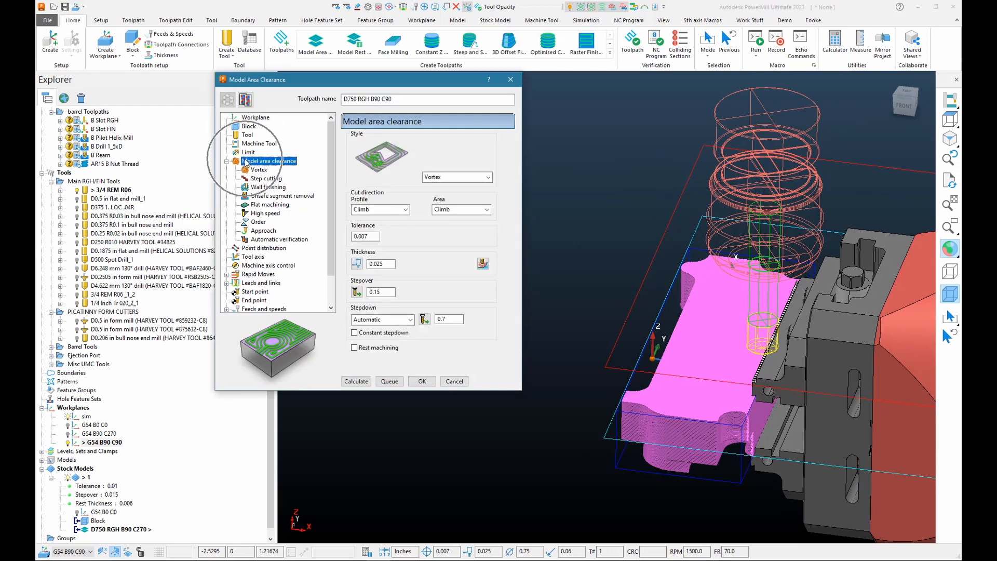
{"action": "left_click", "coordinate": [355, 349]}
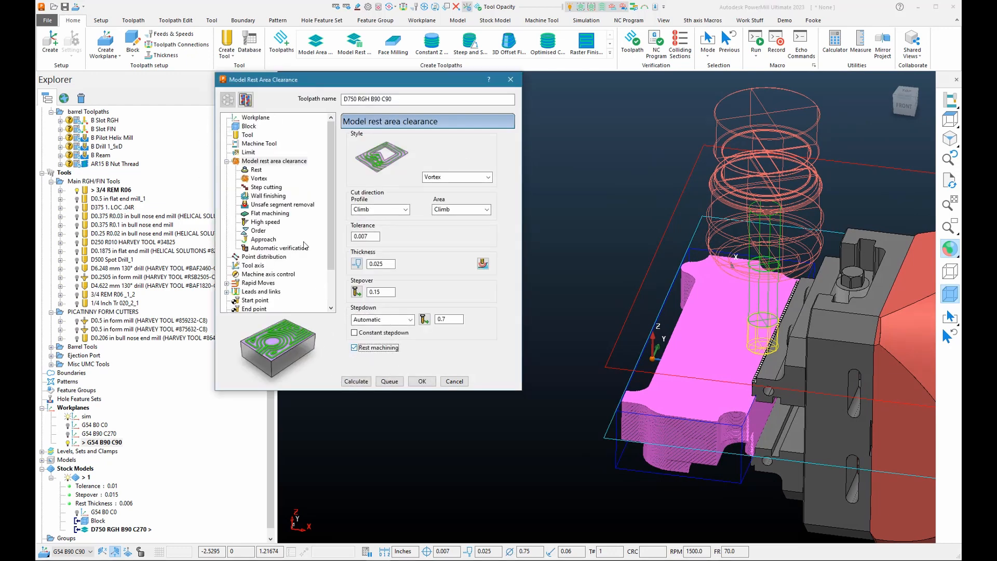
{"action": "left_click", "coordinate": [254, 170]}
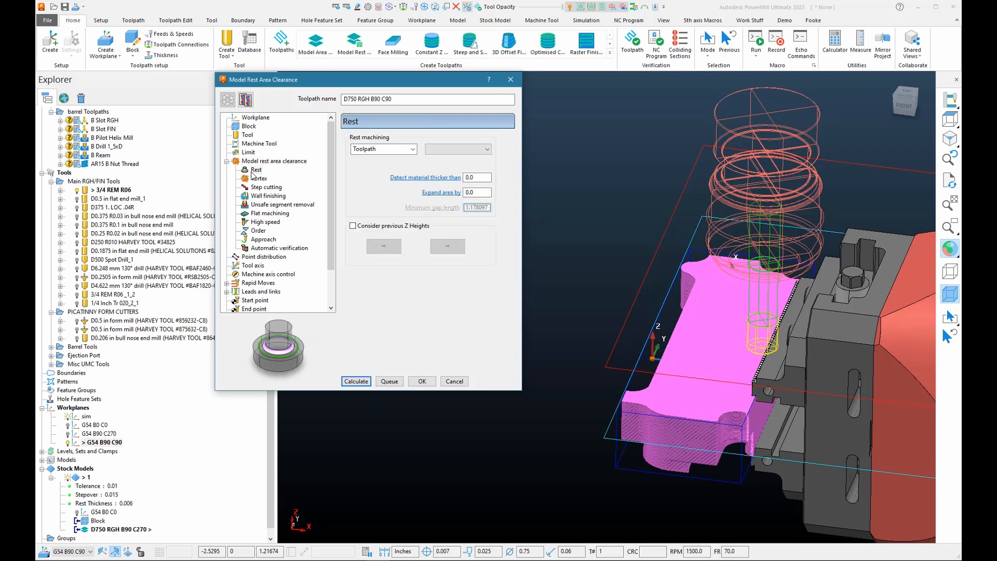
{"action": "left_click", "coordinate": [383, 149]}
{"action": "left_click", "coordinate": [370, 169]}
{"action": "left_click", "coordinate": [456, 149]}
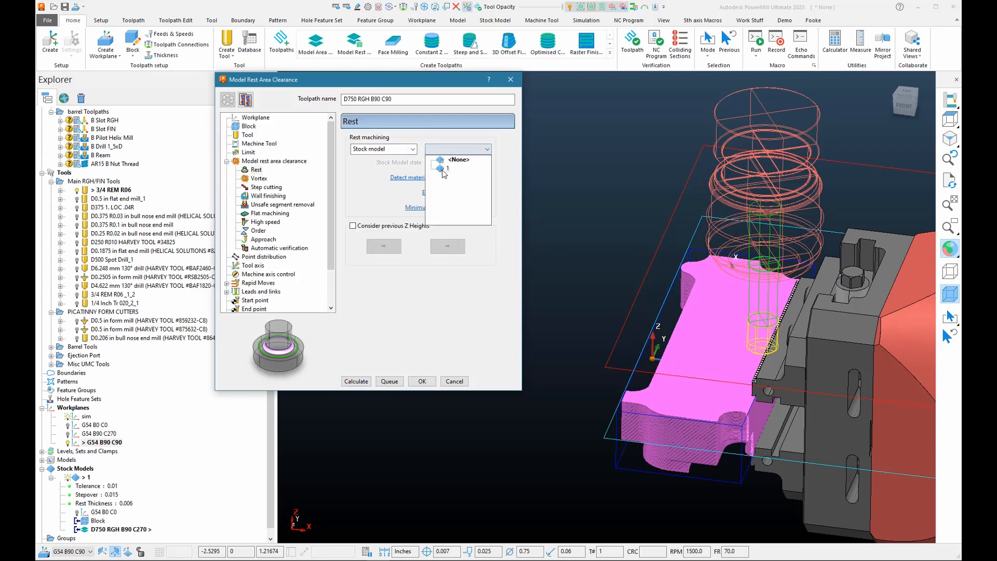
{"action": "left_click", "coordinate": [444, 169]}
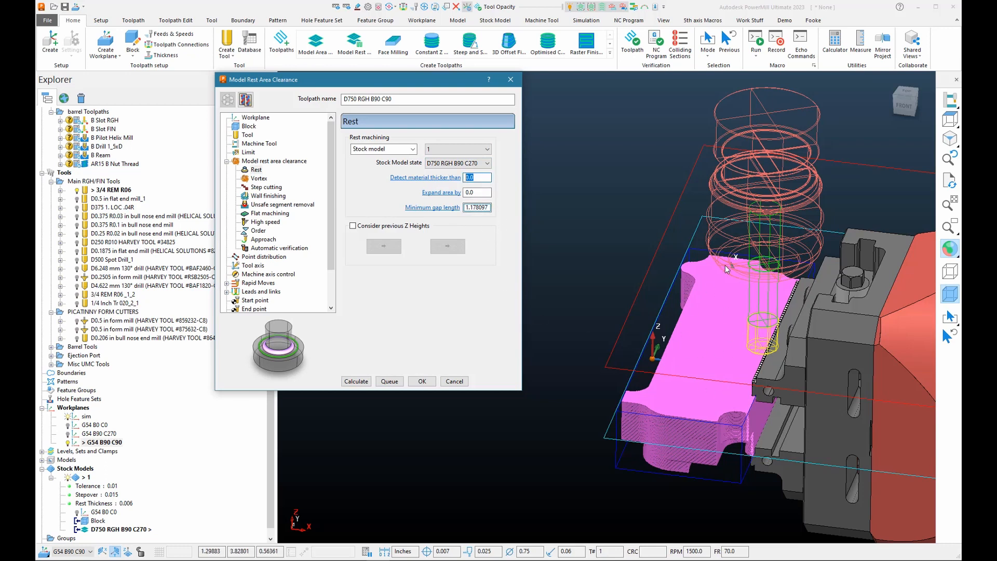
- Set rest machining to detect material thicker than 0.025 and expand the area by 0.05, and calculate the toolpath
{"action": "scroll", "coordinate": [705, 374], "scroll_direction": "up", "scroll_amount": 2}
{"action": "middle_click_drag", "start_coordinate": [705, 374], "coordinate": [644, 356]}
{"action": "scroll", "coordinate": [744, 388], "scroll_direction": "up", "scroll_amount": 3}
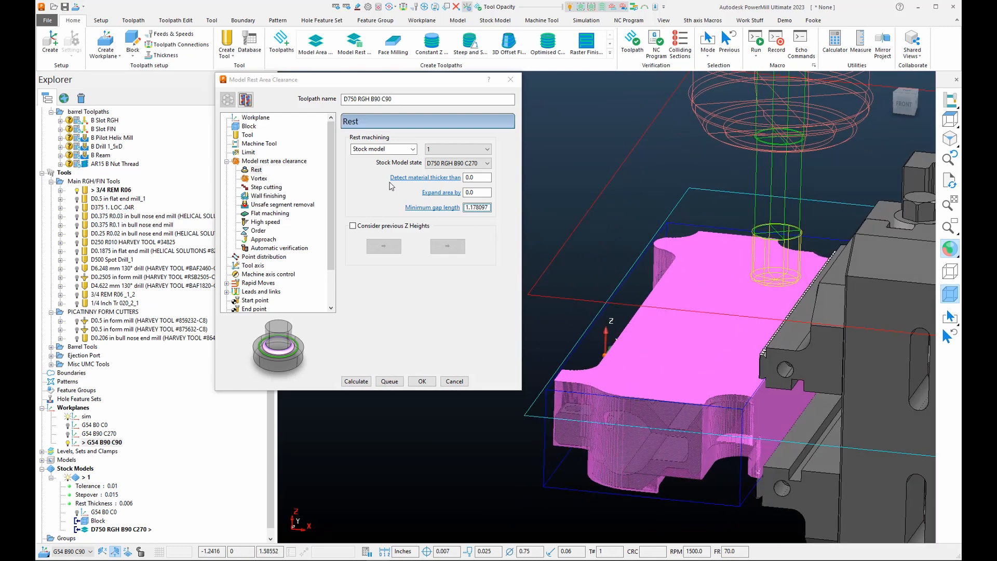
{"action": "left_click", "coordinate": [482, 178]}
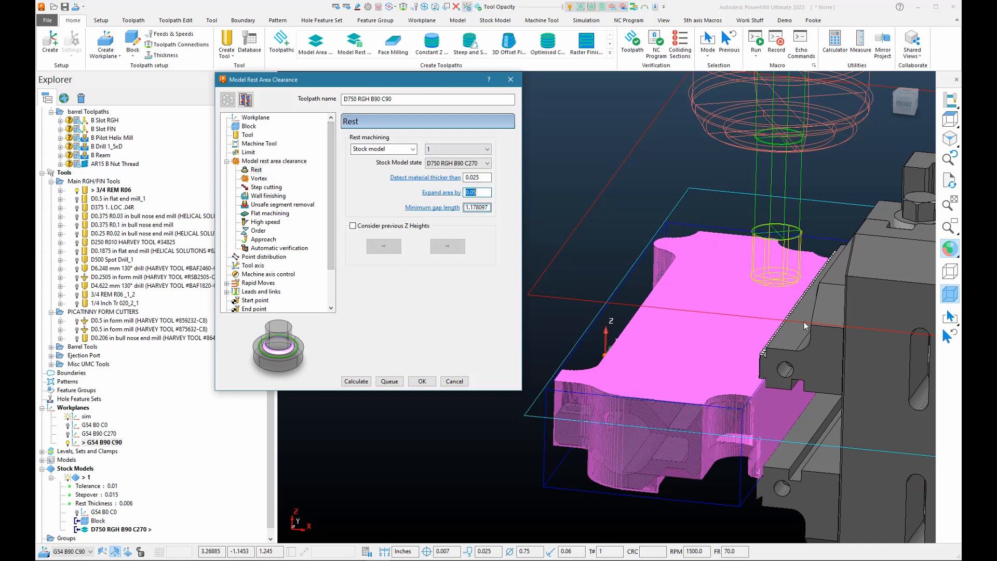
{"action": "left_click", "coordinate": [348, 383]}
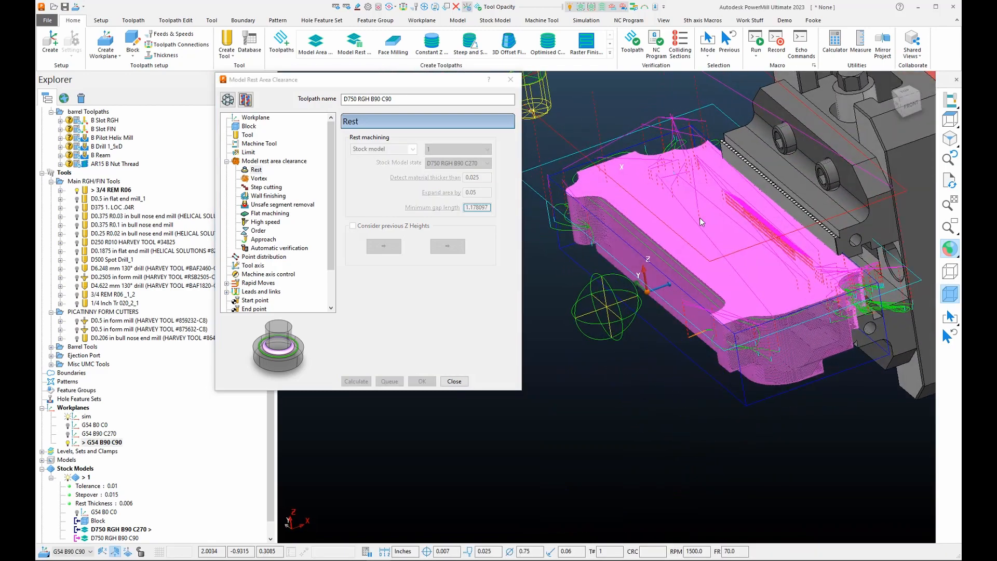
- Inspect the calculated D750 RGH B90 C90 toolpath on the part and add it to the stock model
{"action": "middle_click_drag", "start_coordinate": [699, 217], "coordinate": [741, 231]}
{"action": "scroll", "coordinate": [740, 231], "scroll_direction": "down", "scroll_amount": 3}
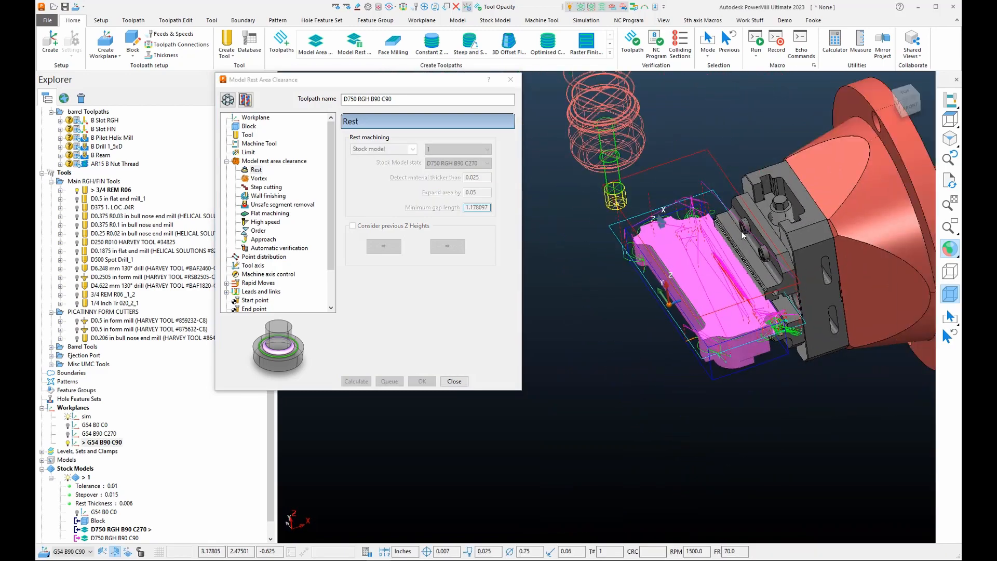
{"action": "scroll", "coordinate": [740, 232], "scroll_direction": "up", "scroll_amount": 3}
{"action": "middle_click_drag", "start_coordinate": [852, 513], "coordinate": [805, 447]}
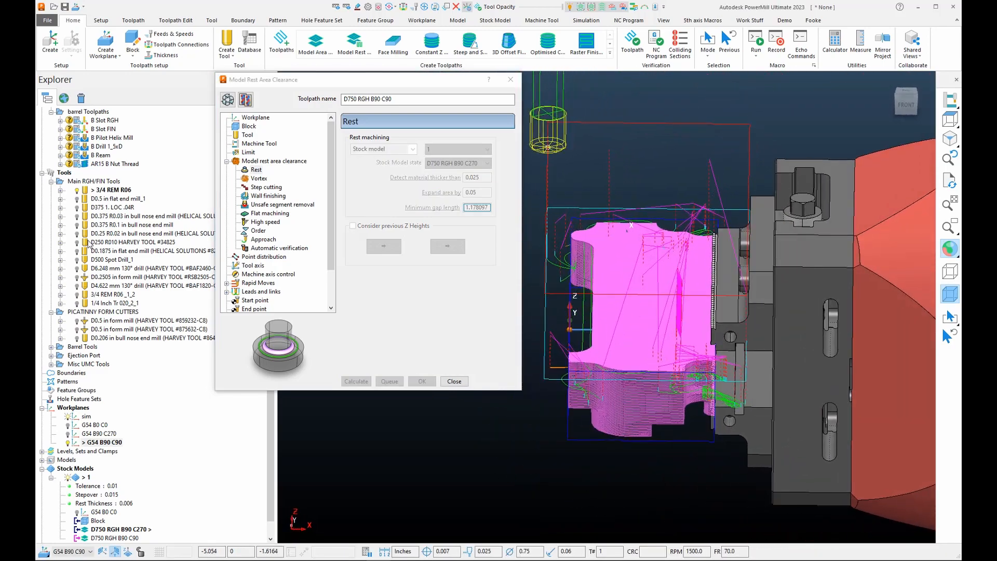
{"action": "scroll", "coordinate": [115, 182], "scroll_direction": "up", "scroll_amount": 4}
{"action": "right_click", "coordinate": [101, 181]}
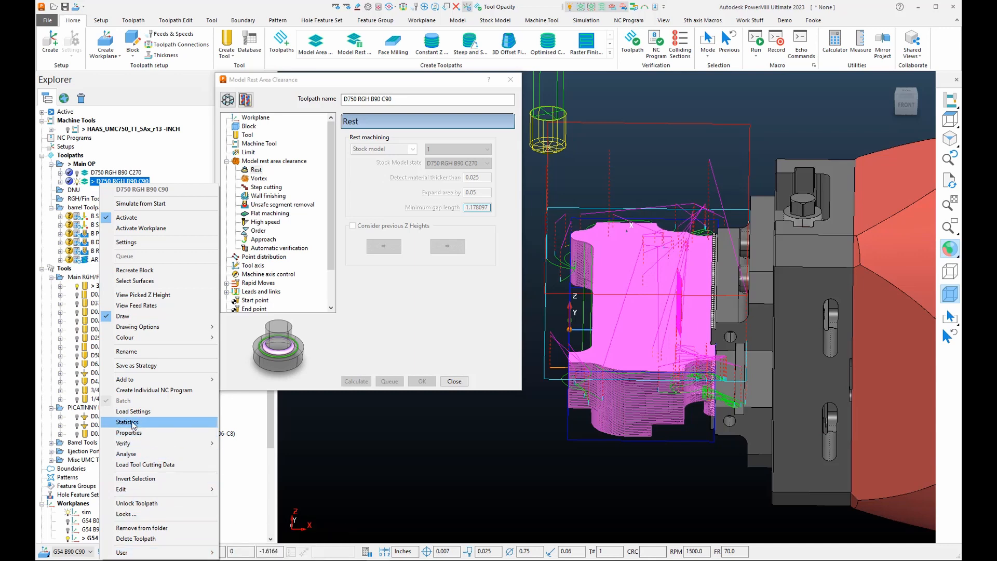
{"action": "mouse_move", "coordinate": [135, 379]}
{"action": "left_click", "coordinate": [244, 380]}
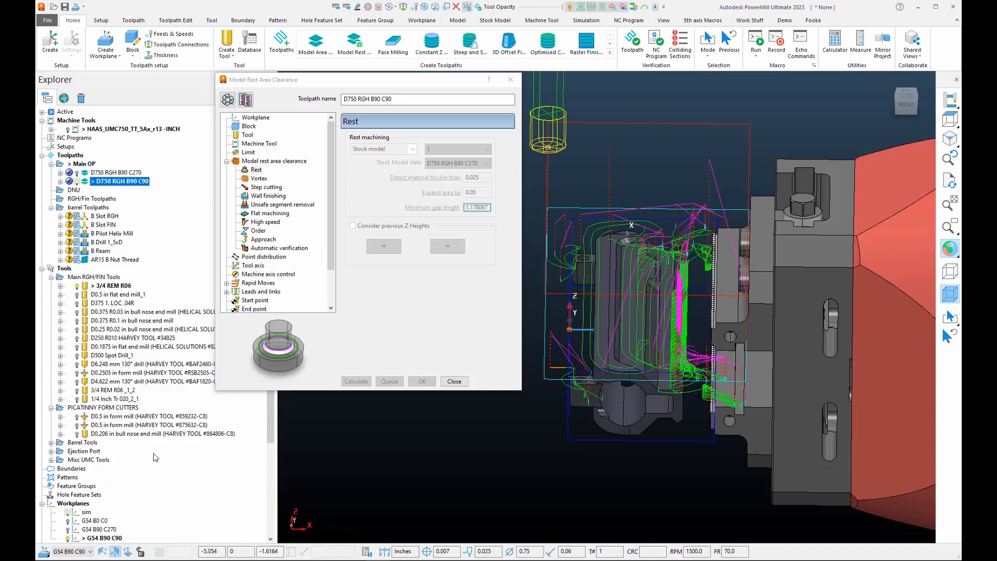
- Calculate the stock model from its D750 RGH B90 C90 entry, inspect the remaining stock and close the toolpath settings
{"action": "right_click", "coordinate": [98, 522]}
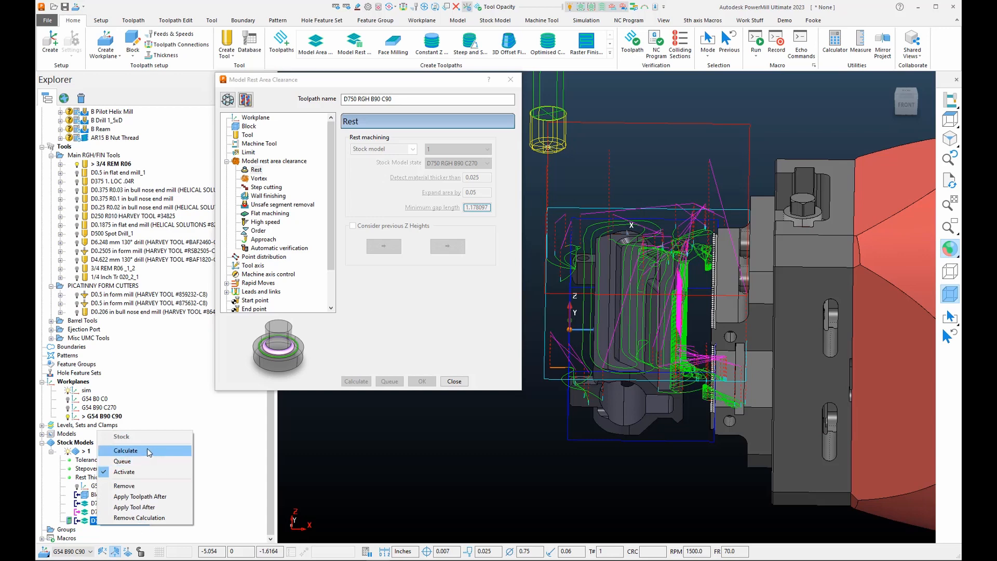
{"action": "left_click", "coordinate": [120, 455]}
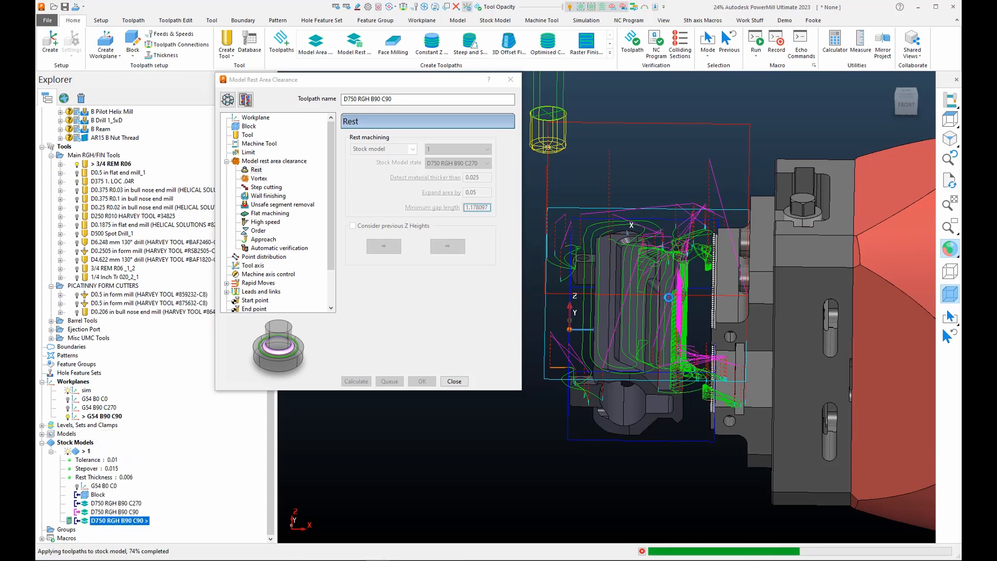
{"action": "scroll", "coordinate": [630, 353], "scroll_direction": "up", "scroll_amount": 3}
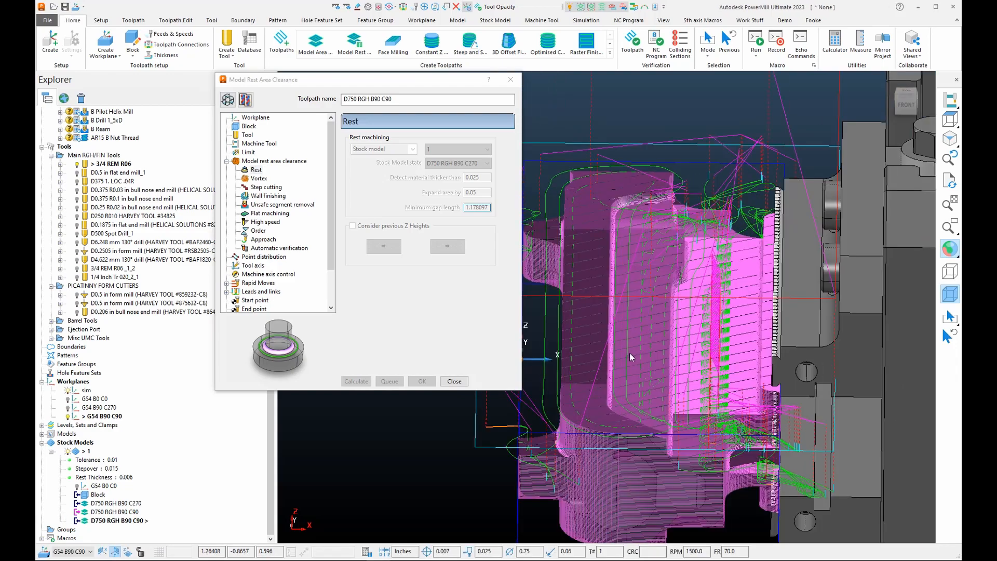
{"action": "middle_click_drag", "start_coordinate": [630, 353], "coordinate": [730, 327]}
{"action": "scroll", "coordinate": [117, 157], "scroll_direction": "up", "scroll_amount": 5}
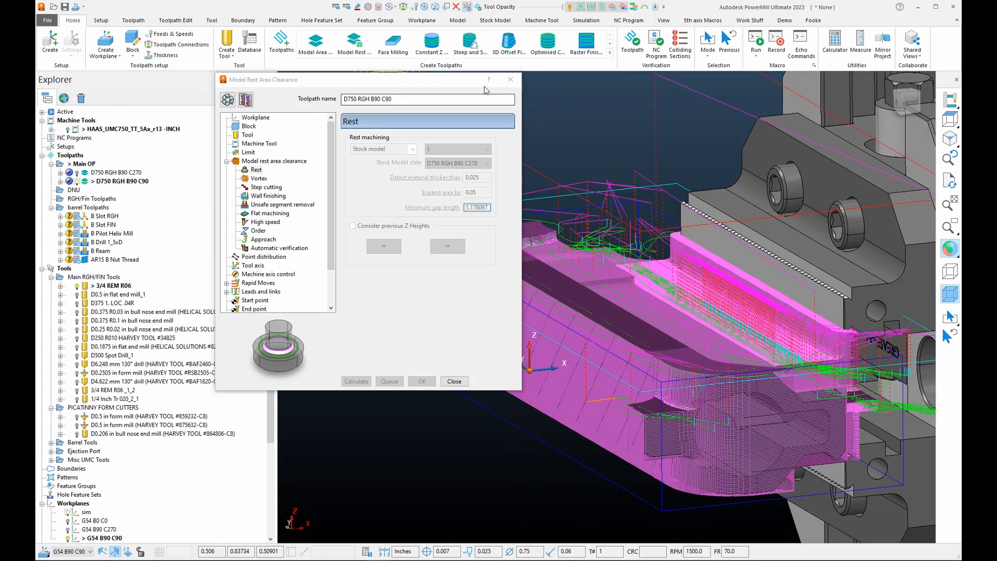
{"action": "left_click", "coordinate": [510, 79]}
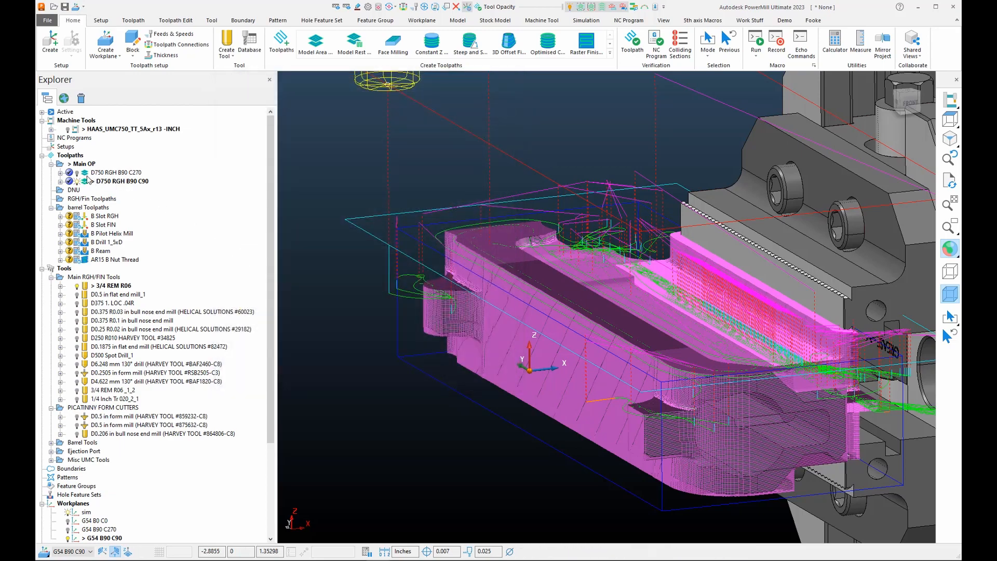
- Activate the D750 RGH B90 C270 toolpath, set it to simulate from the start and turn on ViewMill
{"action": "double_click", "coordinate": [89, 173]}
{"action": "middle_click_drag", "start_coordinate": [711, 441], "coordinate": [572, 273]}
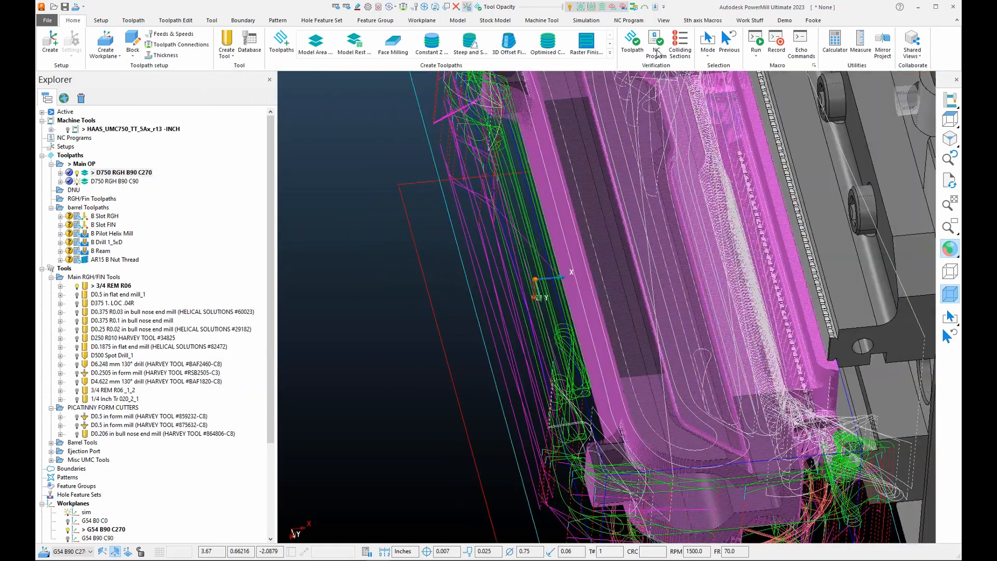
{"action": "right_click", "coordinate": [89, 176]}
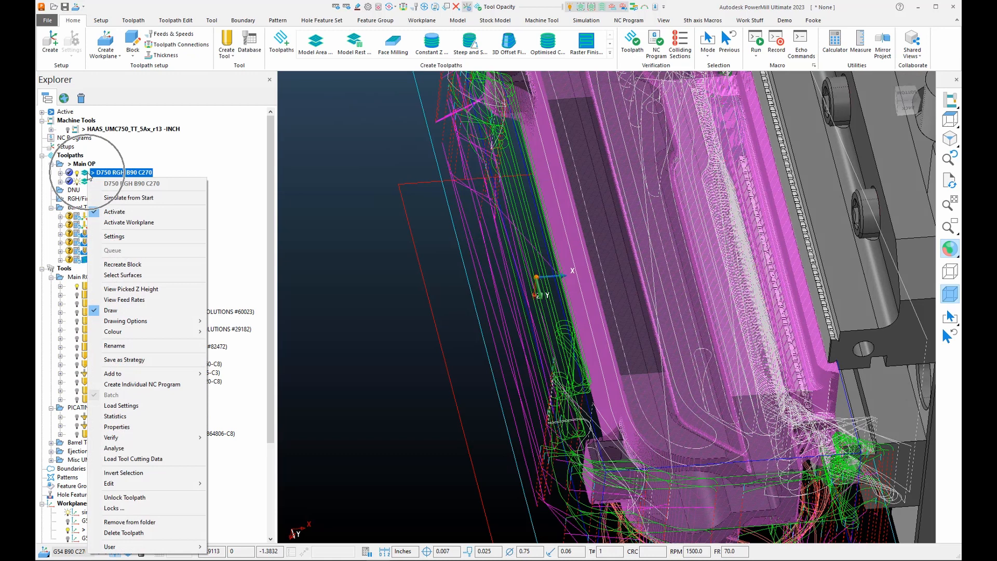
{"action": "left_click", "coordinate": [131, 204]}
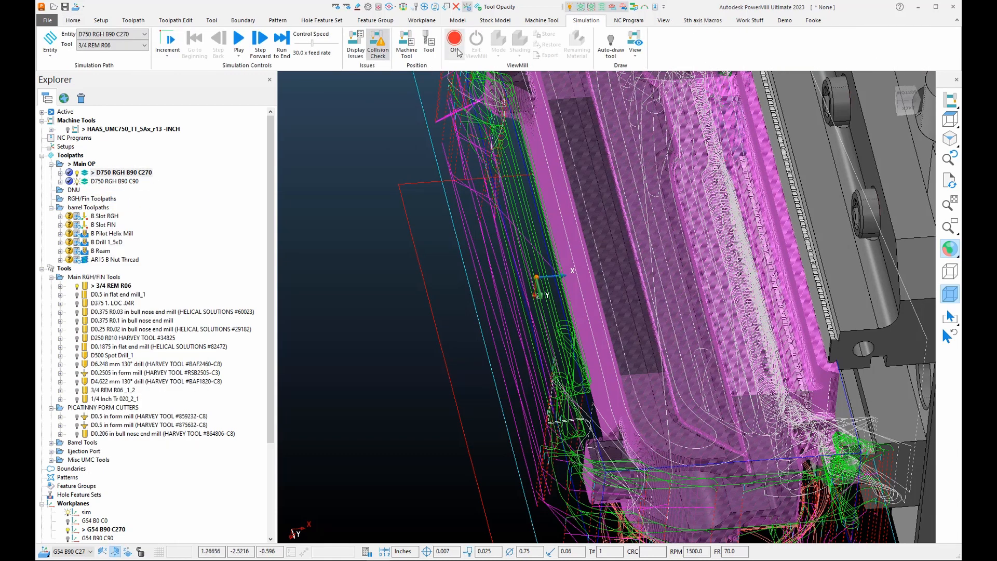
{"action": "left_click", "coordinate": [454, 41]}
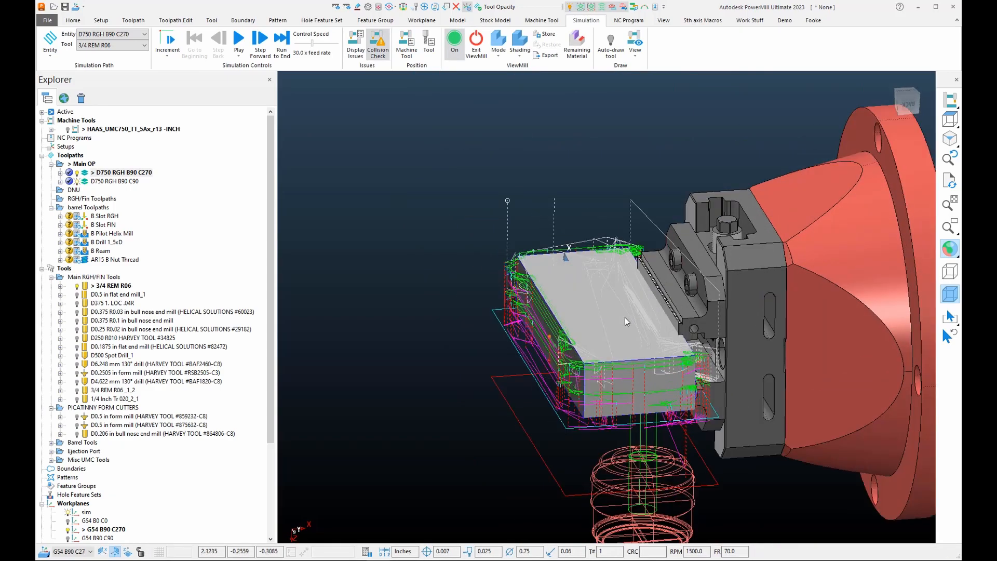
- Hide stock model 1 so only the ViewMill block is drawn
{"action": "scroll", "coordinate": [625, 317], "scroll_direction": "up", "scroll_amount": 3}
{"action": "scroll", "coordinate": [109, 487], "scroll_direction": "down", "scroll_amount": 5}
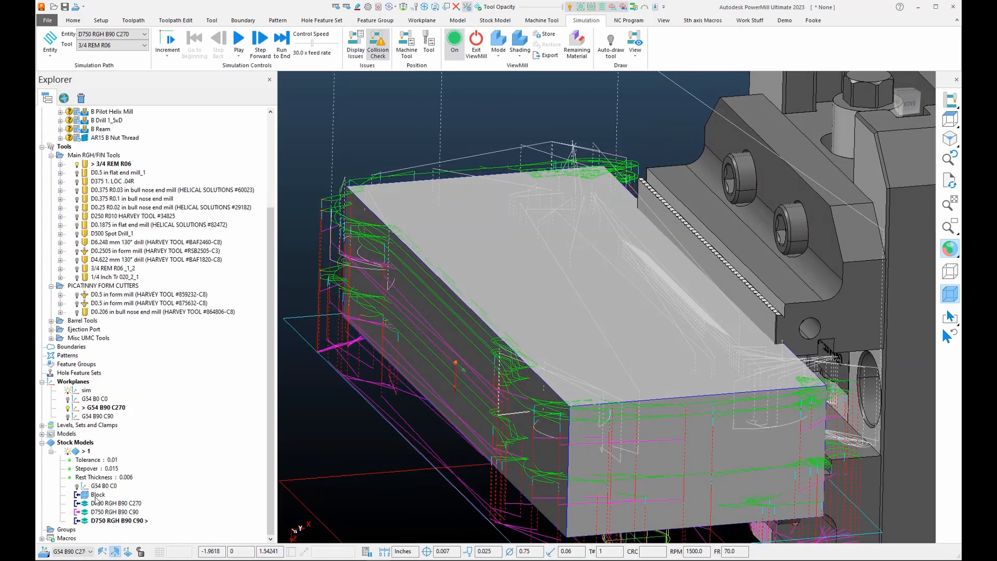
{"action": "scroll", "coordinate": [628, 332], "scroll_direction": "down", "scroll_amount": 3}
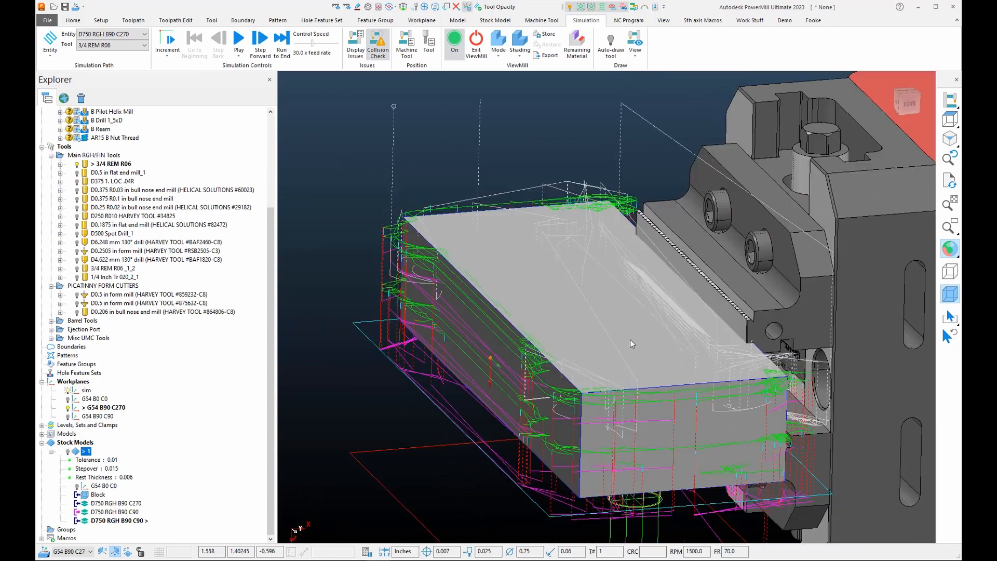
- Play the ViewMill simulation of toolpath D750 RGH B90 C270 partway, pause it and exit ViewMill
{"action": "middle_click_drag", "start_coordinate": [571, 363], "coordinate": [690, 399]}
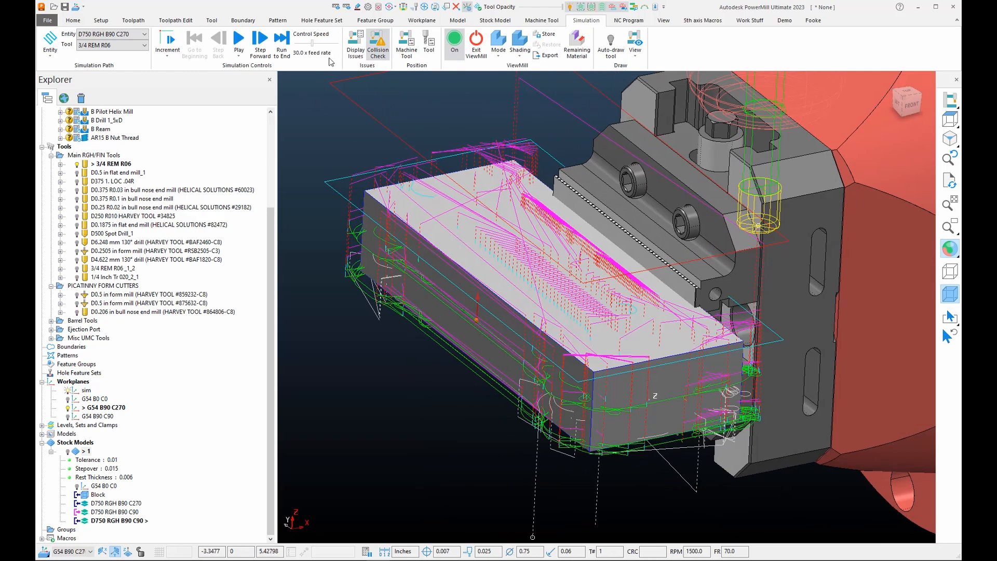
{"action": "left_click", "coordinate": [240, 42]}
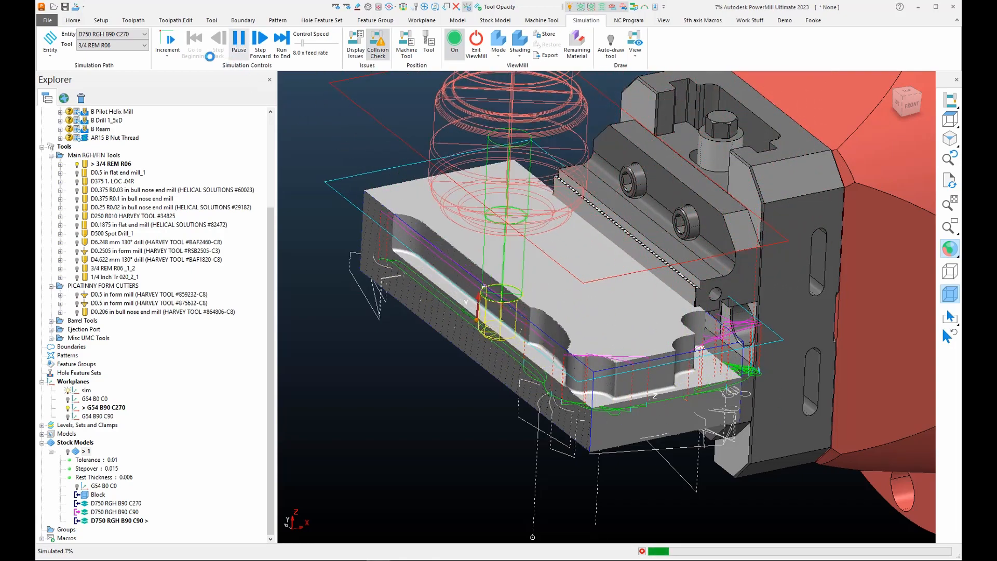
{"action": "left_click", "coordinate": [238, 45]}
{"action": "left_click", "coordinate": [476, 46]}
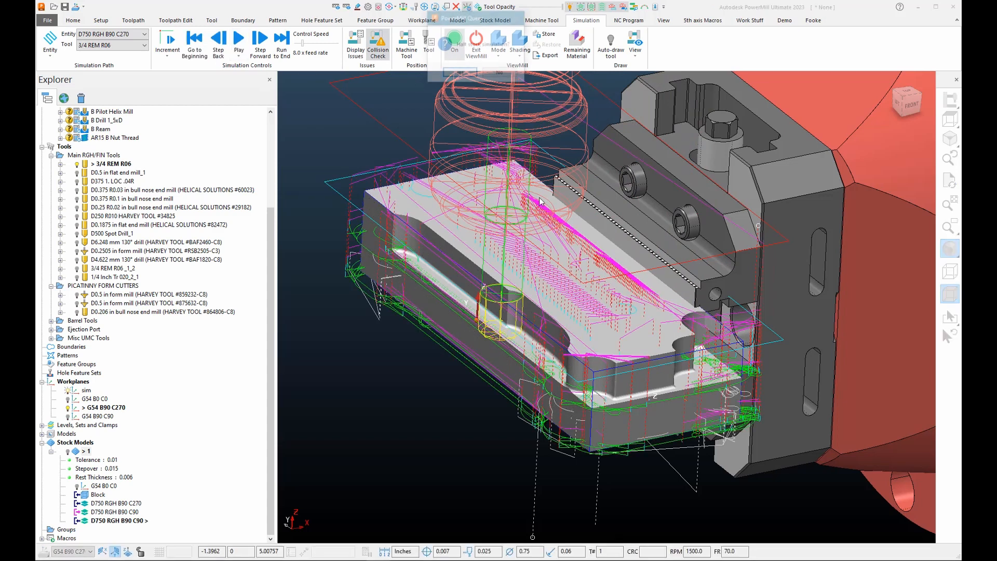
{"action": "left_click", "coordinate": [459, 73]}
- Display stock model 1 and examine the rest material around the barrel end of the part
{"action": "scroll", "coordinate": [168, 234], "scroll_direction": "up", "scroll_amount": 5}
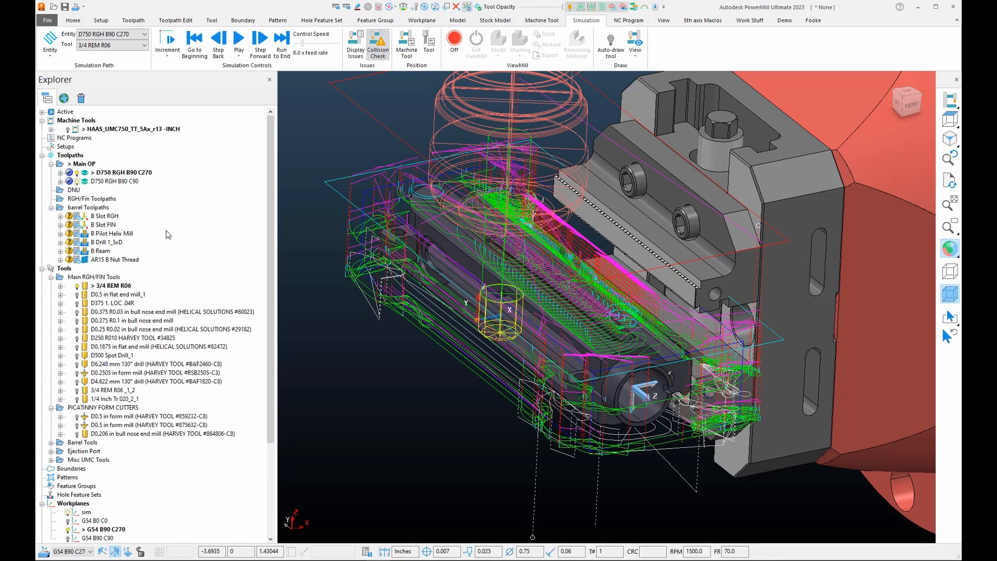
{"action": "key", "text": "ctrl"}
{"action": "scroll", "coordinate": [203, 414], "scroll_direction": "down", "scroll_amount": 5}
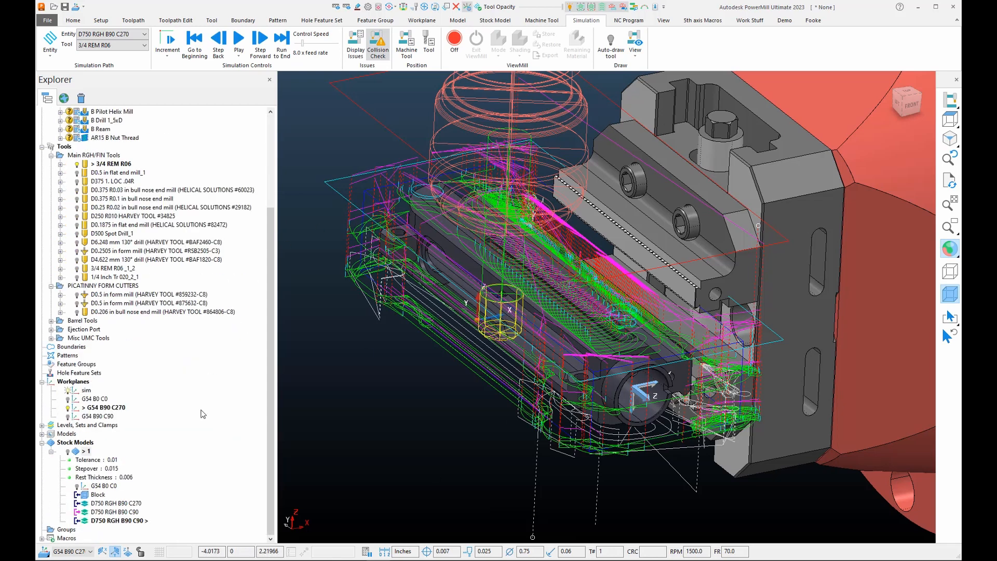
{"action": "left_click", "coordinate": [104, 521]}
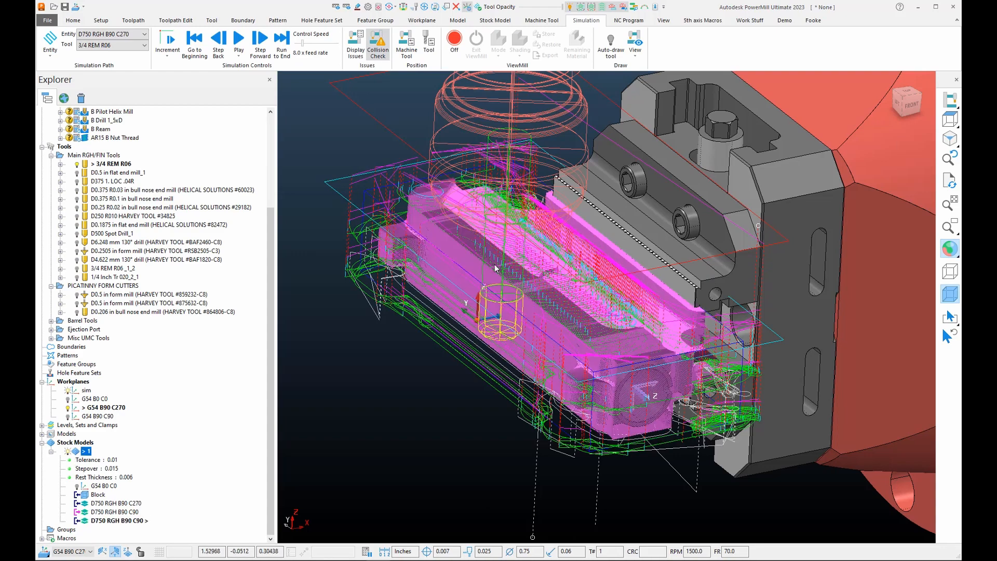
{"action": "scroll", "coordinate": [96, 190], "scroll_direction": "up", "scroll_amount": 5}
{"action": "left_click", "coordinate": [79, 180]}
{"action": "left_click", "coordinate": [76, 175]}
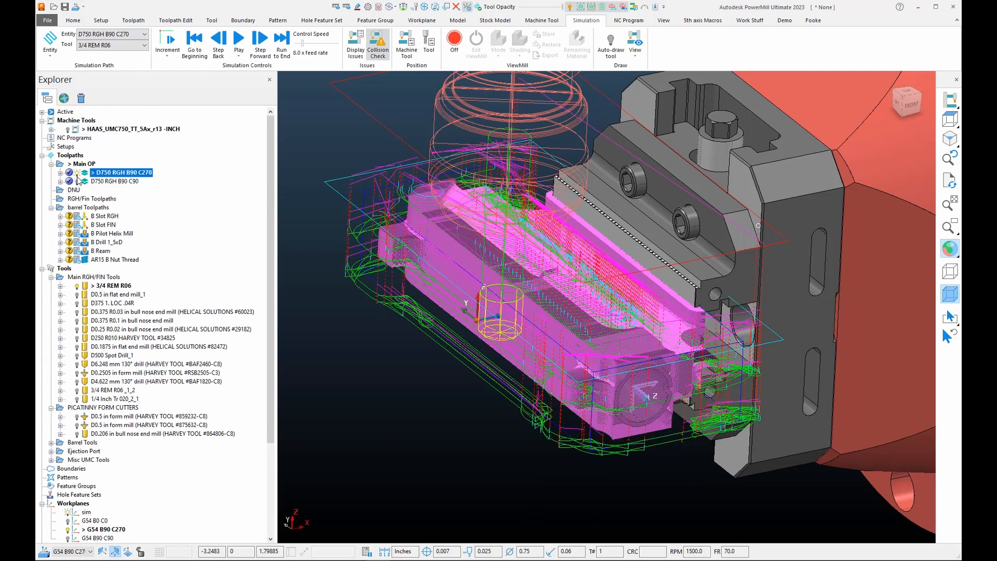
{"action": "scroll", "coordinate": [841, 390], "scroll_direction": "up", "scroll_amount": 3}
{"action": "mouse_move", "coordinate": [562, 388]}
{"action": "middle_mouse_down"}
{"action": "mouse_move", "coordinate": [517, 344]}
{"action": "mouse_move", "coordinate": [610, 360]}
{"action": "mouse_move", "coordinate": [561, 327]}
{"action": "mouse_move", "coordinate": [572, 356]}
{"action": "mouse_move", "coordinate": [665, 356]}
{"action": "mouse_move", "coordinate": [585, 408]}
{"action": "mouse_move", "coordinate": [653, 142]}
{"action": "middle_mouse_up"}
{"action": "scroll", "coordinate": [719, 366], "scroll_direction": "down", "scroll_amount": 6}
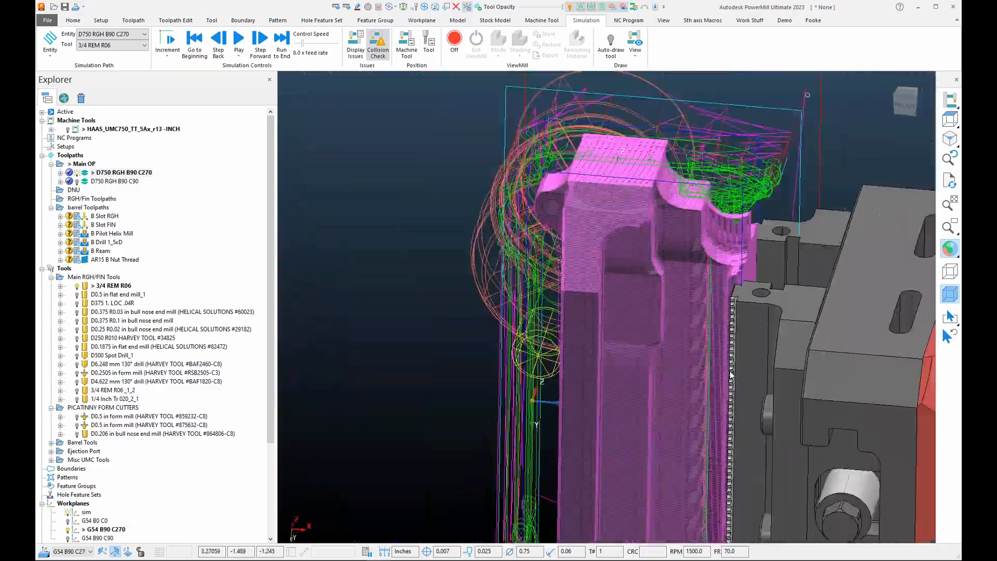
{"action": "middle_click_drag", "start_coordinate": [700, 371], "coordinate": [715, 347]}
{"action": "scroll", "coordinate": [642, 276], "scroll_direction": "up", "scroll_amount": 2}
{"action": "scroll", "coordinate": [641, 275], "scroll_direction": "up", "scroll_amount": 2}
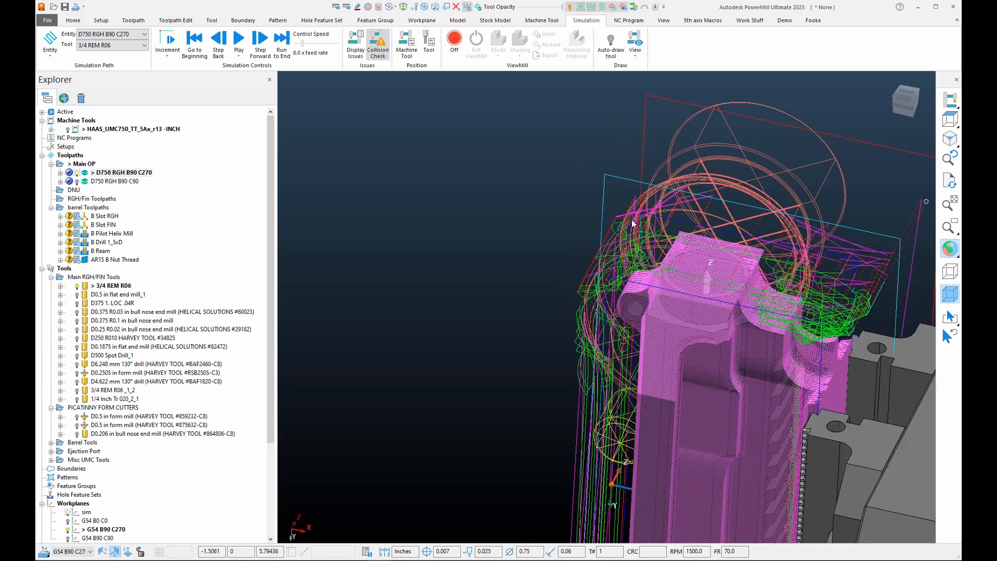
- Copy workplane G54 B90 C90 and activate the copy
{"action": "scroll", "coordinate": [115, 488], "scroll_direction": "down", "scroll_amount": 5}
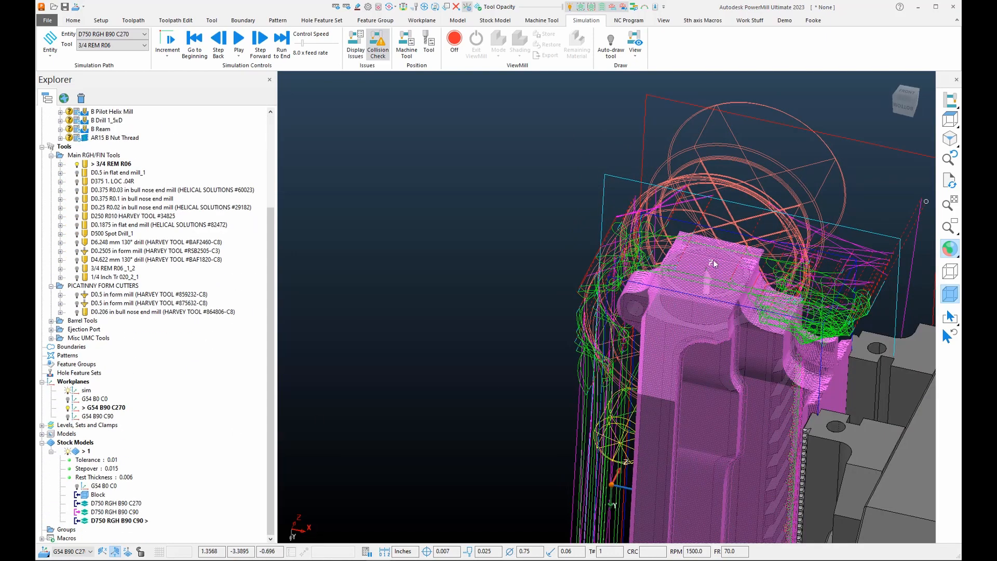
{"action": "double_click", "coordinate": [77, 419]}
{"action": "right_click", "coordinate": [78, 420]}
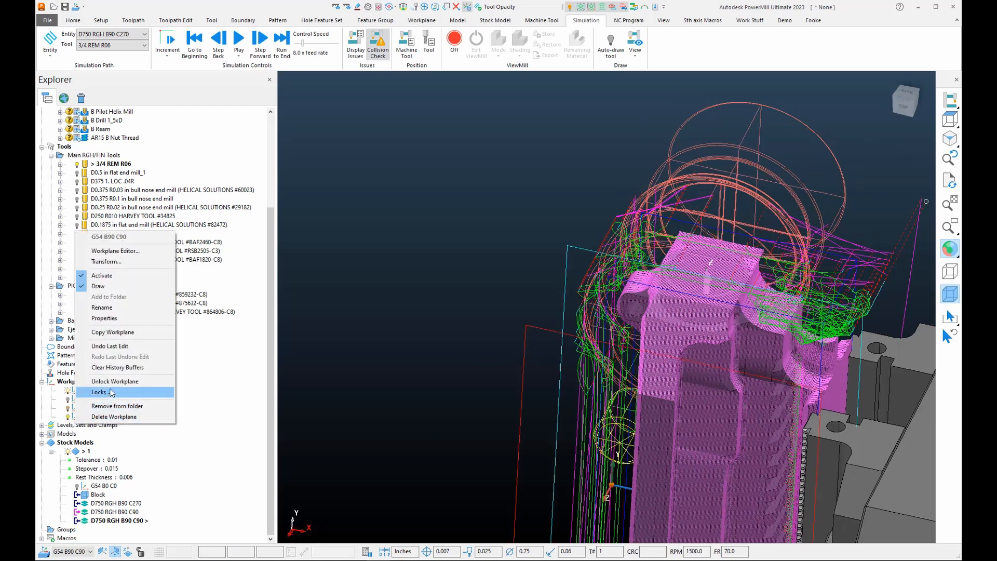
{"action": "left_click", "coordinate": [125, 333]}
{"action": "double_click", "coordinate": [84, 424]}
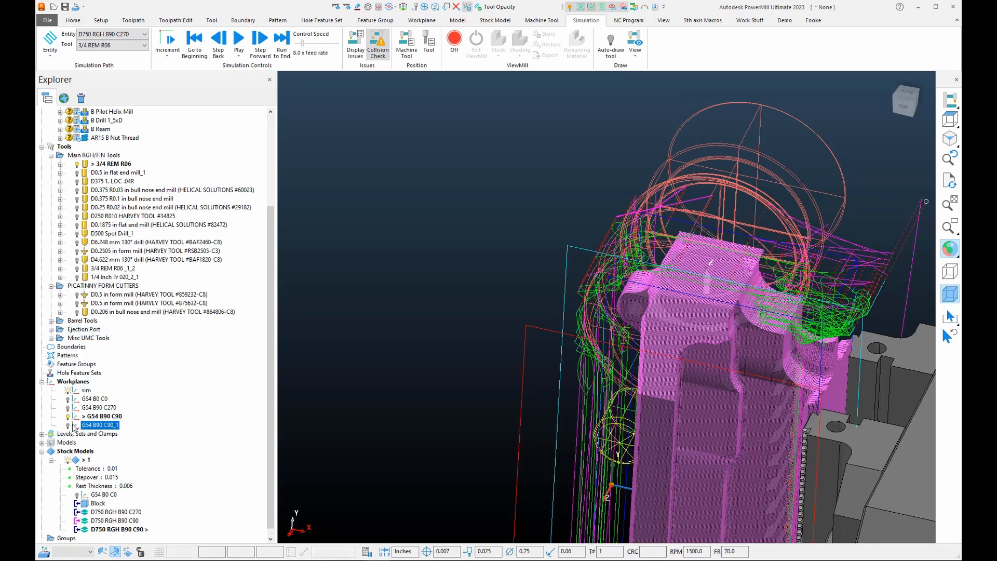
- Rename the copied workplane to G54 B90 C180
{"action": "scroll", "coordinate": [595, 417], "scroll_direction": "up", "scroll_amount": 2}
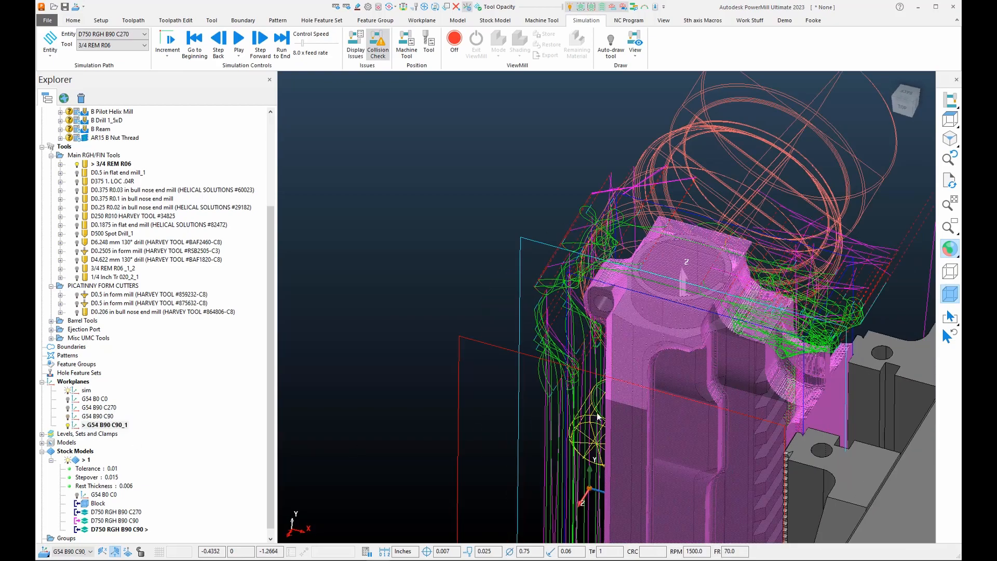
{"action": "scroll", "coordinate": [548, 233], "scroll_direction": "down", "scroll_amount": 4}
{"action": "scroll", "coordinate": [592, 360], "scroll_direction": "up", "scroll_amount": 1}
{"action": "middle_click_drag", "start_coordinate": [591, 359], "coordinate": [488, 288], "text": "shift"}
{"action": "scroll", "coordinate": [548, 267], "scroll_direction": "up", "scroll_amount": 2}
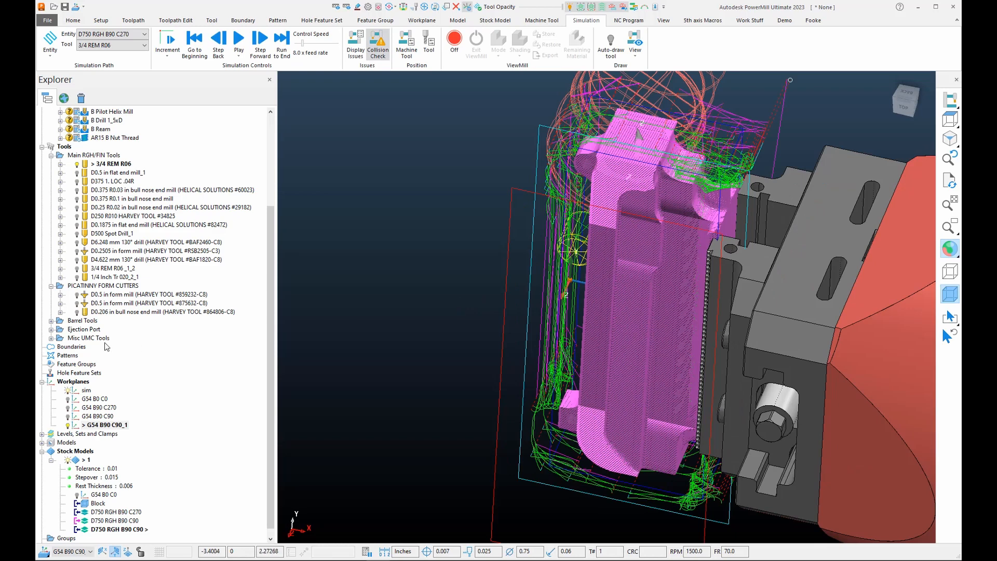
{"action": "left_click", "coordinate": [90, 425]}
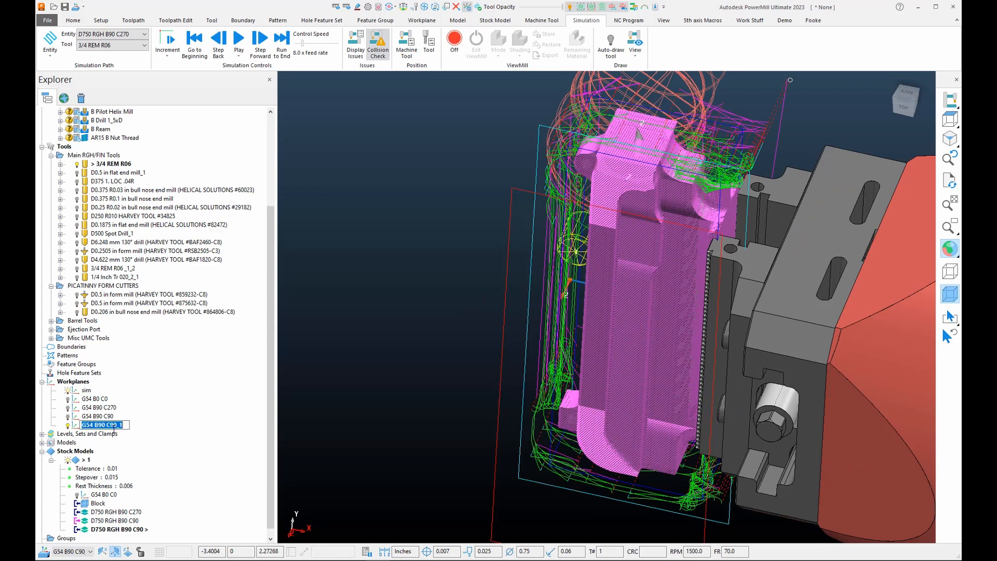
{"action": "left_click", "coordinate": [114, 426]}
{"action": "type", "text": "180"}
{"action": "key", "text": "Return"}
- Open workplane G54 B90 C180 in the Workplane Editor and hide stock model 1 to expose the part model
{"action": "middle_click_drag", "start_coordinate": [624, 251], "coordinate": [644, 168]}
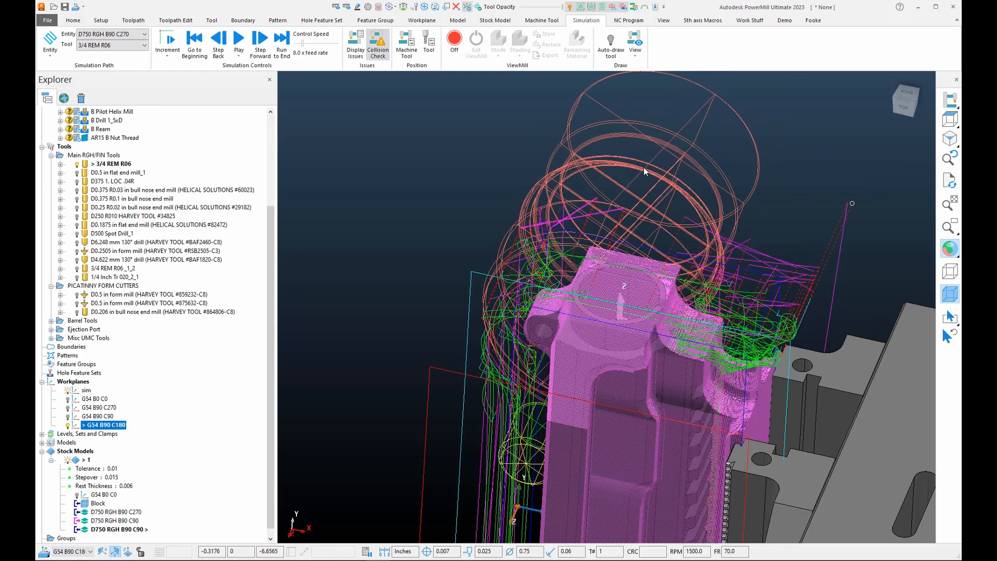
{"action": "scroll", "coordinate": [99, 524], "scroll_direction": "down", "scroll_amount": 1}
{"action": "right_click", "coordinate": [102, 421]}
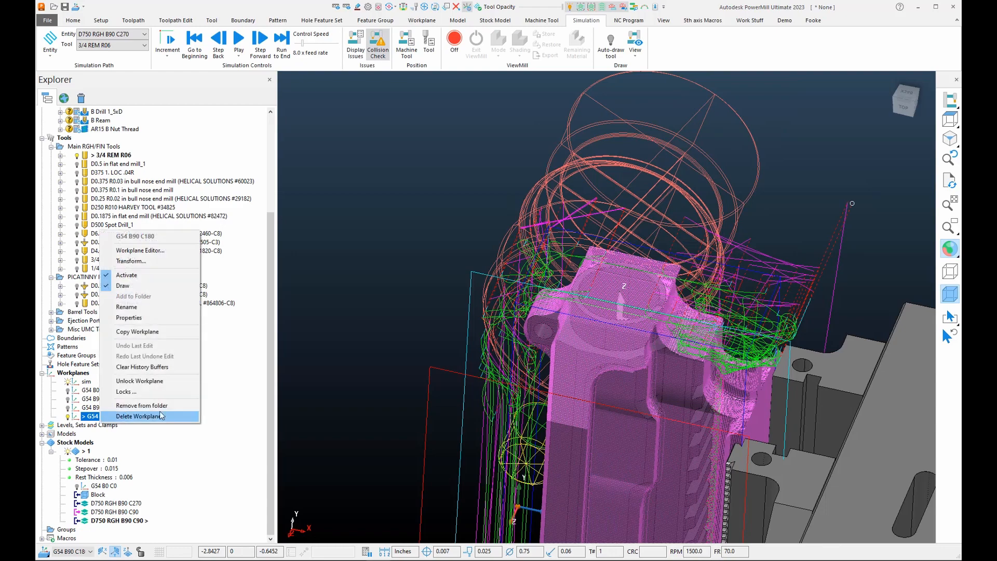
{"action": "left_click", "coordinate": [124, 251]}
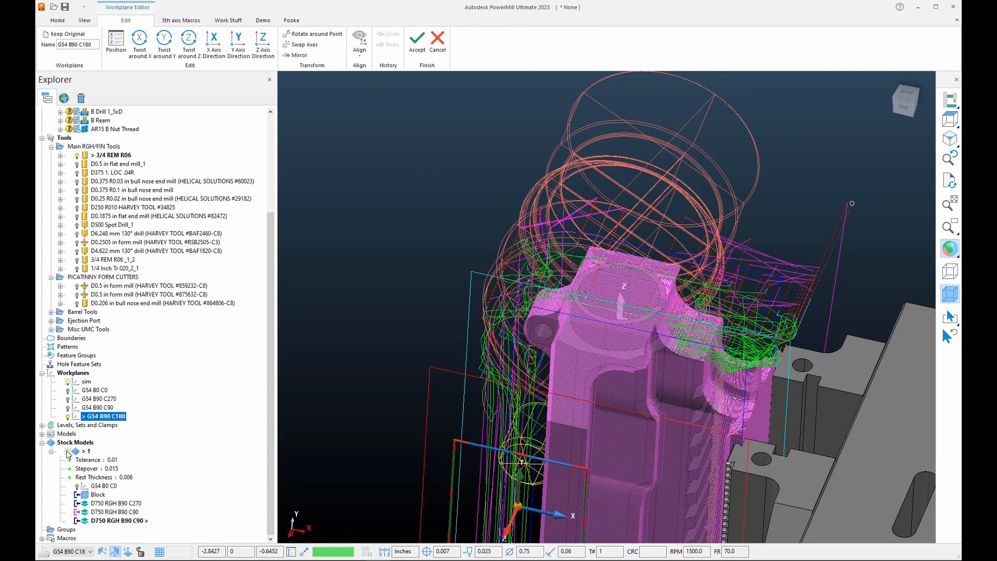
{"action": "left_click", "coordinate": [67, 452]}
{"action": "scroll", "coordinate": [613, 316], "scroll_direction": "up", "scroll_amount": 1}
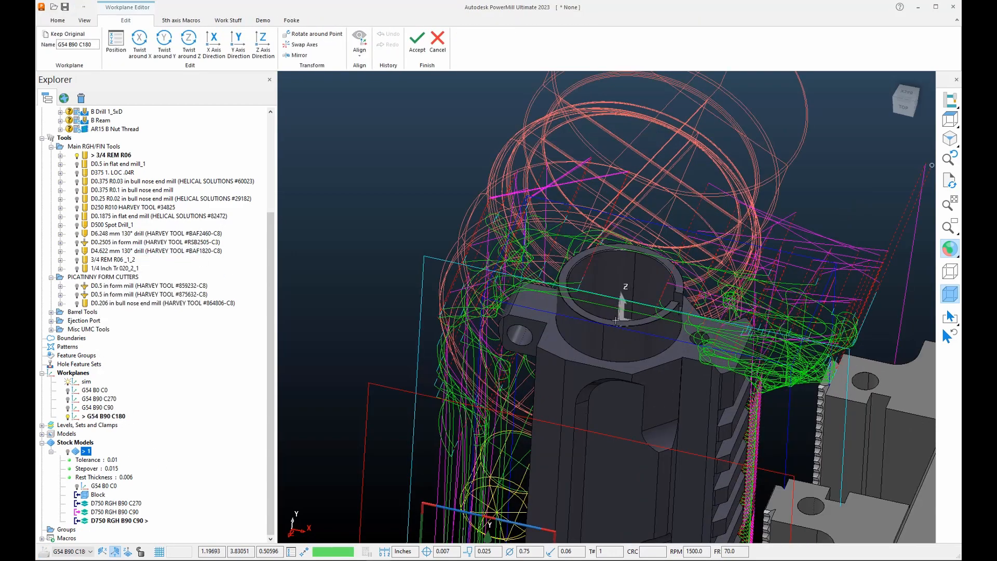
{"action": "scroll", "coordinate": [627, 342], "scroll_direction": "down", "scroll_amount": 3}
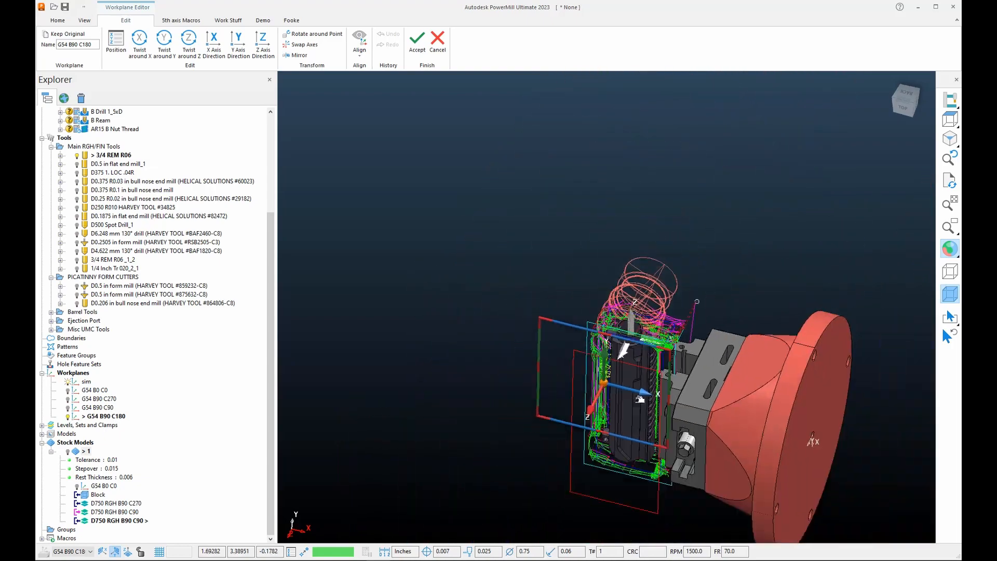
{"action": "middle_click_drag", "start_coordinate": [627, 425], "coordinate": [630, 279]}
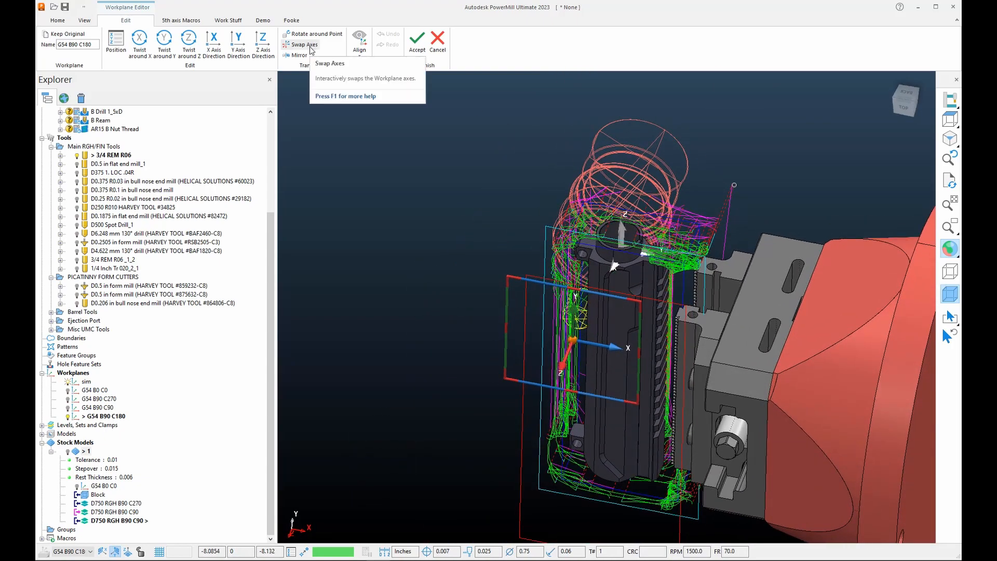
- Swap the workplane's Y and Z axes so Z points along the part toward its barrel end, and accept the edit
{"action": "left_click", "coordinate": [362, 58]}
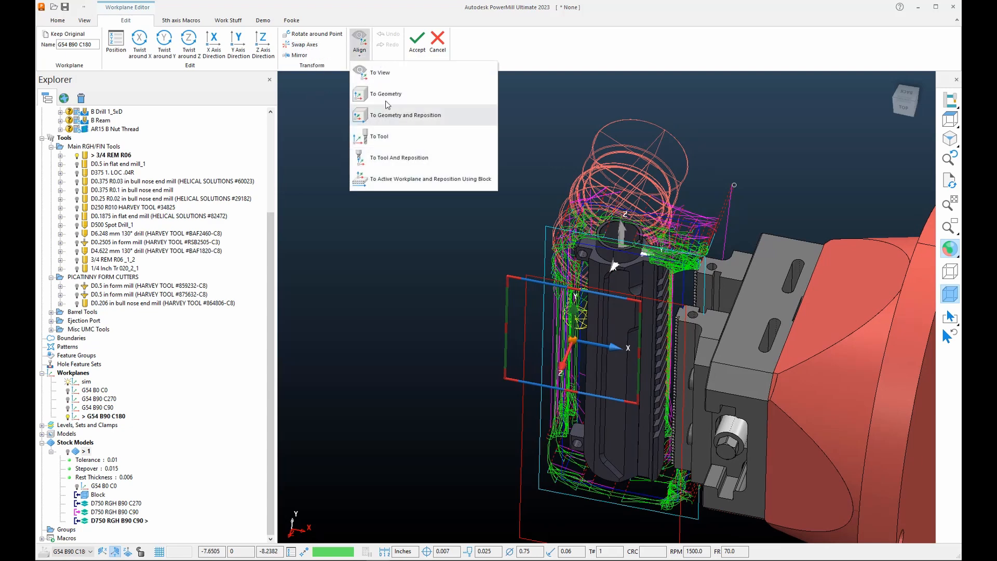
{"action": "left_click", "coordinate": [306, 45]}
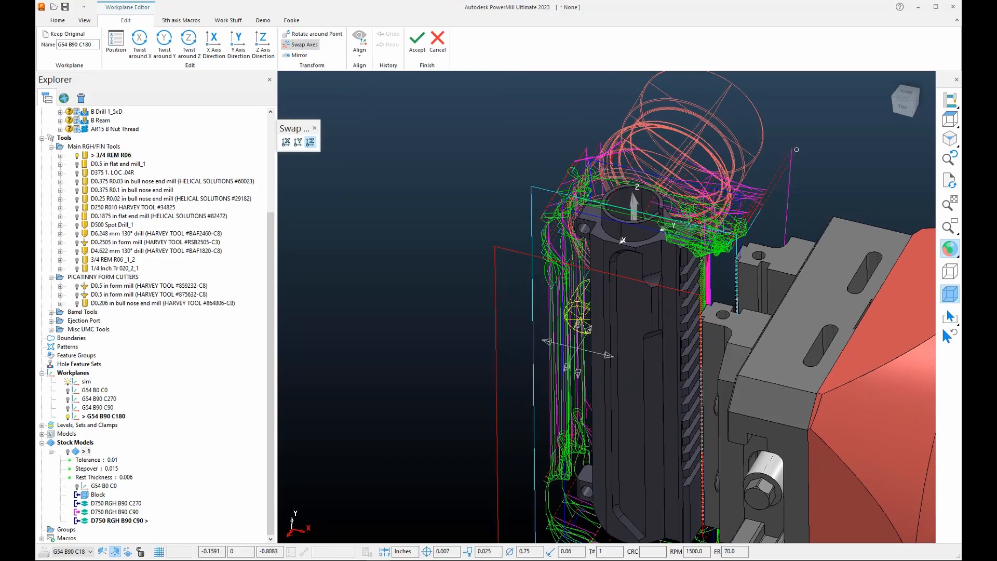
{"action": "left_click", "coordinate": [576, 317]}
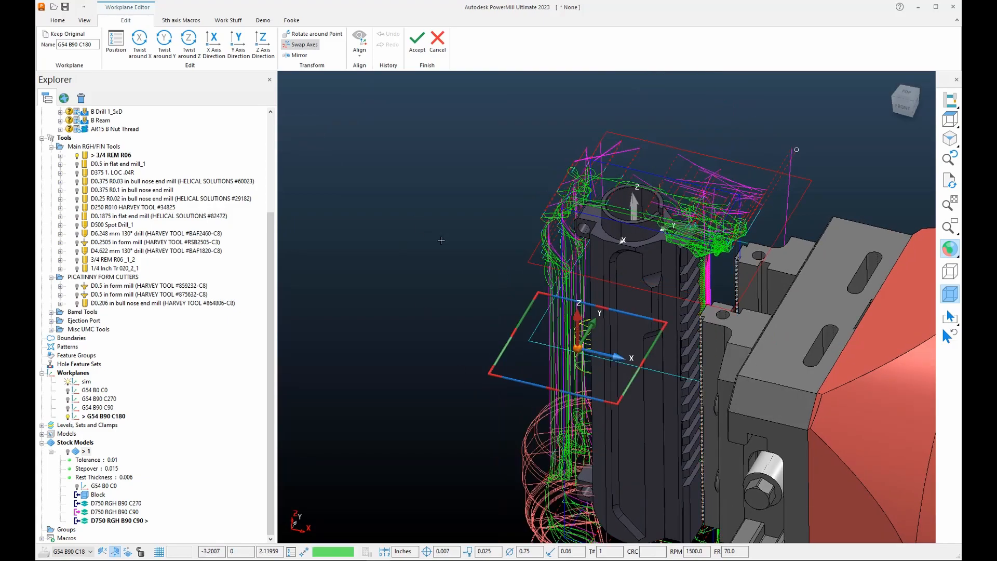
{"action": "left_click", "coordinate": [414, 54]}
{"action": "scroll", "coordinate": [583, 361], "scroll_direction": "down", "scroll_amount": 3}
{"action": "middle_click_drag", "start_coordinate": [623, 374], "coordinate": [616, 283]}
{"action": "scroll", "coordinate": [600, 231], "scroll_direction": "up", "scroll_amount": 3}
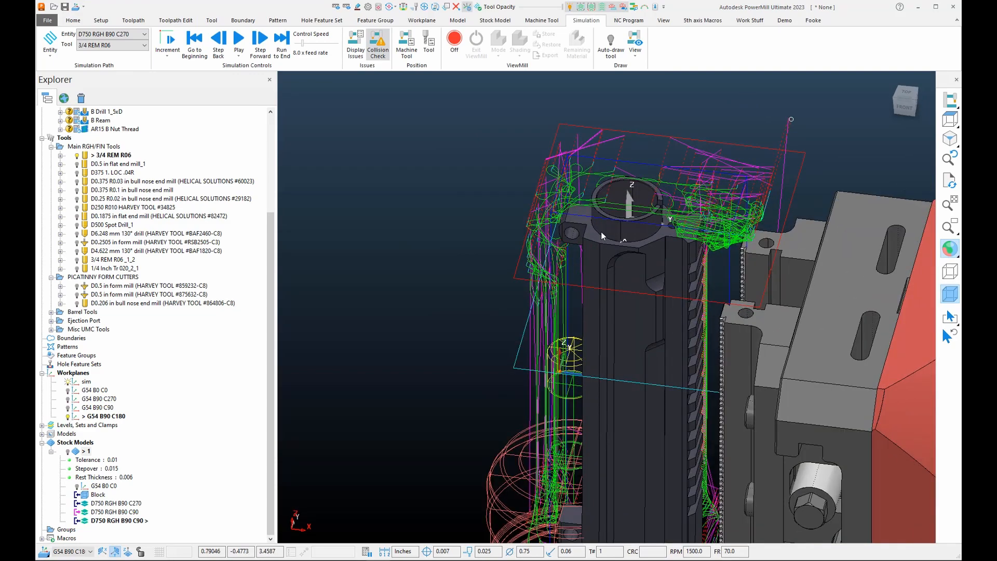
- Create a new toolpath using the Model Profile strategy from the 3D Area Clearance category
{"action": "scroll", "coordinate": [200, 283], "scroll_direction": "up", "scroll_amount": 5}
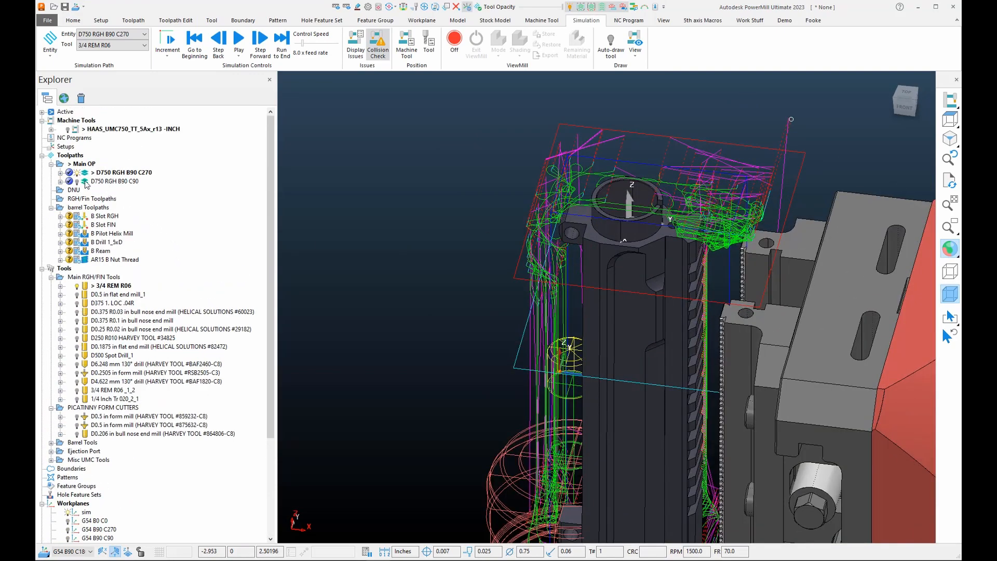
{"action": "left_click", "coordinate": [86, 184]}
{"action": "scroll", "coordinate": [606, 330], "scroll_direction": "down", "scroll_amount": 3}
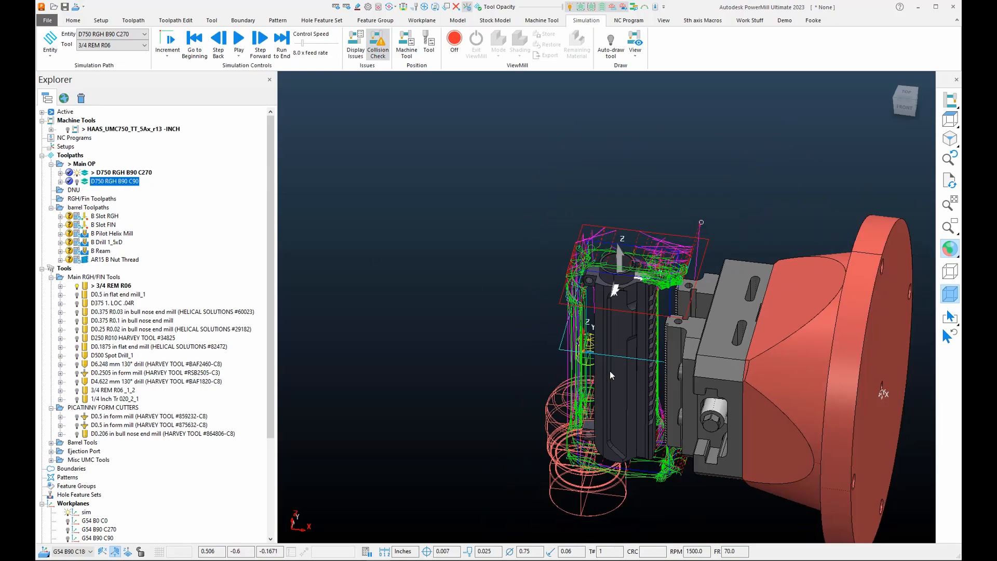
{"action": "middle_click_drag", "start_coordinate": [609, 370], "coordinate": [594, 307]}
{"action": "scroll", "coordinate": [594, 307], "scroll_direction": "up", "scroll_amount": 2}
{"action": "left_click", "coordinate": [72, 21]}
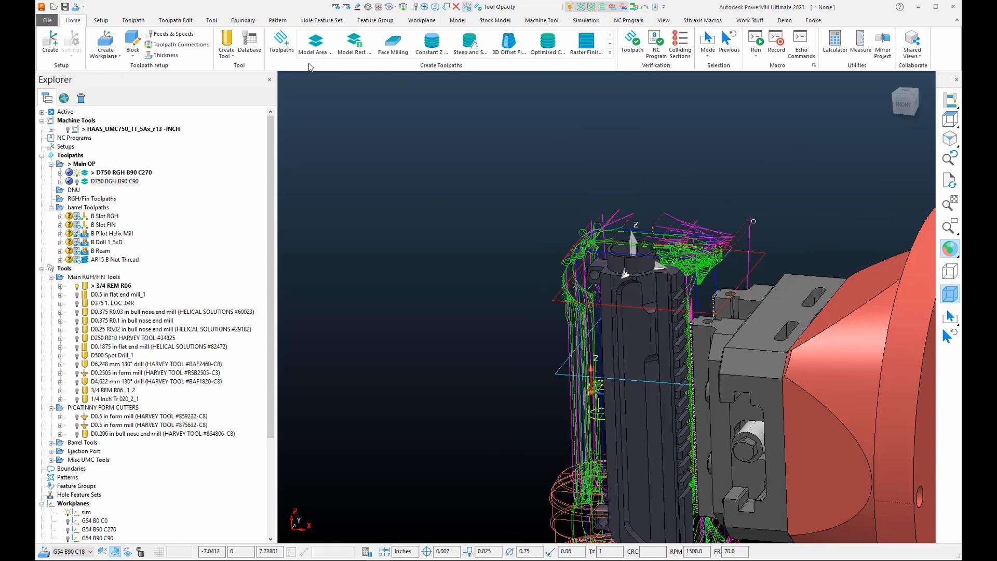
{"action": "left_click", "coordinate": [281, 42]}
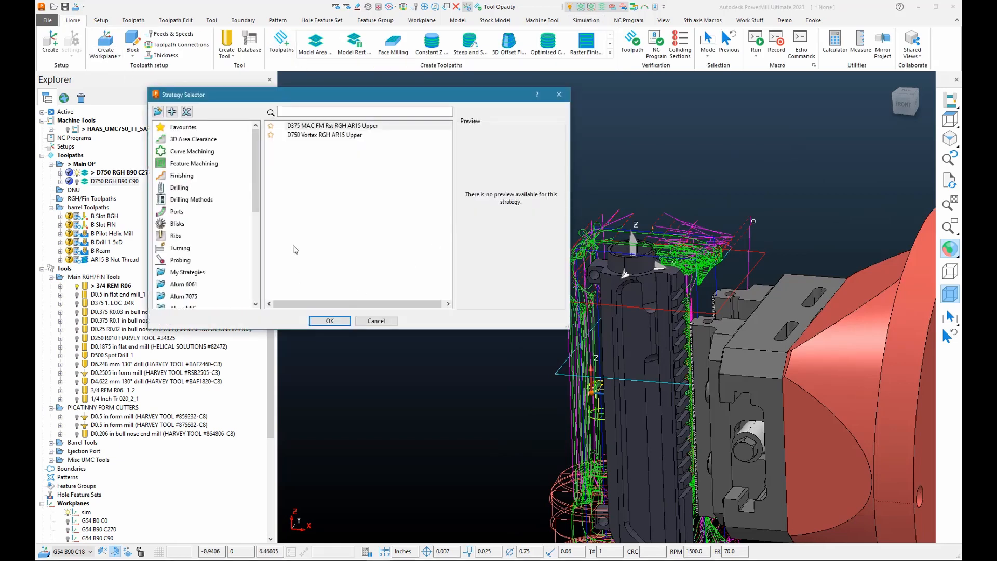
{"action": "left_click", "coordinate": [177, 140]}
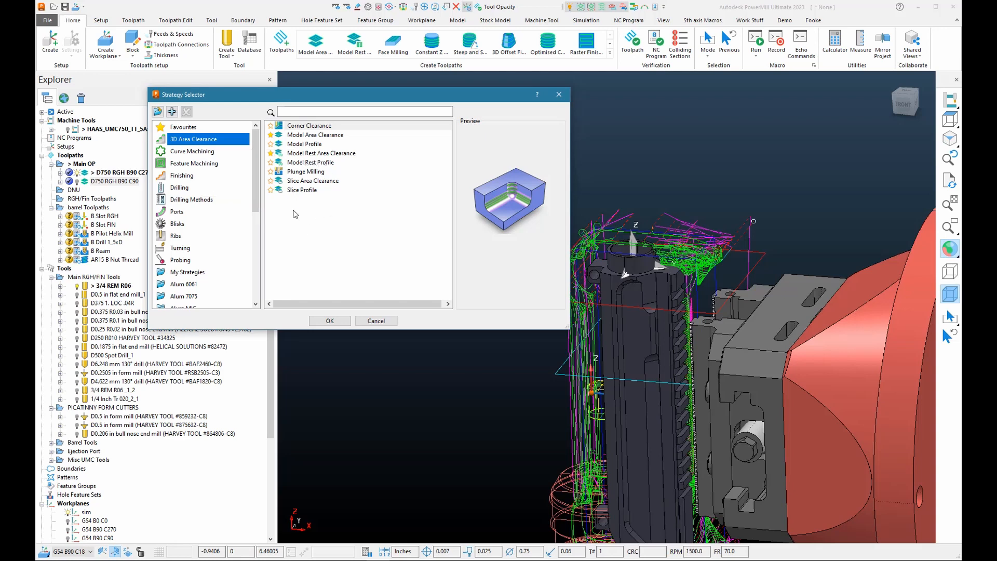
{"action": "right_click", "coordinate": [319, 219]}
{"action": "left_click", "coordinate": [304, 144]}
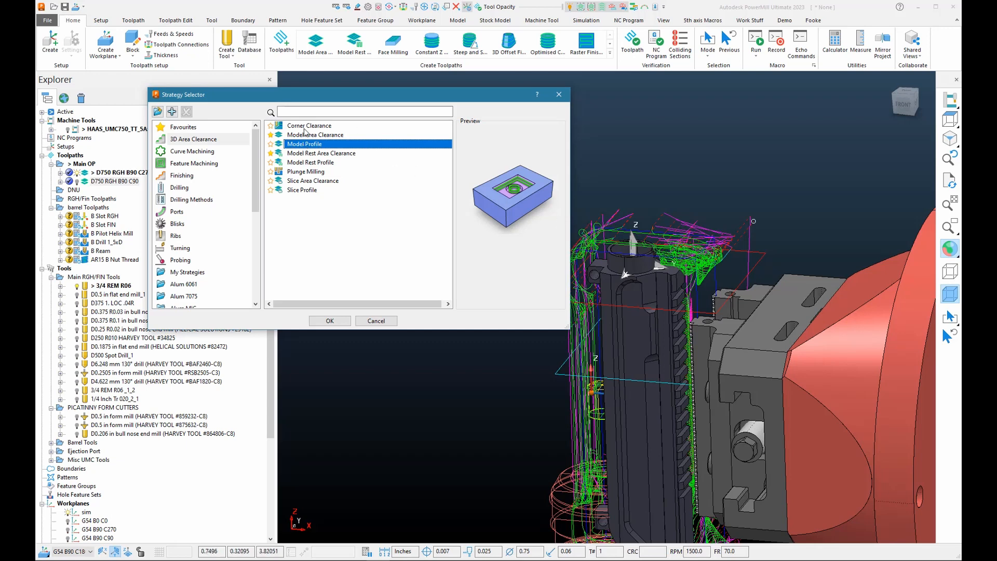
{"action": "double_click", "coordinate": [309, 145]}
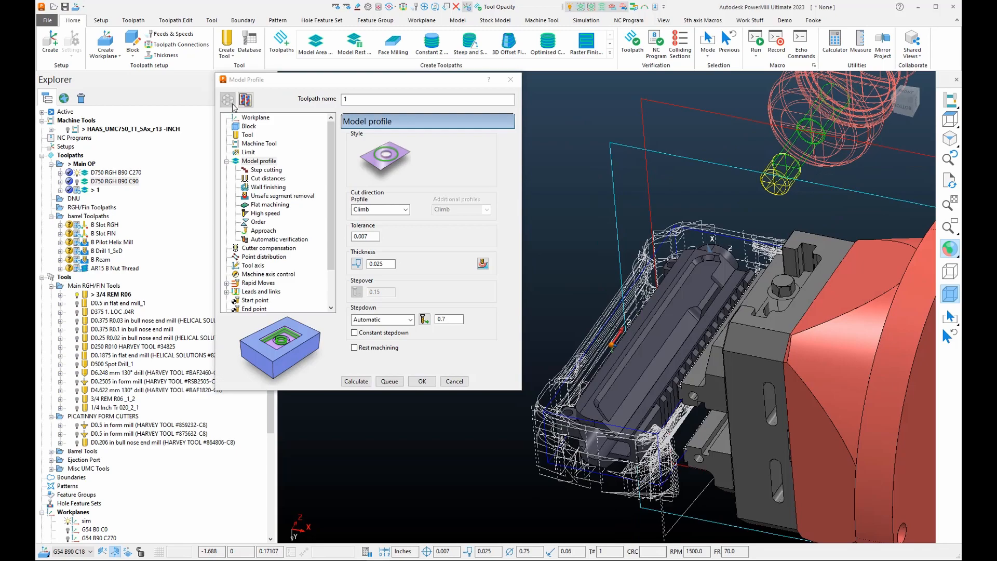
- Set the Model Profile toolpath's workplane to G54 B90 C180
{"action": "left_click", "coordinate": [246, 118]}
{"action": "left_click", "coordinate": [412, 153]}
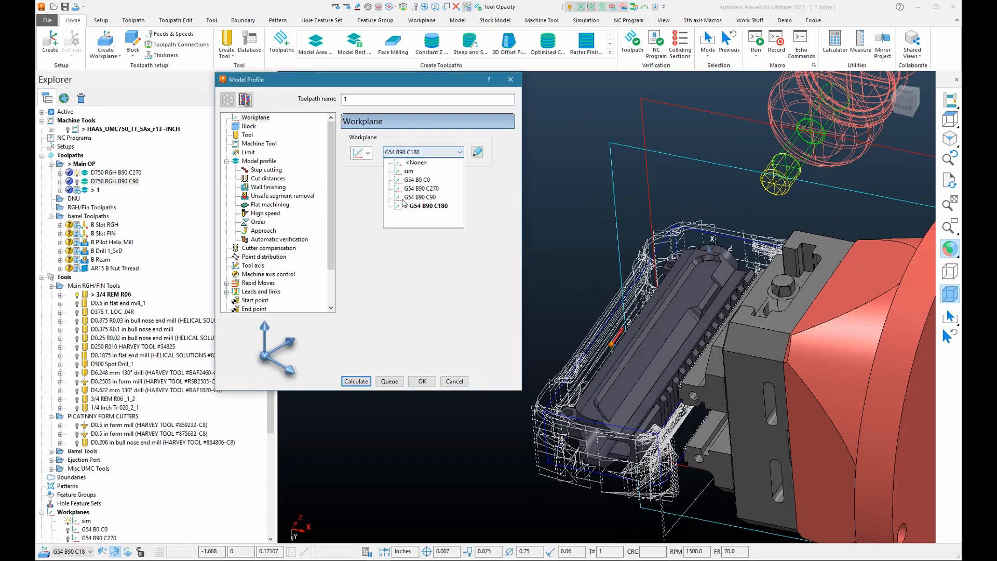
{"action": "left_click", "coordinate": [413, 206]}
- Hide the drawn toolpath D750 RGH B90 C270 to clear the view of the part's barrel end
{"action": "scroll", "coordinate": [675, 249], "scroll_direction": "down", "scroll_amount": 3}
{"action": "mouse_move", "coordinate": [675, 248]}
{"action": "middle_mouse_down"}
{"action": "mouse_move", "coordinate": [696, 462]}
{"action": "mouse_move", "coordinate": [772, 467]}
{"action": "mouse_move", "coordinate": [719, 446]}
{"action": "mouse_move", "coordinate": [704, 456]}
{"action": "middle_mouse_up"}
{"action": "left_click", "coordinate": [78, 173]}
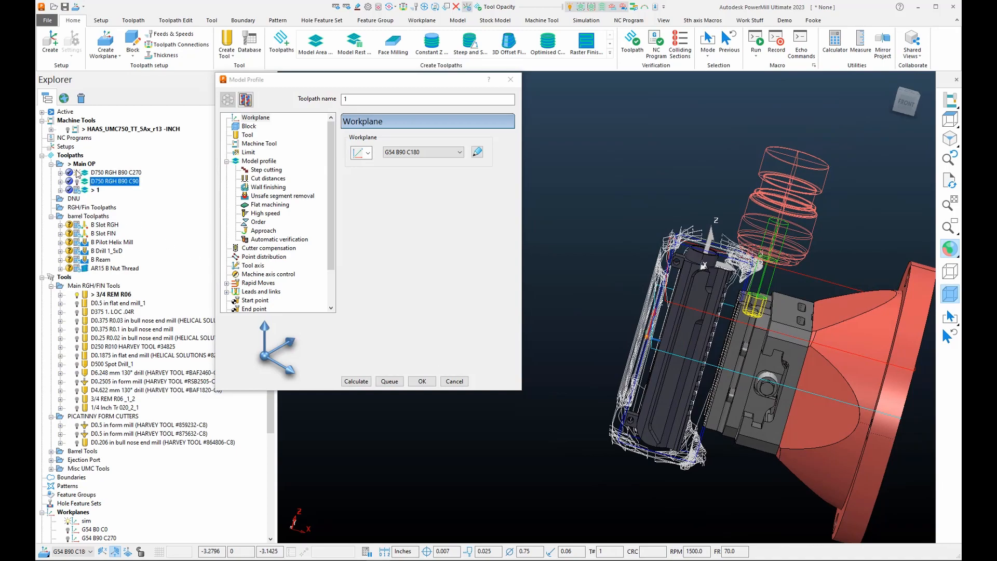
{"action": "scroll", "coordinate": [700, 249], "scroll_direction": "up", "scroll_amount": 3}
{"action": "middle_click_drag", "start_coordinate": [700, 249], "coordinate": [587, 333]}
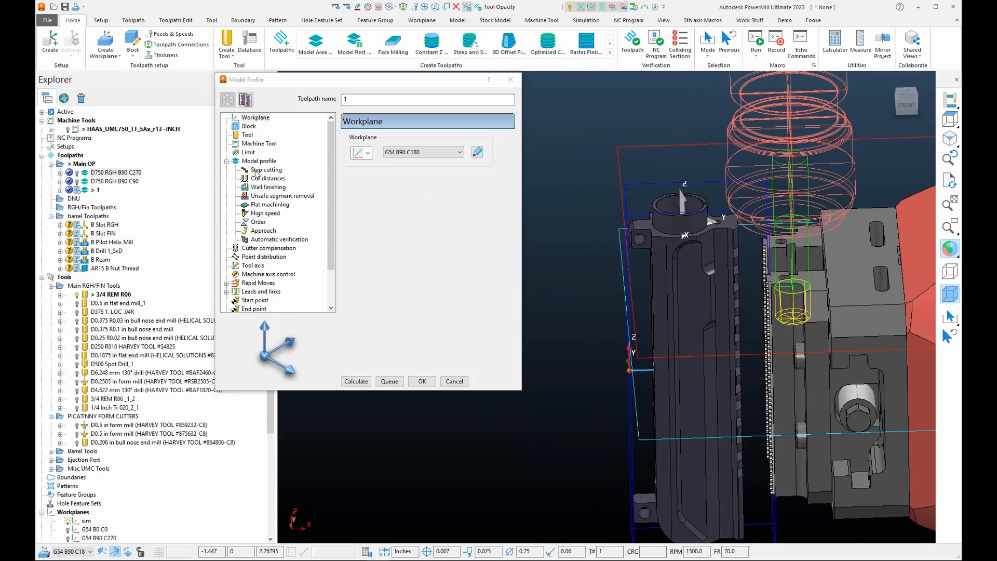
- Enable the toolpath's minimum Z limit and pick it from the flat ledge below the barrel collar, giving 3.389508
{"action": "scroll", "coordinate": [675, 264], "scroll_direction": "up", "scroll_amount": 2}
{"action": "middle_click_drag", "start_coordinate": [697, 297], "coordinate": [716, 284]}
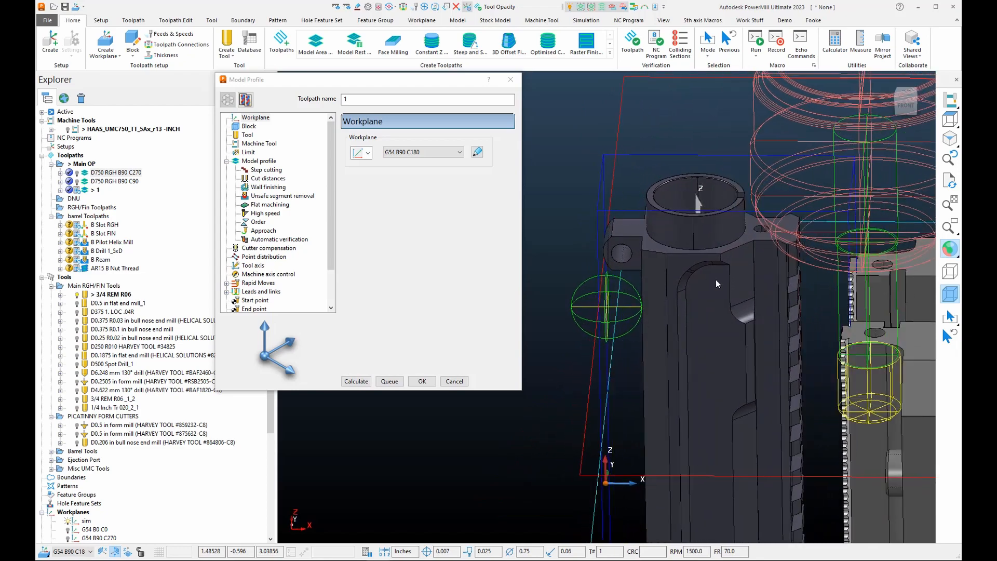
{"action": "scroll", "coordinate": [715, 280], "scroll_direction": "up", "scroll_amount": 2}
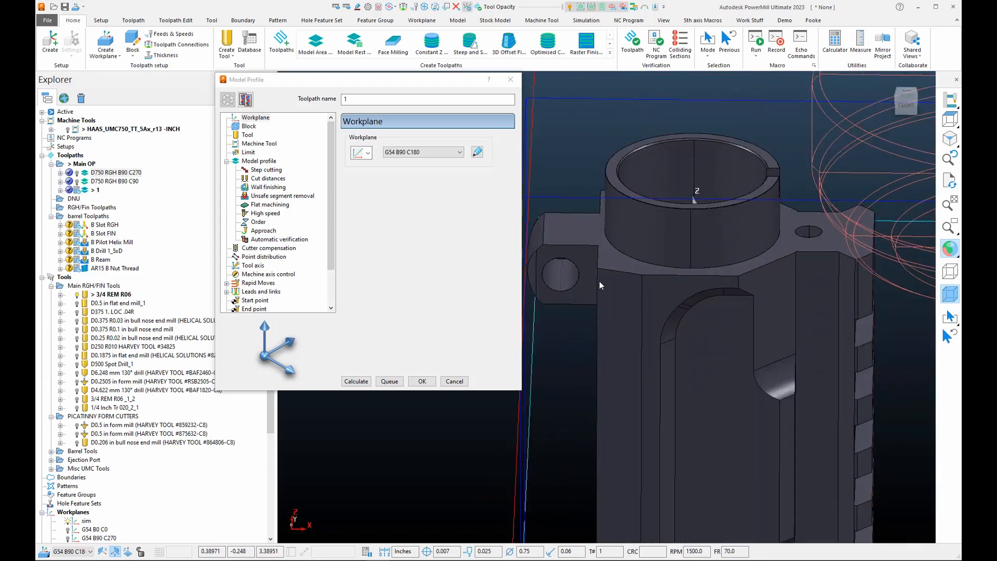
{"action": "left_click", "coordinate": [242, 152]}
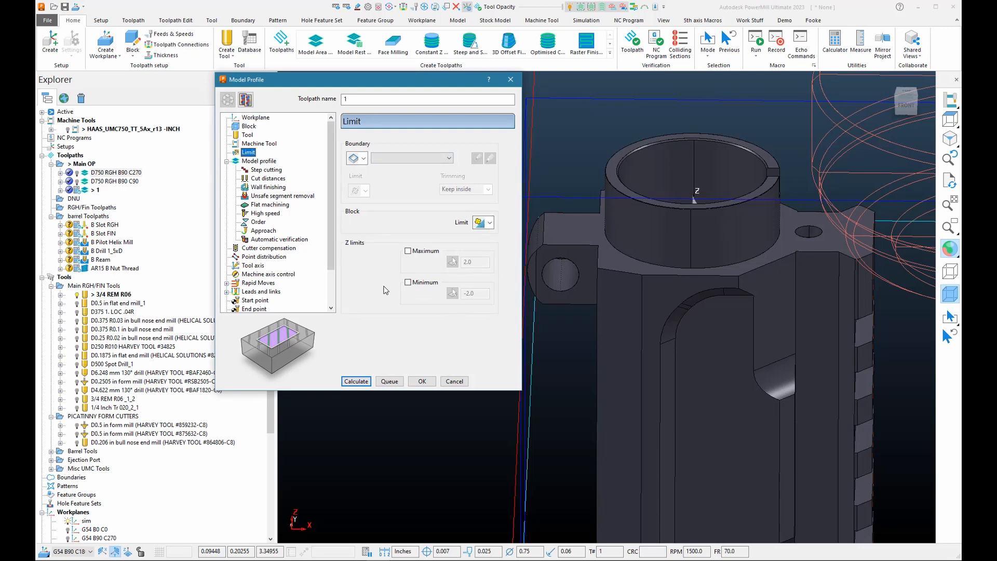
{"action": "left_click", "coordinate": [408, 282]}
{"action": "left_click", "coordinate": [452, 293]}
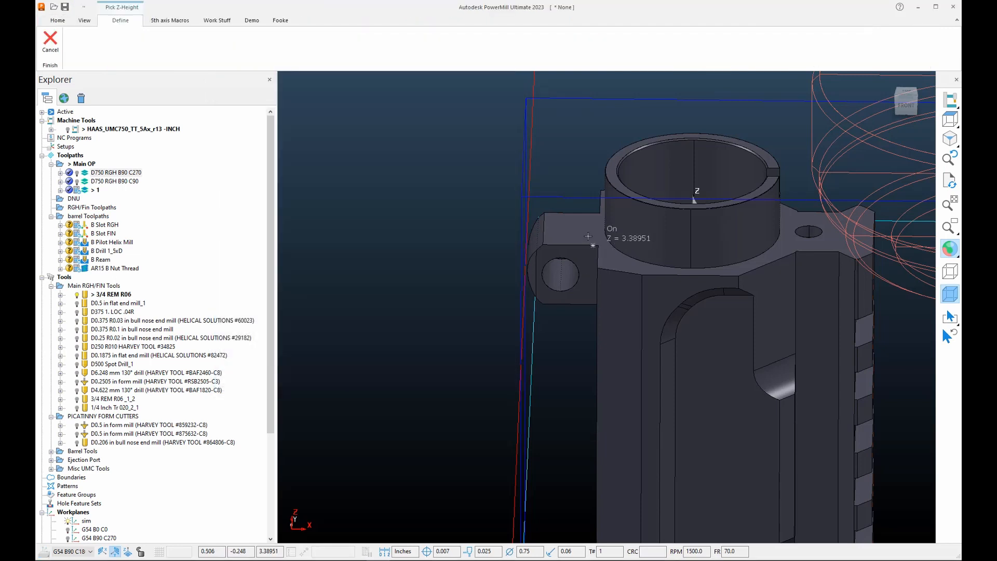
{"action": "left_click", "coordinate": [587, 236]}
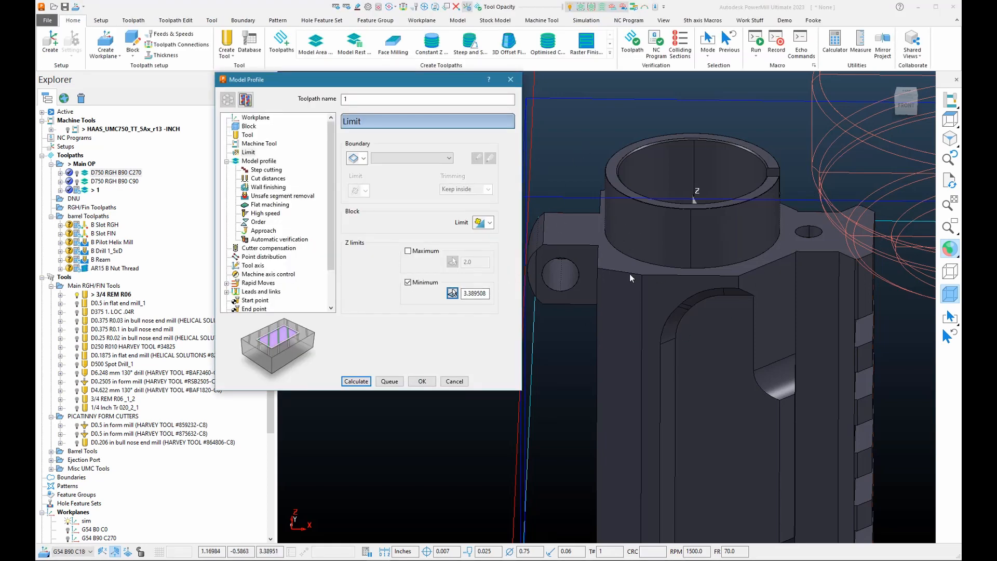
{"action": "scroll", "coordinate": [728, 282], "scroll_direction": "down", "scroll_amount": 3}
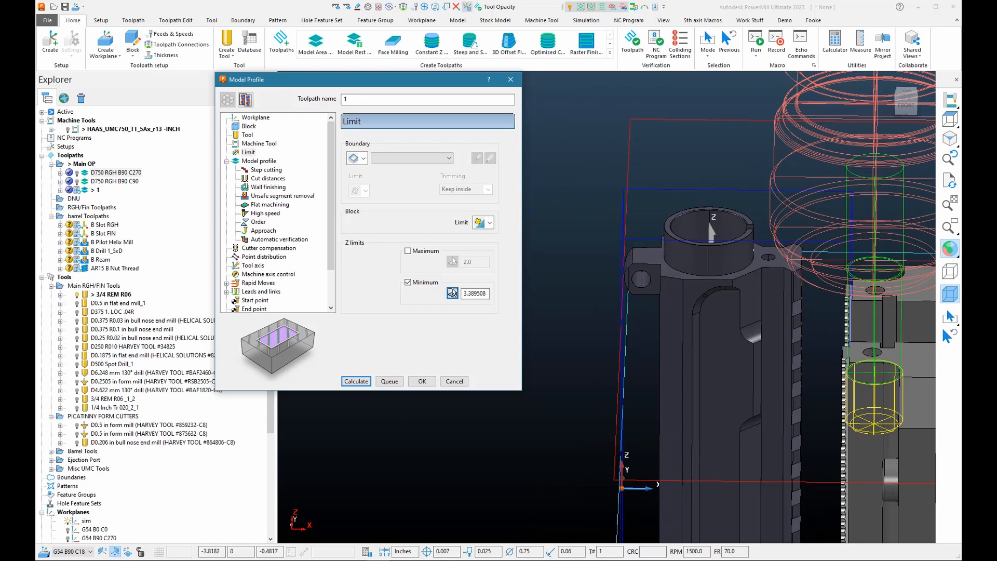
{"action": "left_click", "coordinate": [452, 293]}
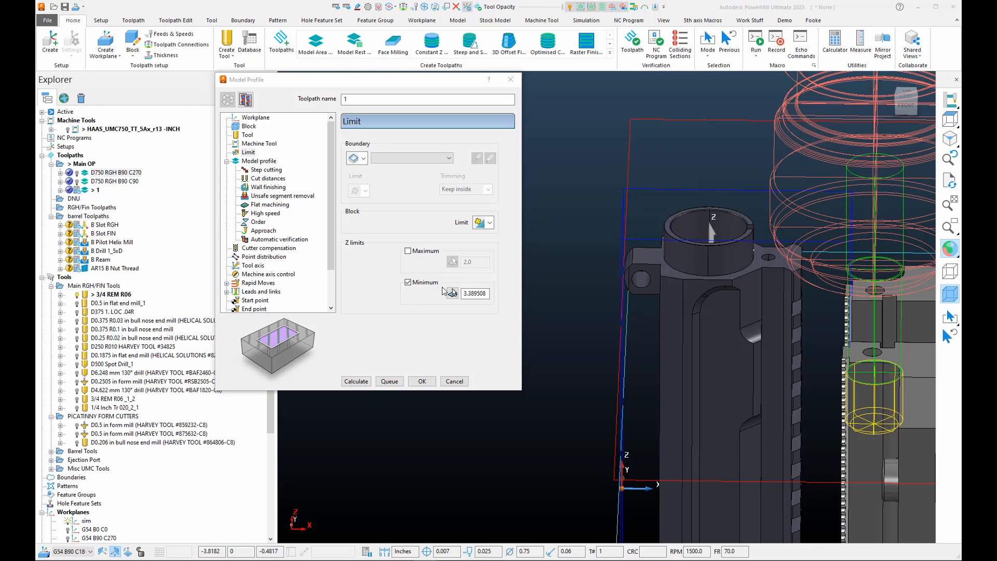
- Set the model profile's automatic stepdown to 0.2
{"action": "left_click", "coordinate": [259, 161]}
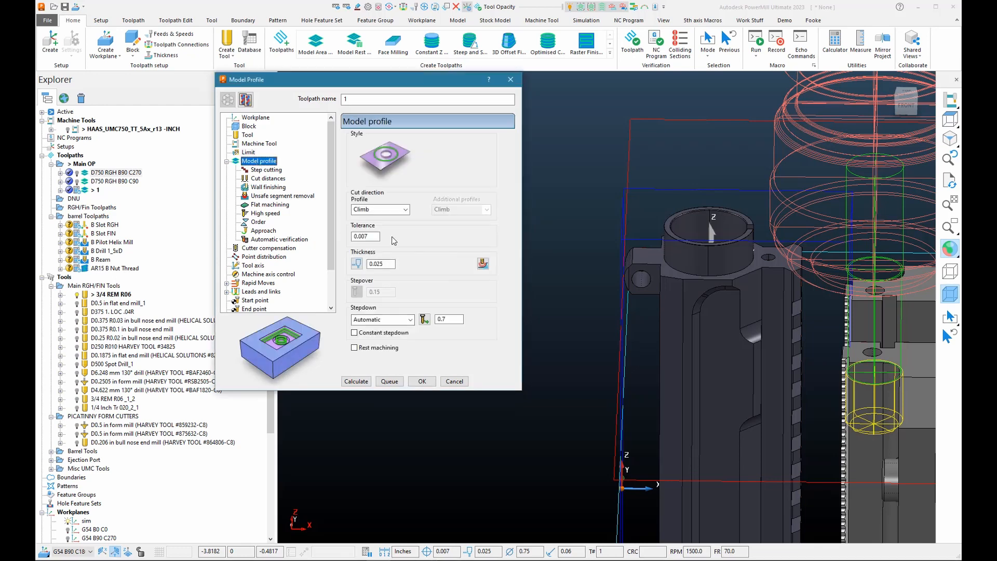
{"action": "left_click", "coordinate": [436, 318]}
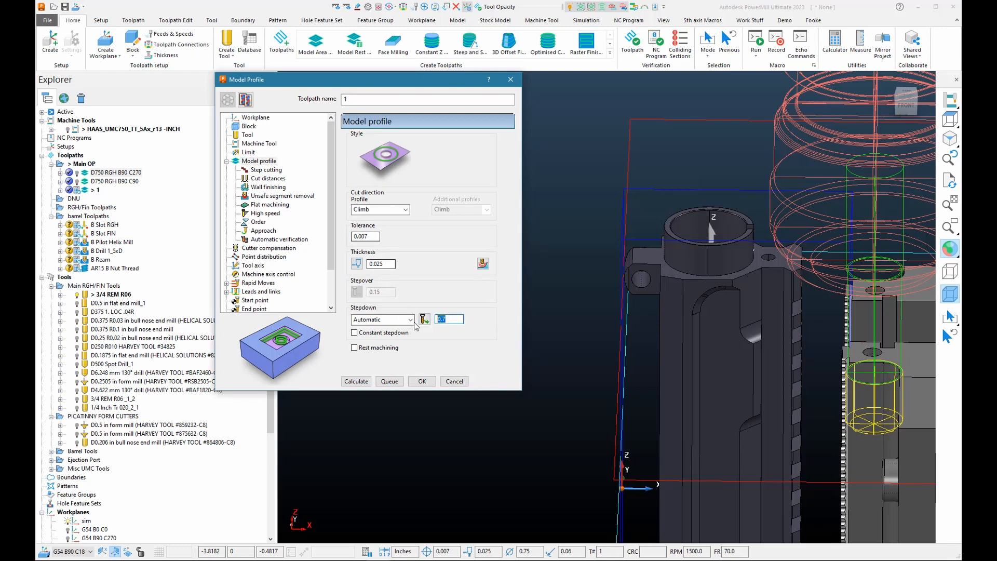
{"action": "left_click", "coordinate": [388, 265]}
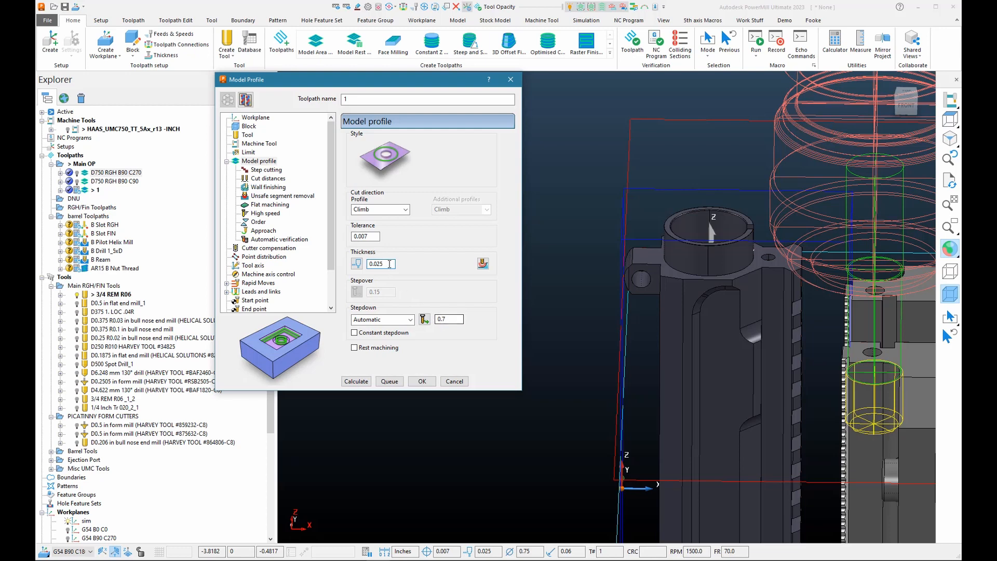
{"action": "double_click", "coordinate": [461, 321]}
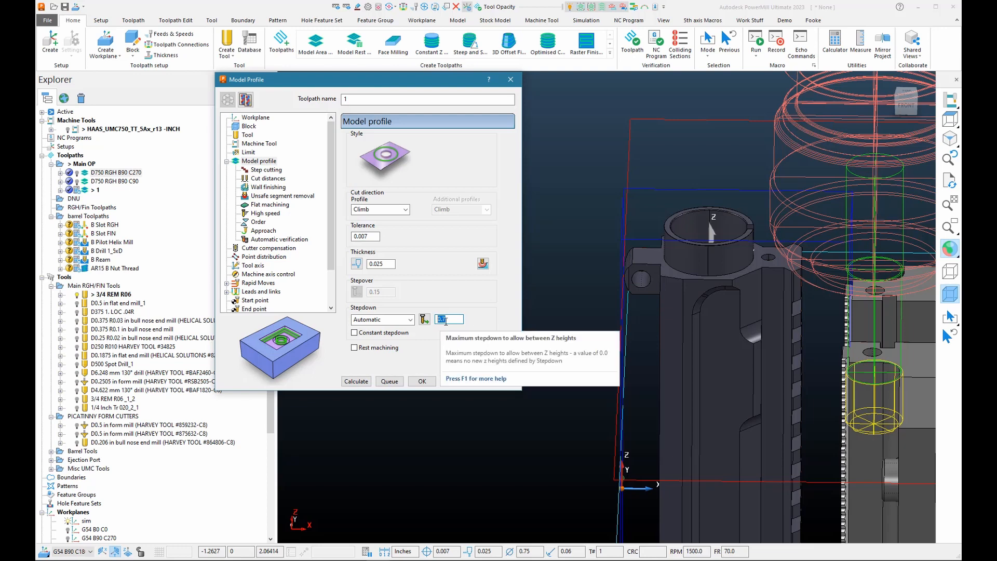
{"action": "type", "text": "0.2"}
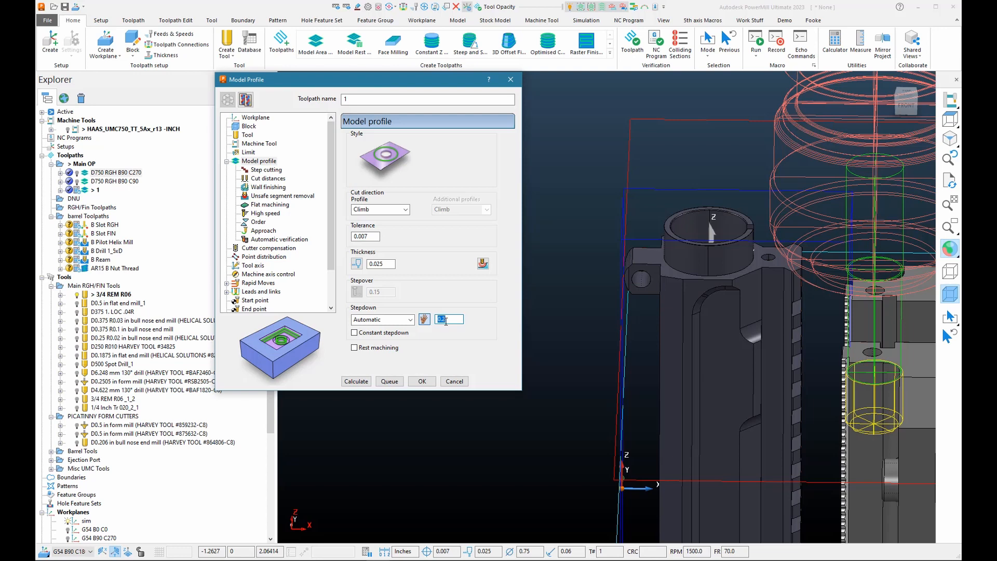
- Enable a limit of 10 horizontal cuts with a 0.4 stepover, and calculate the toolpath
{"action": "left_click", "coordinate": [256, 171]}
{"action": "left_click", "coordinate": [262, 178]}
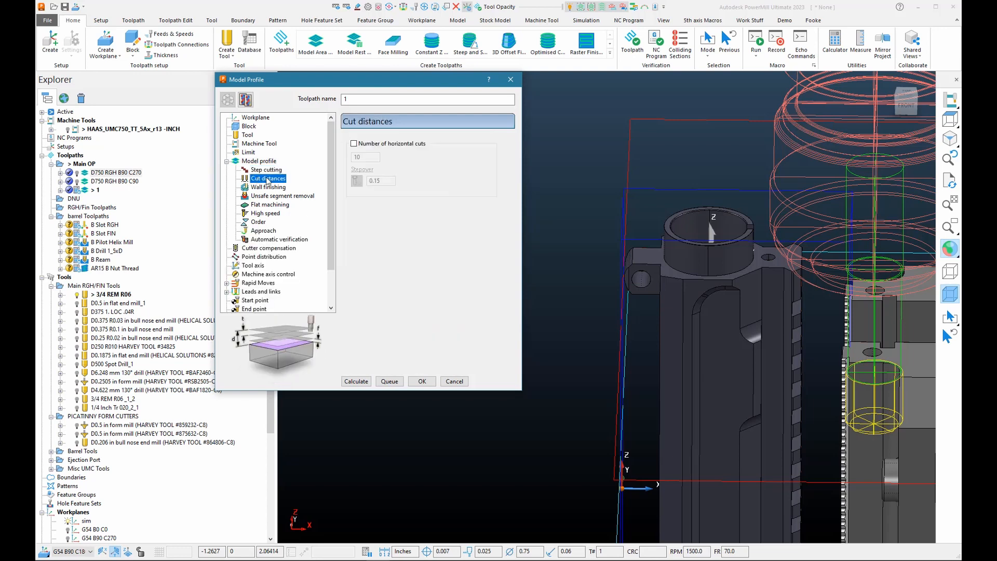
{"action": "left_click", "coordinate": [354, 143]}
{"action": "left_click", "coordinate": [381, 181]}
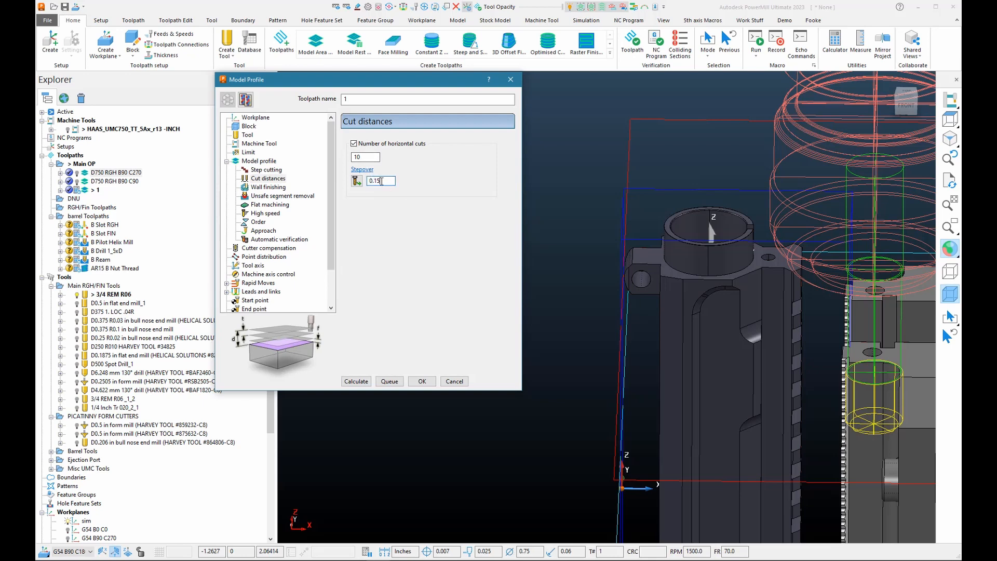
{"action": "double_click", "coordinate": [381, 181]}
{"action": "type", "text": "0.4"}
{"action": "key", "text": "Return"}
{"action": "key", "text": "Return"}
{"action": "left_click", "coordinate": [367, 157]}
{"action": "left_click", "coordinate": [362, 383]}
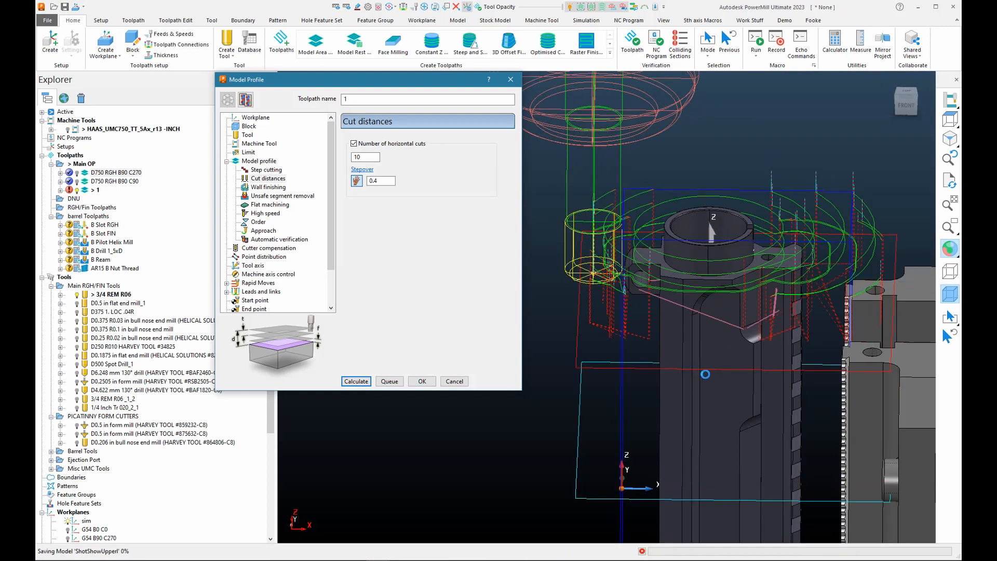
- Close the toolpath settings and examine the cutting and link moves around the part's barrel end from several angles
{"action": "mouse_move", "coordinate": [705, 373]}
{"action": "middle_mouse_down"}
{"action": "mouse_move", "coordinate": [702, 365]}
{"action": "mouse_move", "coordinate": [646, 435]}
{"action": "mouse_move", "coordinate": [566, 344]}
{"action": "mouse_move", "coordinate": [658, 351]}
{"action": "mouse_move", "coordinate": [649, 363]}
{"action": "middle_mouse_up"}
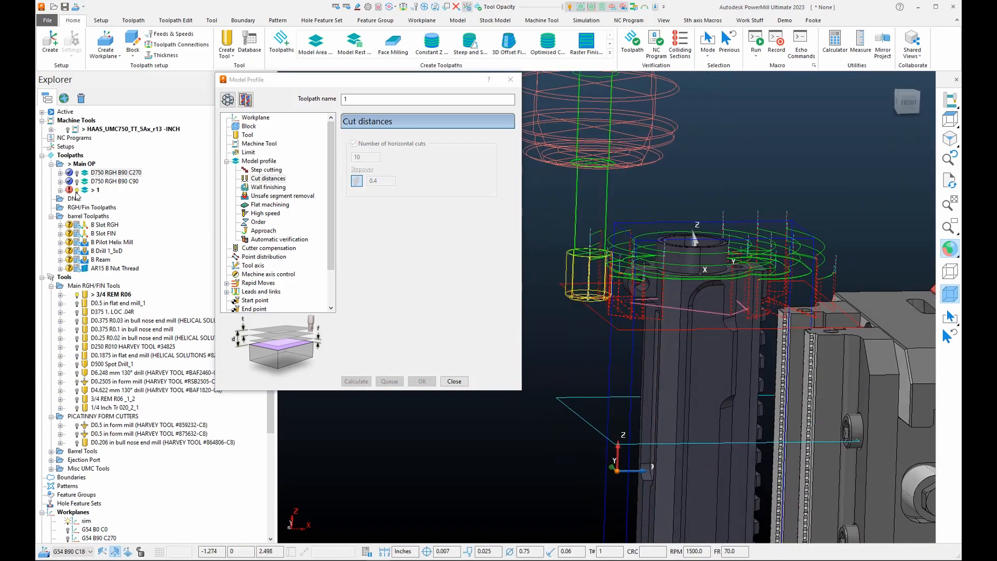
{"action": "scroll", "coordinate": [716, 297], "scroll_direction": "up", "scroll_amount": 3}
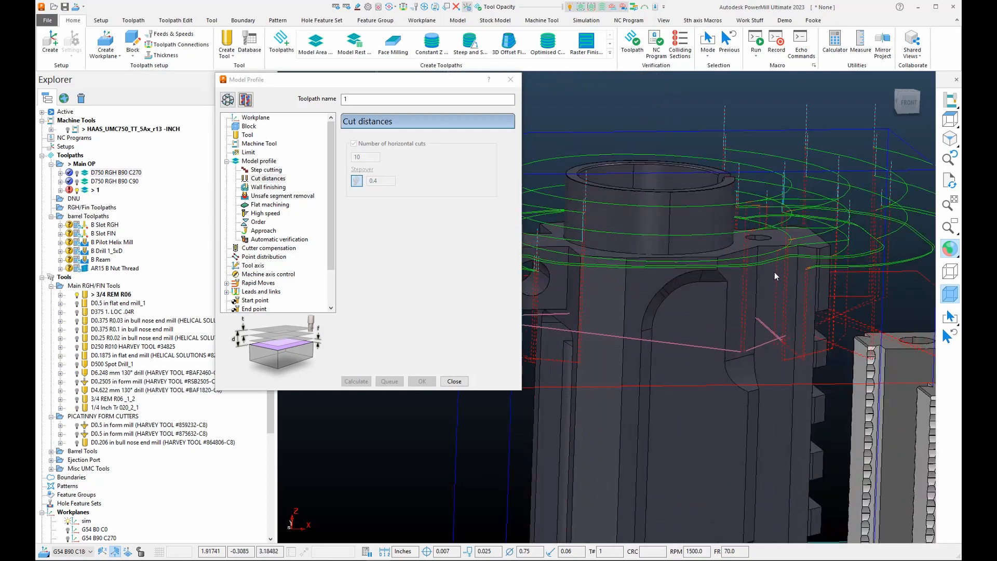
{"action": "scroll", "coordinate": [774, 272], "scroll_direction": "down", "scroll_amount": 3}
{"action": "middle_click_drag", "start_coordinate": [774, 272], "coordinate": [649, 312]}
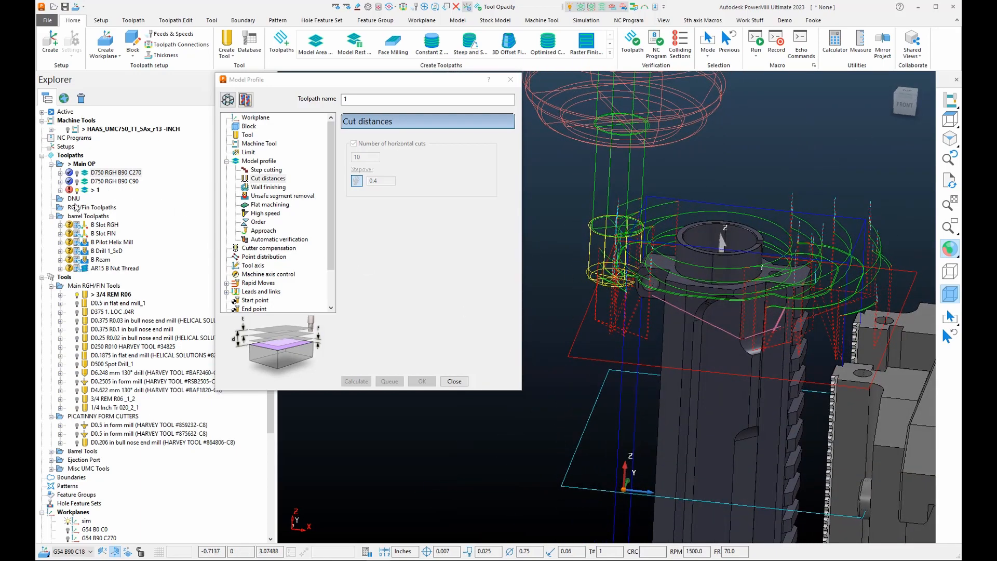
{"action": "left_click", "coordinate": [454, 381]}
{"action": "scroll", "coordinate": [763, 304], "scroll_direction": "up", "scroll_amount": 2}
{"action": "middle_click_drag", "start_coordinate": [748, 311], "coordinate": [653, 345]}
{"action": "scroll", "coordinate": [675, 348], "scroll_direction": "up", "scroll_amount": 3}
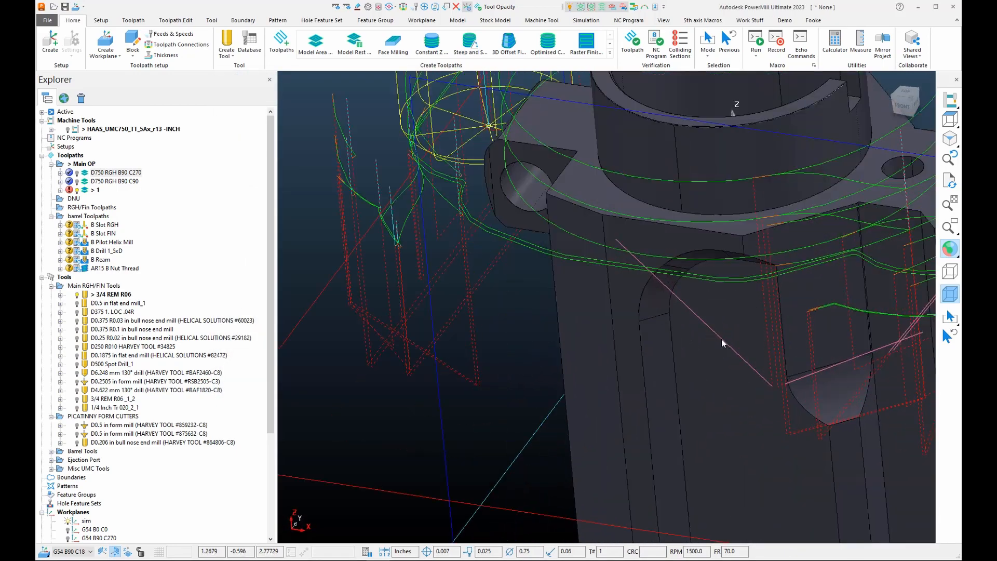
{"action": "key", "text": "ctrl"}
{"action": "key", "text": "ctrl"}
- Recalculate the toolpath's safe area from the block, giving rapid height 6.0 and plunge height 4.1, then apply and accept it
{"action": "scroll", "coordinate": [556, 354], "scroll_direction": "down", "scroll_amount": 4}
{"action": "mouse_move", "coordinate": [556, 355]}
{"action": "middle_mouse_down"}
{"action": "mouse_move", "coordinate": [580, 436]}
{"action": "mouse_move", "coordinate": [617, 353]}
{"action": "mouse_move", "coordinate": [767, 323]}
{"action": "mouse_move", "coordinate": [606, 360]}
{"action": "mouse_move", "coordinate": [626, 317]}
{"action": "mouse_move", "coordinate": [695, 306]}
{"action": "mouse_move", "coordinate": [547, 357]}
{"action": "middle_mouse_up"}
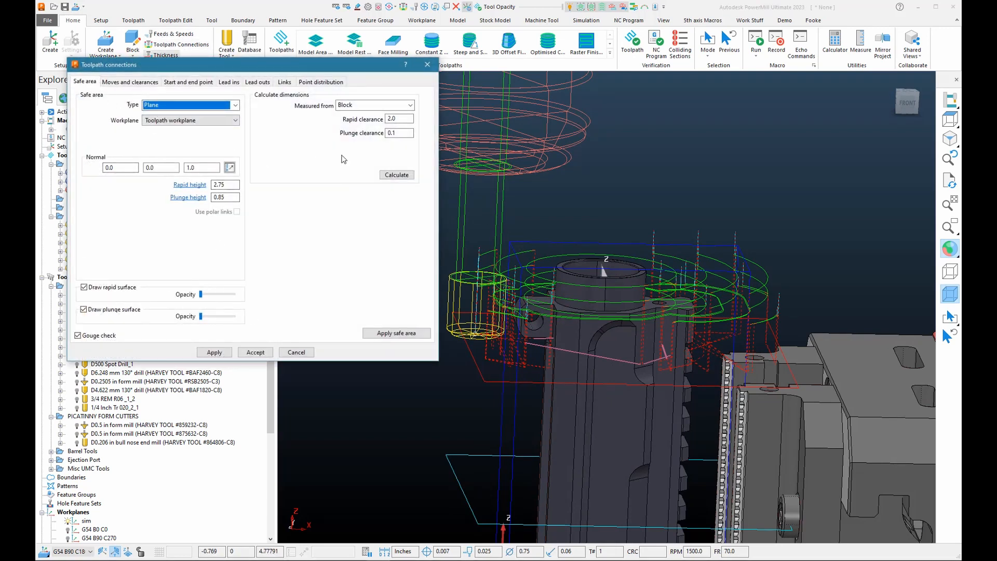
{"action": "left_click", "coordinate": [397, 175]}
{"action": "left_click", "coordinate": [396, 333]}
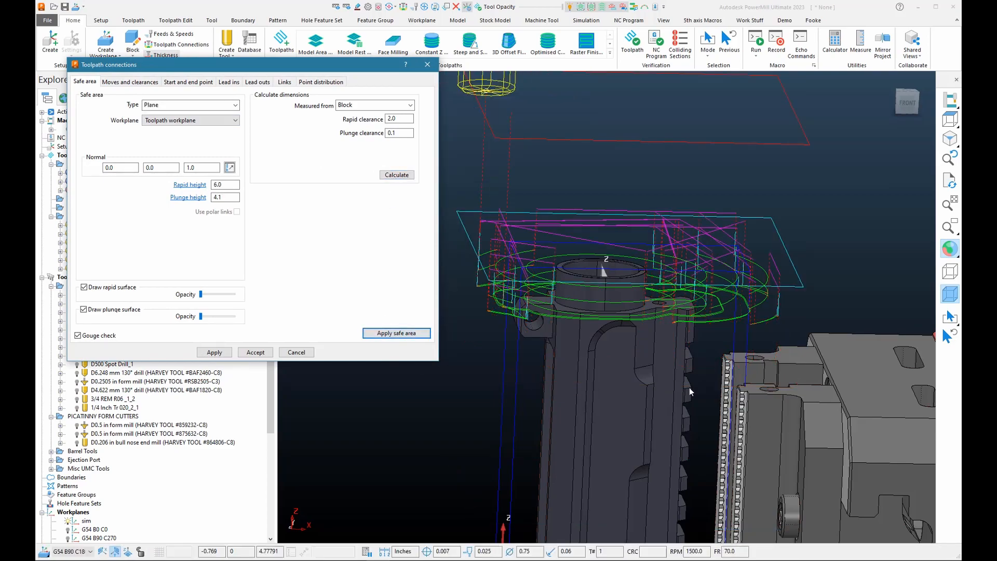
{"action": "left_click", "coordinate": [255, 352]}
{"action": "middle_click_drag", "start_coordinate": [664, 311], "coordinate": [552, 325]}
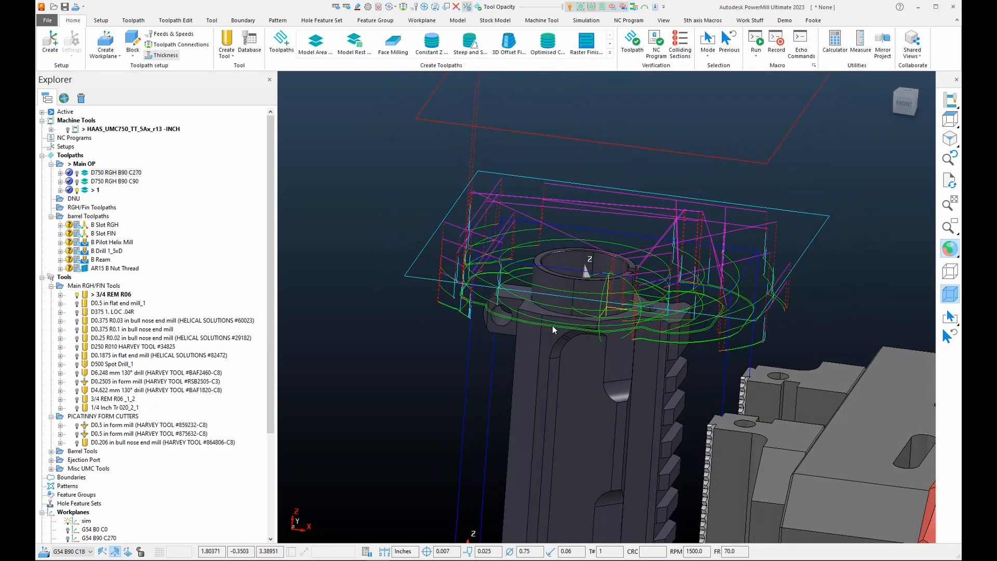
- Reopen toolpath 1's settings for editing and turn on rest machining
{"action": "left_click", "coordinate": [87, 191]}
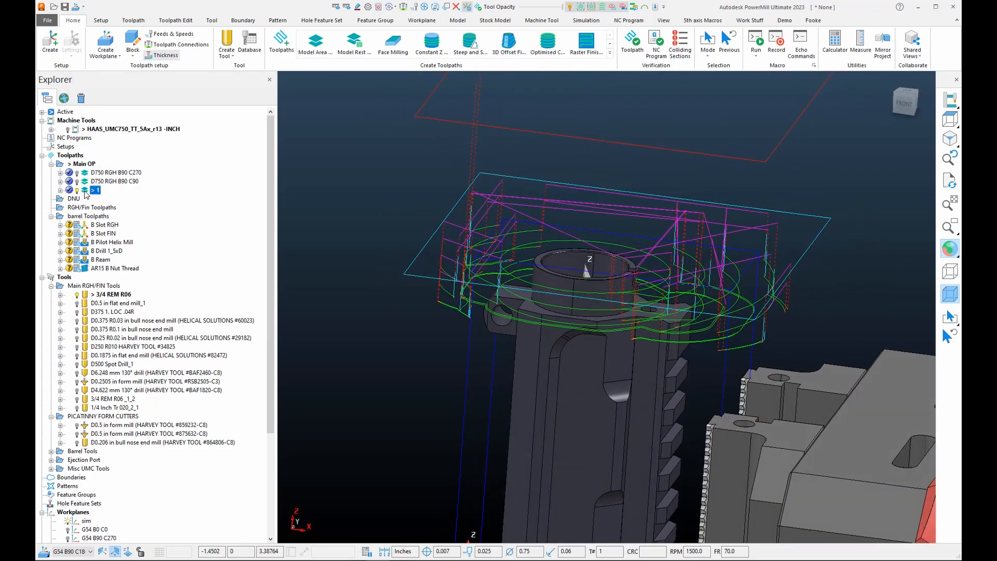
{"action": "middle_click_drag", "start_coordinate": [438, 297], "coordinate": [416, 272]}
{"action": "right_click", "coordinate": [94, 188]}
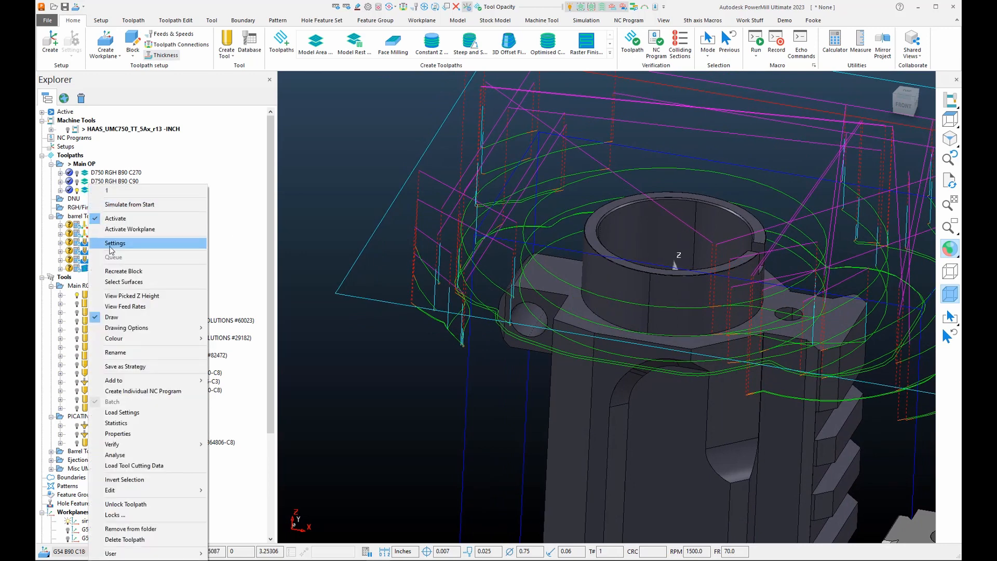
{"action": "left_click", "coordinate": [111, 243]}
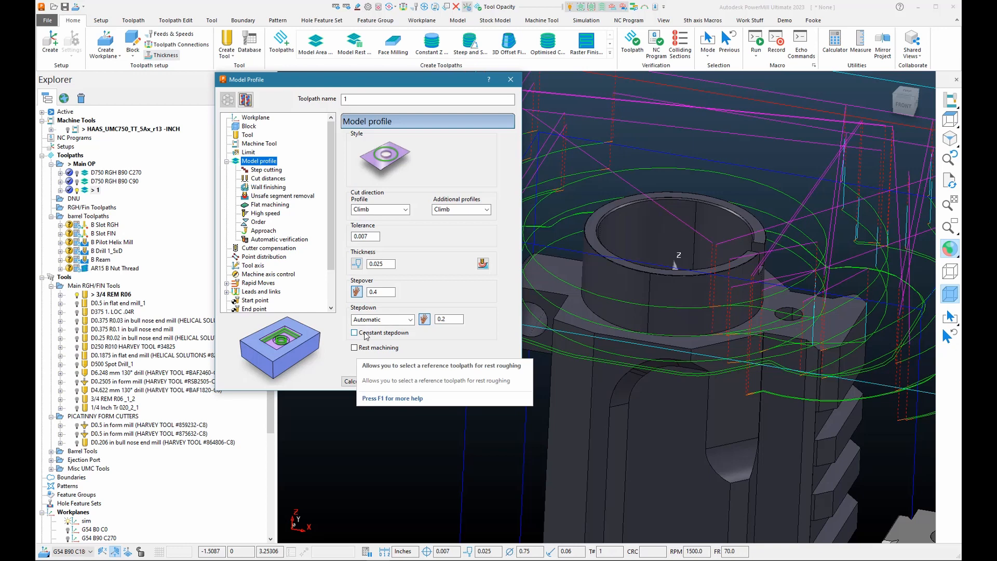
{"action": "left_click", "coordinate": [354, 347]}
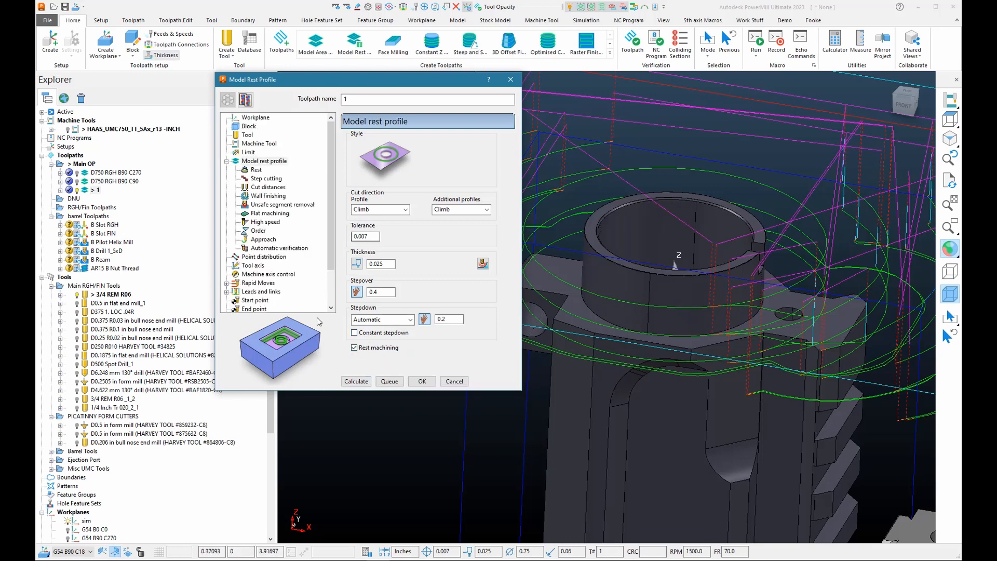
- Base the rest machining on stock model 1 in its D750 RGH B90 C90 state
{"action": "left_click", "coordinate": [256, 169]}
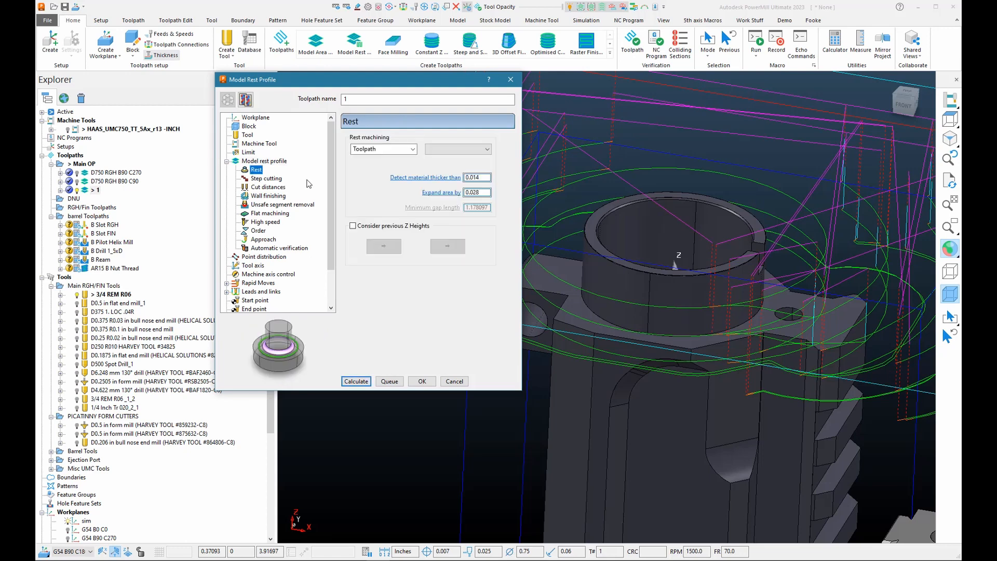
{"action": "left_click", "coordinate": [413, 149]}
{"action": "left_click", "coordinate": [379, 165]}
{"action": "left_click", "coordinate": [459, 149]}
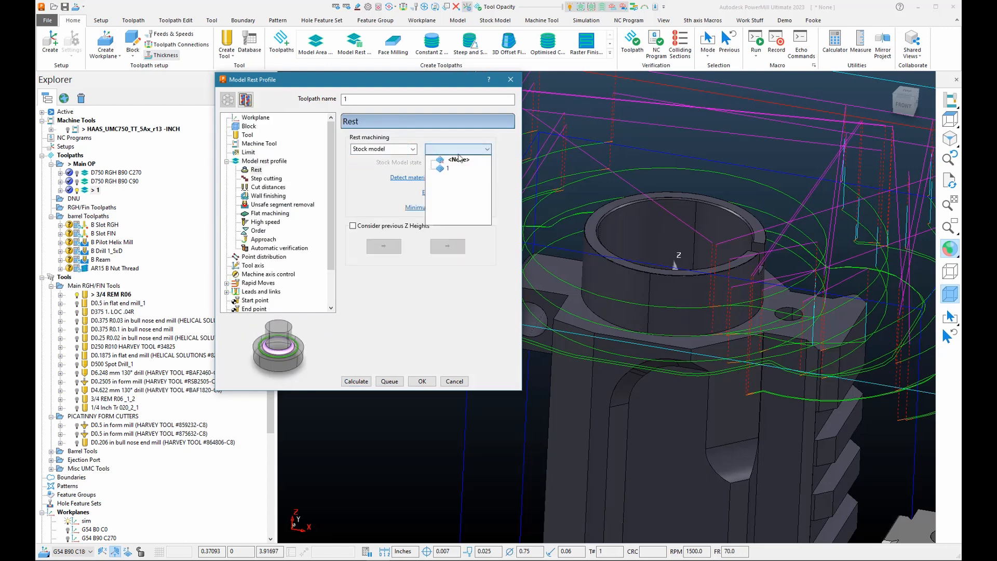
{"action": "left_click", "coordinate": [446, 170]}
{"action": "left_click", "coordinate": [452, 163]}
{"action": "left_click", "coordinate": [445, 188]}
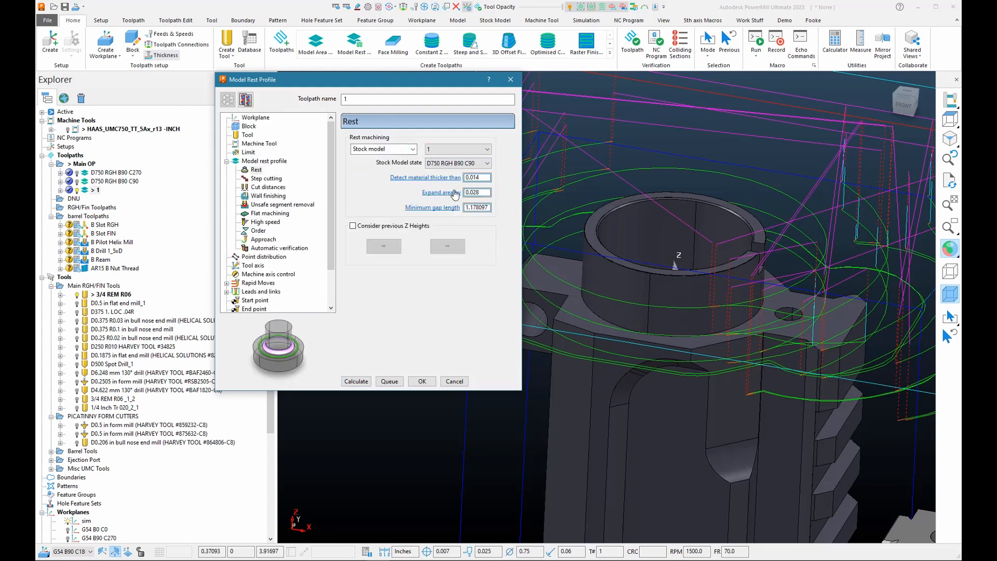
- Set rest machining to detect material thicker than 0.025, recalculate the toolpath, and close its settings
{"action": "double_click", "coordinate": [481, 177]}
{"action": "type", "text": "0.025"}
{"action": "key", "text": "Return"}
{"action": "left_click", "coordinate": [477, 192]}
{"action": "left_click", "coordinate": [352, 382]}
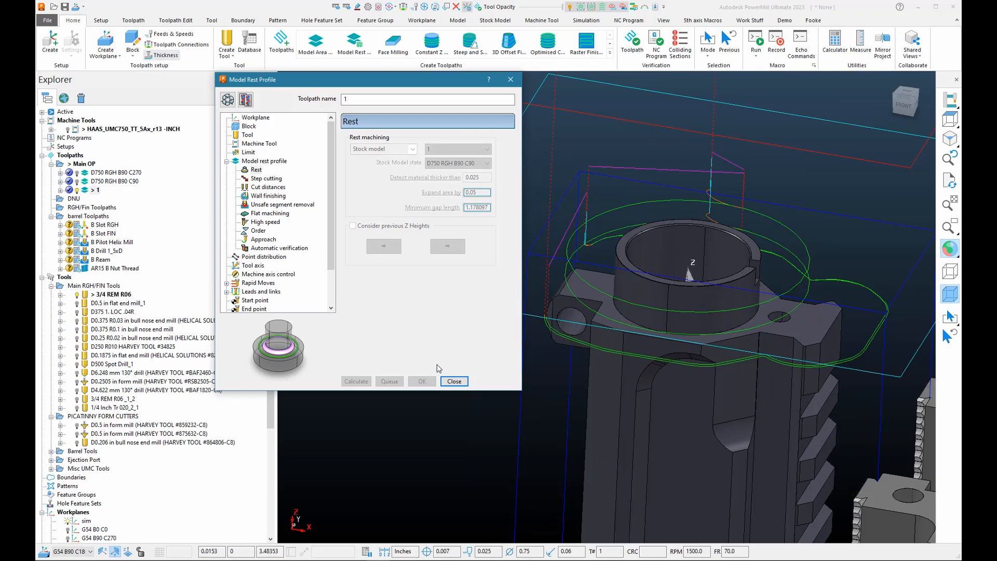
{"action": "left_click", "coordinate": [455, 382]}
{"action": "middle_click_drag", "start_coordinate": [615, 313], "coordinate": [649, 332]}
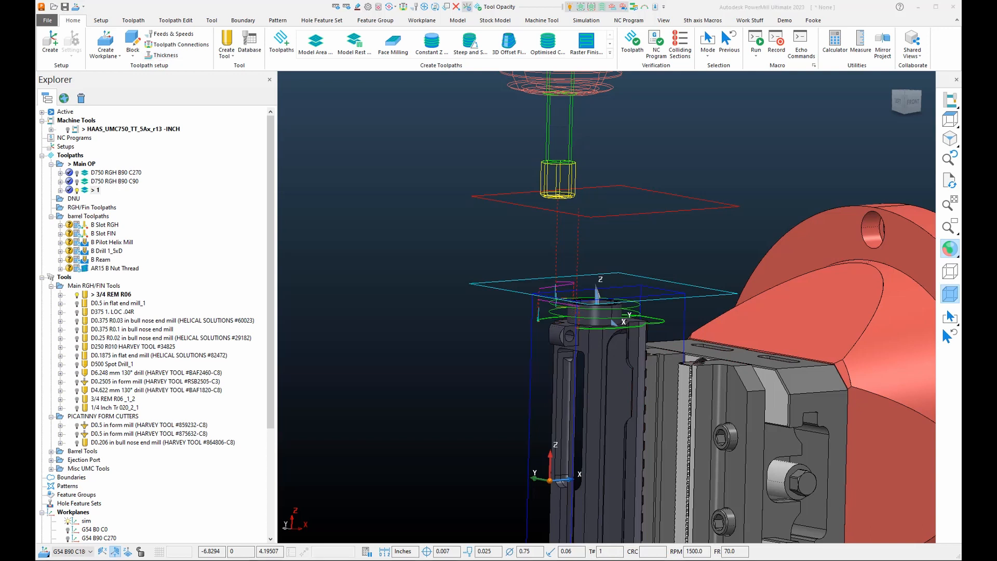
- Rename toolpath 1 as D750 RGH B90 C180
{"action": "left_click", "coordinate": [106, 195]}
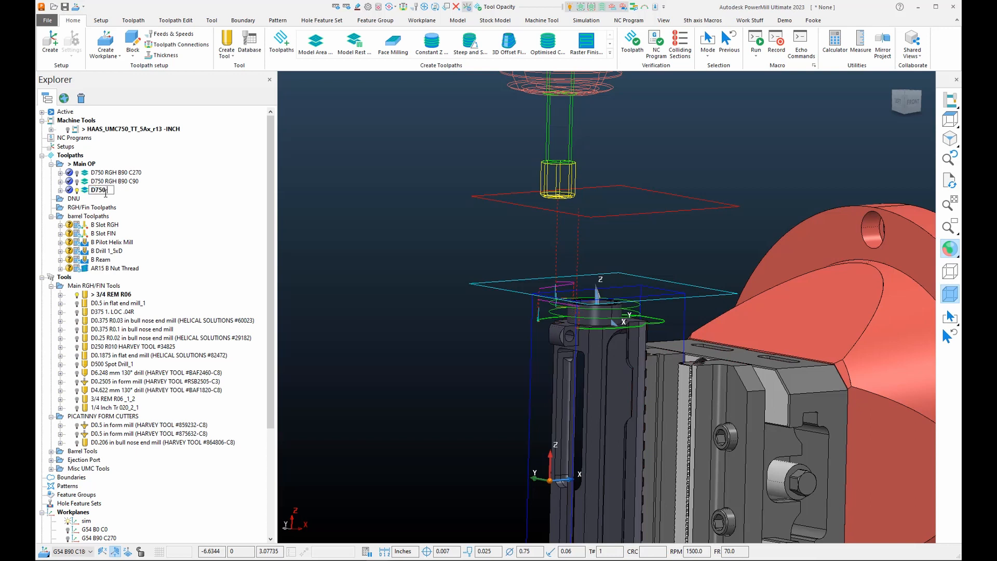
{"action": "type", "text": "D750 RGH B90 C180"}
{"action": "key", "text": "Return"}
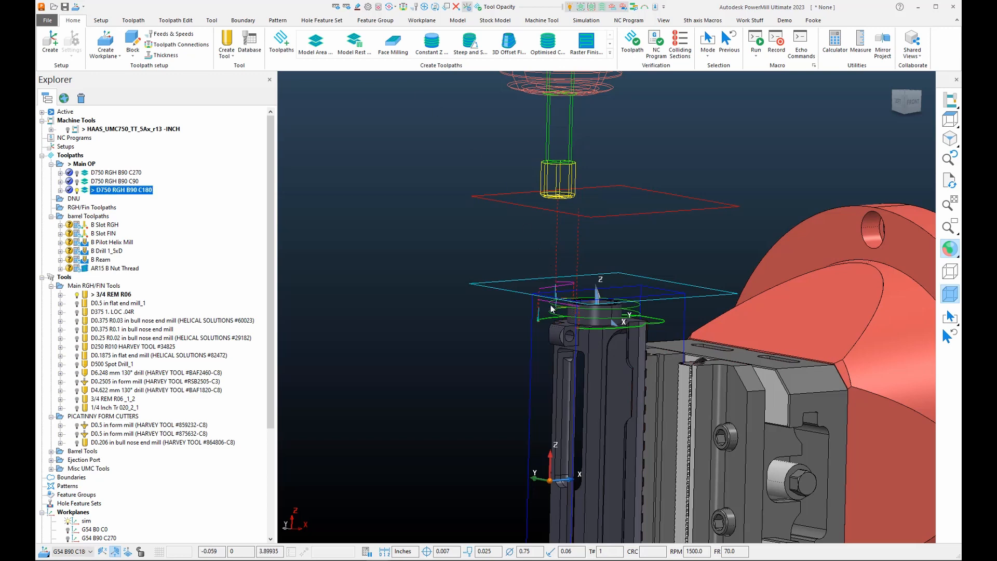
- Display the HAAS UMC750 machine tool and attach the simulation to a point on toolpath D750 RGH B90 C180
{"action": "left_click", "coordinate": [69, 131]}
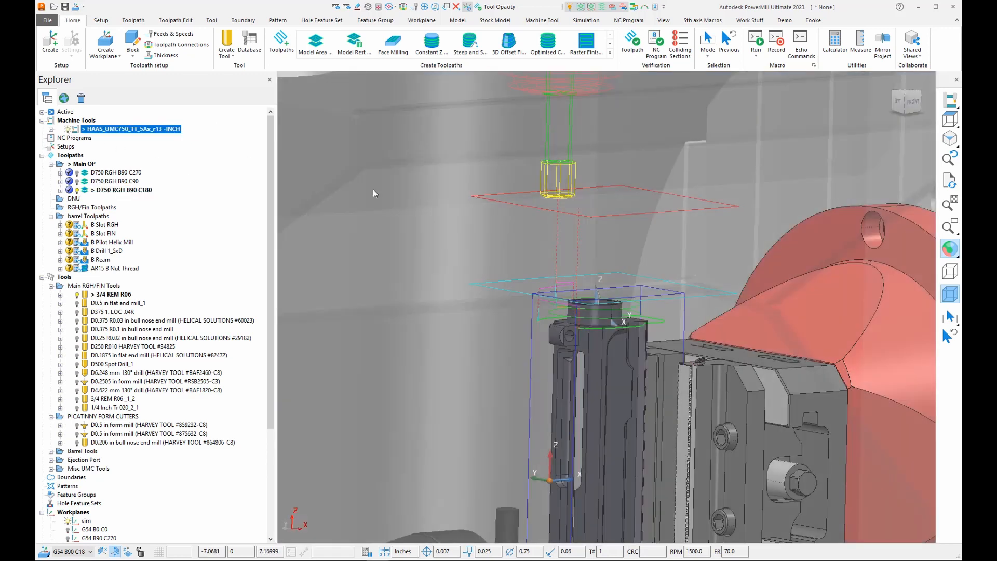
{"action": "left_click", "coordinate": [549, 313]}
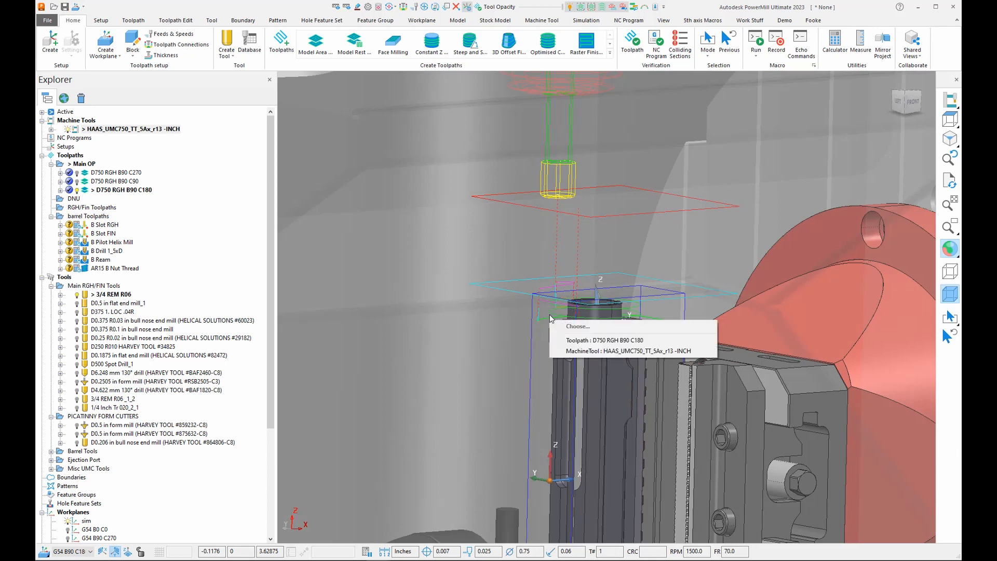
{"action": "left_click", "coordinate": [574, 340]}
{"action": "left_click", "coordinate": [578, 194]}
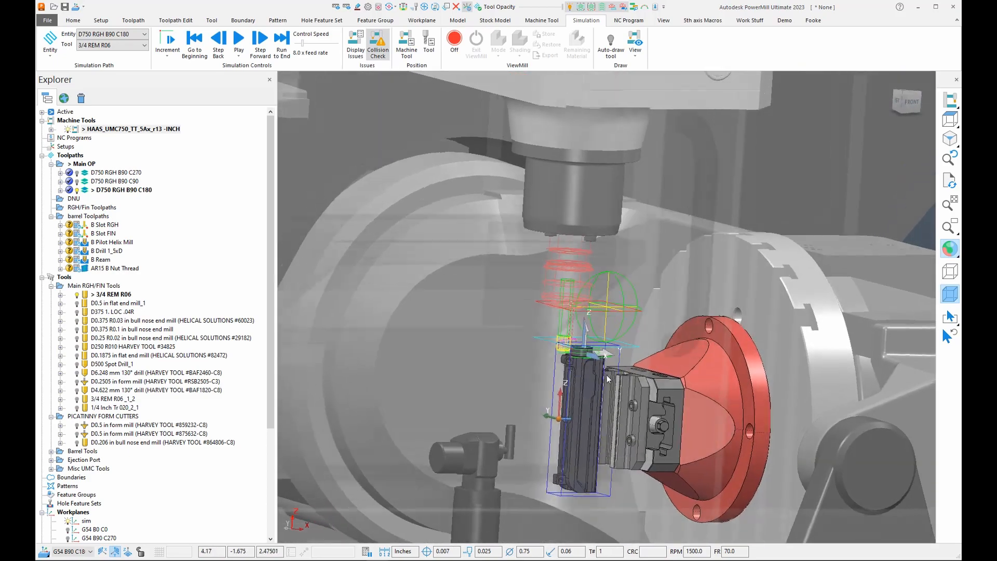
{"action": "mouse_move", "coordinate": [606, 375]}
{"action": "middle_mouse_down"}
{"action": "mouse_move", "coordinate": [654, 362]}
{"action": "mouse_move", "coordinate": [626, 318]}
{"action": "middle_mouse_up"}
{"action": "scroll", "coordinate": [626, 318], "scroll_direction": "up", "scroll_amount": 3}
{"action": "mouse_move", "coordinate": [540, 312]}
{"action": "middle_mouse_down"}
{"action": "mouse_move", "coordinate": [572, 314]}
{"action": "mouse_move", "coordinate": [528, 319]}
{"action": "middle_mouse_up"}
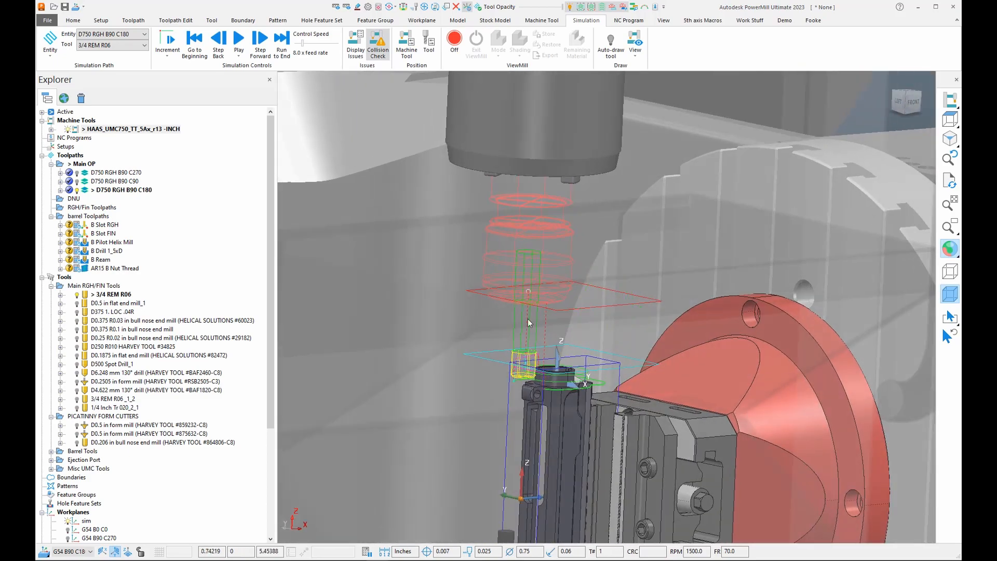
{"action": "scroll", "coordinate": [517, 278], "scroll_direction": "up", "scroll_amount": 2}
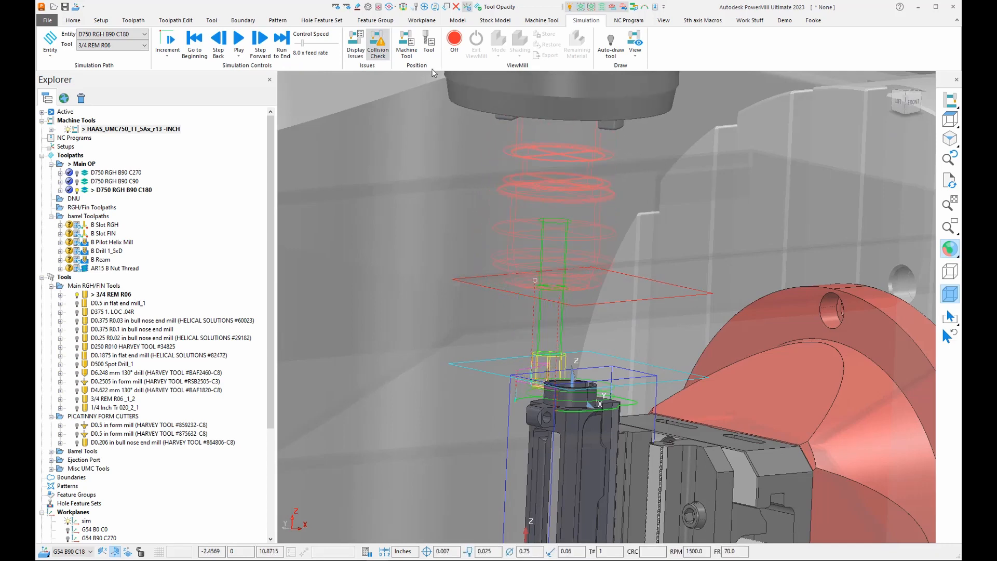
- Check the machine tool position, comparing its B and C rotary angles with the D750 RGH B90 C180 toolpath name
{"action": "left_click", "coordinate": [407, 42]}
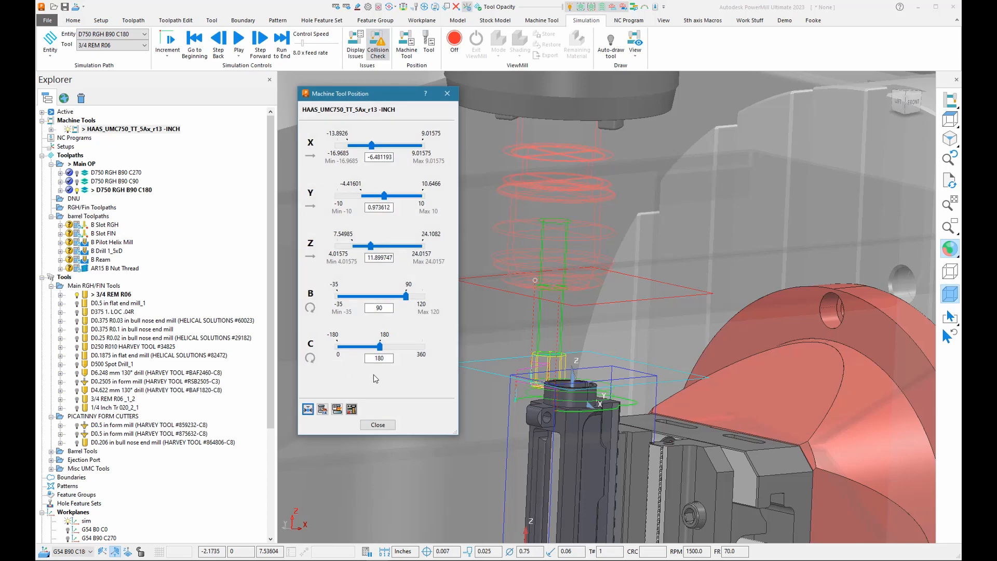
{"action": "double_click", "coordinate": [379, 358]}
{"action": "left_click", "coordinate": [111, 190]}
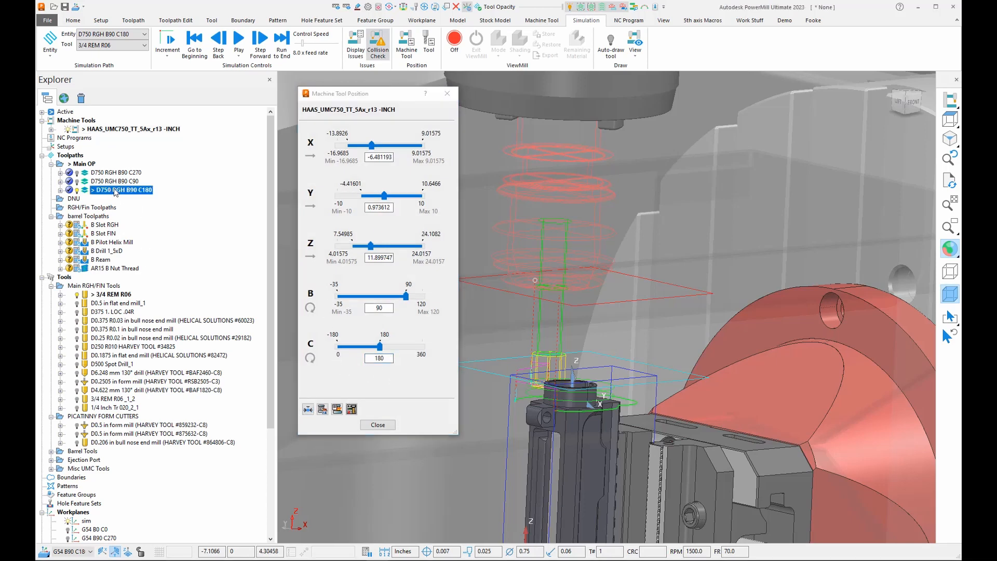
{"action": "left_click", "coordinate": [447, 93]}
- Display the 3/4 REM R06 tool shaded and lower the tool opacity slightly
{"action": "scroll", "coordinate": [649, 335], "scroll_direction": "down", "scroll_amount": 3}
{"action": "scroll", "coordinate": [560, 291], "scroll_direction": "down", "scroll_amount": 3}
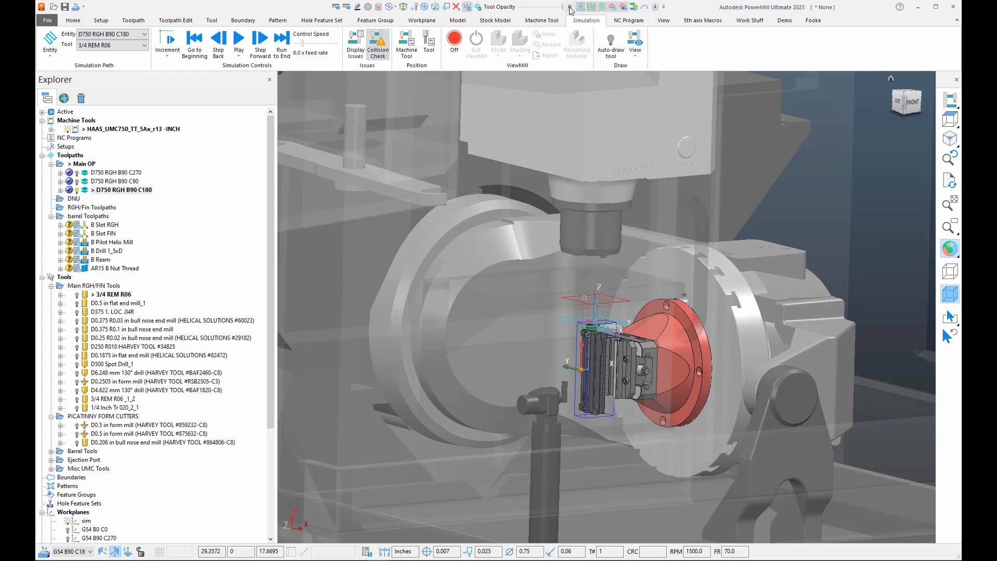
{"action": "right_click", "coordinate": [590, 267]}
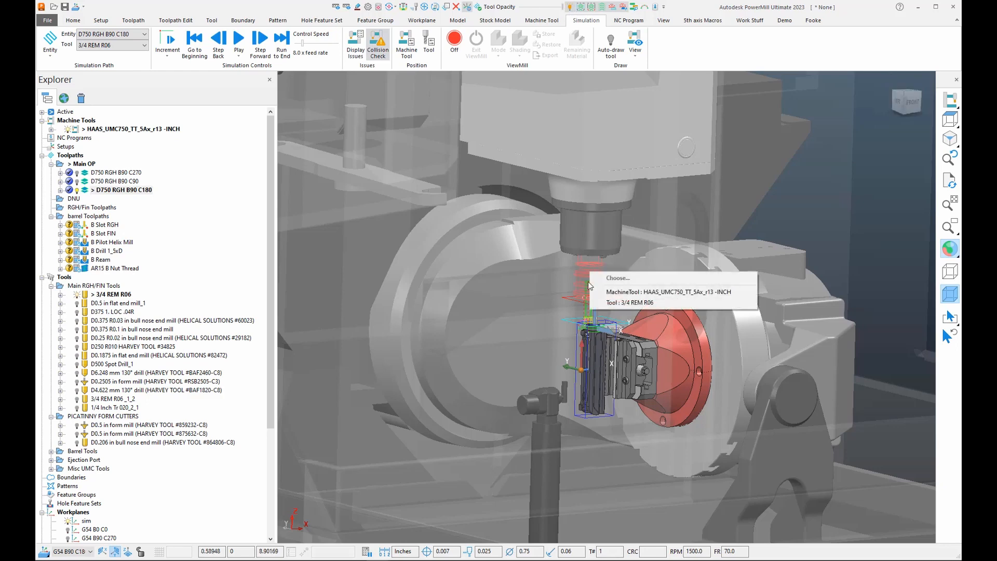
{"action": "left_click", "coordinate": [612, 306]}
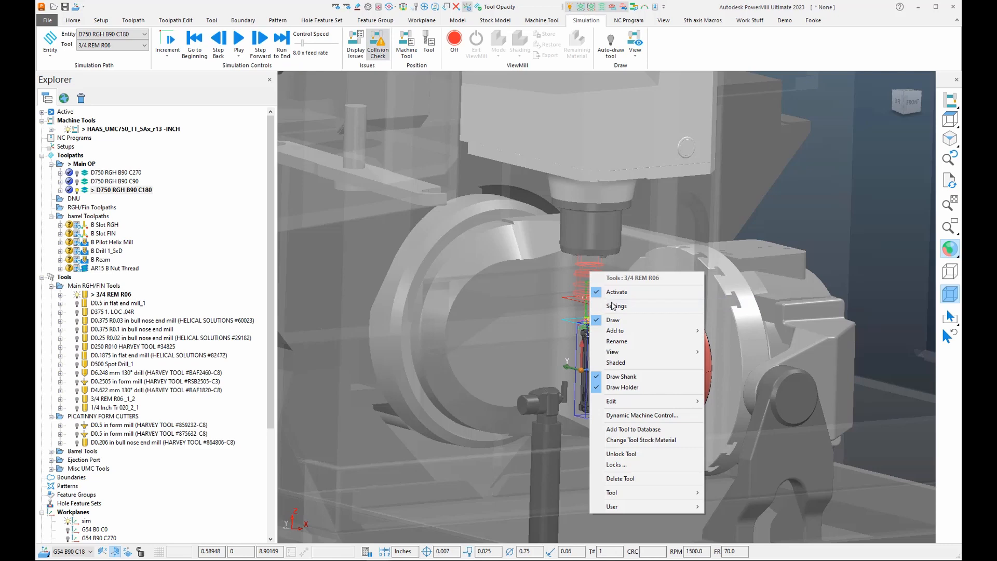
{"action": "left_click", "coordinate": [621, 364]}
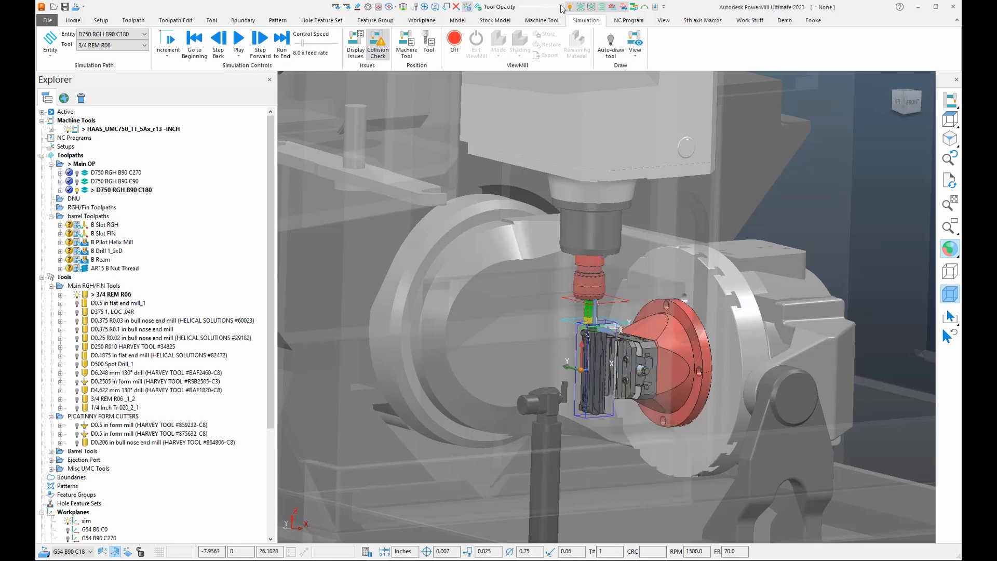
{"action": "mouse_move", "coordinate": [560, 6]}
{"action": "left_mouse_down"}
{"action": "mouse_move", "coordinate": [525, 13]}
{"action": "mouse_move", "coordinate": [545, 11]}
{"action": "left_mouse_up"}
{"action": "scroll", "coordinate": [587, 310], "scroll_direction": "up", "scroll_amount": 5}
{"action": "middle_click_drag", "start_coordinate": [606, 306], "coordinate": [616, 356]}
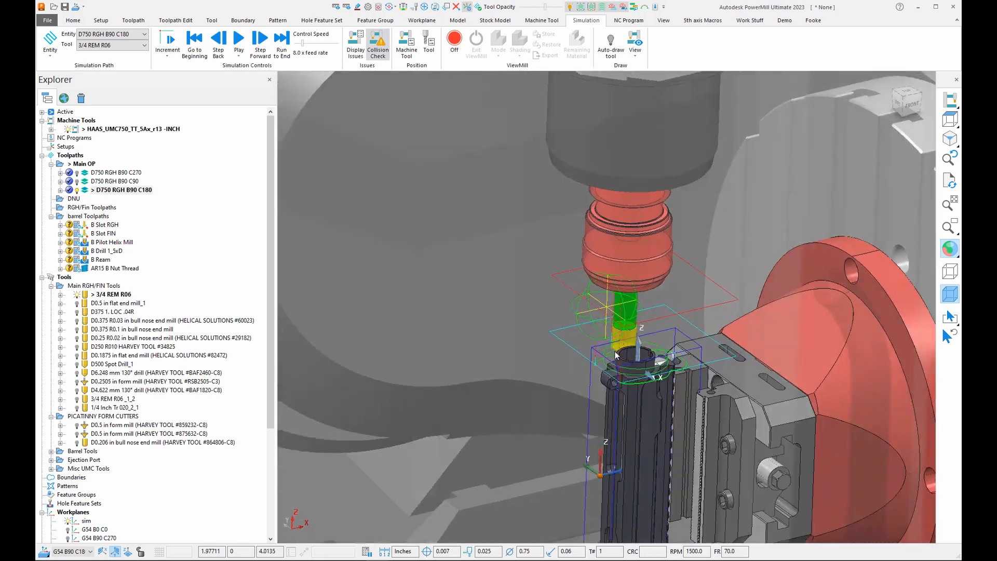
{"action": "scroll", "coordinate": [681, 382], "scroll_direction": "up", "scroll_amount": 5}
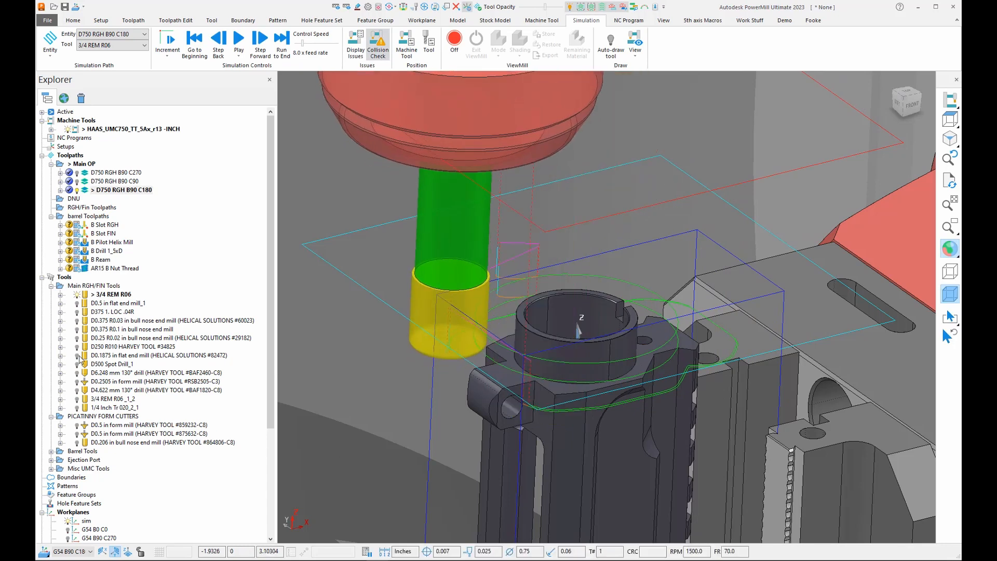
{"action": "scroll", "coordinate": [80, 359], "scroll_direction": "down", "scroll_amount": 6}
{"action": "scroll", "coordinate": [202, 192], "scroll_direction": "up", "scroll_amount": 6}
- Add toolpath D750 RGH B90 C180 to stock model 1
{"action": "right_click", "coordinate": [105, 190]}
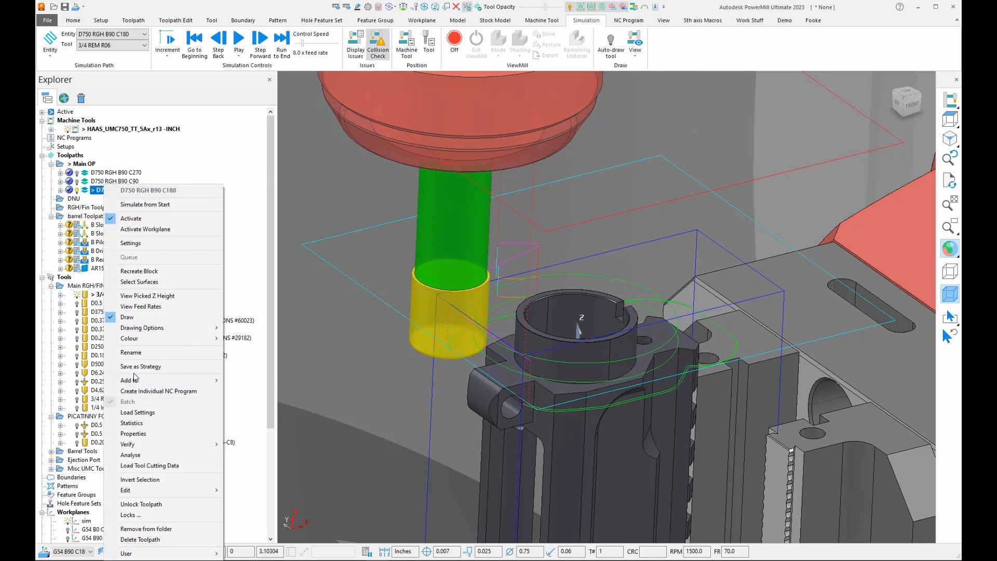
{"action": "mouse_move", "coordinate": [134, 380]}
{"action": "left_click", "coordinate": [253, 381]}
{"action": "scroll", "coordinate": [156, 485], "scroll_direction": "down", "scroll_amount": 6}
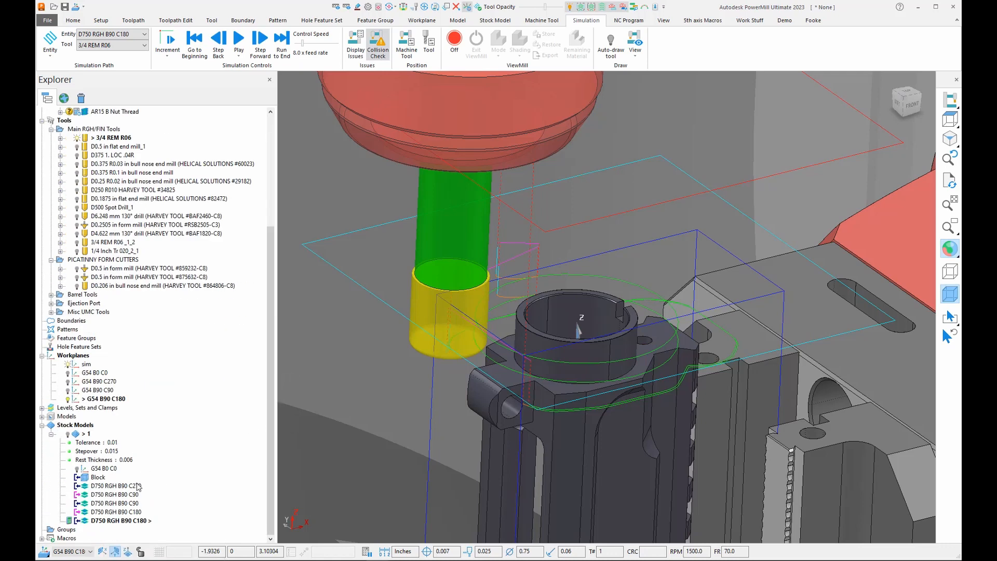
- Calculate stock model 1 at its last D750 RGH B90 C180 state and display it
{"action": "right_click", "coordinate": [94, 521]}
{"action": "left_click", "coordinate": [116, 448]}
{"action": "left_click", "coordinate": [68, 434]}
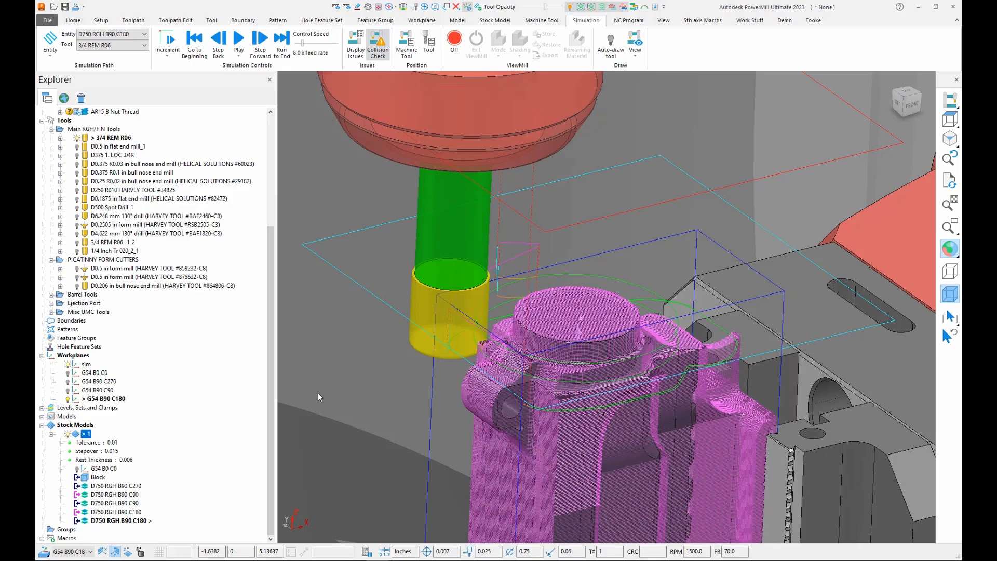
- Inspect the remaining stock around the barrel end and along the receiver in the D750 RGH B90 C180 state
{"action": "scroll", "coordinate": [694, 405], "scroll_direction": "up", "scroll_amount": 2}
{"action": "middle_click_drag", "start_coordinate": [694, 405], "coordinate": [675, 374]}
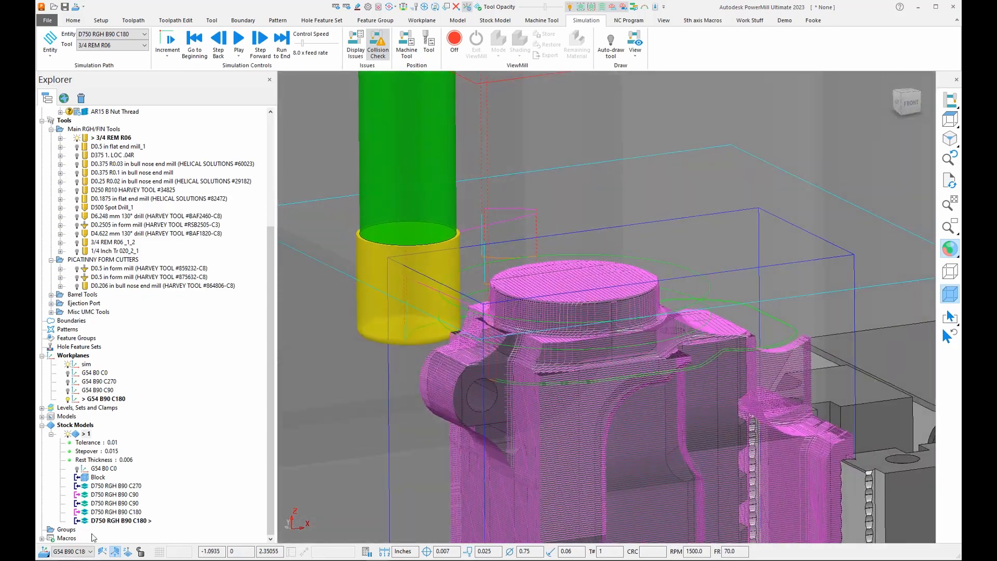
{"action": "left_click", "coordinate": [86, 522]}
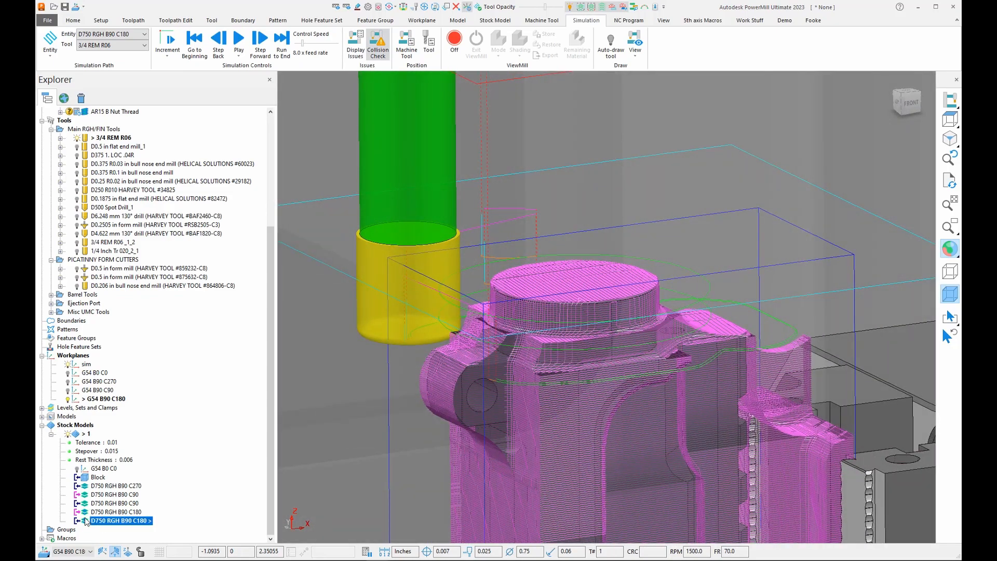
{"action": "scroll", "coordinate": [677, 242], "scroll_direction": "down", "scroll_amount": 3}
{"action": "scroll", "coordinate": [634, 301], "scroll_direction": "up", "scroll_amount": 3}
{"action": "middle_click_drag", "start_coordinate": [634, 304], "coordinate": [687, 310]}
{"action": "scroll", "coordinate": [688, 310], "scroll_direction": "down", "scroll_amount": 3}
{"action": "middle_click_drag", "start_coordinate": [729, 360], "coordinate": [649, 207]}
{"action": "scroll", "coordinate": [688, 382], "scroll_direction": "down", "scroll_amount": 3}
{"action": "scroll", "coordinate": [709, 436], "scroll_direction": "up", "scroll_amount": 4}
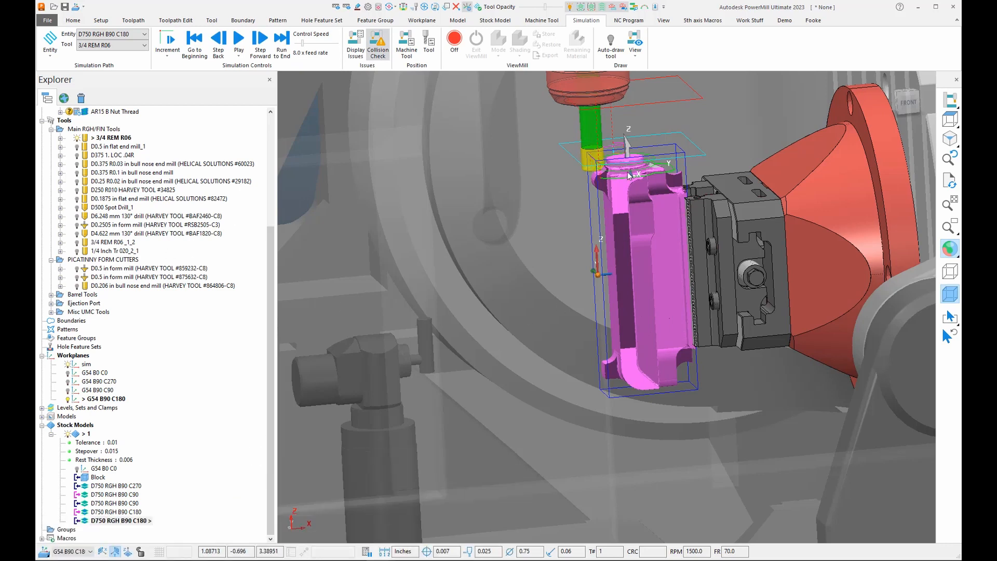
- Move B Pilot Helix Mill, B Drill 1_5xD and B Ream from the barrel Toolpaths folder to the end of Main OP
{"action": "scroll", "coordinate": [108, 224], "scroll_direction": "up", "scroll_amount": 6}
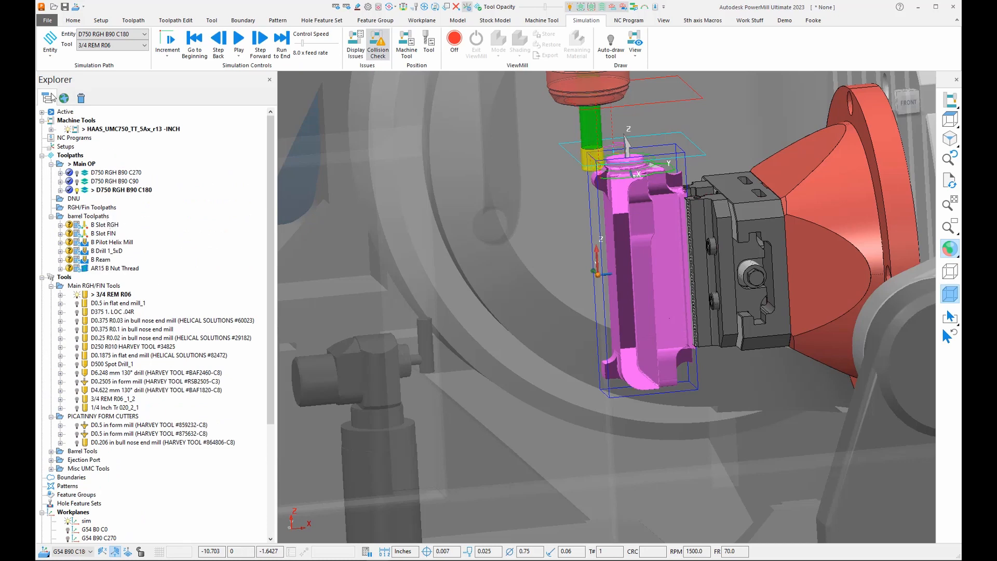
{"action": "left_click", "coordinate": [66, 218]}
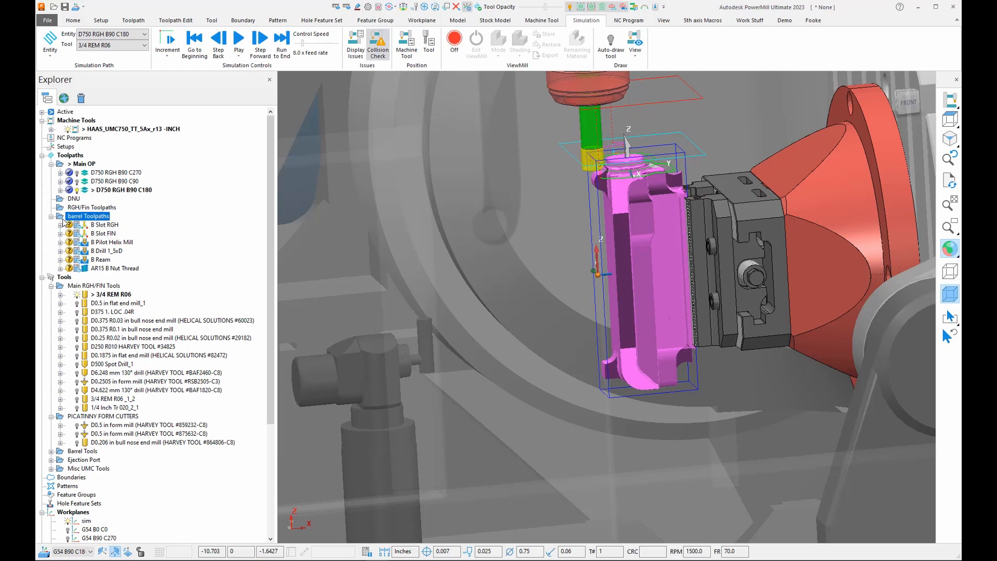
{"action": "left_click", "coordinate": [92, 243]}
{"action": "left_click", "coordinate": [94, 260], "text": "shift"}
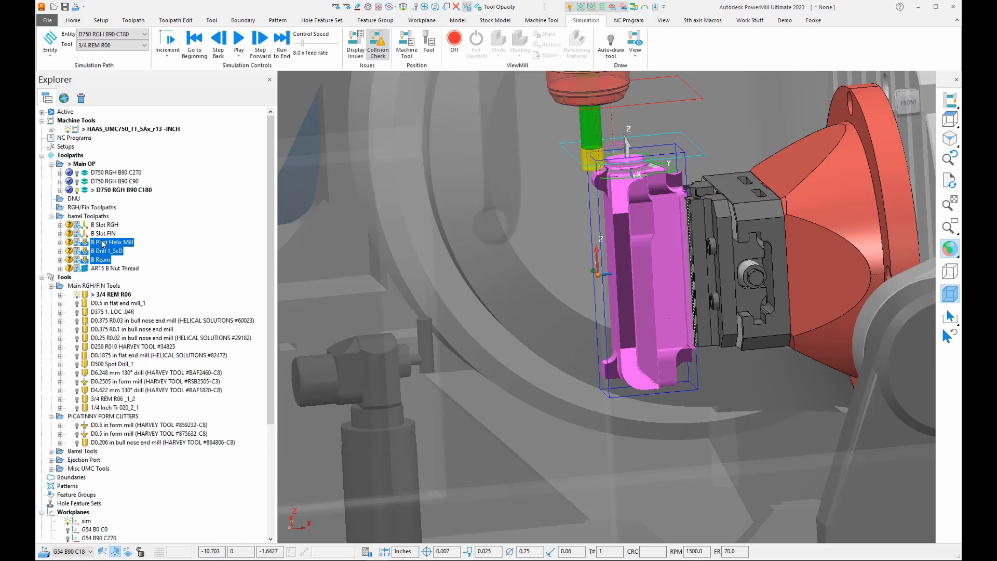
{"action": "left_click_drag", "start_coordinate": [100, 247], "coordinate": [94, 193]}
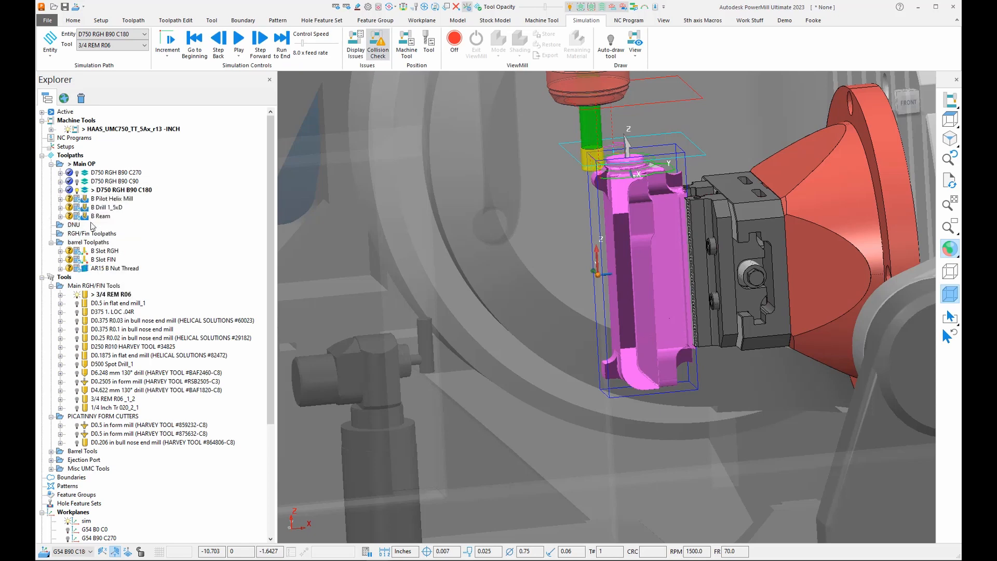
- Activate the B Pilot Helix Mill toolpath and set its workplane to G54 B90 C180 in the drilling settings
{"action": "double_click", "coordinate": [86, 201]}
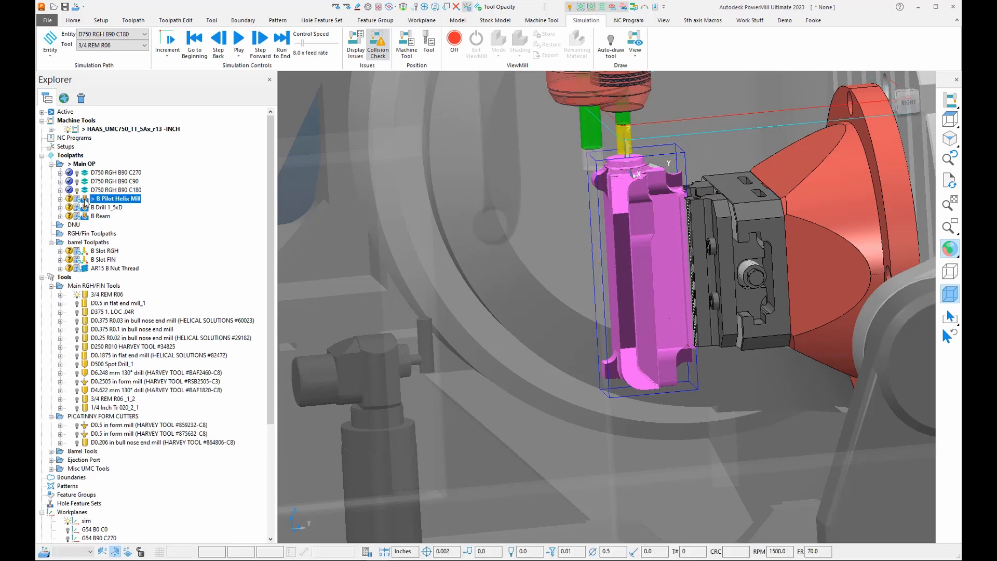
{"action": "right_click", "coordinate": [86, 202]}
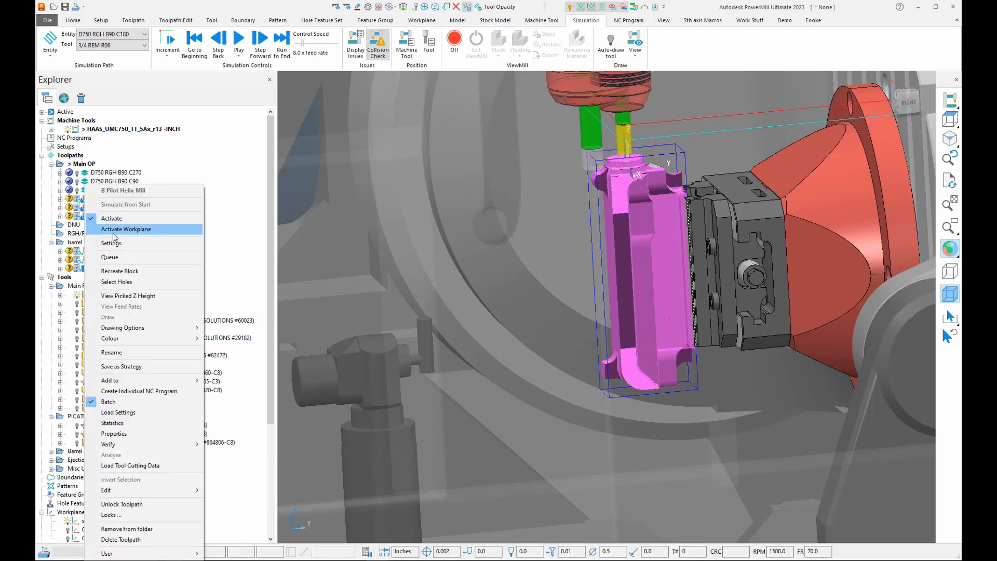
{"action": "left_click", "coordinate": [106, 205]}
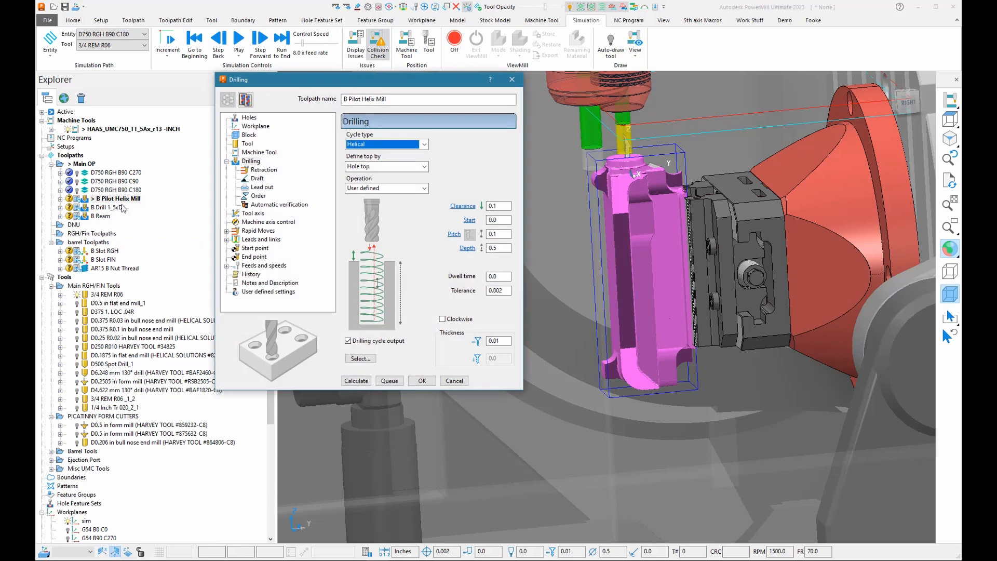
{"action": "left_click", "coordinate": [249, 134]}
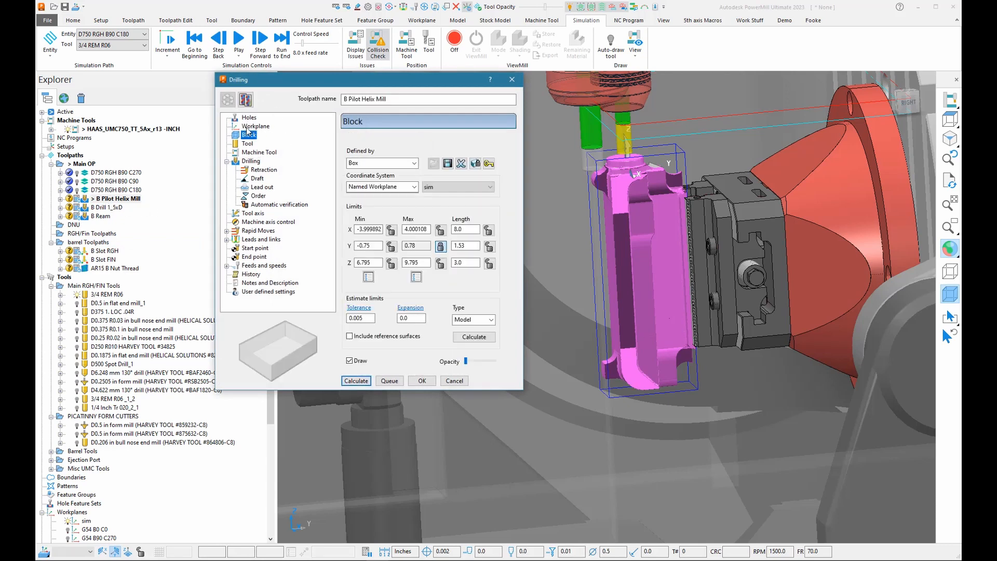
{"action": "left_click", "coordinate": [248, 128]}
{"action": "left_click", "coordinate": [410, 153]}
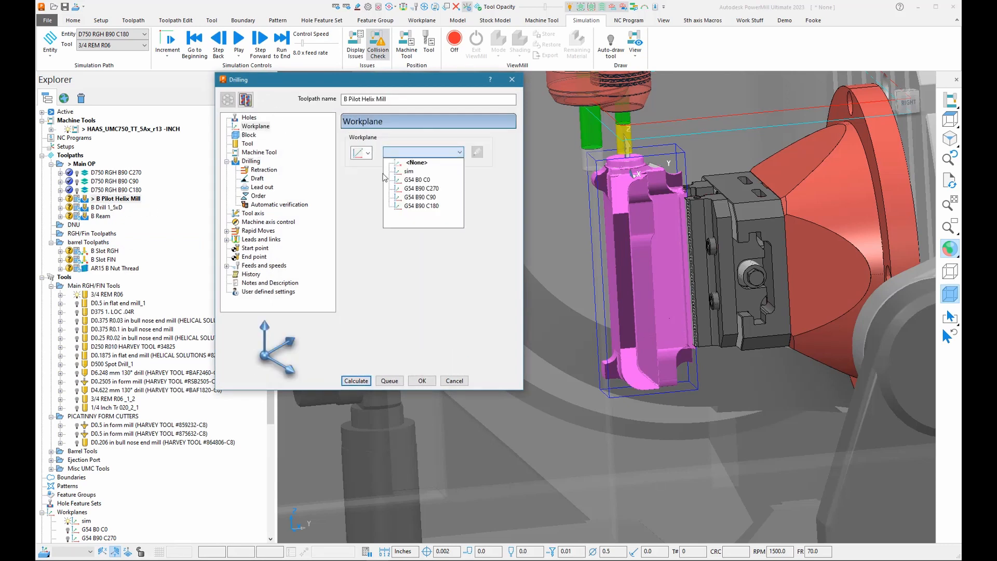
{"action": "left_click", "coordinate": [421, 205]}
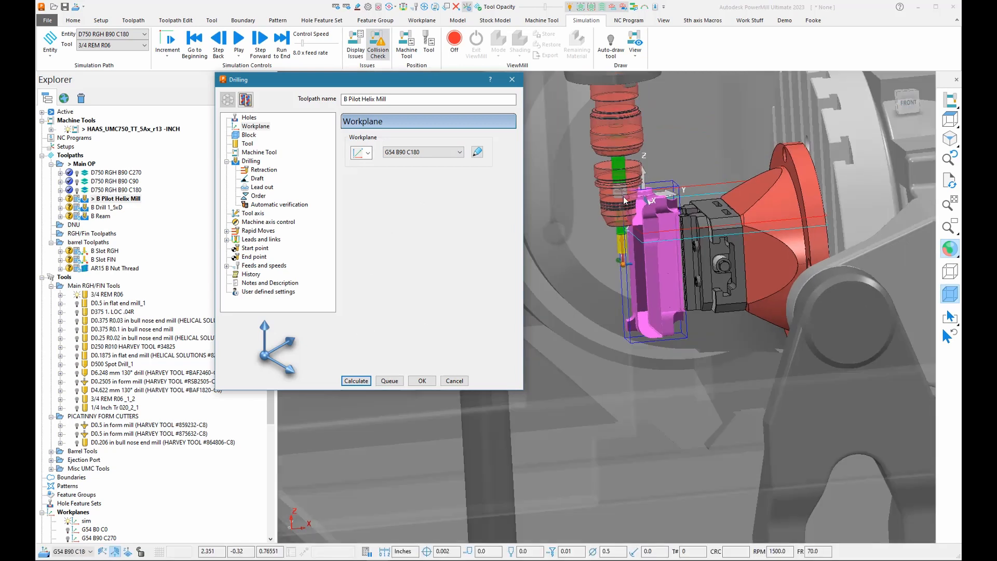
{"action": "left_click", "coordinate": [356, 380]}
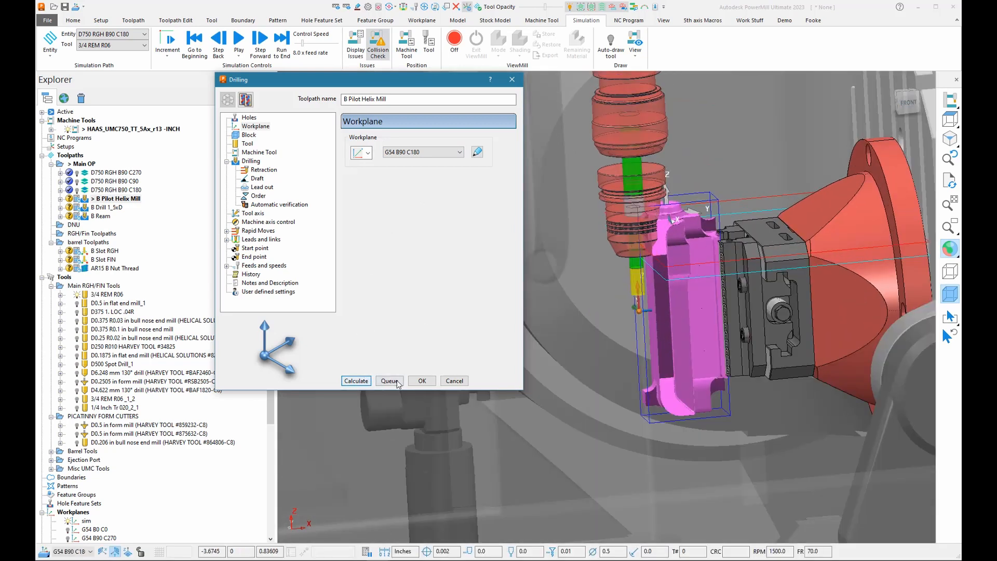
{"action": "left_click", "coordinate": [422, 380]}
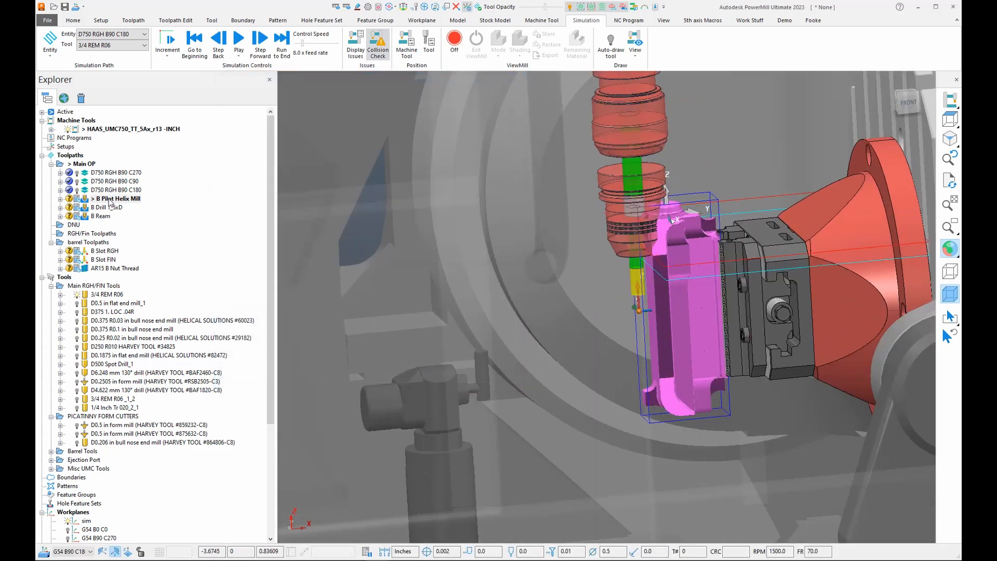
- Load the toolpath connection settings from D750 RGH B90 C180, with rapid height 6.0 and plunge height 4.1, for B Pilot Helix Mill
{"action": "left_click", "coordinate": [73, 21]}
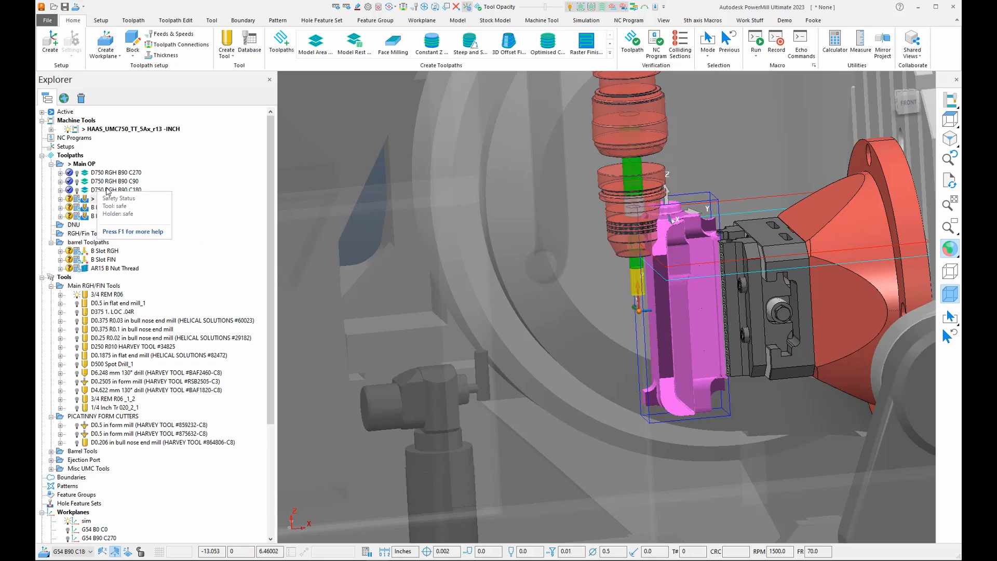
{"action": "left_click", "coordinate": [172, 48]}
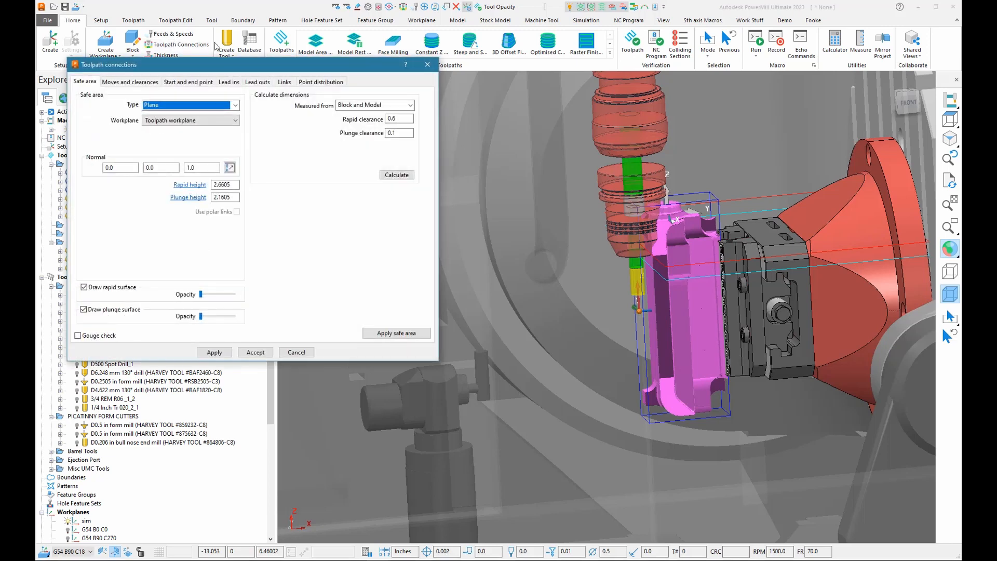
{"action": "left_click_drag", "start_coordinate": [274, 69], "coordinate": [484, 89]}
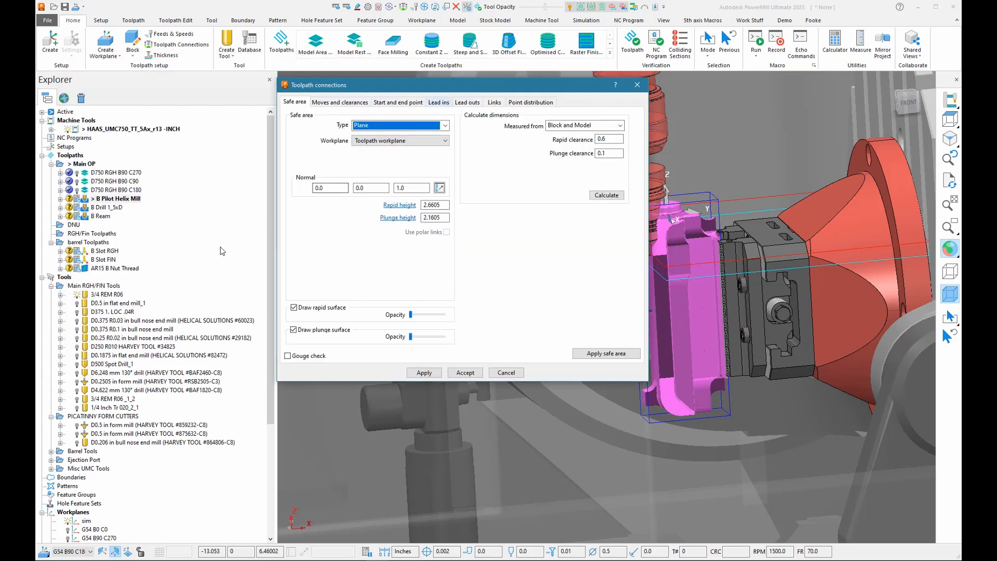
{"action": "right_click", "coordinate": [93, 190]}
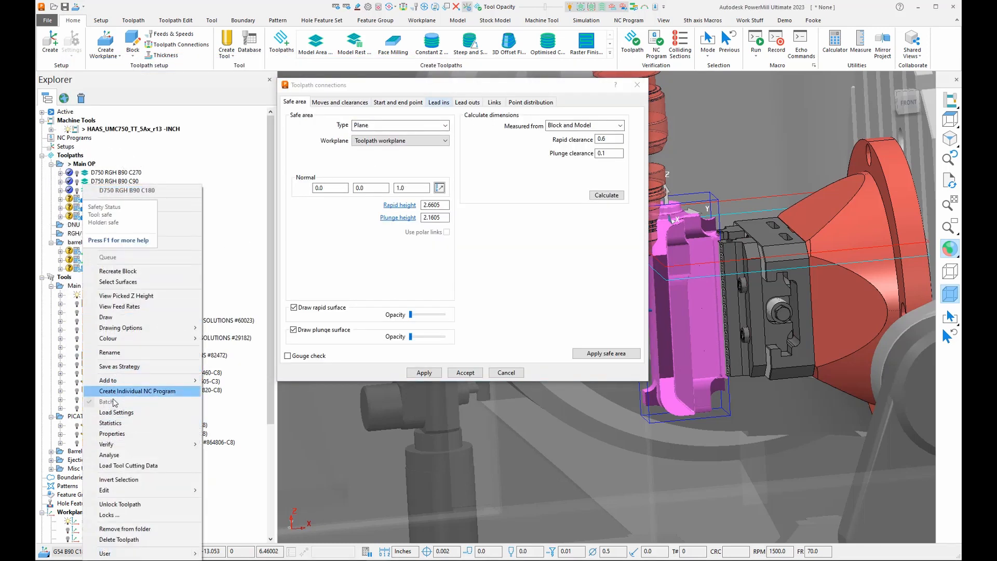
{"action": "left_click", "coordinate": [141, 412]}
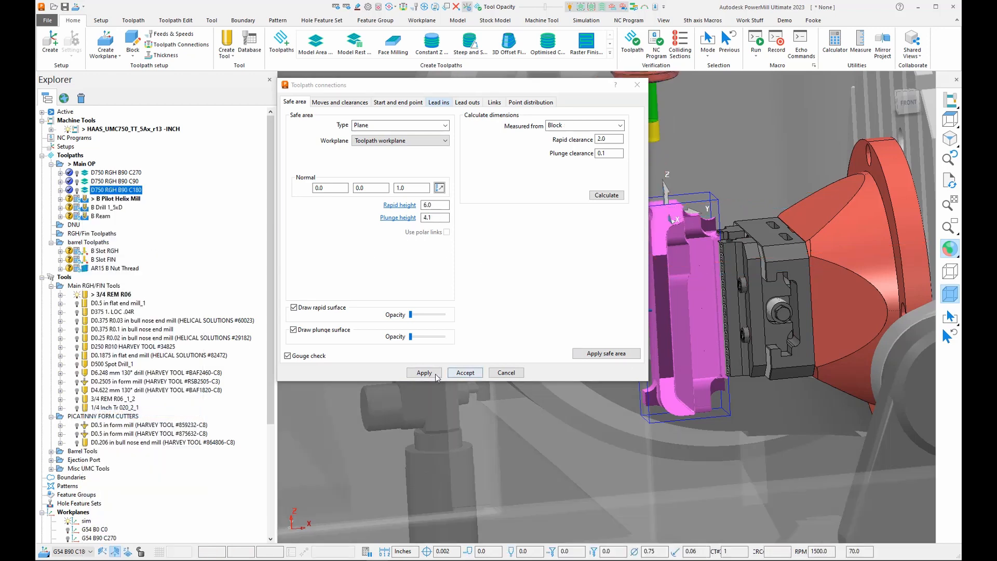
{"action": "left_click", "coordinate": [465, 372]}
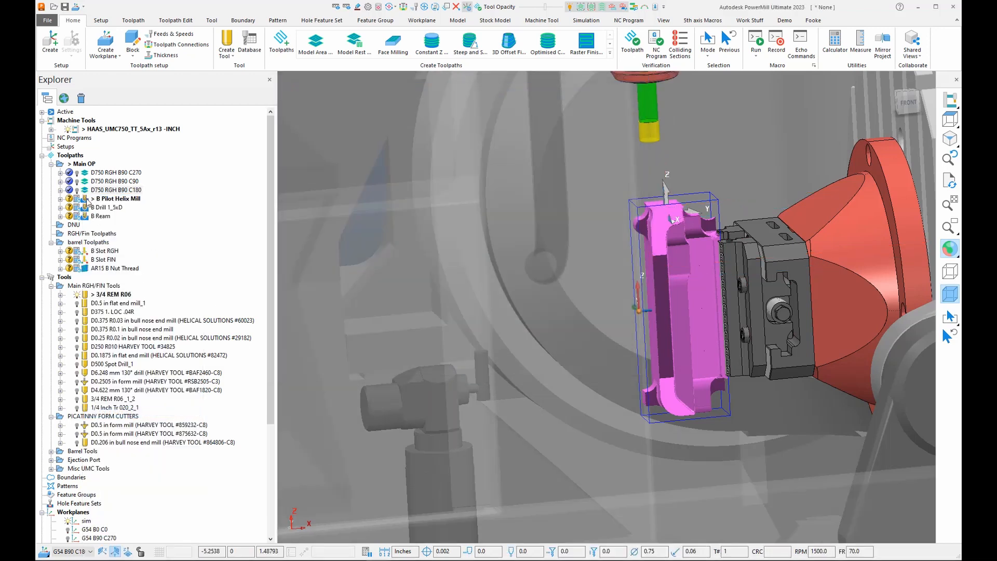
{"action": "right_click", "coordinate": [87, 200]}
{"action": "key", "text": "Escape"}
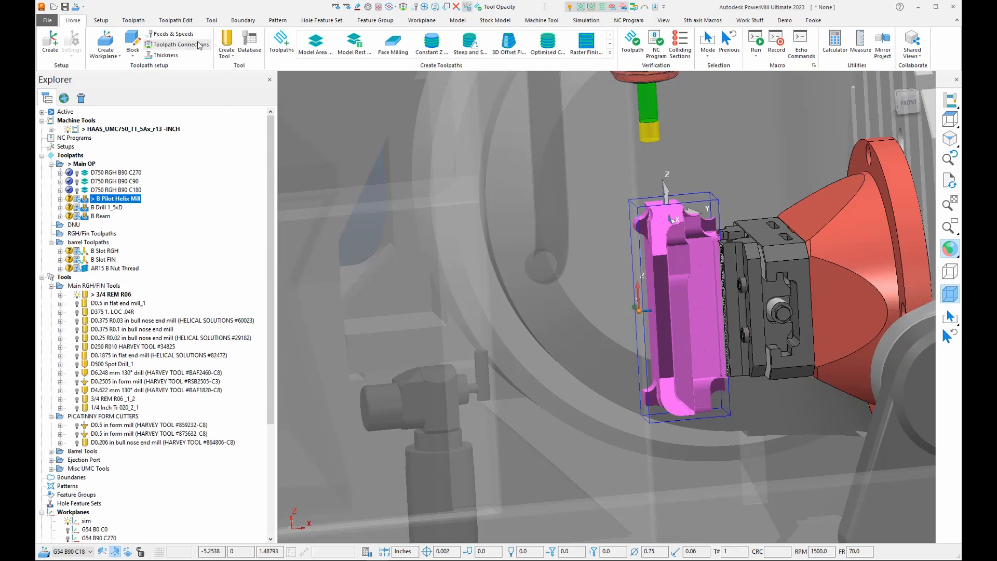
{"action": "left_click", "coordinate": [134, 21]}
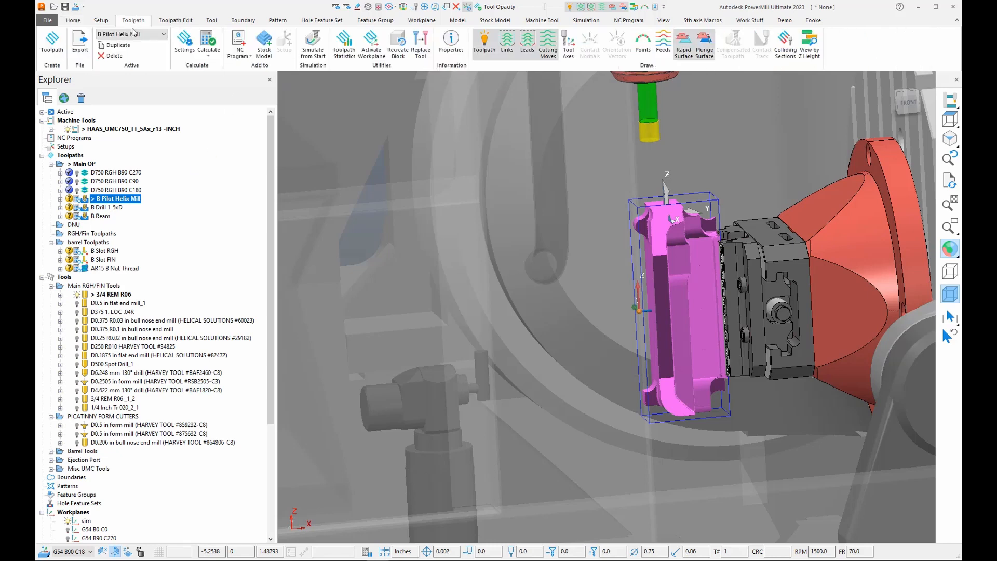
{"action": "left_click", "coordinate": [208, 54]}
{"action": "left_click", "coordinate": [225, 78]}
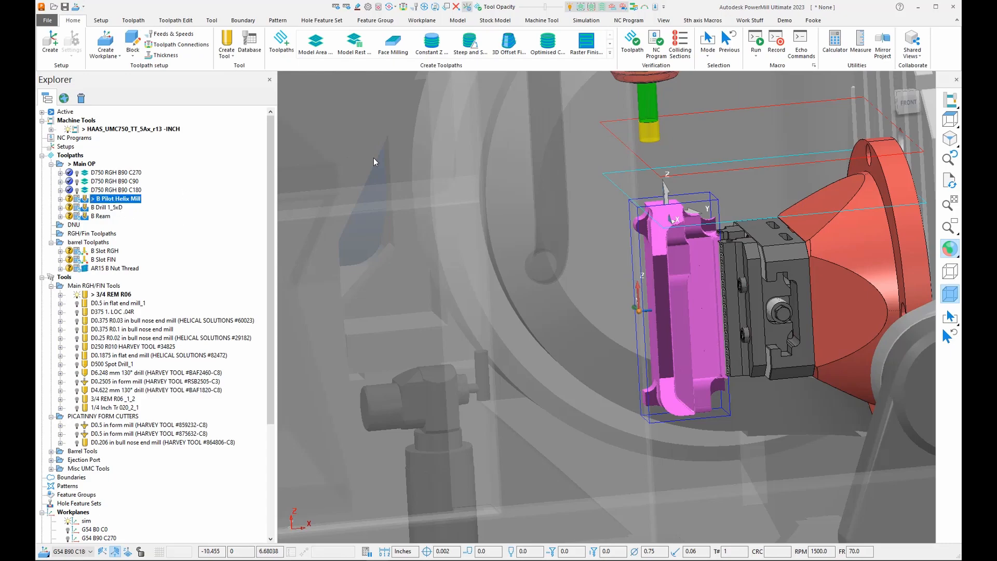
- Hide stock model 1 so that only the receiver model is displayed in the fixture
{"action": "scroll", "coordinate": [685, 273], "scroll_direction": "up", "scroll_amount": 3}
{"action": "middle_click_drag", "start_coordinate": [686, 332], "coordinate": [680, 444]}
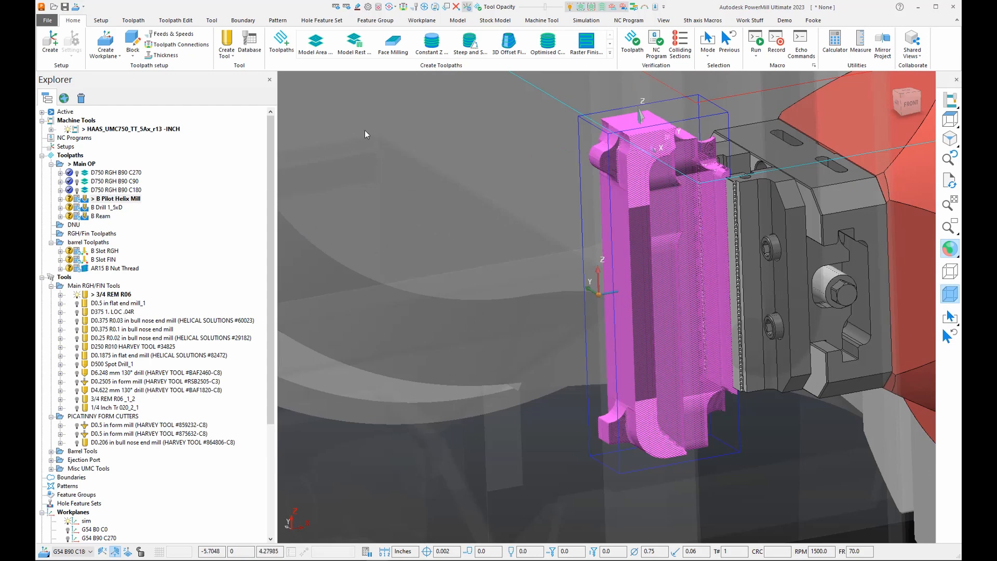
{"action": "left_click", "coordinate": [322, 20]}
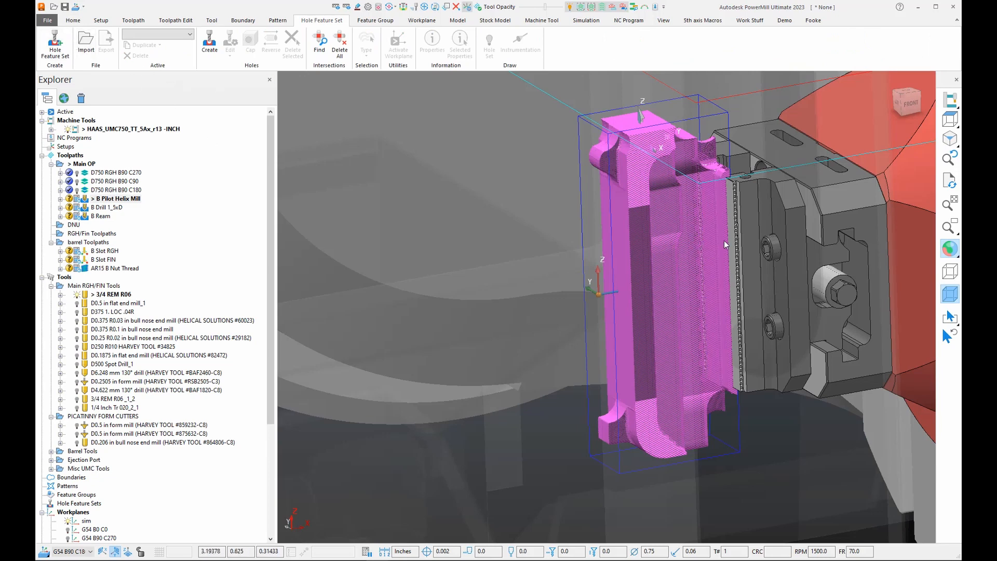
{"action": "scroll", "coordinate": [120, 439], "scroll_direction": "down", "scroll_amount": 6}
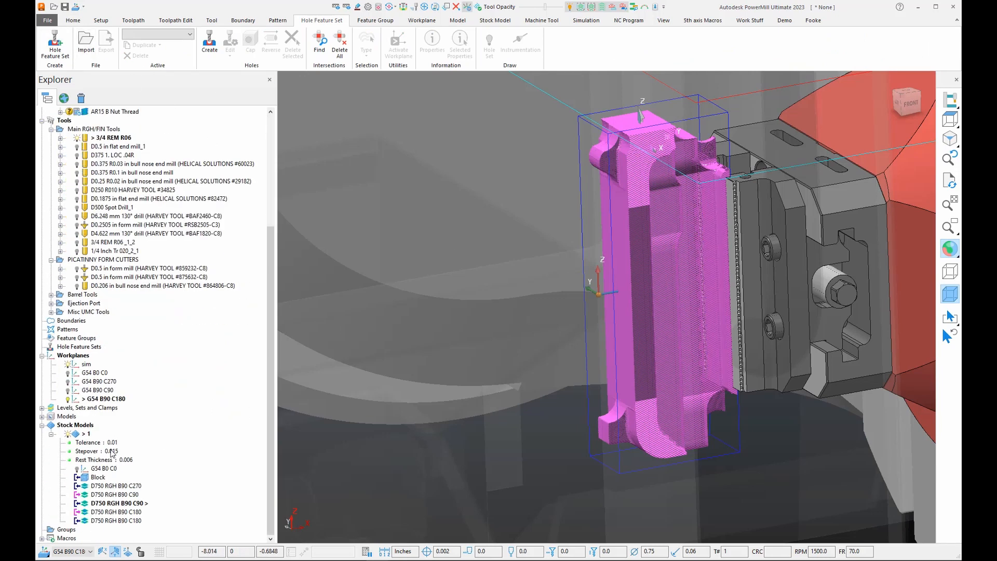
{"action": "left_click", "coordinate": [67, 433]}
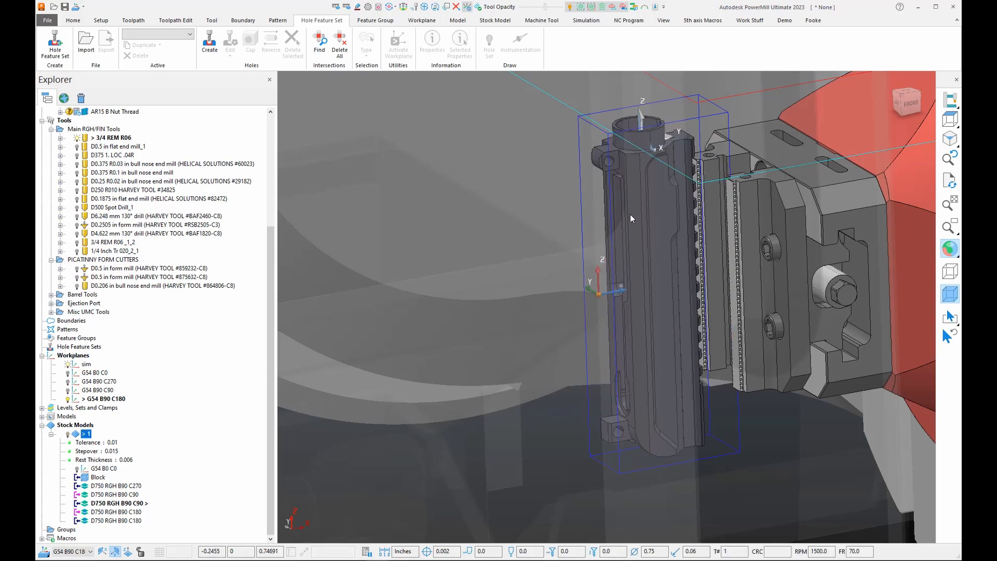
- Create a compound hole feature from the barrel bore, finding holes going down in the active workplane with a tolerance of 0.005
{"action": "scroll", "coordinate": [650, 192], "scroll_direction": "up", "scroll_amount": 5}
{"action": "middle_click_drag", "start_coordinate": [650, 192], "coordinate": [638, 314]}
{"action": "scroll", "coordinate": [642, 312], "scroll_direction": "down", "scroll_amount": 3}
{"action": "scroll", "coordinate": [647, 175], "scroll_direction": "up", "scroll_amount": 6}
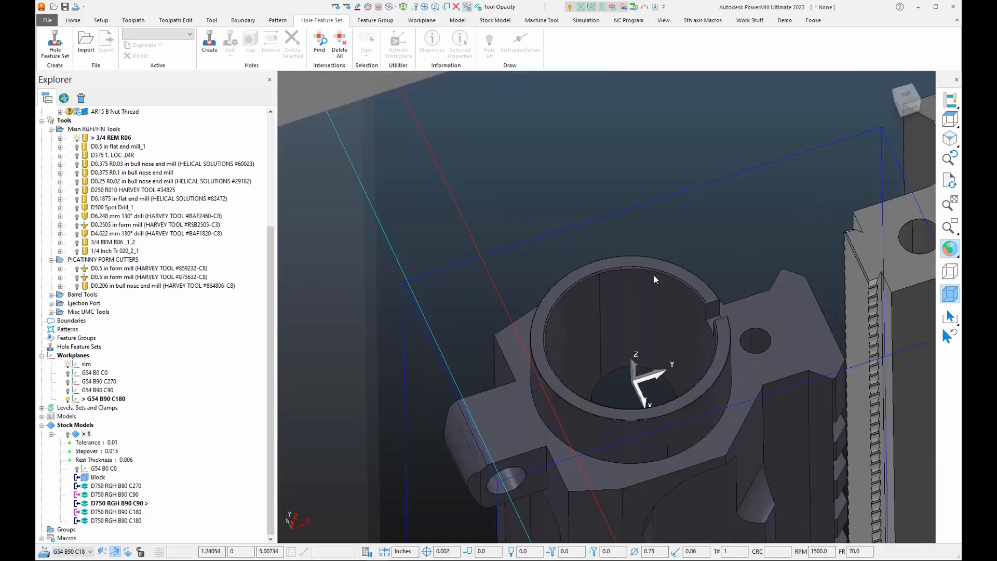
{"action": "scroll", "coordinate": [635, 325], "scroll_direction": "up", "scroll_amount": 1}
{"action": "scroll", "coordinate": [625, 328], "scroll_direction": "down", "scroll_amount": 3}
{"action": "middle_click_drag", "start_coordinate": [606, 409], "coordinate": [670, 317]}
{"action": "scroll", "coordinate": [670, 318], "scroll_direction": "up", "scroll_amount": 1}
{"action": "scroll", "coordinate": [670, 318], "scroll_direction": "up", "scroll_amount": 4}
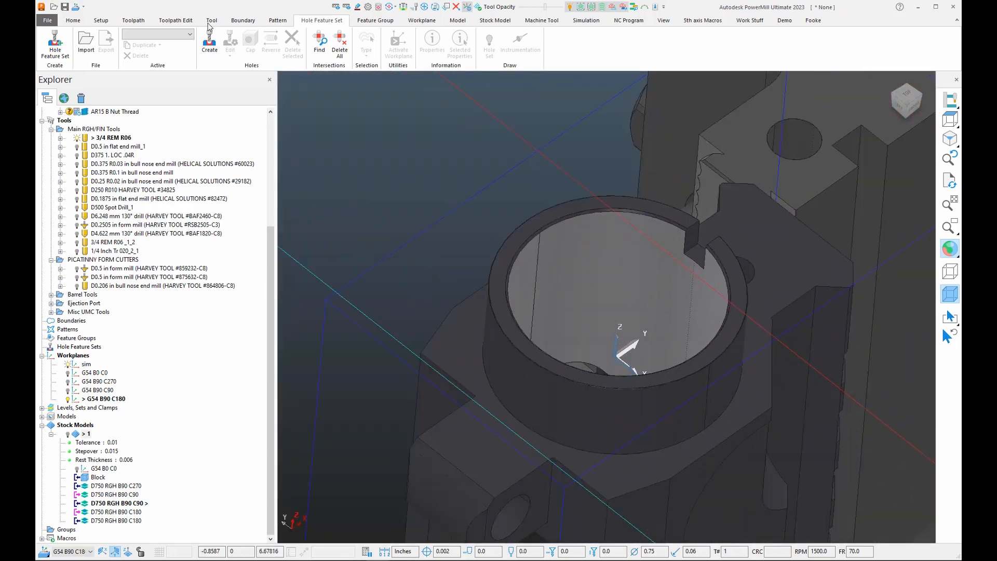
{"action": "left_click", "coordinate": [209, 41]}
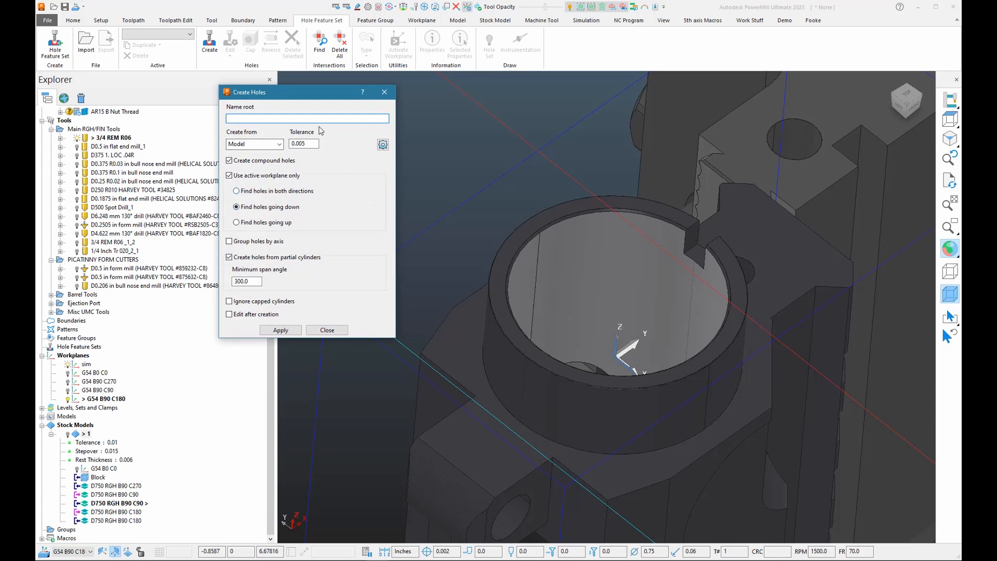
{"action": "left_click_drag", "start_coordinate": [293, 98], "coordinate": [386, 107]}
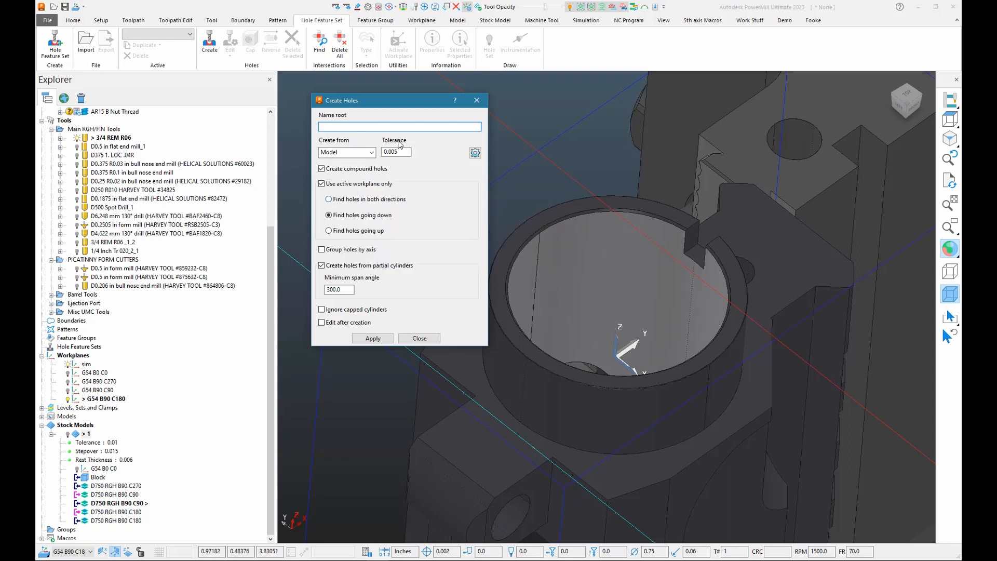
{"action": "left_click", "coordinate": [368, 338]}
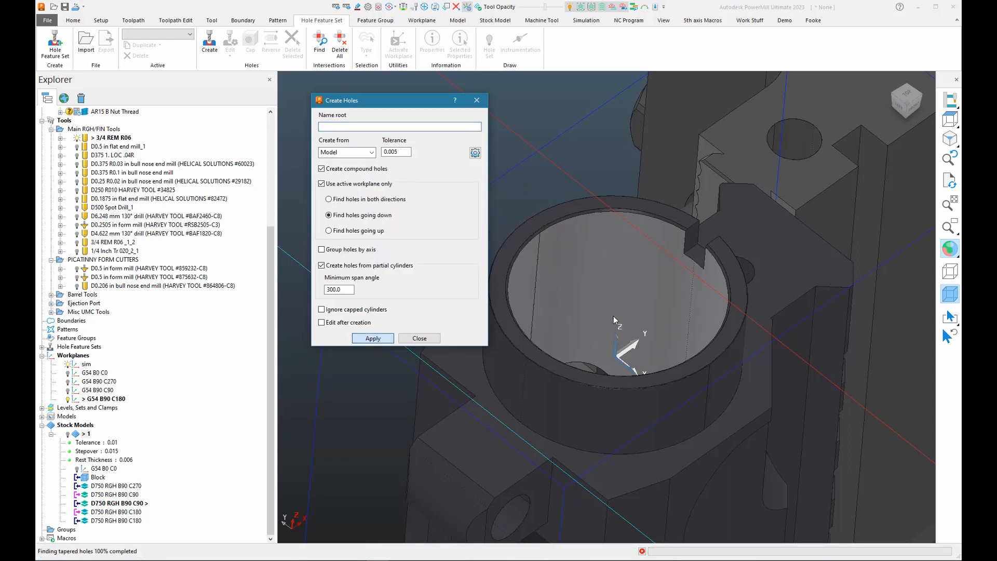
{"action": "scroll", "coordinate": [644, 300], "scroll_direction": "down", "scroll_amount": 5}
{"action": "middle_click_drag", "start_coordinate": [644, 306], "coordinate": [639, 424]}
{"action": "scroll", "coordinate": [640, 423], "scroll_direction": "up", "scroll_amount": 5}
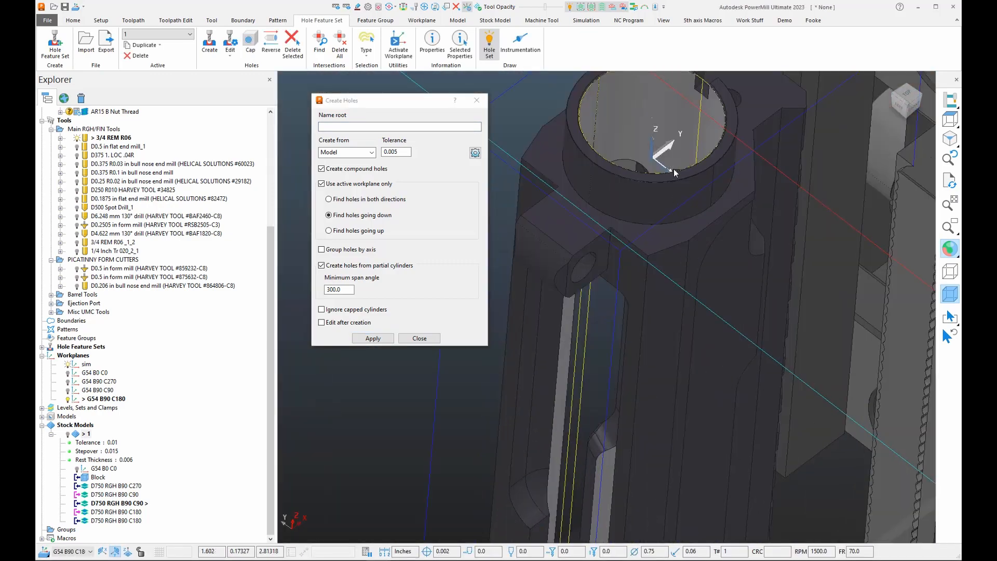
{"action": "scroll", "coordinate": [673, 169], "scroll_direction": "down", "scroll_amount": 4}
{"action": "left_click", "coordinate": [413, 344]}
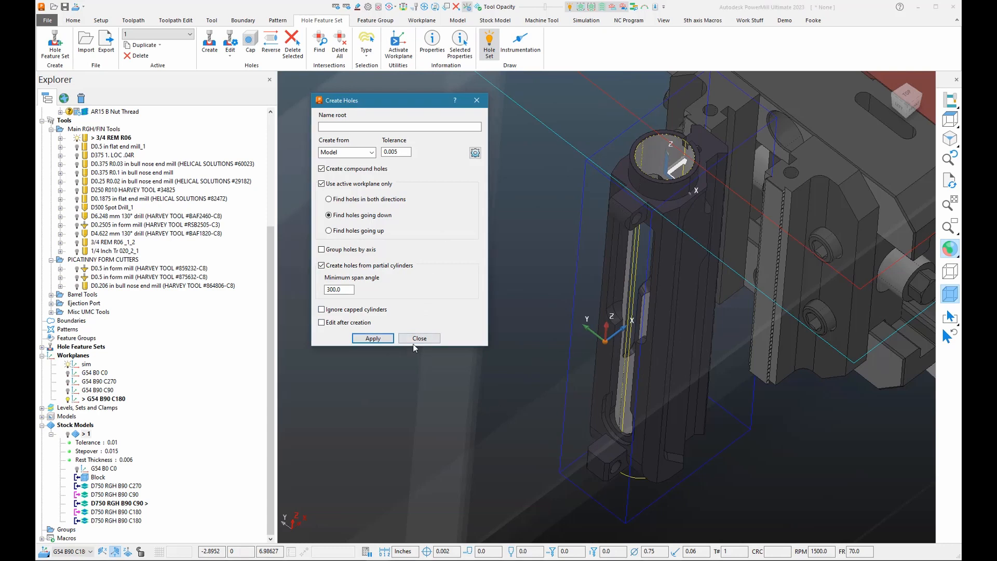
{"action": "left_click", "coordinate": [420, 338]}
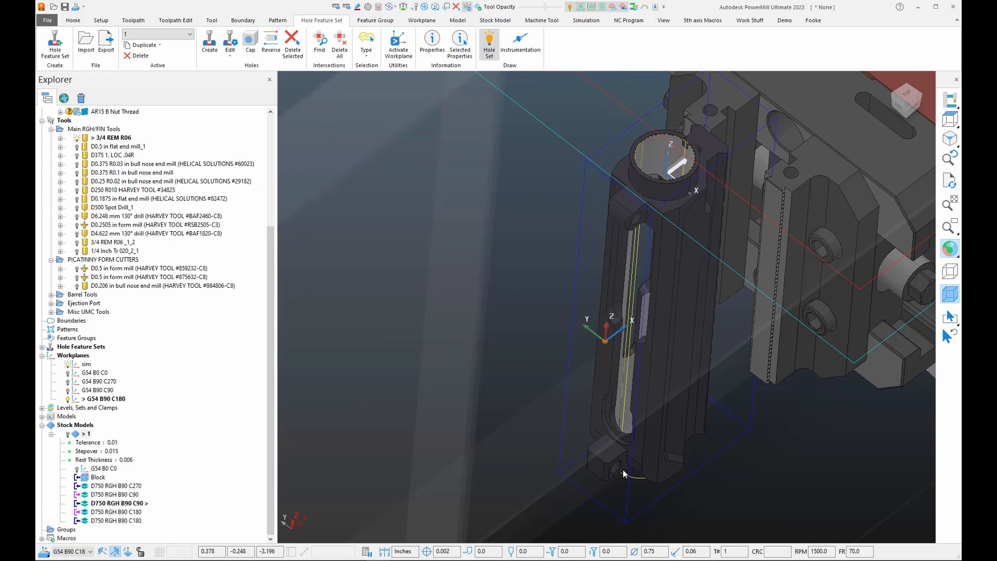
- Open the barrel bore's hole feature for editing and check its diameter, depth and hole position
{"action": "mouse_move", "coordinate": [626, 475]}
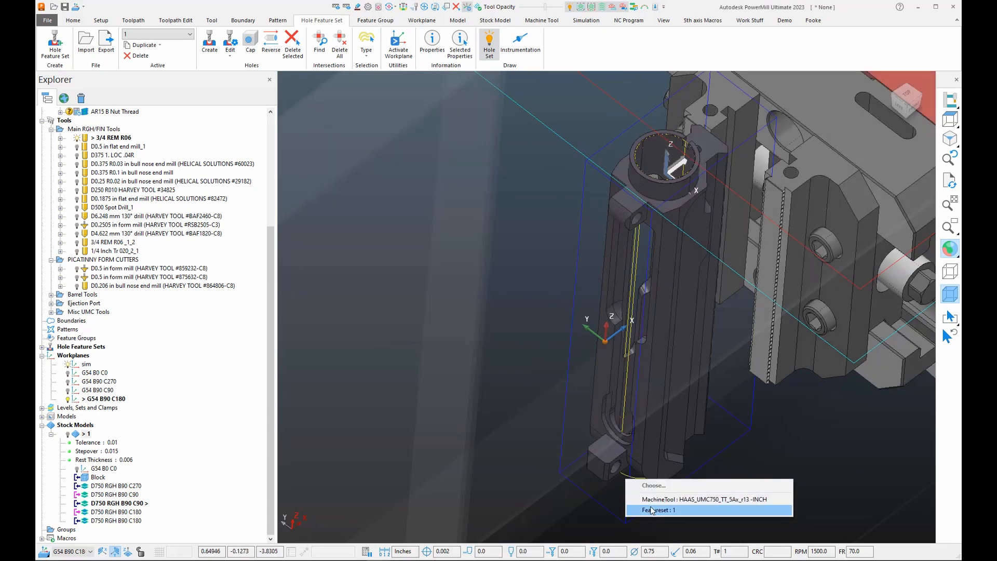
{"action": "left_click", "coordinate": [655, 510]}
{"action": "left_click", "coordinate": [656, 408]}
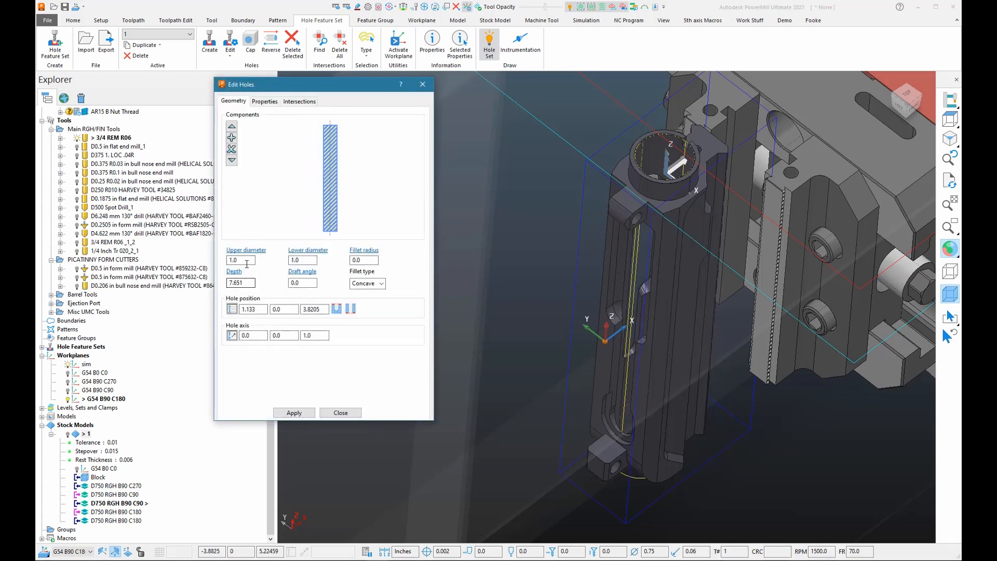
{"action": "left_click_drag", "start_coordinate": [247, 261], "coordinate": [224, 292]}
{"action": "left_click", "coordinate": [314, 310]}
{"action": "left_click", "coordinate": [317, 310]}
{"action": "left_click", "coordinate": [259, 310]}
{"action": "left_click", "coordinate": [327, 311]}
- Set the barrel bore hole's colour to magenta in its properties
{"action": "left_click", "coordinate": [255, 103]}
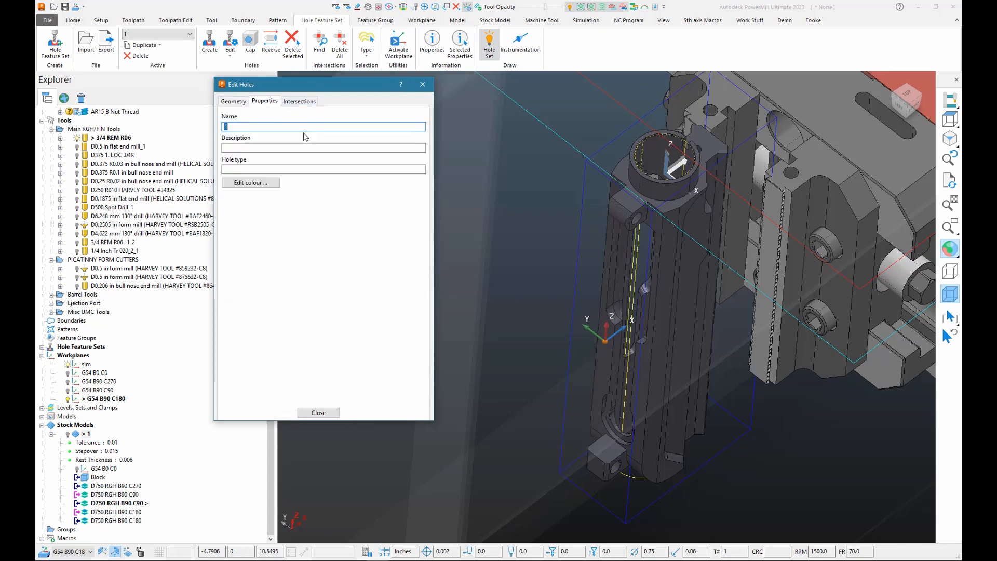
{"action": "left_click", "coordinate": [247, 188]}
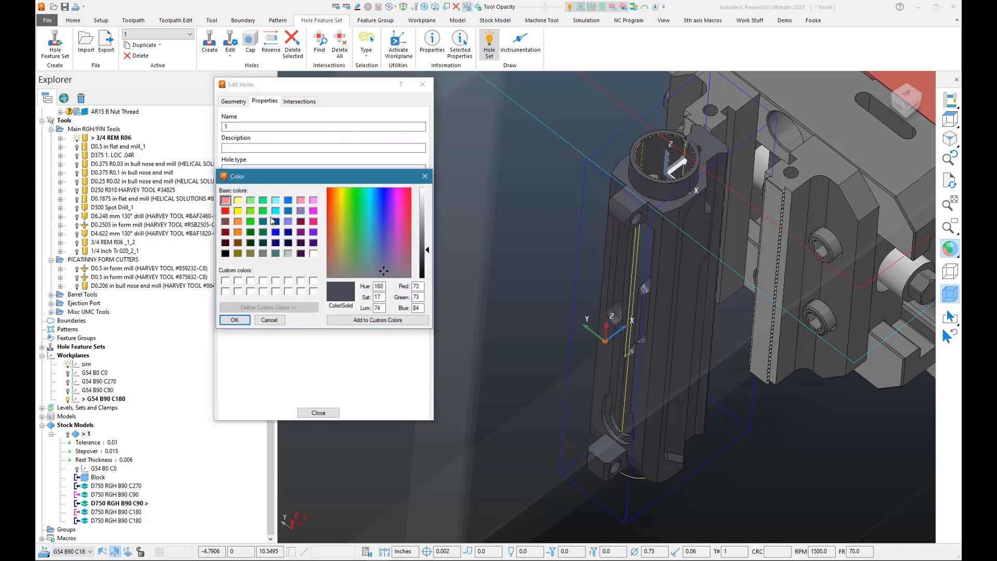
{"action": "left_click", "coordinate": [314, 211]}
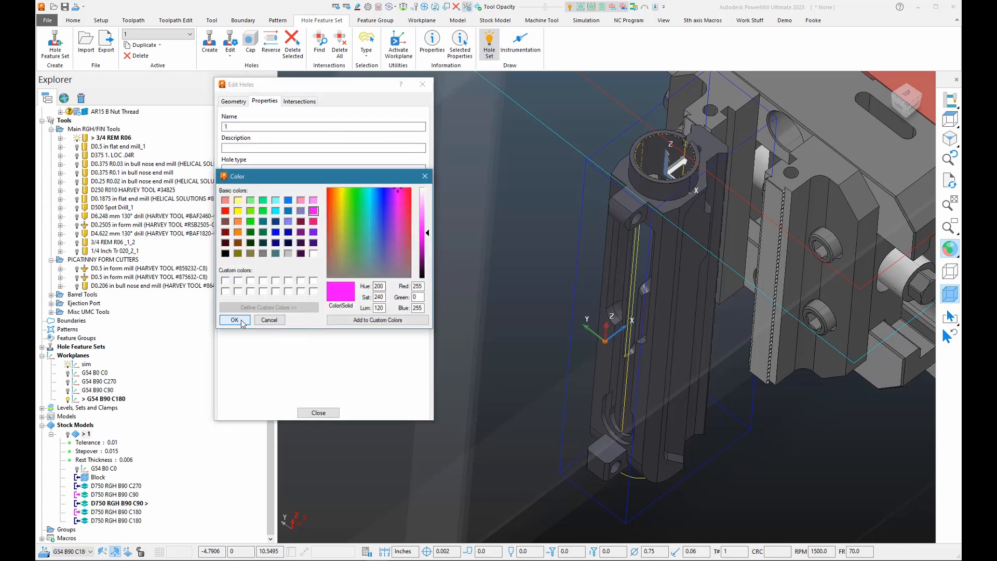
{"action": "left_click", "coordinate": [234, 320]}
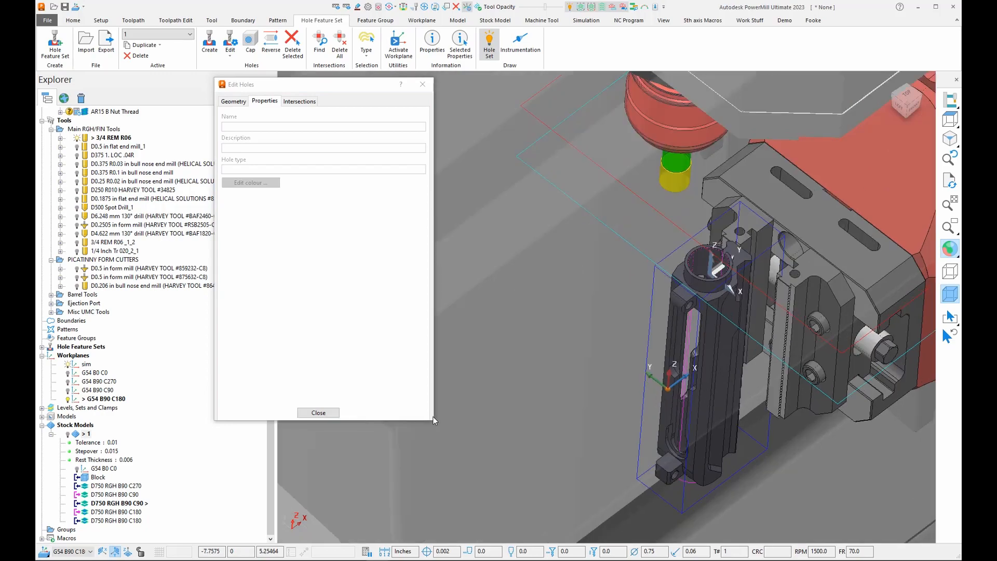
{"action": "left_click", "coordinate": [318, 412]}
- Hide the HAAS_UMC750_TT_5Ax_r13 -INCH machine and examine the hole outline at the barrel mouth
{"action": "scroll", "coordinate": [714, 369], "scroll_direction": "up", "scroll_amount": 5}
{"action": "middle_click_drag", "start_coordinate": [688, 334], "coordinate": [658, 388]}
{"action": "scroll", "coordinate": [107, 150], "scroll_direction": "up", "scroll_amount": 6}
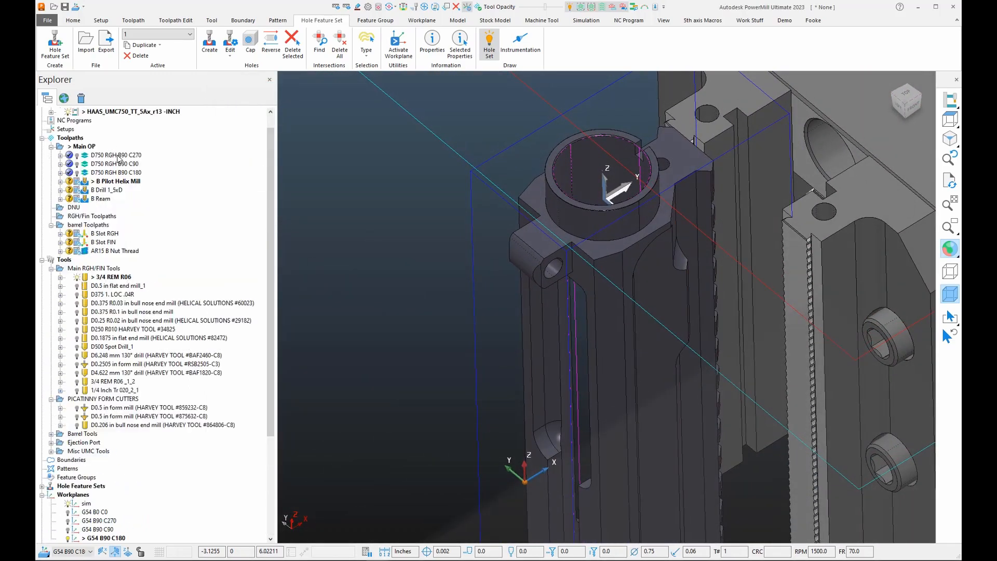
{"action": "left_click", "coordinate": [67, 130]}
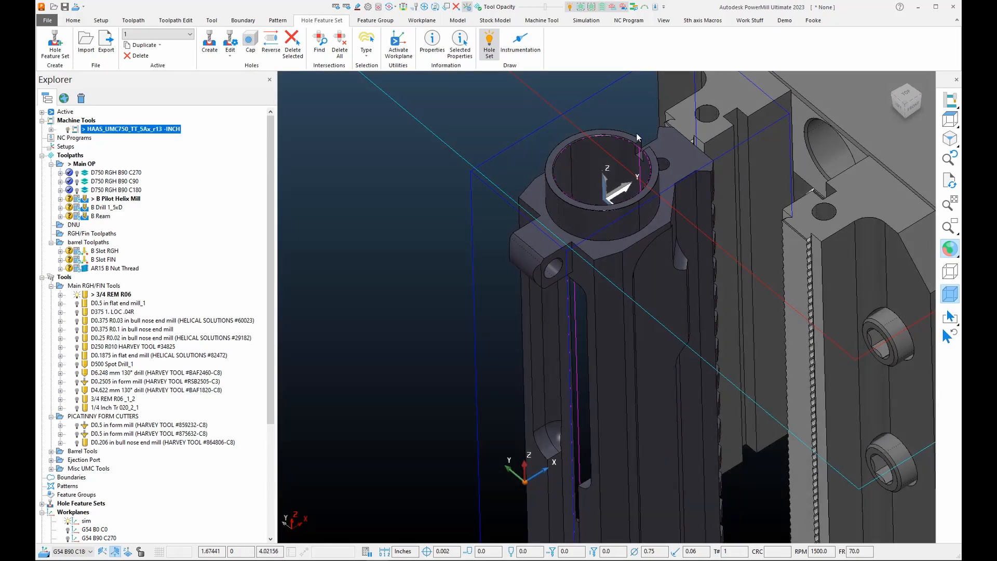
{"action": "scroll", "coordinate": [631, 208], "scroll_direction": "up", "scroll_amount": 3}
{"action": "middle_click_drag", "start_coordinate": [488, 267], "coordinate": [484, 212]}
{"action": "scroll", "coordinate": [525, 204], "scroll_direction": "up", "scroll_amount": 3}
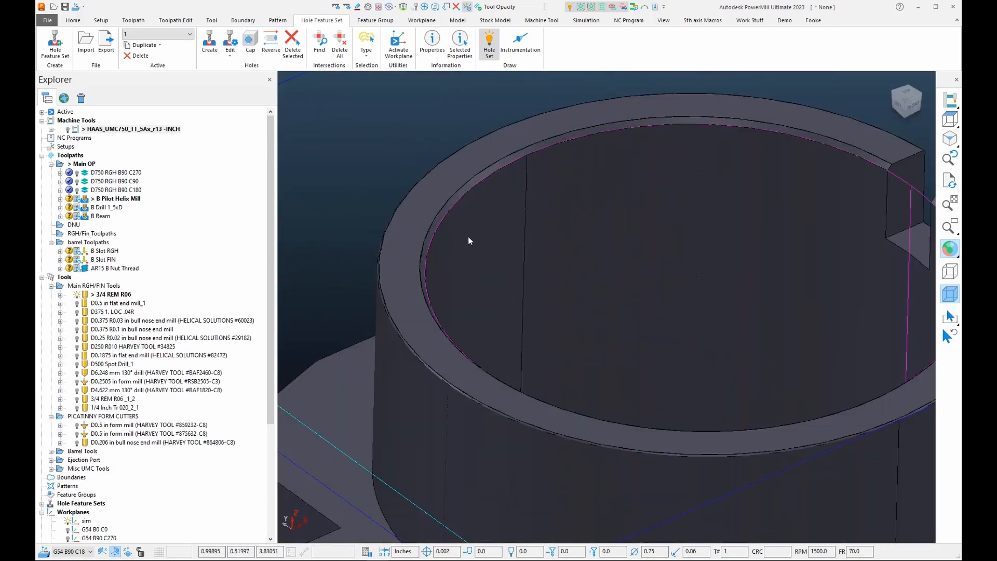
{"action": "scroll", "coordinate": [634, 239], "scroll_direction": "down", "scroll_amount": 3}
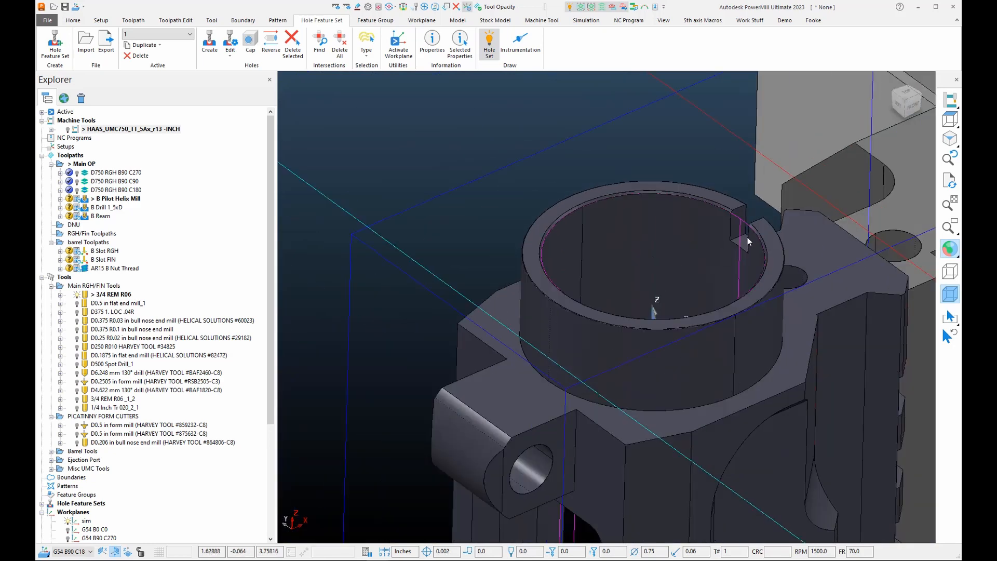
- Open the B Pilot Helix Mill drilling settings and calculate the toolpath as a single peck drilled to hole depth
{"action": "right_click", "coordinate": [90, 199]}
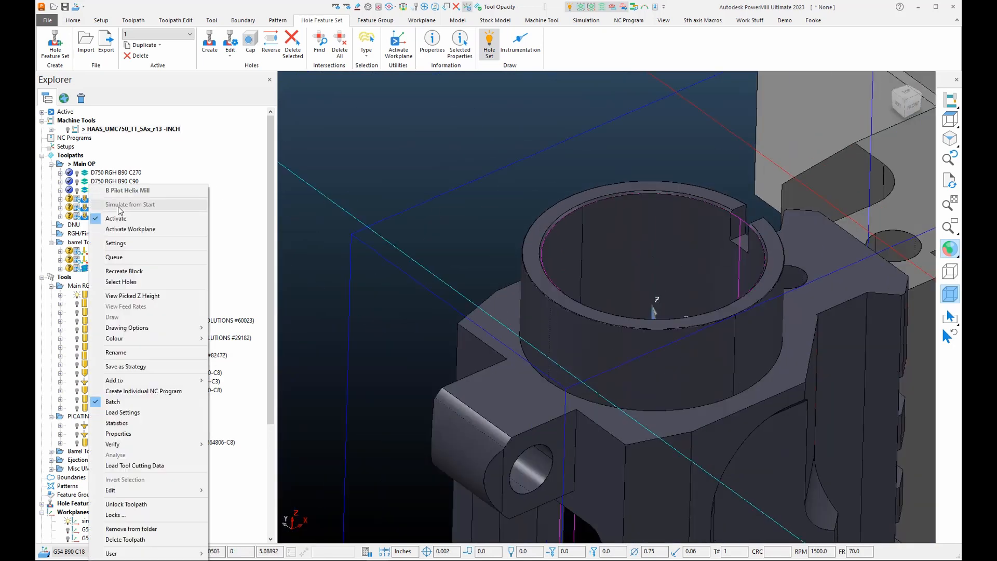
{"action": "left_click", "coordinate": [117, 243]}
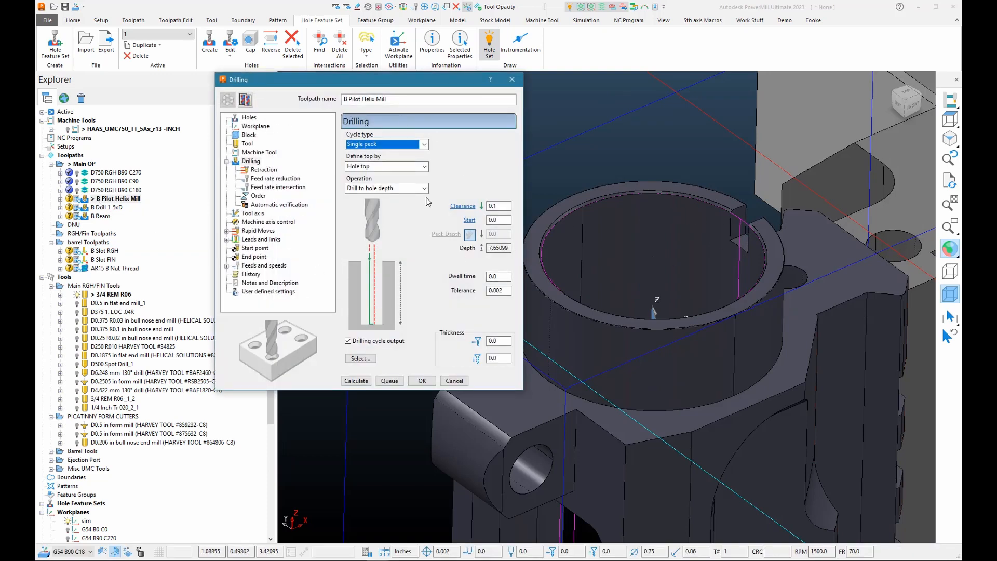
{"action": "scroll", "coordinate": [695, 245], "scroll_direction": "down", "scroll_amount": 2}
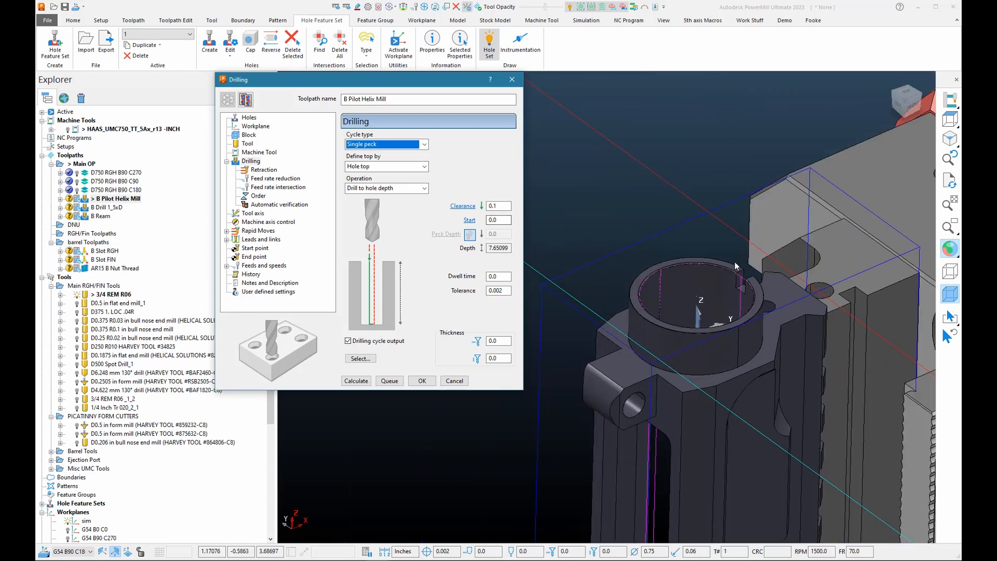
{"action": "left_click", "coordinate": [365, 382]}
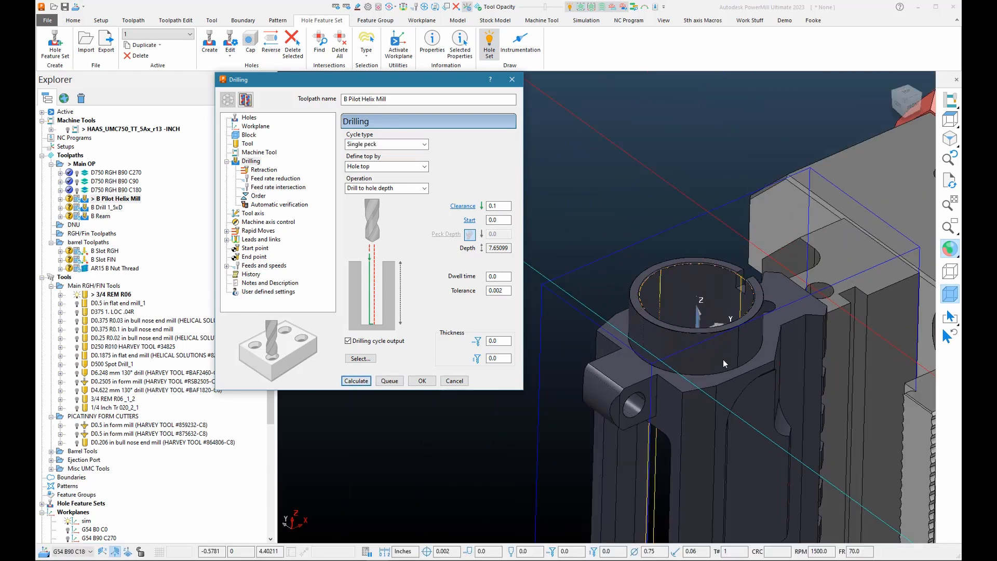
{"action": "scroll", "coordinate": [727, 346], "scroll_direction": "down", "scroll_amount": 3}
{"action": "middle_click_drag", "start_coordinate": [680, 344], "coordinate": [759, 265]}
{"action": "scroll", "coordinate": [743, 291], "scroll_direction": "down", "scroll_amount": 3}
{"action": "scroll", "coordinate": [743, 390], "scroll_direction": "up", "scroll_amount": 5}
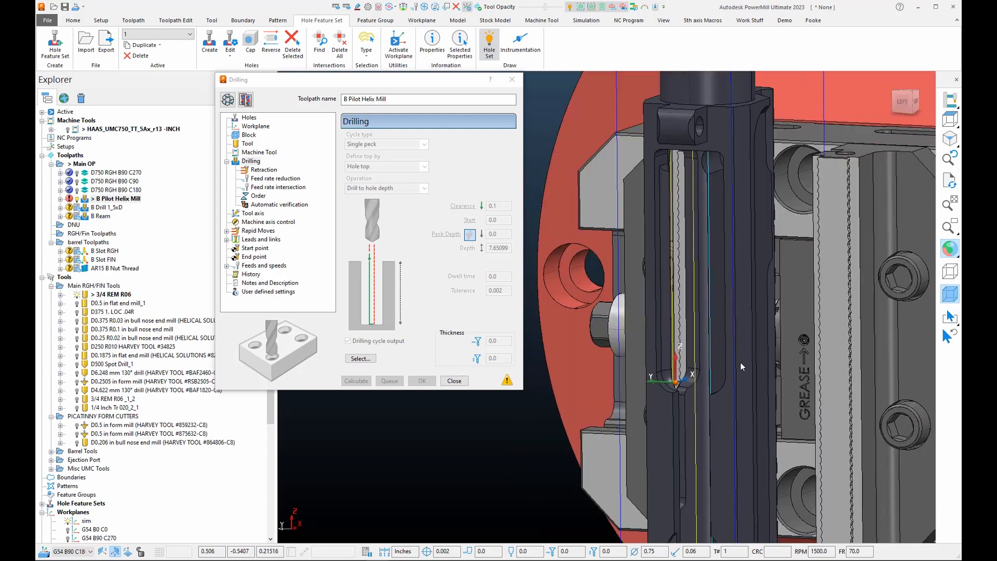
- Simulate the B Pilot Helix Mill toolpath from a picked point along the barrel bore
{"action": "right_click", "coordinate": [702, 397]}
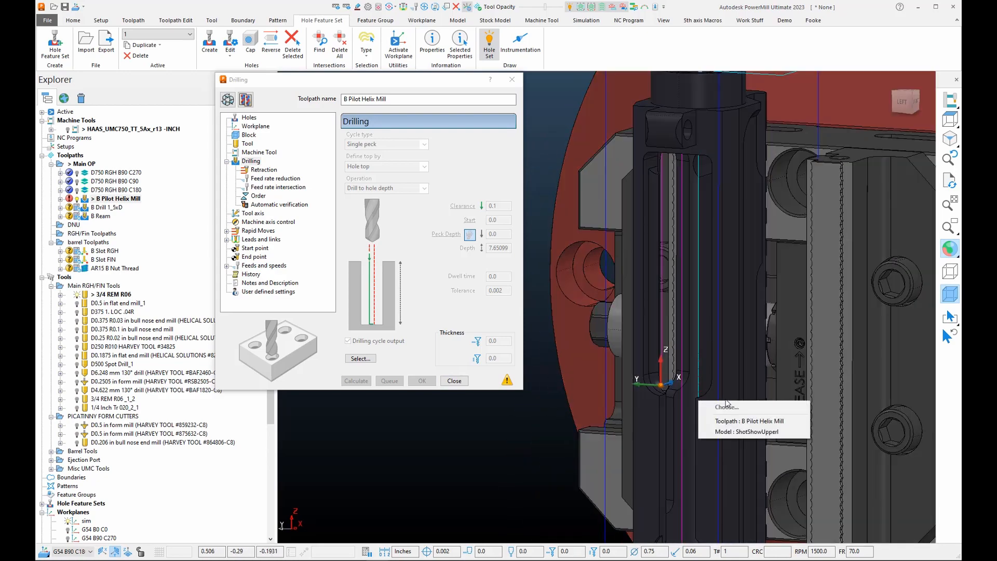
{"action": "left_click", "coordinate": [738, 421]}
{"action": "left_click", "coordinate": [749, 31]}
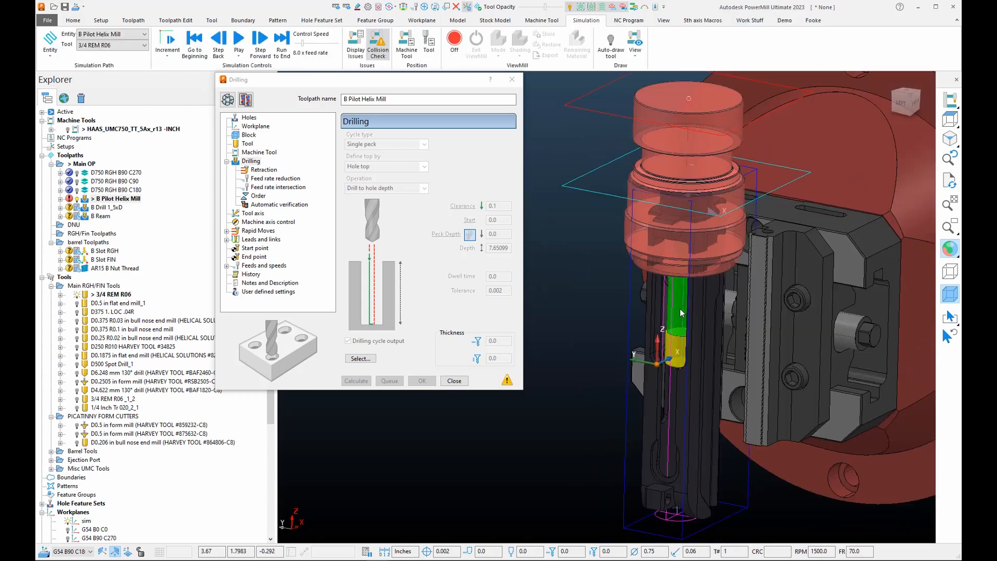
- Make the B Pilot Helix Mill toolpath editable again and select D0.5 in flat end mill_1 as its tool
{"action": "left_click", "coordinate": [231, 99]}
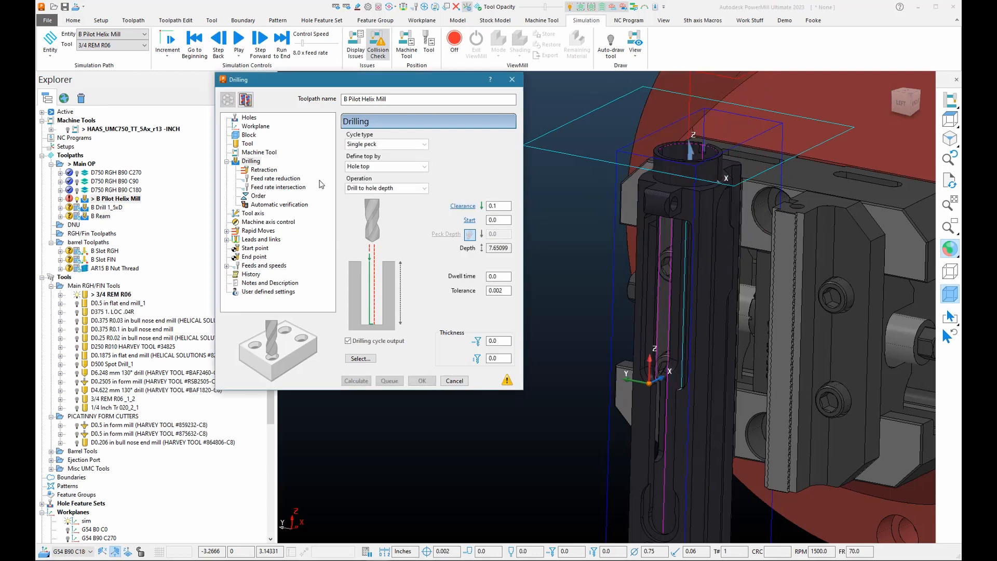
{"action": "left_click", "coordinate": [253, 144]}
{"action": "left_click", "coordinate": [401, 141]}
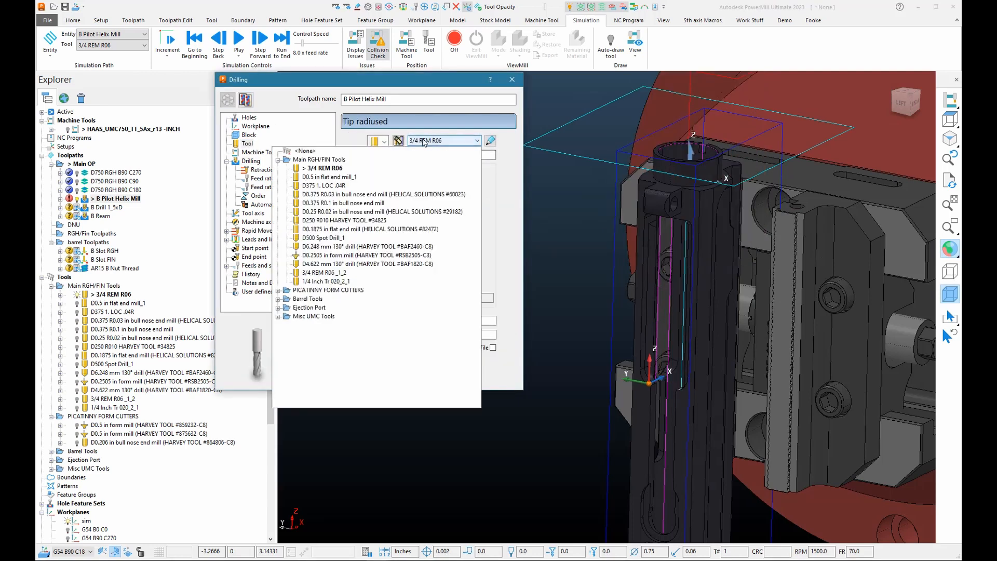
{"action": "left_click", "coordinate": [329, 176]}
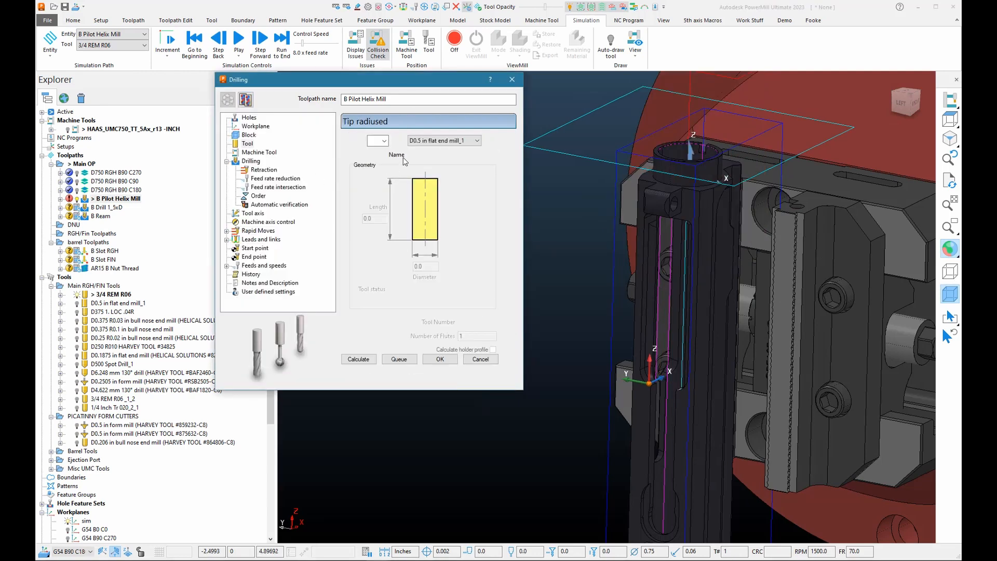
- Change the drilling operation to User defined and drive its depth with the expression Tool.Diameter
{"action": "left_click", "coordinate": [250, 161]}
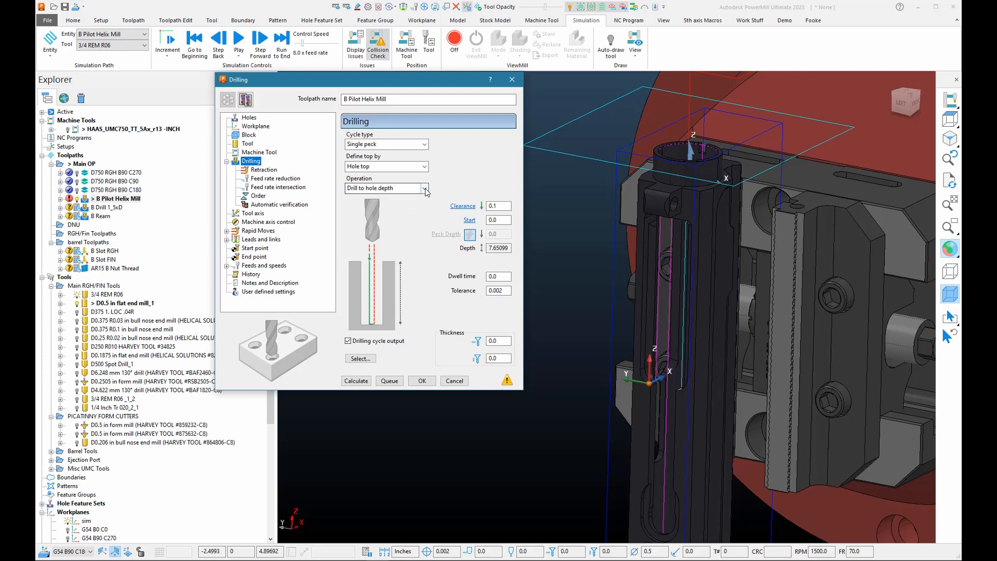
{"action": "left_click", "coordinate": [424, 189]}
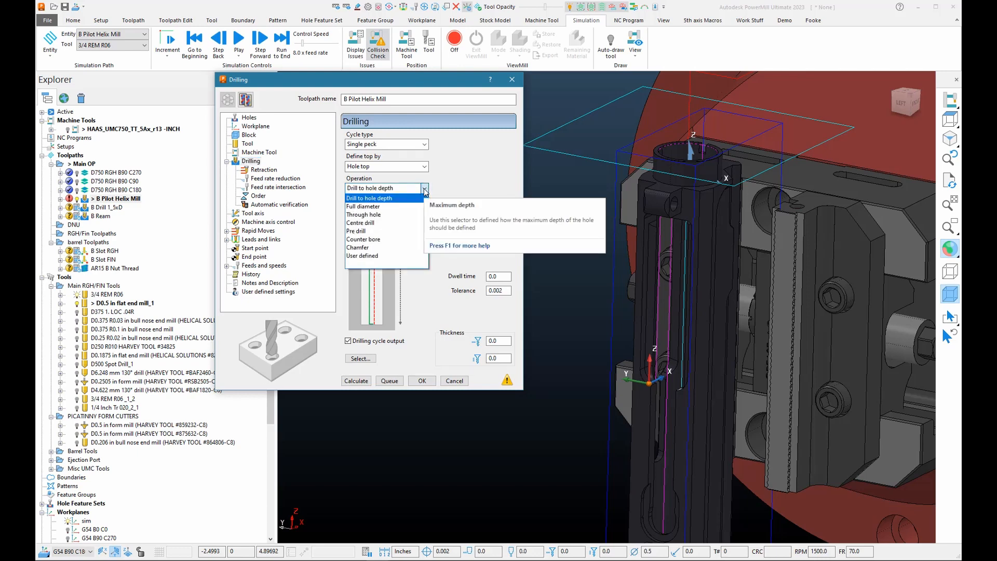
{"action": "left_click", "coordinate": [364, 255]}
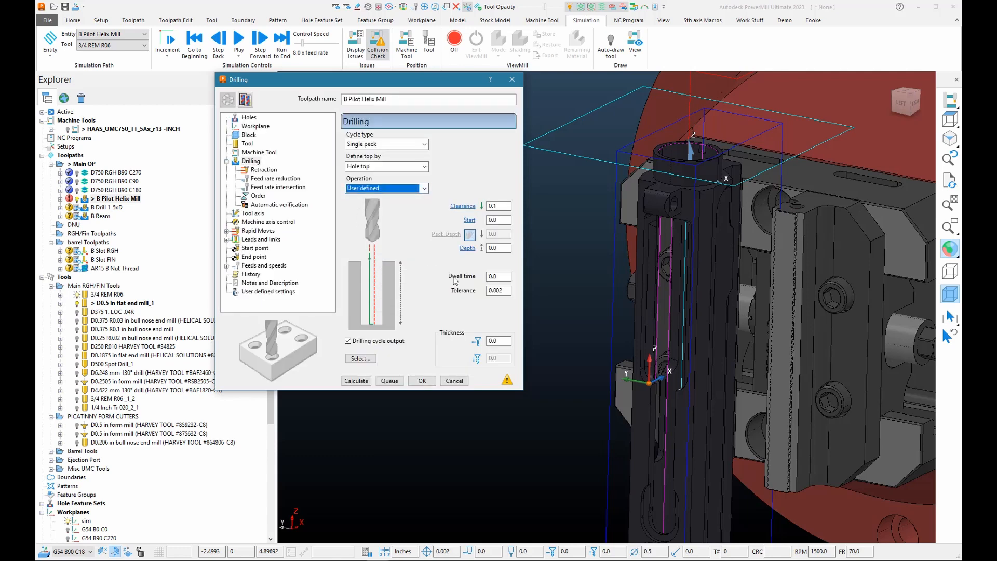
{"action": "left_click", "coordinate": [502, 248]}
{"action": "right_click", "coordinate": [499, 252]}
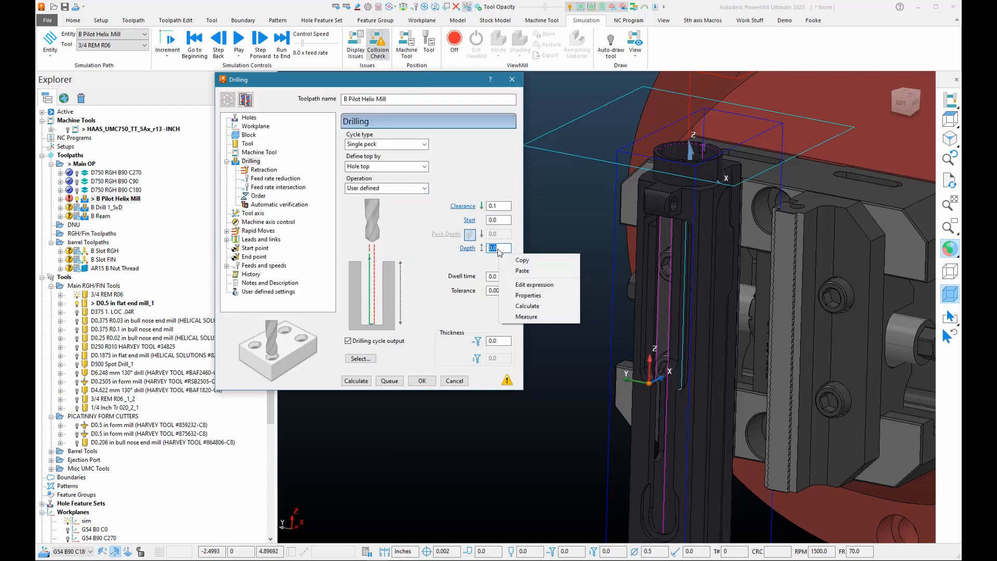
{"action": "left_click", "coordinate": [534, 285]}
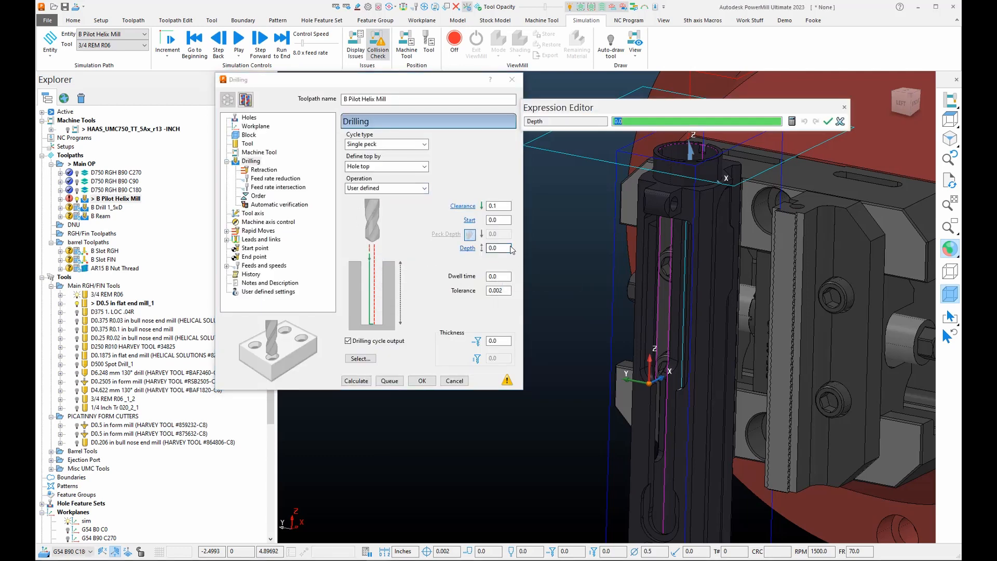
{"action": "type", "text": "To"}
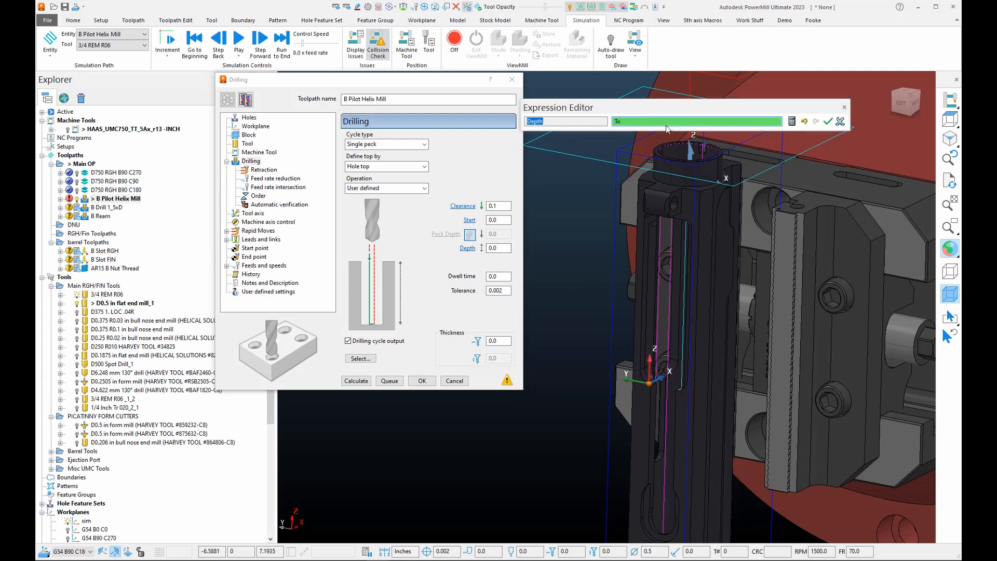
{"action": "type", "text": "ol.di"}
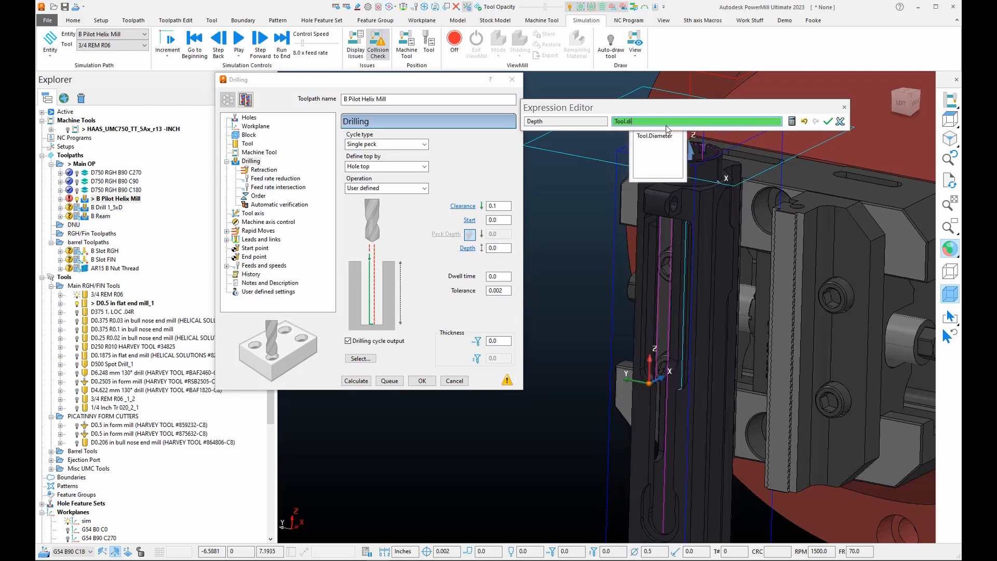
{"action": "left_click", "coordinate": [666, 136]}
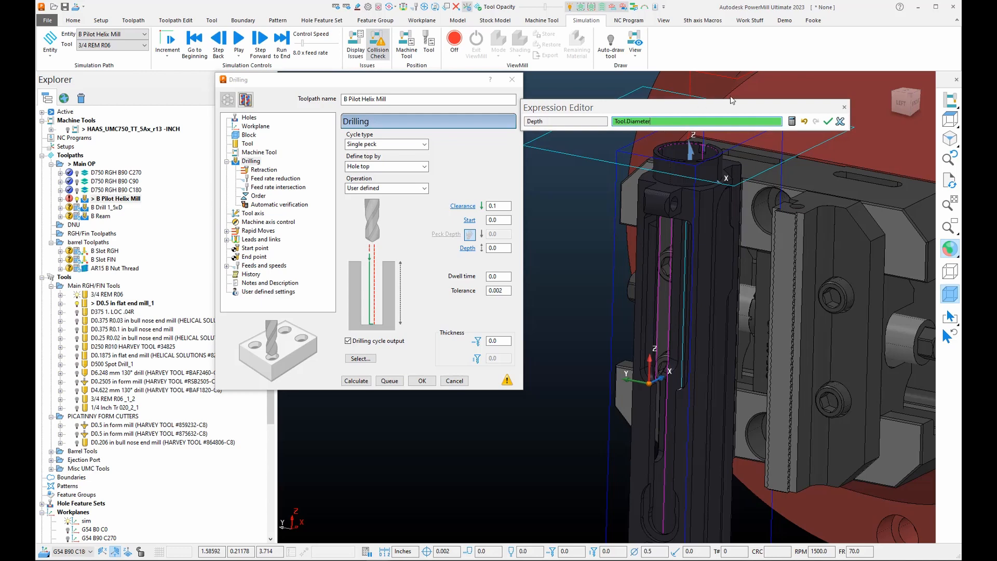
{"action": "left_click", "coordinate": [825, 121]}
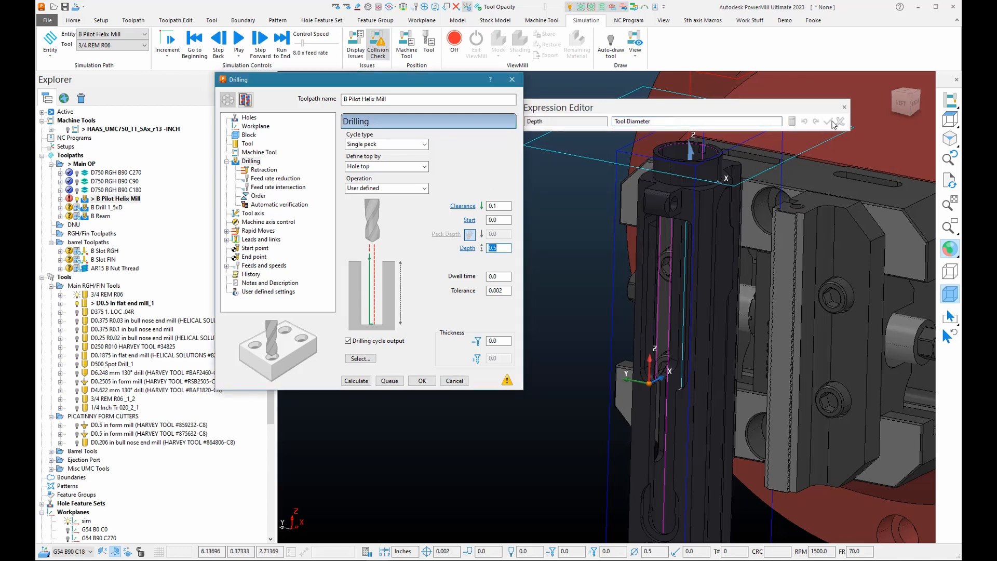
{"action": "left_click", "coordinate": [844, 106]}
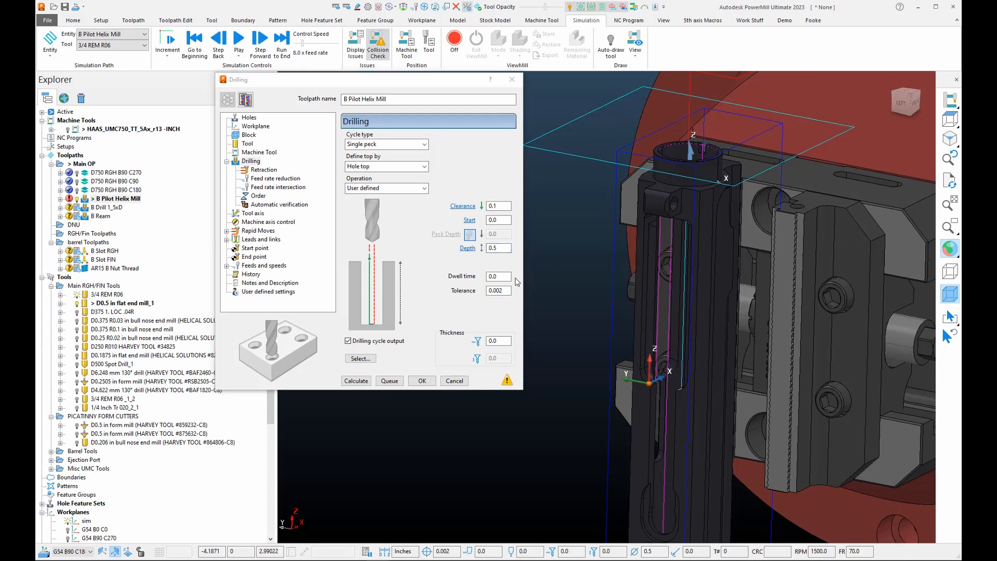
- Change the cycle type to Helical with a thickness of 0.01 and calculate the pilot toolpath
{"action": "left_click", "coordinate": [409, 144]}
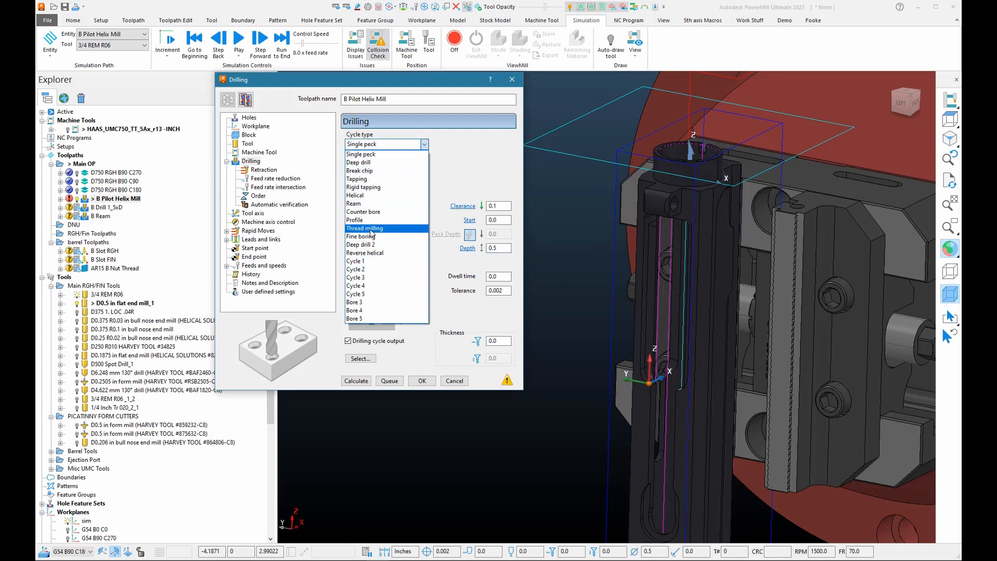
{"action": "left_click", "coordinate": [363, 195]}
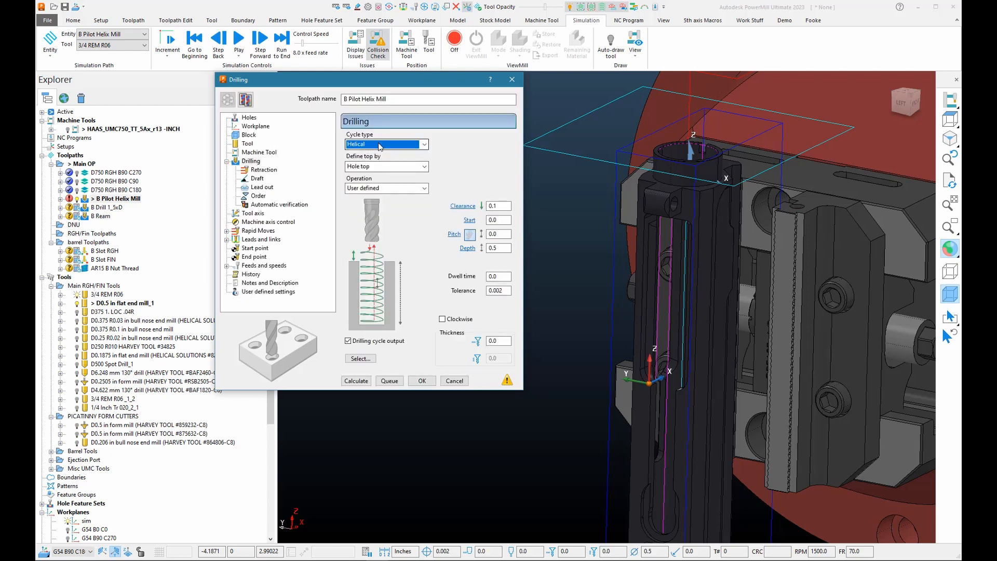
{"action": "left_click", "coordinate": [506, 341]}
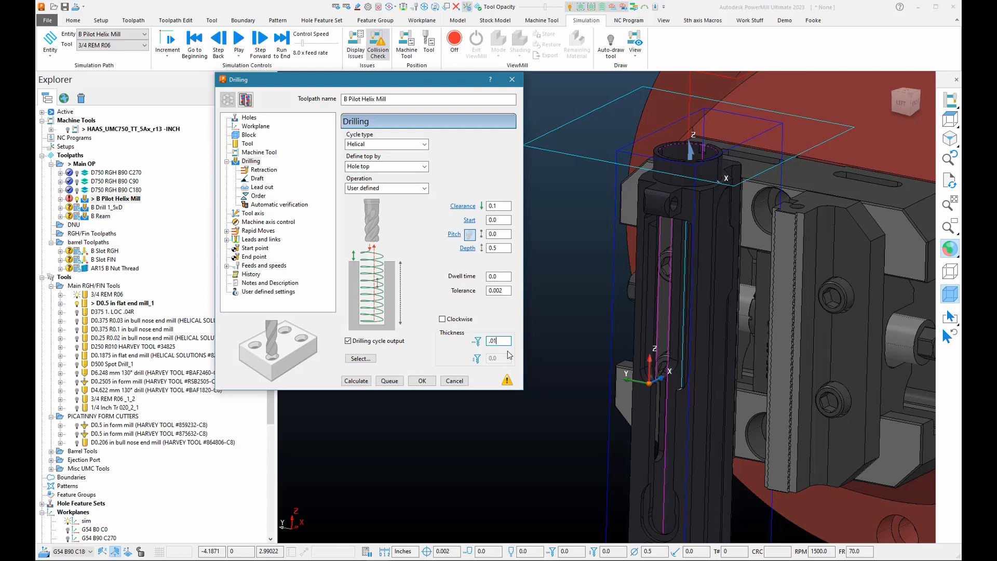
{"action": "key", "text": "Return"}
{"action": "left_click", "coordinate": [356, 380]}
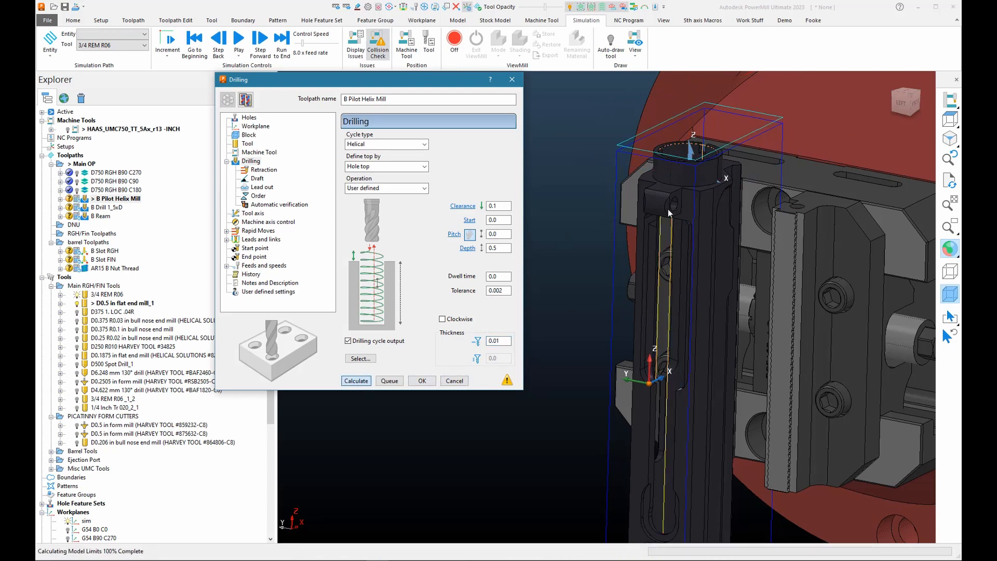
- Reopen the calculated pilot toolpath for editing, set the helical pitch to 0.025 and recalculate it
{"action": "scroll", "coordinate": [612, 242], "scroll_direction": "up", "scroll_amount": 3}
{"action": "middle_click_drag", "start_coordinate": [612, 242], "coordinate": [651, 296]}
{"action": "scroll", "coordinate": [717, 376], "scroll_direction": "down", "scroll_amount": 3}
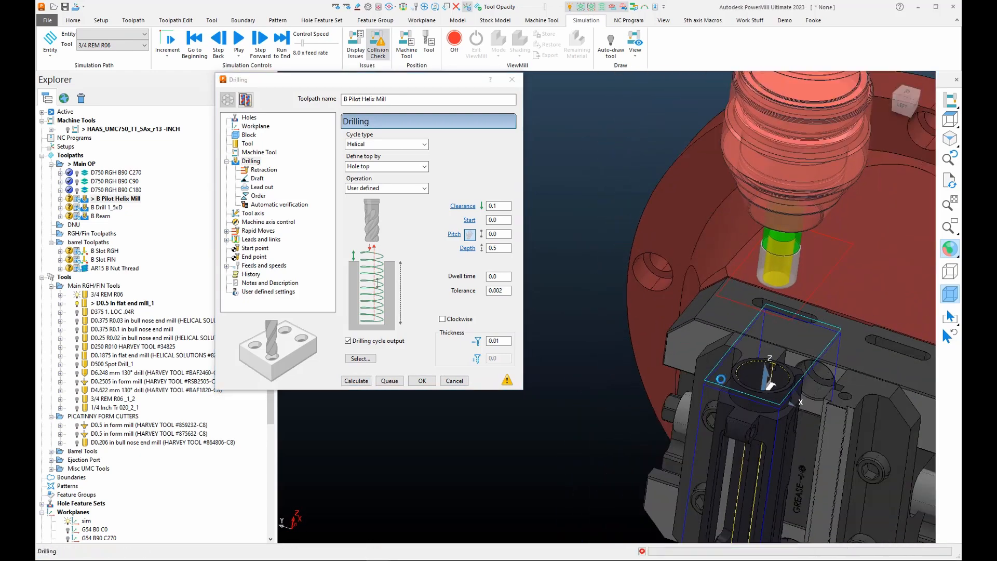
{"action": "scroll", "coordinate": [714, 484], "scroll_direction": "up", "scroll_amount": 1}
{"action": "middle_click_drag", "start_coordinate": [715, 484], "coordinate": [744, 377]}
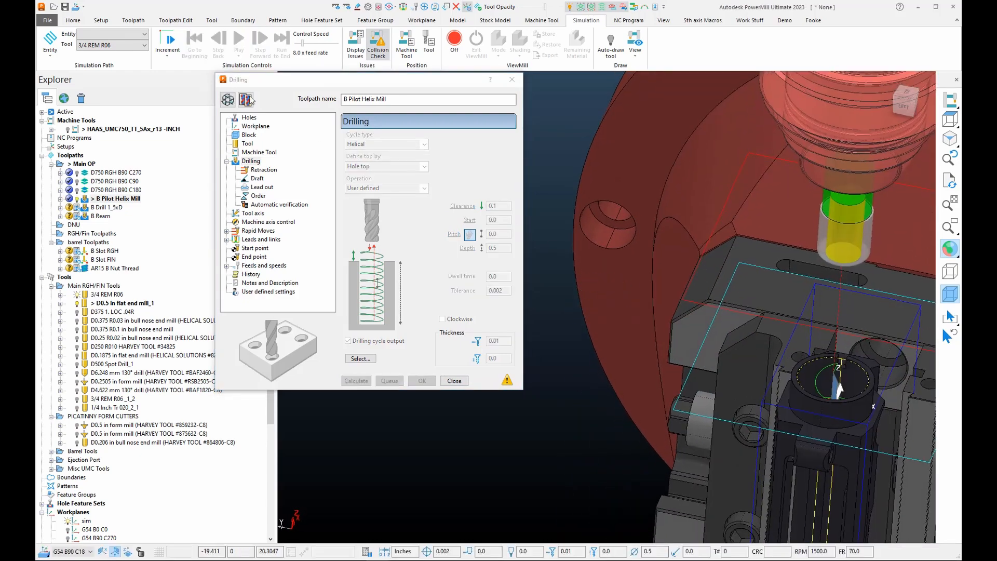
{"action": "left_click", "coordinate": [227, 99]}
{"action": "left_click", "coordinate": [228, 99]}
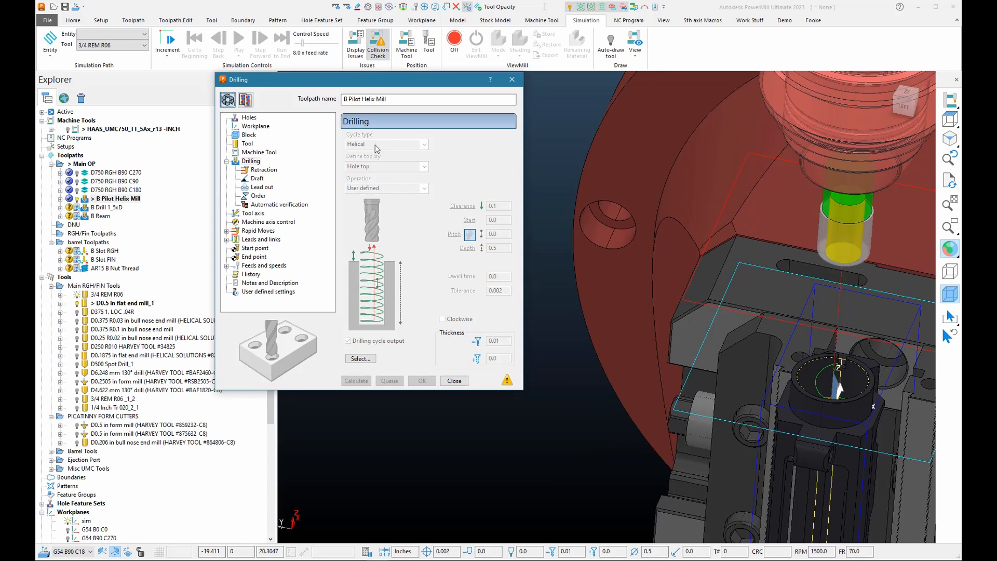
{"action": "double_click", "coordinate": [494, 234]}
{"action": "type", "text": ".025"}
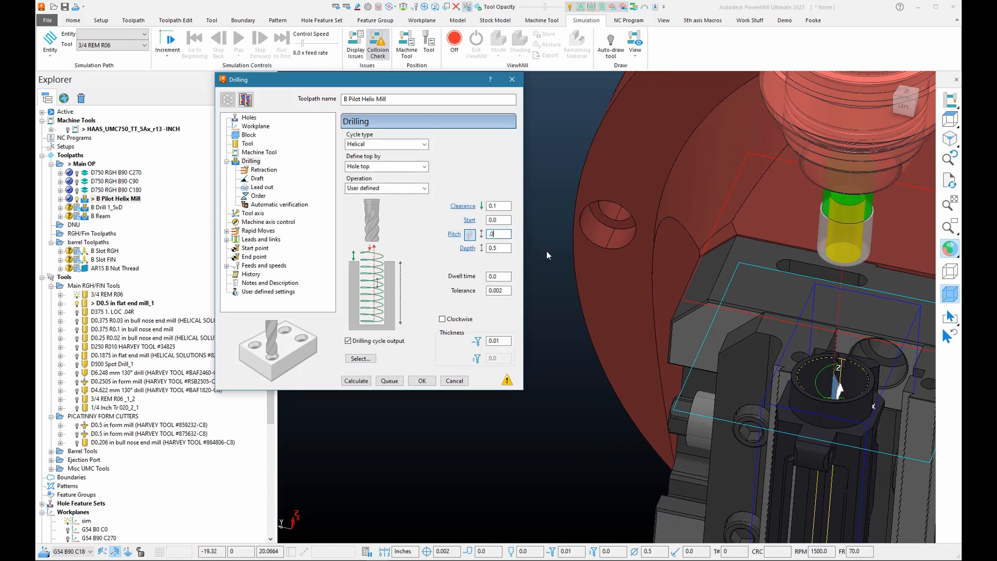
{"action": "left_click", "coordinate": [357, 381]}
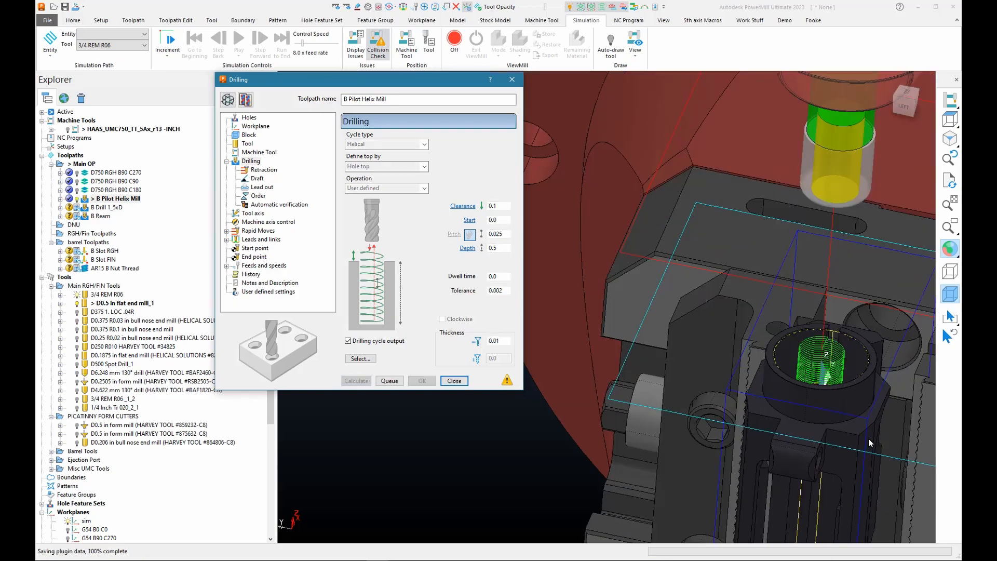
- Examine the helical pilot toolpath at the barrel mouth and close its drilling settings
{"action": "scroll", "coordinate": [718, 290], "scroll_direction": "down", "scroll_amount": 3}
{"action": "middle_click_drag", "start_coordinate": [718, 291], "coordinate": [808, 208]}
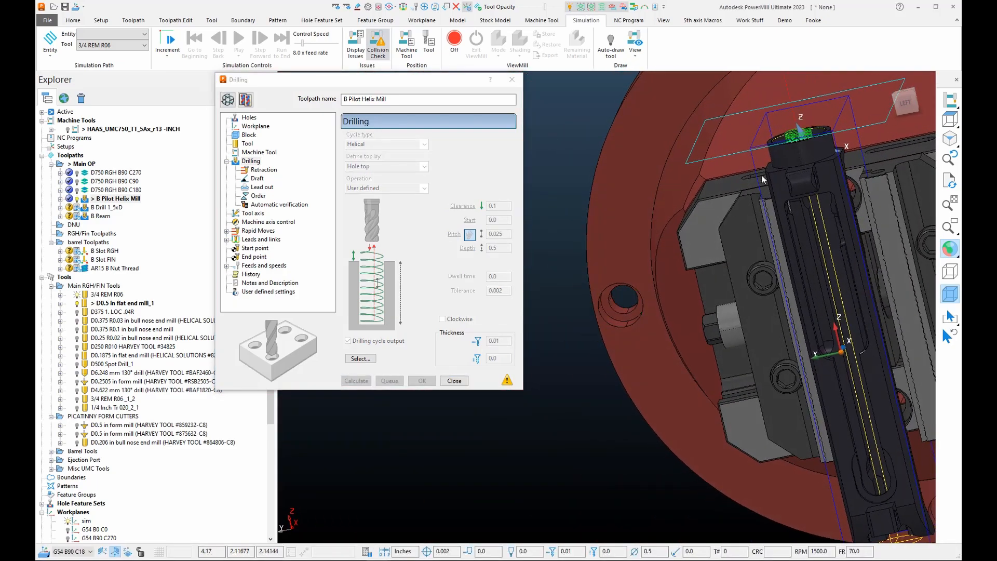
{"action": "scroll", "coordinate": [806, 158], "scroll_direction": "up", "scroll_amount": 4}
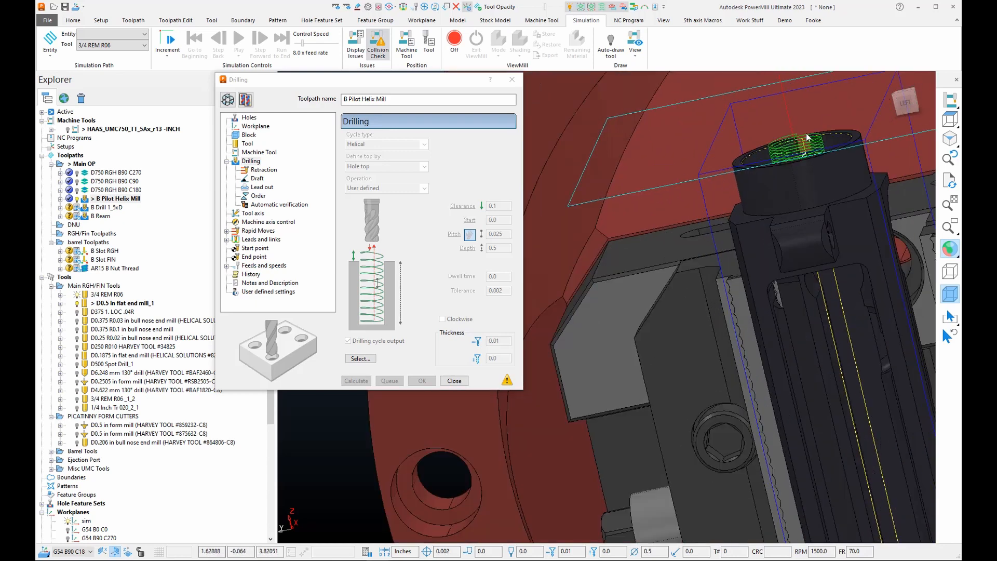
{"action": "left_click", "coordinate": [454, 381]}
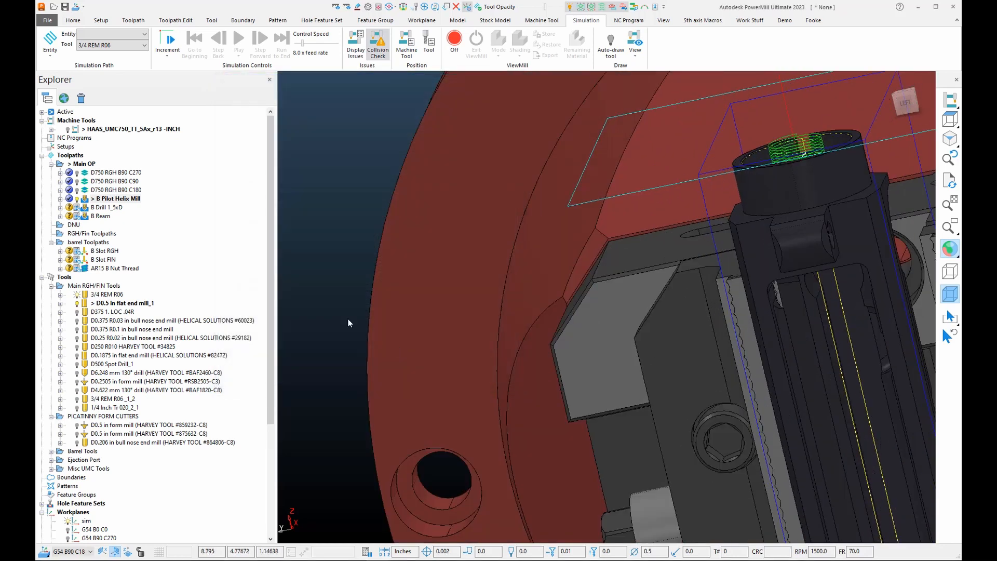
- Activate the B Drill 1_5xD toolpath and examine its drill above the barrel bore
{"action": "double_click", "coordinate": [86, 208]}
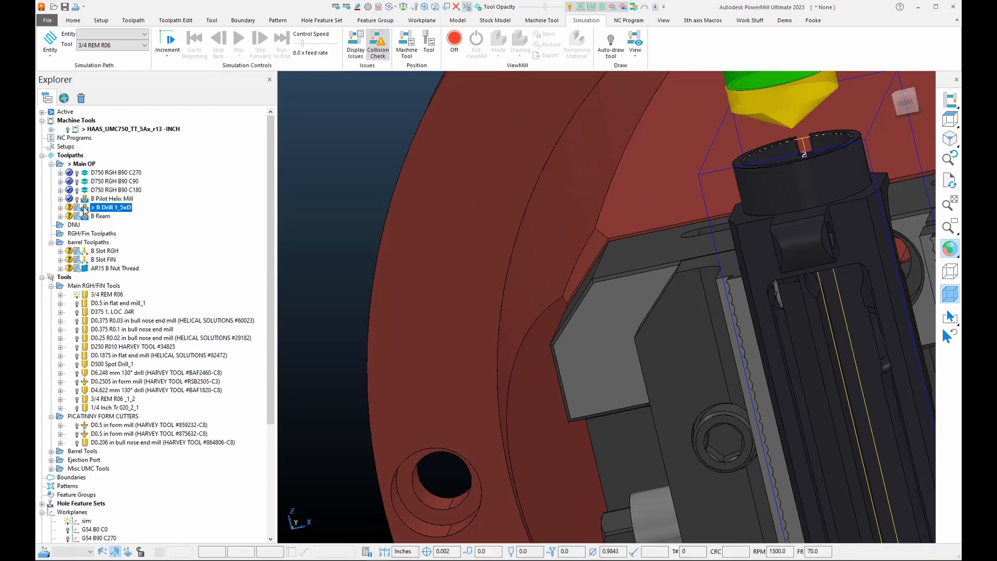
{"action": "scroll", "coordinate": [569, 319], "scroll_direction": "down", "scroll_amount": 5}
{"action": "middle_click_drag", "start_coordinate": [700, 284], "coordinate": [565, 328]}
{"action": "scroll", "coordinate": [592, 328], "scroll_direction": "up", "scroll_amount": 4}
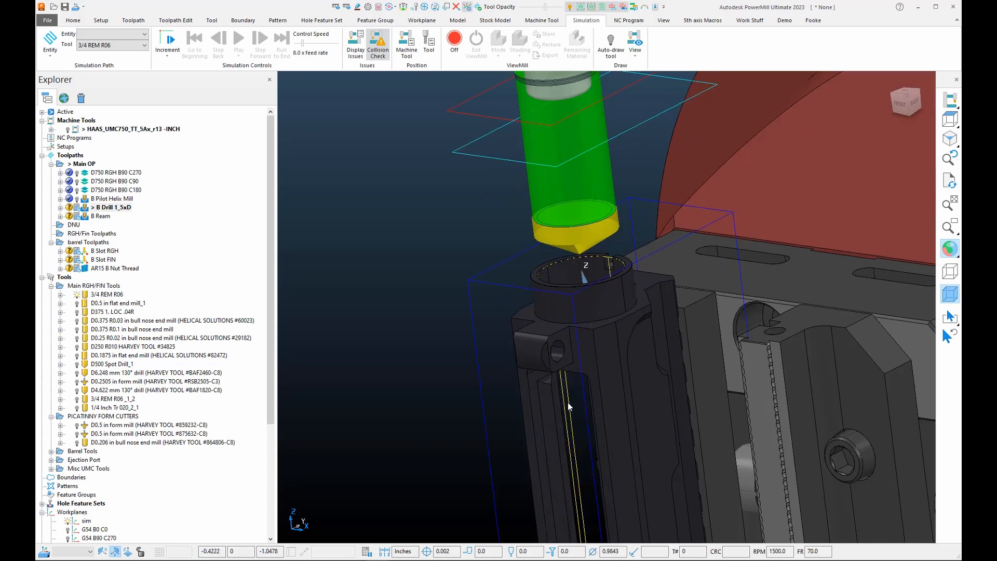
{"action": "scroll", "coordinate": [600, 356], "scroll_direction": "down", "scroll_amount": 3}
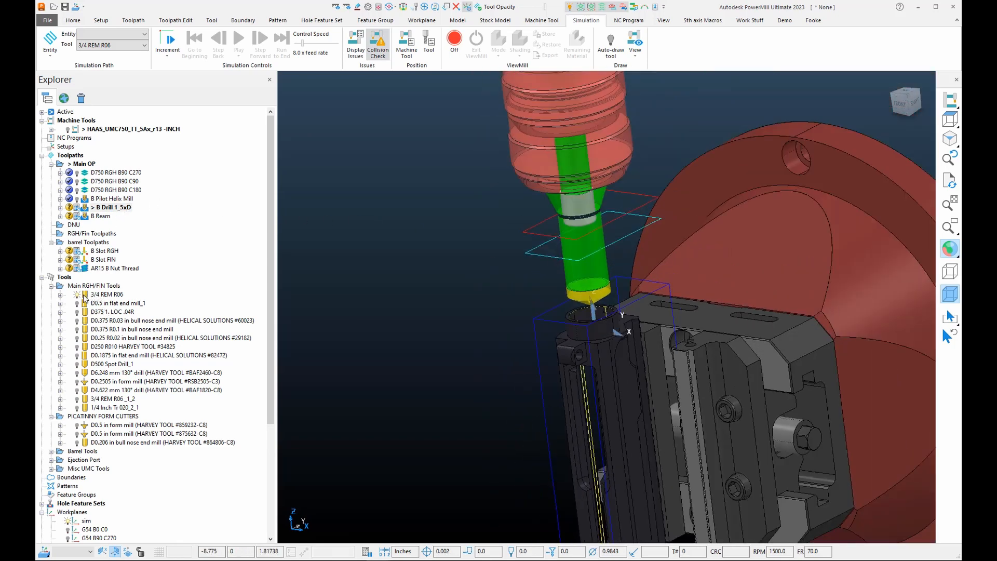
- Open the B Drill 1_5xD toolpath settings, review its hole and single peck drilling parameters, and calculate the toolpath
{"action": "left_click", "coordinate": [85, 297]}
{"action": "right_click", "coordinate": [103, 211]}
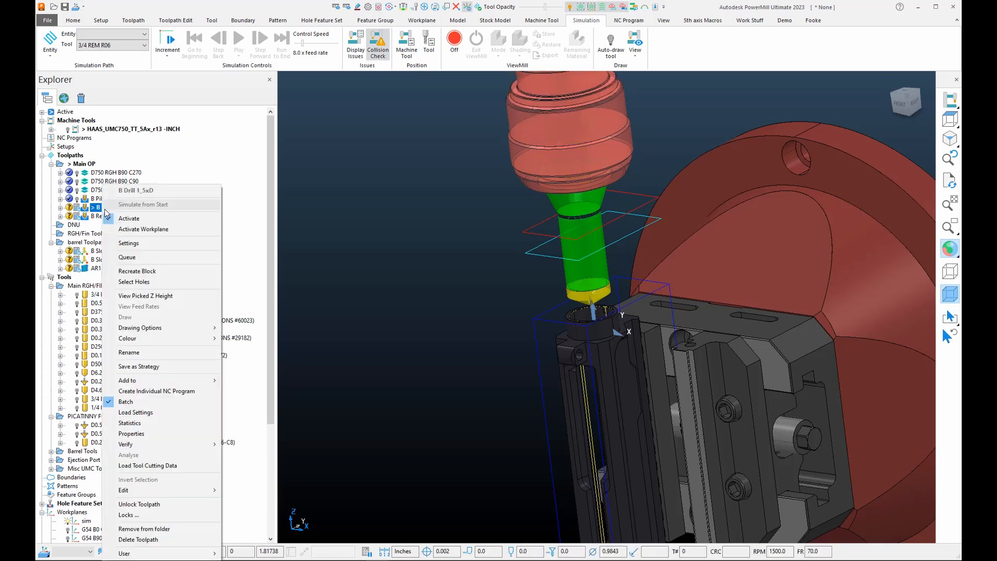
{"action": "left_click", "coordinate": [125, 243]}
{"action": "double_click", "coordinate": [103, 207]}
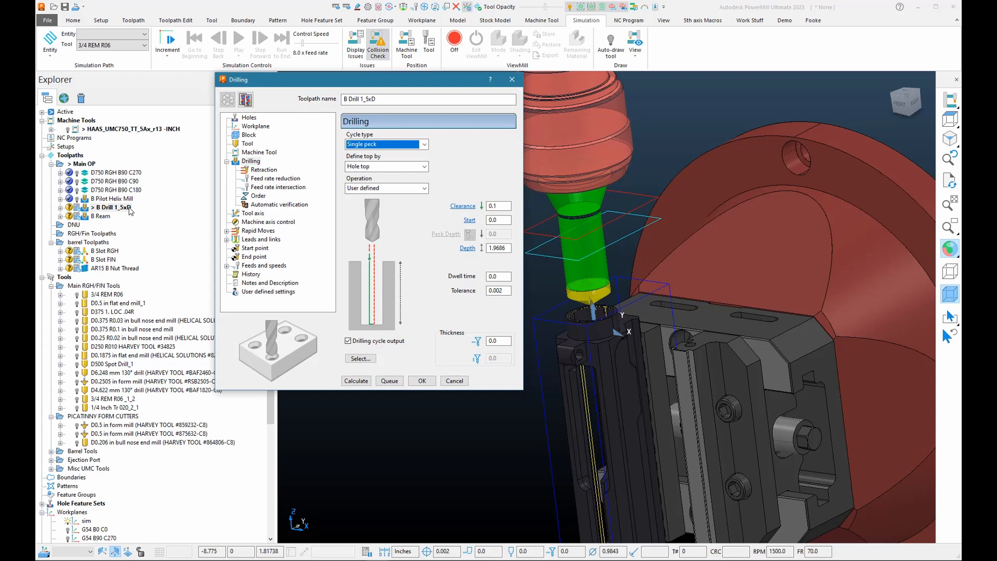
{"action": "left_click", "coordinate": [251, 118]}
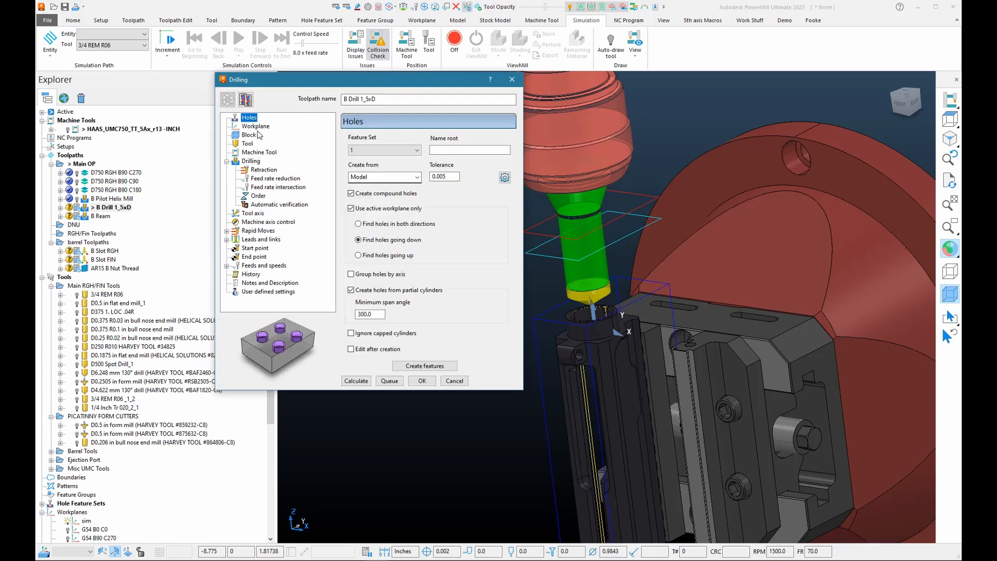
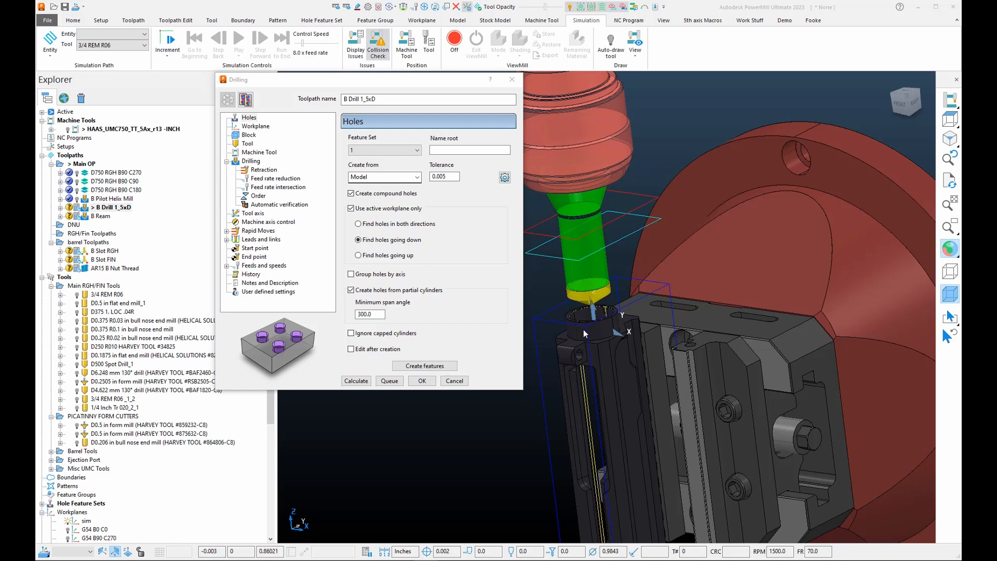
{"action": "left_click", "coordinate": [253, 162]}
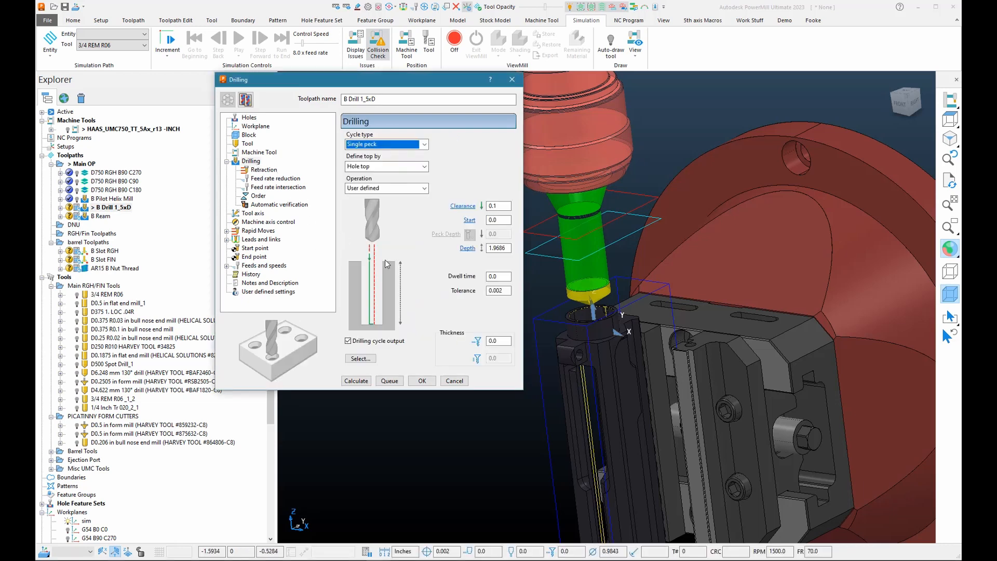
{"action": "left_click_drag", "start_coordinate": [506, 248], "coordinate": [496, 248]}
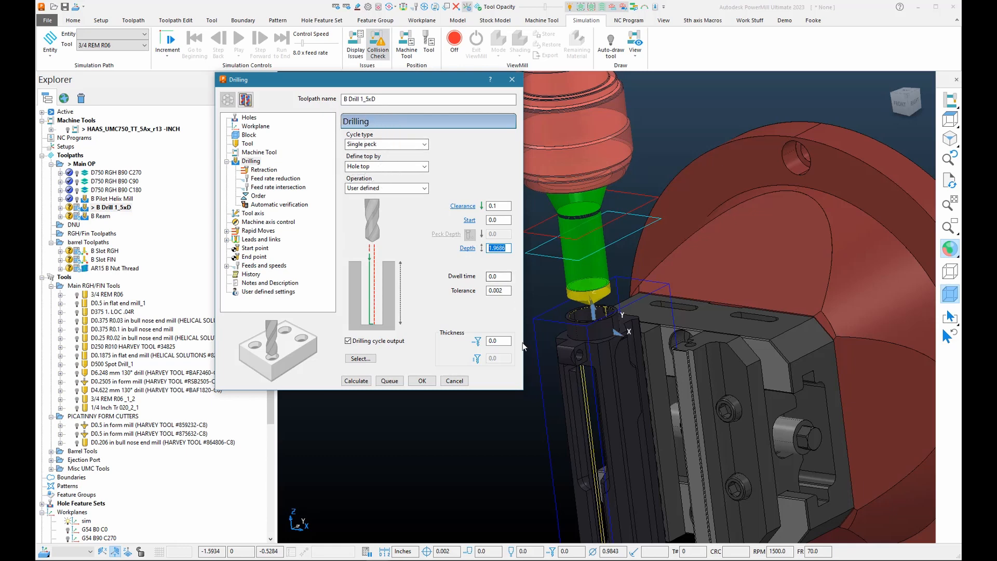
{"action": "left_click", "coordinate": [363, 381]}
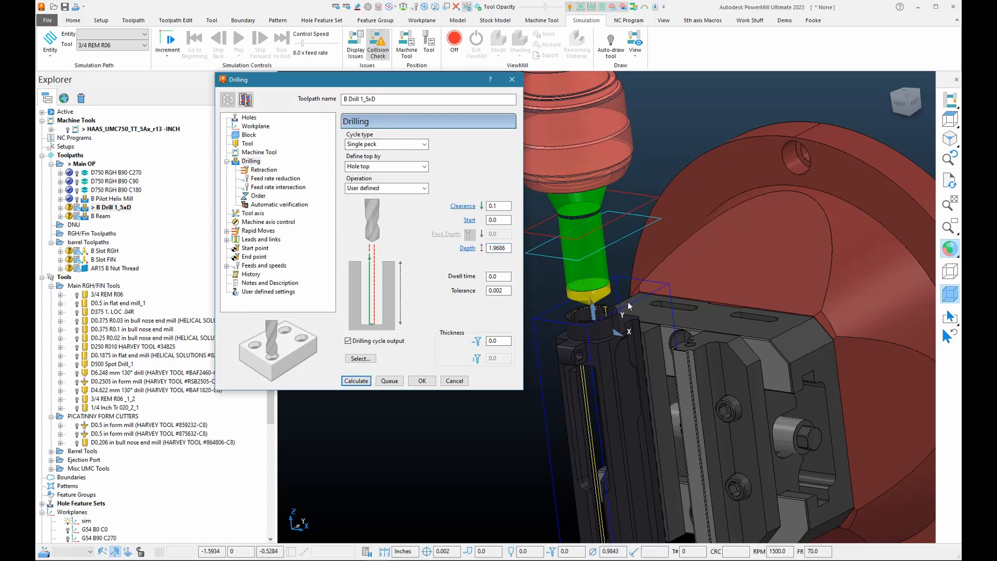
- Simulate the B Drill 1_5xD toolpath from a point inside the barrel bore and check how deep the drill reaches
{"action": "middle_click_drag", "start_coordinate": [668, 297], "coordinate": [699, 249]}
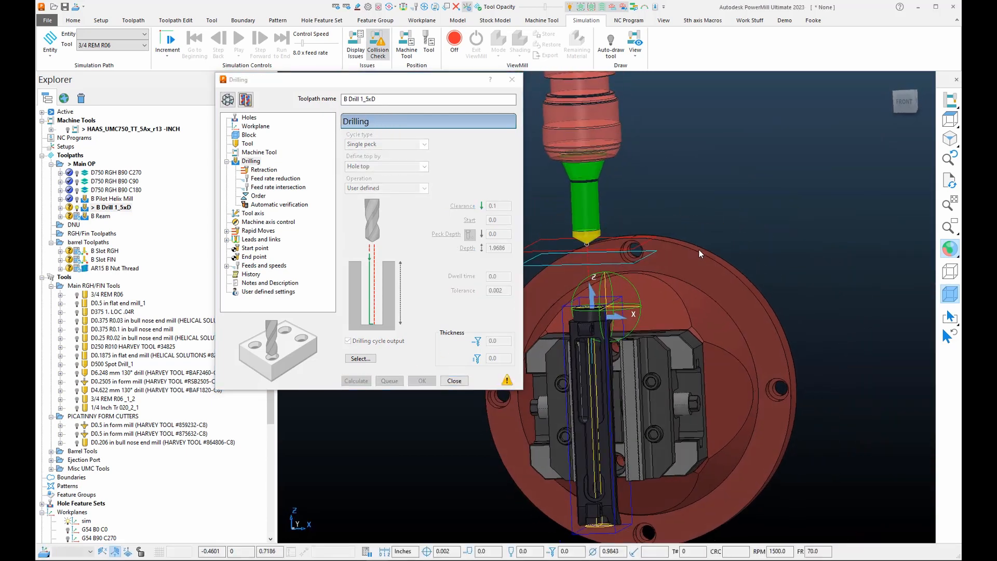
{"action": "scroll", "coordinate": [579, 365], "scroll_direction": "up", "scroll_amount": 3}
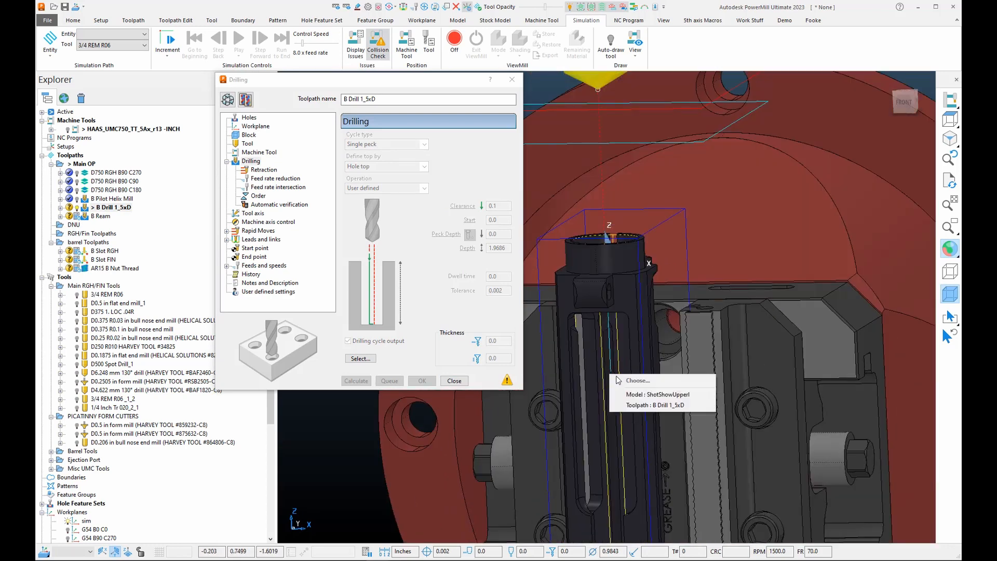
{"action": "right_click", "coordinate": [609, 372]}
{"action": "left_click", "coordinate": [644, 406]}
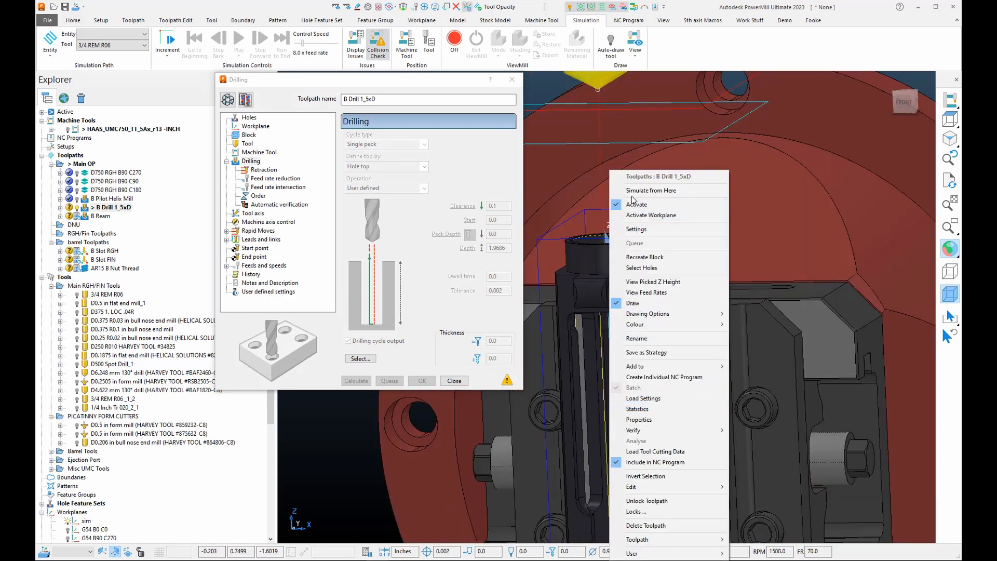
{"action": "left_click", "coordinate": [651, 190]}
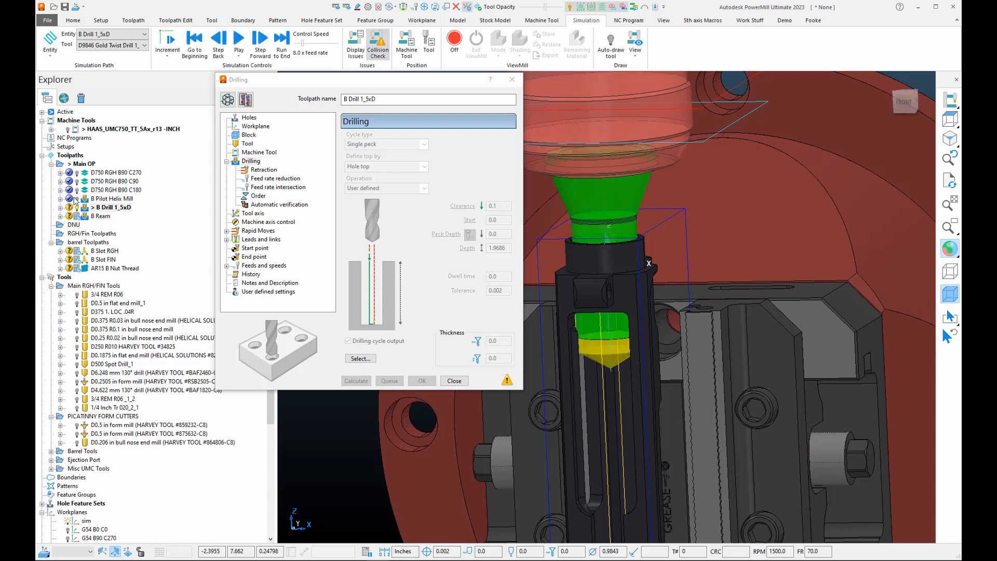
{"action": "scroll", "coordinate": [634, 243], "scroll_direction": "down", "scroll_amount": 5}
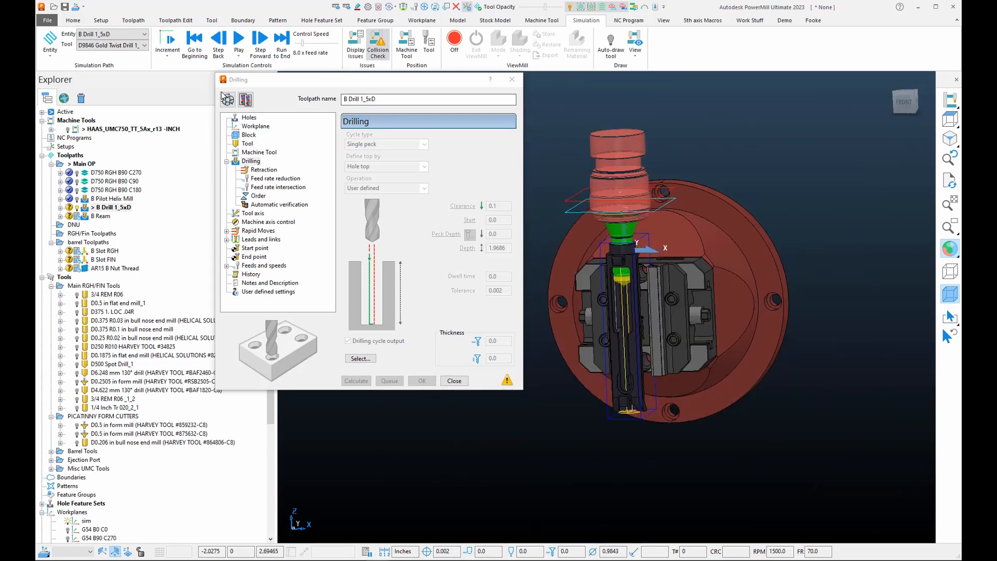
- Make a copy of the B Drill 1_5xD toolpath and assign it the D9846 Gold Twist Drill 8x D tool
{"action": "left_click", "coordinate": [245, 100]}
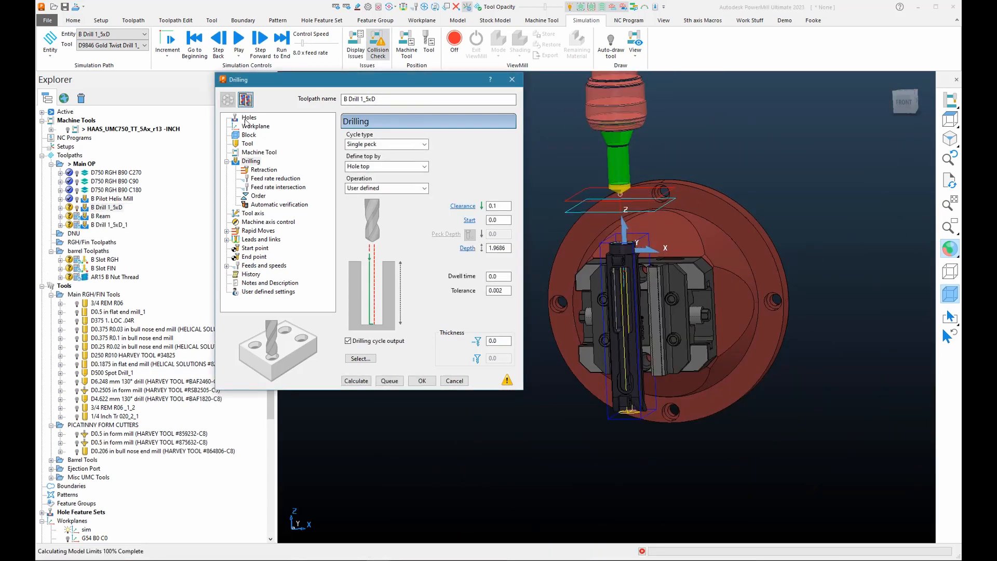
{"action": "left_click", "coordinate": [241, 145]}
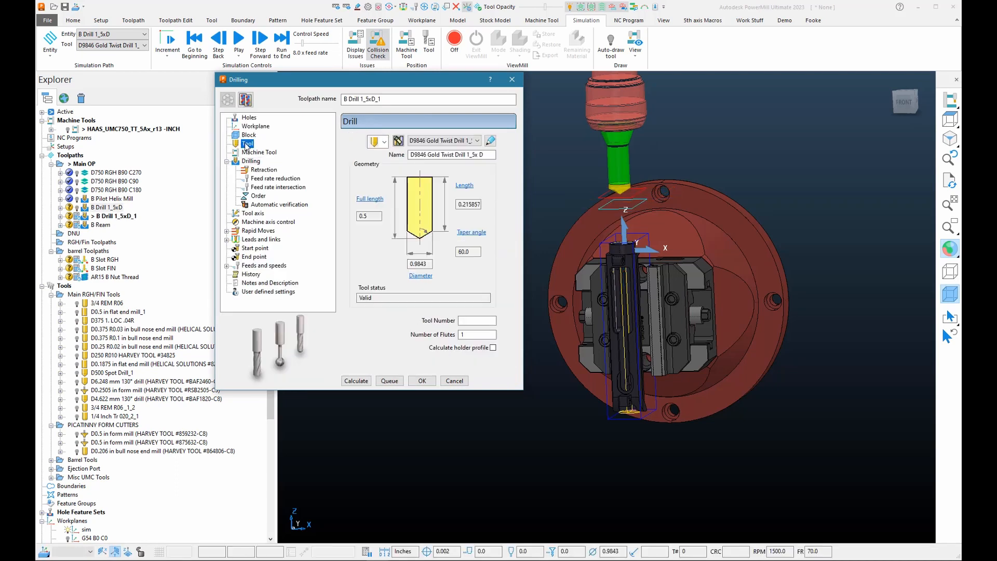
{"action": "left_click", "coordinate": [468, 141]}
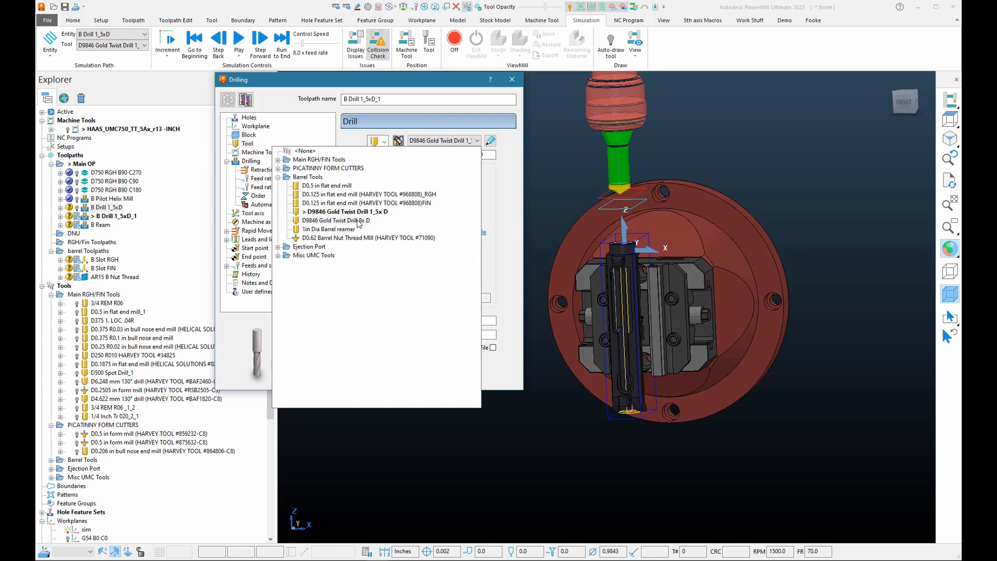
{"action": "left_click", "coordinate": [337, 220]}
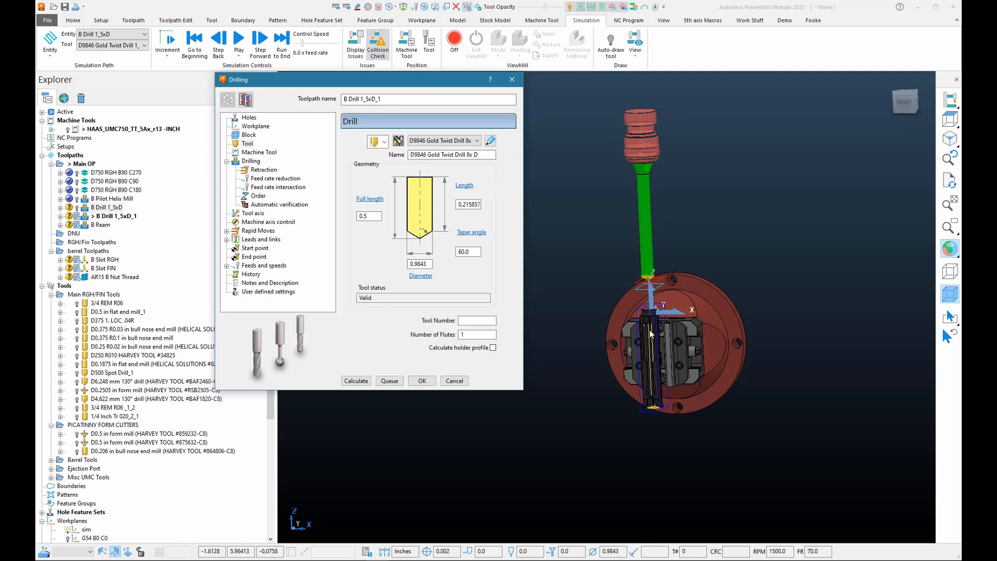
- Set the copied toolpath's drilling start to -2.0 and its cycle type to Deep drill
{"action": "left_click", "coordinate": [249, 161]}
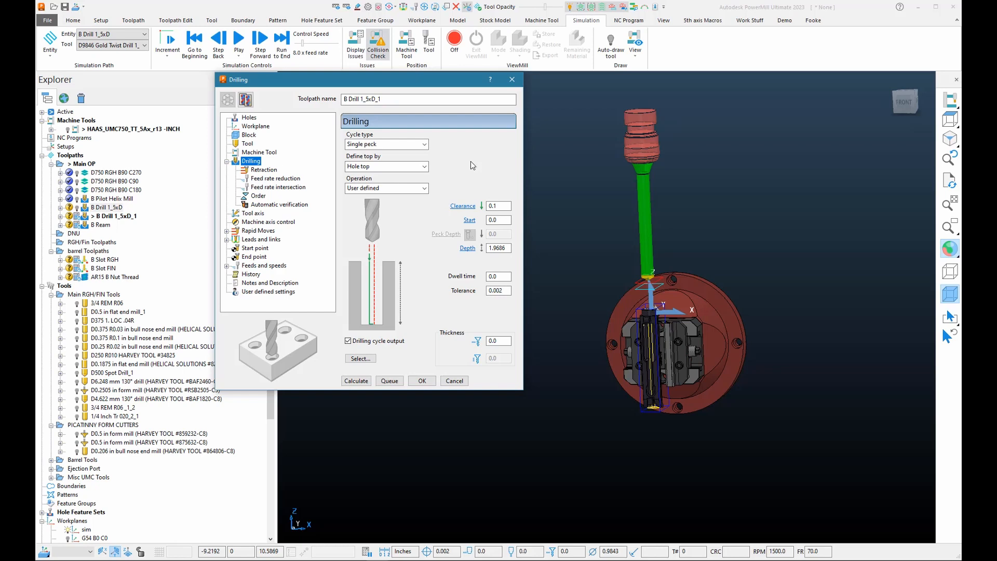
{"action": "scroll", "coordinate": [693, 336], "scroll_direction": "up", "scroll_amount": 6}
{"action": "scroll", "coordinate": [612, 320], "scroll_direction": "down", "scroll_amount": 5}
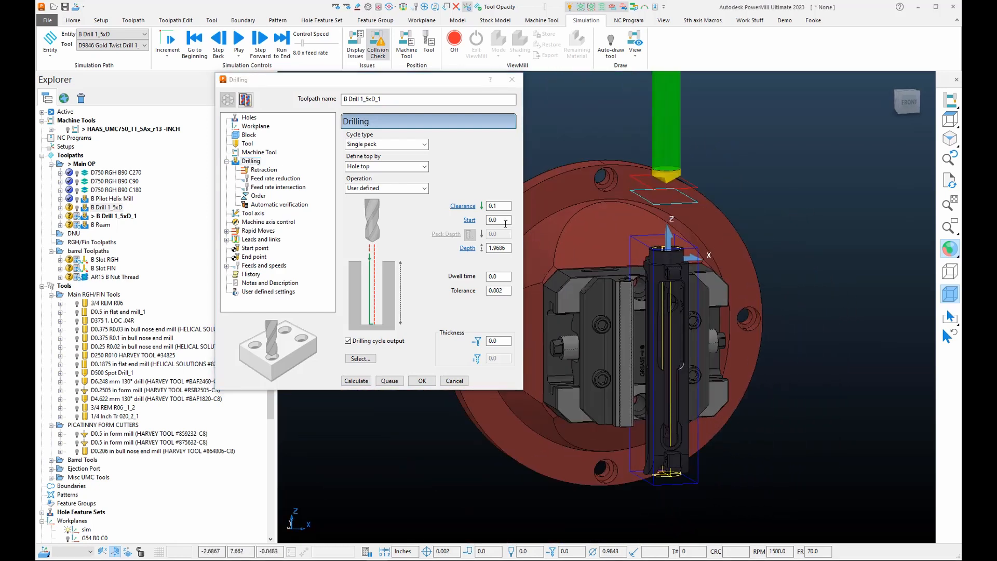
{"action": "left_click_drag", "start_coordinate": [506, 222], "coordinate": [489, 223]}
{"action": "key", "text": "BackSpace"}
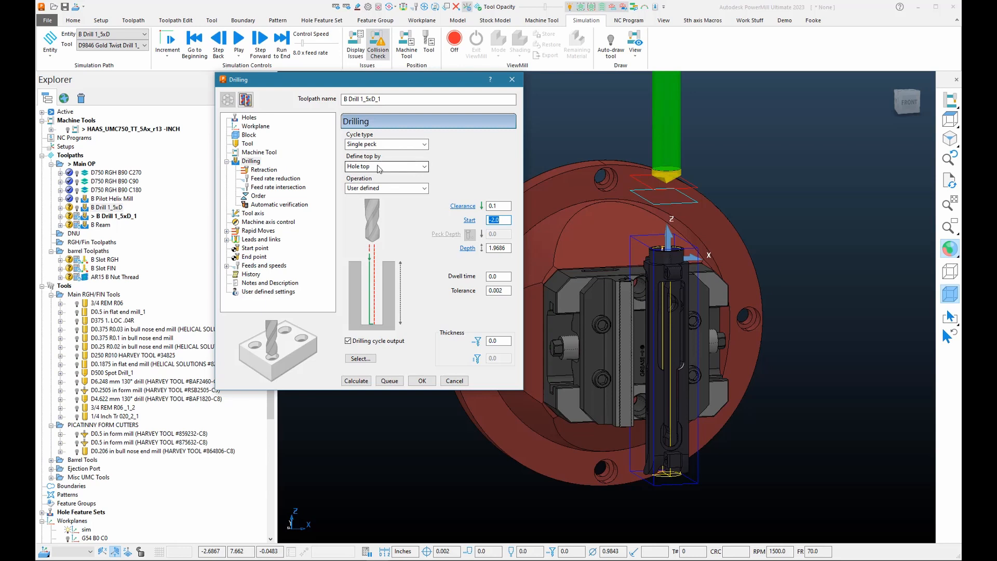
{"action": "left_click", "coordinate": [396, 144]}
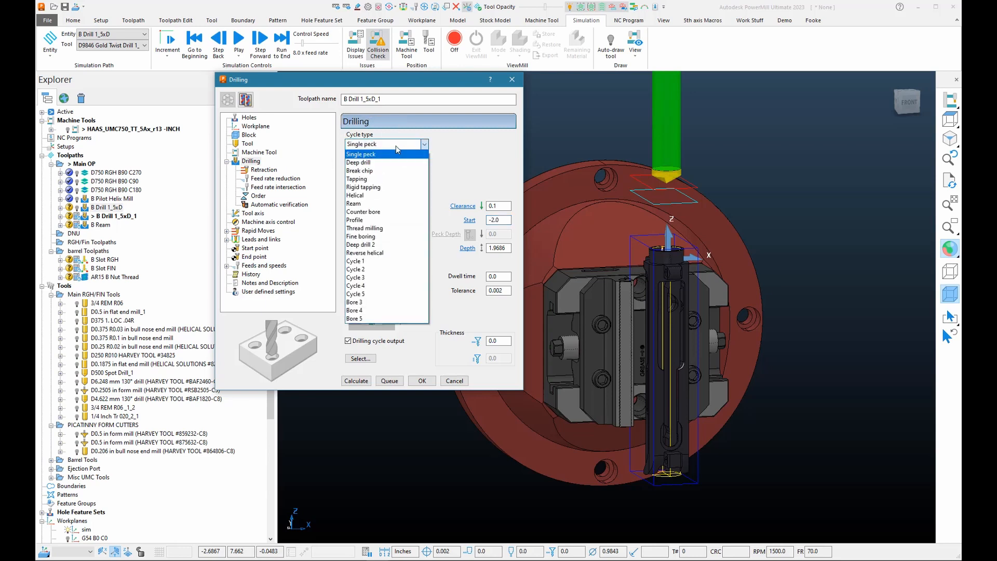
{"action": "left_click", "coordinate": [372, 164]}
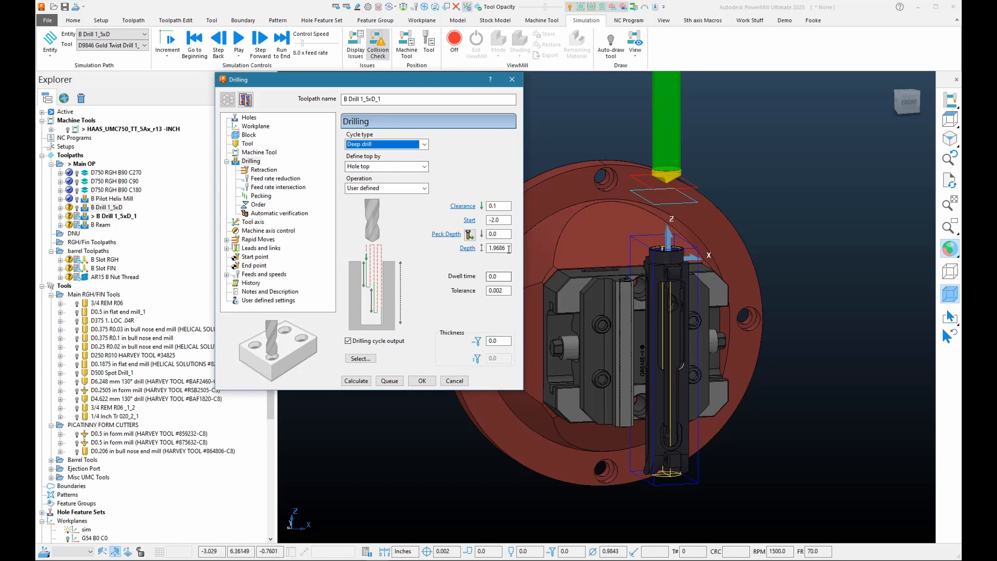
- Set the deep drill cycle's depth to 3.0 and its peck depth to 3.0
{"action": "left_click_drag", "start_coordinate": [508, 248], "coordinate": [481, 249]}
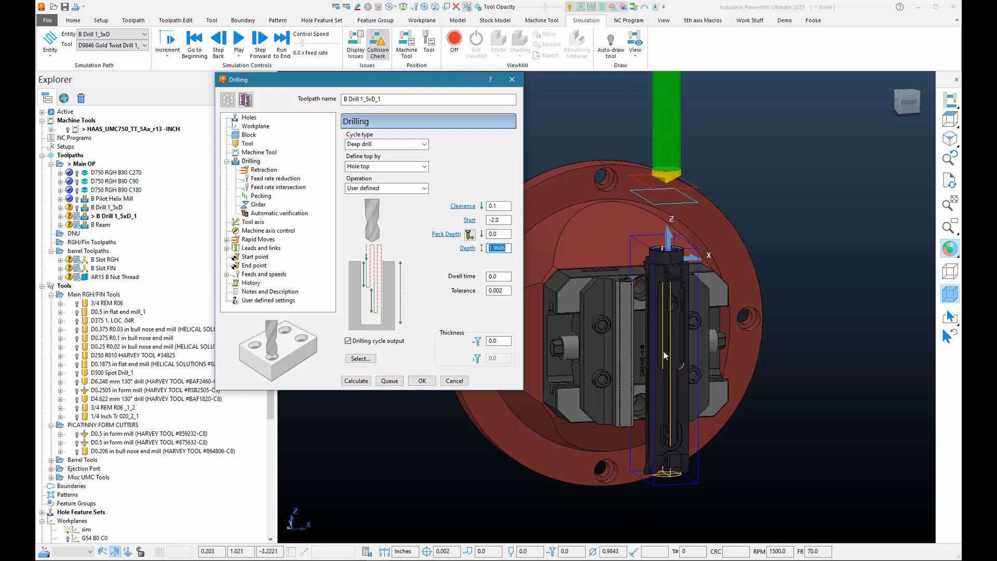
{"action": "left_click", "coordinate": [509, 249]}
{"action": "type", "text": "3"}
{"action": "key", "text": "Return"}
{"action": "key", "text": "shift+Tab"}
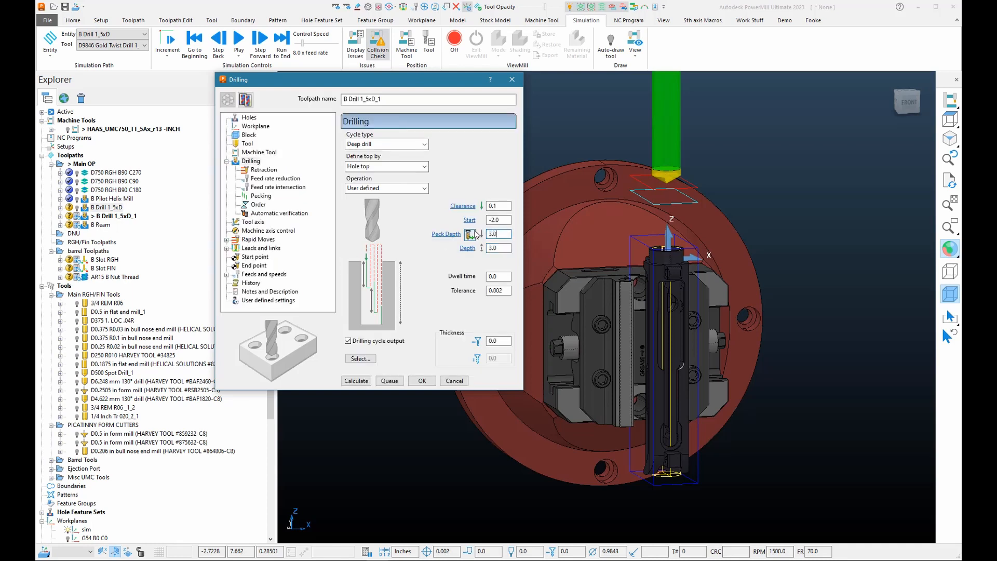
{"action": "type", "text": "3.0"}
- Change the operation to Full diameter, set the axial thickness to -0.03 and calculate the deep drill toolpath
{"action": "left_click", "coordinate": [393, 189]}
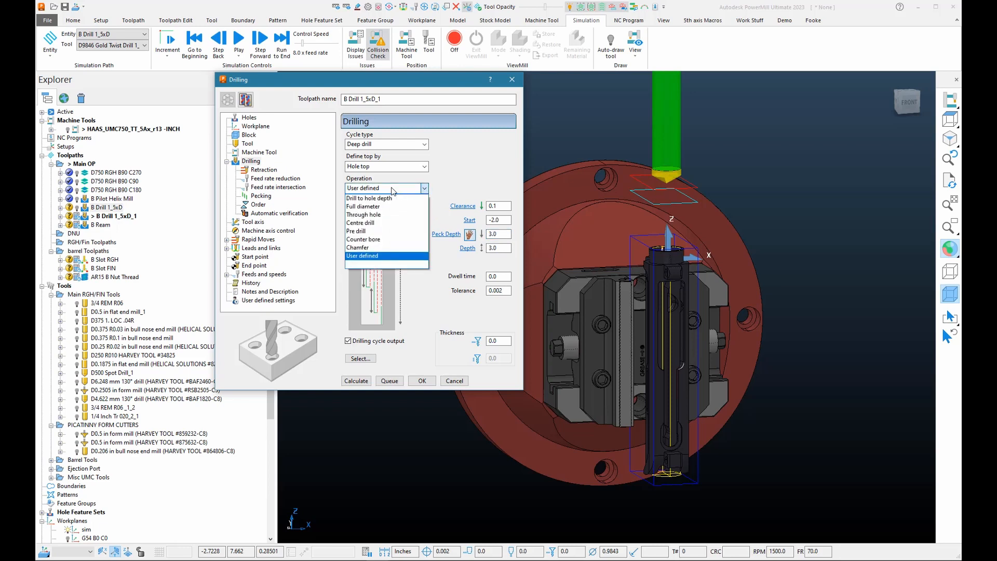
{"action": "left_click", "coordinate": [366, 206]}
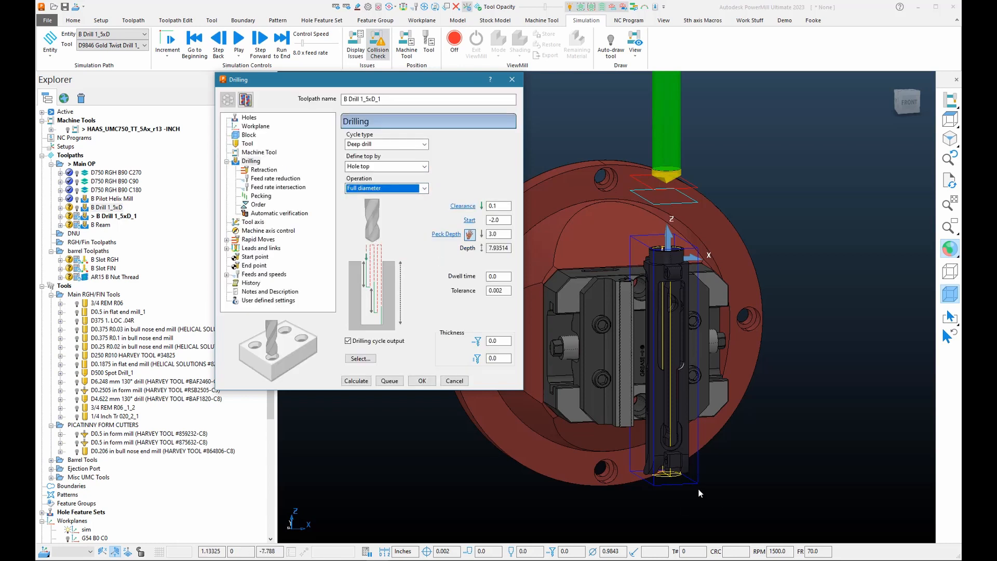
{"action": "left_click", "coordinate": [490, 357]}
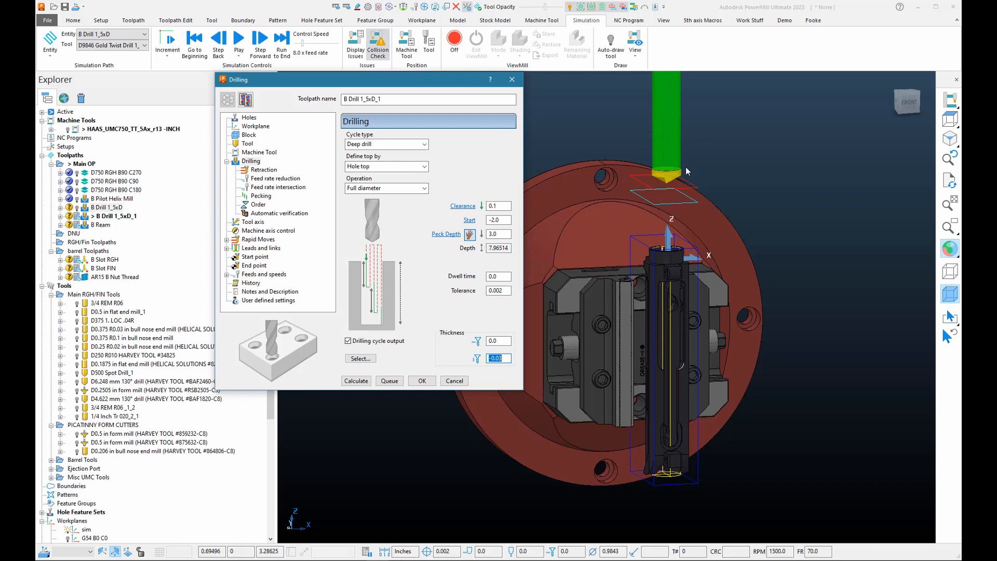
{"action": "scroll", "coordinate": [661, 173], "scroll_direction": "up", "scroll_amount": 3}
{"action": "scroll", "coordinate": [660, 184], "scroll_direction": "down", "scroll_amount": 3}
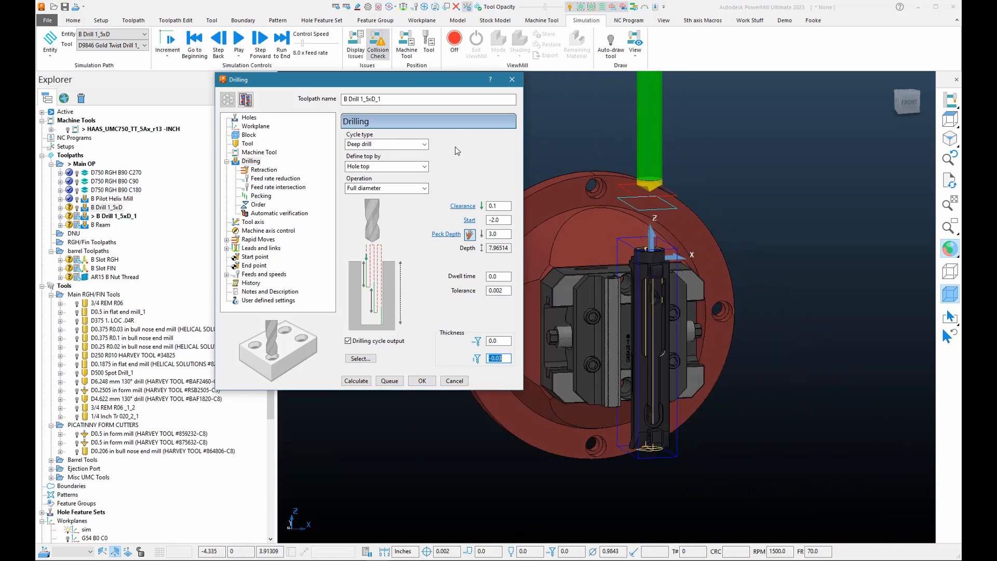
{"action": "left_click", "coordinate": [357, 382]}
- Simulate the deep drill toolpath from its lowest point and examine the drill tip at the far end of the bore
{"action": "scroll", "coordinate": [658, 461], "scroll_direction": "up", "scroll_amount": 4}
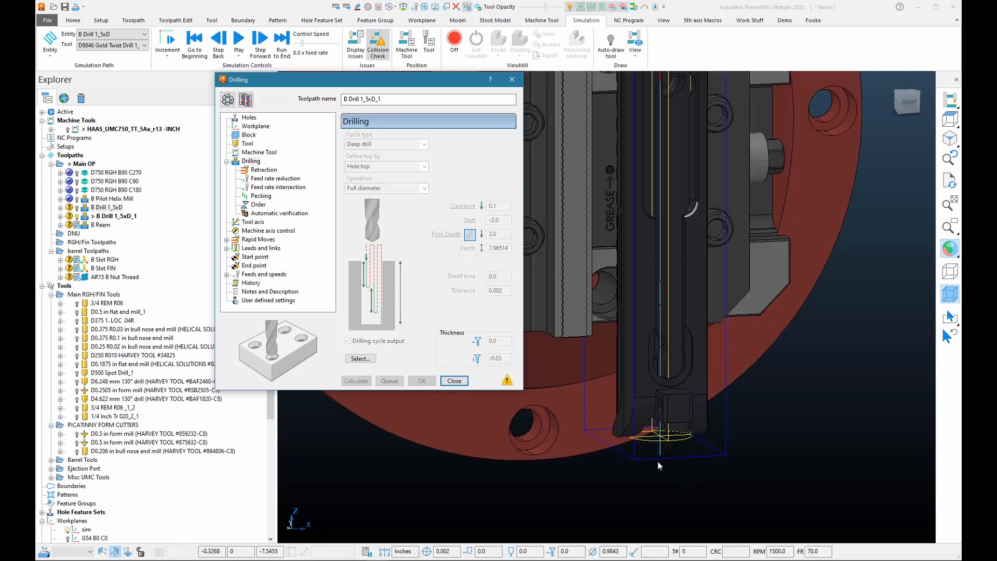
{"action": "right_click", "coordinate": [662, 451]}
{"action": "left_click", "coordinate": [688, 87]}
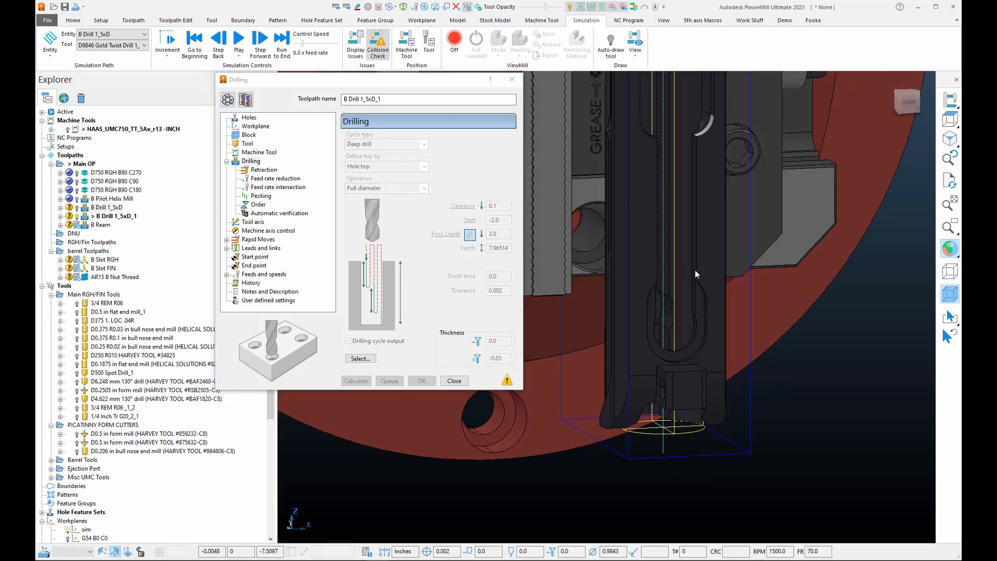
{"action": "scroll", "coordinate": [688, 312], "scroll_direction": "down", "scroll_amount": 4}
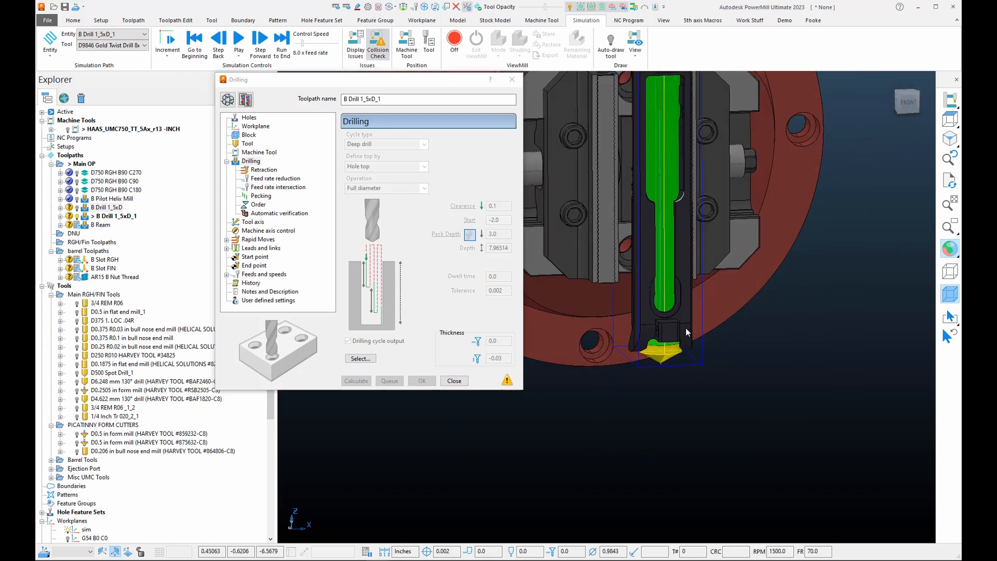
{"action": "scroll", "coordinate": [712, 363], "scroll_direction": "up", "scroll_amount": 5}
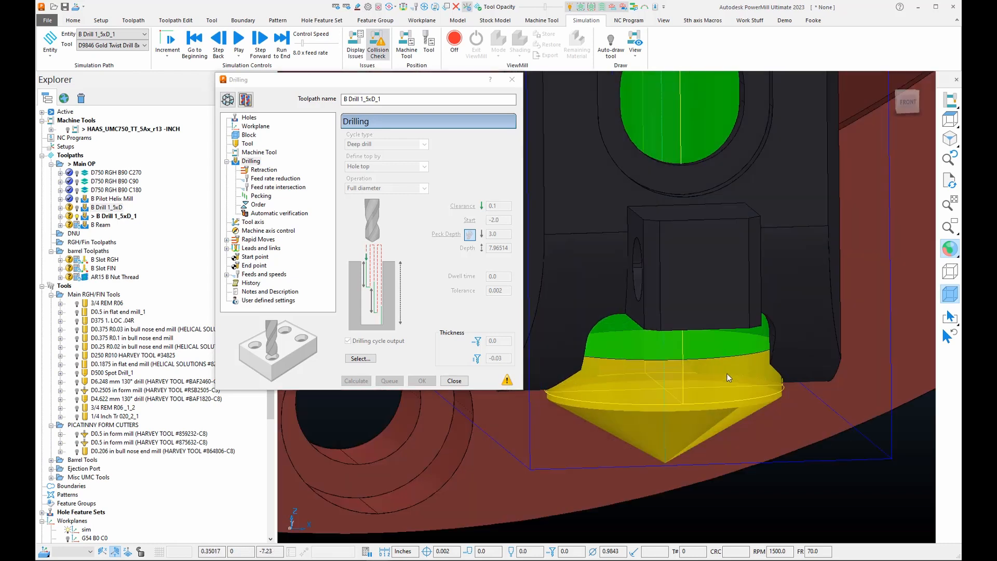
{"action": "scroll", "coordinate": [727, 373], "scroll_direction": "up", "scroll_amount": 5}
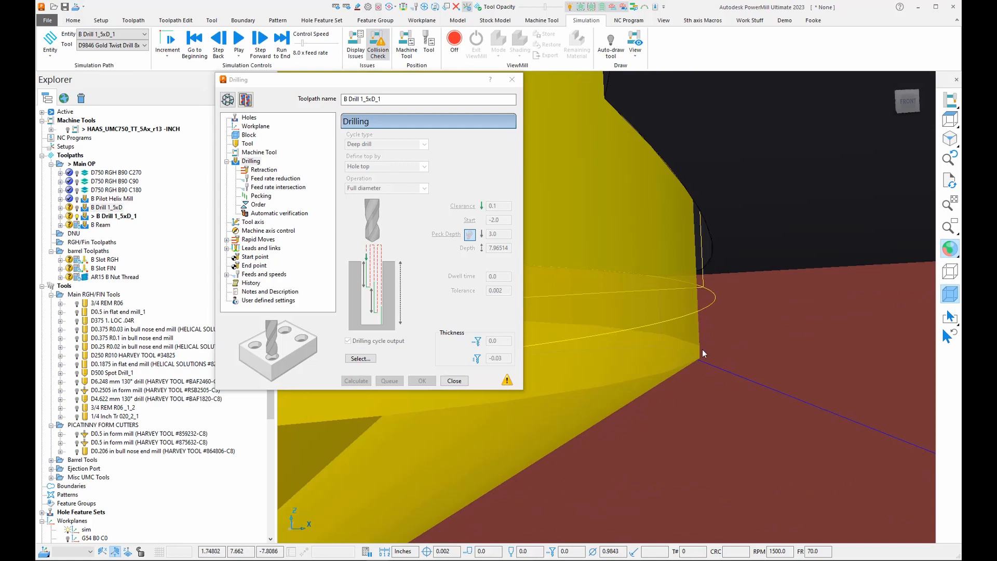
{"action": "scroll", "coordinate": [739, 307], "scroll_direction": "down", "scroll_amount": 5}
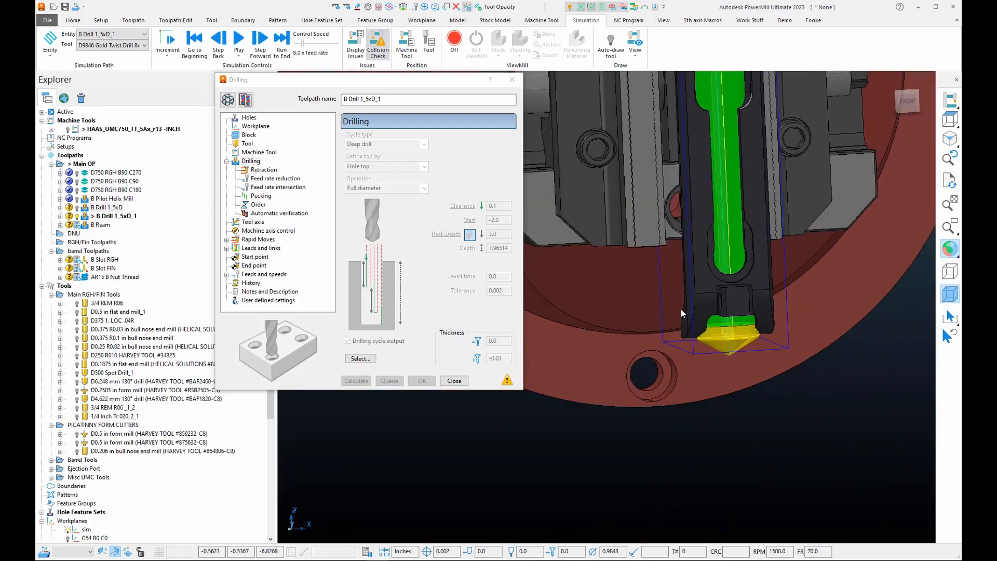
- Examine the drill body along the bore and the holder's clearance at the barrel mouth at full drilling depth
{"action": "middle_click_drag", "start_coordinate": [724, 289], "coordinate": [672, 376]}
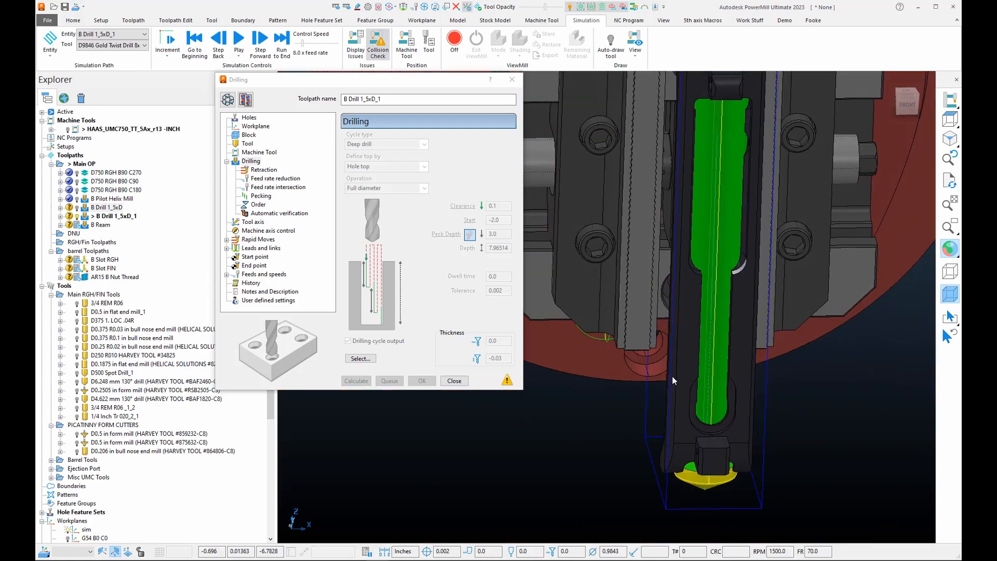
{"action": "scroll", "coordinate": [665, 369], "scroll_direction": "down", "scroll_amount": 4}
{"action": "middle_click_drag", "start_coordinate": [714, 247], "coordinate": [717, 232]}
{"action": "scroll", "coordinate": [711, 232], "scroll_direction": "up", "scroll_amount": 6}
{"action": "middle_click_drag", "start_coordinate": [670, 260], "coordinate": [654, 220]}
{"action": "scroll", "coordinate": [649, 229], "scroll_direction": "down", "scroll_amount": 5}
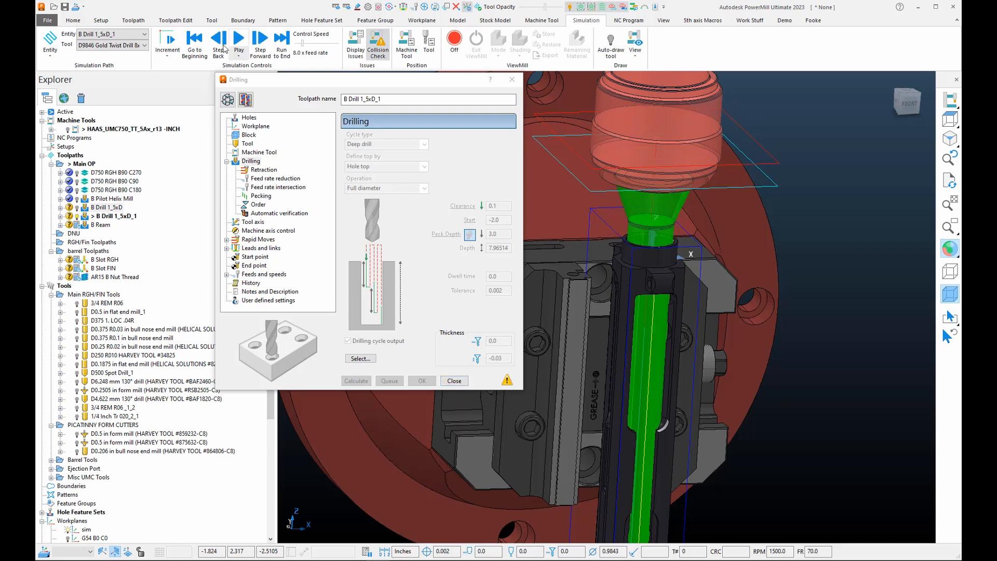
- Play the deep drill toolpath simulation from the start, slow the playback, replay it, and reset it to the beginning
{"action": "left_click", "coordinate": [195, 44]}
{"action": "left_click", "coordinate": [239, 42]}
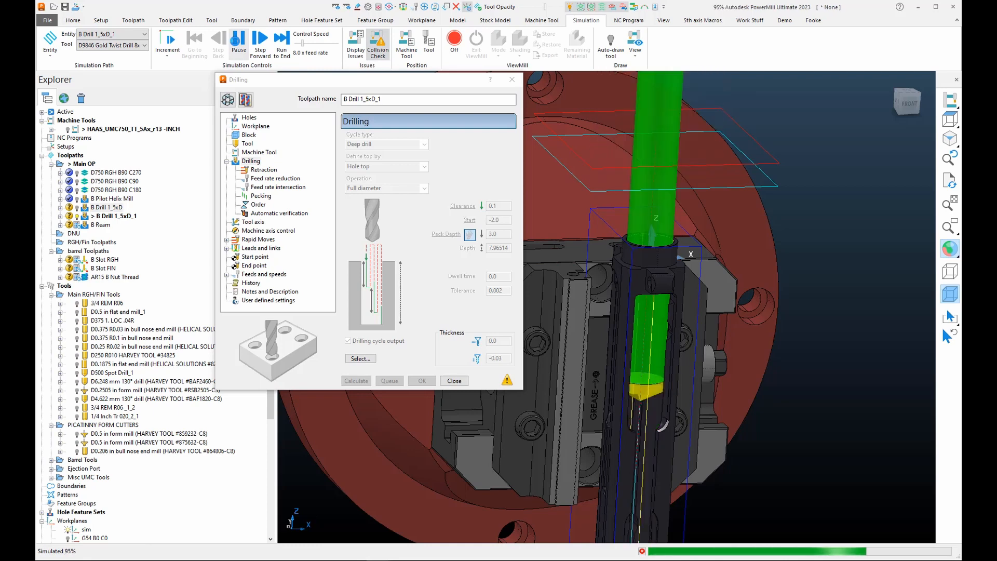
{"action": "scroll", "coordinate": [611, 331], "scroll_direction": "down", "scroll_amount": 4}
{"action": "left_click_drag", "start_coordinate": [303, 43], "coordinate": [297, 43]}
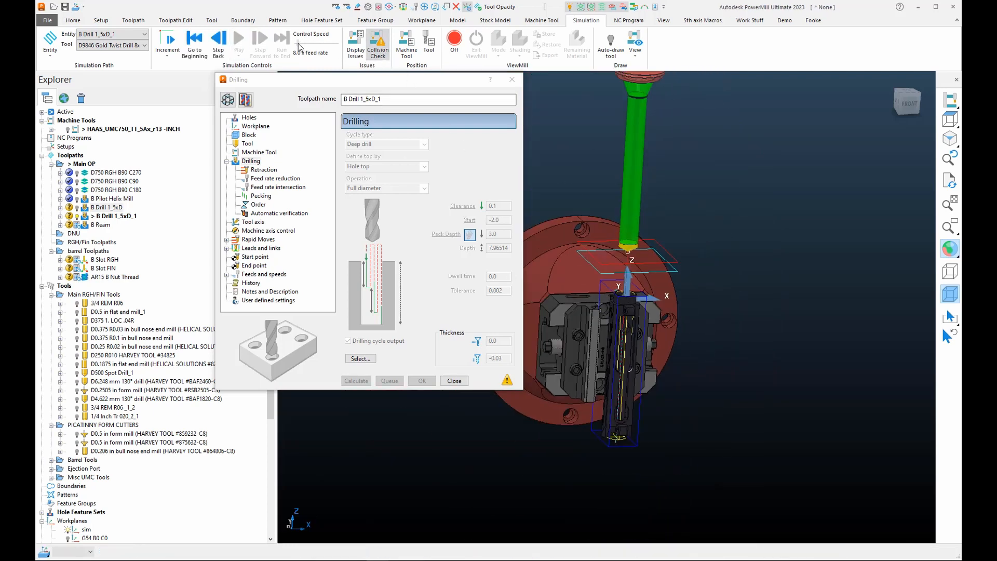
{"action": "left_click", "coordinate": [206, 46]}
{"action": "left_click", "coordinate": [239, 43]}
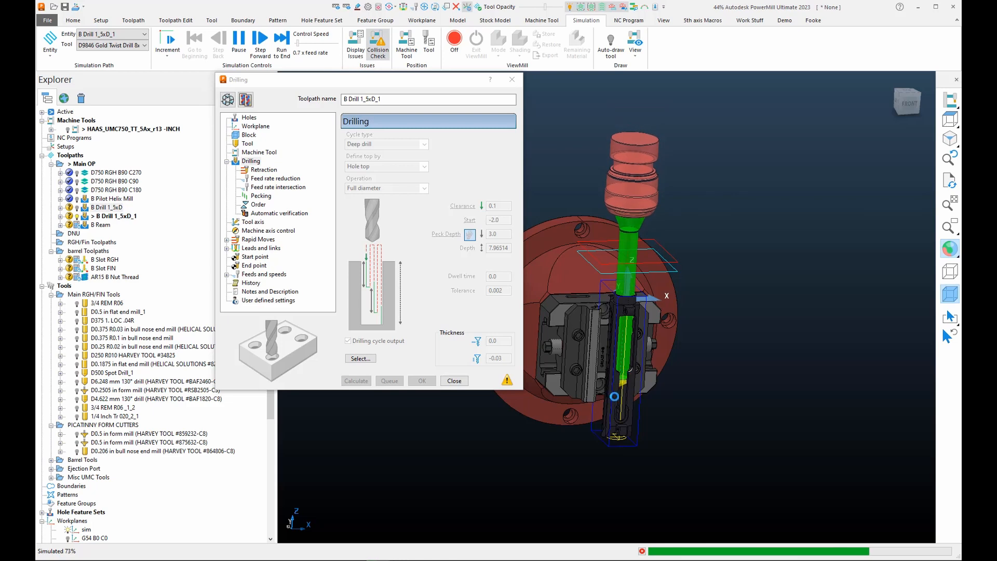
{"action": "left_click", "coordinate": [641, 552]}
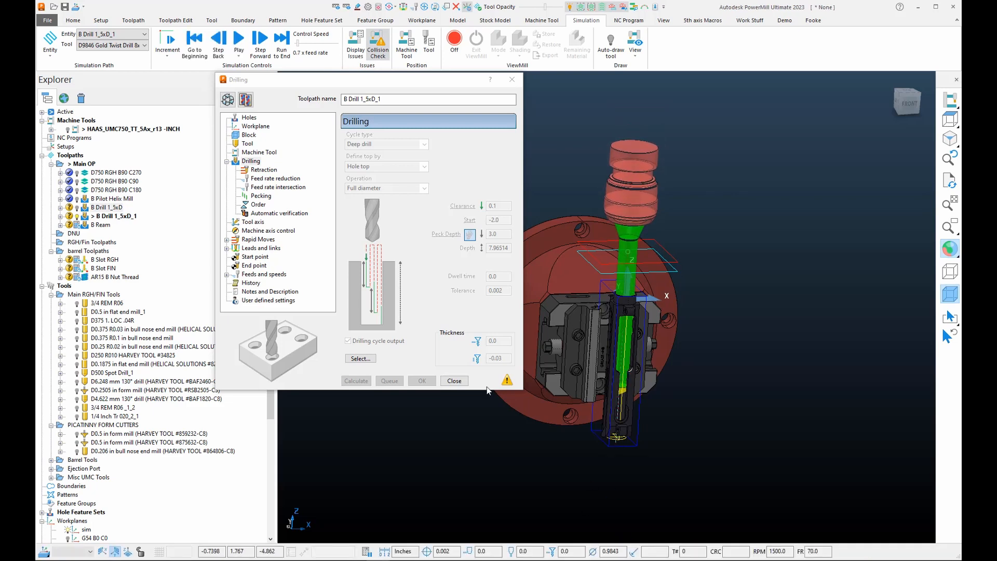
{"action": "left_click", "coordinate": [195, 44]}
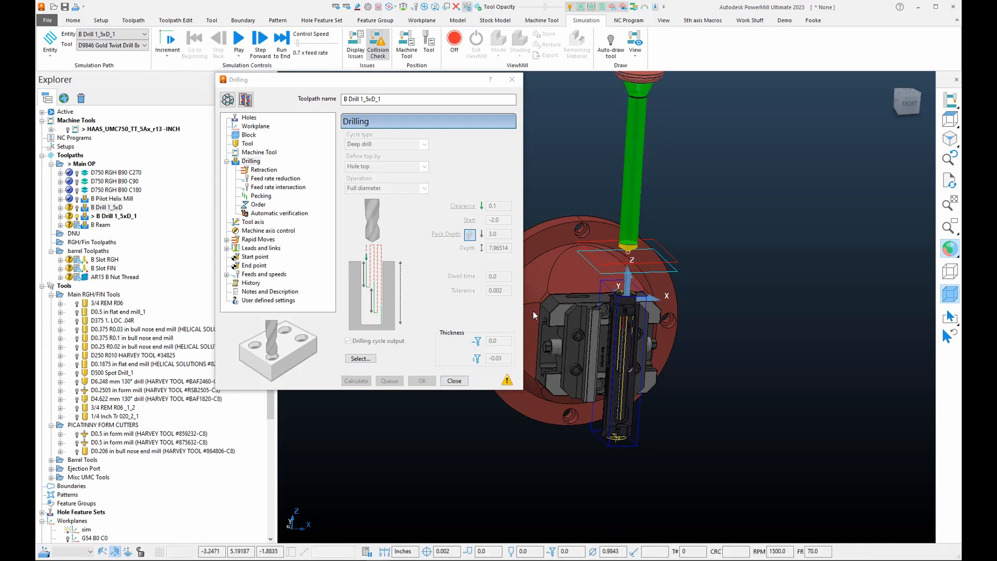
- Display the toolpath points of the deep drill toolpath along the bore
{"action": "scroll", "coordinate": [644, 284], "scroll_direction": "up", "scroll_amount": 3}
{"action": "middle_click_drag", "start_coordinate": [572, 397], "coordinate": [601, 419]}
{"action": "scroll", "coordinate": [645, 260], "scroll_direction": "up", "scroll_amount": 3}
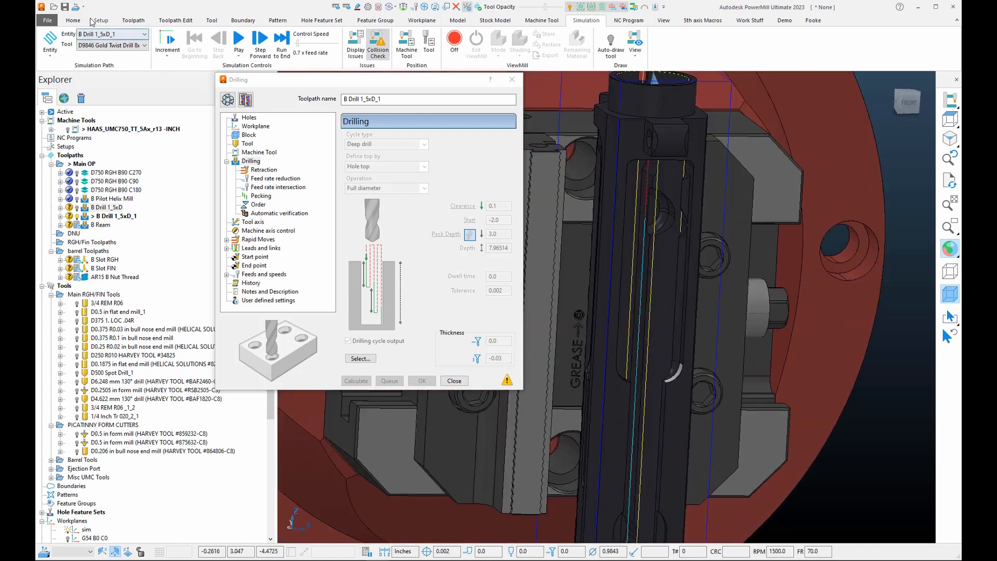
{"action": "left_click", "coordinate": [131, 22]}
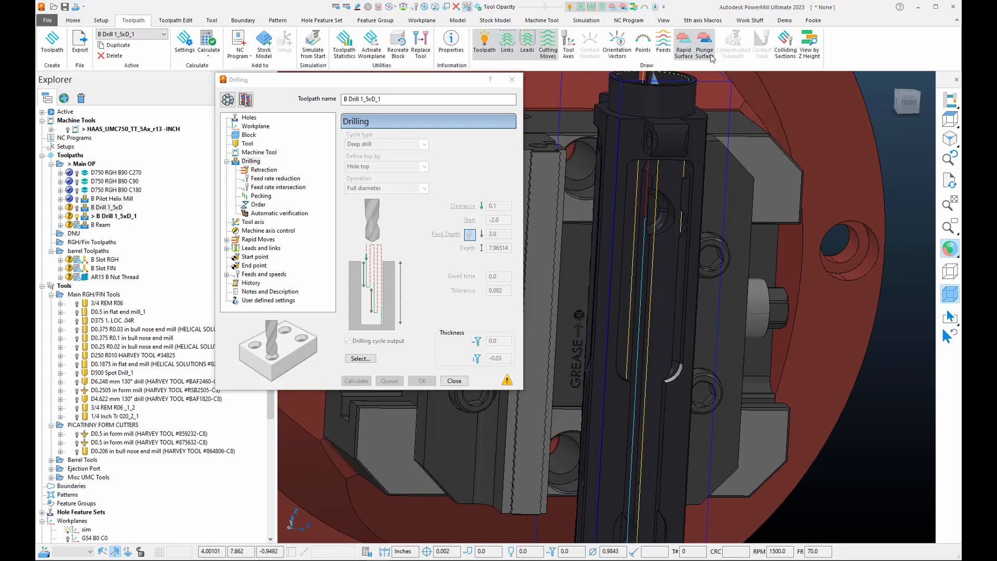
{"action": "left_click", "coordinate": [643, 47]}
{"action": "scroll", "coordinate": [712, 256], "scroll_direction": "down", "scroll_amount": 4}
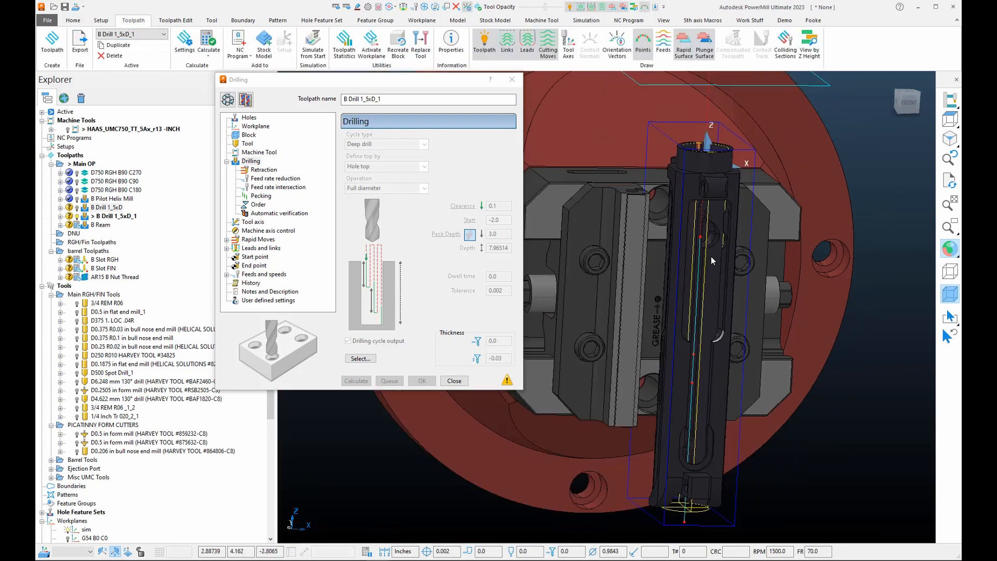
- Examine the peck points of the deep drill toolpath along the bore and close the drilling settings
{"action": "scroll", "coordinate": [708, 363], "scroll_direction": "up", "scroll_amount": 3}
{"action": "middle_click_drag", "start_coordinate": [748, 341], "coordinate": [773, 332]}
{"action": "scroll", "coordinate": [733, 228], "scroll_direction": "up", "scroll_amount": 3}
{"action": "scroll", "coordinate": [732, 224], "scroll_direction": "up", "scroll_amount": 3}
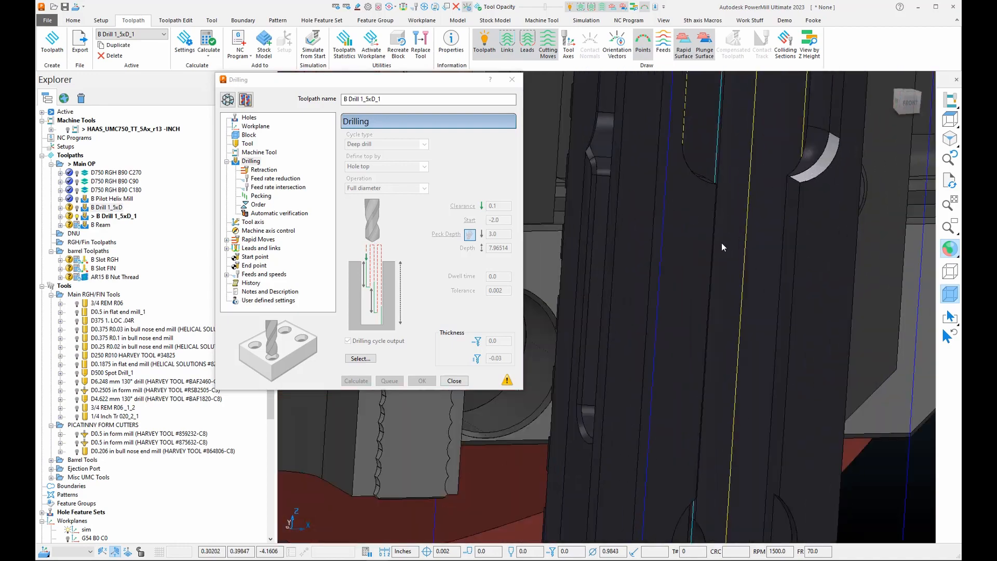
{"action": "middle_click_drag", "start_coordinate": [721, 242], "coordinate": [721, 220]}
{"action": "scroll", "coordinate": [712, 300], "scroll_direction": "down", "scroll_amount": 5}
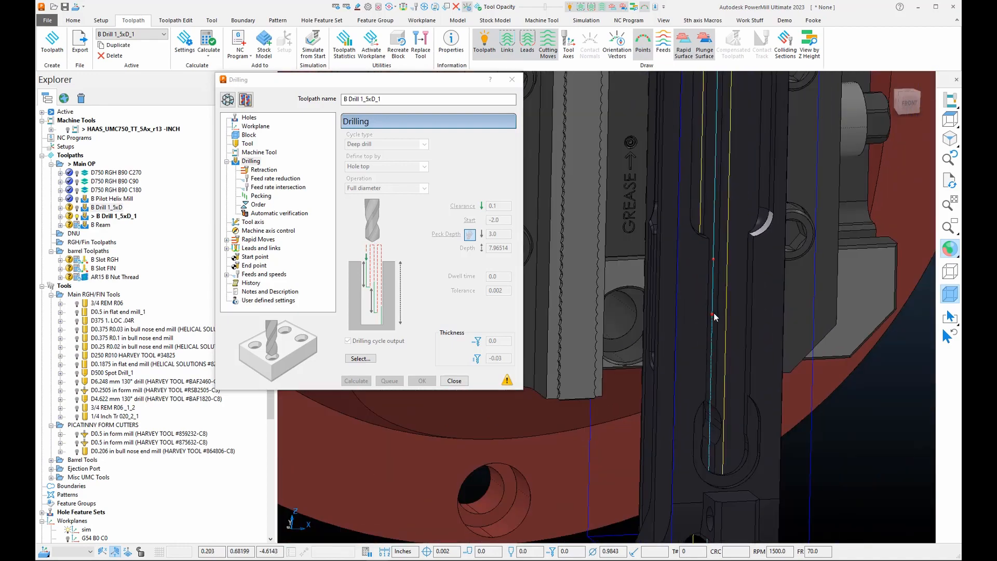
{"action": "scroll", "coordinate": [714, 317], "scroll_direction": "up", "scroll_amount": 1}
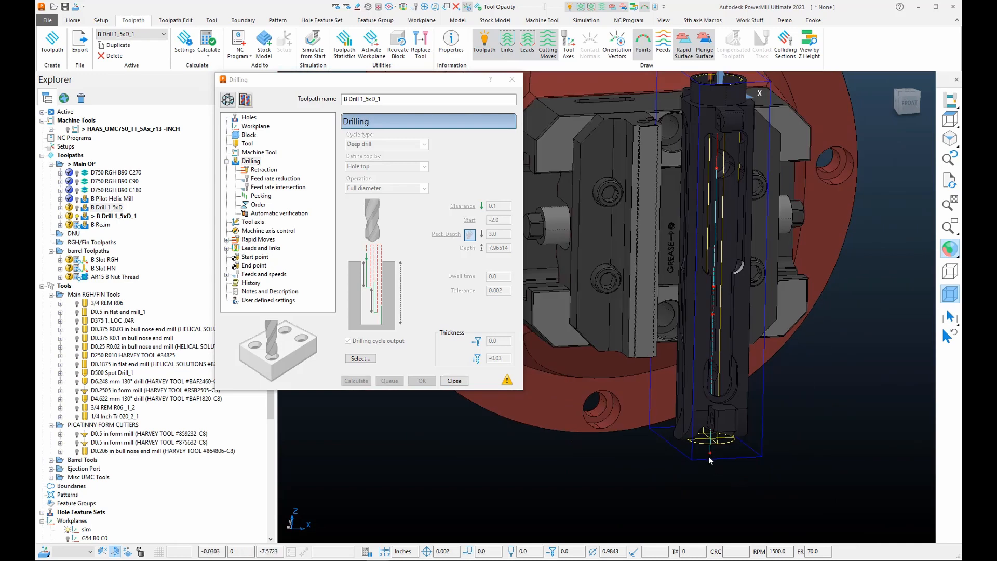
{"action": "scroll", "coordinate": [713, 453], "scroll_direction": "down", "scroll_amount": 2}
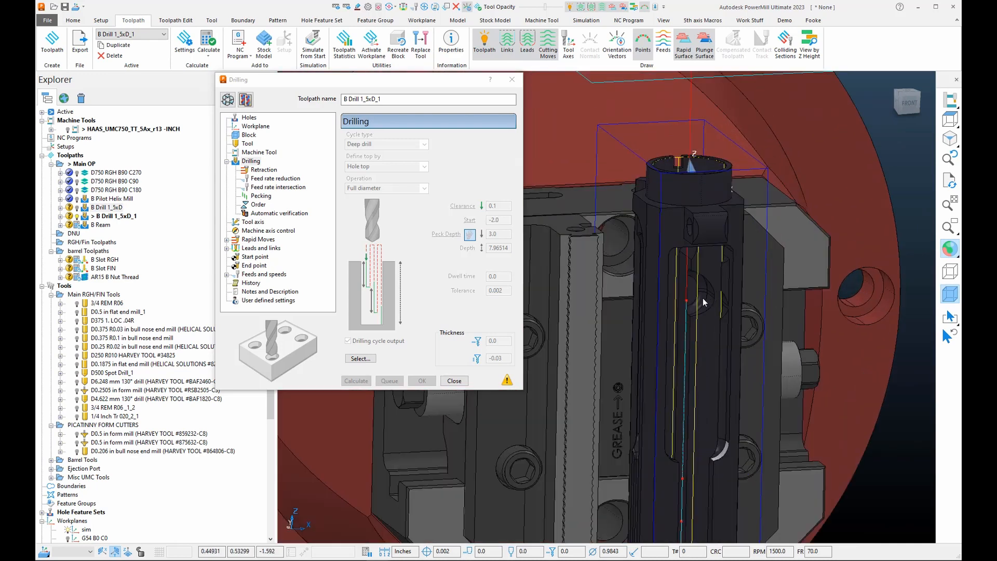
{"action": "left_click", "coordinate": [439, 382]}
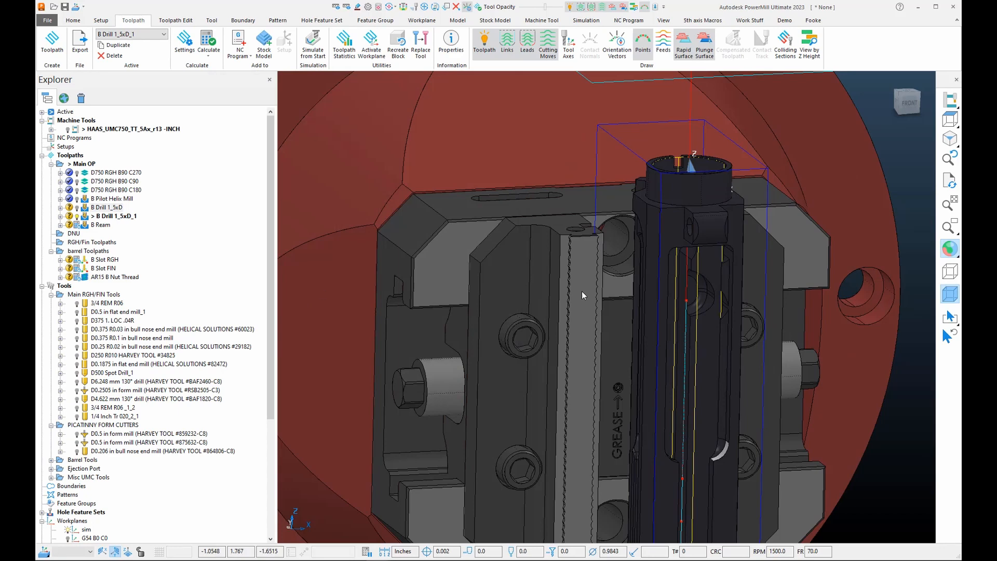
- Activate the B Ream toolpath, calculate it with its existing fine boring settings, and close the settings
{"action": "scroll", "coordinate": [581, 291], "scroll_direction": "down", "scroll_amount": 10}
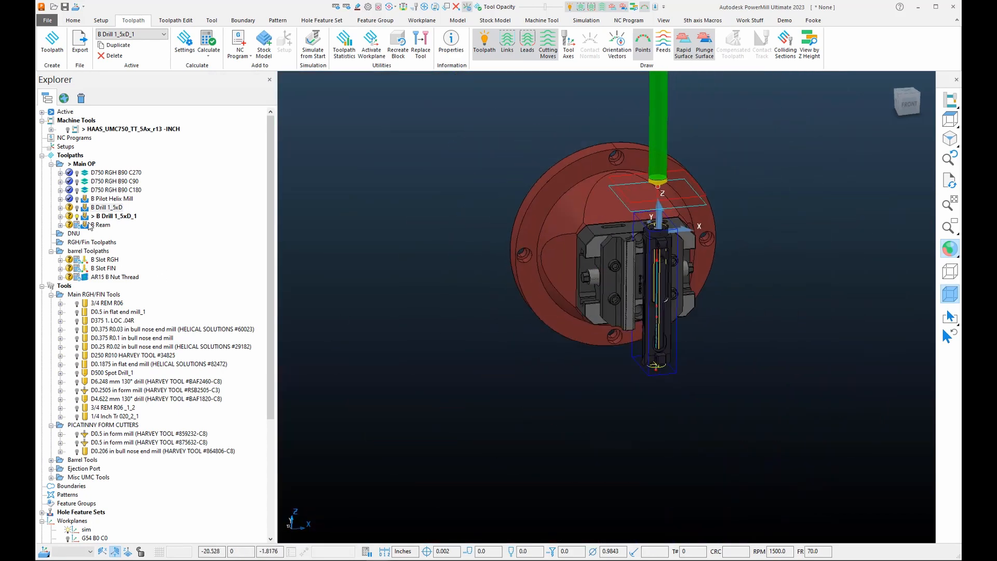
{"action": "left_click", "coordinate": [89, 227]}
{"action": "double_click", "coordinate": [83, 228]}
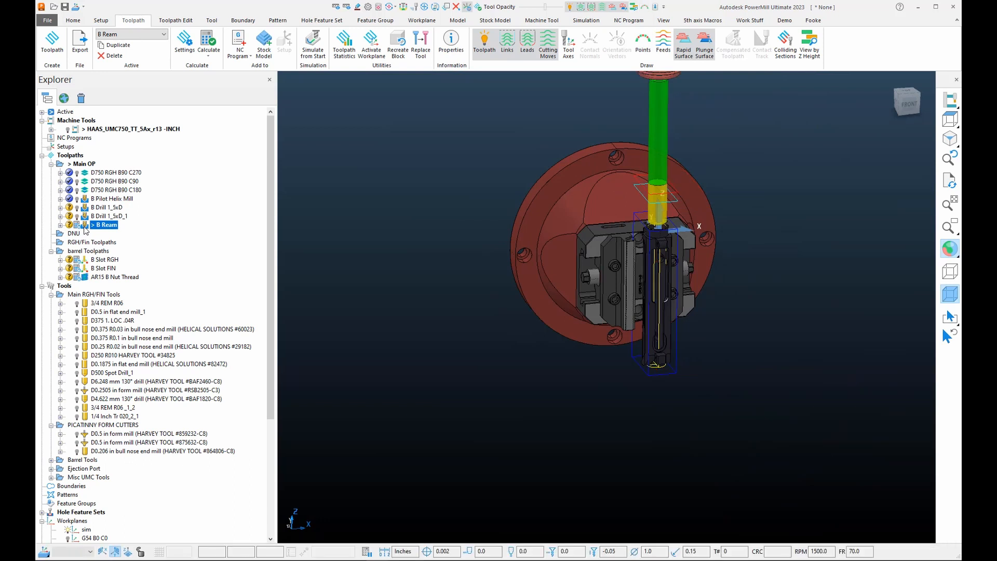
{"action": "right_click", "coordinate": [86, 231]}
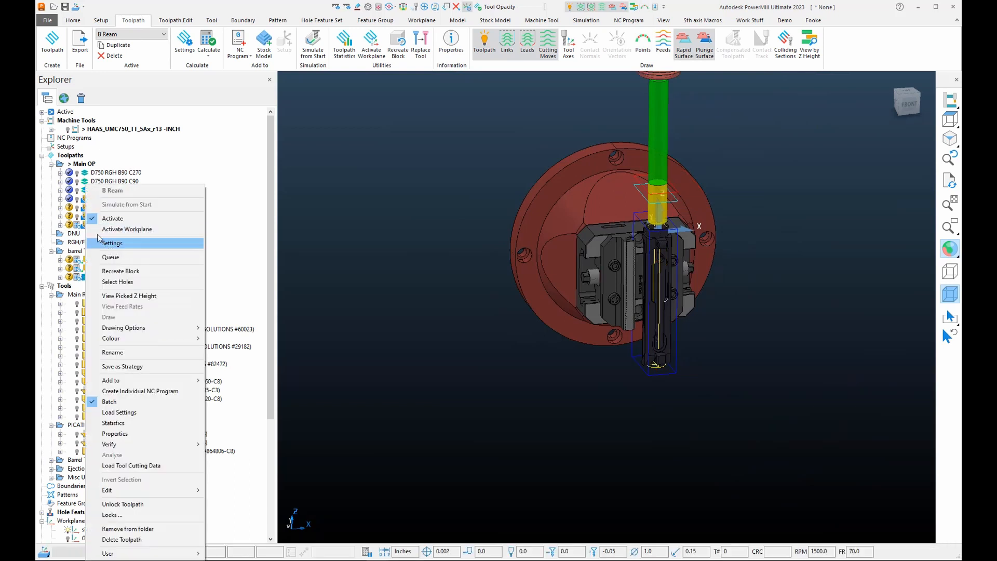
{"action": "left_click", "coordinate": [110, 243]}
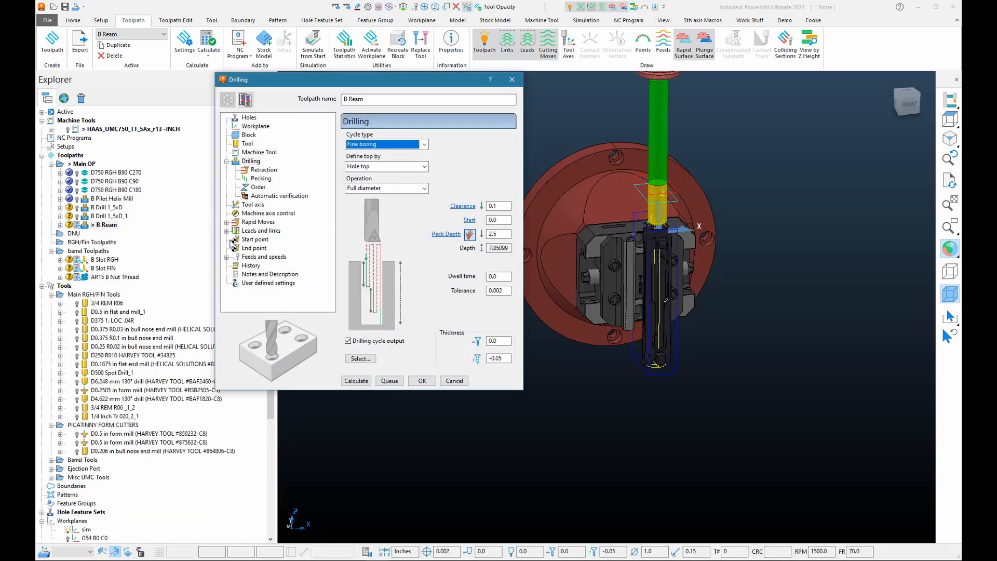
{"action": "left_click", "coordinate": [508, 358]}
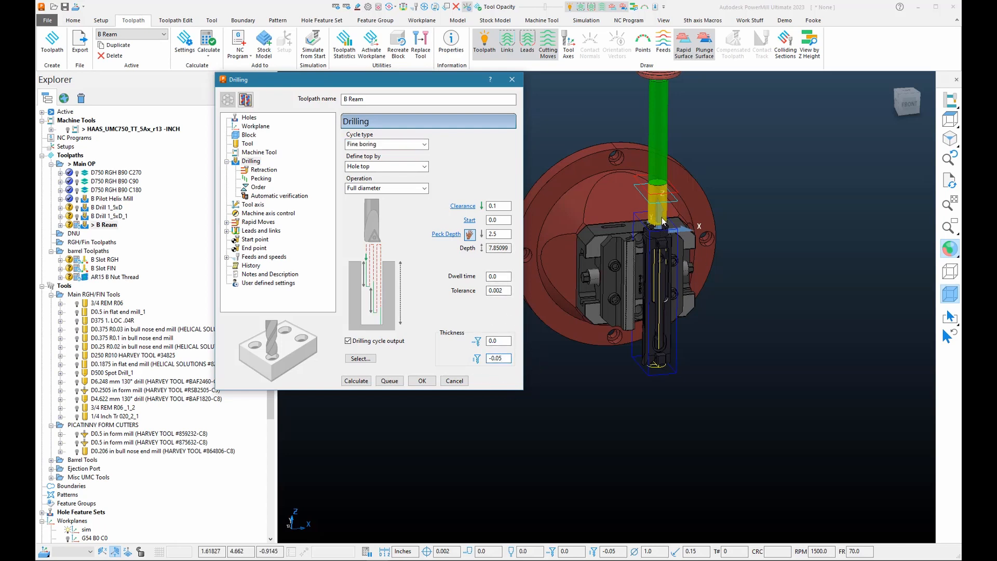
{"action": "left_click", "coordinate": [354, 382]}
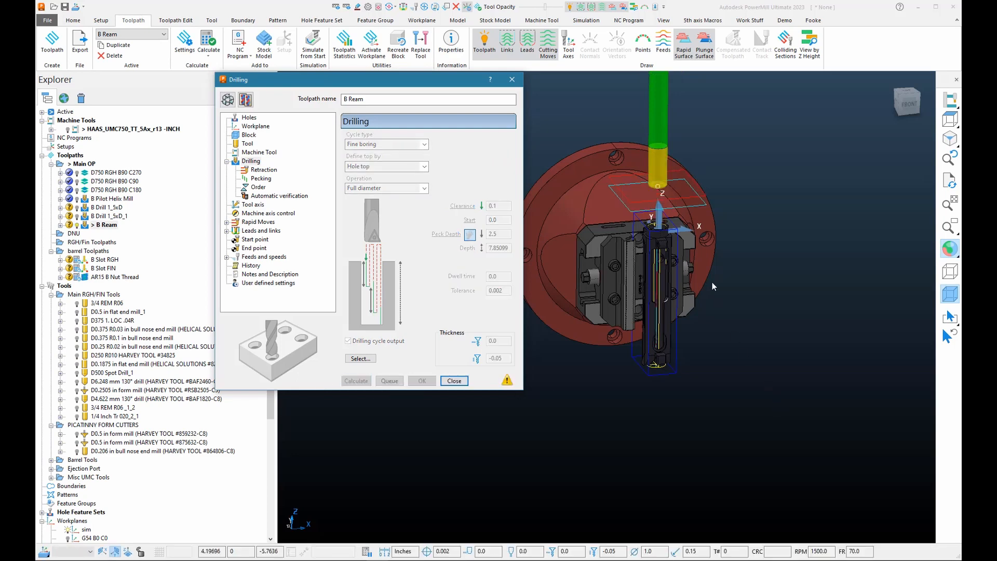
{"action": "scroll", "coordinate": [653, 295], "scroll_direction": "up", "scroll_amount": 5}
{"action": "middle_click_drag", "start_coordinate": [657, 239], "coordinate": [686, 282]}
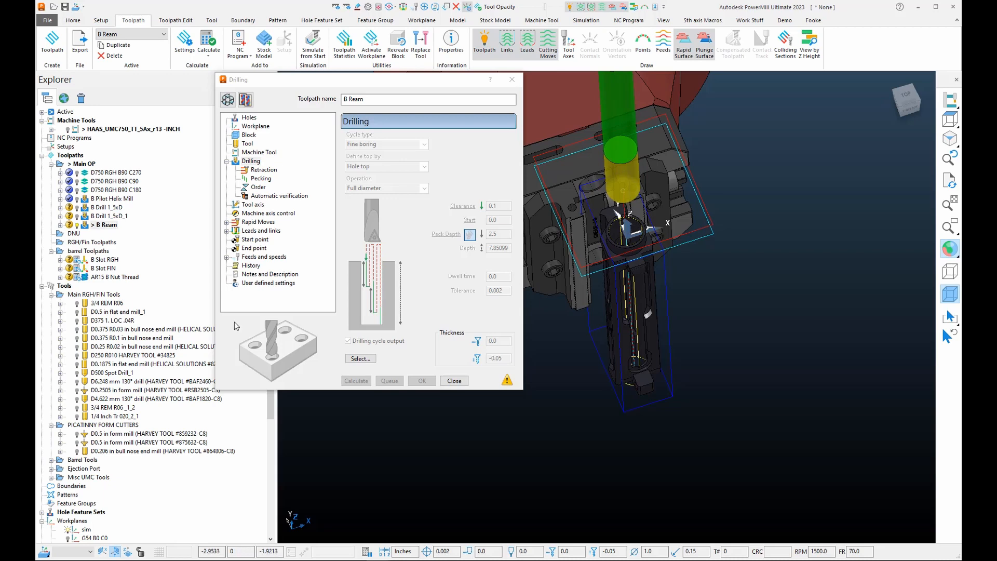
{"action": "left_click", "coordinate": [93, 224]}
{"action": "left_click", "coordinate": [454, 382]}
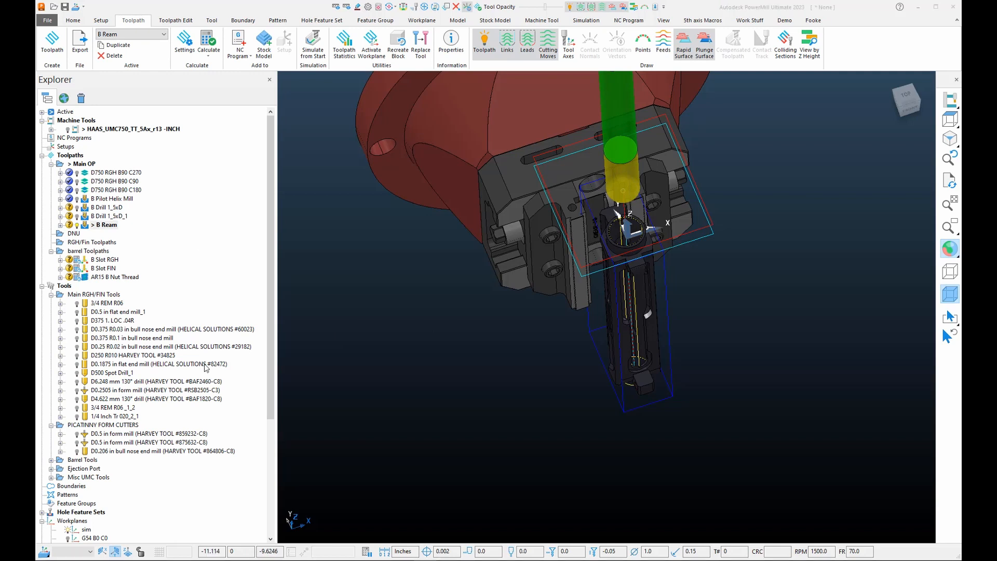
- Add the B Drill 1_5xD and B Drill 1_5xD_1 toolpaths to the stock model
{"action": "left_click", "coordinate": [108, 216]}
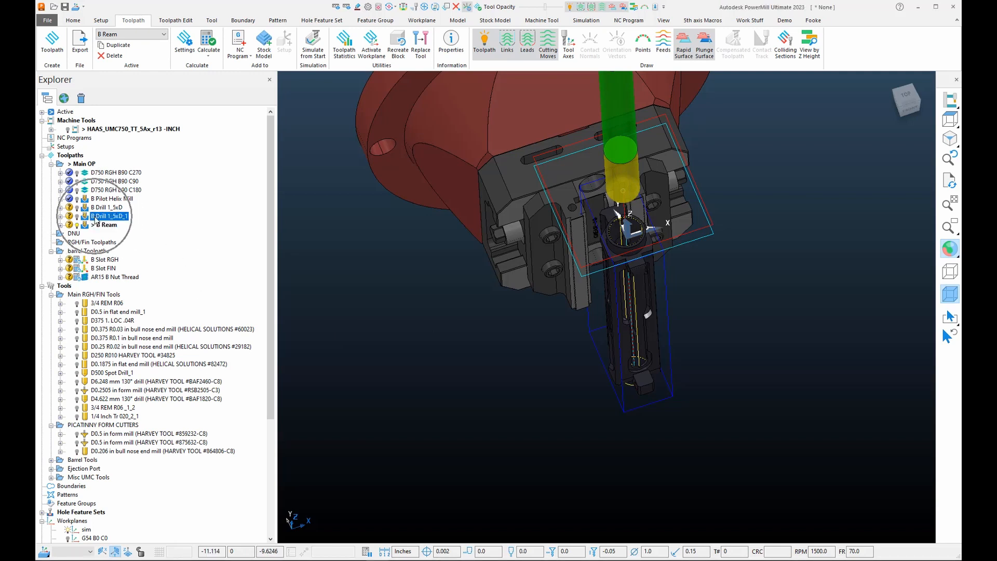
{"action": "right_click", "coordinate": [86, 216]}
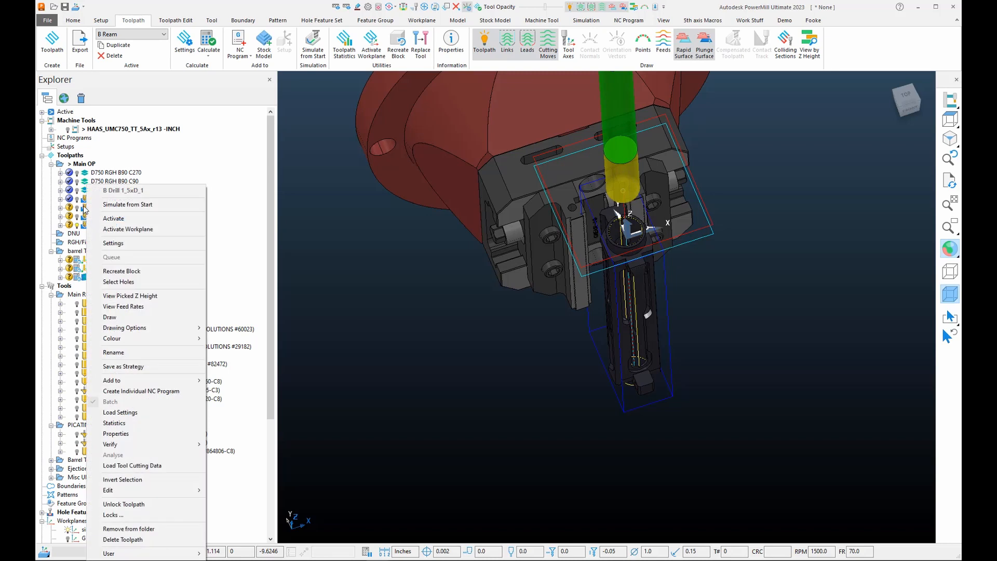
{"action": "left_click", "coordinate": [84, 207]}
{"action": "left_click", "coordinate": [86, 217], "text": "shift"}
{"action": "right_click", "coordinate": [87, 221]}
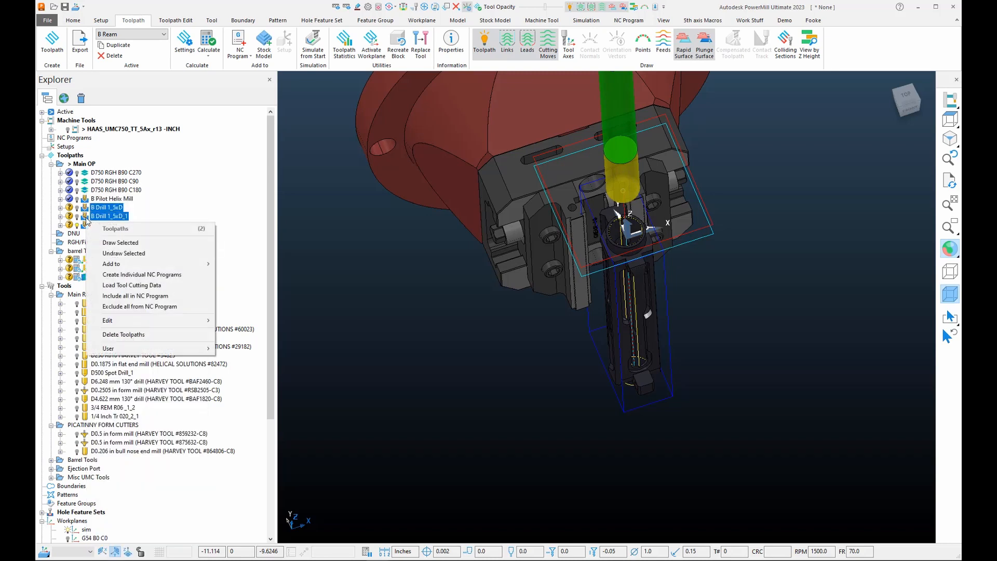
{"action": "mouse_move", "coordinate": [109, 264]}
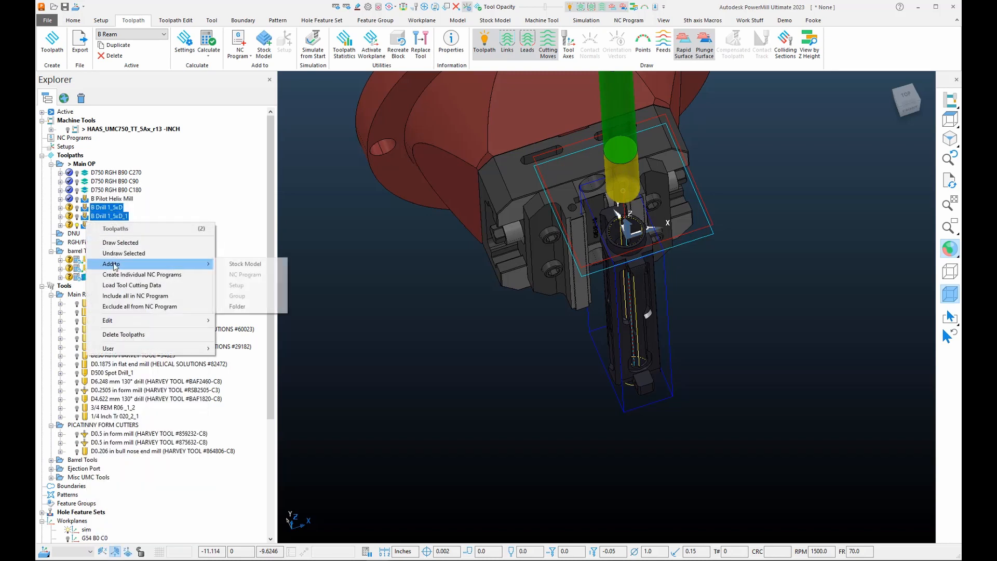
{"action": "left_click", "coordinate": [235, 264]}
{"action": "scroll", "coordinate": [165, 427], "scroll_direction": "down", "scroll_amount": 7}
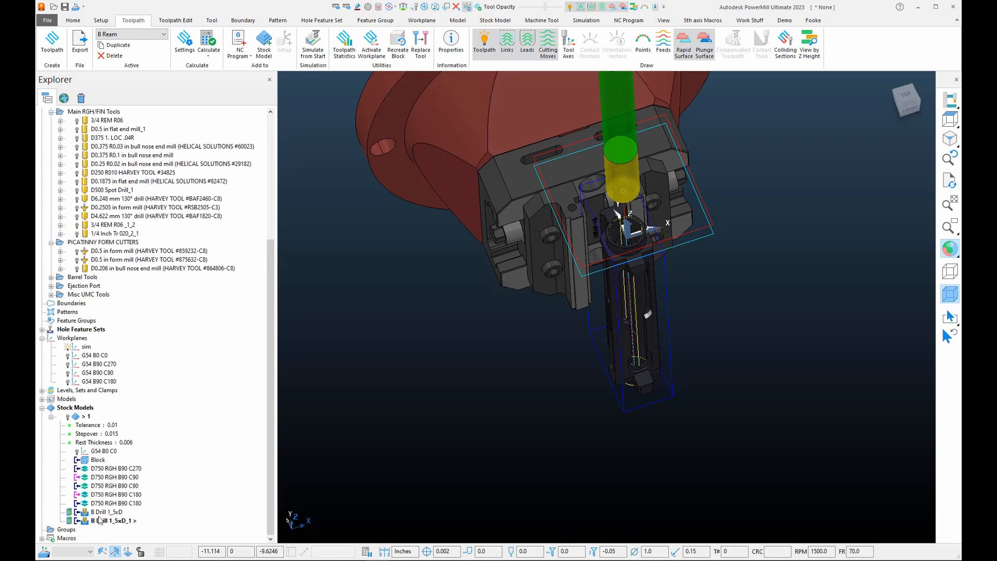
- Calculate stock model 1 through the B Drill 1_5xD_1 state and display it
{"action": "right_click", "coordinate": [98, 520]}
{"action": "left_click", "coordinate": [98, 520]}
{"action": "right_click", "coordinate": [99, 520]}
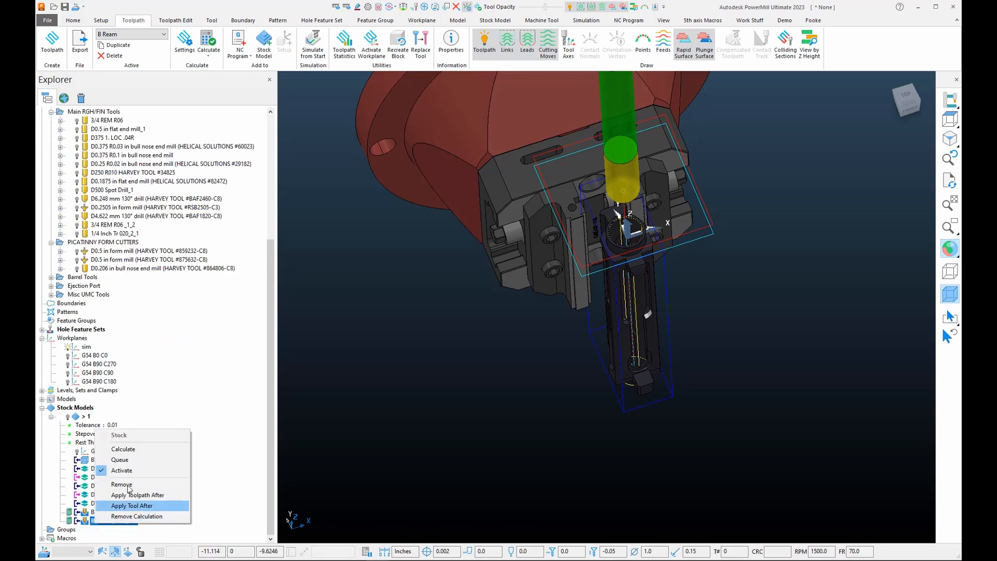
{"action": "left_click", "coordinate": [125, 449]}
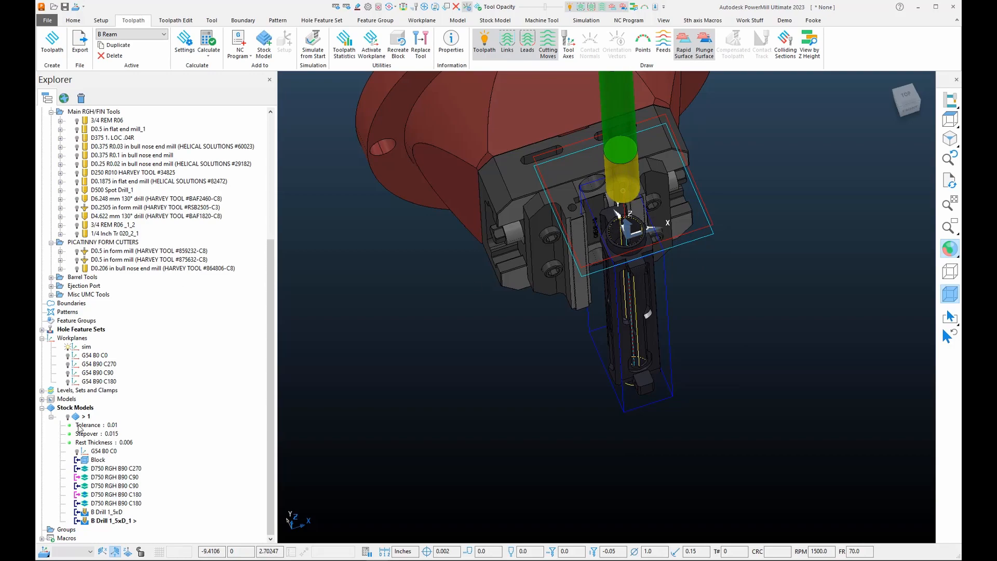
{"action": "left_click", "coordinate": [67, 416]}
- Examine the drilled bore in the stock model at the barrel mouth, through the side opening and along the whole part
{"action": "scroll", "coordinate": [686, 223], "scroll_direction": "up", "scroll_amount": 3}
{"action": "middle_click_drag", "start_coordinate": [690, 268], "coordinate": [702, 449]}
{"action": "scroll", "coordinate": [703, 333], "scroll_direction": "up", "scroll_amount": 3}
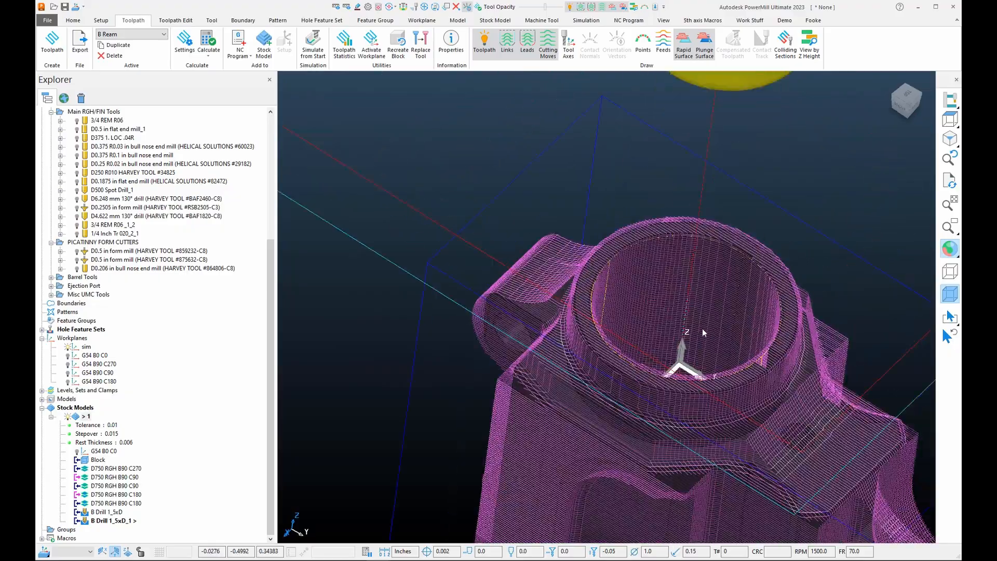
{"action": "middle_click_drag", "start_coordinate": [703, 332], "coordinate": [621, 339]}
{"action": "scroll", "coordinate": [743, 245], "scroll_direction": "down", "scroll_amount": 3}
{"action": "scroll", "coordinate": [584, 366], "scroll_direction": "up", "scroll_amount": 6}
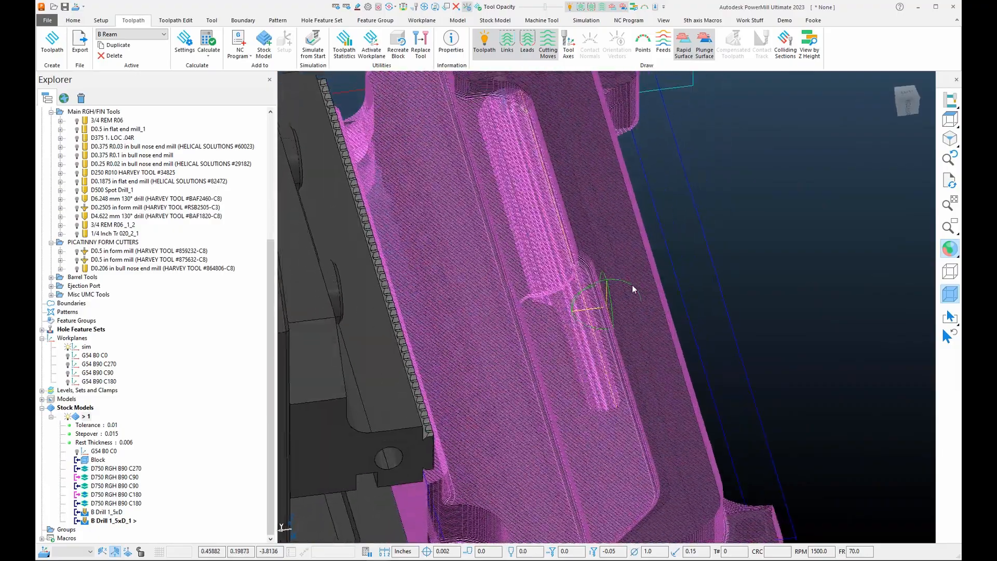
{"action": "middle_click_drag", "start_coordinate": [632, 289], "coordinate": [610, 244]}
{"action": "scroll", "coordinate": [610, 244], "scroll_direction": "down", "scroll_amount": 3}
{"action": "scroll", "coordinate": [574, 248], "scroll_direction": "up", "scroll_amount": 3}
{"action": "middle_click", "coordinate": [511, 223]}
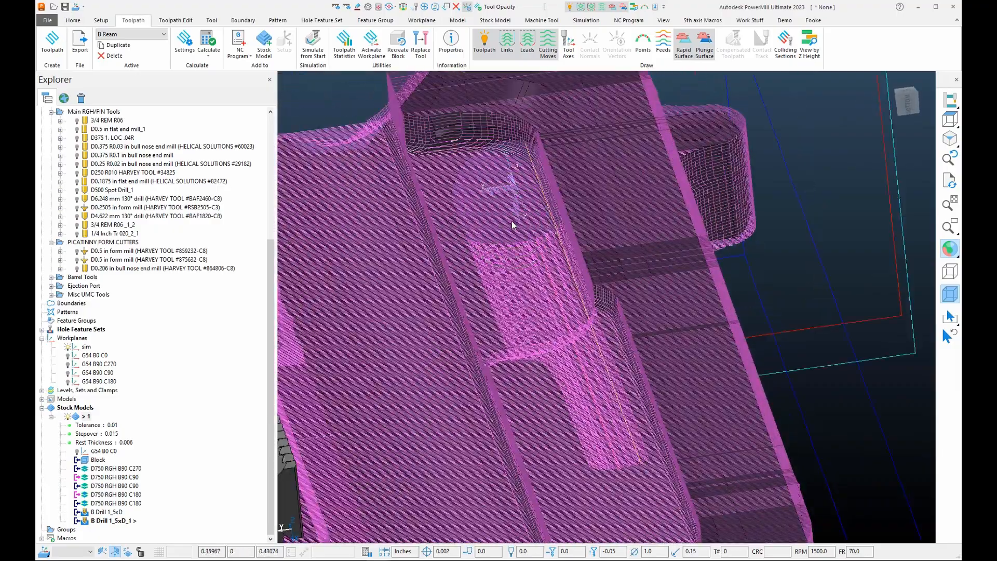
{"action": "scroll", "coordinate": [537, 253], "scroll_direction": "down", "scroll_amount": 4}
{"action": "middle_click_drag", "start_coordinate": [528, 493], "coordinate": [693, 326]}
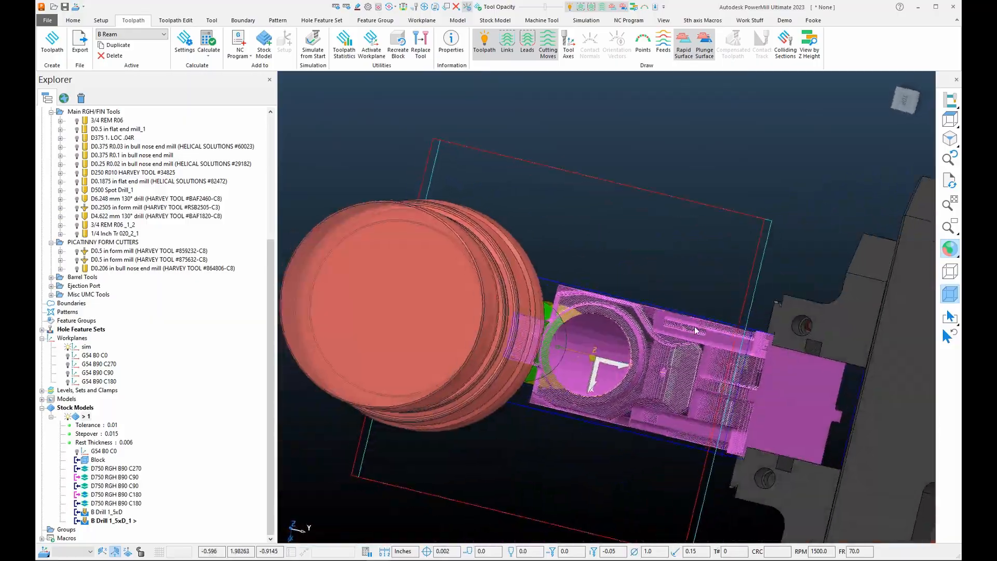
{"action": "scroll", "coordinate": [562, 290], "scroll_direction": "up", "scroll_amount": 5}
{"action": "middle_click_drag", "start_coordinate": [585, 298], "coordinate": [530, 357]}
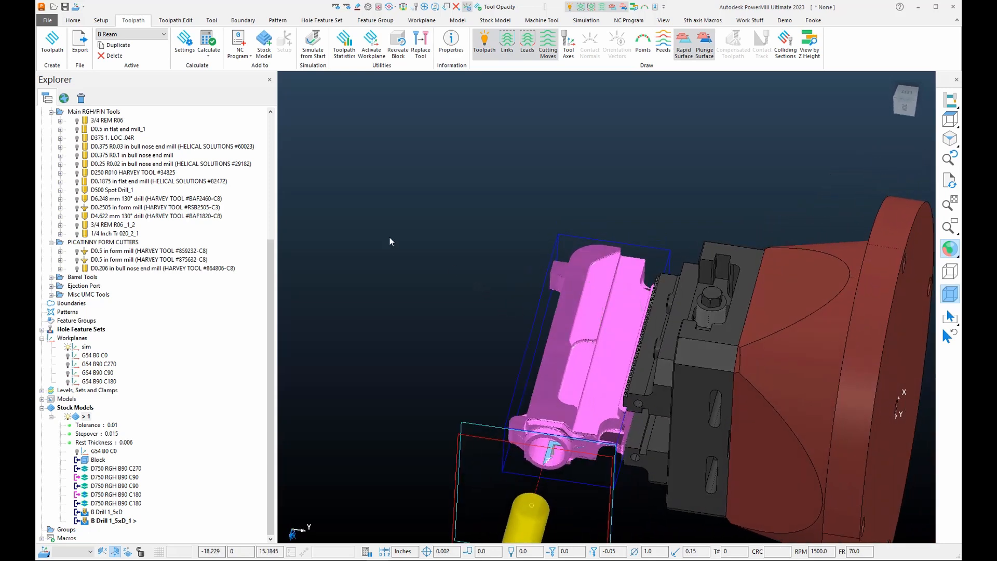
- Activate the D375 1. LOC .04R tool and the G54 B0 C0 workplane
{"action": "left_click_drag", "start_coordinate": [273, 269], "coordinate": [273, 136]}
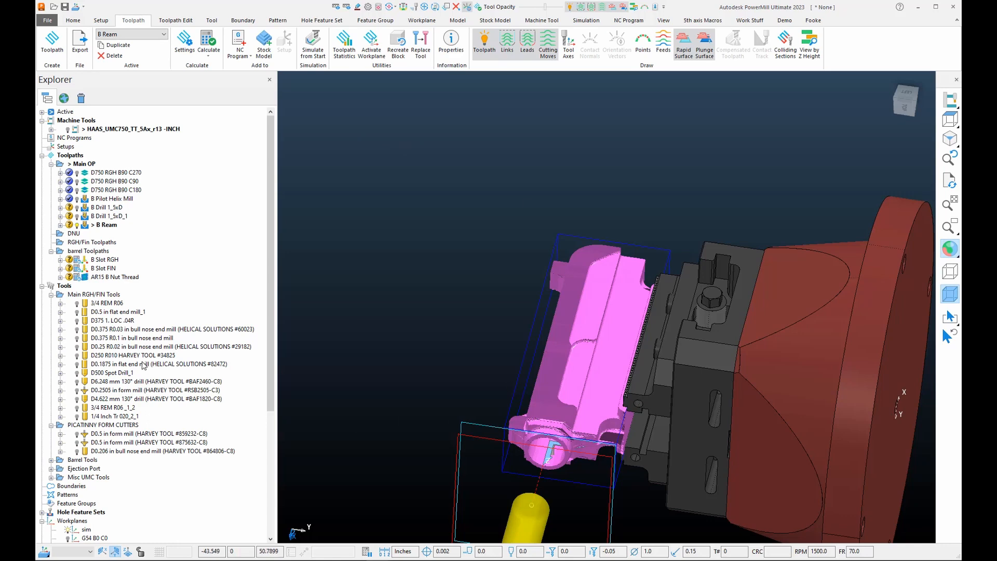
{"action": "double_click", "coordinate": [96, 322]}
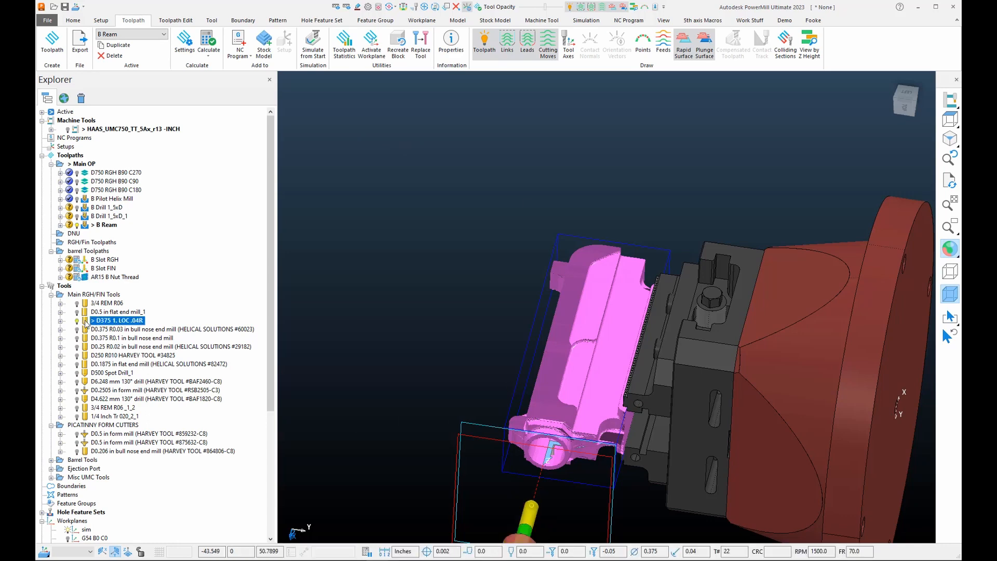
{"action": "scroll", "coordinate": [581, 512], "scroll_direction": "up", "scroll_amount": 3}
{"action": "middle_click_drag", "start_coordinate": [583, 512], "coordinate": [574, 432]}
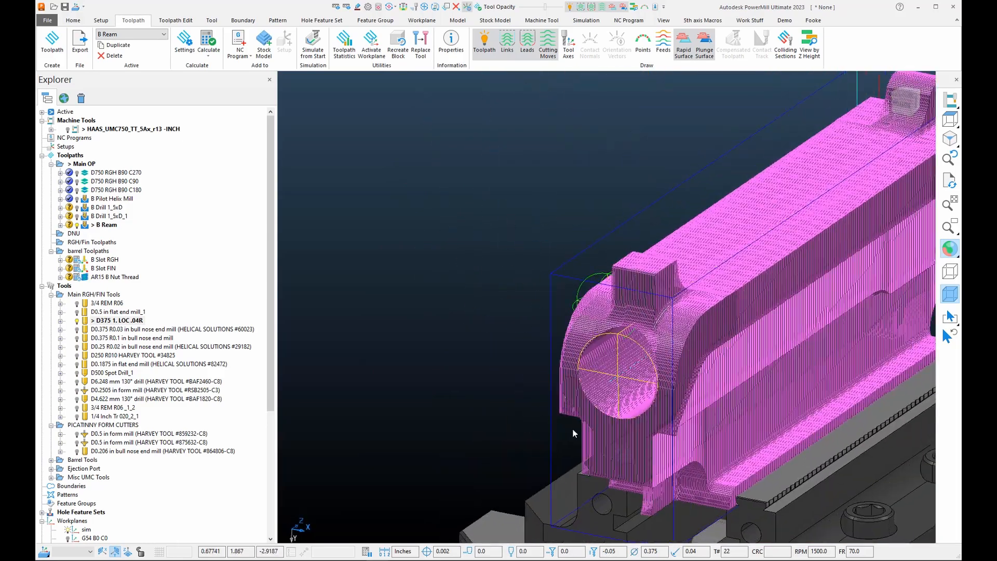
{"action": "scroll", "coordinate": [732, 254], "scroll_direction": "up", "scroll_amount": 2}
{"action": "scroll", "coordinate": [500, 346], "scroll_direction": "down", "scroll_amount": 4}
{"action": "scroll", "coordinate": [683, 233], "scroll_direction": "up", "scroll_amount": 2}
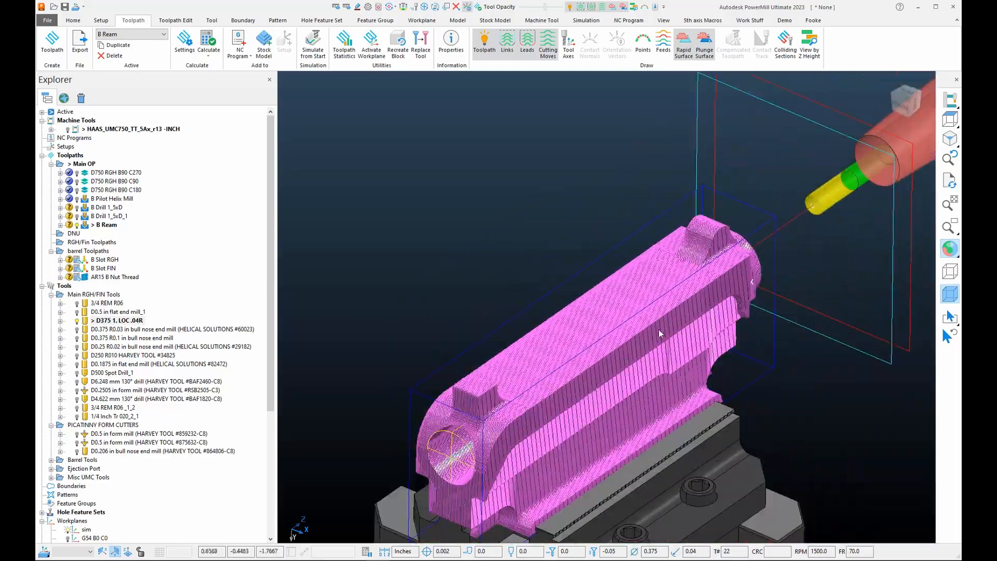
{"action": "scroll", "coordinate": [659, 329], "scroll_direction": "up", "scroll_amount": 2}
{"action": "middle_click_drag", "start_coordinate": [611, 369], "coordinate": [730, 307]}
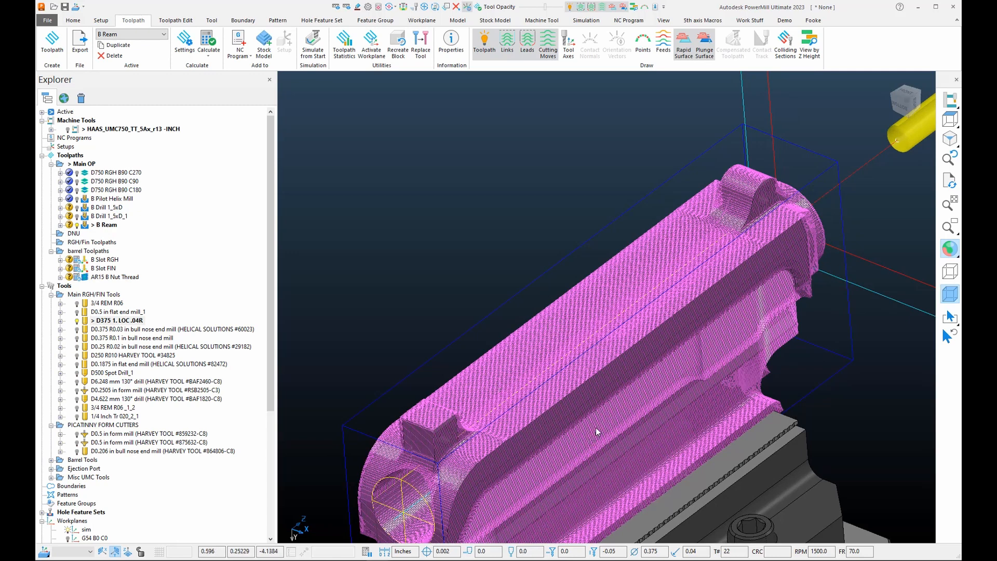
{"action": "scroll", "coordinate": [597, 431], "scroll_direction": "down", "scroll_amount": 4}
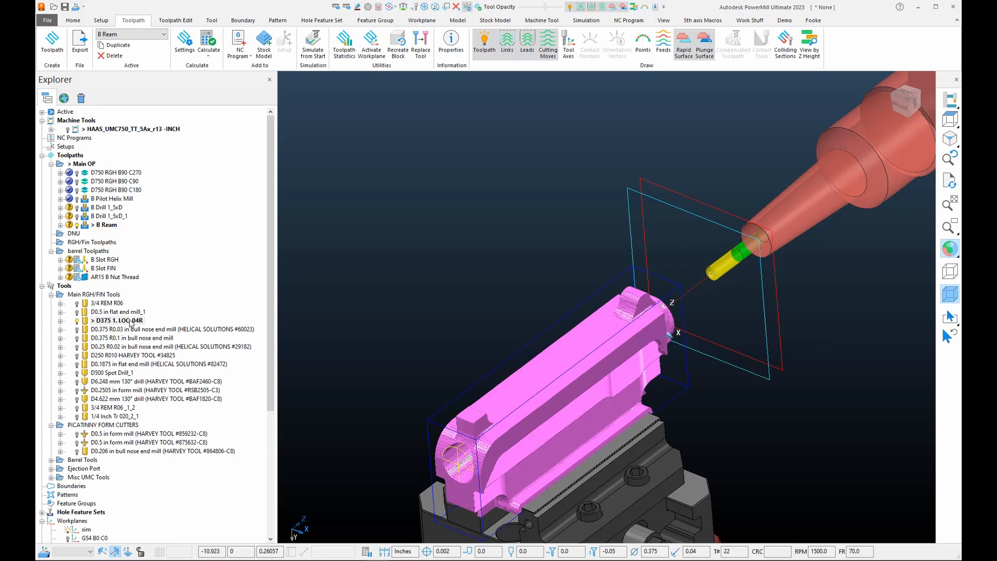
{"action": "scroll", "coordinate": [99, 468], "scroll_direction": "down", "scroll_amount": 4}
{"action": "double_click", "coordinate": [98, 433]}
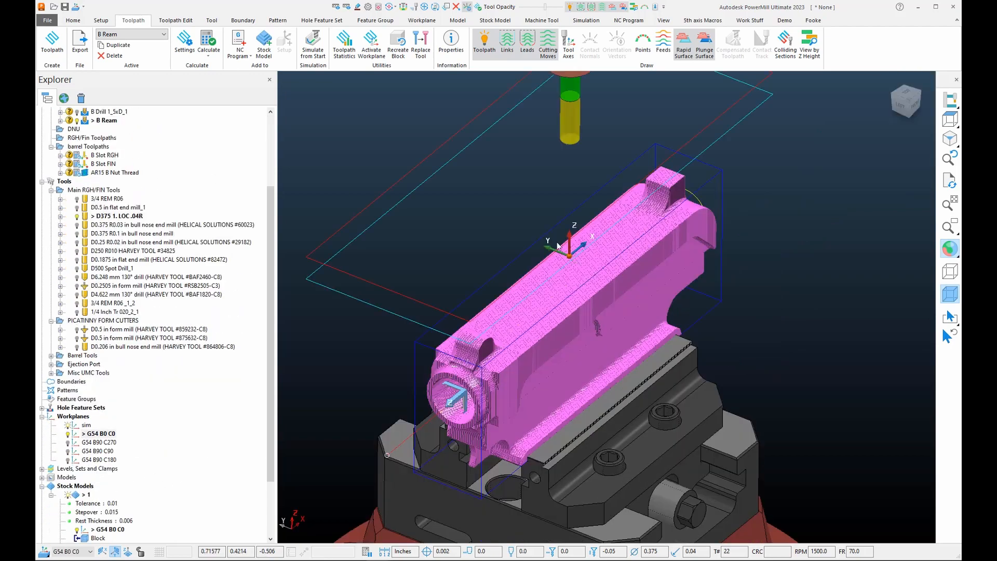
- Create a toolpath from the D375 MAC FM Rst RGH AR15 Upper template in the AR15 UMC750 Tools strategies
{"action": "scroll", "coordinate": [585, 263], "scroll_direction": "up", "scroll_amount": 2}
{"action": "middle_click_drag", "start_coordinate": [668, 303], "coordinate": [526, 362]}
{"action": "key", "text": "ctrl"}
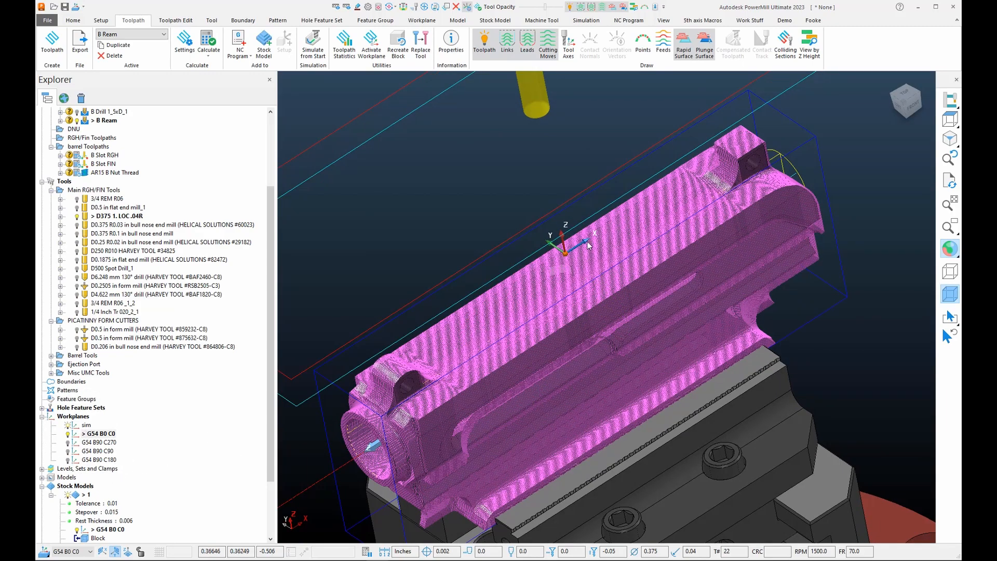
{"action": "scroll", "coordinate": [571, 290], "scroll_direction": "down", "scroll_amount": 1}
{"action": "middle_click_drag", "start_coordinate": [491, 350], "coordinate": [543, 279]}
{"action": "left_click", "coordinate": [75, 22]}
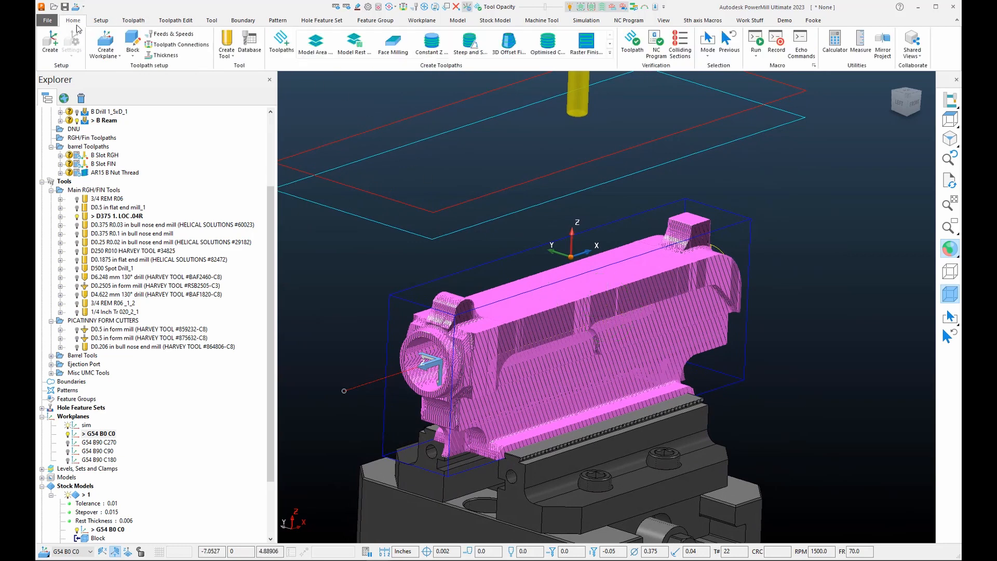
{"action": "left_click", "coordinate": [278, 48]}
{"action": "scroll", "coordinate": [223, 278], "scroll_direction": "down", "scroll_amount": 5}
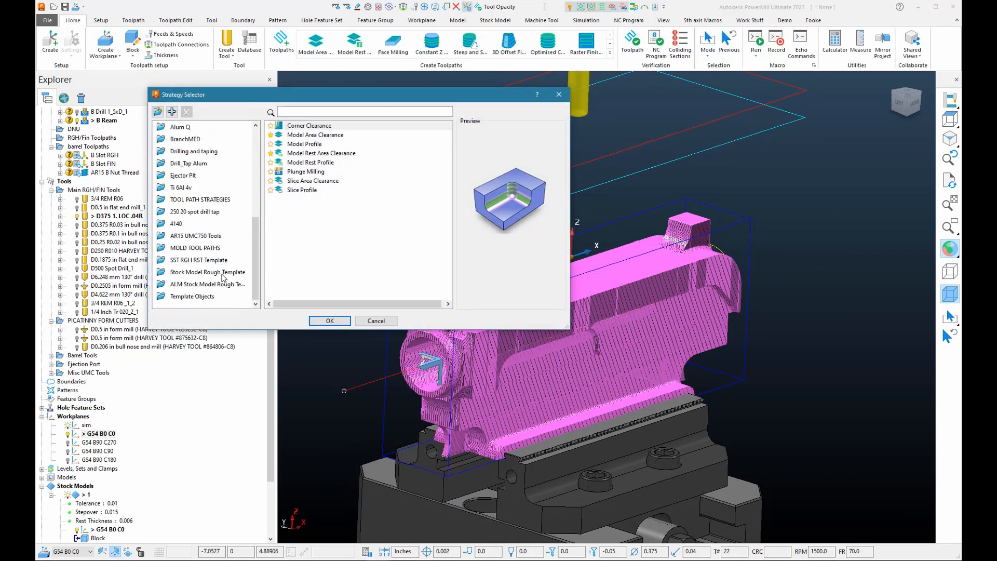
{"action": "left_click", "coordinate": [170, 237]}
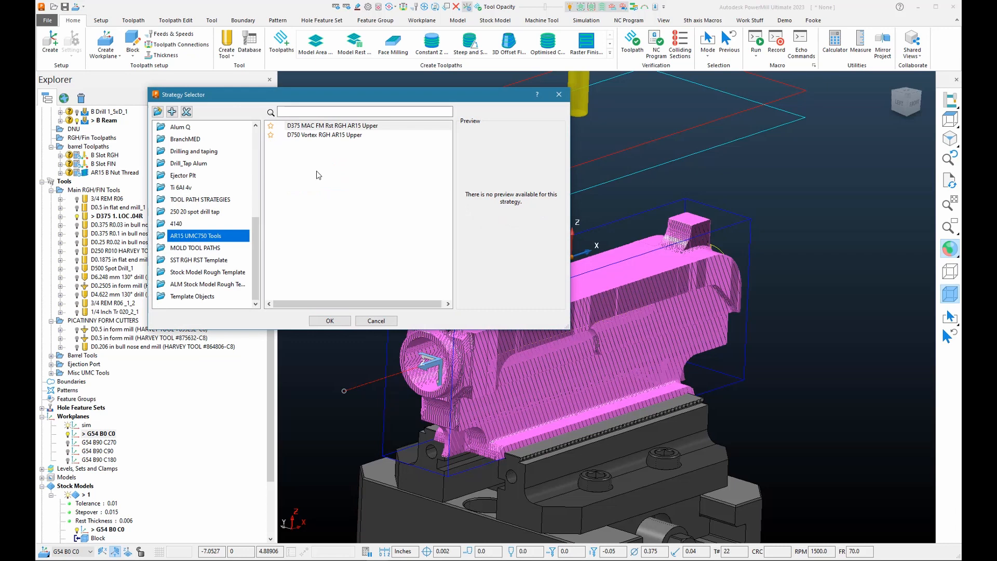
{"action": "left_click", "coordinate": [318, 136]}
{"action": "left_click", "coordinate": [306, 128]}
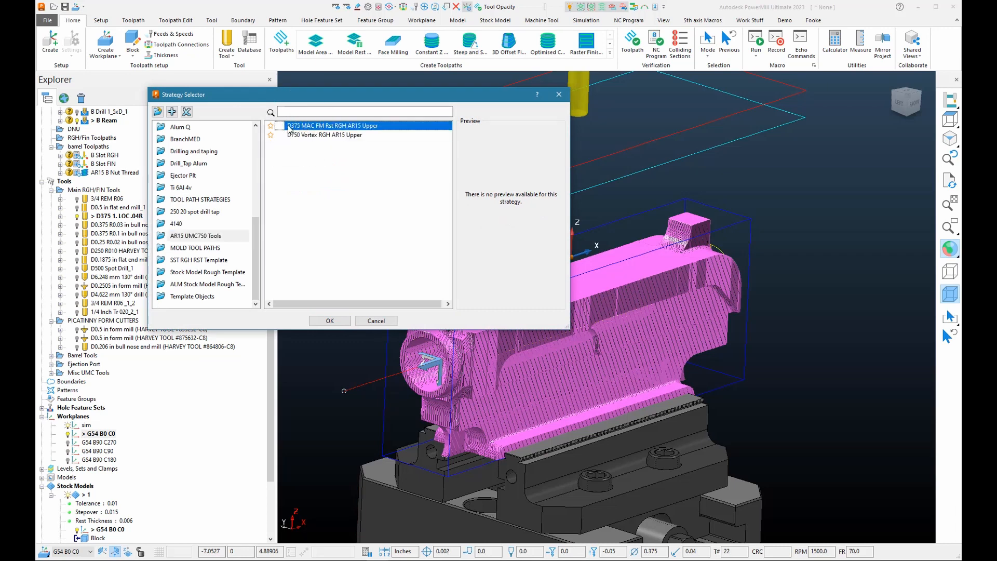
{"action": "double_click", "coordinate": [329, 129]}
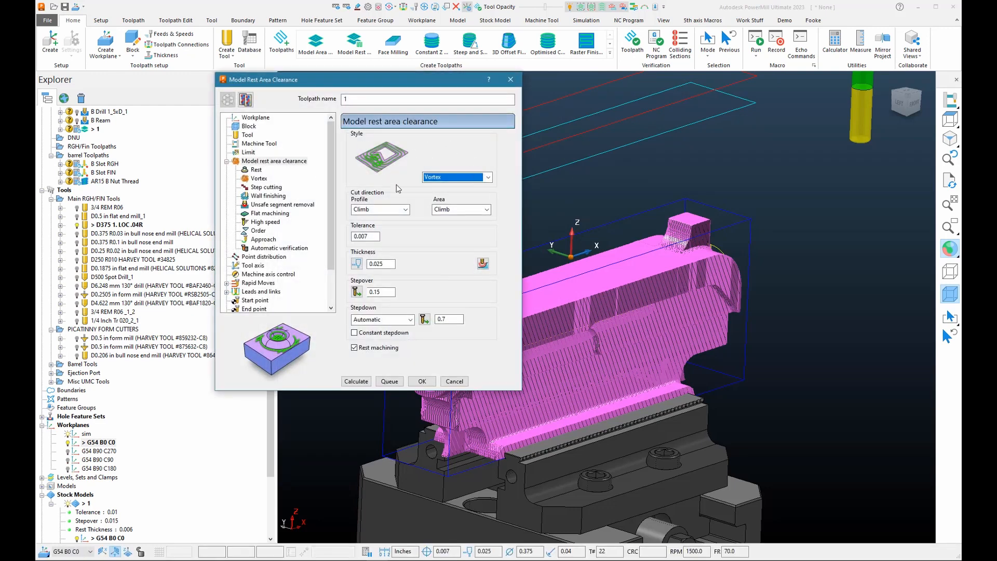
- Set the rest area clearance style to Offset model, with a stepdown of 0.25 and a stepover of 0.3
{"action": "left_click", "coordinate": [449, 177]}
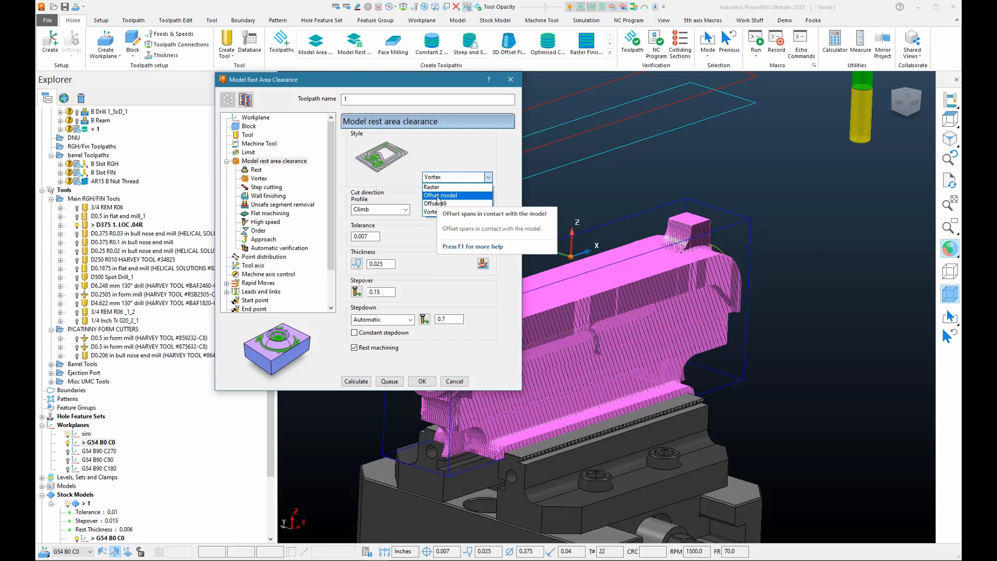
{"action": "left_click", "coordinate": [438, 196]}
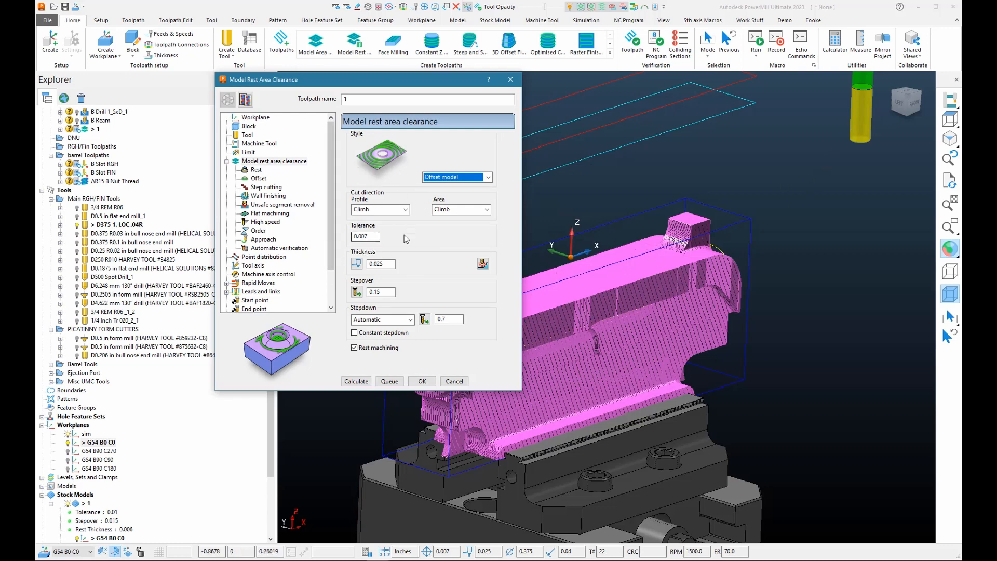
{"action": "double_click", "coordinate": [447, 319]}
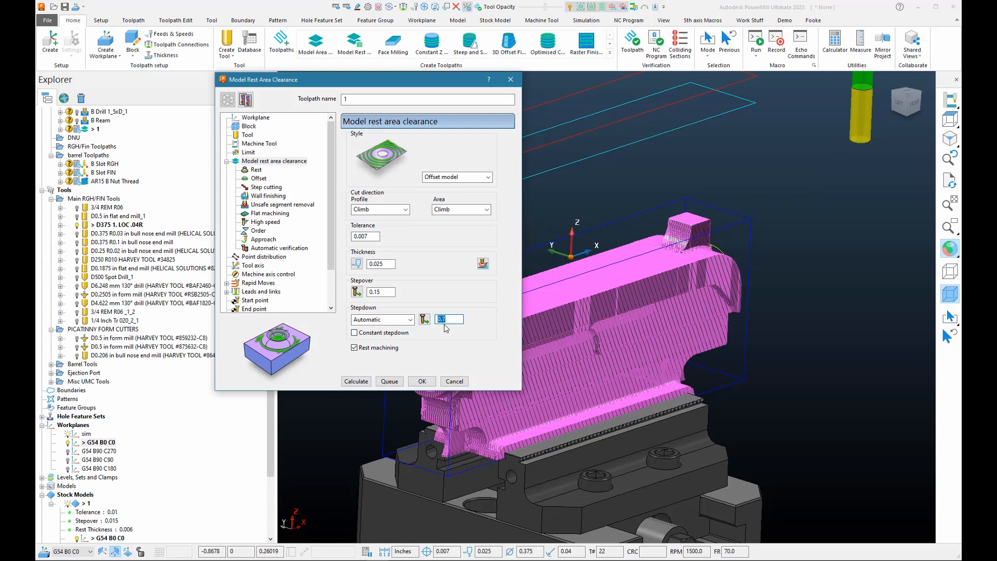
{"action": "type", "text": ".25"}
{"action": "key", "text": "Return"}
{"action": "left_click", "coordinate": [388, 292]}
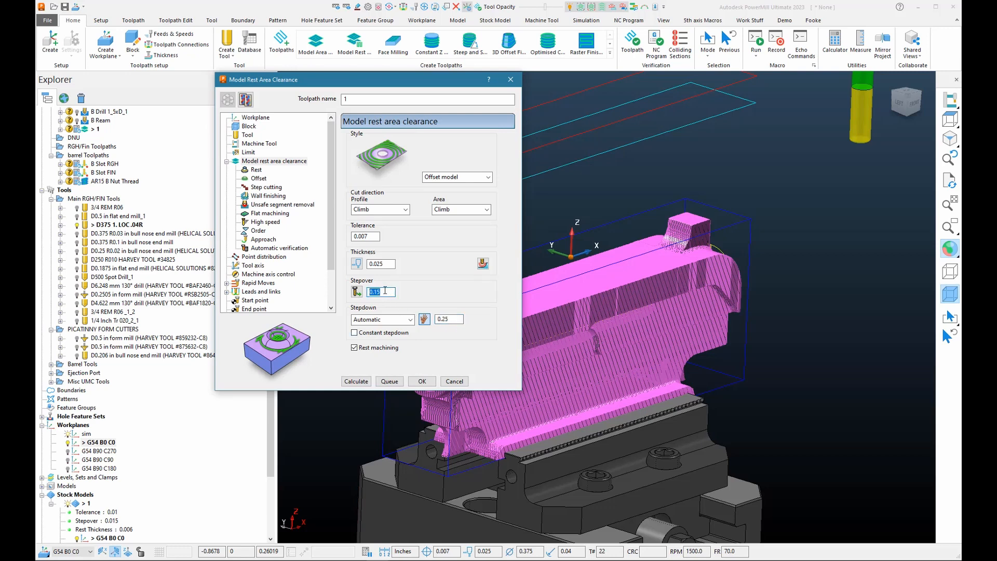
{"action": "type", "text": ".3"}
{"action": "key", "text": "Return"}
- Base the rest machining on stock model 1 at the B Drill 1_5xD_1 state and enable step cutting
{"action": "left_click", "coordinate": [256, 171]}
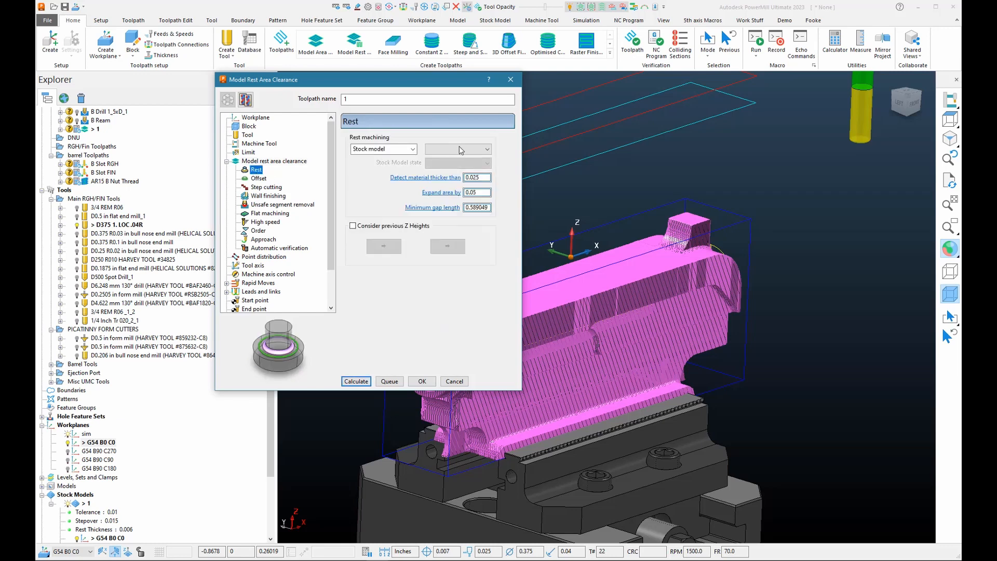
{"action": "left_click", "coordinate": [460, 151]}
{"action": "left_click", "coordinate": [442, 158]}
{"action": "left_click", "coordinate": [442, 163]}
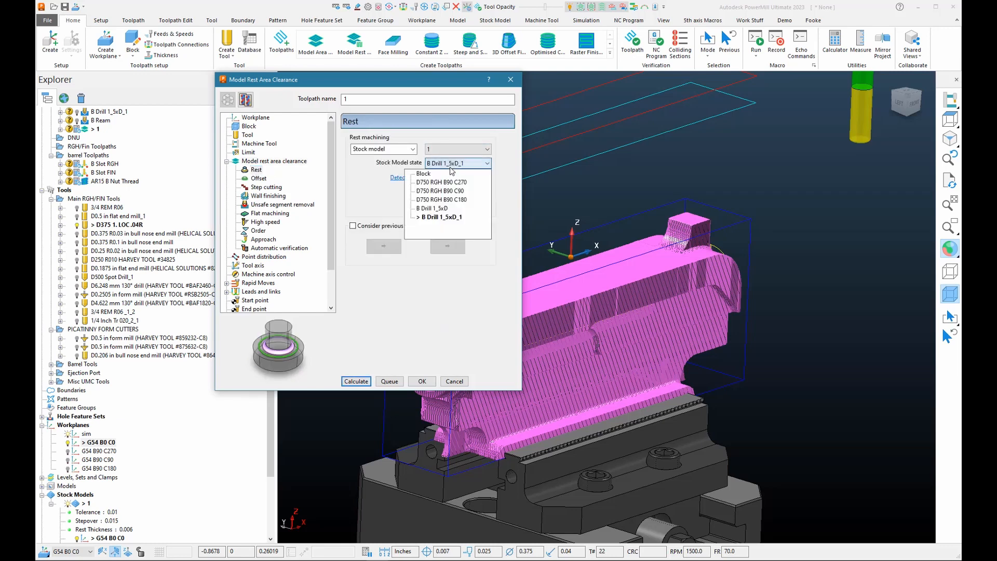
{"action": "left_click", "coordinate": [432, 217]}
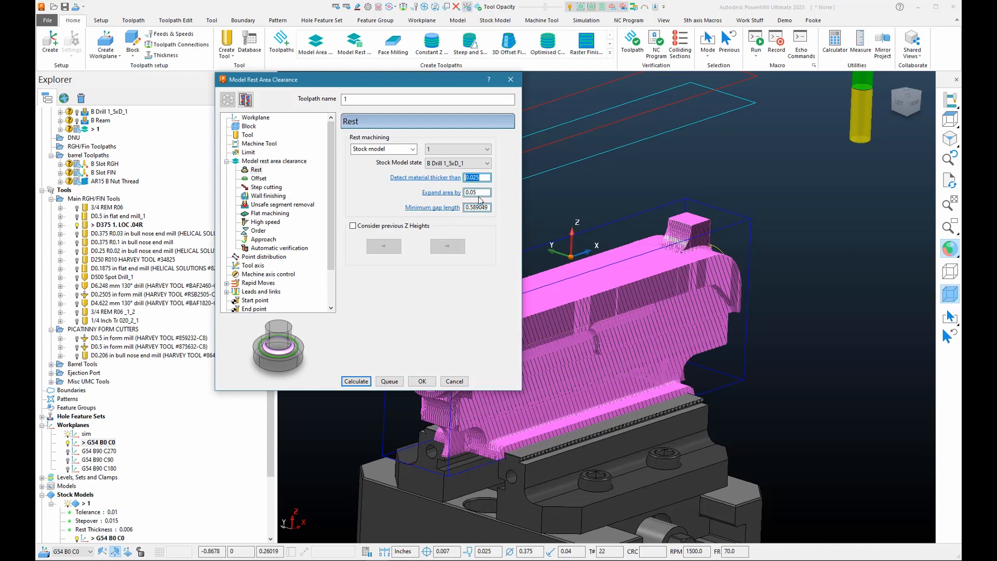
{"action": "key", "text": "Tab"}
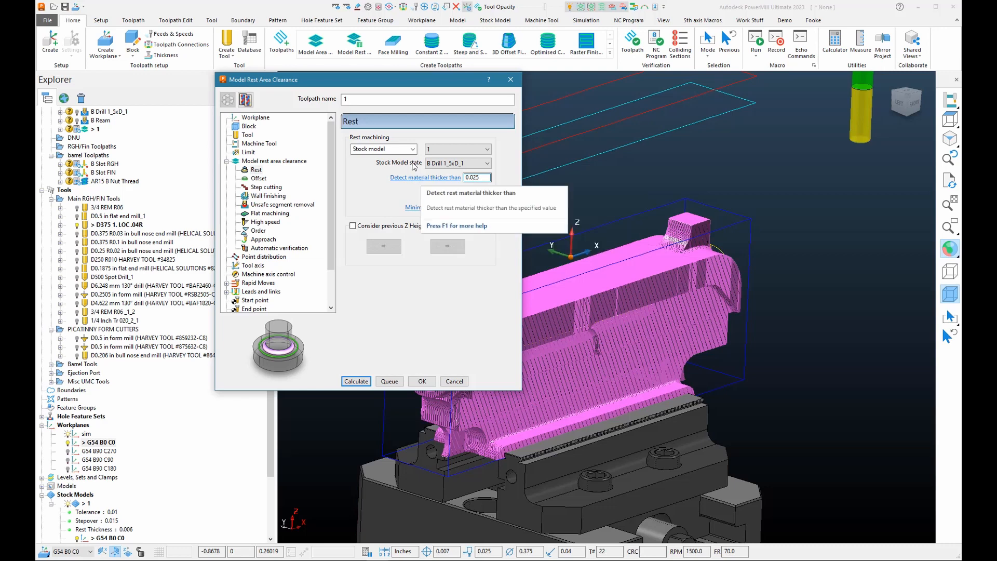
{"action": "scroll", "coordinate": [753, 296], "scroll_direction": "down", "scroll_amount": 5}
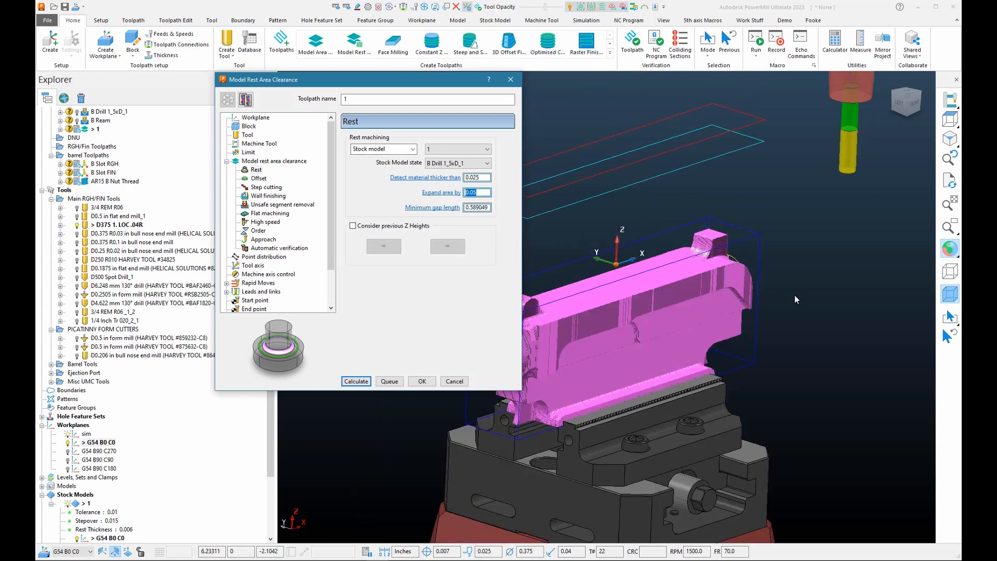
{"action": "scroll", "coordinate": [657, 270], "scroll_direction": "up", "scroll_amount": 3}
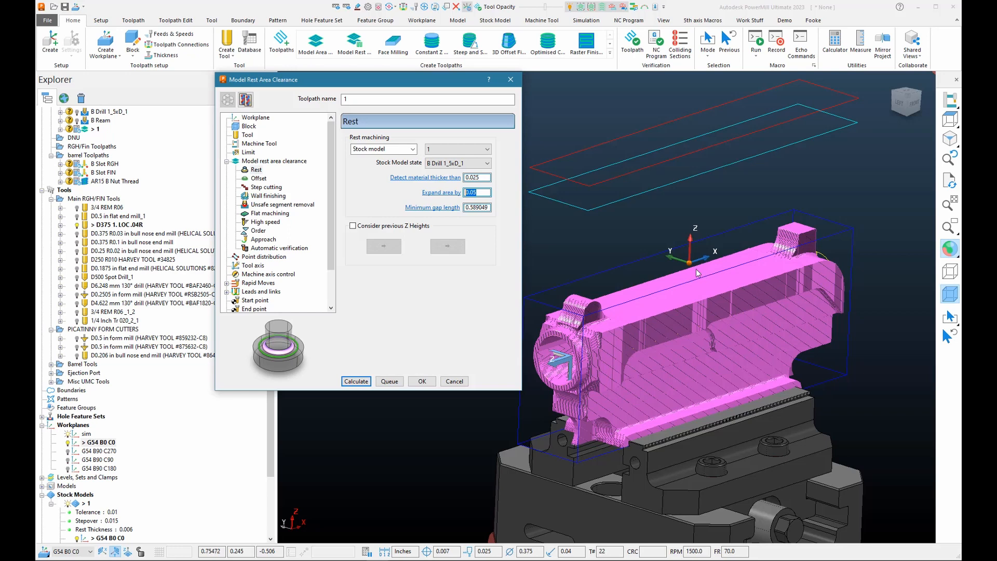
{"action": "left_click", "coordinate": [266, 188]}
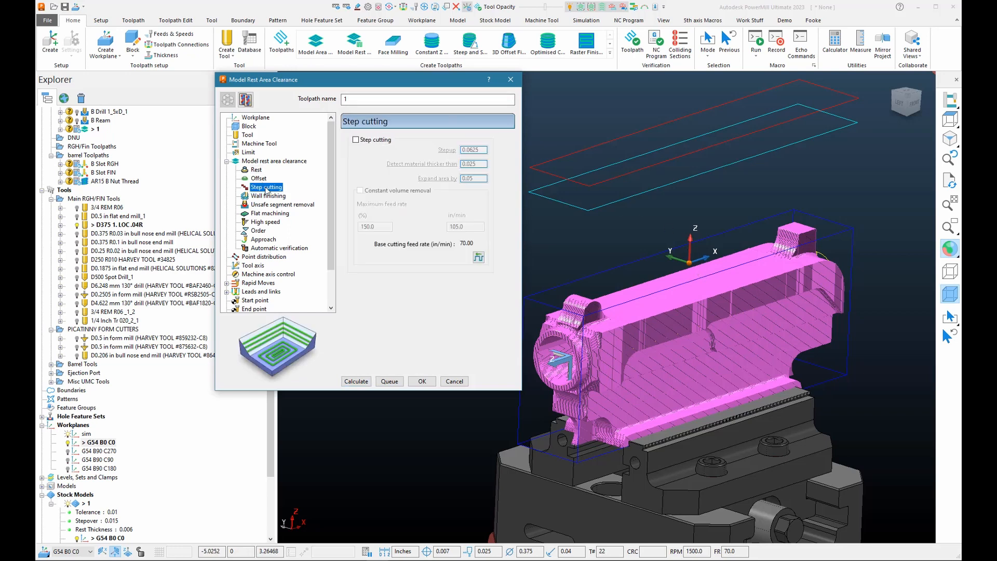
{"action": "left_click", "coordinate": [357, 141]}
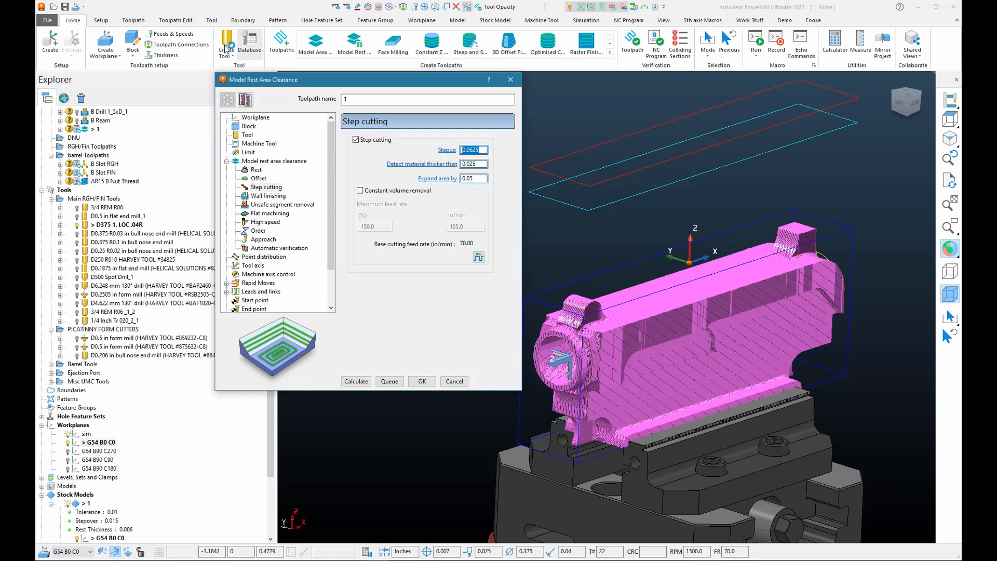
- Keep Extended move as the first-choice lead-in and accept the toolpath connections
{"action": "left_click", "coordinate": [178, 44]}
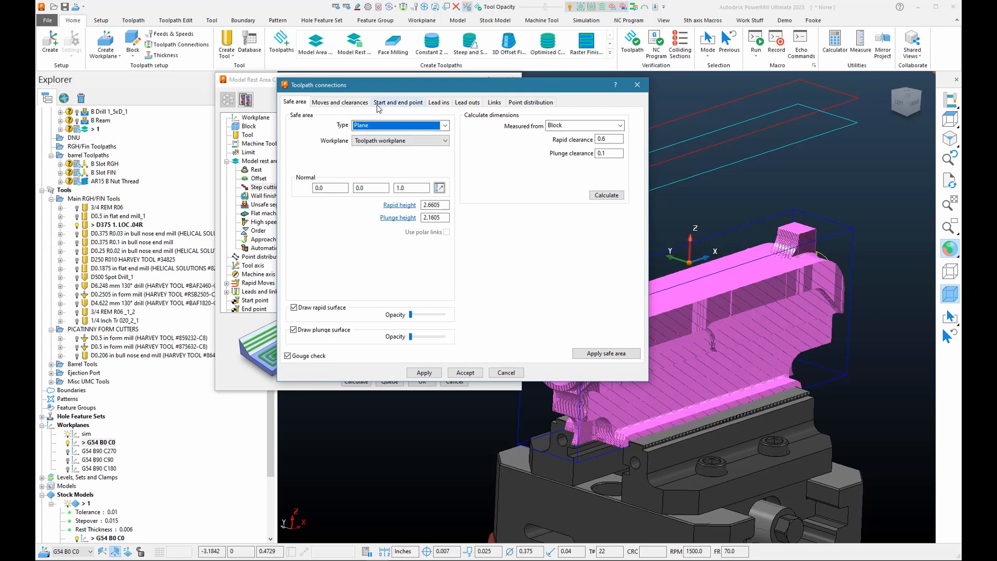
{"action": "left_click", "coordinate": [438, 103]}
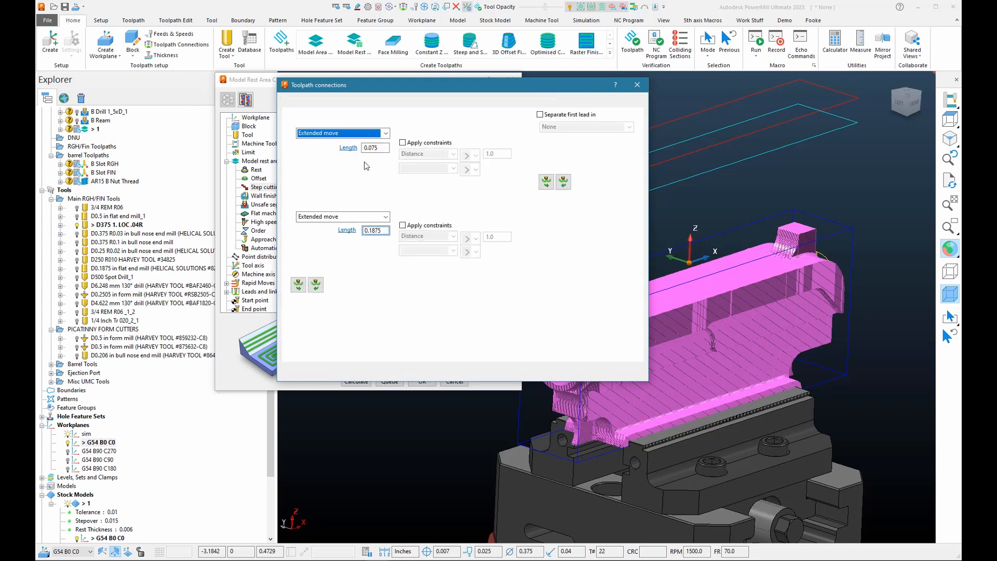
{"action": "left_click", "coordinate": [387, 133]}
{"action": "left_click", "coordinate": [332, 191]}
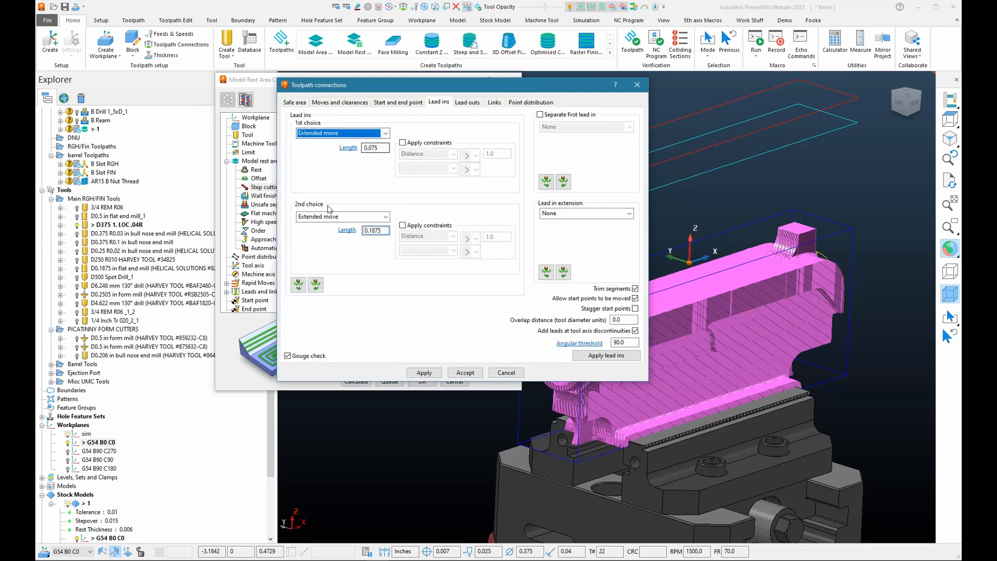
{"action": "double_click", "coordinate": [374, 230]}
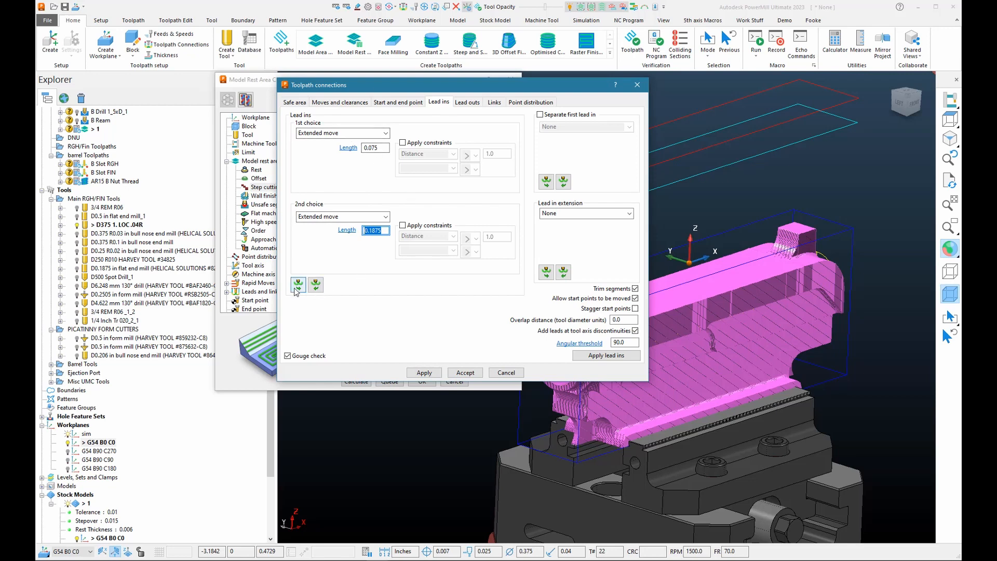
{"action": "left_click", "coordinate": [451, 373]}
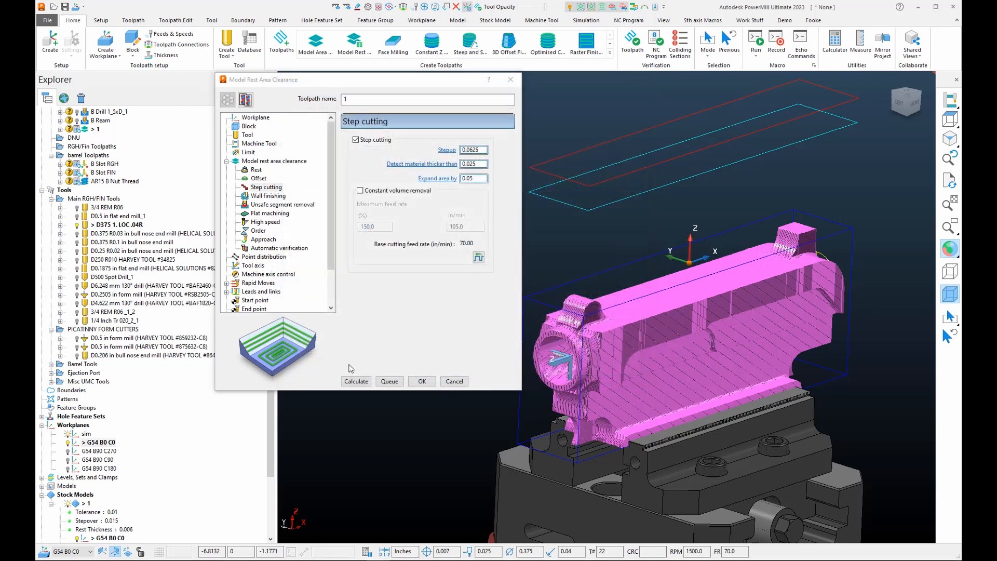
- Calculate the rest area clearance toolpath and acknowledge the messages
{"action": "left_click", "coordinate": [347, 382]}
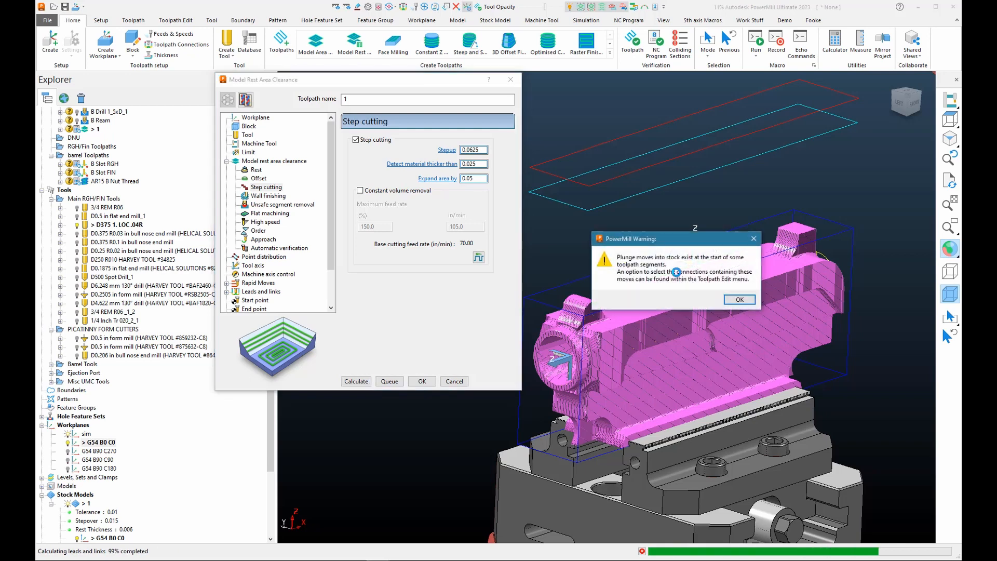
{"action": "left_click_drag", "start_coordinate": [638, 239], "coordinate": [597, 101]}
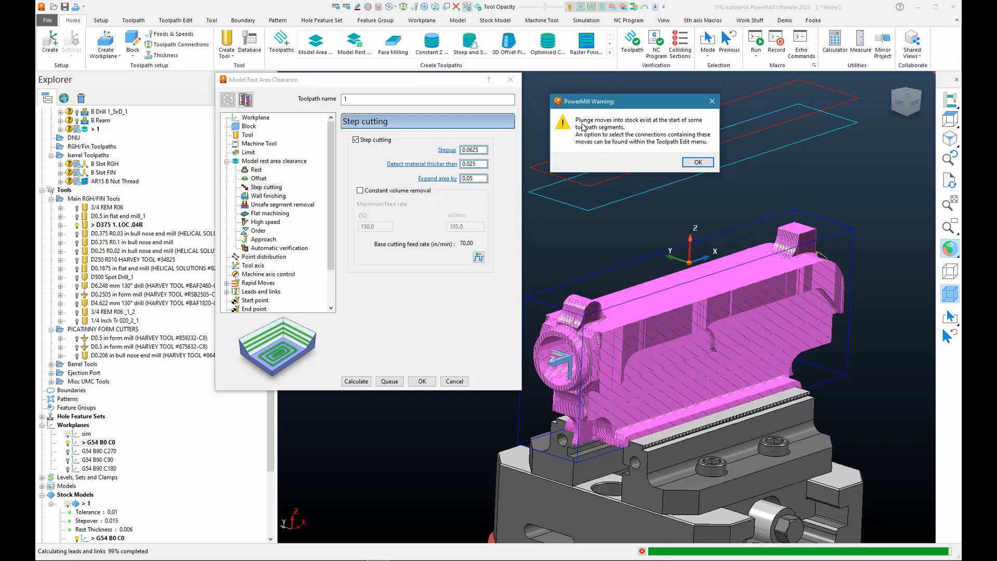
{"action": "left_click", "coordinate": [694, 163]}
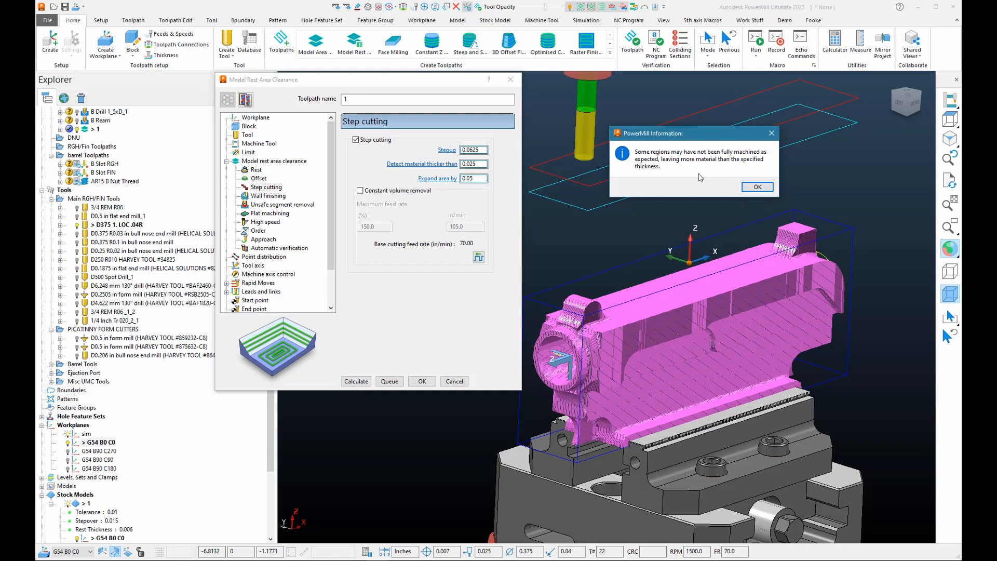
{"action": "left_click", "coordinate": [757, 187]}
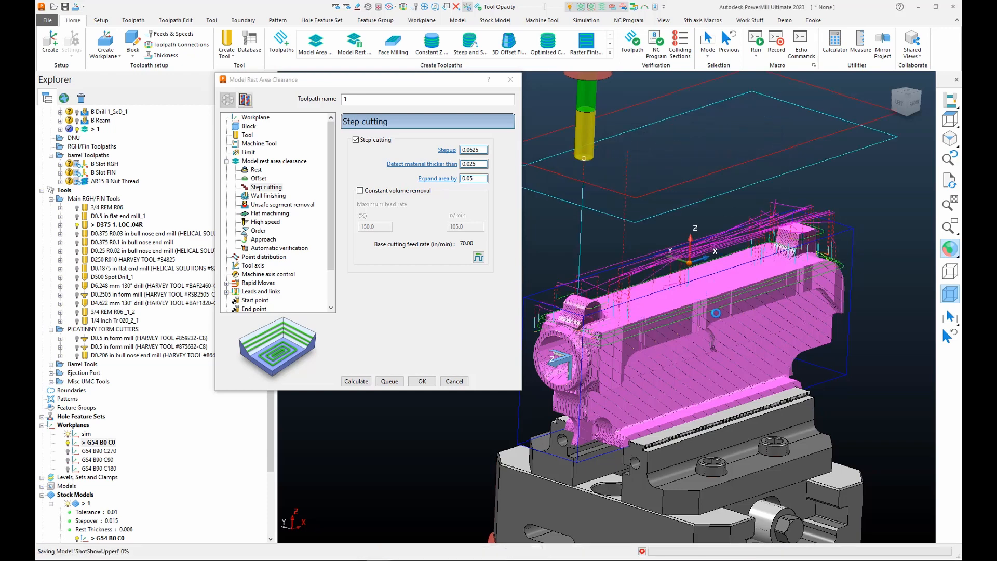
{"action": "scroll", "coordinate": [746, 302], "scroll_direction": "up", "scroll_amount": 2}
{"action": "mouse_move", "coordinate": [745, 302]}
{"action": "middle_mouse_down"}
{"action": "mouse_move", "coordinate": [724, 323]}
{"action": "mouse_move", "coordinate": [749, 266]}
{"action": "mouse_move", "coordinate": [714, 289]}
{"action": "mouse_move", "coordinate": [735, 290]}
{"action": "middle_mouse_up"}
{"action": "scroll", "coordinate": [627, 389], "scroll_direction": "up", "scroll_amount": 2}
{"action": "scroll", "coordinate": [628, 389], "scroll_direction": "up", "scroll_amount": 3}
{"action": "middle_click_drag", "start_coordinate": [637, 369], "coordinate": [566, 405]}
{"action": "scroll", "coordinate": [659, 372], "scroll_direction": "down", "scroll_amount": 5}
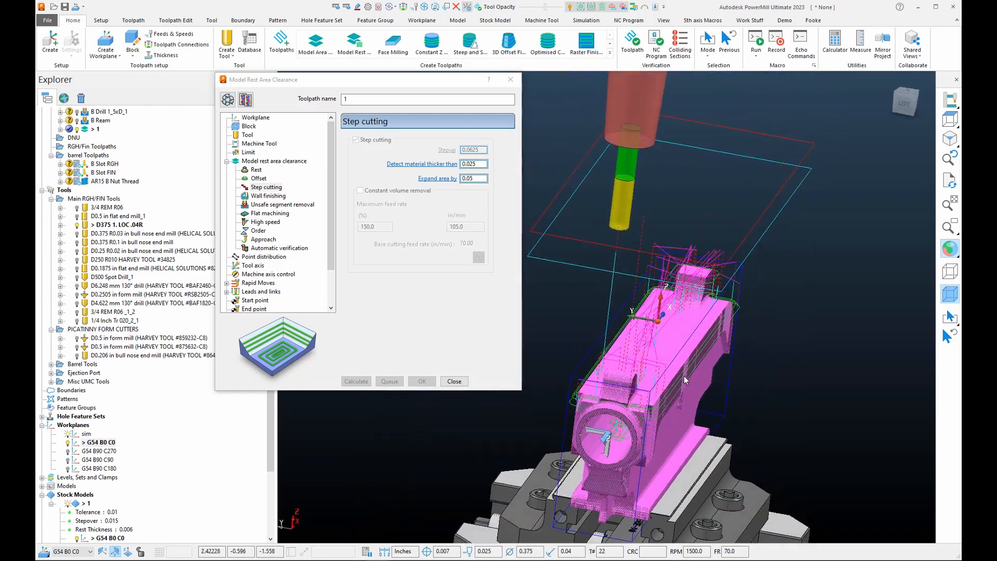
- Add the new D375 rest toolpath to stock model 1 and calculate the stock model at that state
{"action": "middle_click_drag", "start_coordinate": [656, 375], "coordinate": [693, 310]}
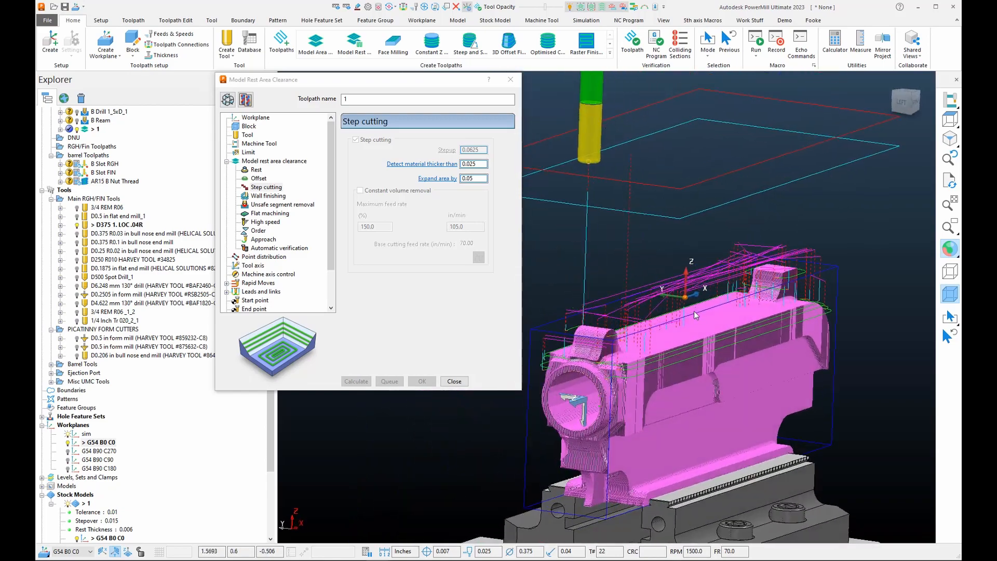
{"action": "right_click", "coordinate": [95, 129]}
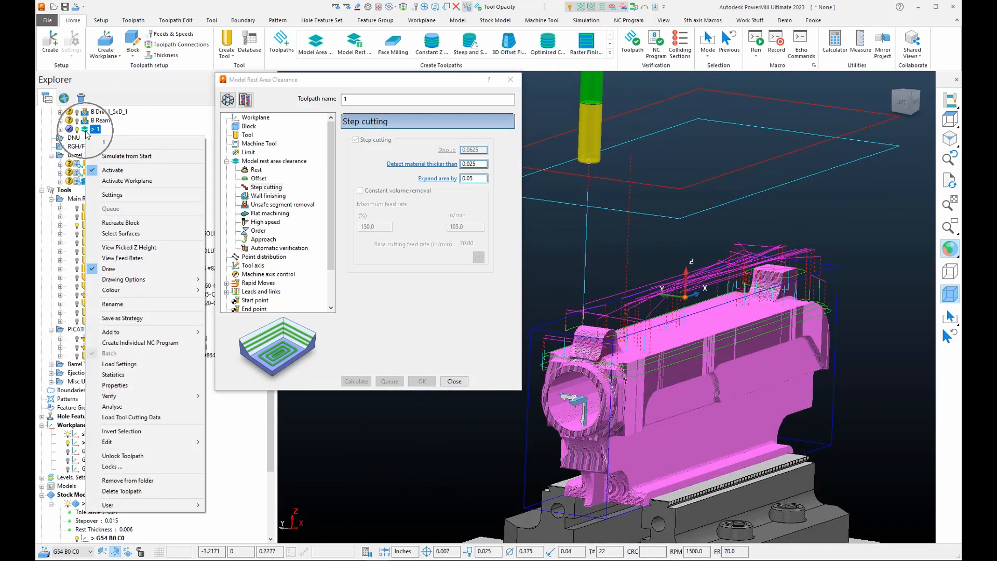
{"action": "mouse_move", "coordinate": [148, 332]}
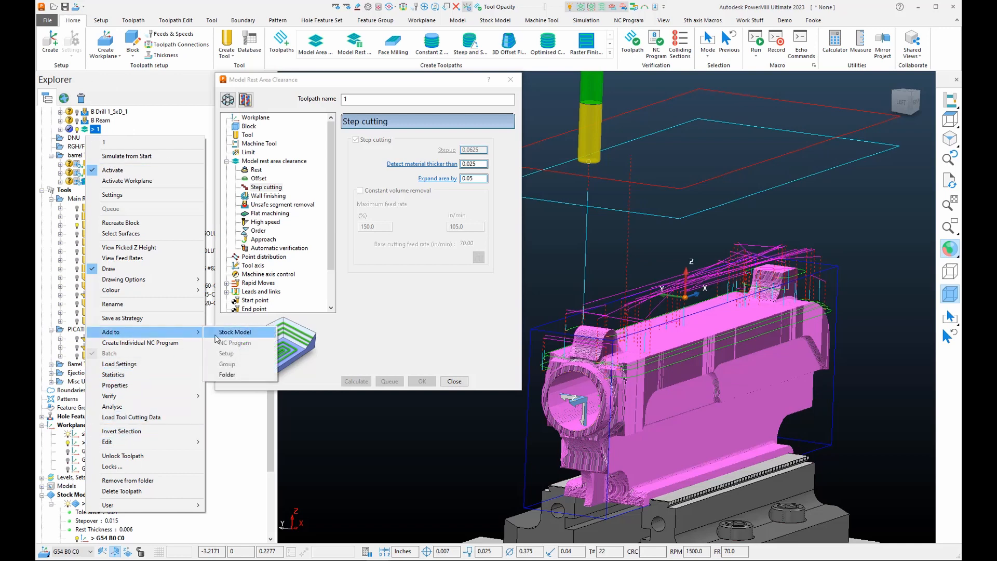
{"action": "left_click", "coordinate": [228, 336]}
{"action": "scroll", "coordinate": [159, 431], "scroll_direction": "down", "scroll_amount": 4}
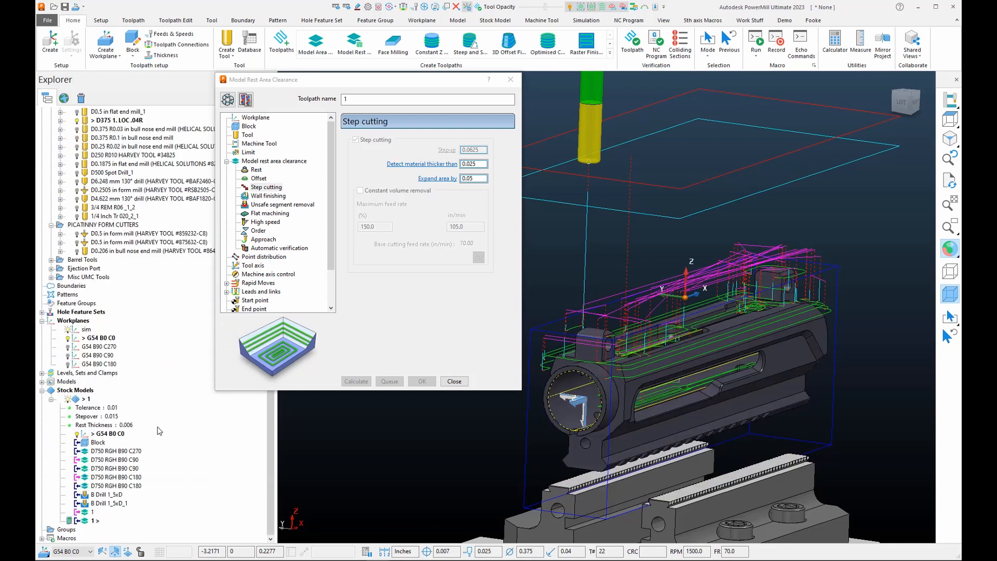
{"action": "right_click", "coordinate": [91, 520]}
{"action": "left_click", "coordinate": [106, 449]}
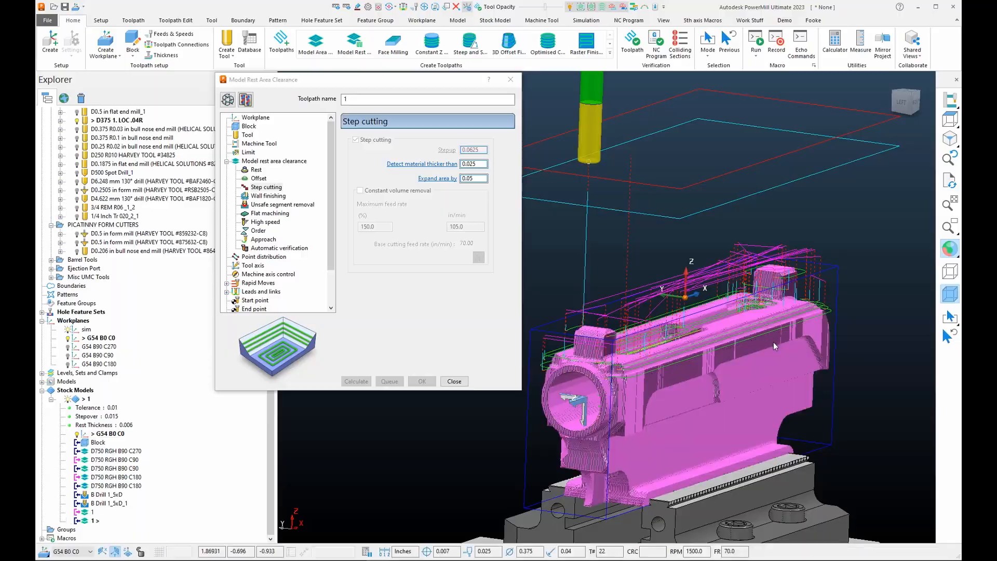
- Display stock model 1 as shaded
{"action": "middle_click_drag", "start_coordinate": [594, 288], "coordinate": [711, 397]}
{"action": "scroll", "coordinate": [648, 405], "scroll_direction": "up", "scroll_amount": 5}
{"action": "scroll", "coordinate": [748, 278], "scroll_direction": "down", "scroll_amount": 3}
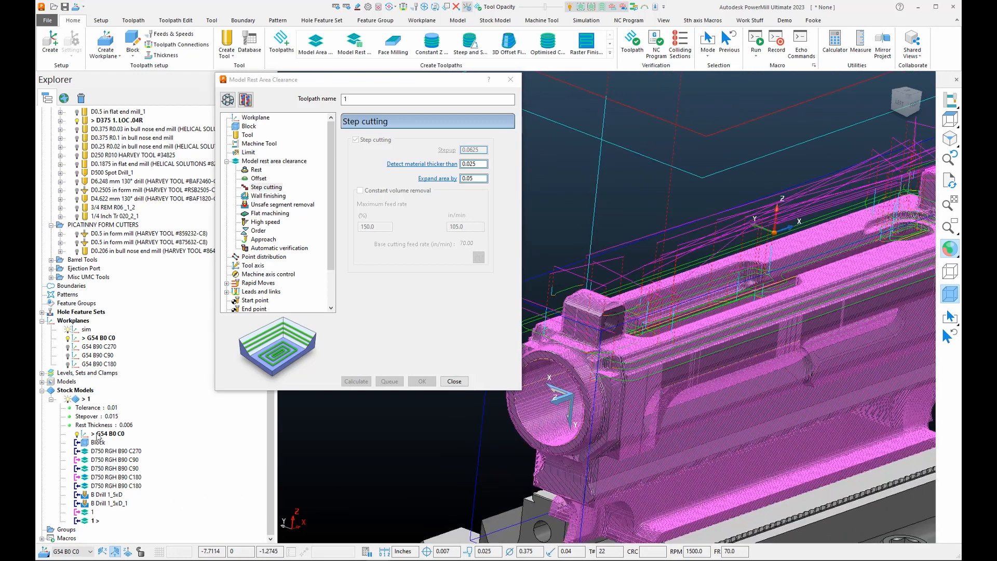
{"action": "right_click", "coordinate": [80, 402]}
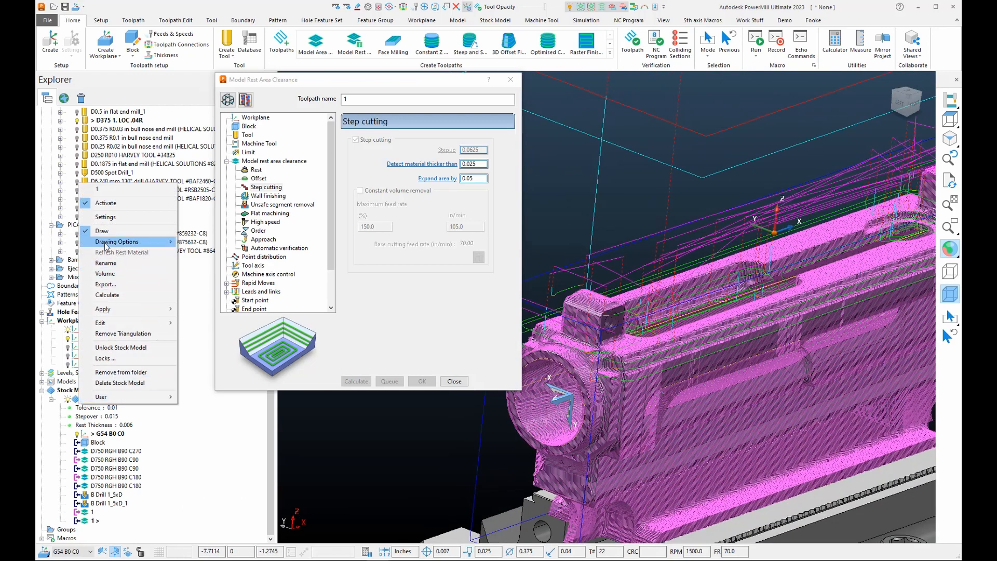
{"action": "mouse_move", "coordinate": [129, 246]}
{"action": "left_click", "coordinate": [202, 252]}
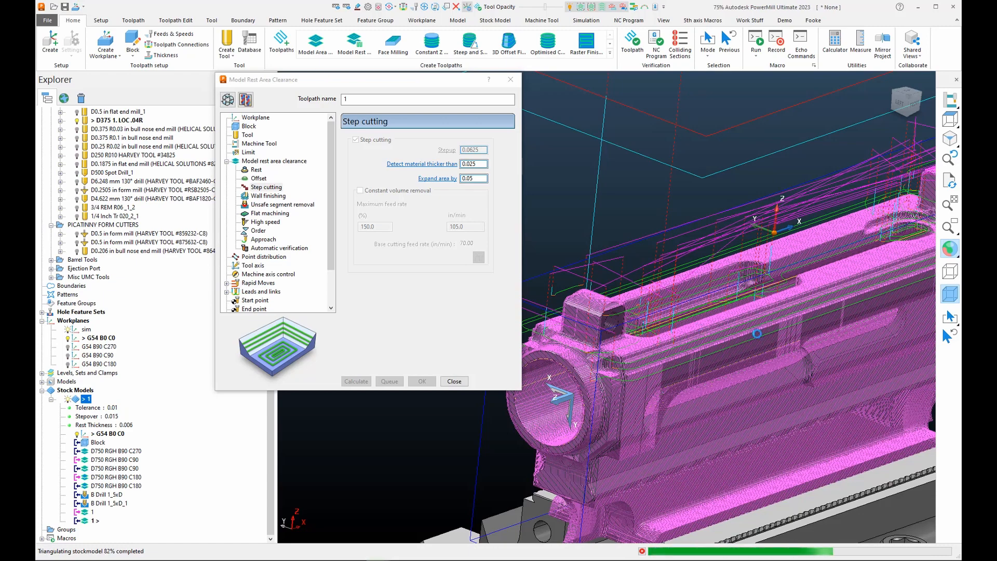
- Examine the remaining stock around the upper's bore, end lugs and top slots against the toolpath moves
{"action": "mouse_move", "coordinate": [641, 335]}
{"action": "middle_mouse_down"}
{"action": "mouse_move", "coordinate": [751, 316]}
{"action": "mouse_move", "coordinate": [647, 288]}
{"action": "mouse_move", "coordinate": [632, 349]}
{"action": "mouse_move", "coordinate": [725, 298]}
{"action": "mouse_move", "coordinate": [660, 358]}
{"action": "mouse_move", "coordinate": [556, 366]}
{"action": "mouse_move", "coordinate": [656, 353]}
{"action": "mouse_move", "coordinate": [665, 296]}
{"action": "mouse_move", "coordinate": [604, 288]}
{"action": "mouse_move", "coordinate": [723, 324]}
{"action": "middle_mouse_up"}
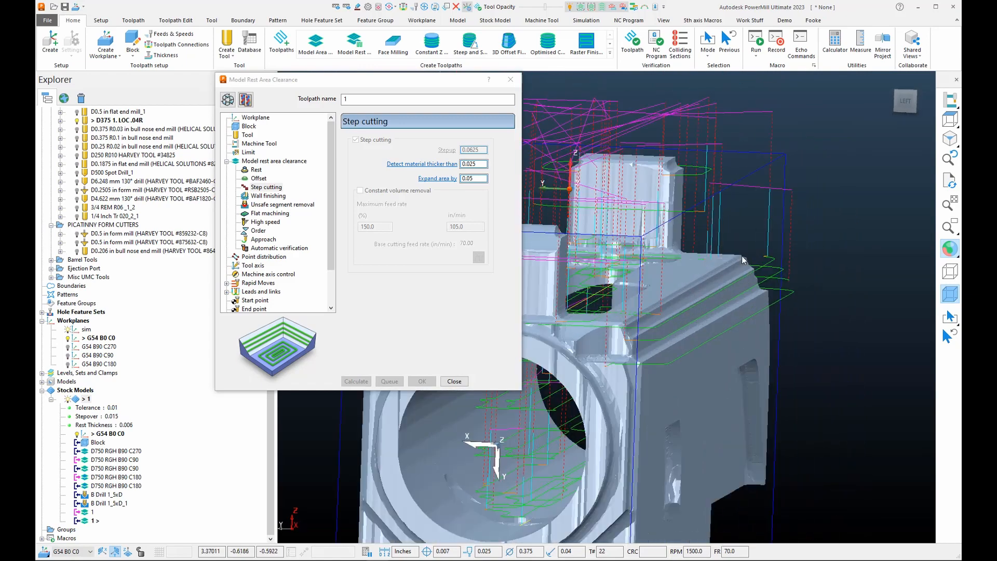
{"action": "scroll", "coordinate": [582, 249], "scroll_direction": "down", "scroll_amount": 4}
{"action": "scroll", "coordinate": [584, 244], "scroll_direction": "up", "scroll_amount": 5}
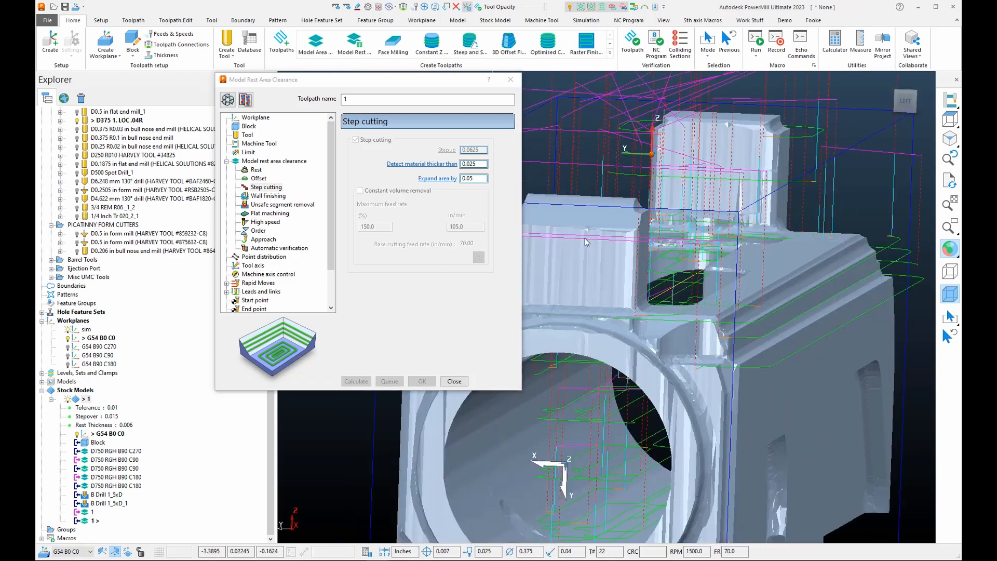
{"action": "mouse_move", "coordinate": [585, 238]}
{"action": "middle_mouse_down"}
{"action": "mouse_move", "coordinate": [658, 248]}
{"action": "mouse_move", "coordinate": [590, 254]}
{"action": "middle_mouse_up"}
{"action": "scroll", "coordinate": [688, 327], "scroll_direction": "down", "scroll_amount": 5}
{"action": "middle_click_drag", "start_coordinate": [688, 312], "coordinate": [630, 197]}
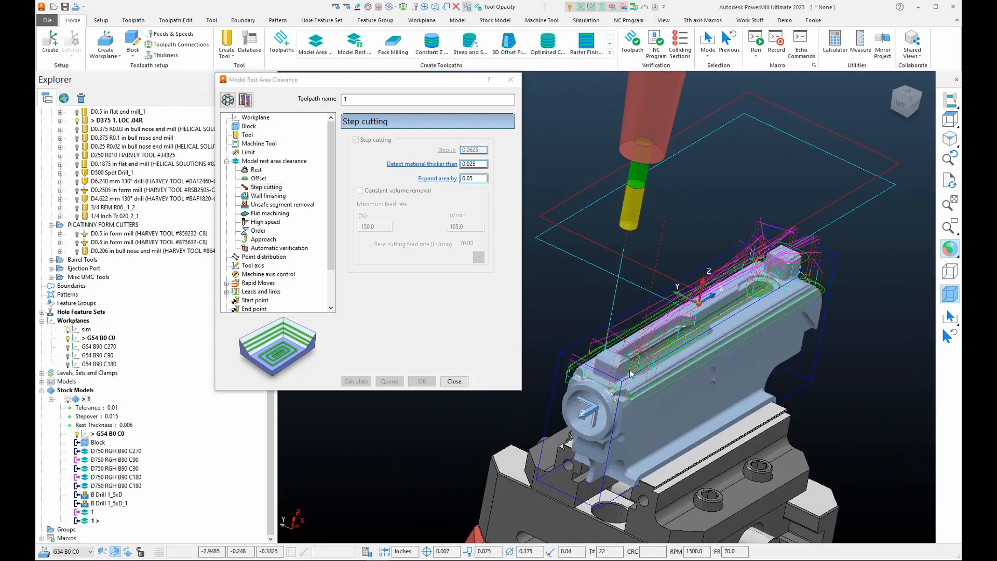
{"action": "scroll", "coordinate": [731, 249], "scroll_direction": "up", "scroll_amount": 6}
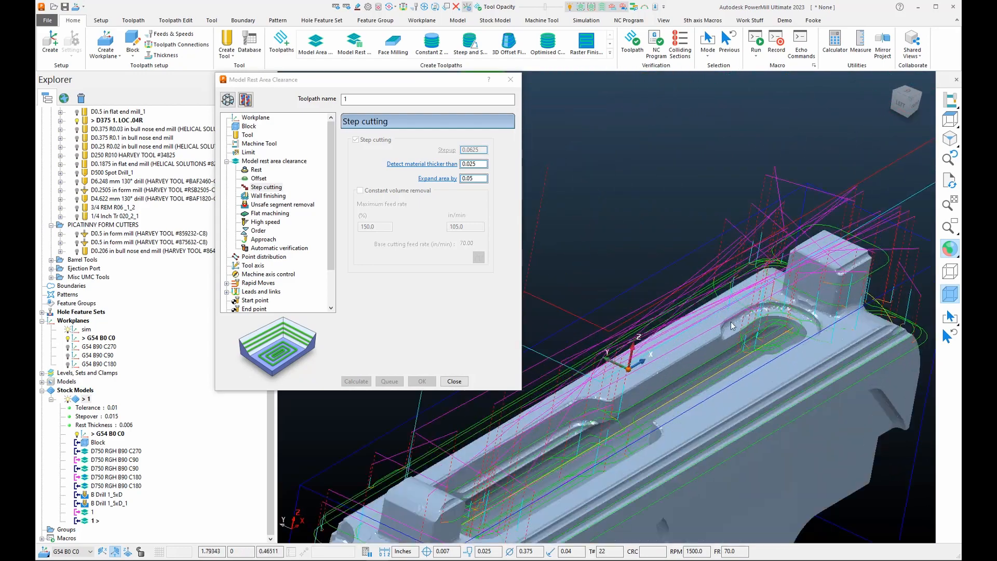
{"action": "scroll", "coordinate": [793, 318], "scroll_direction": "down", "scroll_amount": 8}
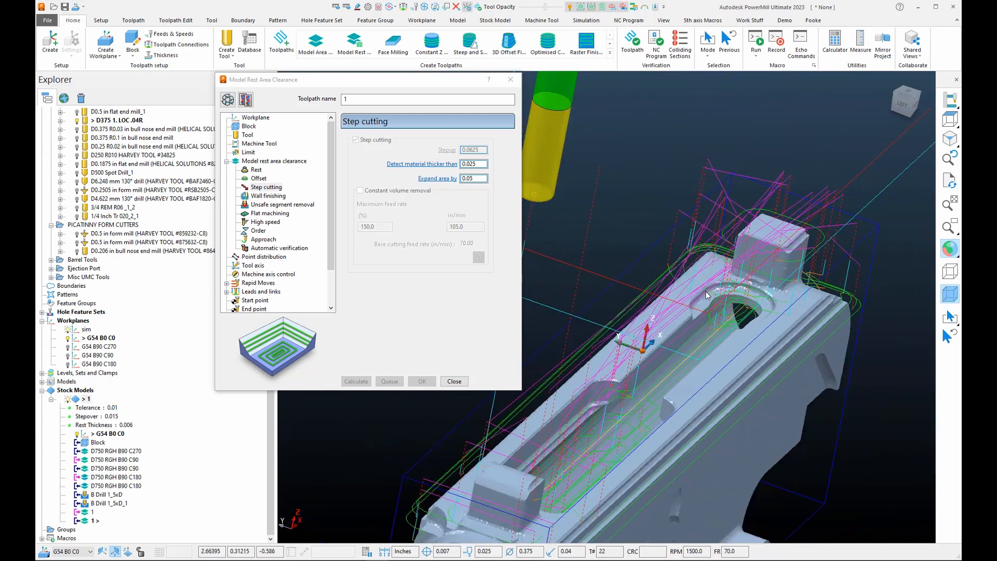
{"action": "middle_click_drag", "start_coordinate": [808, 355], "coordinate": [771, 271]}
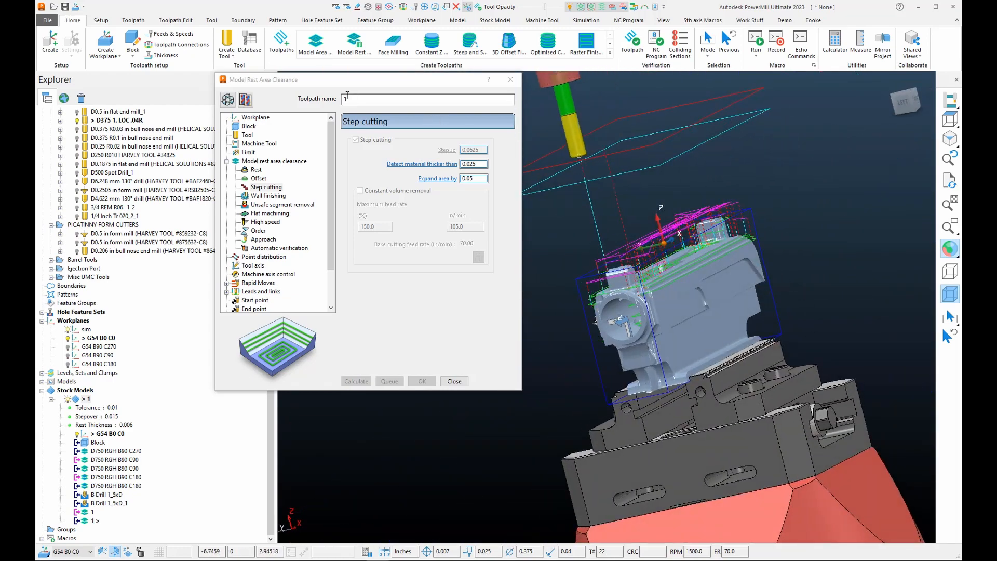
- Rename the rest toolpath as D3750 rest B0 C0
{"action": "left_click", "coordinate": [403, 98]}
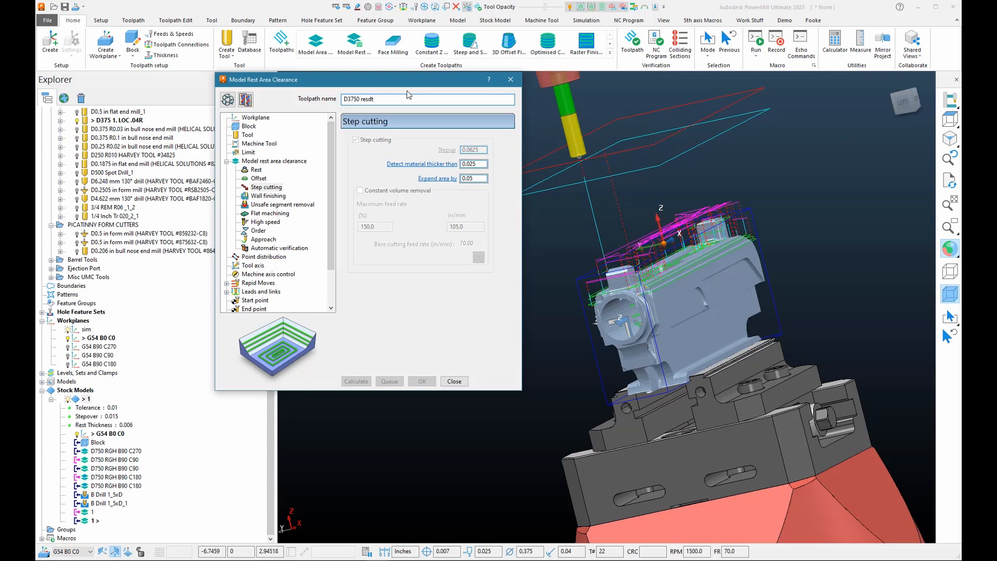
{"action": "key", "text": "BackSpace"}
{"action": "key", "text": "BackSpace"}
{"action": "type", "text": "t B"}
{"action": "key", "text": "Return"}
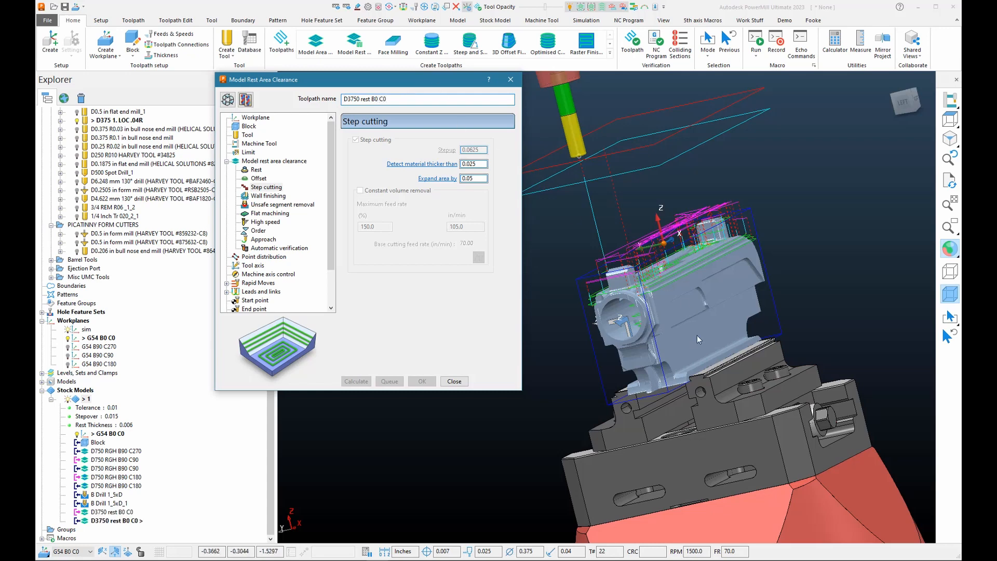
- Create a new toolpath based on D3750 rest B0 C0 and set its workplane to G54 B90 C270
{"action": "scroll", "coordinate": [697, 335], "scroll_direction": "up", "scroll_amount": 3}
{"action": "scroll", "coordinate": [696, 299], "scroll_direction": "down", "scroll_amount": 3}
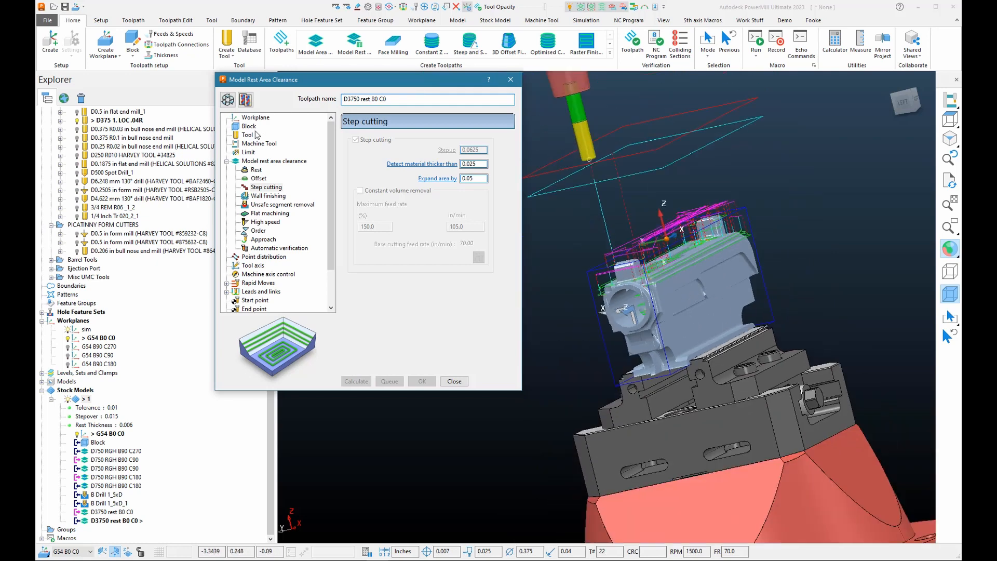
{"action": "left_click", "coordinate": [245, 100]}
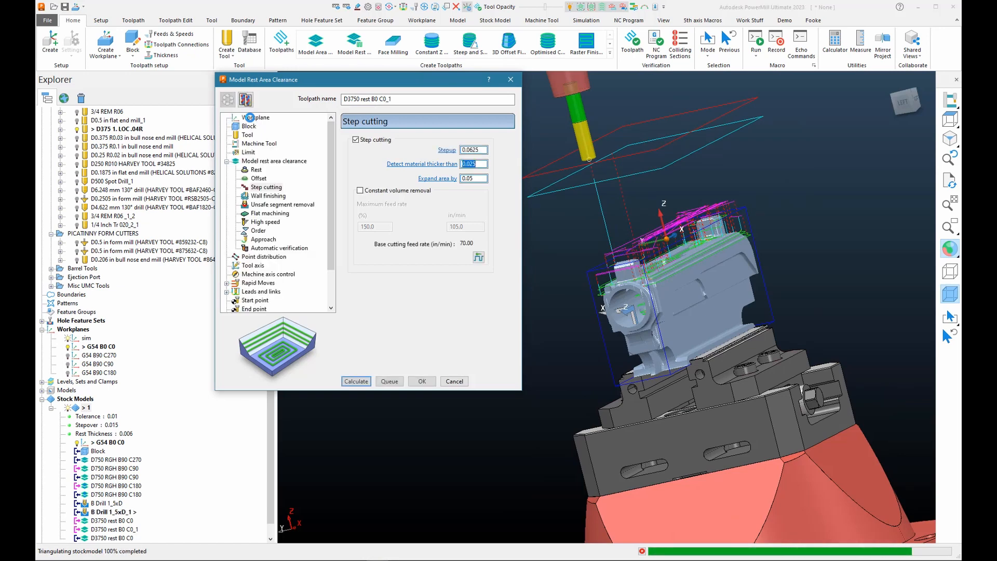
{"action": "left_click", "coordinate": [252, 118]}
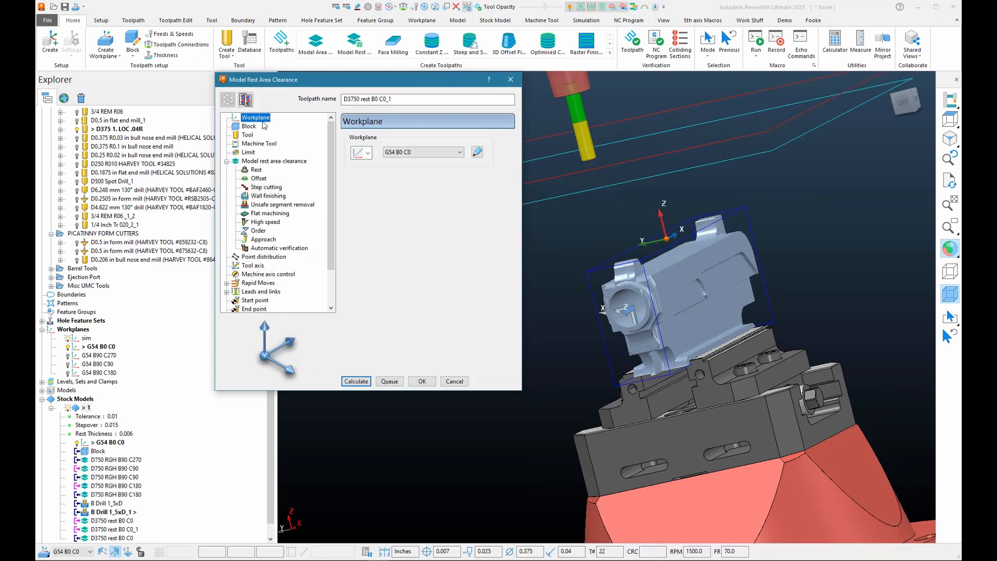
{"action": "left_click", "coordinate": [416, 154]}
{"action": "left_click", "coordinate": [417, 188]}
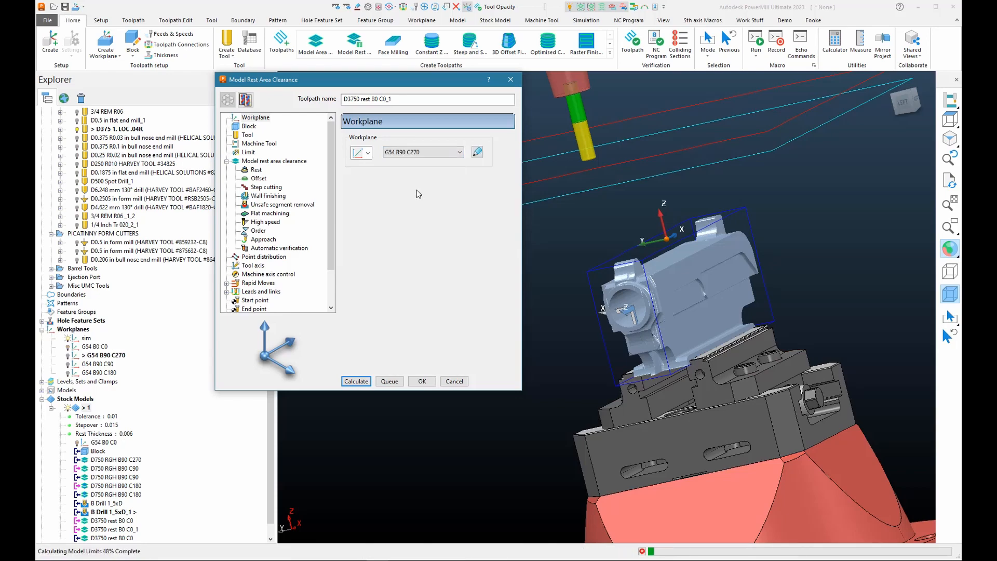
{"action": "middle_click_drag", "start_coordinate": [741, 129], "coordinate": [606, 258]}
{"action": "scroll", "coordinate": [619, 279], "scroll_direction": "up", "scroll_amount": 3}
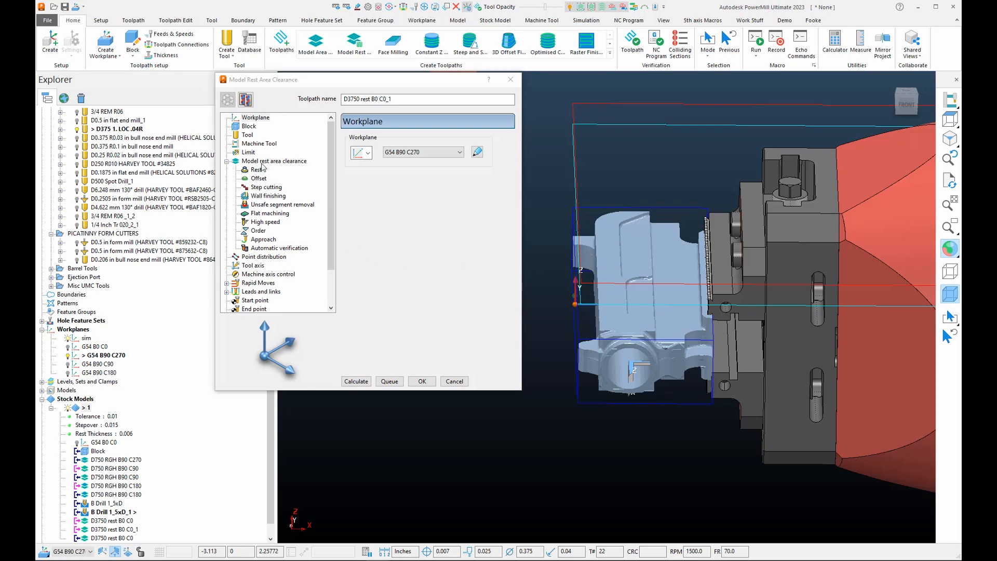
- Set the rest machining's stock model state to D3750 rest B0 C0, then calculate the toolpath and acknowledge the message
{"action": "left_click", "coordinate": [255, 170]}
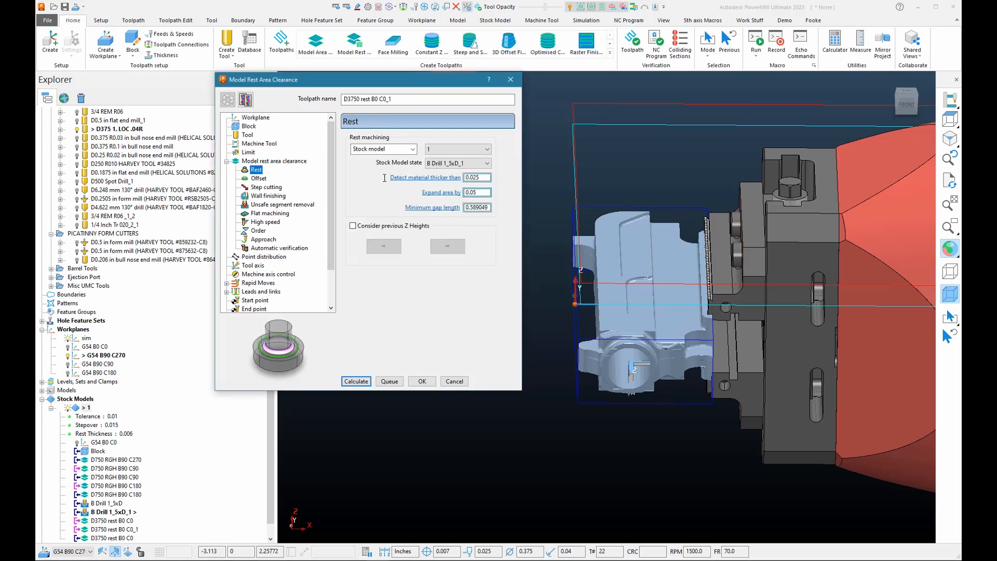
{"action": "left_click", "coordinate": [457, 163]}
{"action": "left_click", "coordinate": [431, 228]}
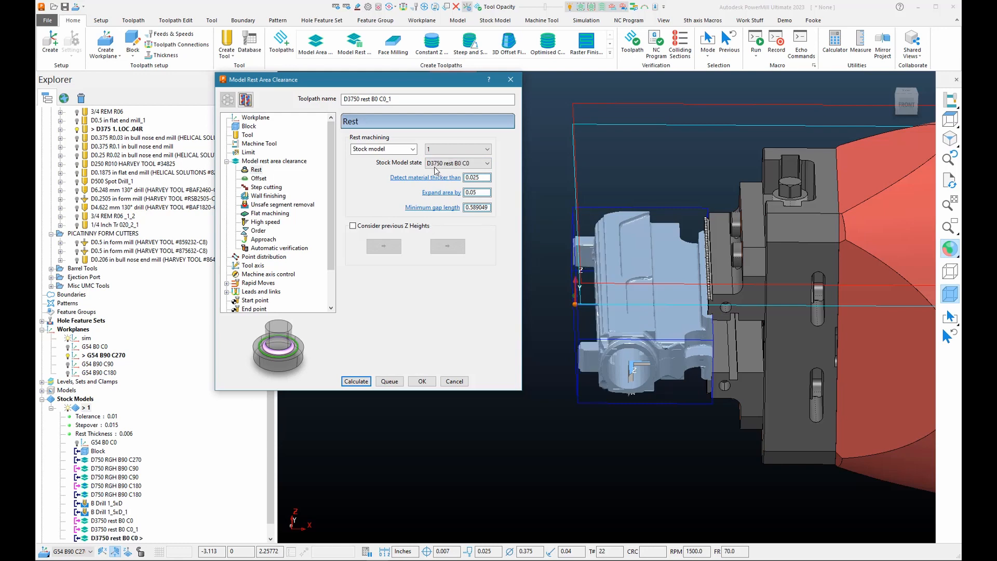
{"action": "left_click", "coordinate": [356, 381]}
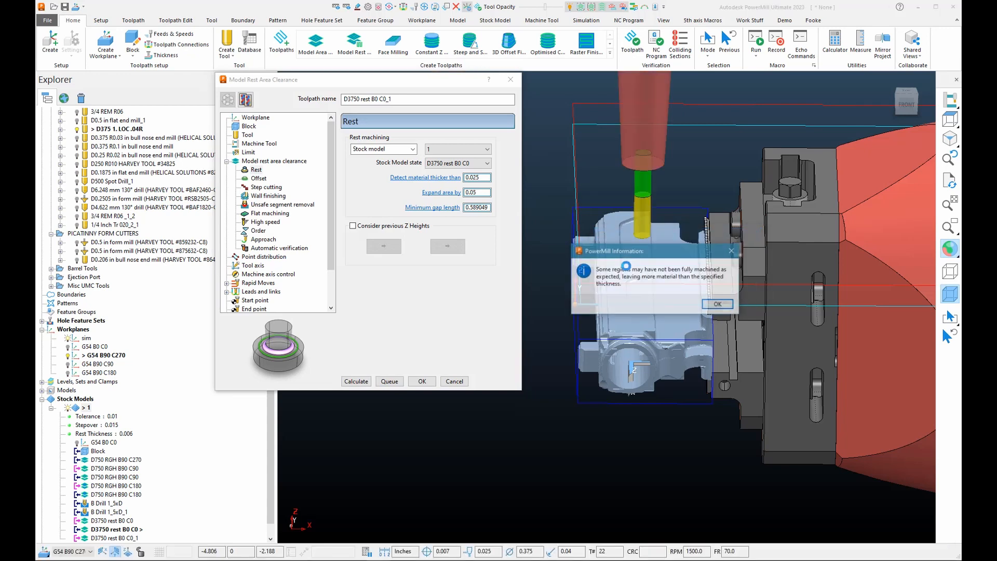
{"action": "left_click", "coordinate": [717, 304]}
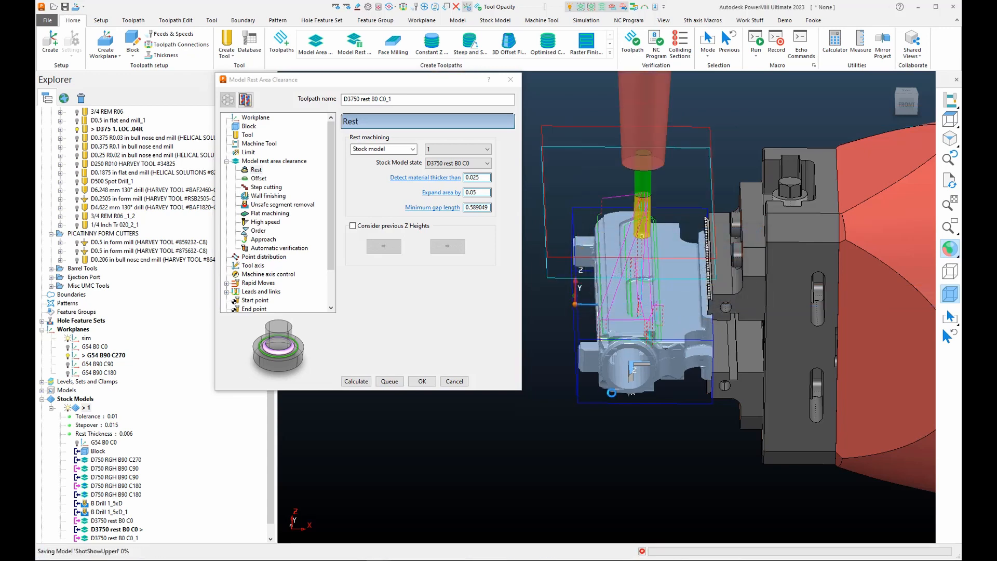
- Examine the G54 B90 C270 toolpath's moves on the side of the upper and close its settings
{"action": "middle_click_drag", "start_coordinate": [587, 320], "coordinate": [619, 298]}
{"action": "scroll", "coordinate": [653, 386], "scroll_direction": "up", "scroll_amount": 2}
{"action": "scroll", "coordinate": [591, 348], "scroll_direction": "up", "scroll_amount": 5}
{"action": "scroll", "coordinate": [618, 298], "scroll_direction": "up", "scroll_amount": 3}
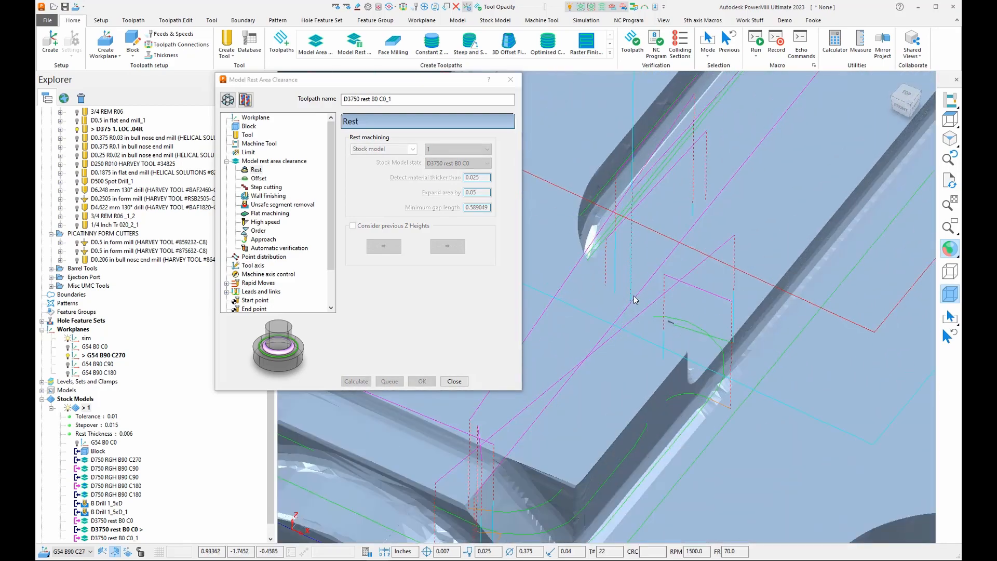
{"action": "middle_click", "coordinate": [632, 295]}
{"action": "scroll", "coordinate": [644, 306], "scroll_direction": "down", "scroll_amount": 3}
{"action": "scroll", "coordinate": [644, 306], "scroll_direction": "down", "scroll_amount": 5}
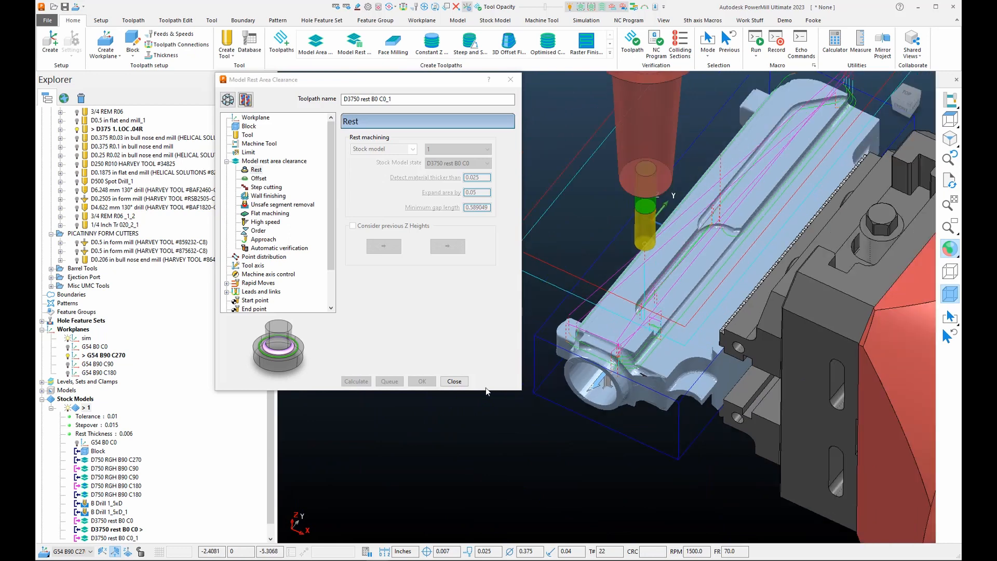
{"action": "left_click", "coordinate": [454, 381]}
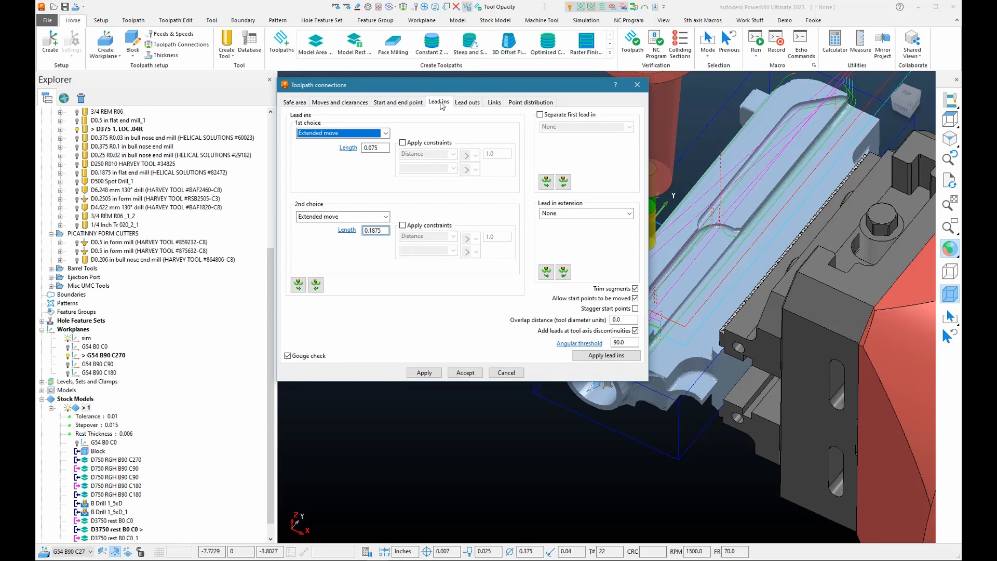
- Set the first-choice lead-in to Ramp, following a circle with a max zig angle of 4.0 and a ramp height of 0.1
{"action": "left_click", "coordinate": [386, 133]}
{"action": "left_click", "coordinate": [326, 217]}
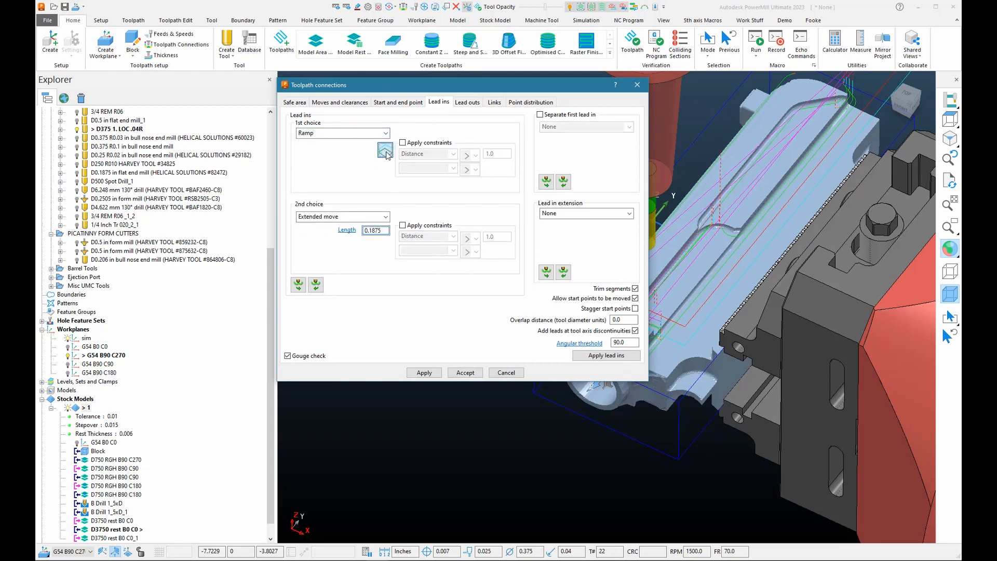
{"action": "left_click", "coordinate": [385, 151]}
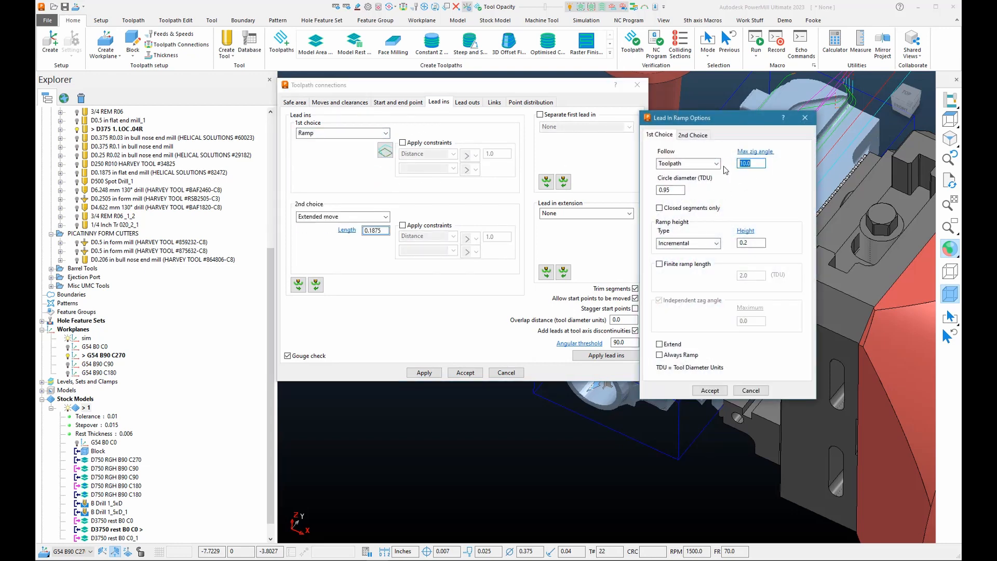
{"action": "type", "text": "4.0"}
{"action": "left_click", "coordinate": [675, 163]}
{"action": "left_click", "coordinate": [670, 177]}
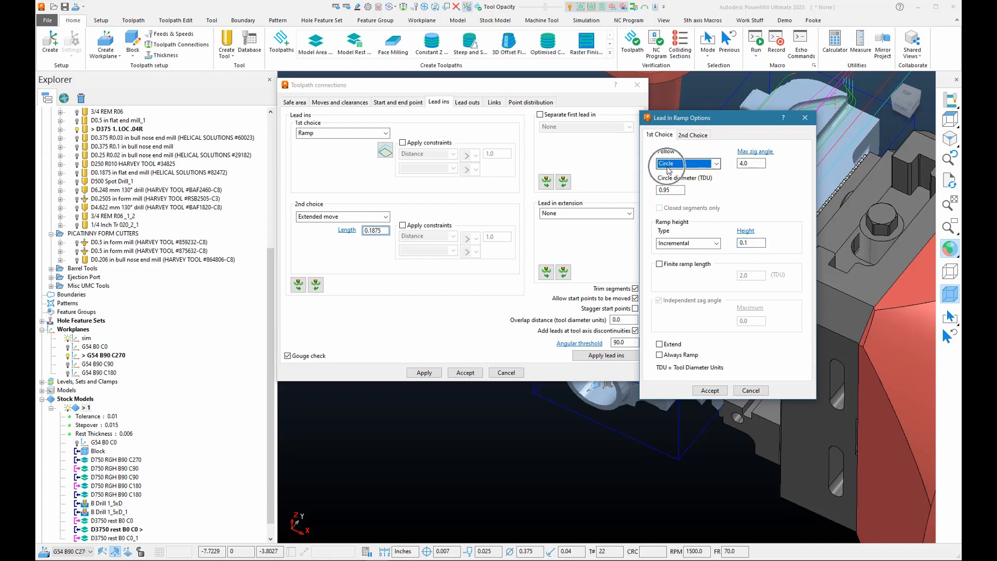
{"action": "key", "text": "Tab"}
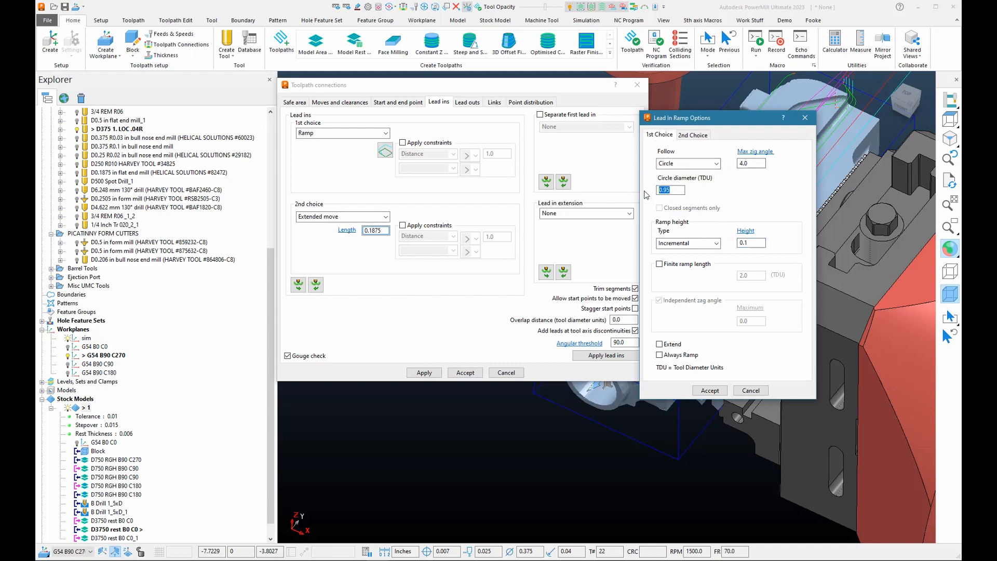
{"action": "left_click", "coordinate": [709, 390]}
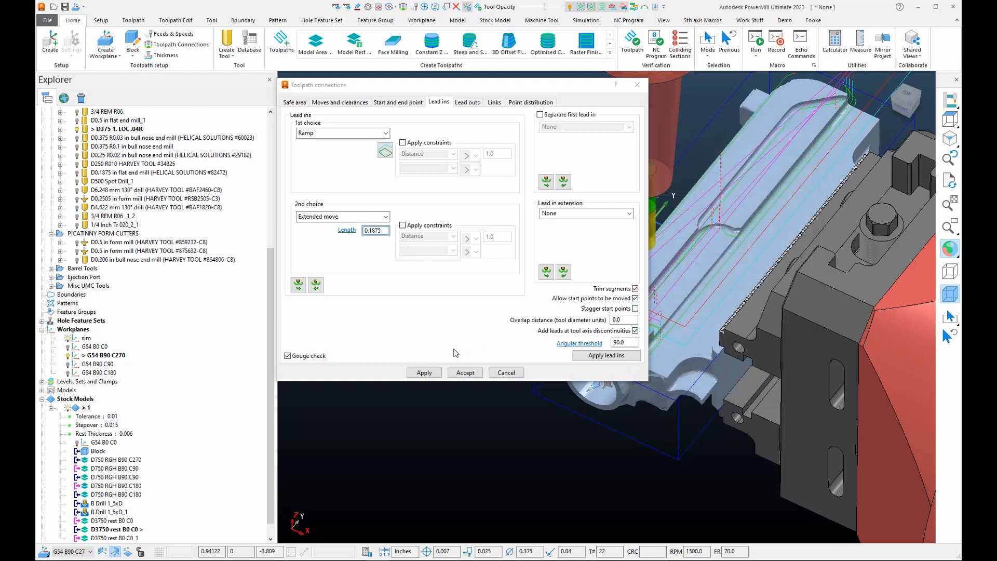
- Apply the ramp lead-in to the G54 B90 C270 toolpath and examine its entry moves near the bore end
{"action": "left_click", "coordinate": [424, 373]}
{"action": "scroll", "coordinate": [759, 307], "scroll_direction": "down", "scroll_amount": 5}
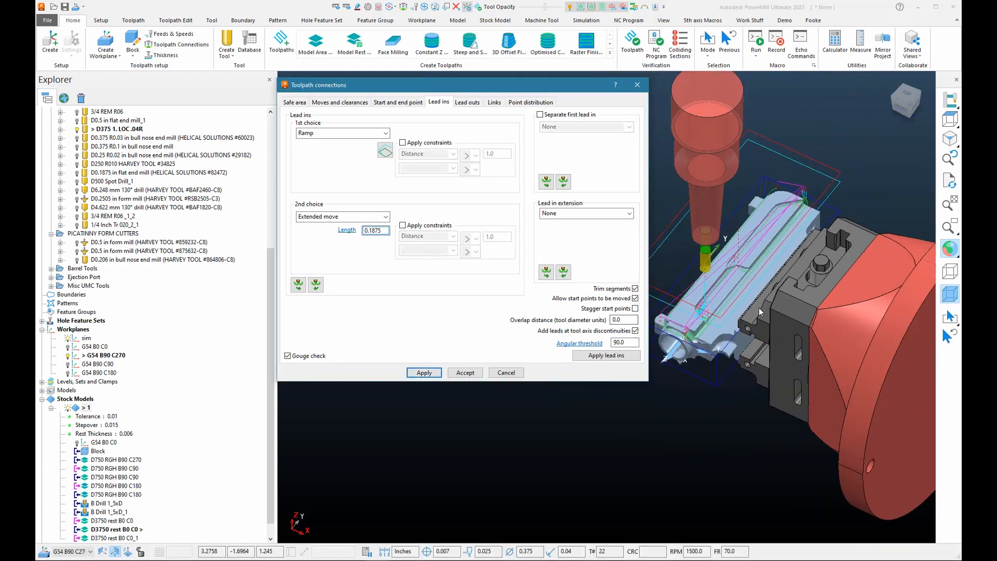
{"action": "scroll", "coordinate": [765, 264], "scroll_direction": "up", "scroll_amount": 10}
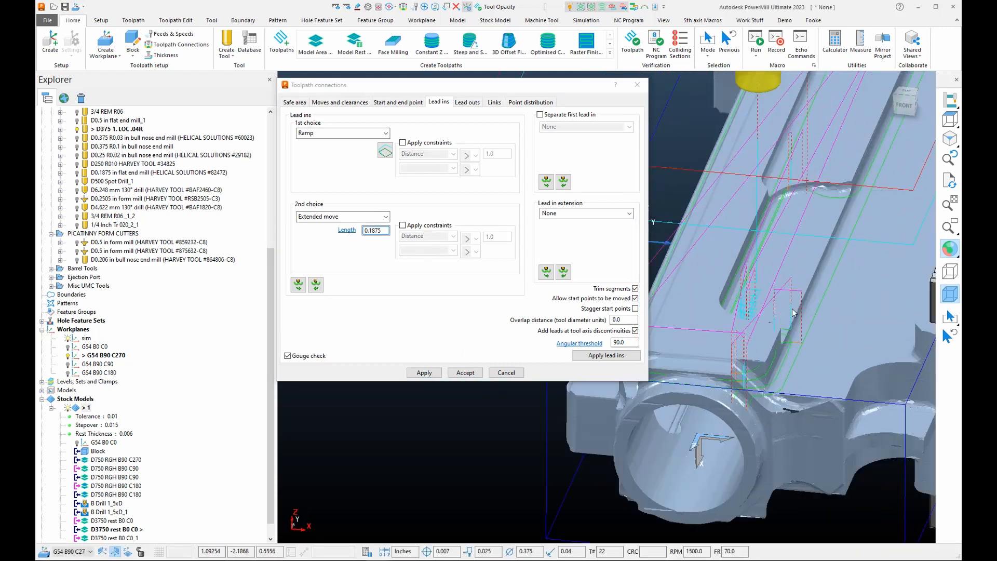
- Check the ramp entry moves near the slot end, and add the D3750 rest B0 C0_1 toolpath to the stock model
{"action": "scroll", "coordinate": [738, 282], "scroll_direction": "up", "scroll_amount": 4}
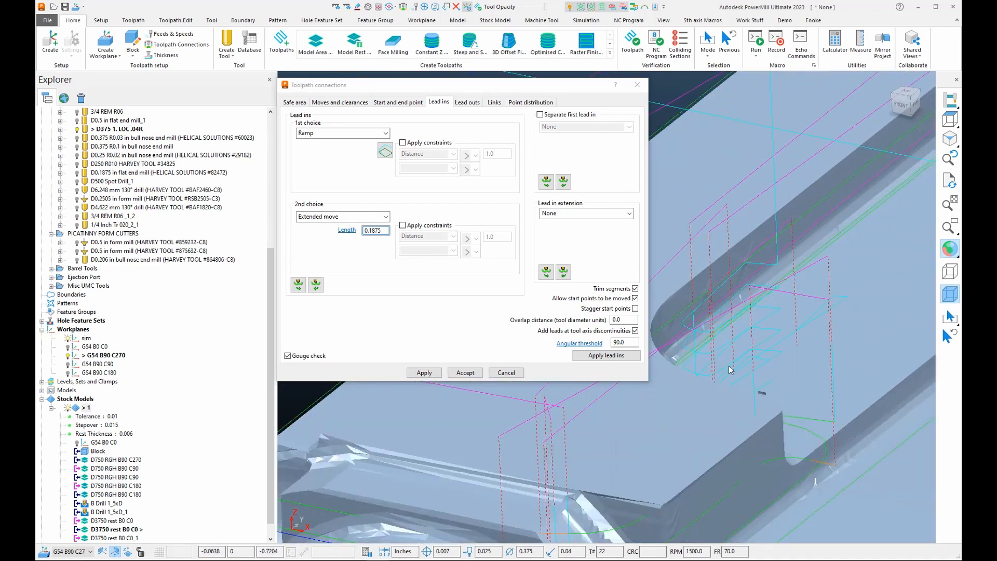
{"action": "scroll", "coordinate": [738, 367], "scroll_direction": "down", "scroll_amount": 3}
{"action": "scroll", "coordinate": [103, 437], "scroll_direction": "up", "scroll_amount": 8}
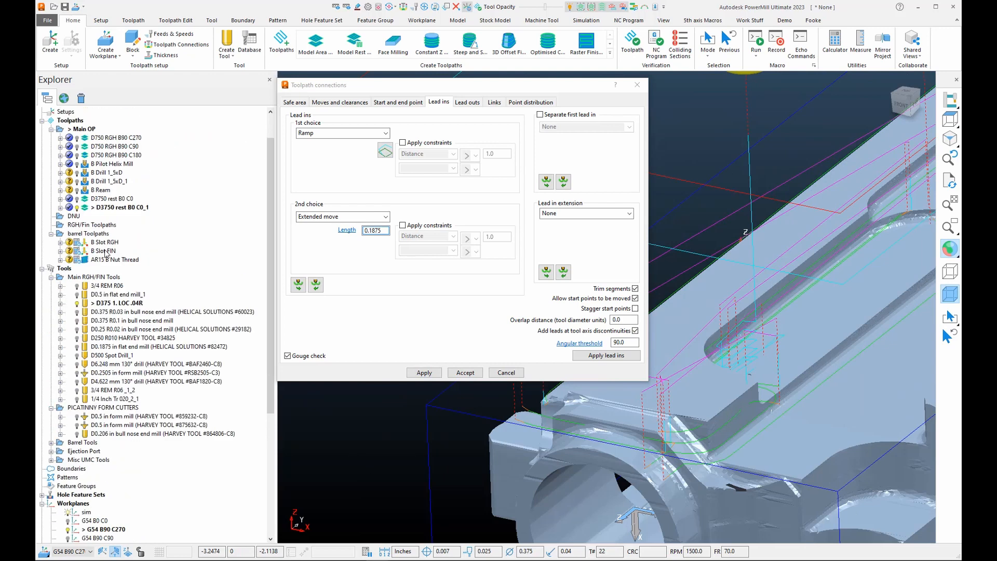
{"action": "right_click", "coordinate": [127, 242]}
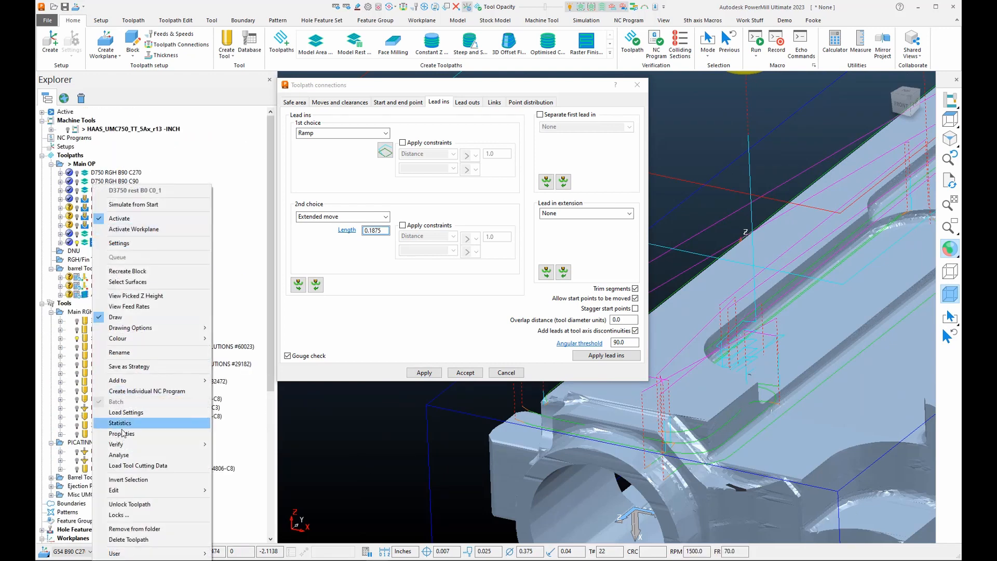
{"action": "mouse_move", "coordinate": [150, 380]}
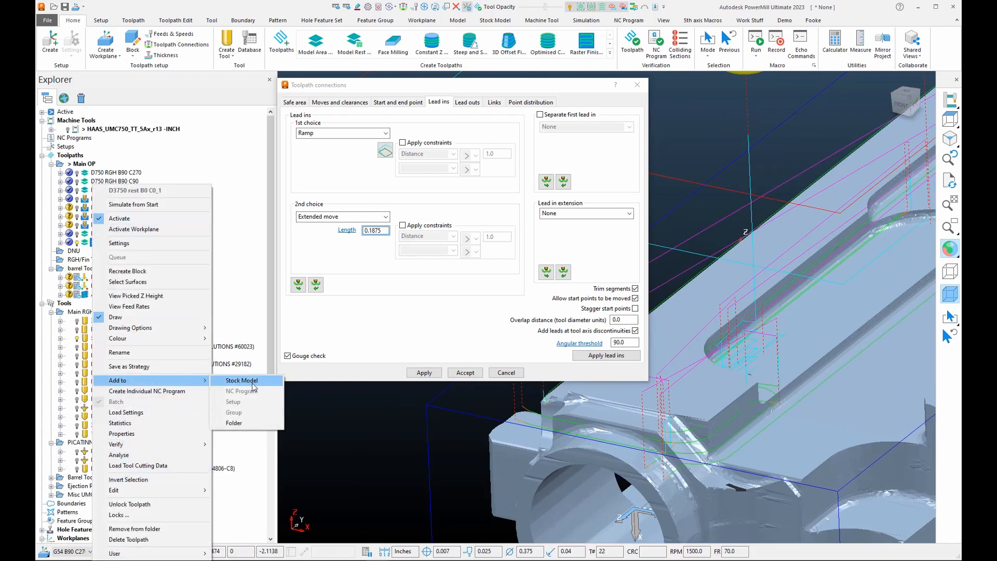
{"action": "left_click", "coordinate": [241, 380]}
- Calculate the stock model's last D3750 rest B0 C0_1 state and inspect the remaining stock around the side slot
{"action": "scroll", "coordinate": [98, 519], "scroll_direction": "down", "scroll_amount": 9}
{"action": "right_click", "coordinate": [99, 523]}
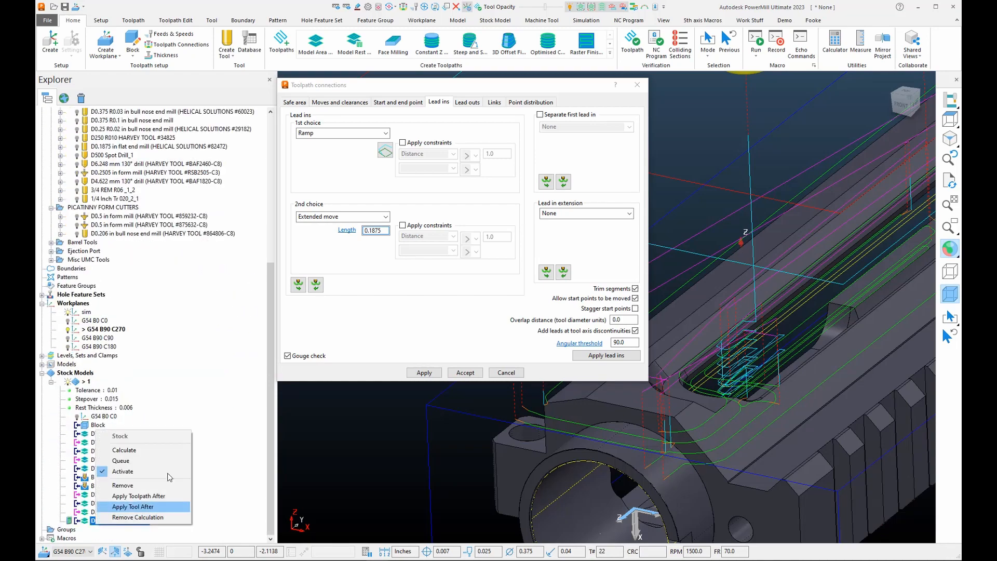
{"action": "left_click", "coordinate": [163, 450]}
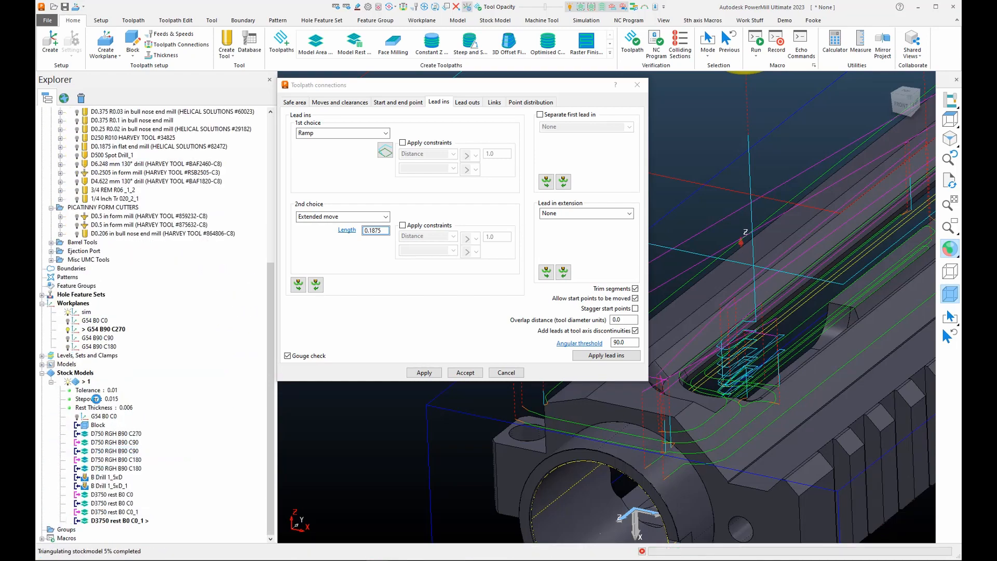
{"action": "mouse_move", "coordinate": [781, 363]}
{"action": "middle_mouse_down"}
{"action": "mouse_move", "coordinate": [812, 340]}
{"action": "mouse_move", "coordinate": [725, 372]}
{"action": "mouse_move", "coordinate": [790, 336]}
{"action": "mouse_move", "coordinate": [734, 398]}
{"action": "mouse_move", "coordinate": [798, 349]}
{"action": "mouse_move", "coordinate": [680, 447]}
{"action": "mouse_move", "coordinate": [649, 406]}
{"action": "mouse_move", "coordinate": [676, 404]}
{"action": "mouse_move", "coordinate": [664, 419]}
{"action": "mouse_move", "coordinate": [780, 357]}
{"action": "mouse_move", "coordinate": [710, 378]}
{"action": "middle_mouse_up"}
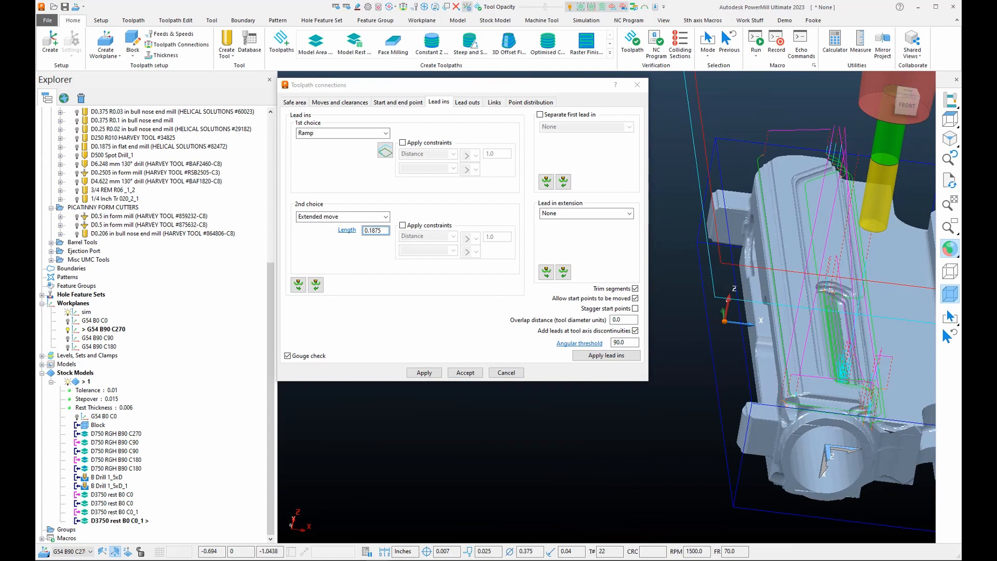
- Select the D3750 rest B0 C0 toolpath in the Main OP folder
{"action": "scroll", "coordinate": [93, 210], "scroll_direction": "up", "scroll_amount": 9}
{"action": "left_click", "coordinate": [86, 236]}
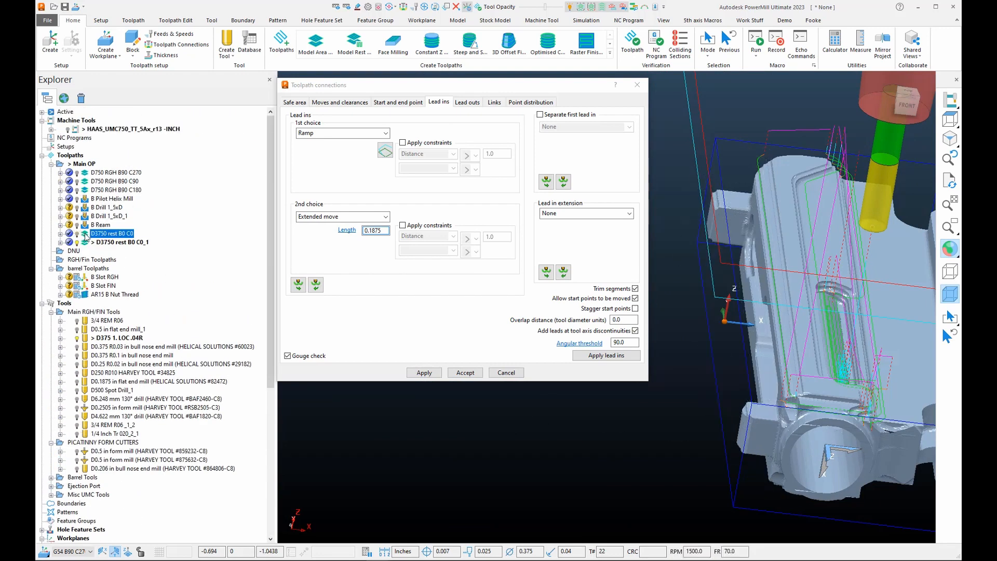
- Activate the D3750 rest B0 C0 toolpath, load the settings of D3750 rest B0 C0_1, and apply and accept the ramp lead-in connections
{"action": "double_click", "coordinate": [86, 235]}
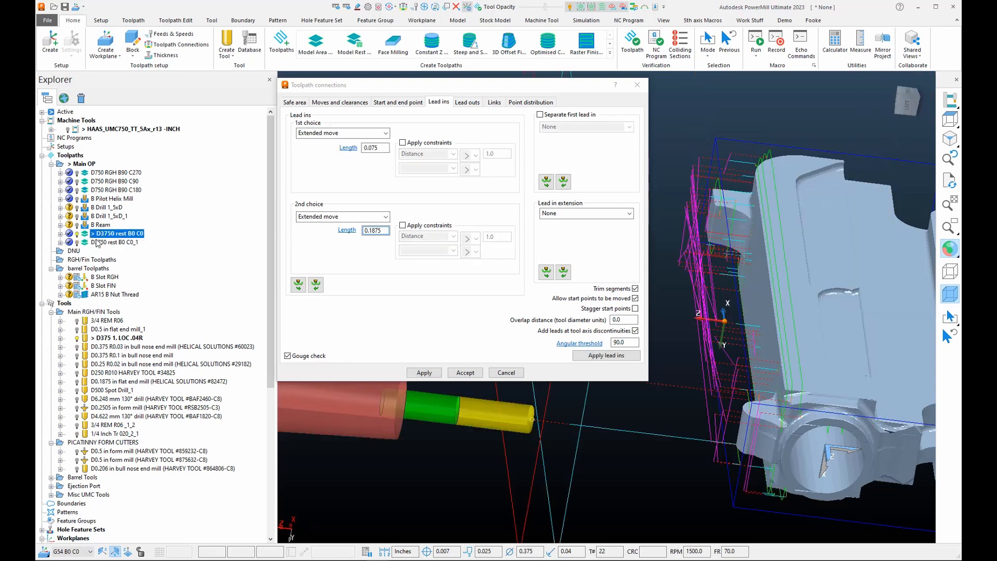
{"action": "right_click", "coordinate": [84, 244]}
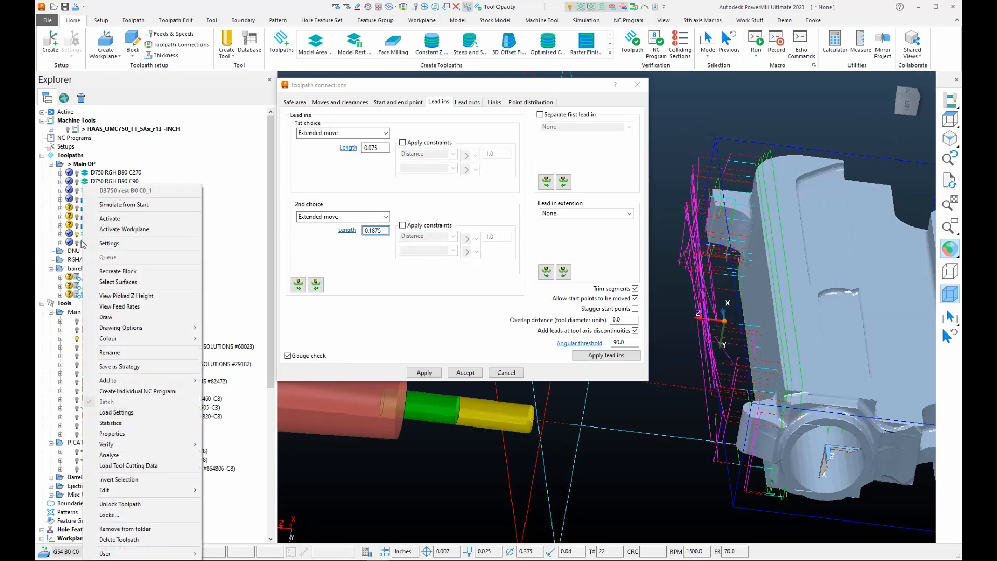
{"action": "left_click", "coordinate": [132, 413]}
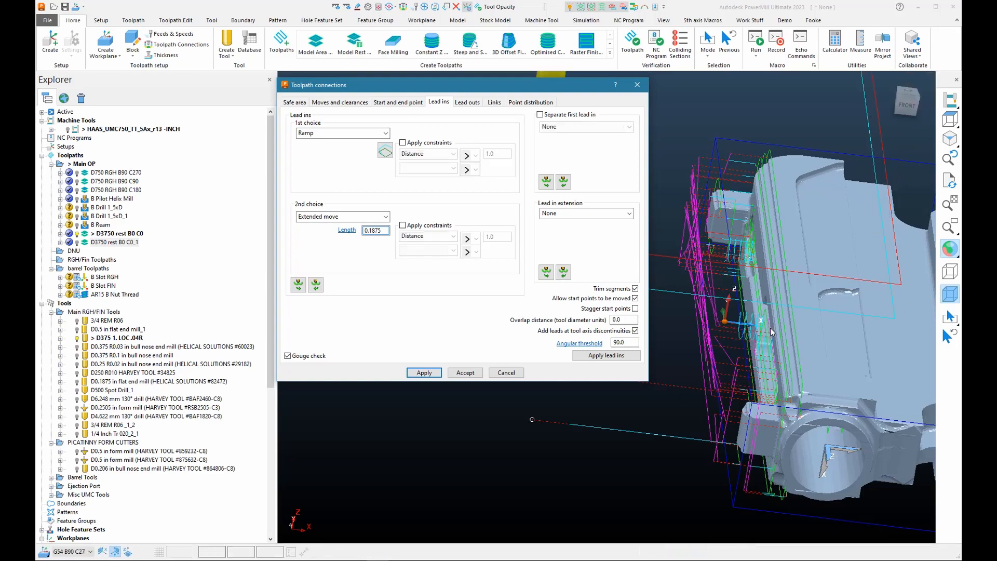
{"action": "scroll", "coordinate": [721, 233], "scroll_direction": "up", "scroll_amount": 3}
{"action": "middle_click_drag", "start_coordinate": [721, 234], "coordinate": [865, 110]}
{"action": "scroll", "coordinate": [804, 151], "scroll_direction": "up", "scroll_amount": 3}
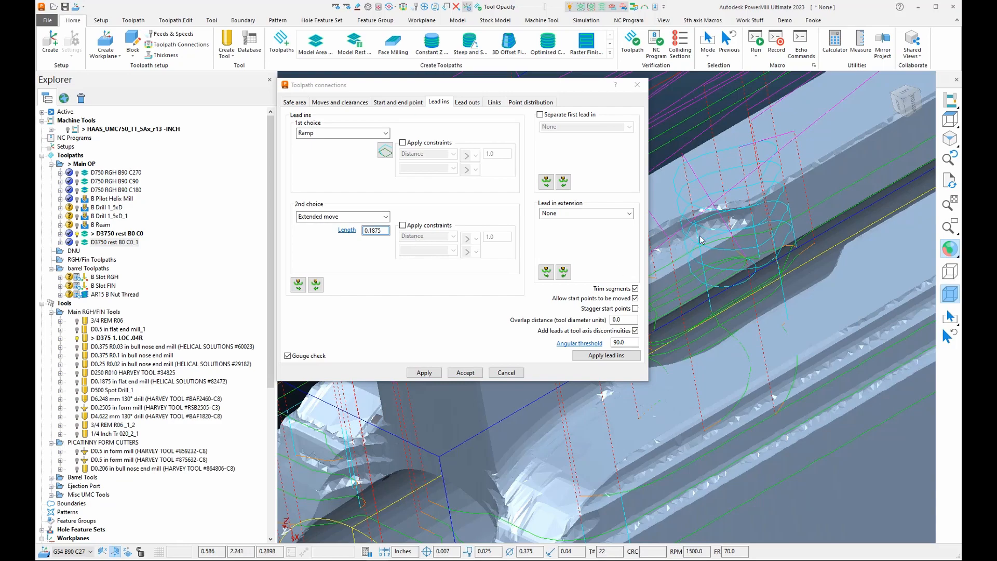
{"action": "scroll", "coordinate": [825, 276], "scroll_direction": "down", "scroll_amount": 6}
{"action": "mouse_move", "coordinate": [734, 373]}
{"action": "middle_mouse_down"}
{"action": "mouse_move", "coordinate": [665, 469]}
{"action": "mouse_move", "coordinate": [733, 379]}
{"action": "middle_mouse_up"}
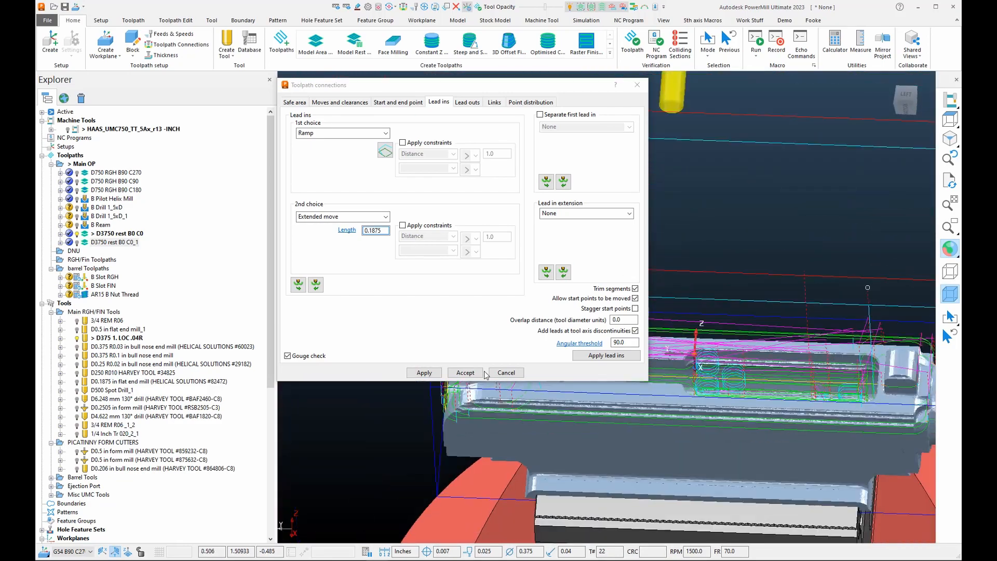
{"action": "left_click", "coordinate": [467, 373]}
- Make D3750 rest B0 C0_1 the current state of stock model 1
{"action": "scroll", "coordinate": [91, 464], "scroll_direction": "down", "scroll_amount": 9}
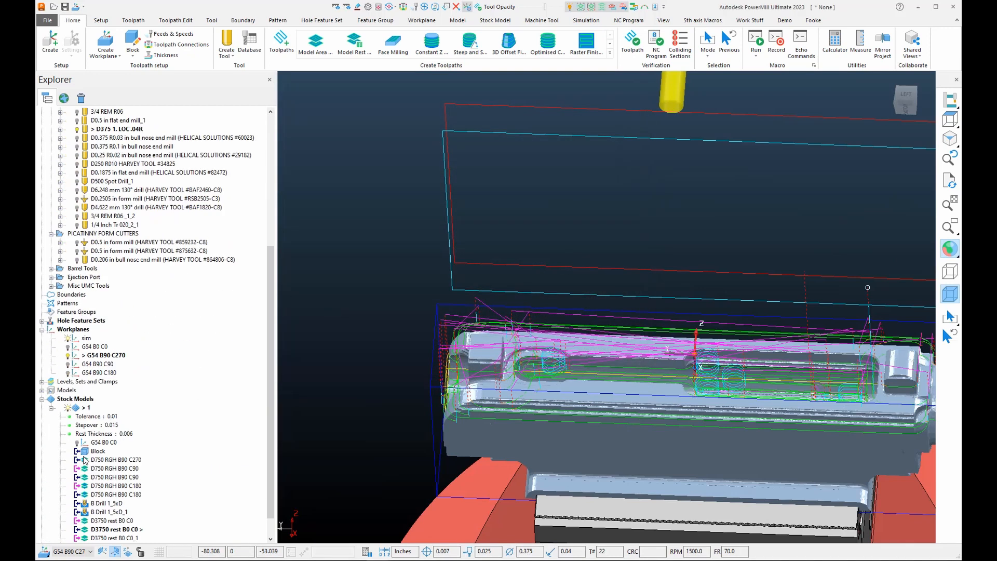
{"action": "left_click", "coordinate": [95, 521]}
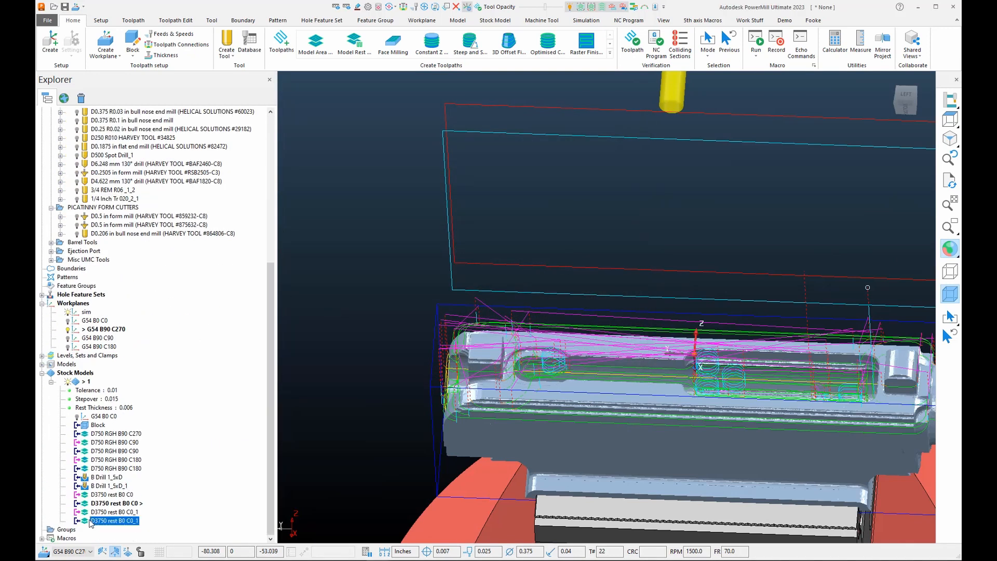
{"action": "middle_click_drag", "start_coordinate": [649, 365], "coordinate": [434, 325]}
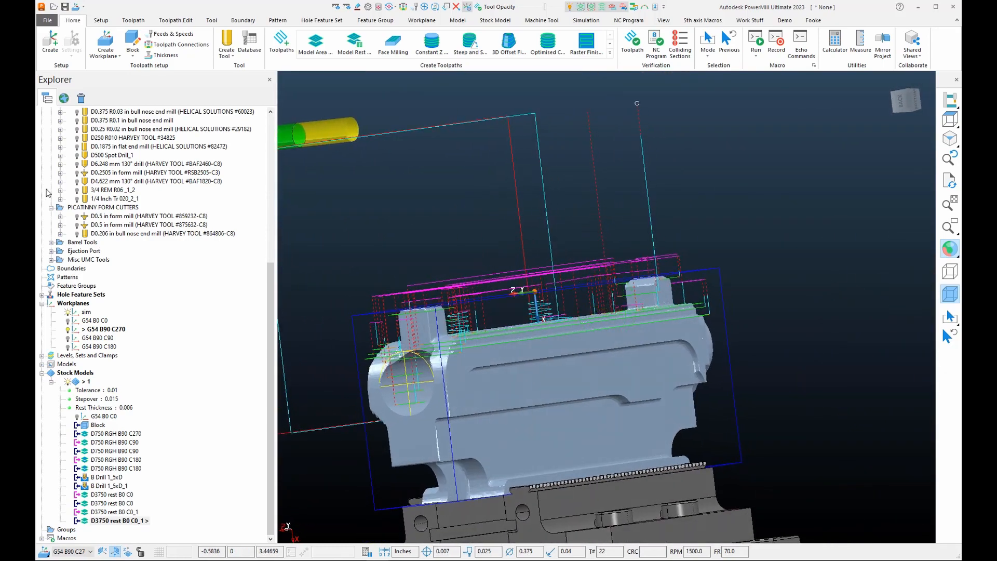
- Rename the D3750 rest B0 C0_1 toolpath as D3750 rest B0 C270
{"action": "scroll", "coordinate": [123, 190], "scroll_direction": "up", "scroll_amount": 9}
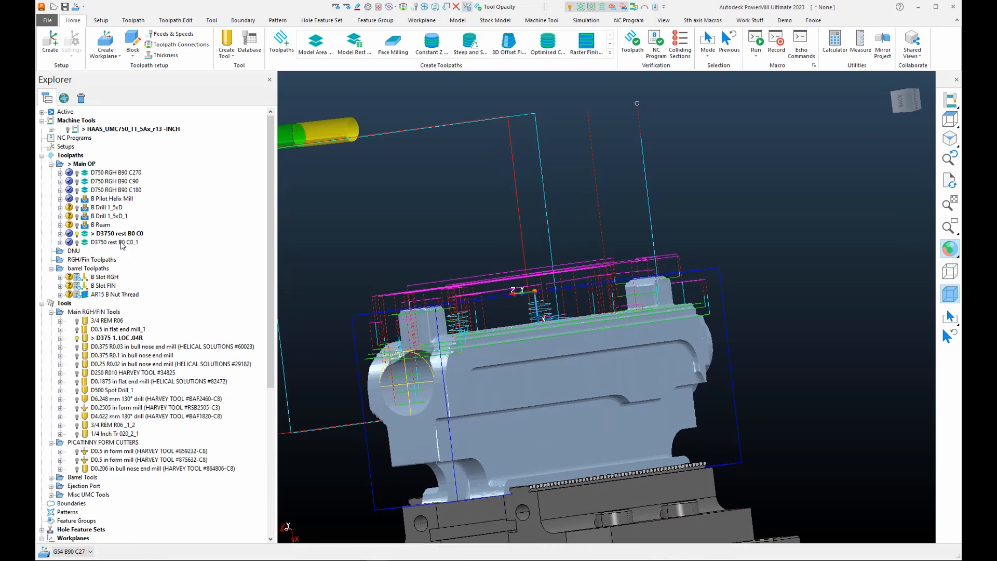
{"action": "left_click", "coordinate": [133, 242]}
{"action": "left_click", "coordinate": [132, 243]}
{"action": "left_click", "coordinate": [136, 242]}
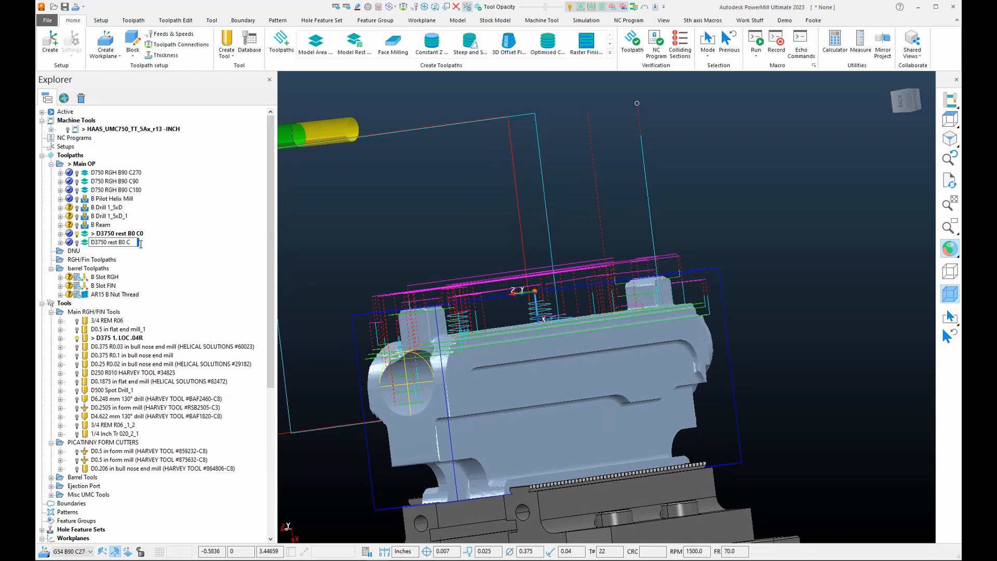
{"action": "type", "text": "270"}
{"action": "key", "text": "Return"}
- Activate and duplicate the D3750 rest B0 C270 toolpath, then activate the copy and rename it D3750 rest B0 C90
{"action": "double_click", "coordinate": [85, 243]}
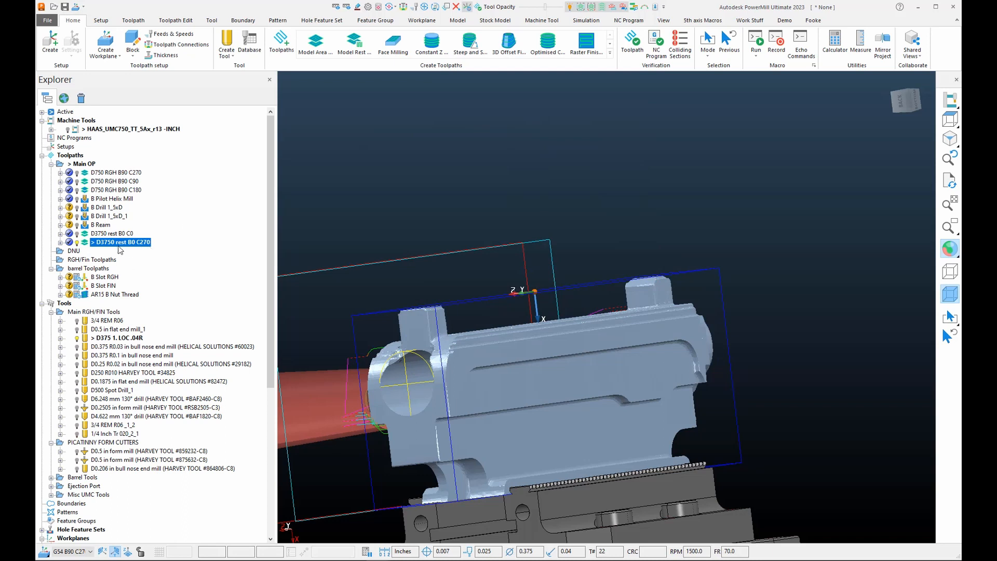
{"action": "key", "text": "ctrl+v"}
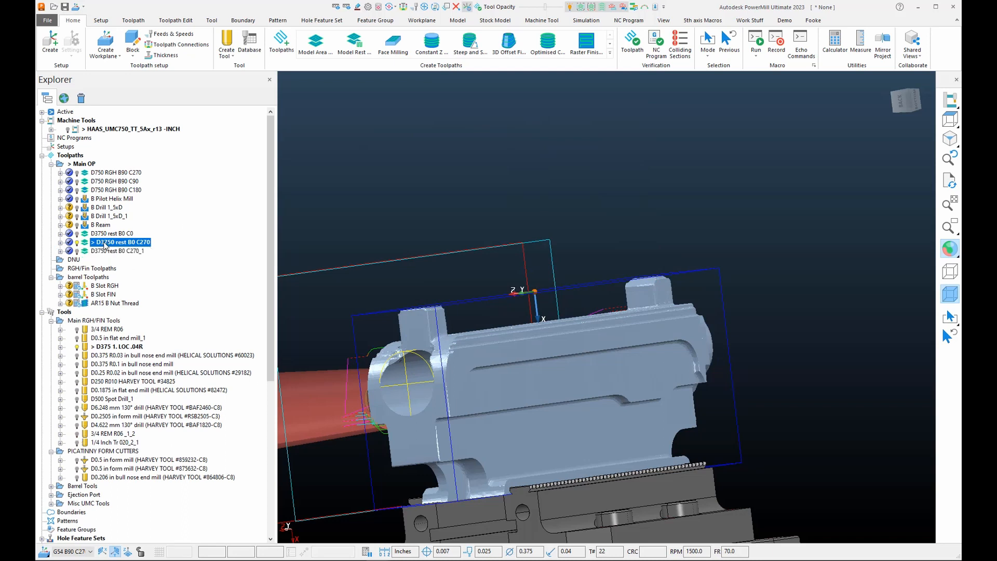
{"action": "double_click", "coordinate": [94, 251]}
{"action": "left_click", "coordinate": [130, 253]}
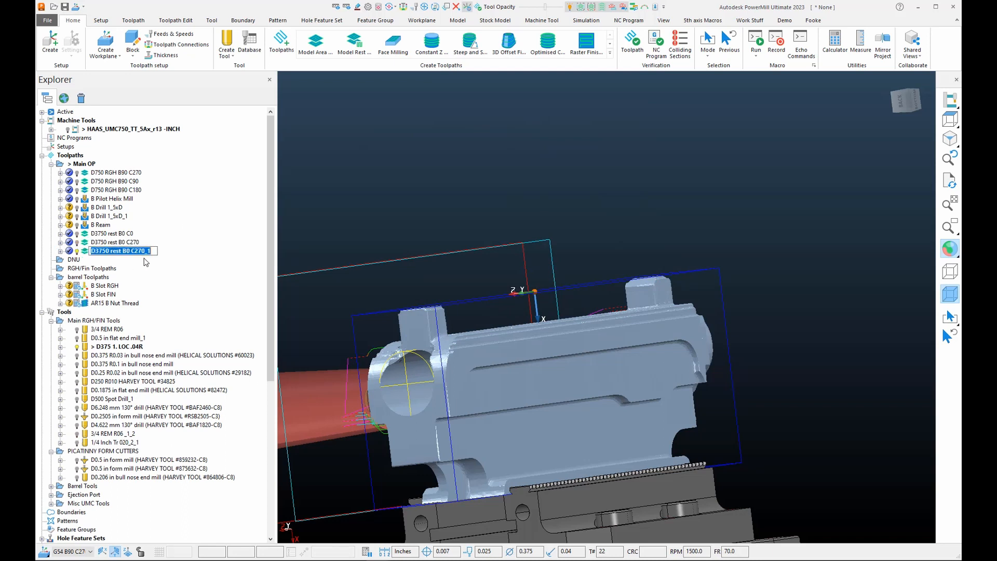
{"action": "left_click", "coordinate": [154, 251]}
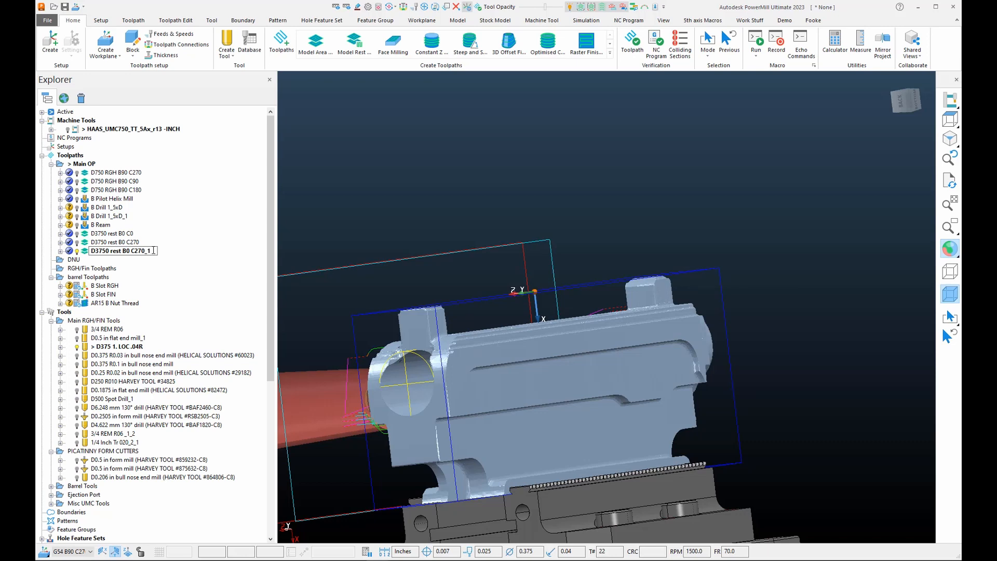
{"action": "key", "text": "Escape"}
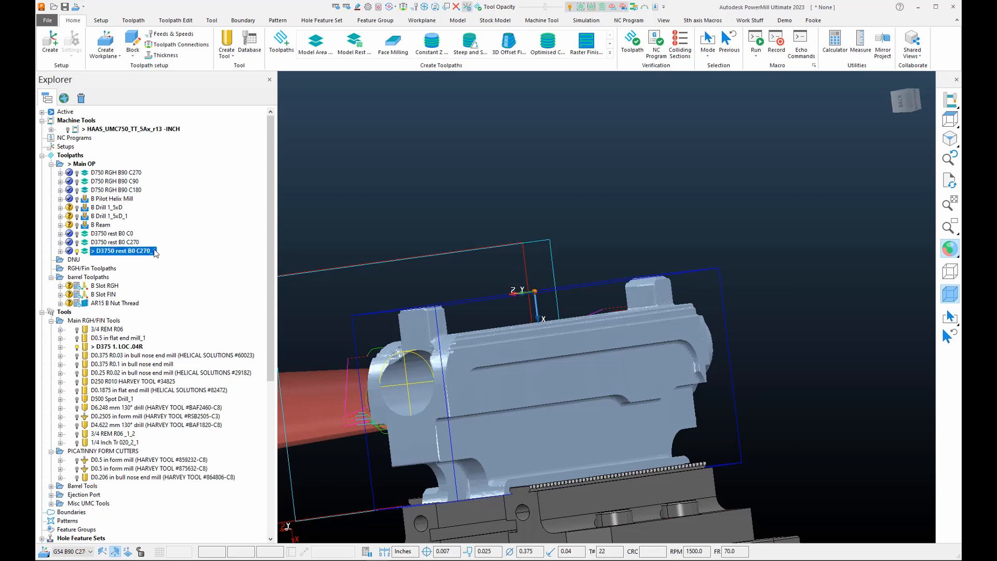
- Edit the settings of D3750 rest B0 C90 to use the G54 B90 C90 workplane
{"action": "right_click", "coordinate": [129, 255]}
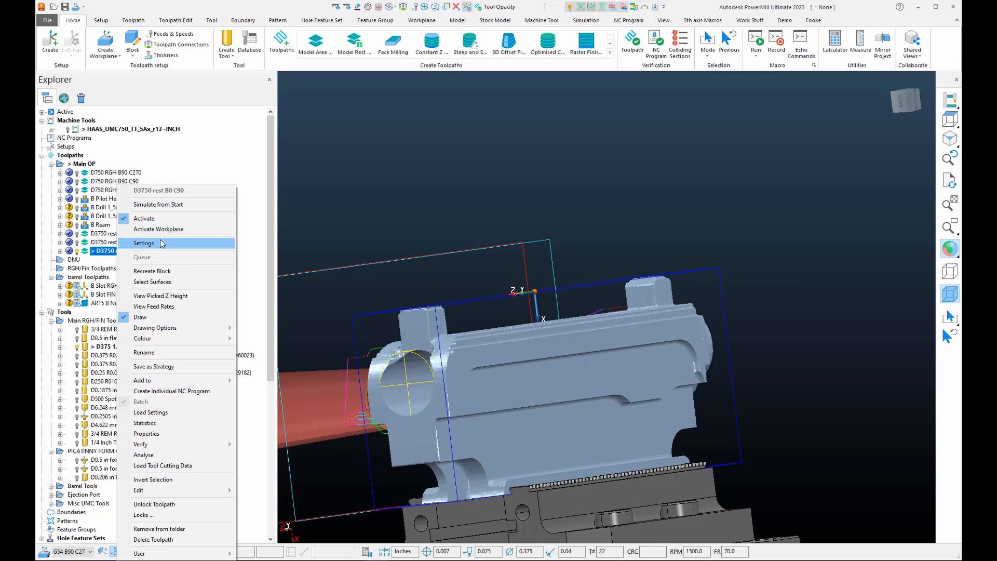
{"action": "left_click", "coordinate": [162, 242]}
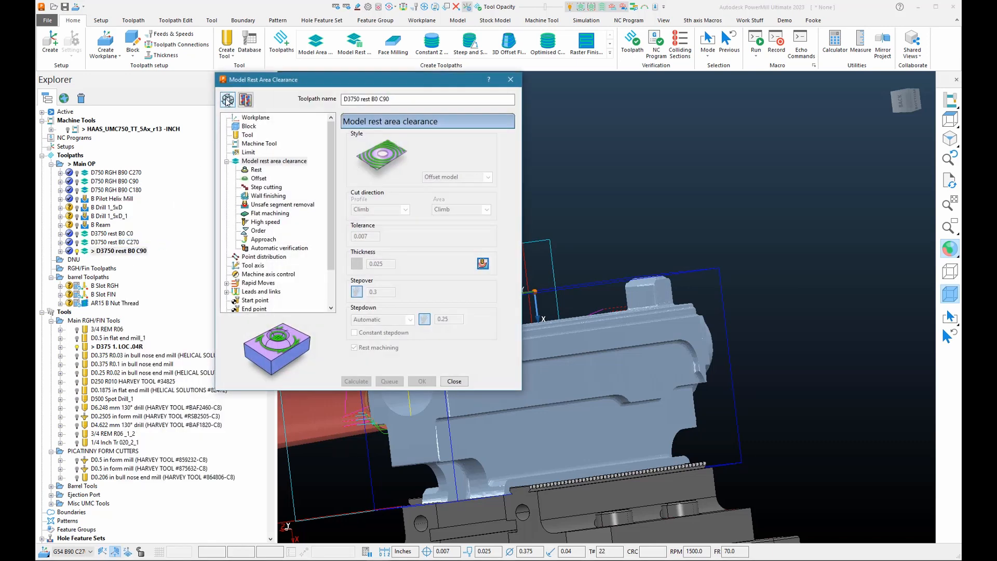
{"action": "left_click", "coordinate": [255, 117]}
{"action": "left_click", "coordinate": [421, 152]}
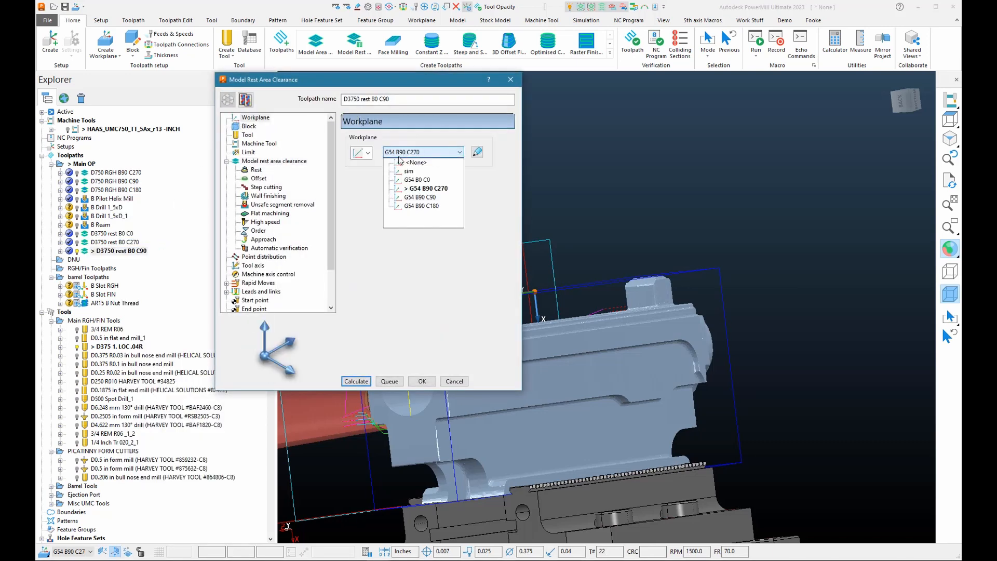
{"action": "left_click", "coordinate": [419, 197]}
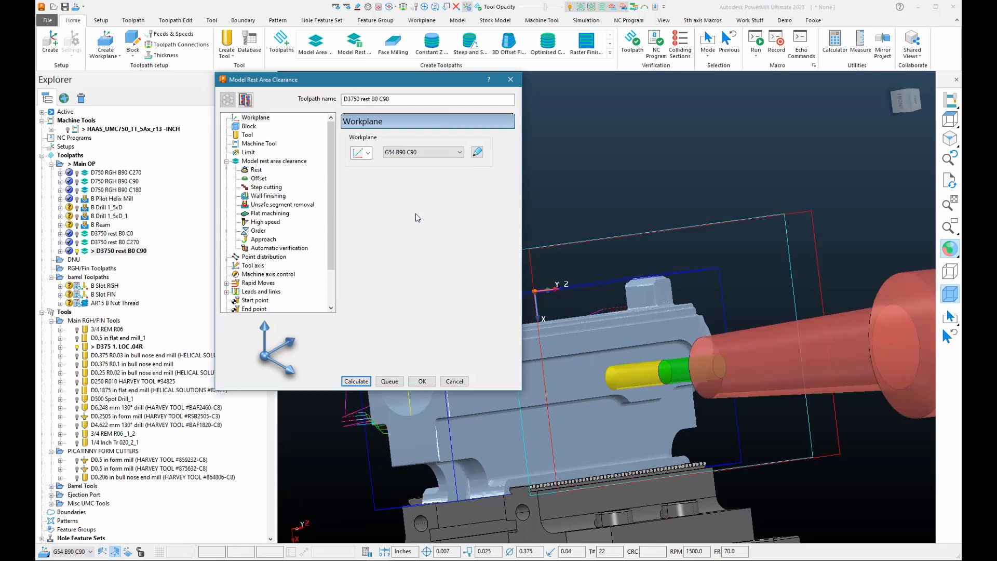
- Set the rest machining stock model state to D3750 rest B0 C270 and calculate the D3750 rest B0 C90 toolpath
{"action": "left_click", "coordinate": [256, 170]}
{"action": "left_click", "coordinate": [457, 163]}
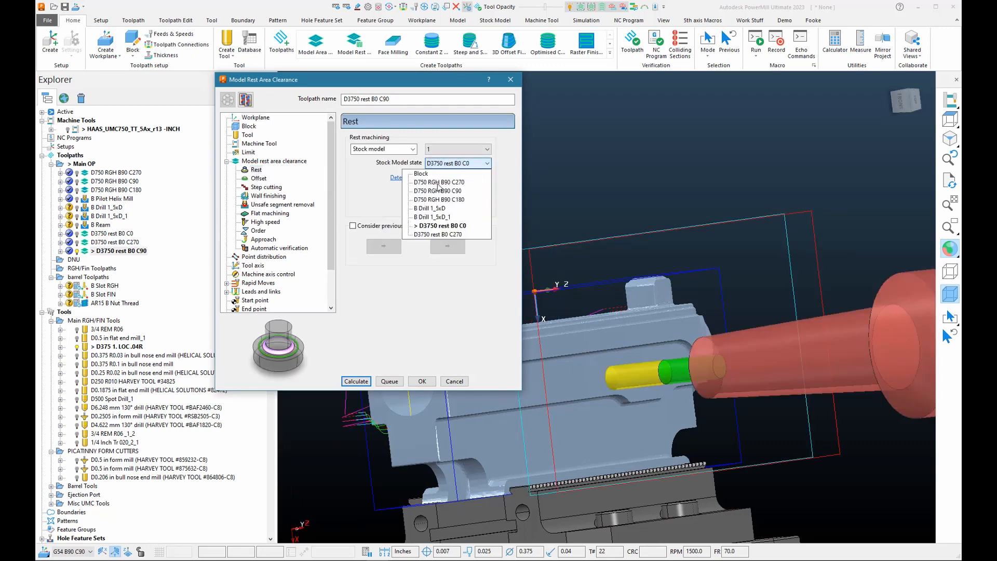
{"action": "left_click", "coordinate": [434, 232]}
{"action": "left_click", "coordinate": [356, 381]}
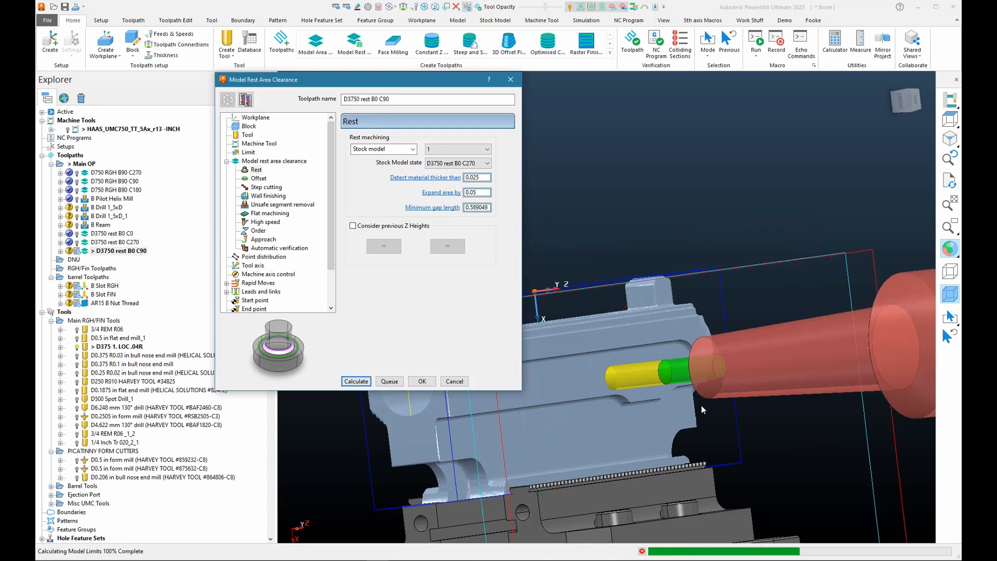
{"action": "middle_click_drag", "start_coordinate": [549, 450], "coordinate": [579, 470]}
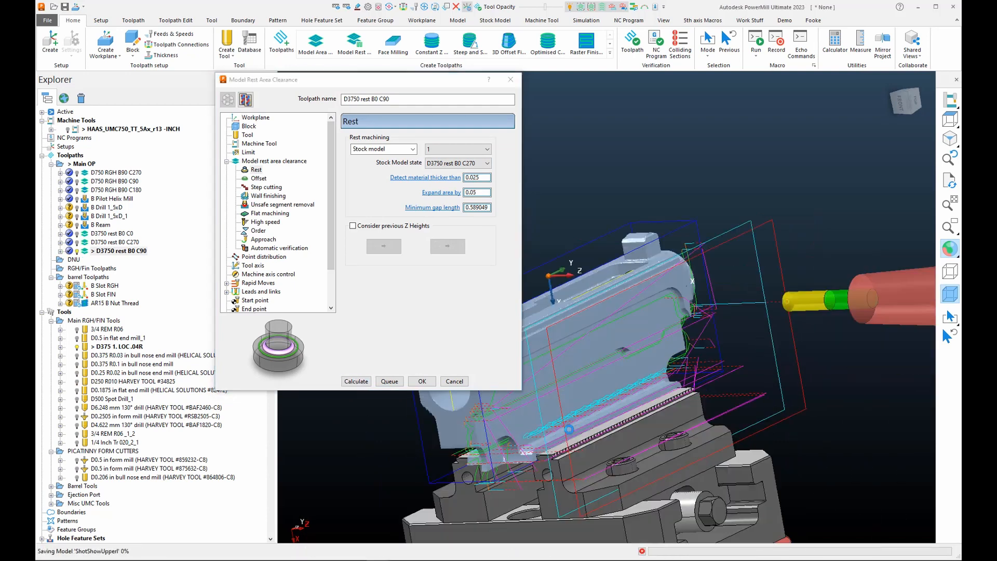
{"action": "left_click", "coordinate": [421, 381]}
- Display the D3750 rest B0 C270 toolpath alongside D3750 rest B0 C90 and examine both sets of moves around the receiver and fixture
{"action": "middle_click_drag", "start_coordinate": [461, 392], "coordinate": [432, 331]}
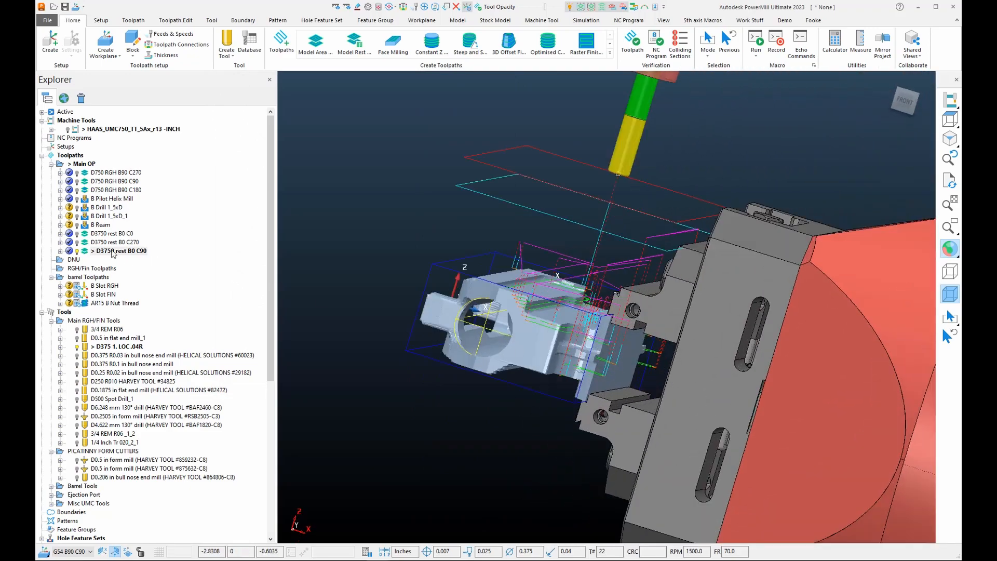
{"action": "left_click", "coordinate": [78, 243]}
{"action": "middle_click_drag", "start_coordinate": [442, 366], "coordinate": [500, 381]}
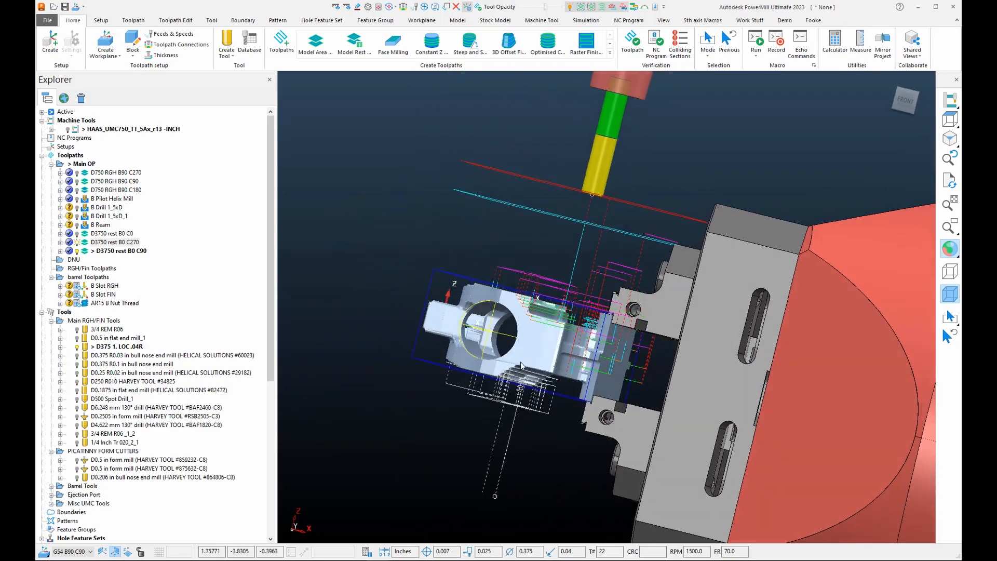
{"action": "scroll", "coordinate": [594, 391], "scroll_direction": "up", "scroll_amount": 5}
{"action": "middle_click_drag", "start_coordinate": [568, 414], "coordinate": [584, 413]}
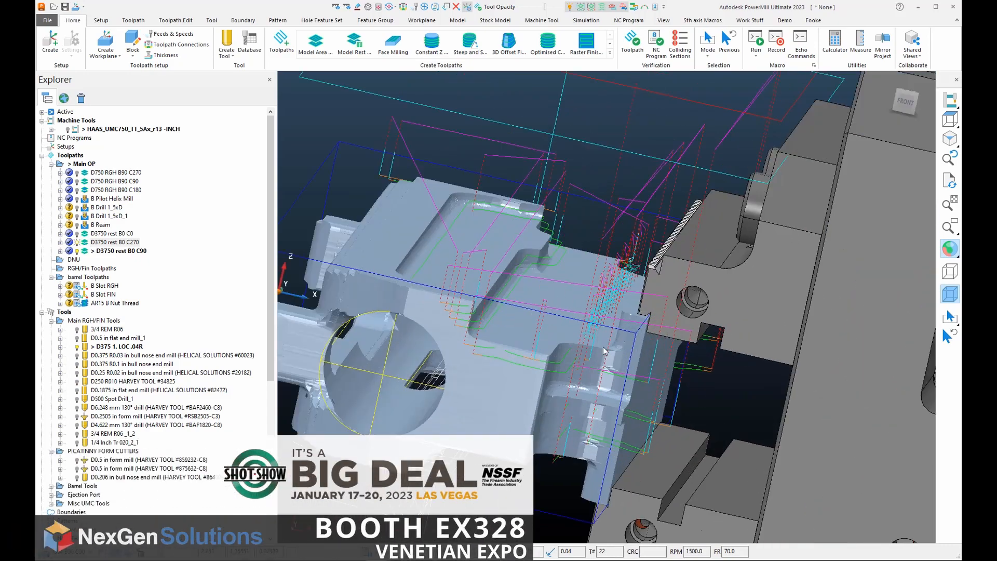
{"action": "scroll", "coordinate": [649, 401], "scroll_direction": "down", "scroll_amount": 3}
{"action": "middle_click_drag", "start_coordinate": [649, 401], "coordinate": [667, 383]}
{"action": "scroll", "coordinate": [661, 385], "scroll_direction": "up", "scroll_amount": 4}
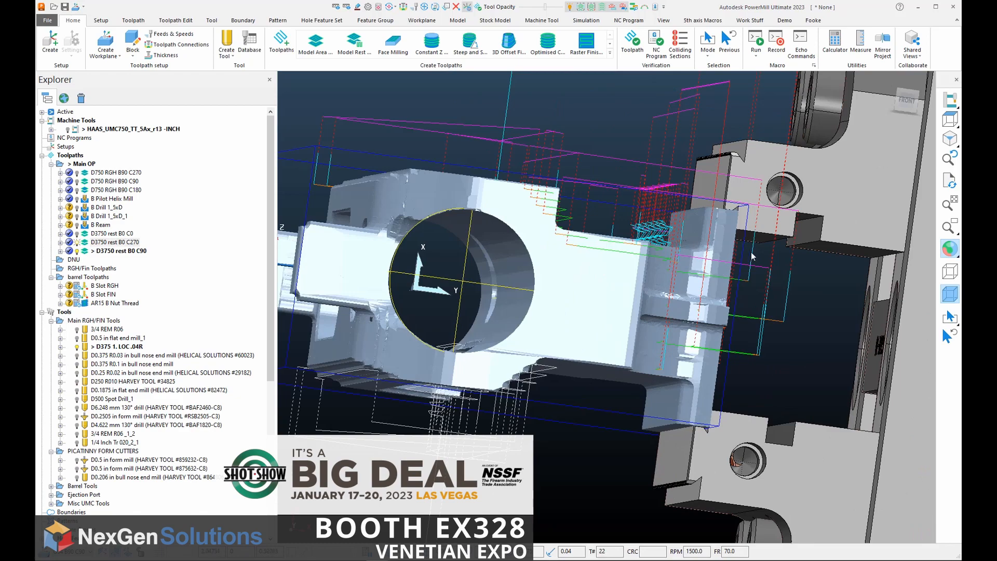
{"action": "middle_click_drag", "start_coordinate": [492, 242], "coordinate": [463, 283]}
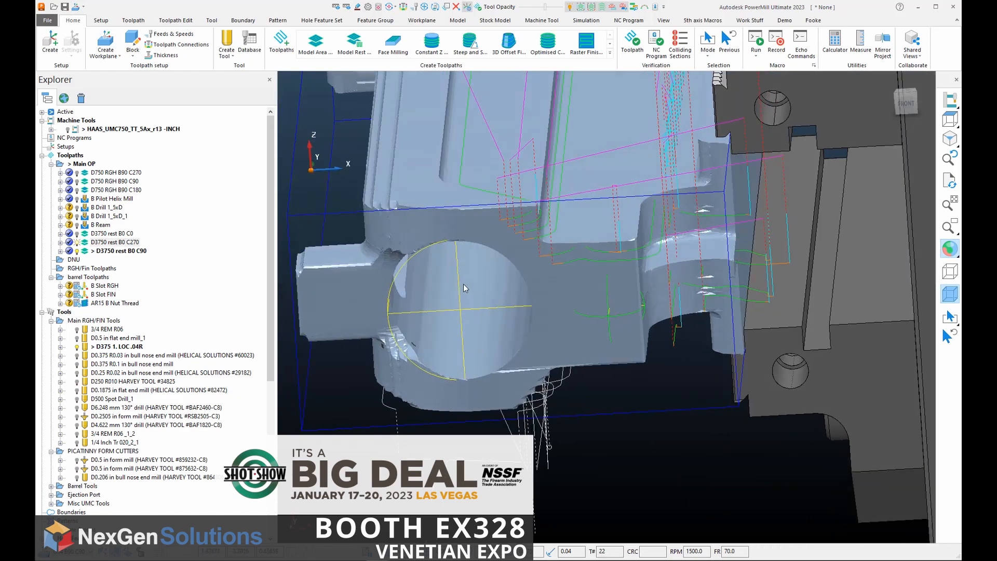
{"action": "scroll", "coordinate": [524, 259], "scroll_direction": "down", "scroll_amount": 3}
{"action": "scroll", "coordinate": [584, 198], "scroll_direction": "up", "scroll_amount": 4}
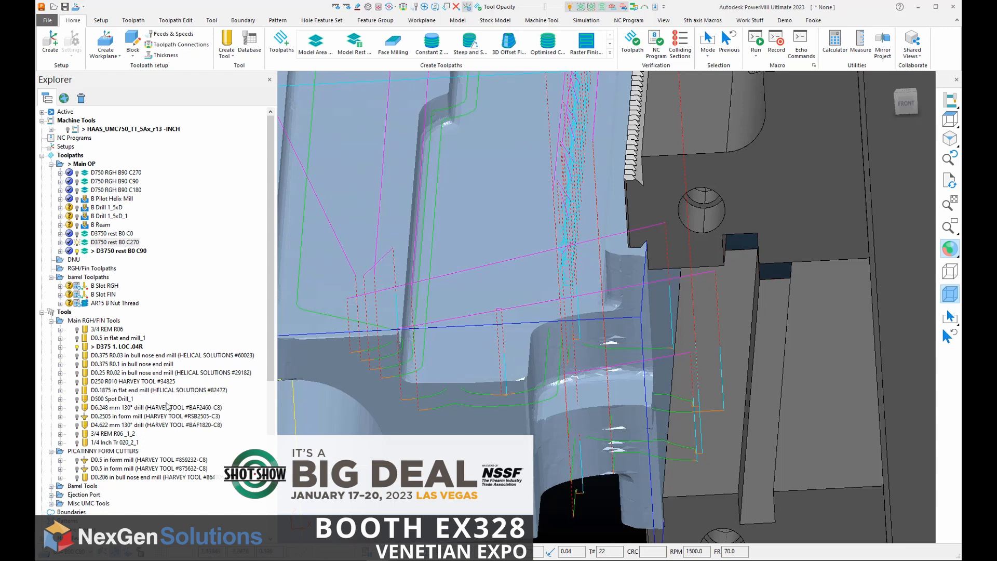
- Add the D3750 rest B0 C90 toolpath to stock model 1 and calculate its new state
{"action": "scroll", "coordinate": [166, 406], "scroll_direction": "down", "scroll_amount": 8}
{"action": "scroll", "coordinate": [92, 285], "scroll_direction": "up", "scroll_amount": 7}
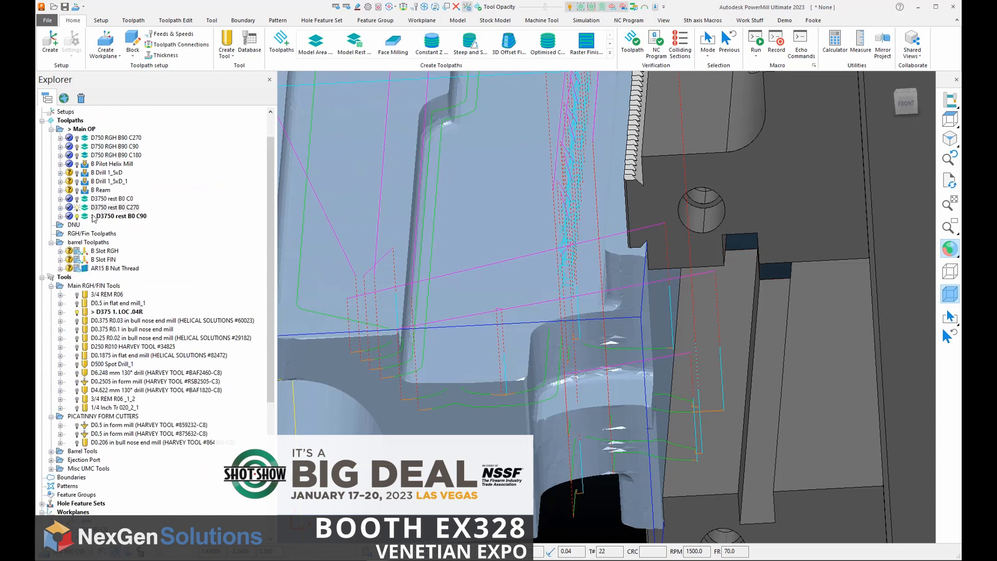
{"action": "right_click", "coordinate": [94, 217]}
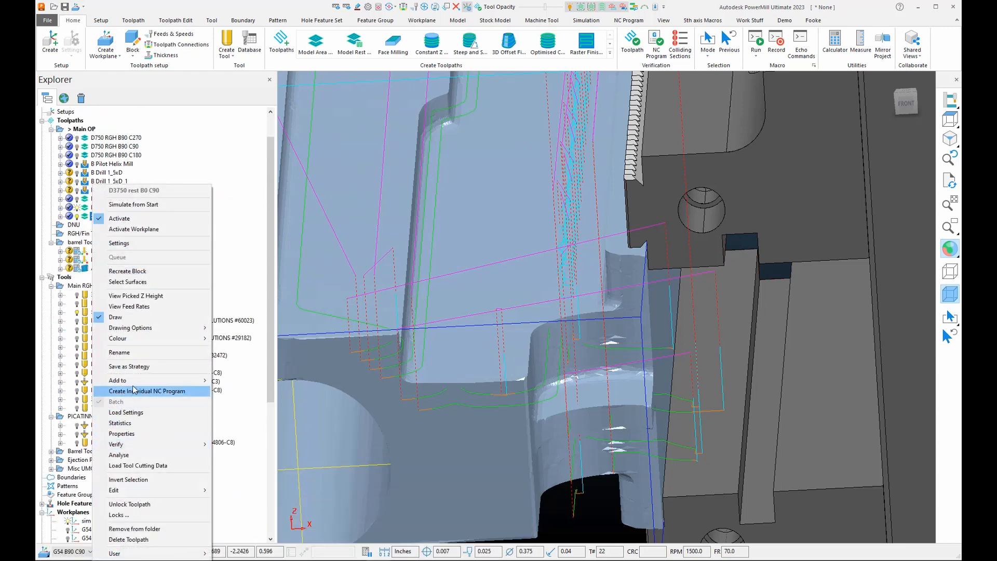
{"action": "mouse_move", "coordinate": [130, 380]}
{"action": "left_click", "coordinate": [236, 382]}
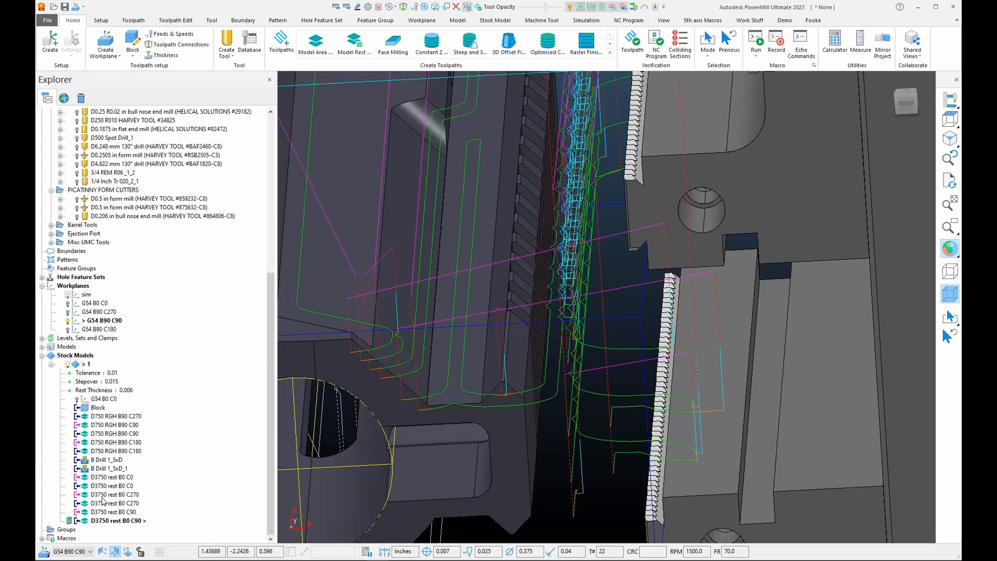
{"action": "right_click", "coordinate": [117, 520]}
{"action": "left_click", "coordinate": [135, 450]}
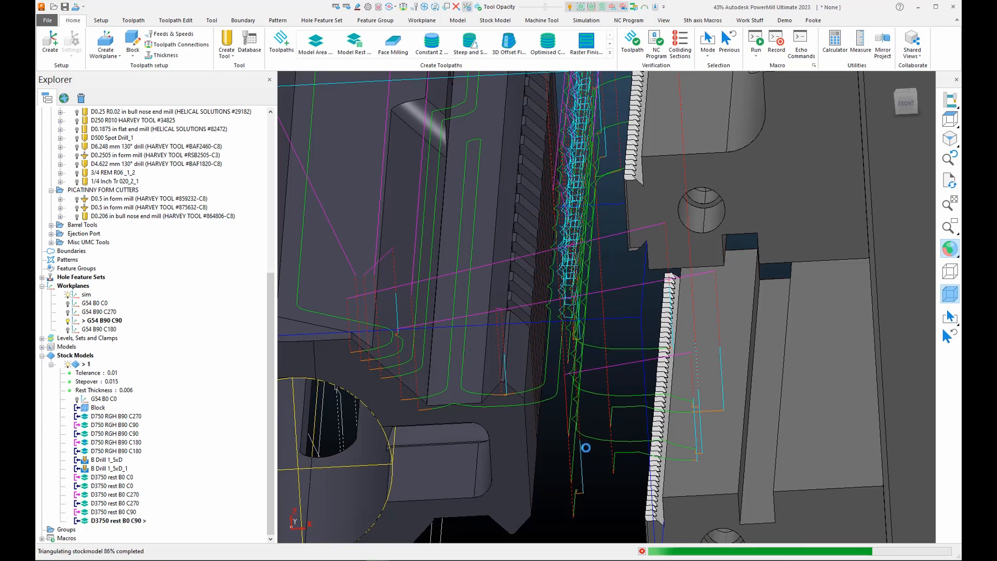
- Examine the remaining stock and the D3750 rest B0 C90 cutting moves near the fixture side of the receiver
{"action": "scroll", "coordinate": [601, 332], "scroll_direction": "down", "scroll_amount": 5}
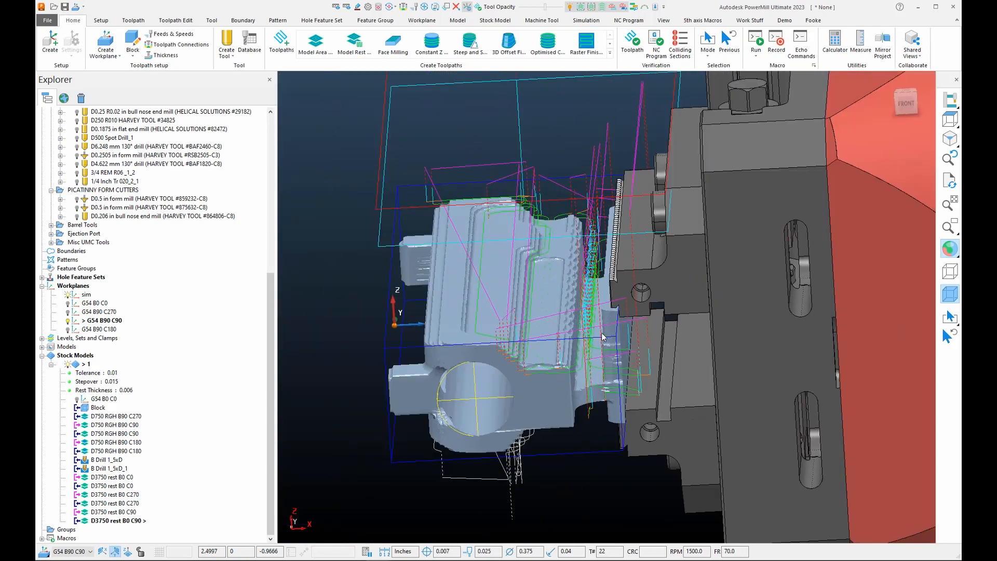
{"action": "middle_click_drag", "start_coordinate": [601, 332], "coordinate": [565, 297]}
{"action": "scroll", "coordinate": [576, 357], "scroll_direction": "up", "scroll_amount": 3}
{"action": "scroll", "coordinate": [575, 354], "scroll_direction": "up", "scroll_amount": 3}
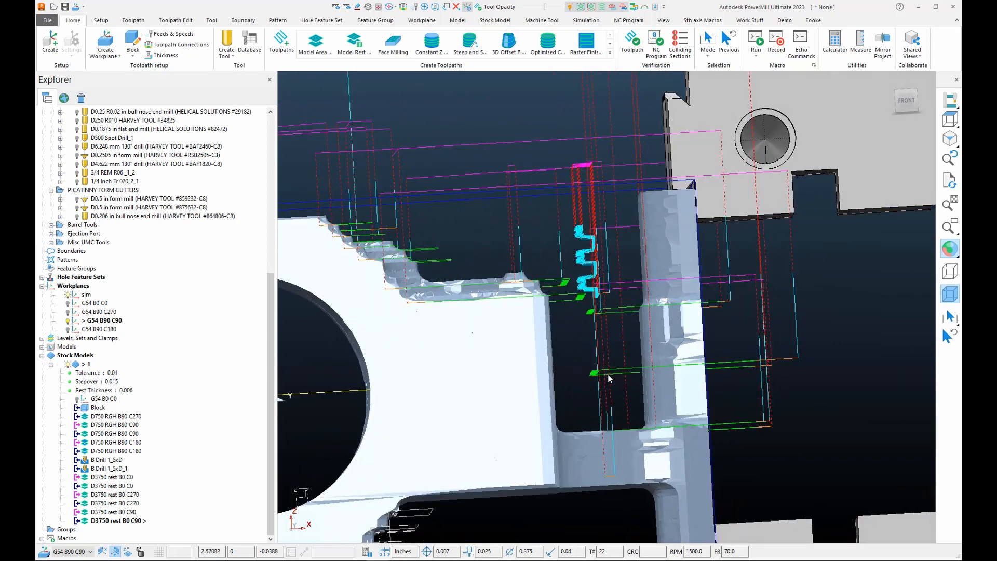
{"action": "scroll", "coordinate": [609, 379], "scroll_direction": "down", "scroll_amount": 5}
{"action": "middle_click_drag", "start_coordinate": [599, 416], "coordinate": [600, 323]}
{"action": "scroll", "coordinate": [592, 331], "scroll_direction": "up", "scroll_amount": 5}
{"action": "scroll", "coordinate": [601, 323], "scroll_direction": "down", "scroll_amount": 3}
{"action": "scroll", "coordinate": [603, 323], "scroll_direction": "up", "scroll_amount": 2}
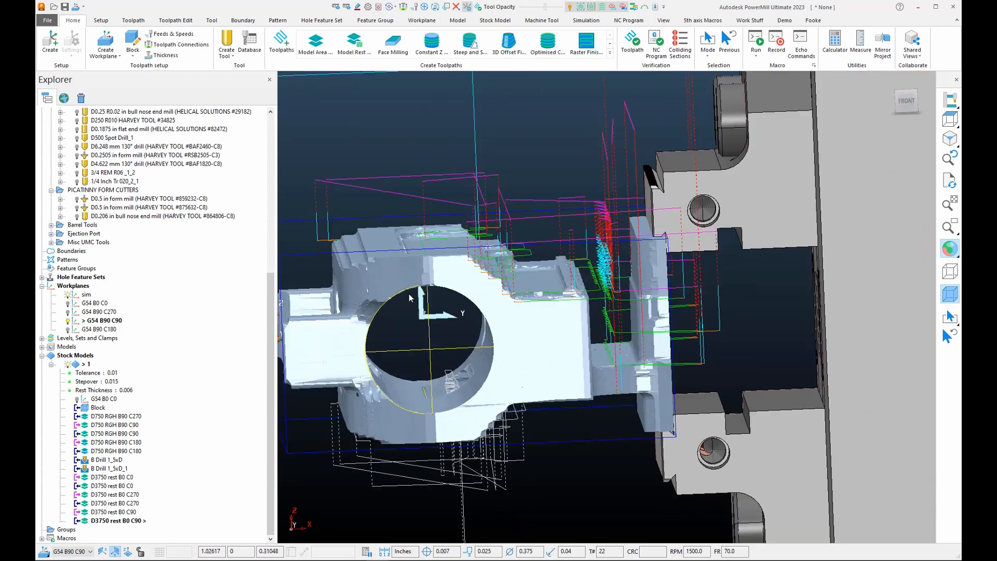
- Hide the D3750 rest B0 C270 toolpath and view the remaining D3750 rest B0 C90 moves from the front
{"action": "mouse_move", "coordinate": [586, 336]}
{"action": "middle_mouse_down"}
{"action": "mouse_move", "coordinate": [593, 396]}
{"action": "mouse_move", "coordinate": [560, 375]}
{"action": "mouse_move", "coordinate": [584, 347]}
{"action": "mouse_move", "coordinate": [604, 343]}
{"action": "mouse_move", "coordinate": [589, 332]}
{"action": "middle_mouse_up"}
{"action": "left_click", "coordinate": [907, 102]}
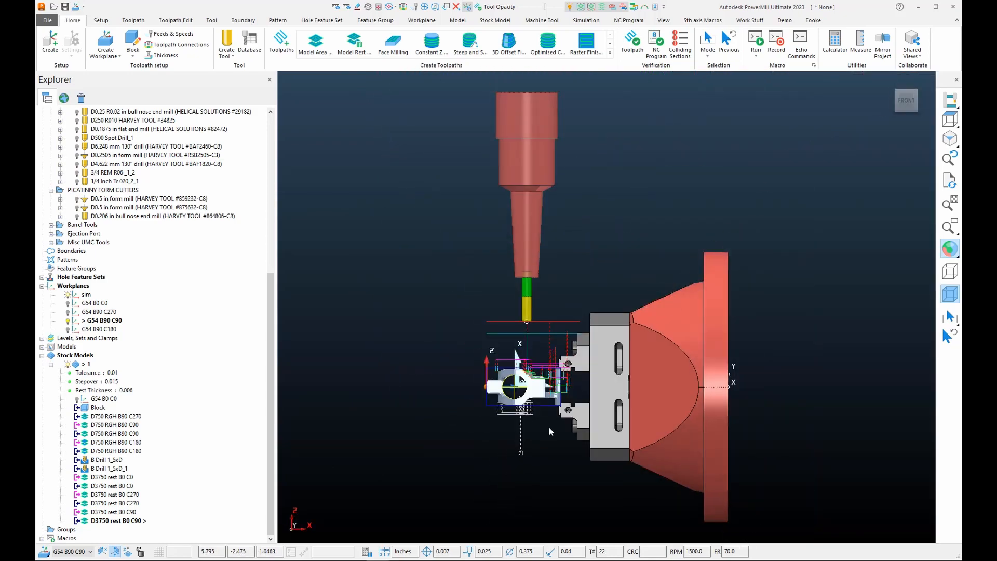
{"action": "scroll", "coordinate": [546, 402], "scroll_direction": "up", "scroll_amount": 5}
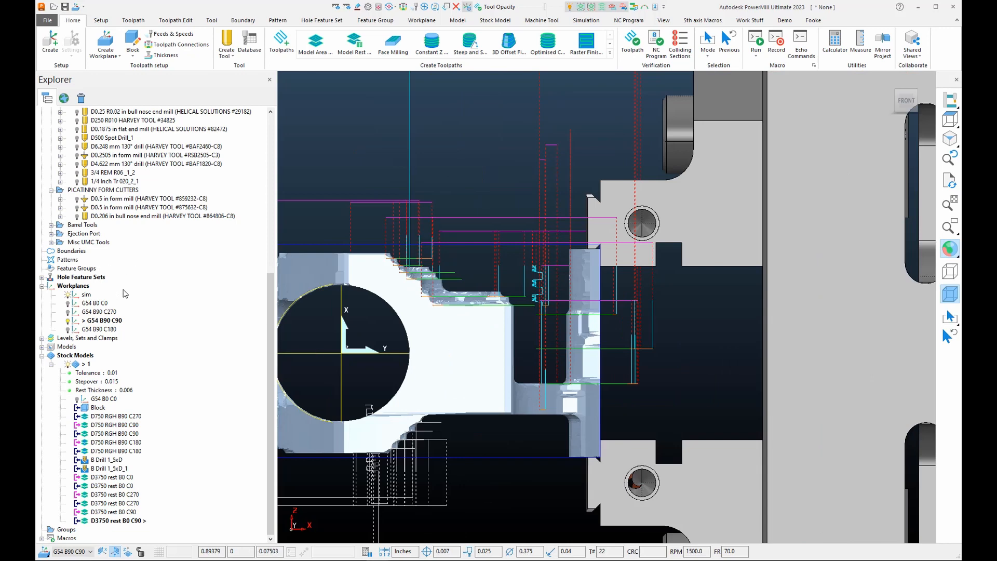
{"action": "scroll", "coordinate": [124, 294], "scroll_direction": "up", "scroll_amount": 10}
{"action": "left_click", "coordinate": [78, 242]}
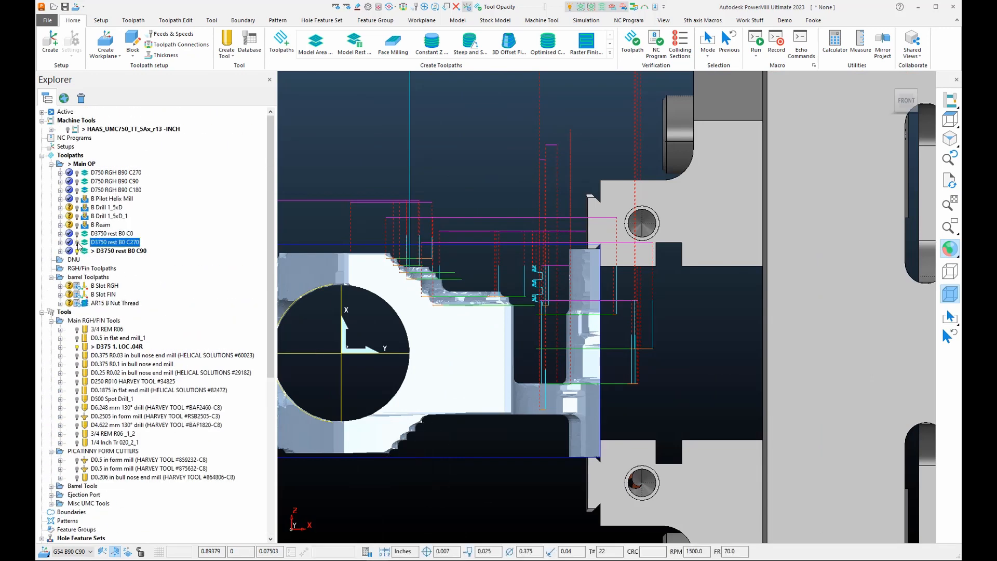
{"action": "scroll", "coordinate": [675, 372], "scroll_direction": "down", "scroll_amount": 3}
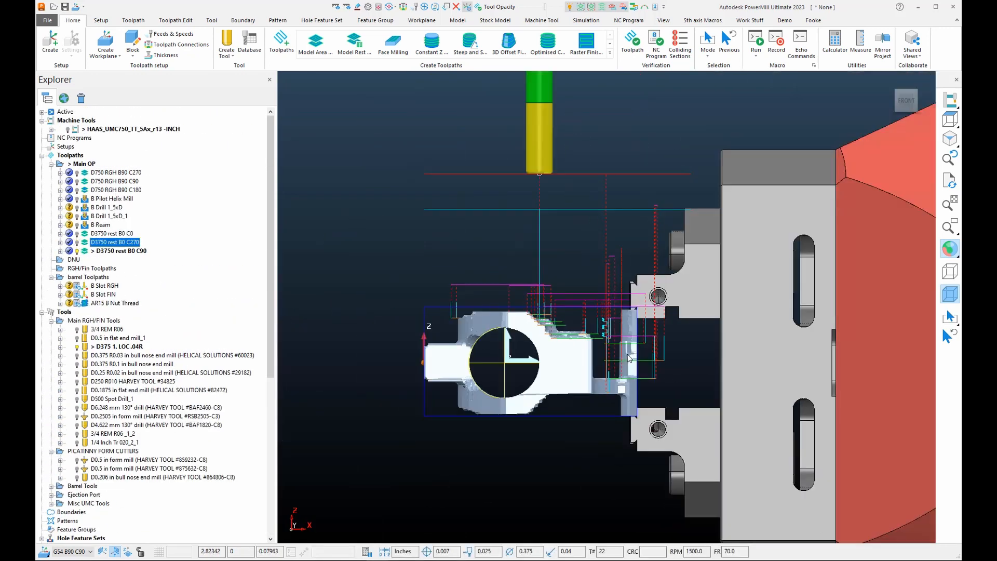
{"action": "scroll", "coordinate": [625, 351], "scroll_direction": "up", "scroll_amount": 3}
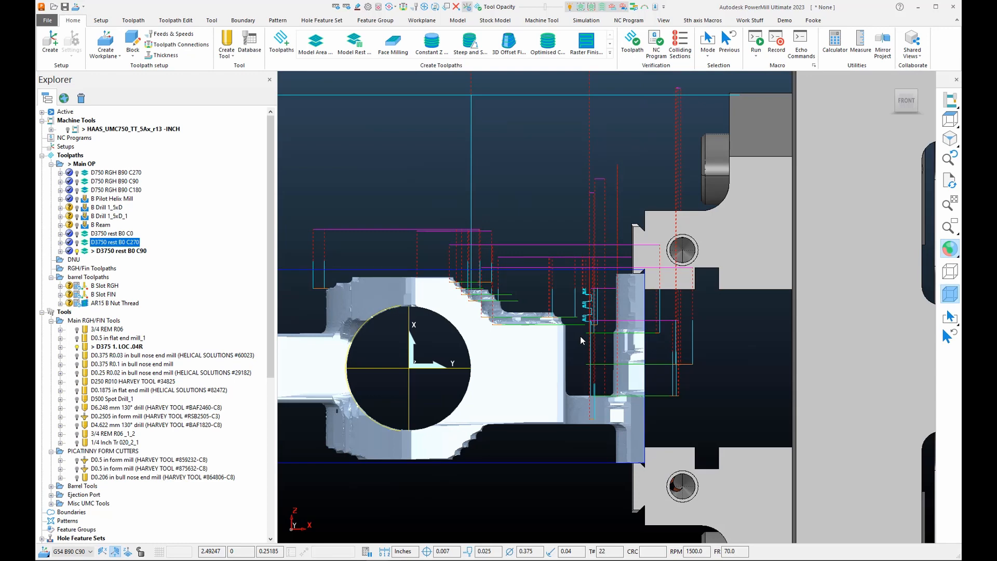
- Set up a toolpath limit for D3750 rest B0 C90 using a Plane Z at 0.309299, picked in the front view
{"action": "left_click", "coordinate": [175, 21]}
{"action": "left_click", "coordinate": [330, 50]}
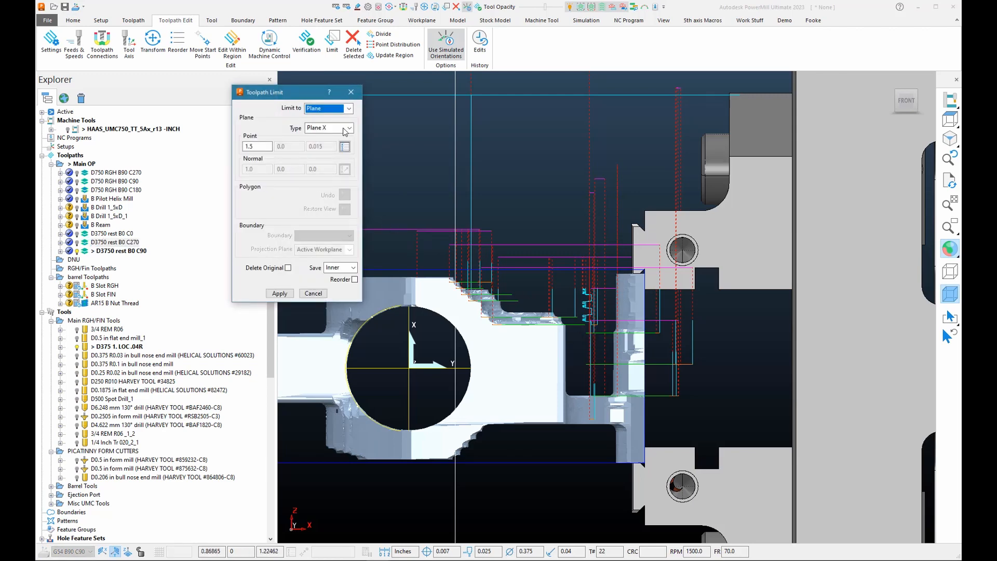
{"action": "left_click", "coordinate": [349, 108]}
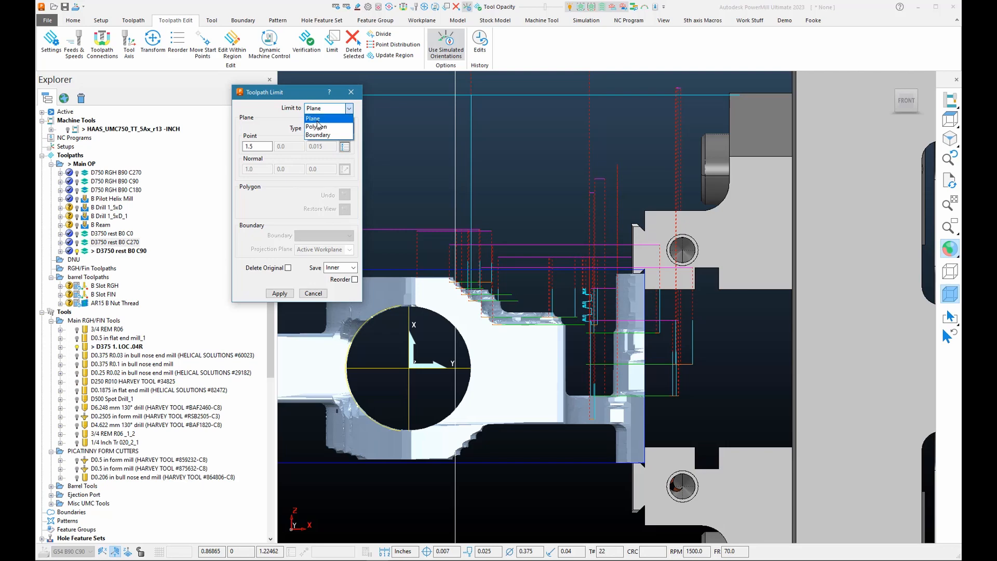
{"action": "left_click", "coordinate": [316, 119]}
{"action": "left_click", "coordinate": [335, 127]}
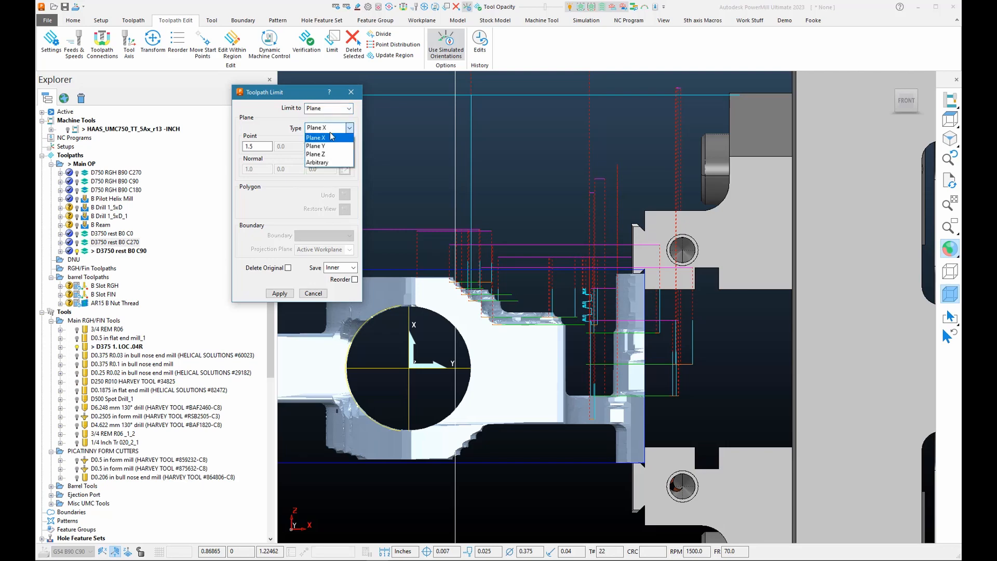
{"action": "left_click", "coordinate": [316, 154]}
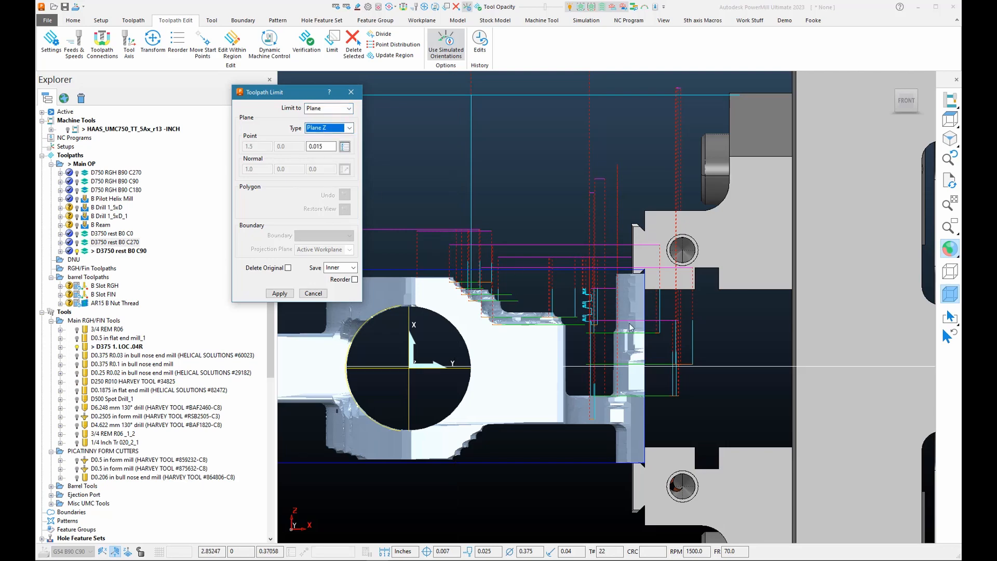
{"action": "left_click", "coordinate": [568, 329]}
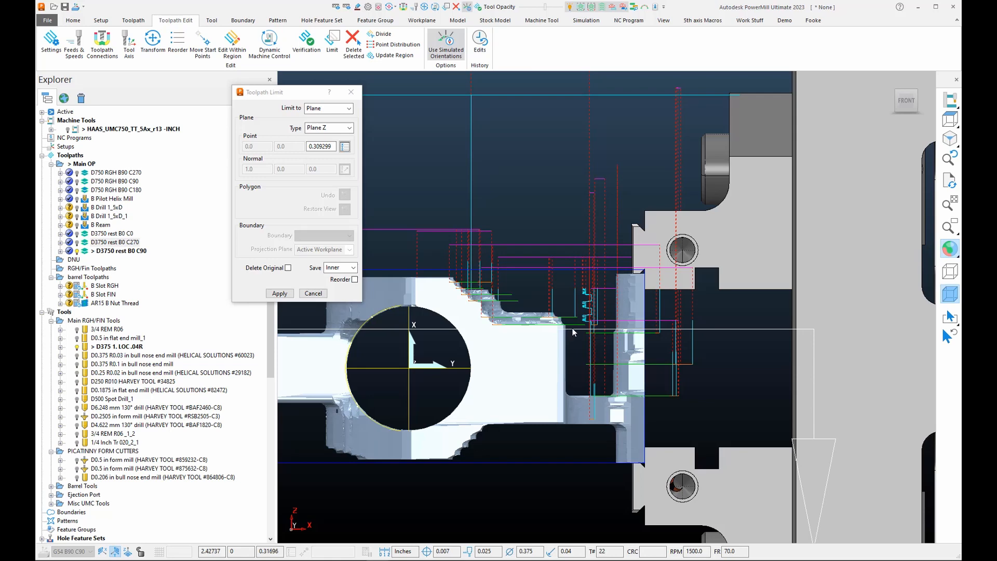
- Apply the Z plane limit so that both the inner and outer portions are saved as separate toolpaths
{"action": "scroll", "coordinate": [852, 418], "scroll_direction": "down", "scroll_amount": 5}
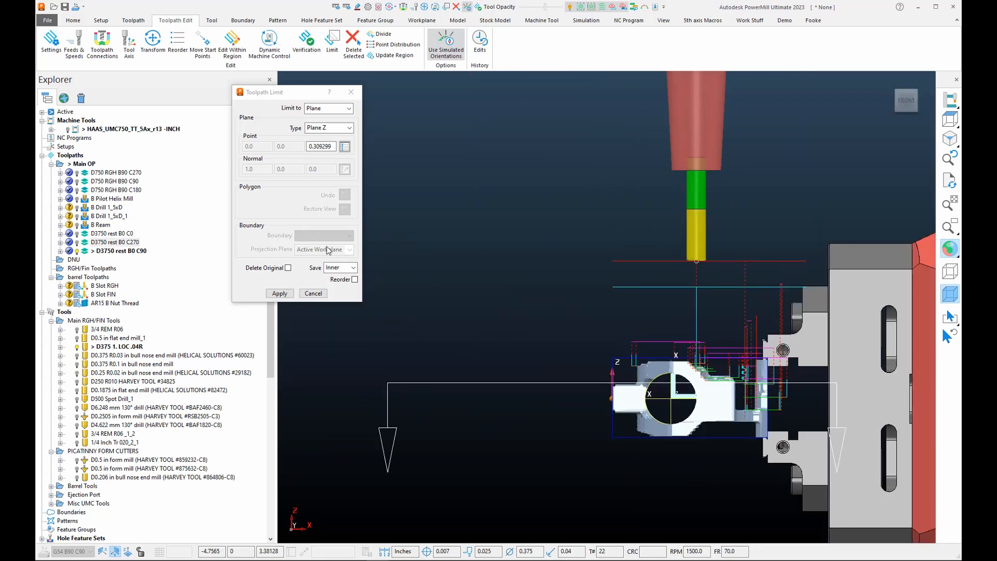
{"action": "left_click", "coordinate": [353, 267]}
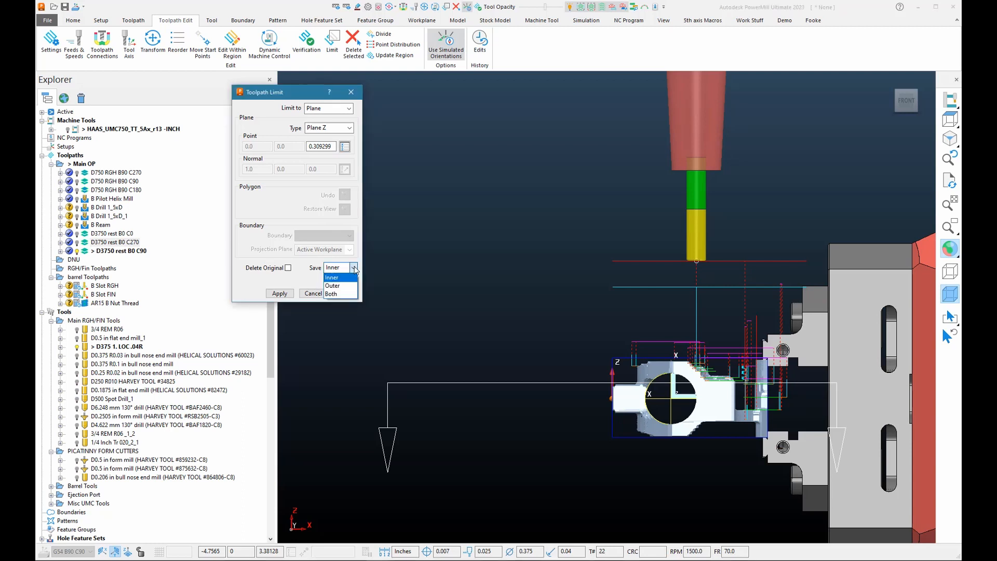
{"action": "left_click", "coordinate": [338, 294]}
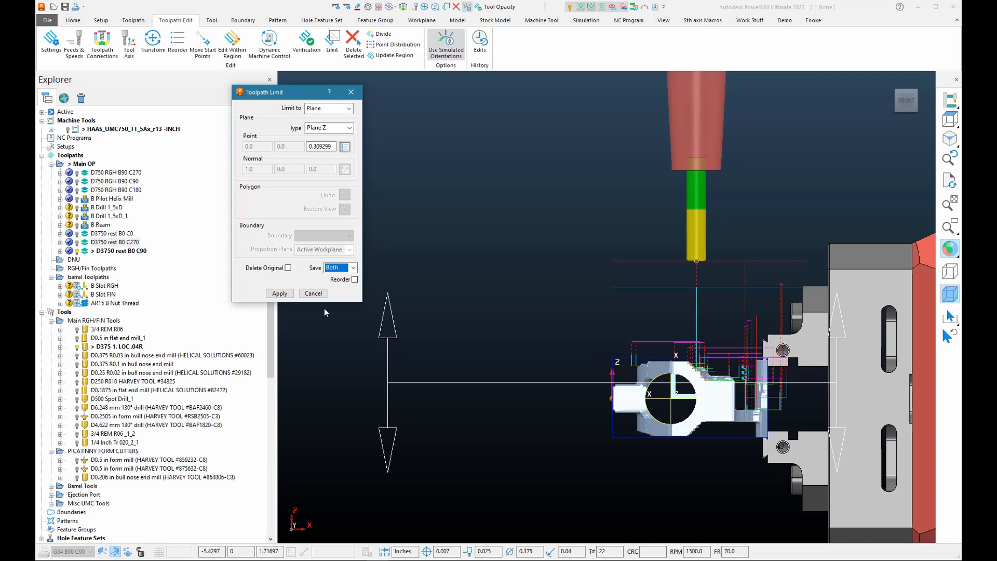
{"action": "left_click", "coordinate": [280, 293]}
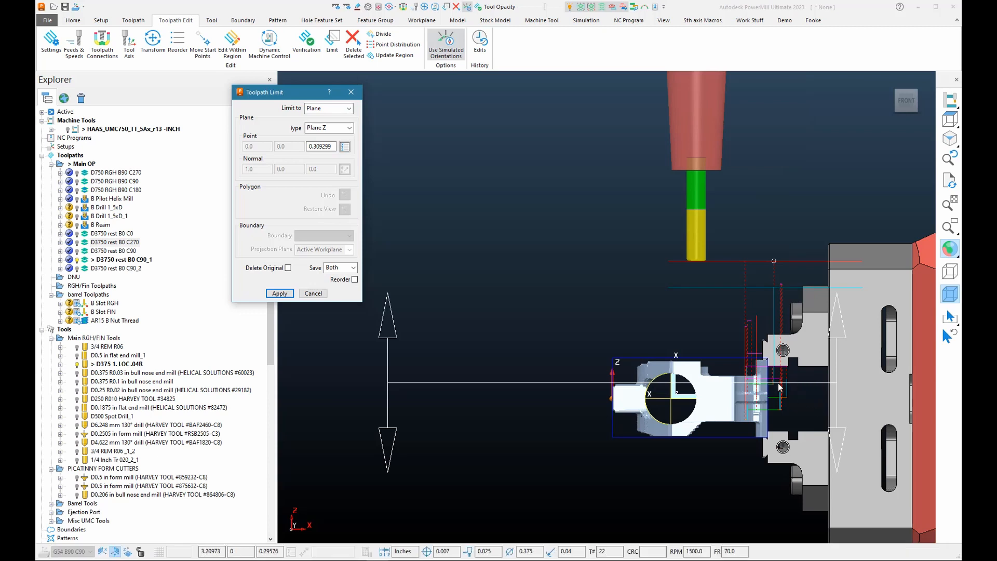
- Compare the original D3750 rest B0 C90 toolpath with D3750 rest B0 C90_2 and examine the limited moves on the receiver
{"action": "double_click", "coordinate": [84, 251]}
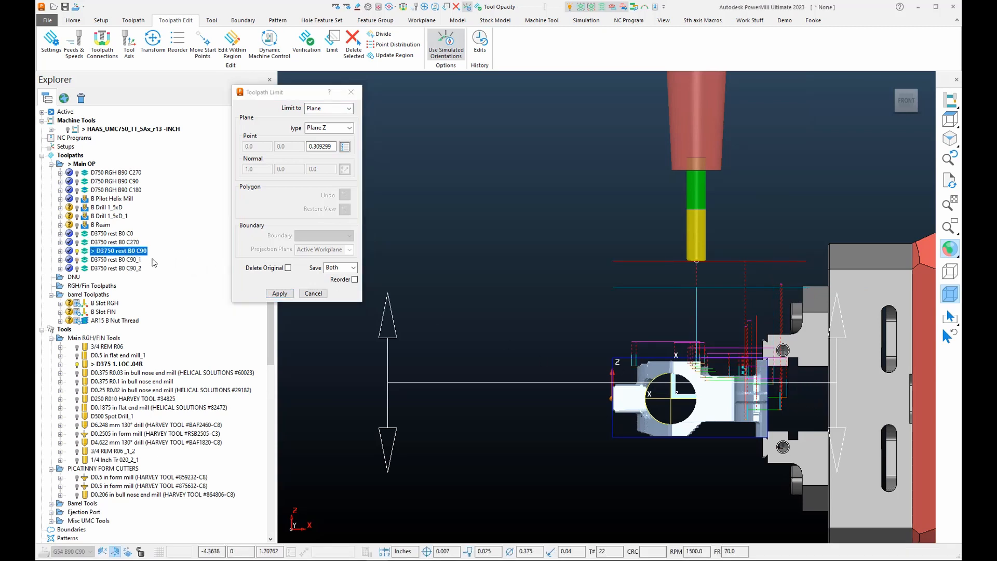
{"action": "double_click", "coordinate": [95, 267]}
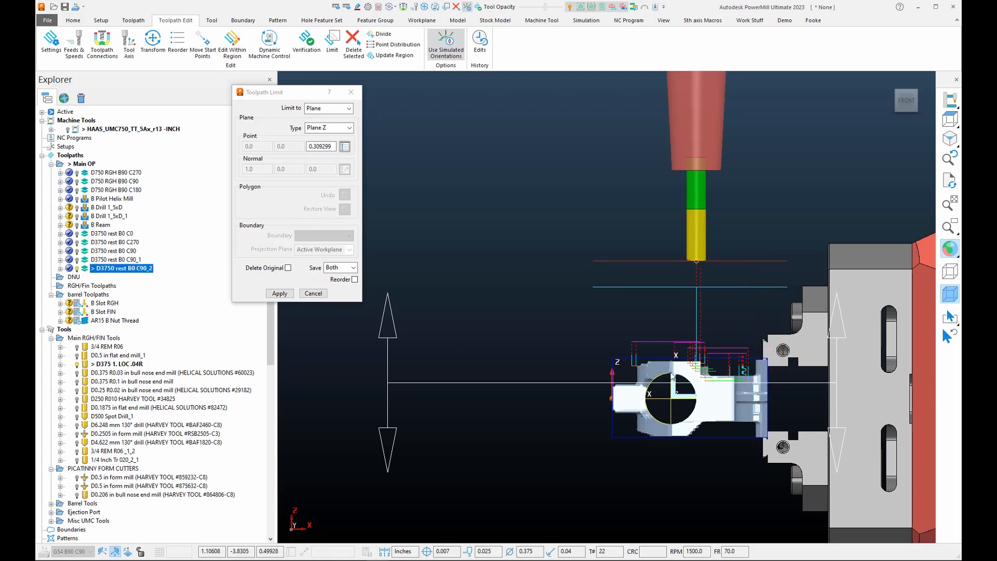
{"action": "scroll", "coordinate": [680, 381], "scroll_direction": "up", "scroll_amount": 3}
{"action": "middle_click_drag", "start_coordinate": [741, 370], "coordinate": [793, 393]}
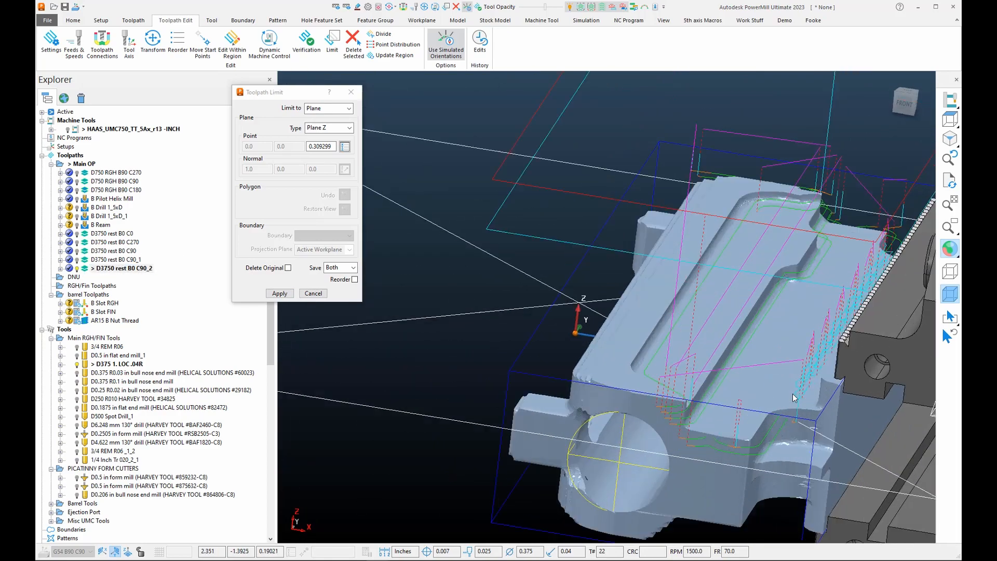
- Move the original D3750 rest B0 C90 toolpath into the DNU folder and close the Toolpath Limit dialog
{"action": "double_click", "coordinate": [86, 254]}
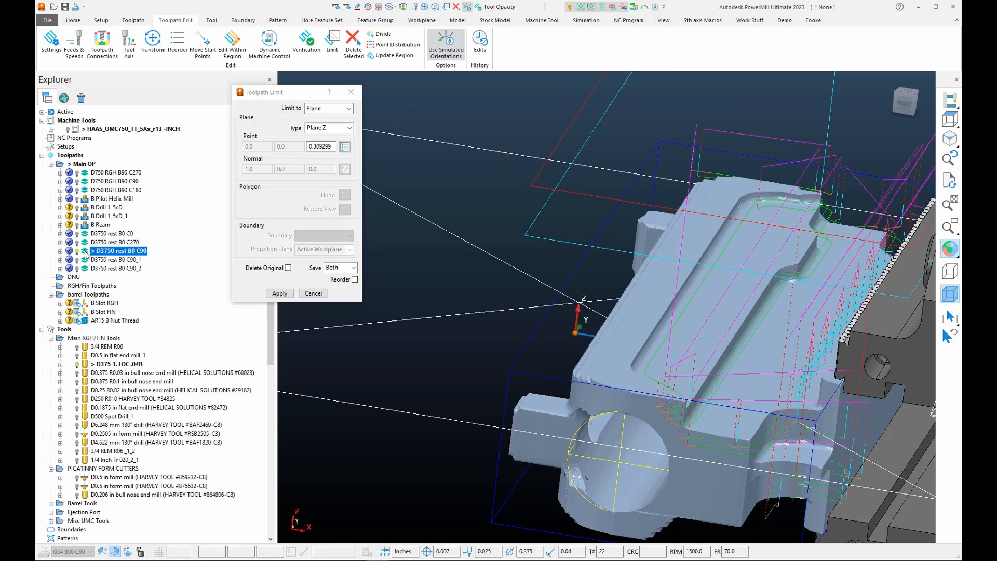
{"action": "left_click_drag", "start_coordinate": [86, 254], "coordinate": [69, 278]}
{"action": "left_click", "coordinate": [51, 268]}
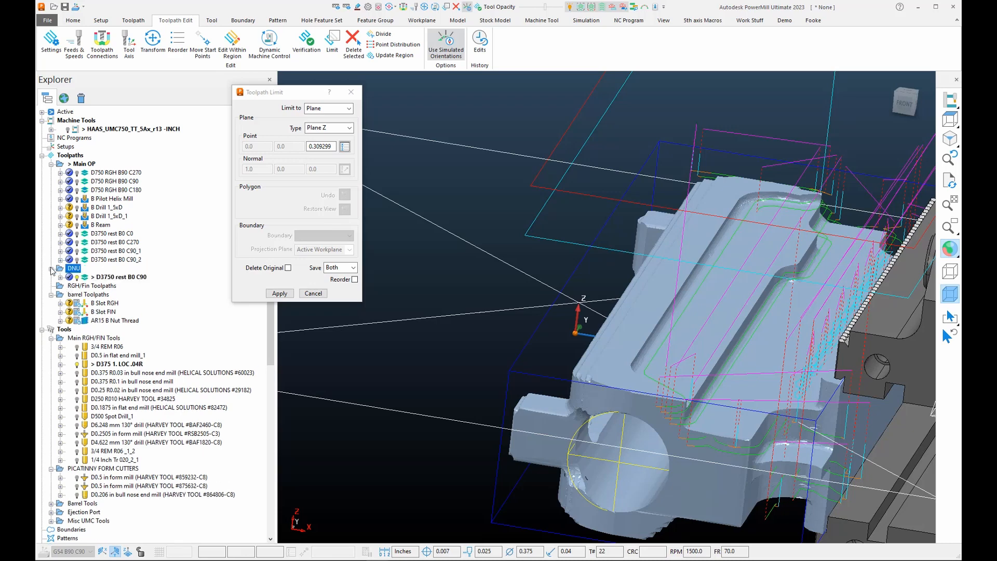
{"action": "left_click", "coordinate": [52, 268]}
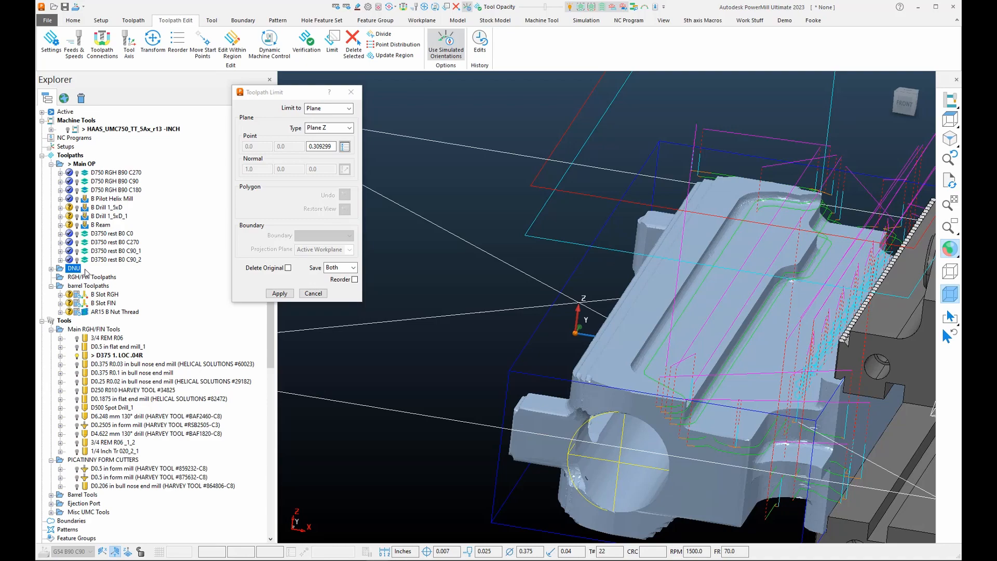
{"action": "left_click", "coordinate": [351, 92]}
{"action": "middle_click_drag", "start_coordinate": [638, 391], "coordinate": [581, 390]}
{"action": "scroll", "coordinate": [581, 390], "scroll_direction": "up", "scroll_amount": 2}
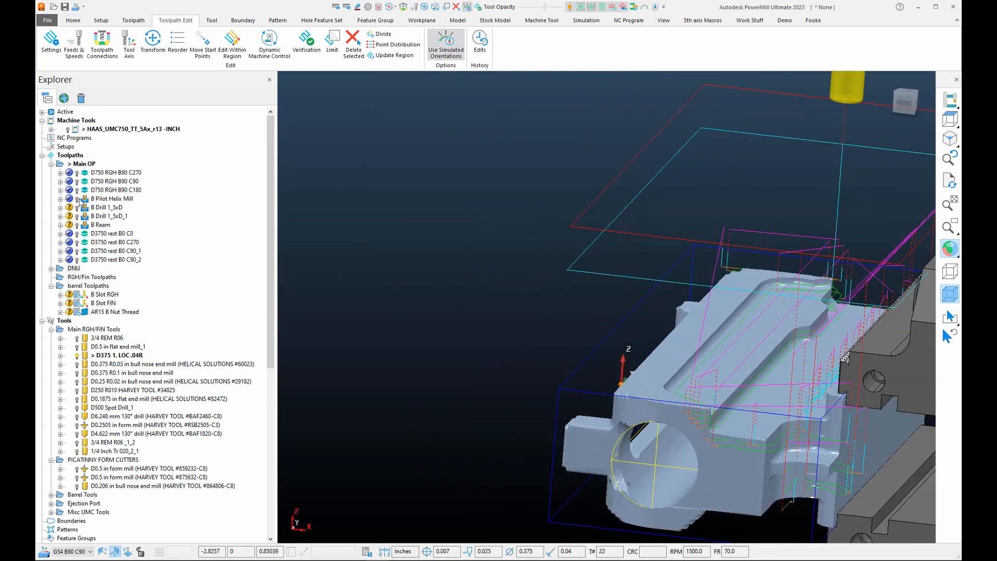
{"action": "left_click", "coordinate": [52, 269]}
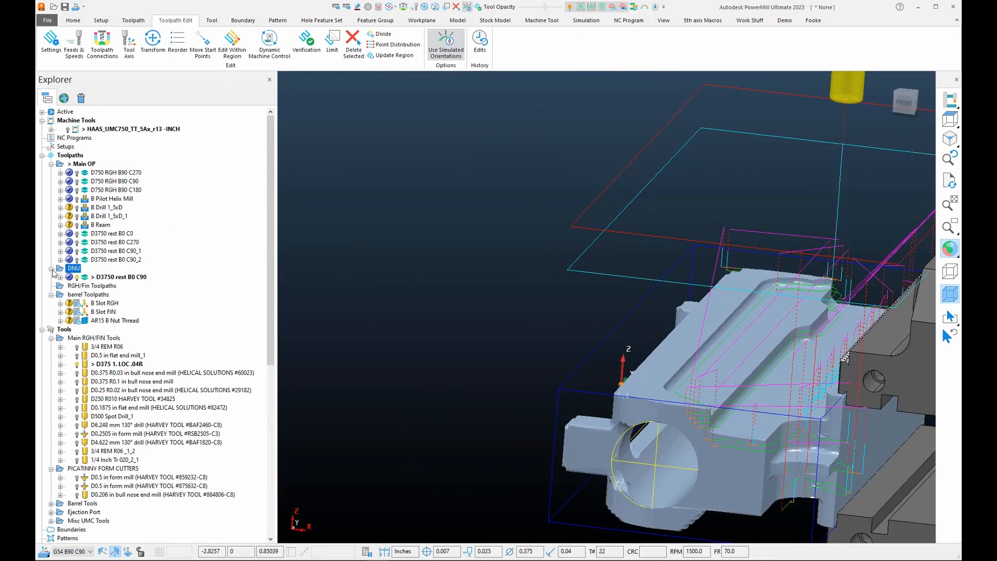
{"action": "left_click", "coordinate": [51, 268]}
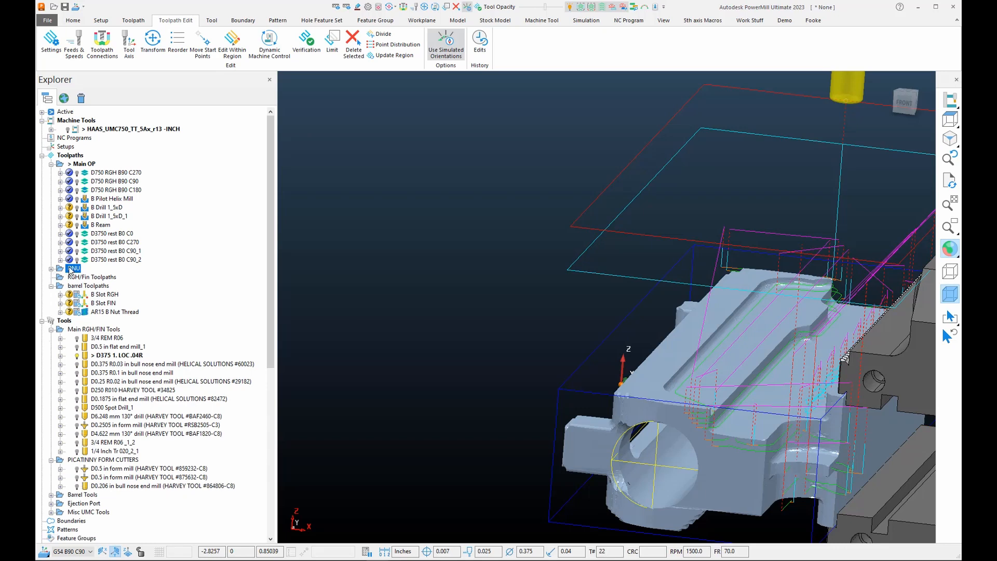
- Move the D3750 rest B0 C90_2 and D3750 rest B0 C90_1 toolpaths into the DNU folder
{"action": "left_click", "coordinate": [72, 260]}
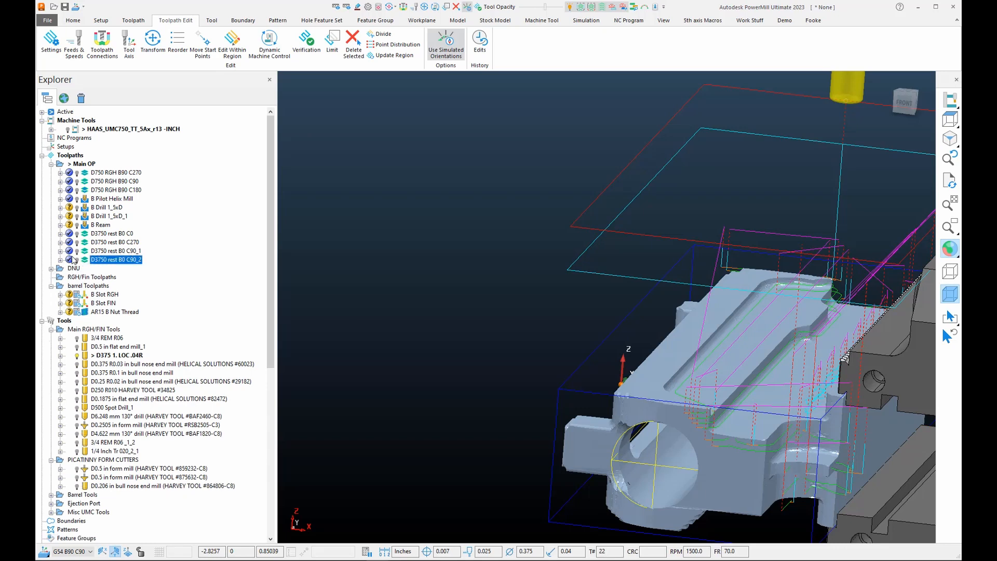
{"action": "left_click", "coordinate": [77, 260]}
{"action": "left_click_drag", "start_coordinate": [99, 260], "coordinate": [56, 270]}
{"action": "left_click", "coordinate": [79, 254]}
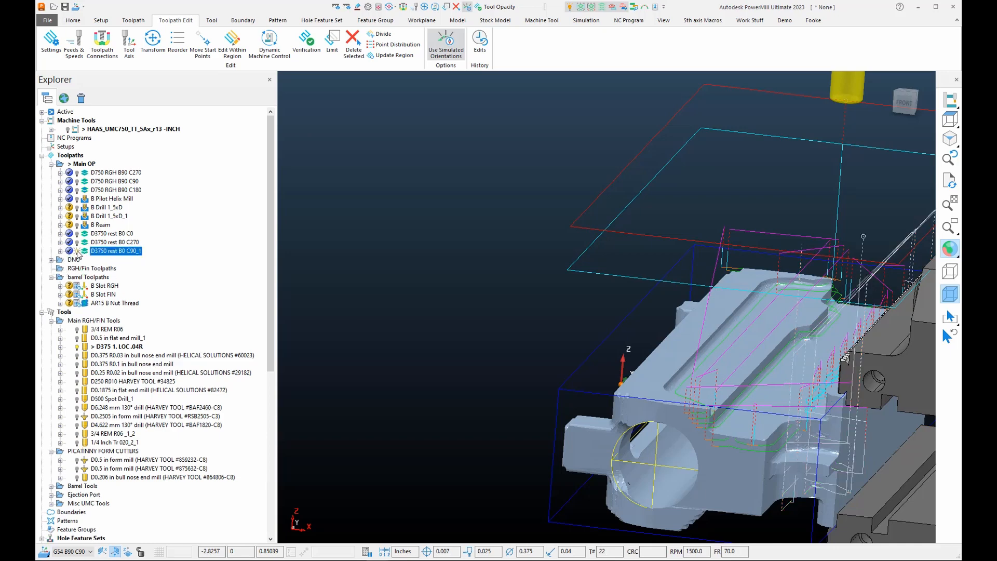
{"action": "left_click_drag", "start_coordinate": [85, 254], "coordinate": [63, 256]}
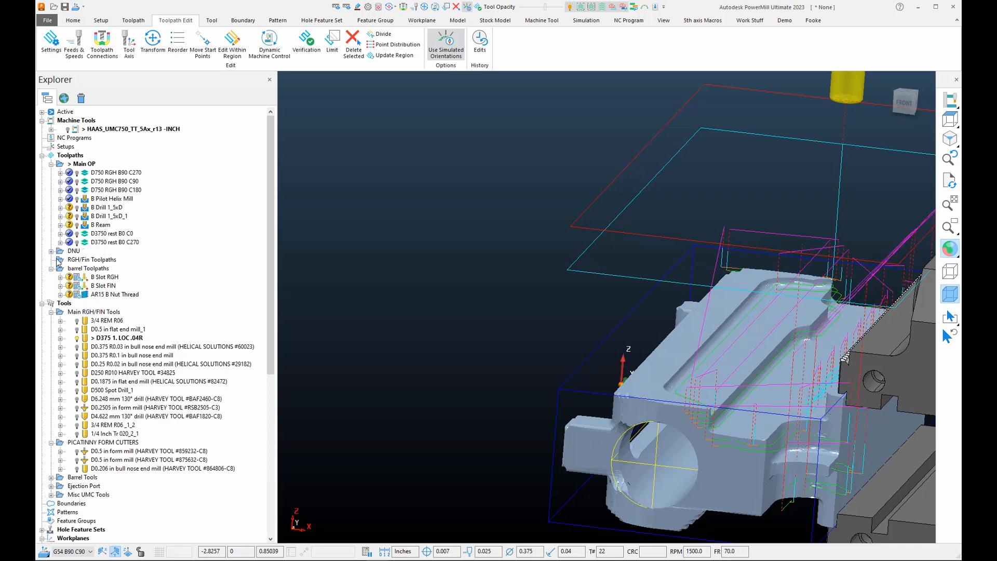
- Return D3750 rest B0 C90_2 to the Main OP folder, hide the other displayed toolpaths and make it the active one
{"action": "left_click", "coordinate": [88, 270]}
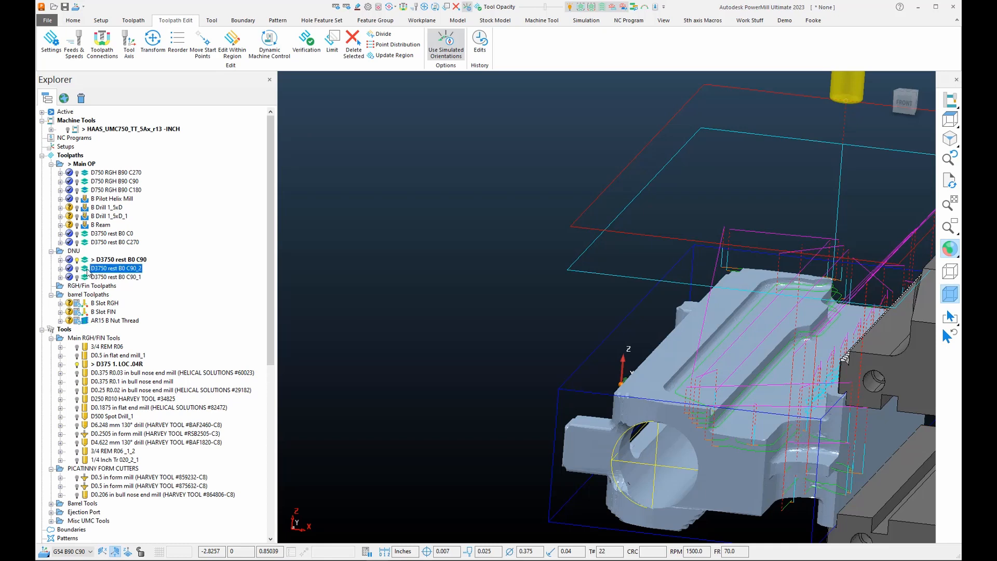
{"action": "left_click_drag", "start_coordinate": [87, 262], "coordinate": [79, 247]}
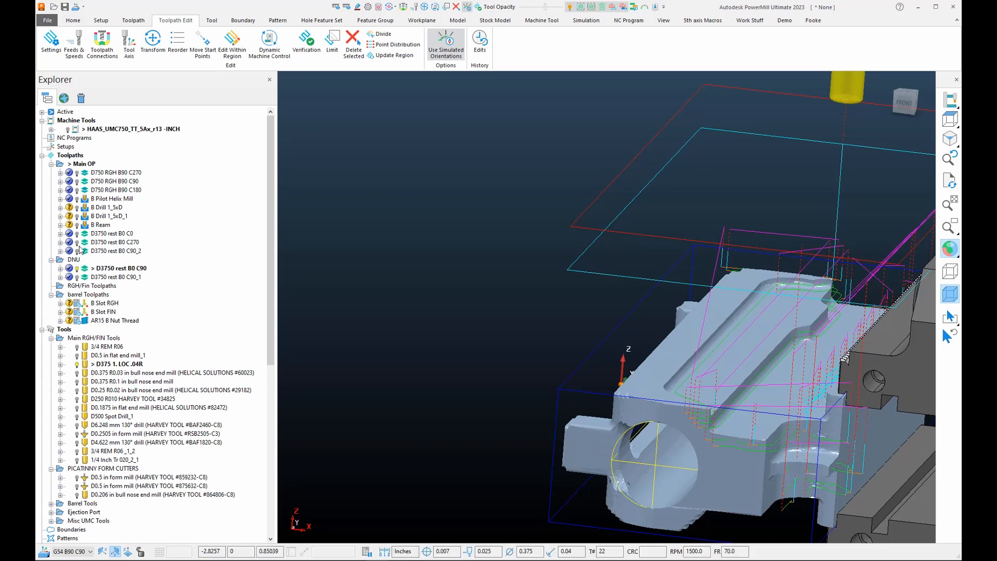
{"action": "left_click", "coordinate": [77, 252]}
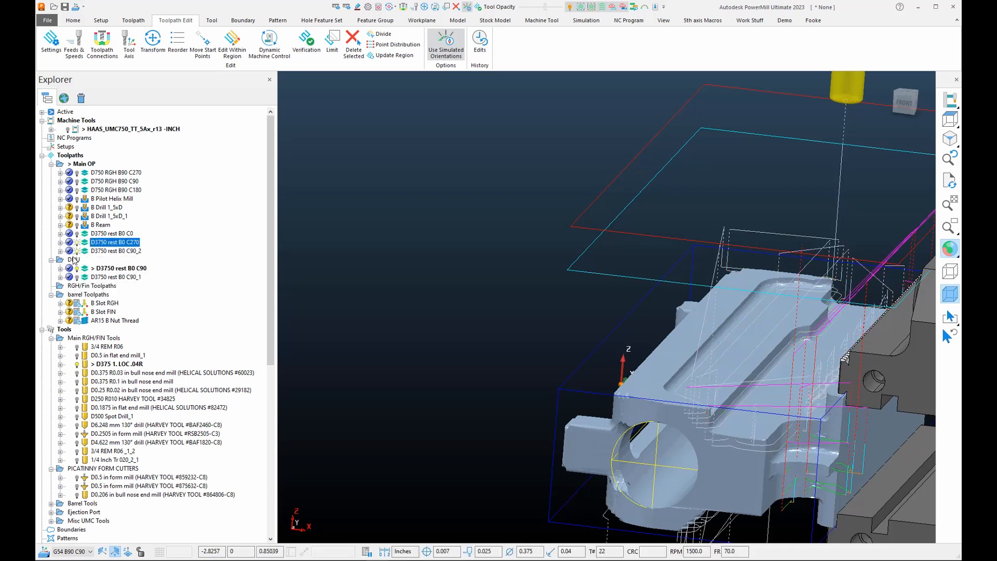
{"action": "left_click", "coordinate": [77, 269]}
{"action": "left_click", "coordinate": [77, 269]}
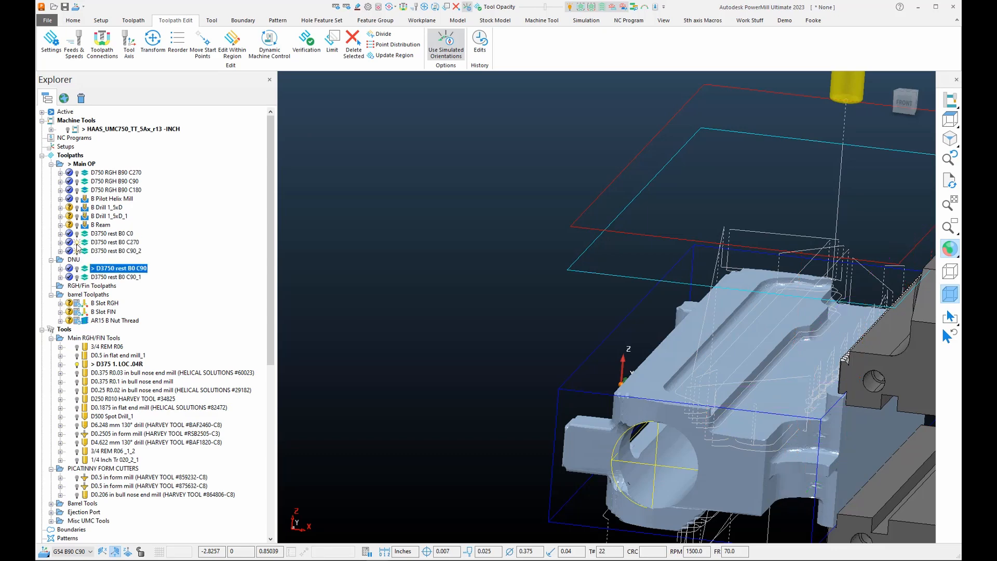
{"action": "left_click", "coordinate": [76, 243]}
{"action": "double_click", "coordinate": [116, 251]}
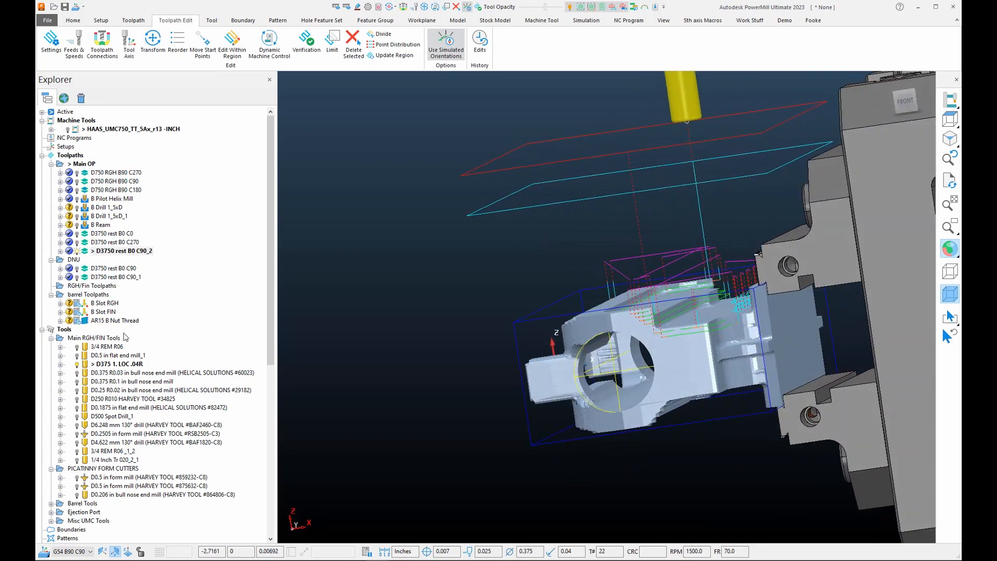
- Remove the outdated D3750 rest B0 C90 entry at the end of stock model 1
{"action": "scroll", "coordinate": [125, 338], "scroll_direction": "down", "scroll_amount": 10}
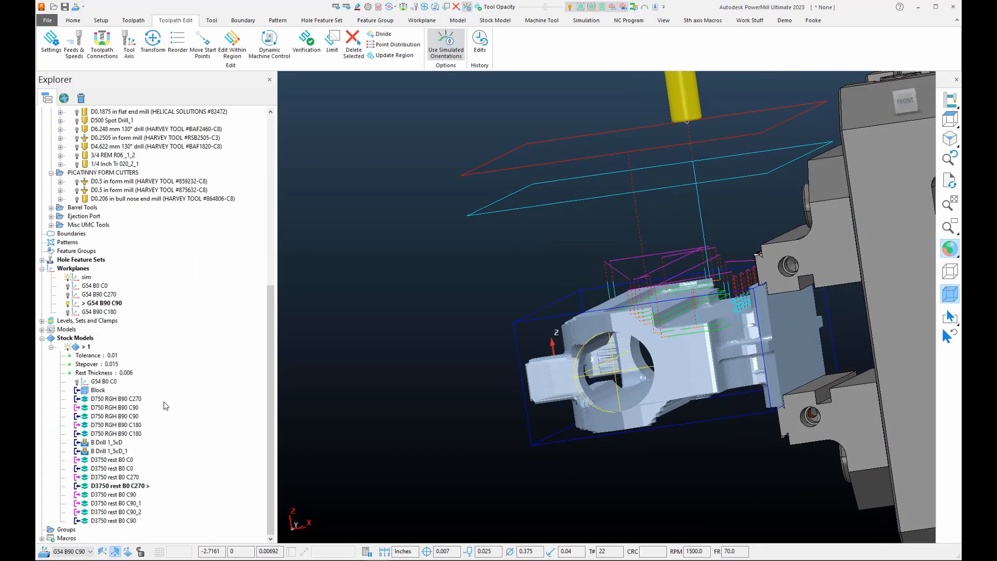
{"action": "right_click", "coordinate": [96, 522]}
{"action": "left_click", "coordinate": [85, 521]}
{"action": "scroll", "coordinate": [106, 320], "scroll_direction": "up", "scroll_amount": 8}
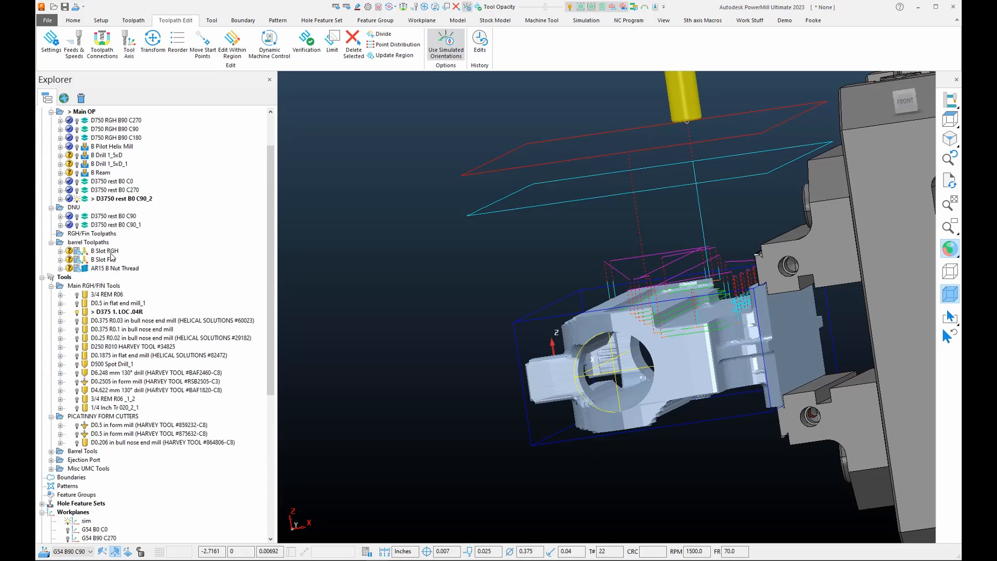
{"action": "scroll", "coordinate": [115, 257], "scroll_direction": "up", "scroll_amount": 2}
{"action": "scroll", "coordinate": [109, 259], "scroll_direction": "down", "scroll_amount": 10}
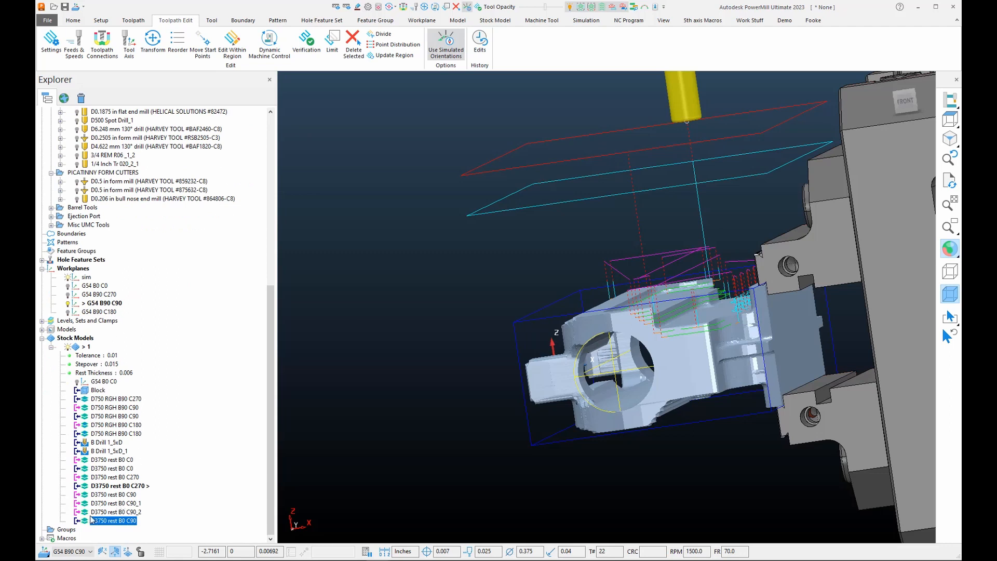
{"action": "right_click", "coordinate": [87, 524]}
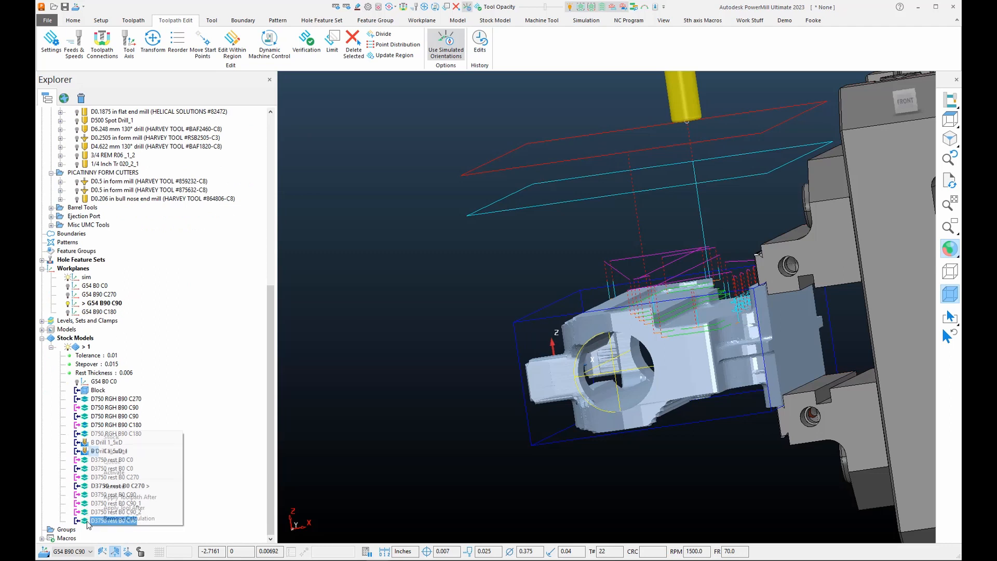
{"action": "left_click", "coordinate": [99, 523]}
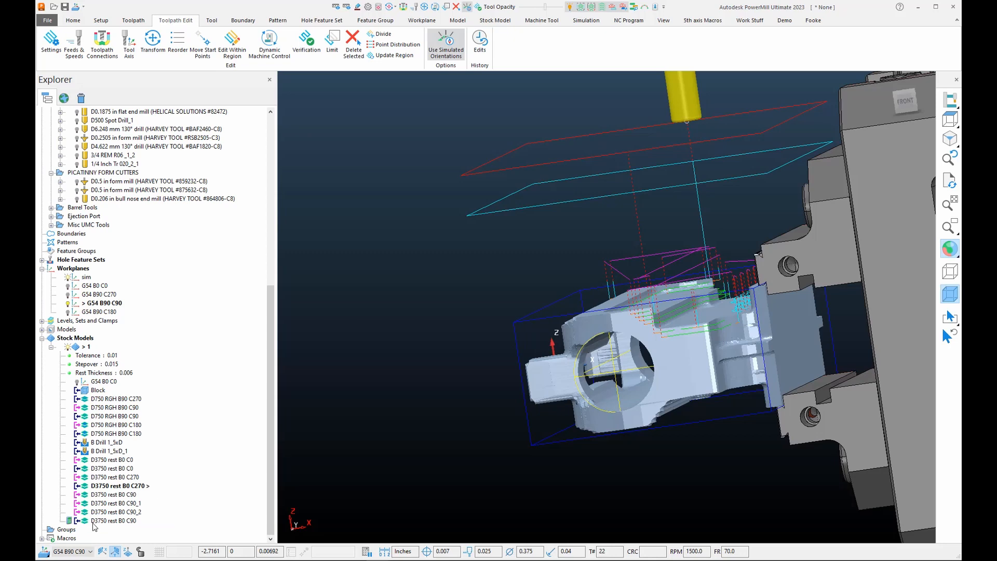
{"action": "right_click", "coordinate": [94, 525]}
{"action": "left_click", "coordinate": [111, 488]}
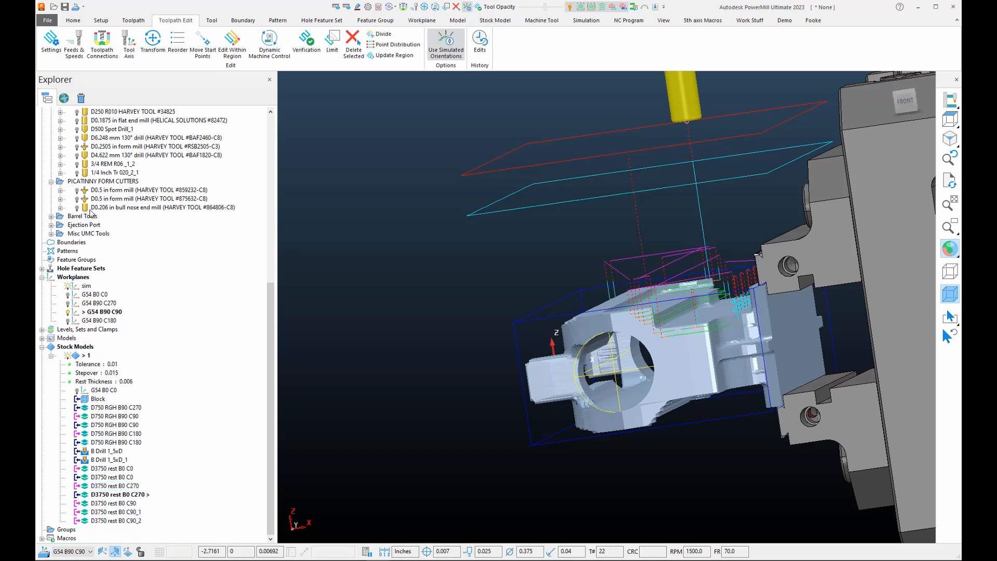
- Add the D3750 rest B0 C90_2 toolpath to stock model 1 and calculate the stock
{"action": "scroll", "coordinate": [91, 213], "scroll_direction": "up", "scroll_amount": 10}
{"action": "right_click", "coordinate": [127, 253]}
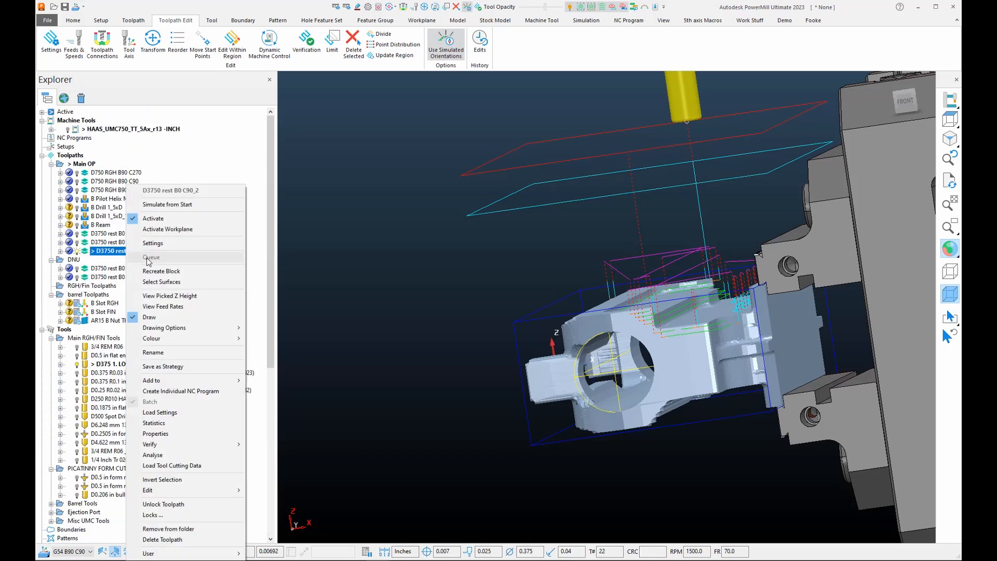
{"action": "mouse_move", "coordinate": [233, 381]}
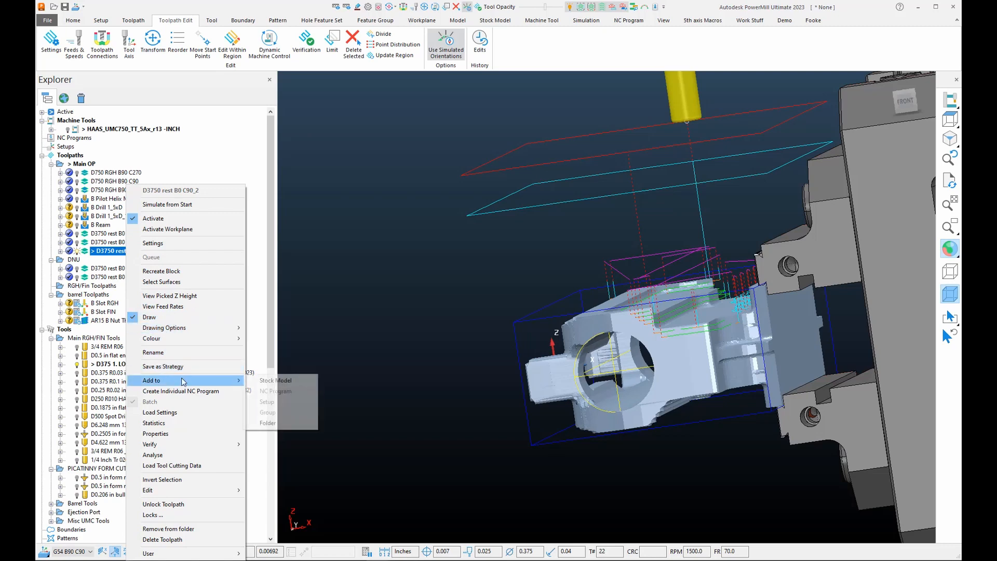
{"action": "left_click", "coordinate": [264, 381]}
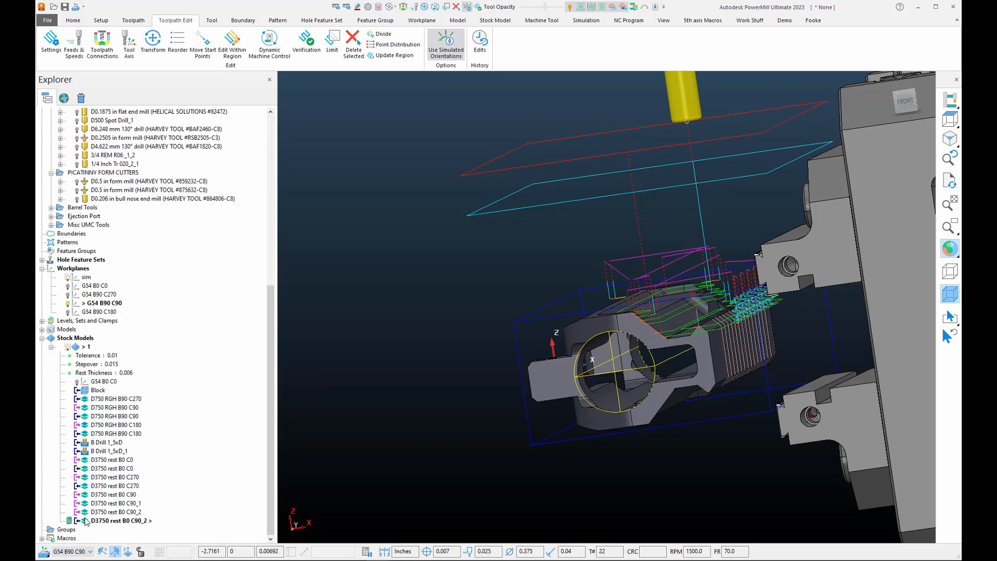
{"action": "right_click", "coordinate": [87, 520]}
{"action": "left_click", "coordinate": [133, 447]}
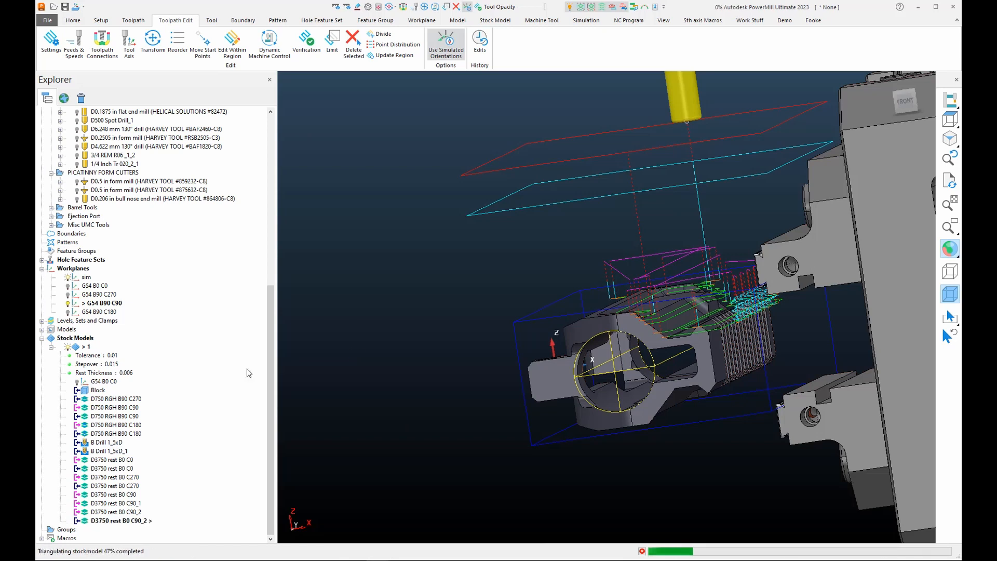
- Examine the recalculated stock on the receiver's C90 side from the front and at an angle, including the stepped slope and rail area
{"action": "scroll", "coordinate": [641, 388], "scroll_direction": "up", "scroll_amount": 5}
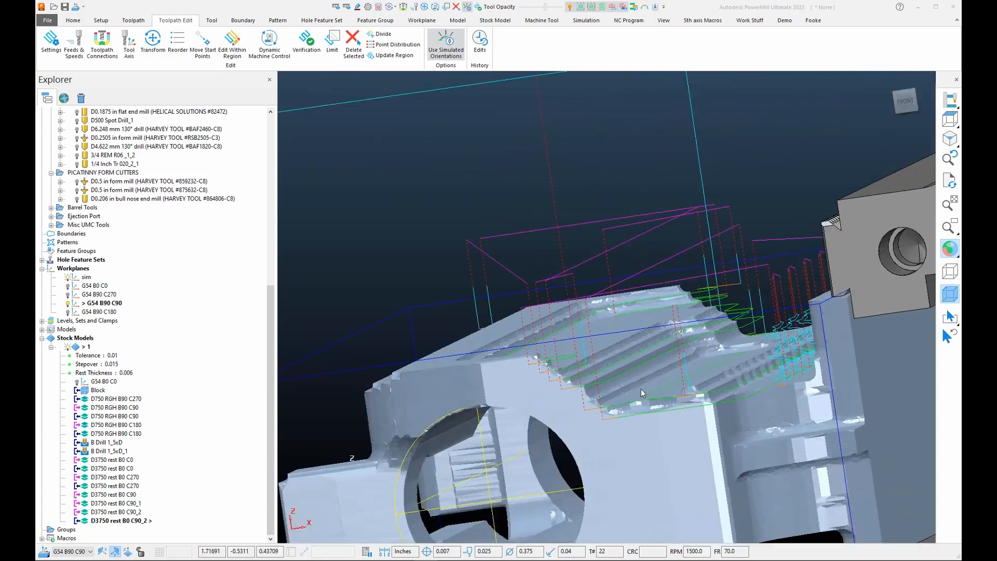
{"action": "middle_click_drag", "start_coordinate": [648, 360], "coordinate": [821, 405]}
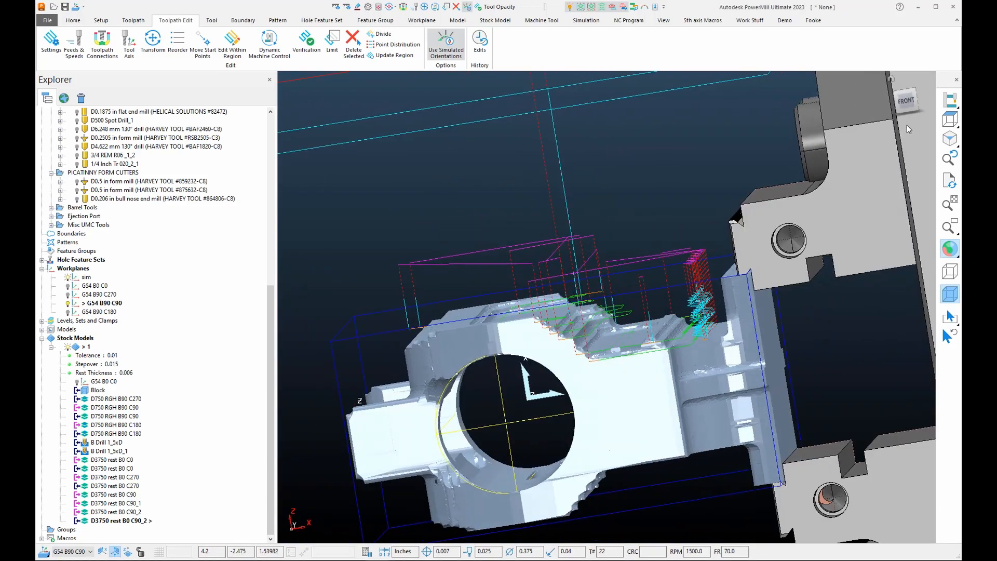
{"action": "left_click", "coordinate": [906, 100]}
{"action": "scroll", "coordinate": [540, 307], "scroll_direction": "up", "scroll_amount": 8}
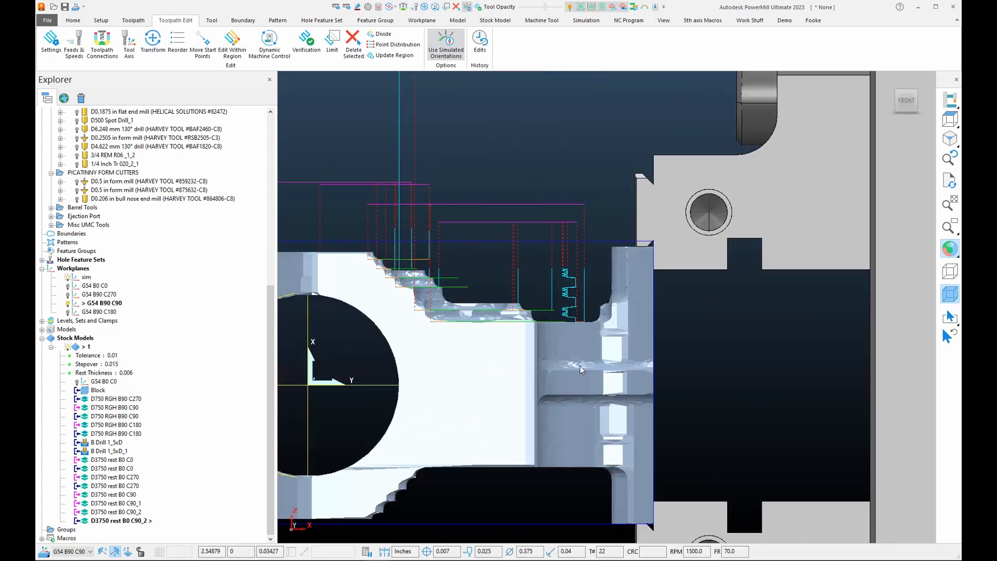
{"action": "scroll", "coordinate": [540, 307], "scroll_direction": "down", "scroll_amount": 6}
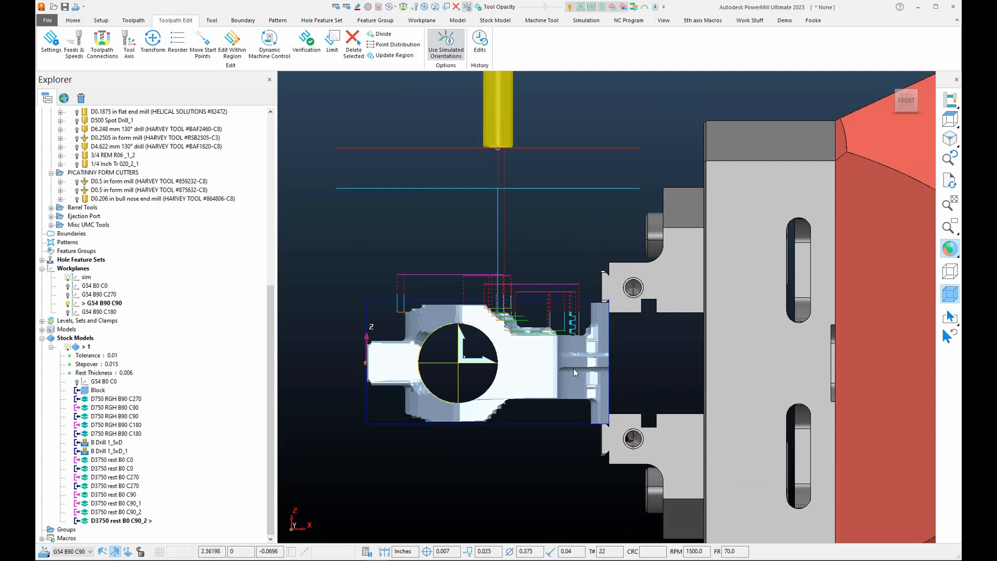
{"action": "middle_click_drag", "start_coordinate": [541, 375], "coordinate": [462, 391]}
{"action": "scroll", "coordinate": [488, 357], "scroll_direction": "up", "scroll_amount": 3}
{"action": "scroll", "coordinate": [609, 432], "scroll_direction": "up", "scroll_amount": 3}
{"action": "middle_click_drag", "start_coordinate": [608, 432], "coordinate": [702, 258]}
{"action": "scroll", "coordinate": [679, 226], "scroll_direction": "down", "scroll_amount": 4}
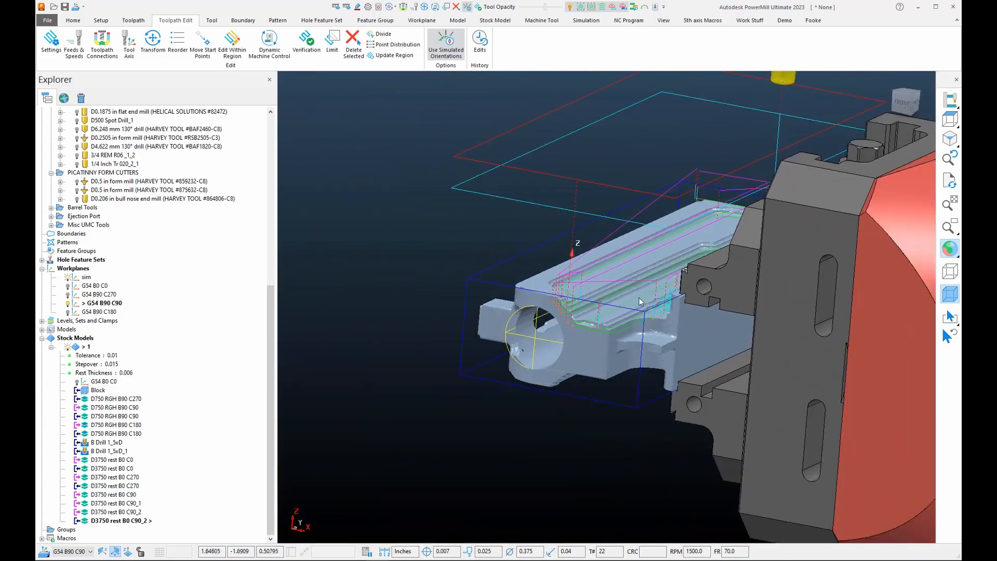
{"action": "middle_click_drag", "start_coordinate": [679, 226], "coordinate": [674, 251]}
{"action": "scroll", "coordinate": [597, 283], "scroll_direction": "up", "scroll_amount": 3}
{"action": "middle_click_drag", "start_coordinate": [587, 284], "coordinate": [616, 362]}
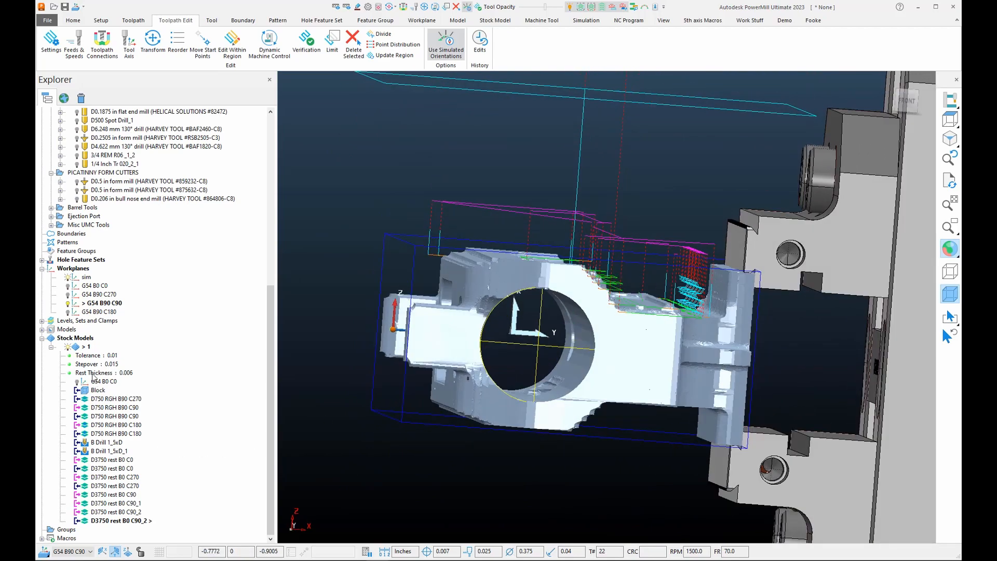
- Turn off shading for stock model 1 and examine from the front how much material remains over the receiver's sloped faces and rail
{"action": "right_click", "coordinate": [84, 347]}
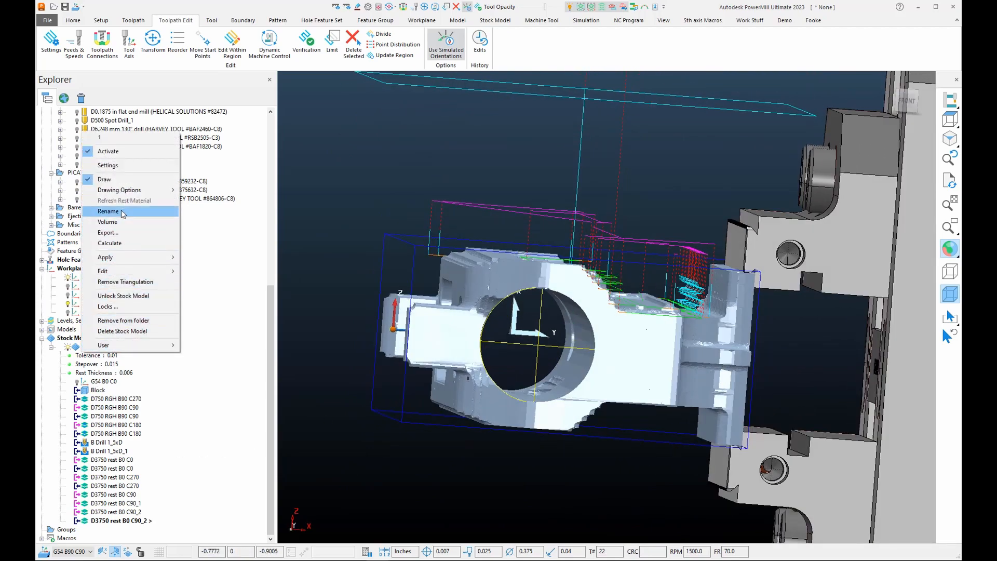
{"action": "mouse_move", "coordinate": [146, 190]}
{"action": "left_click", "coordinate": [207, 190]}
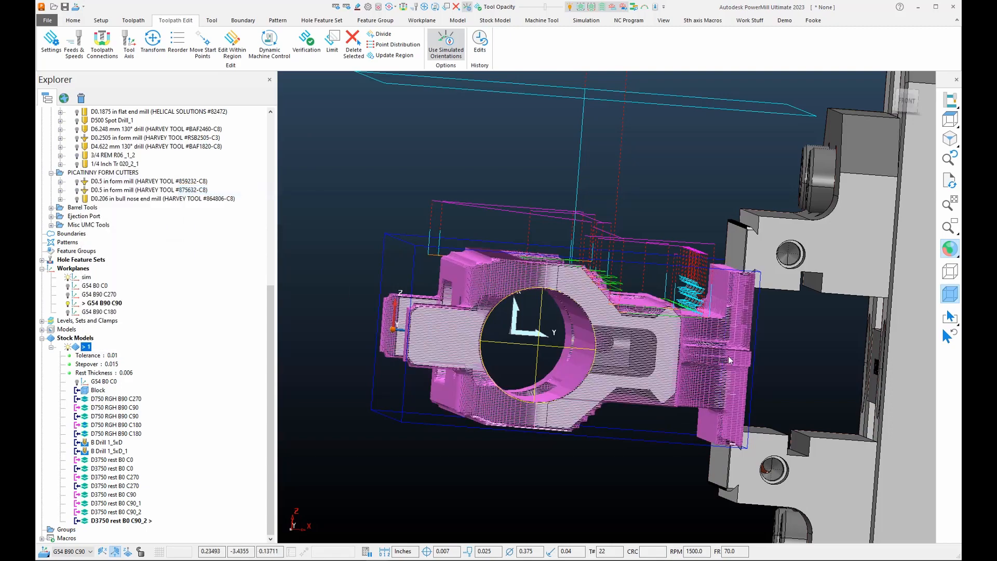
{"action": "scroll", "coordinate": [728, 356], "scroll_direction": "up", "scroll_amount": 5}
{"action": "left_click", "coordinate": [910, 105]}
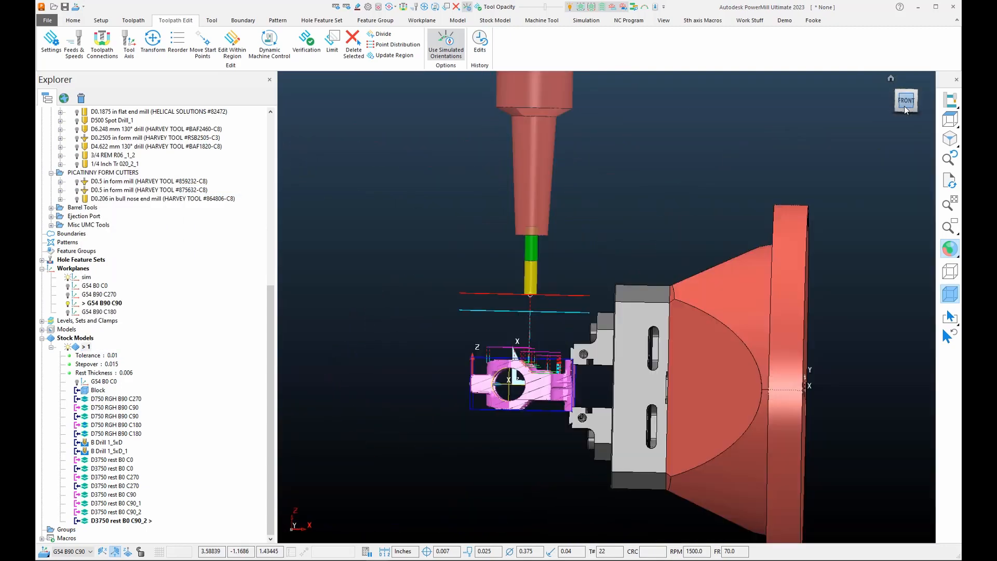
{"action": "scroll", "coordinate": [655, 356], "scroll_direction": "up", "scroll_amount": 4}
{"action": "scroll", "coordinate": [656, 356], "scroll_direction": "up", "scroll_amount": 5}
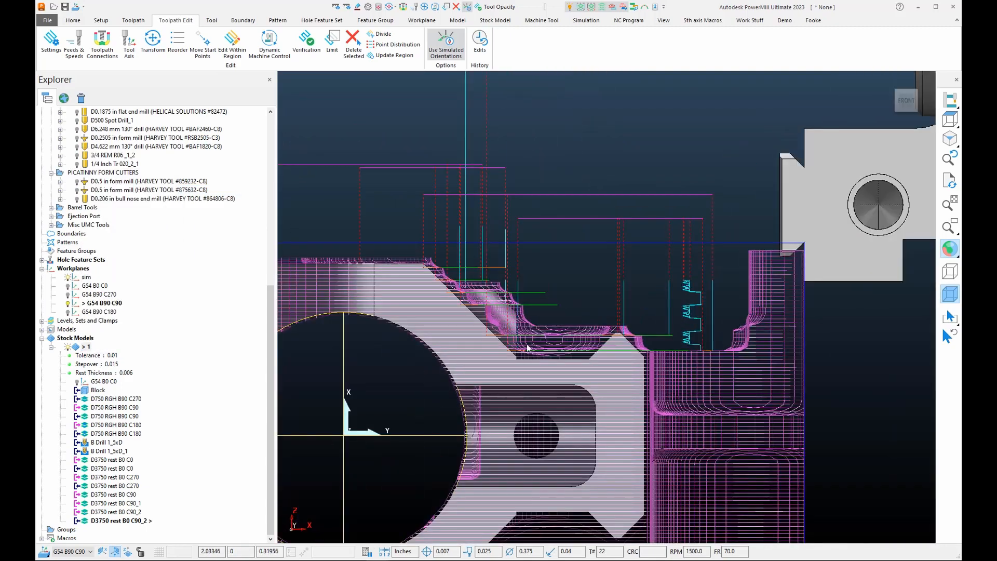
{"action": "scroll", "coordinate": [650, 367], "scroll_direction": "down", "scroll_amount": 2}
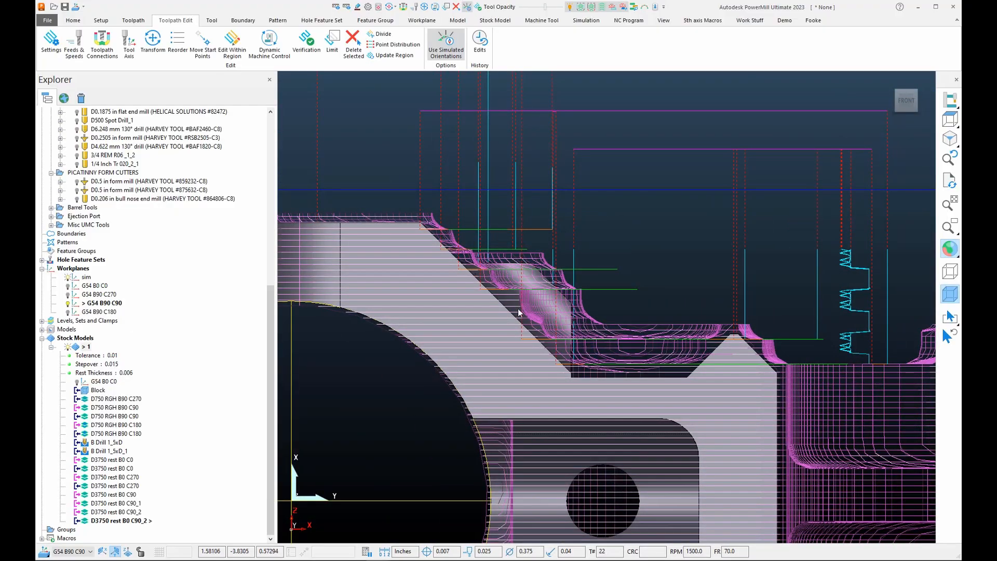
{"action": "scroll", "coordinate": [605, 305], "scroll_direction": "down", "scroll_amount": 2}
{"action": "middle_click_drag", "start_coordinate": [606, 307], "coordinate": [639, 342]}
{"action": "scroll", "coordinate": [639, 343], "scroll_direction": "down", "scroll_amount": 2}
{"action": "scroll", "coordinate": [565, 350], "scroll_direction": "up", "scroll_amount": 3}
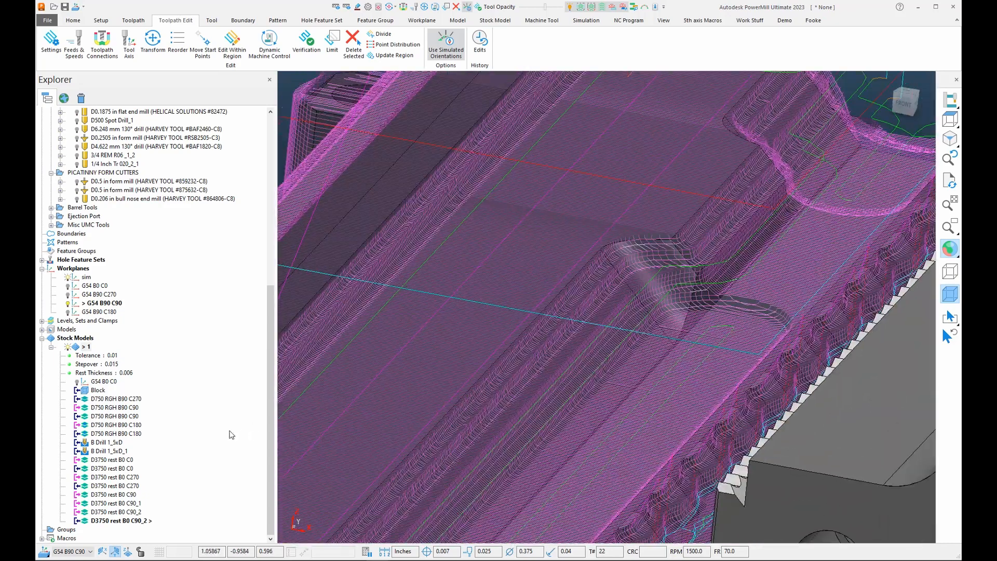
- Hide stock model 1 and the D3750 rest B0 C90_2 toolpath, and collapse the DNU folder
{"action": "left_click", "coordinate": [68, 346]}
{"action": "scroll", "coordinate": [412, 314], "scroll_direction": "down", "scroll_amount": 3}
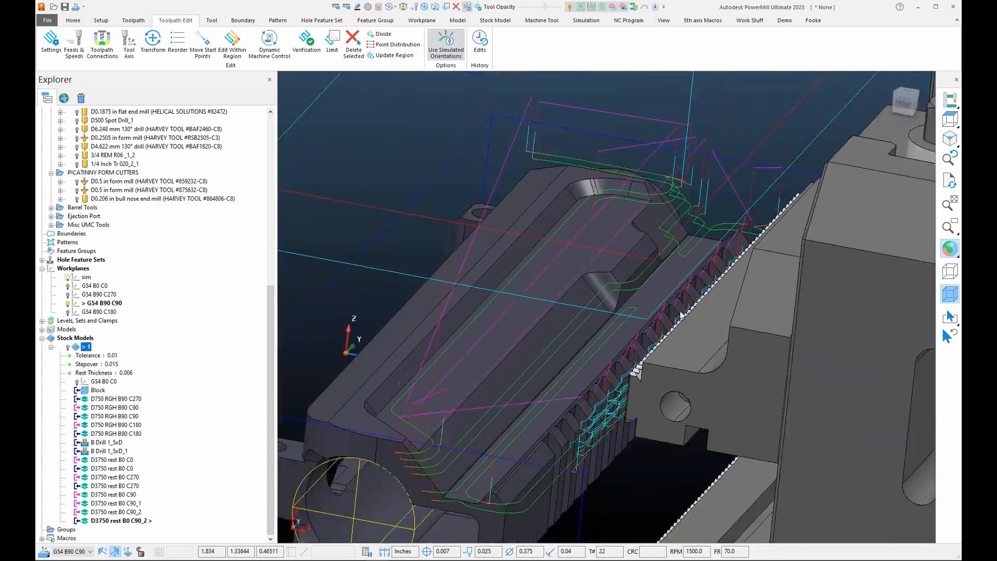
{"action": "middle_click_drag", "start_coordinate": [635, 373], "coordinate": [649, 322]}
{"action": "scroll", "coordinate": [114, 174], "scroll_direction": "up", "scroll_amount": 11}
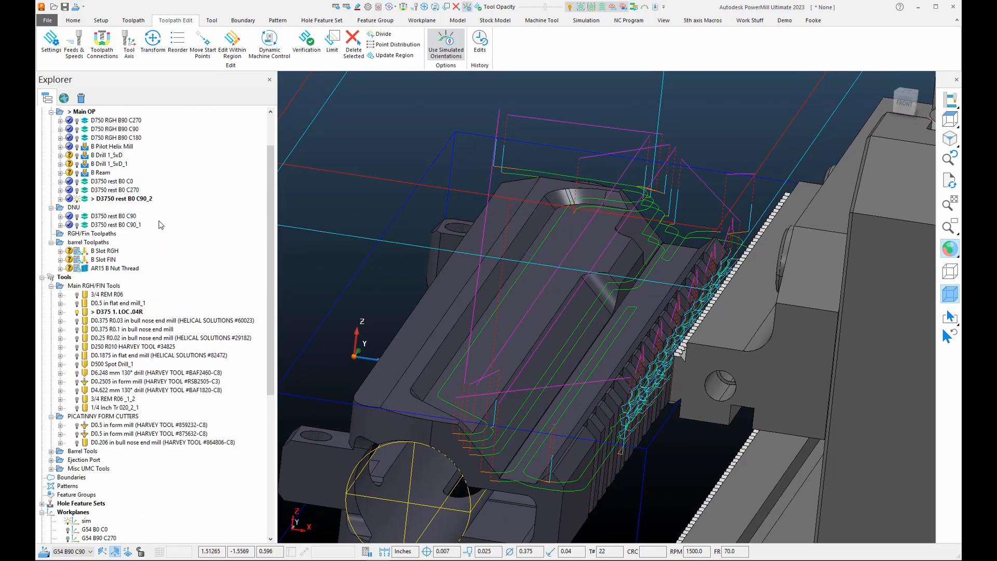
{"action": "left_click", "coordinate": [76, 252]}
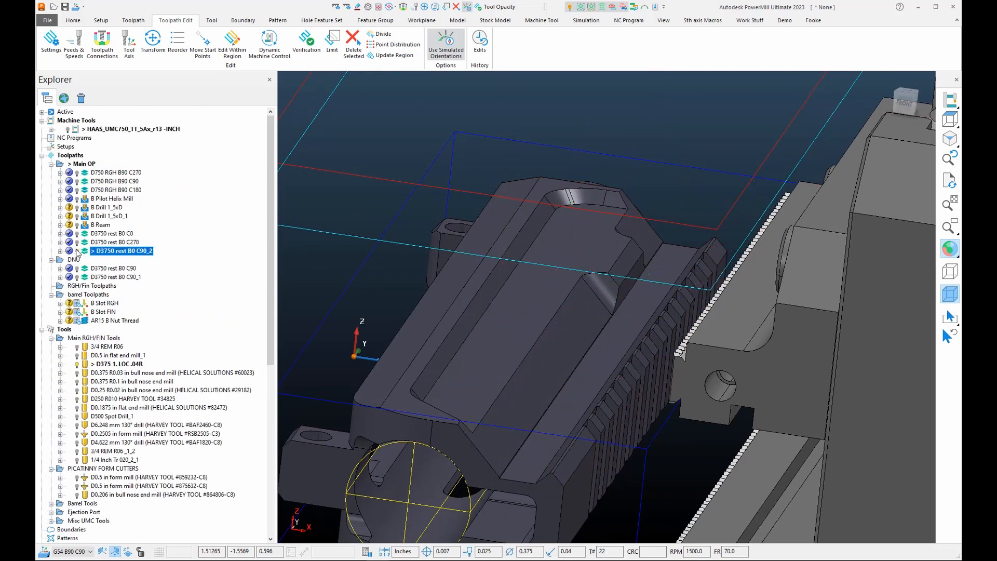
{"action": "double_click", "coordinate": [74, 260]}
{"action": "left_click", "coordinate": [93, 252]}
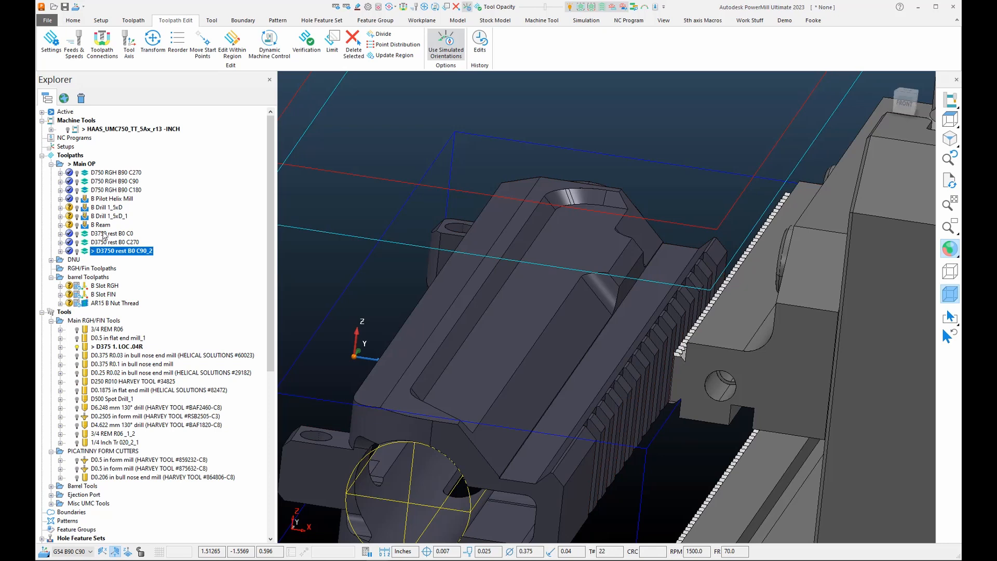
- Create a new toolpath using the Swarf Finishing strategy from the Finishing category
{"action": "left_click", "coordinate": [73, 22]}
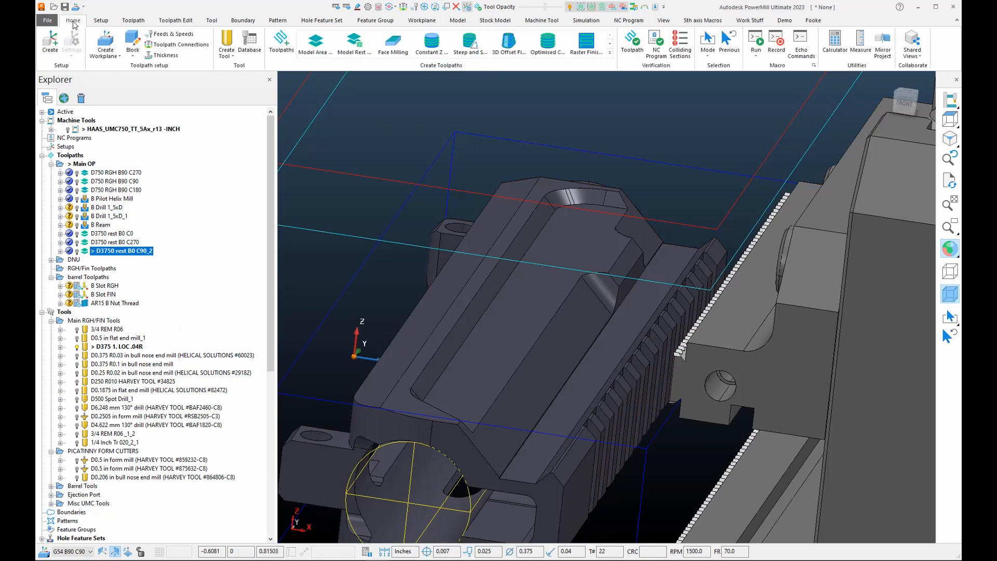
{"action": "scroll", "coordinate": [616, 208], "scroll_direction": "up", "scroll_amount": 3}
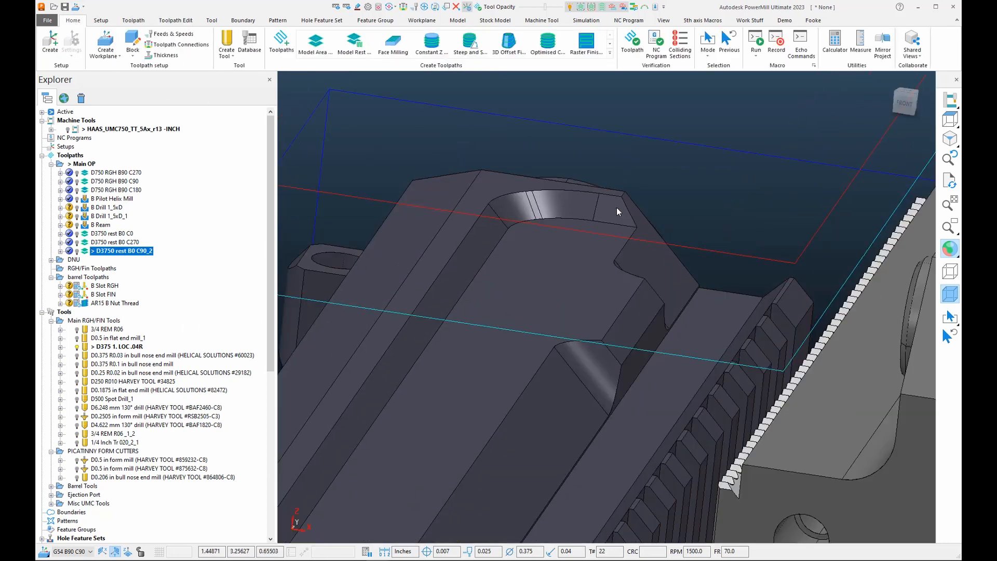
{"action": "left_click", "coordinate": [616, 207]}
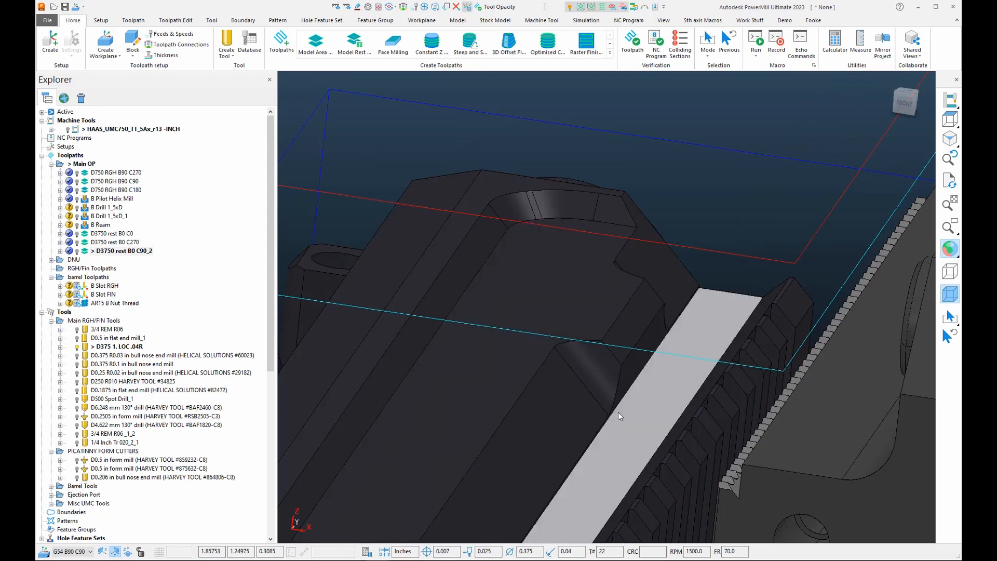
{"action": "scroll", "coordinate": [618, 413], "scroll_direction": "down", "scroll_amount": 6}
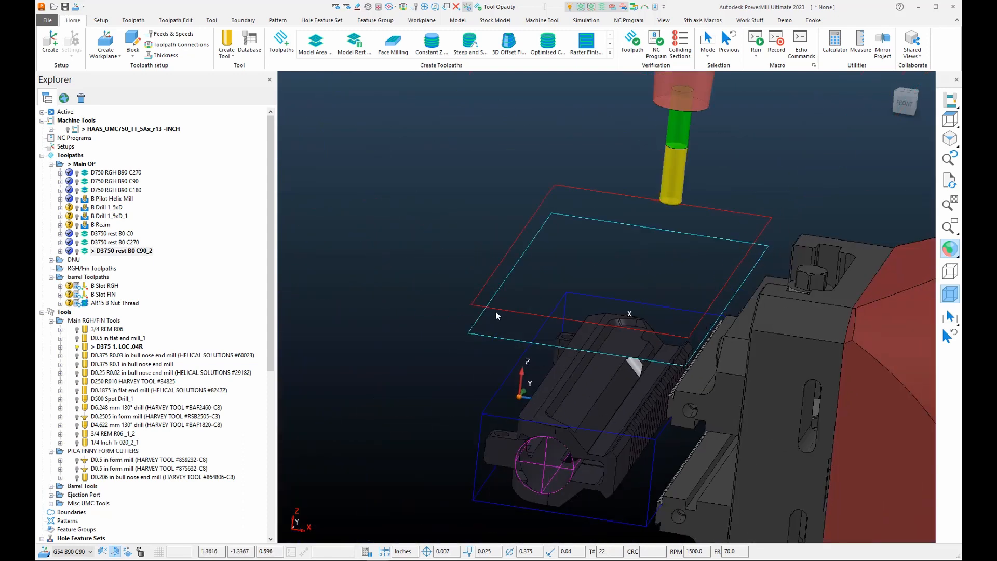
{"action": "scroll", "coordinate": [638, 391], "scroll_direction": "up", "scroll_amount": 2}
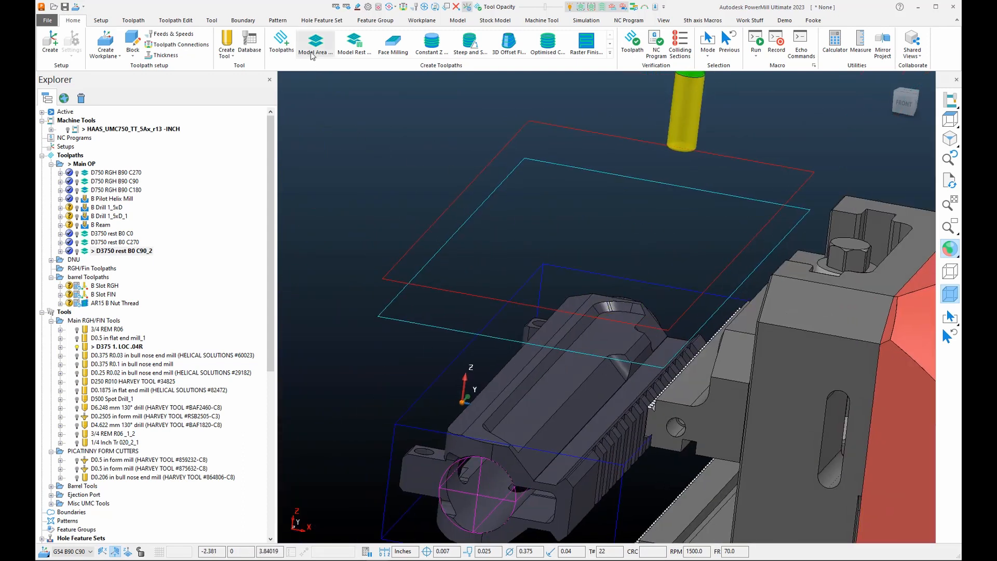
{"action": "left_click", "coordinate": [312, 52]}
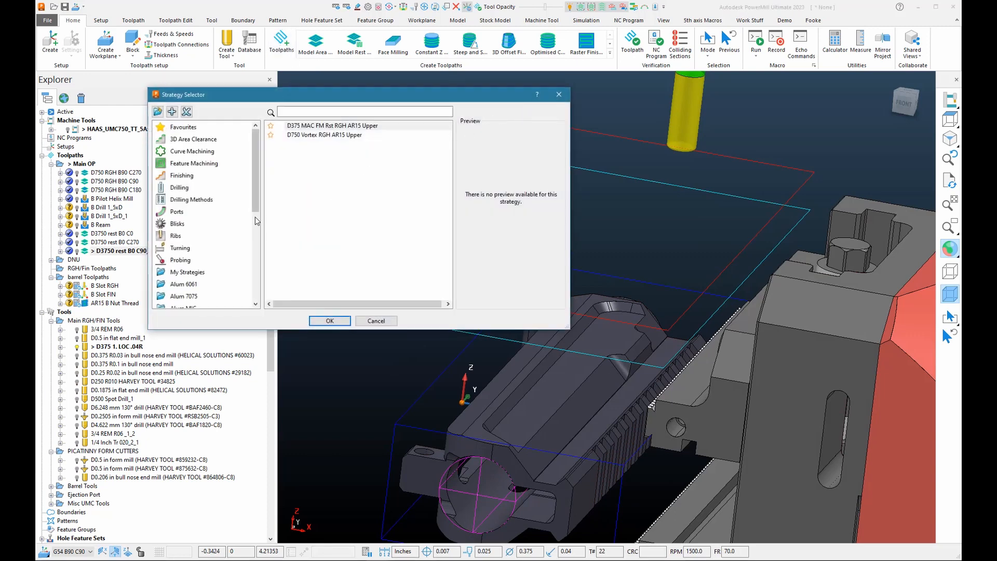
{"action": "left_click_drag", "start_coordinate": [256, 208], "coordinate": [254, 182]}
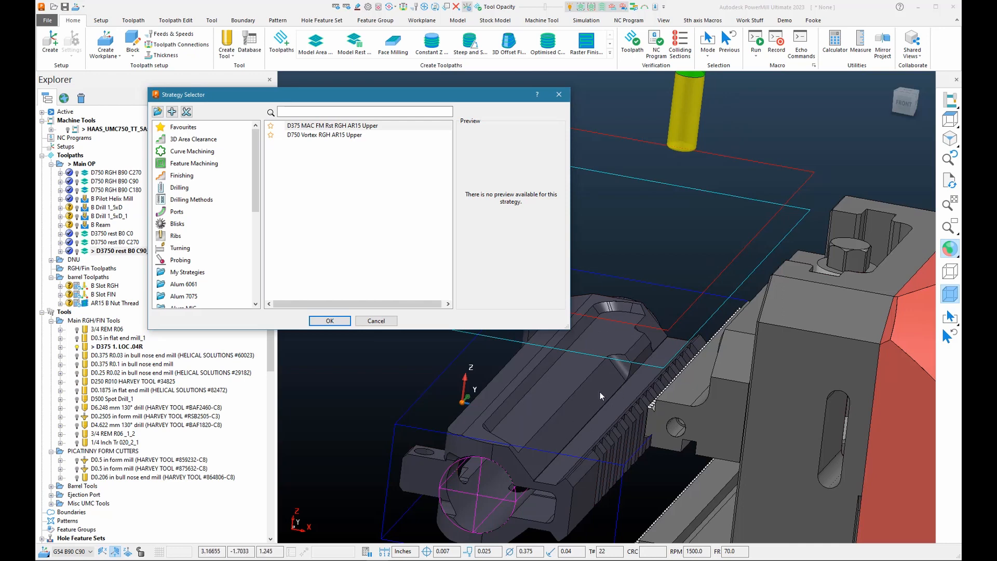
{"action": "left_click", "coordinate": [173, 175]}
{"action": "scroll", "coordinate": [320, 205], "scroll_direction": "down", "scroll_amount": 5}
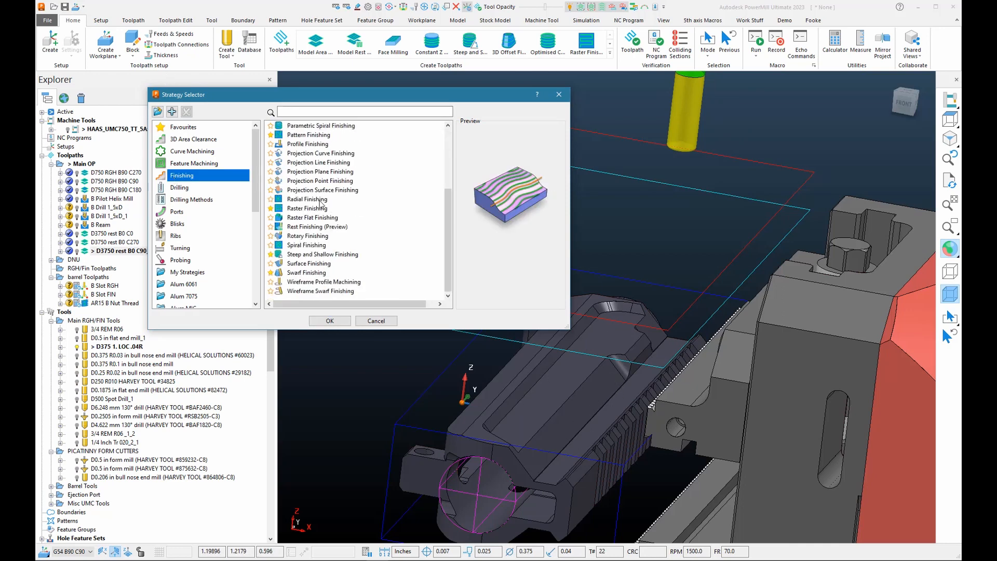
{"action": "left_click", "coordinate": [294, 274]}
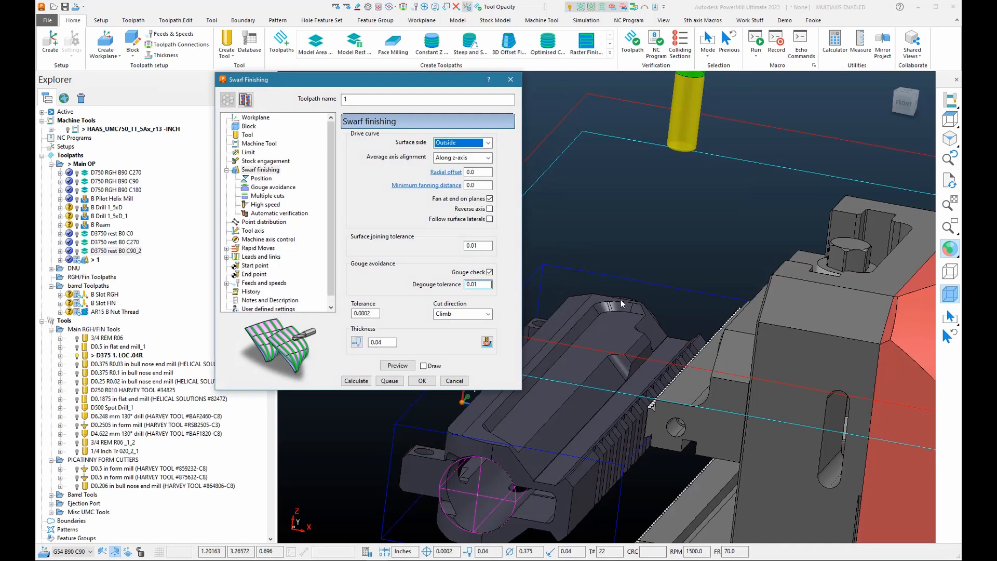
- Set the swarf finishing tolerance to 0.005 and the thickness to 0.01
{"action": "left_click_drag", "start_coordinate": [441, 78], "coordinate": [365, 80]}
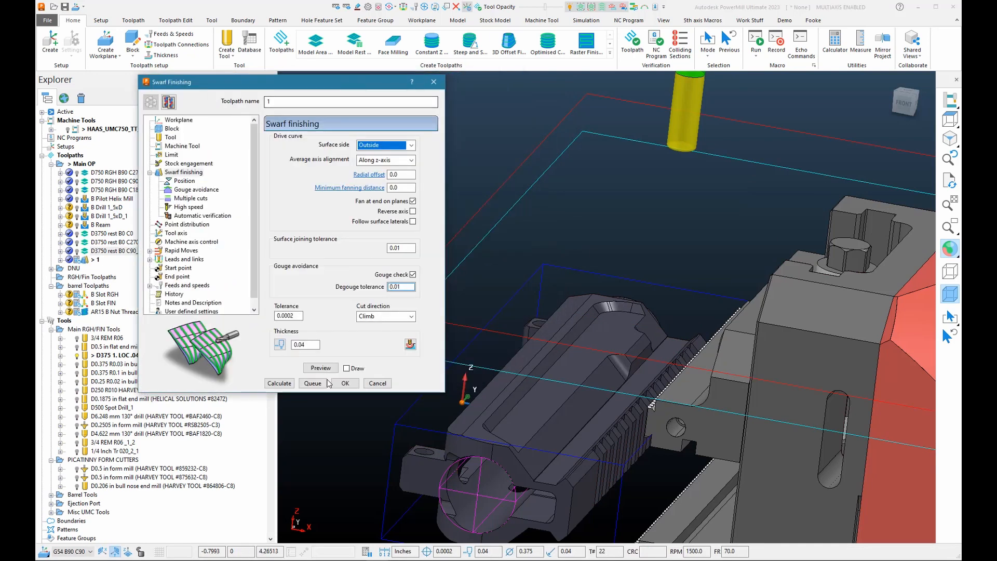
{"action": "left_click_drag", "start_coordinate": [299, 316], "coordinate": [271, 315]}
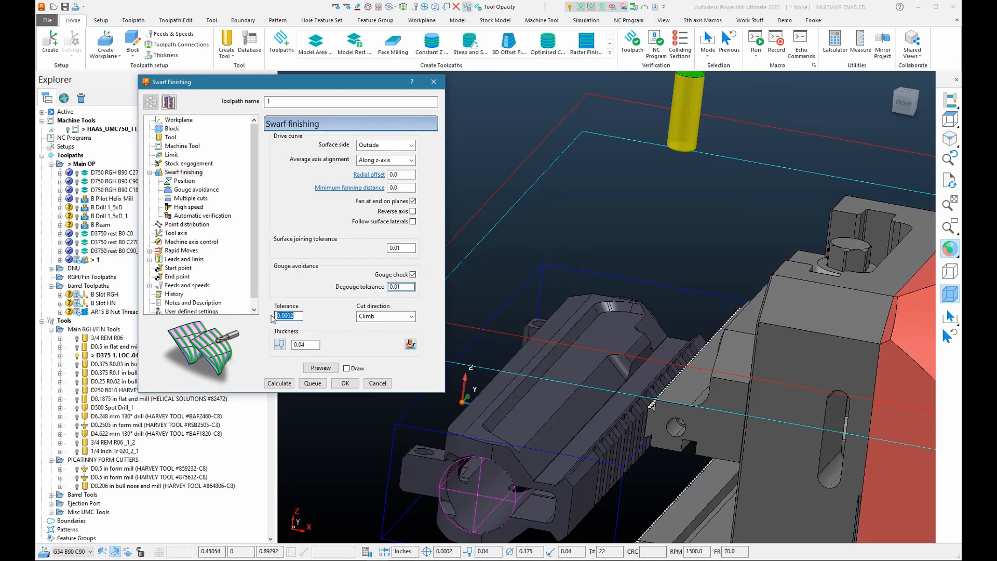
{"action": "type", "text": ".00"}
{"action": "type", "text": "0.01"}
- Switch to brush-style surface selection and select the long upper wall of the receiver's pocket, including the rounded corners at both ends
{"action": "scroll", "coordinate": [618, 333], "scroll_direction": "up", "scroll_amount": 2}
{"action": "scroll", "coordinate": [618, 332], "scroll_direction": "up", "scroll_amount": 2}
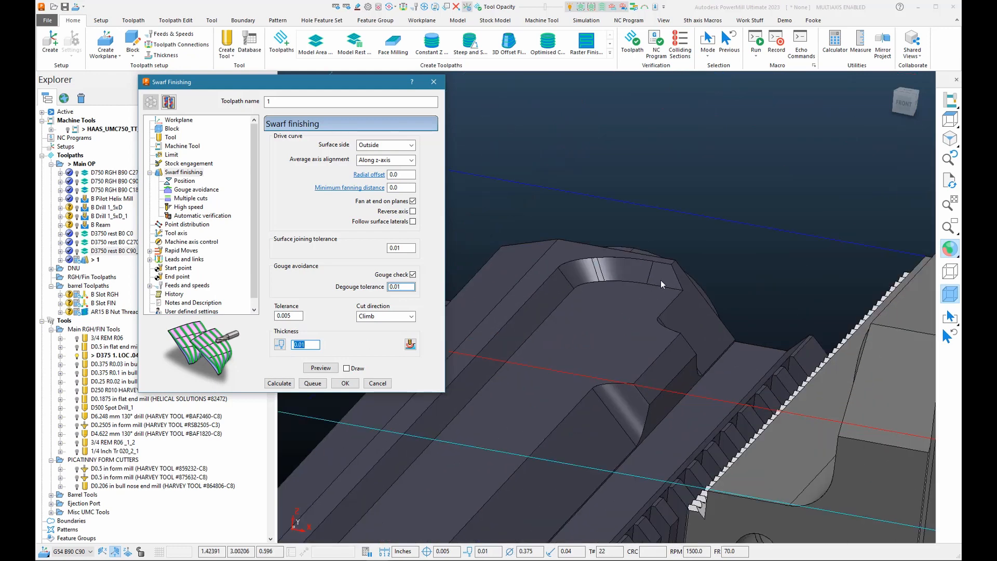
{"action": "left_click", "coordinate": [950, 316]}
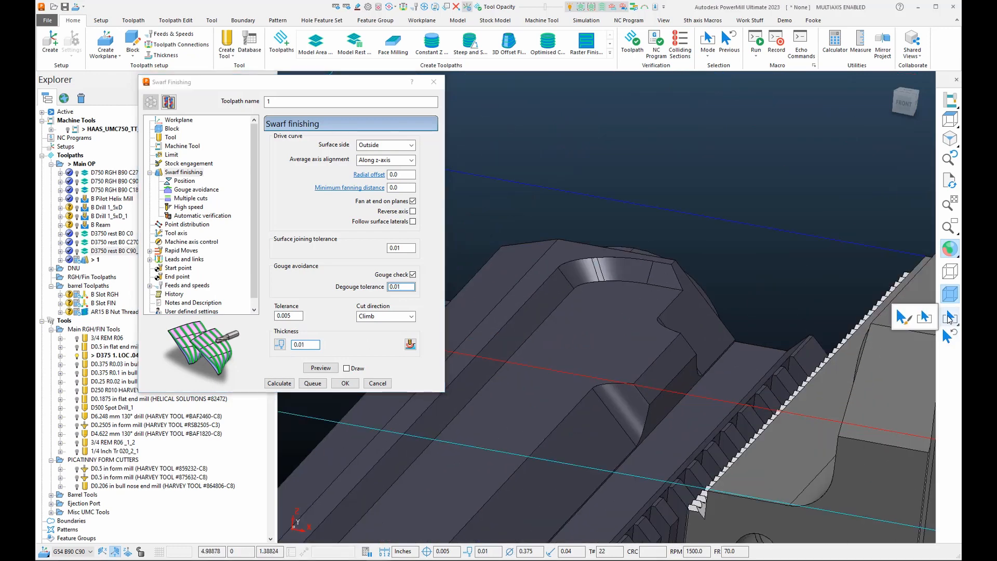
{"action": "left_click", "coordinate": [905, 316]}
{"action": "left_click_drag", "start_coordinate": [661, 282], "coordinate": [546, 295]}
{"action": "scroll", "coordinate": [678, 282], "scroll_direction": "down", "scroll_amount": 3}
{"action": "middle_click_drag", "start_coordinate": [581, 394], "coordinate": [496, 335]}
{"action": "scroll", "coordinate": [496, 335], "scroll_direction": "up", "scroll_amount": 4}
{"action": "middle_click_drag", "start_coordinate": [647, 353], "coordinate": [601, 304]}
{"action": "left_click_drag", "start_coordinate": [602, 303], "coordinate": [553, 348], "text": "shift"}
{"action": "scroll", "coordinate": [593, 325], "scroll_direction": "down", "scroll_amount": 3}
{"action": "middle_click_drag", "start_coordinate": [594, 325], "coordinate": [857, 228]}
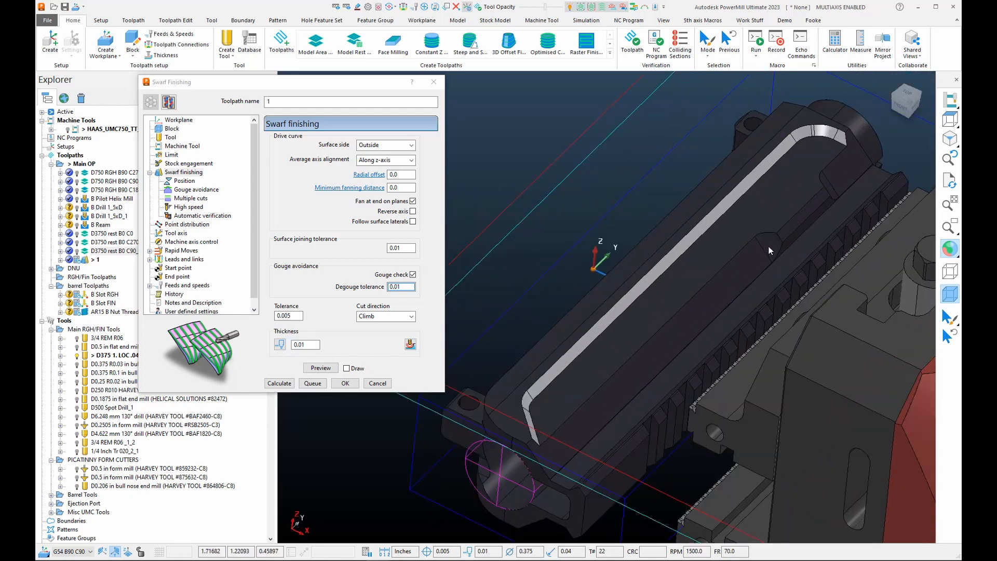
- Add the long wall beside the rail, its curved step faces and the adjoining sloped faces to the surface selection
{"action": "left_click_drag", "start_coordinate": [768, 243], "coordinate": [544, 452], "text": "shift"}
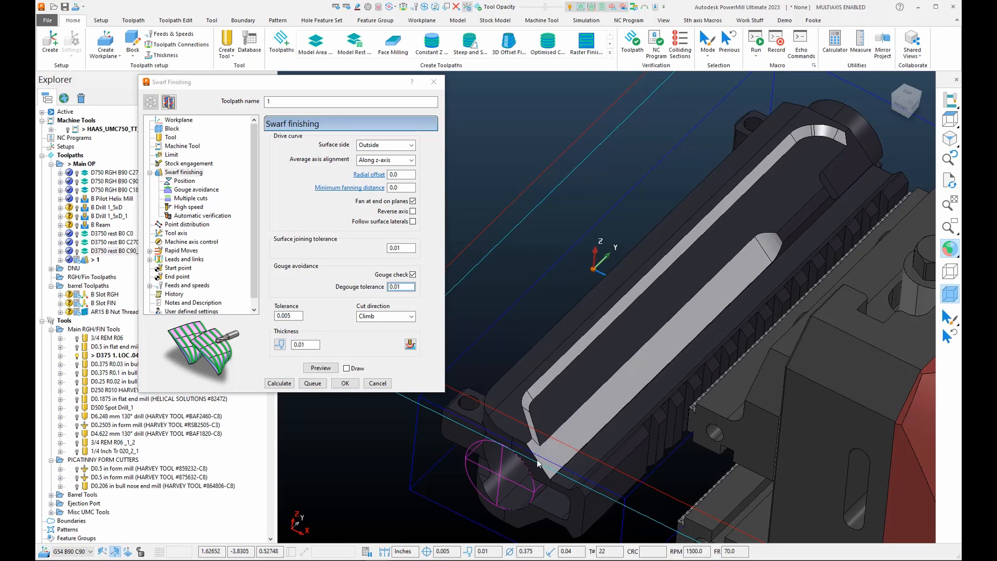
{"action": "middle_click_drag", "start_coordinate": [538, 462], "coordinate": [761, 348]}
{"action": "scroll", "coordinate": [768, 222], "scroll_direction": "up", "scroll_amount": 4}
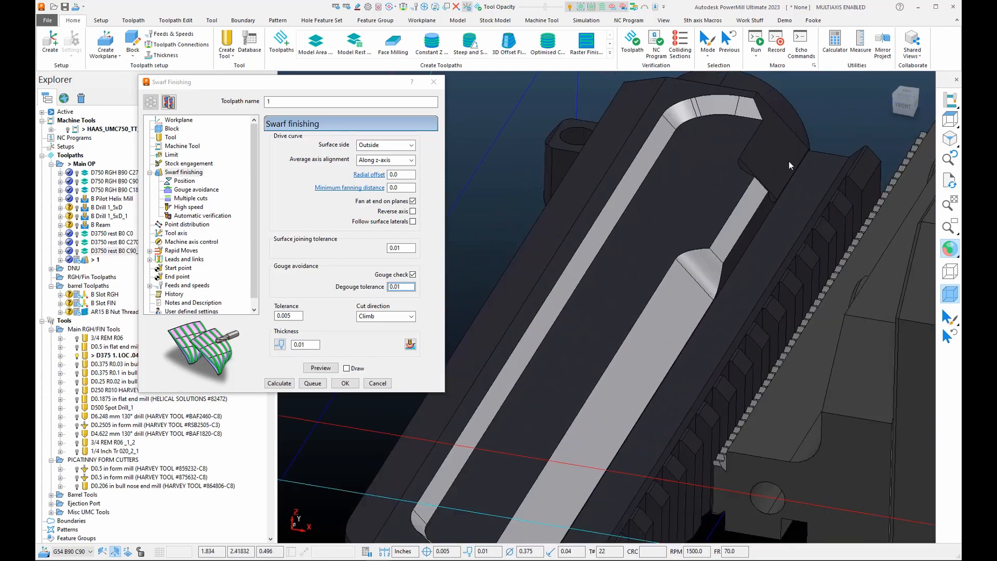
{"action": "left_click", "coordinate": [789, 165], "text": "shift"}
{"action": "middle_click_drag", "start_coordinate": [774, 191], "coordinate": [682, 275]}
{"action": "scroll", "coordinate": [683, 277], "scroll_direction": "down", "scroll_amount": 3}
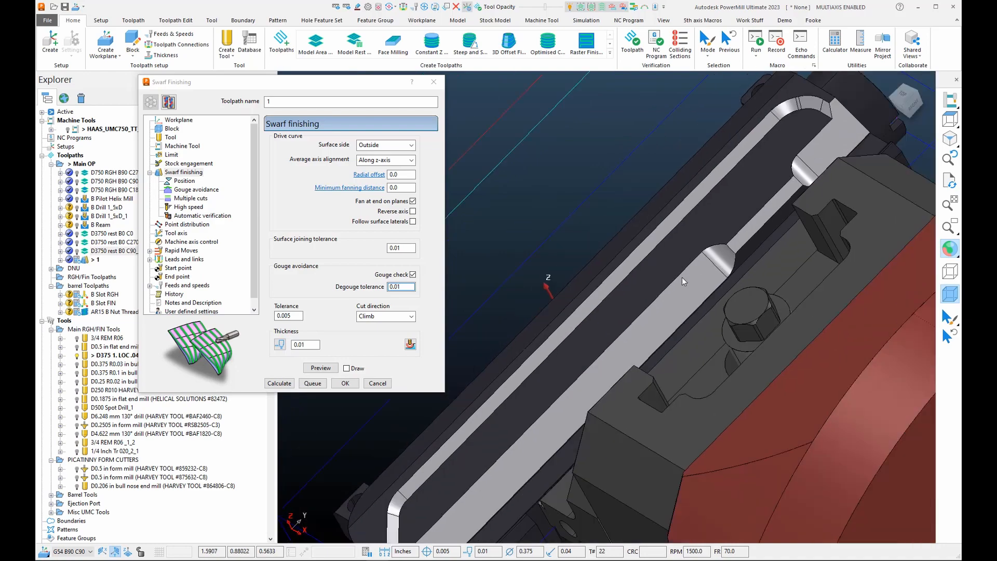
{"action": "scroll", "coordinate": [681, 278], "scroll_direction": "down", "scroll_amount": 3}
{"action": "middle_click_drag", "start_coordinate": [681, 314], "coordinate": [769, 287]}
{"action": "mouse_move", "coordinate": [684, 358]}
{"action": "middle_mouse_down"}
{"action": "mouse_move", "coordinate": [672, 330]}
{"action": "mouse_move", "coordinate": [696, 313]}
{"action": "mouse_move", "coordinate": [670, 371]}
{"action": "middle_mouse_up"}
{"action": "scroll", "coordinate": [670, 371], "scroll_direction": "up", "scroll_amount": 3}
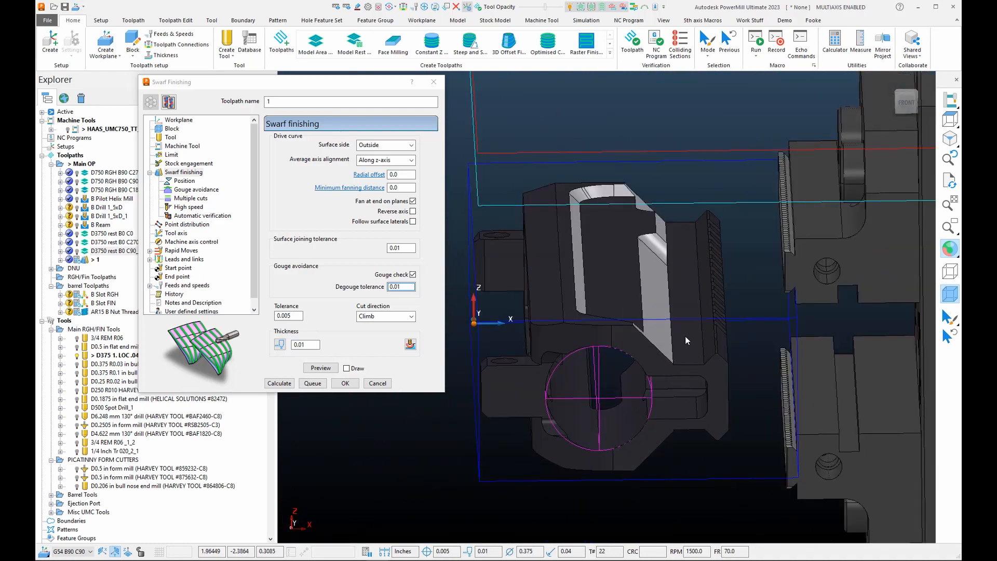
{"action": "left_click", "coordinate": [706, 343], "text": "shift"}
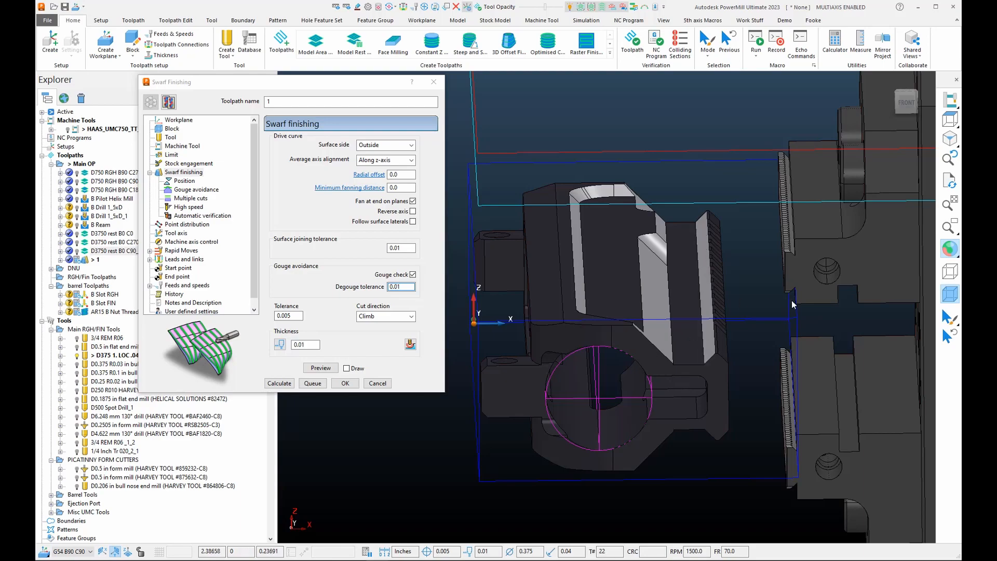
{"action": "middle_click_drag", "start_coordinate": [791, 300], "coordinate": [725, 298]}
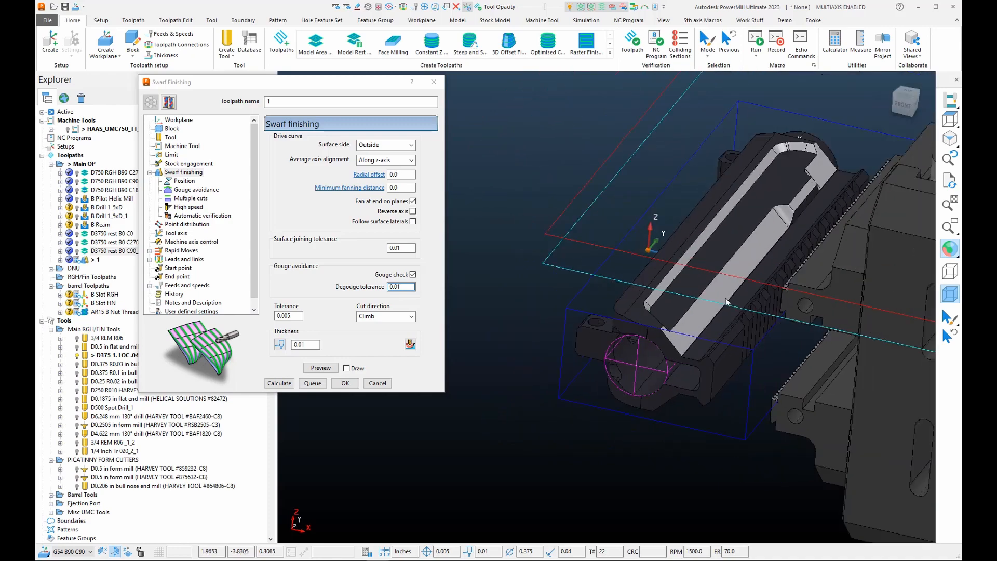
- Preview the swarf finishing path on the selected surfaces and inspect it along the receiver
{"action": "left_click", "coordinate": [321, 368]}
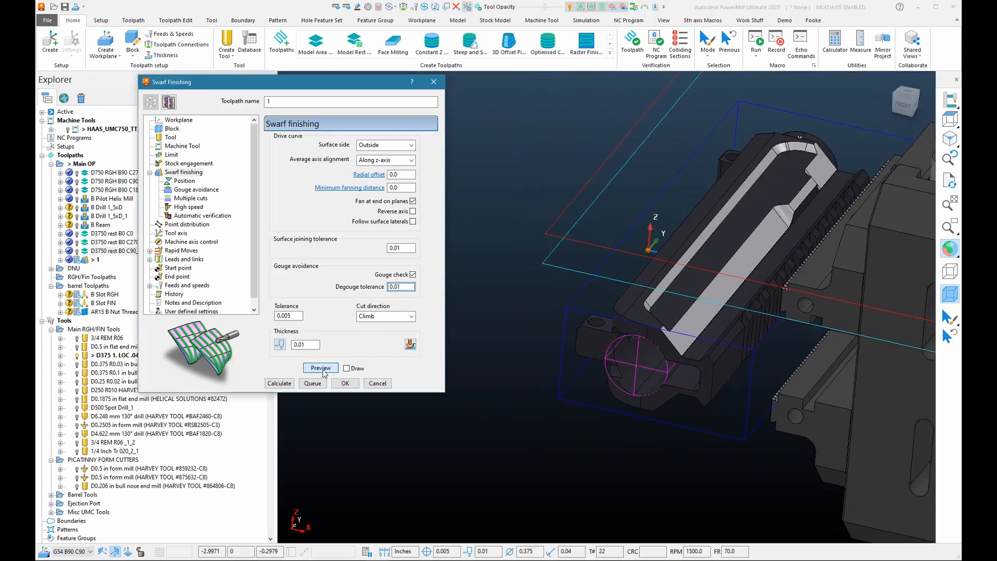
{"action": "scroll", "coordinate": [737, 266], "scroll_direction": "up", "scroll_amount": 3}
{"action": "middle_click_drag", "start_coordinate": [756, 267], "coordinate": [797, 261]}
{"action": "middle_click_drag", "start_coordinate": [662, 356], "coordinate": [766, 223]}
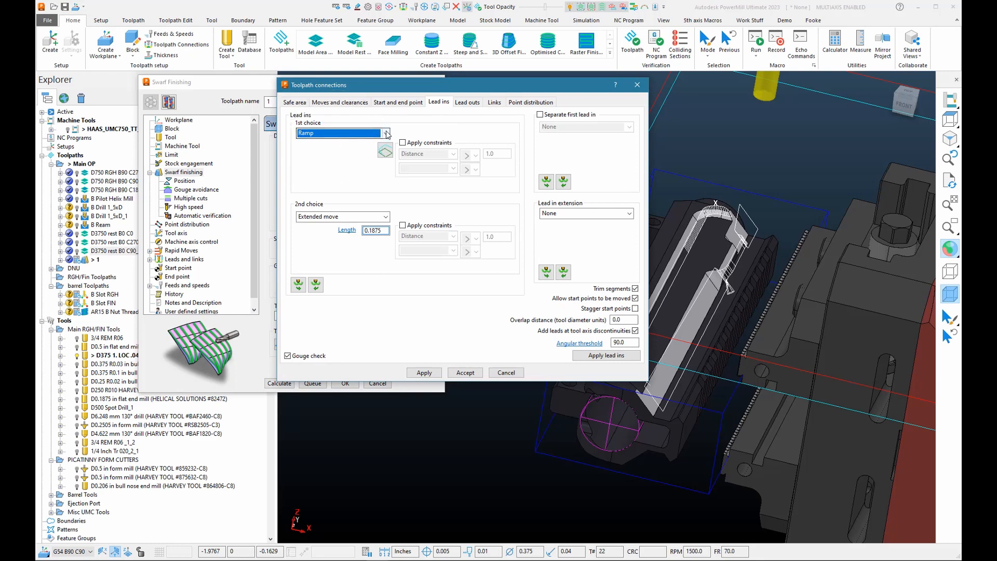
- Set the toolpath's first-choice lead-in to an extended move with a length of 0.1875
{"action": "left_click", "coordinate": [387, 134]}
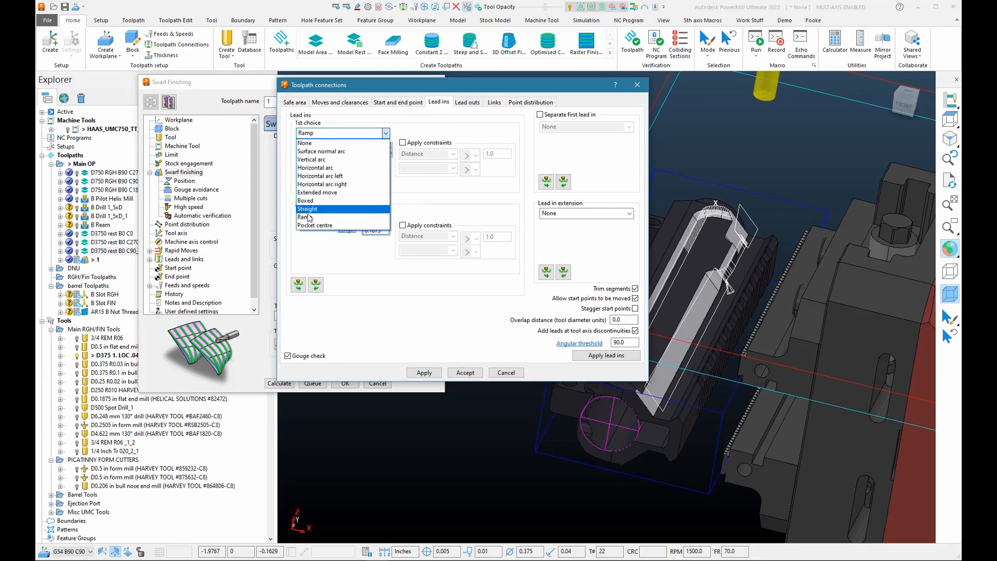
{"action": "left_click", "coordinate": [318, 192]}
{"action": "key", "text": "Tab"}
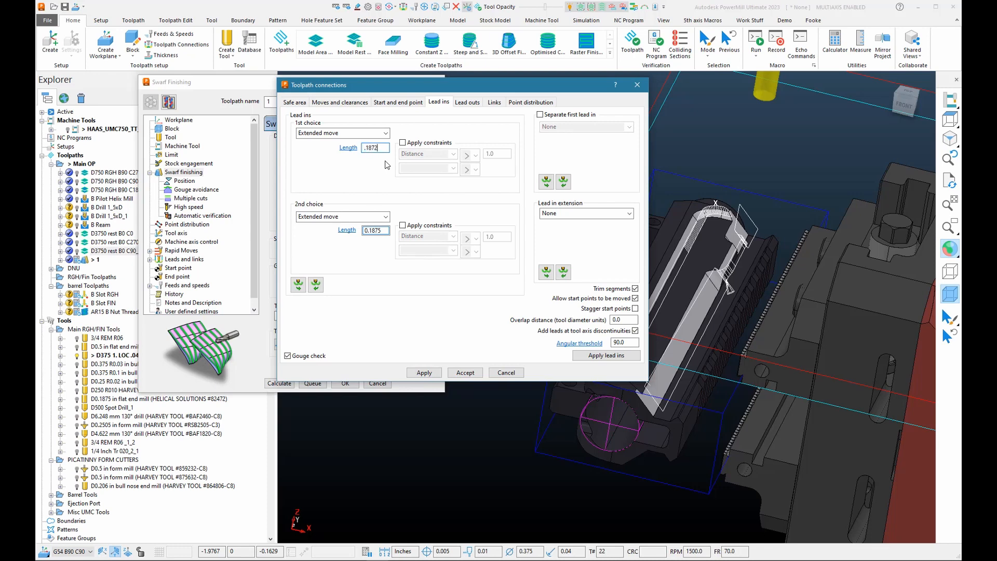
{"action": "key", "text": "Return"}
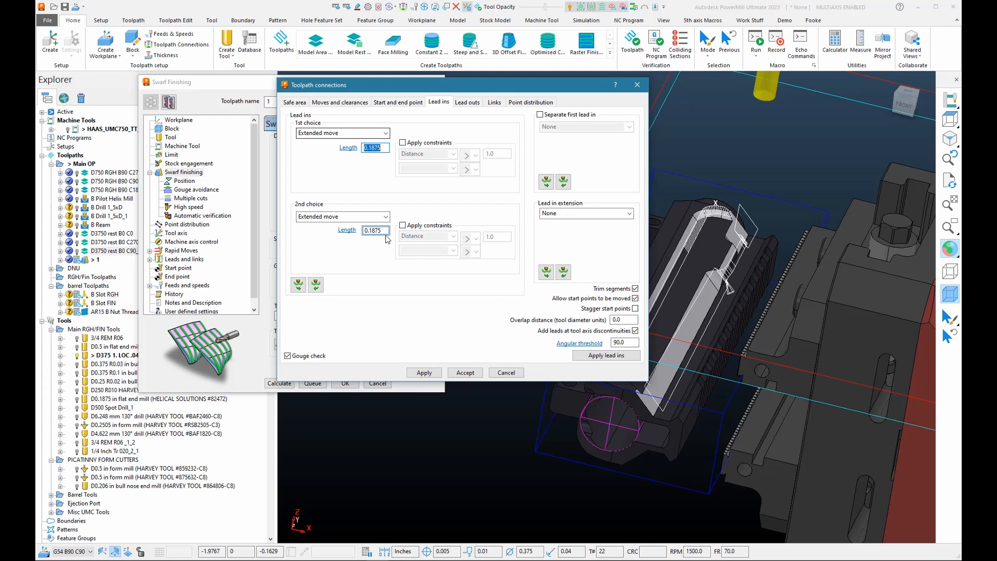
- Set the second-choice lead-in to a surface normal arc with linear move 0, angle 45 and radius 0.1875, and accept the connections
{"action": "left_click", "coordinate": [364, 217]}
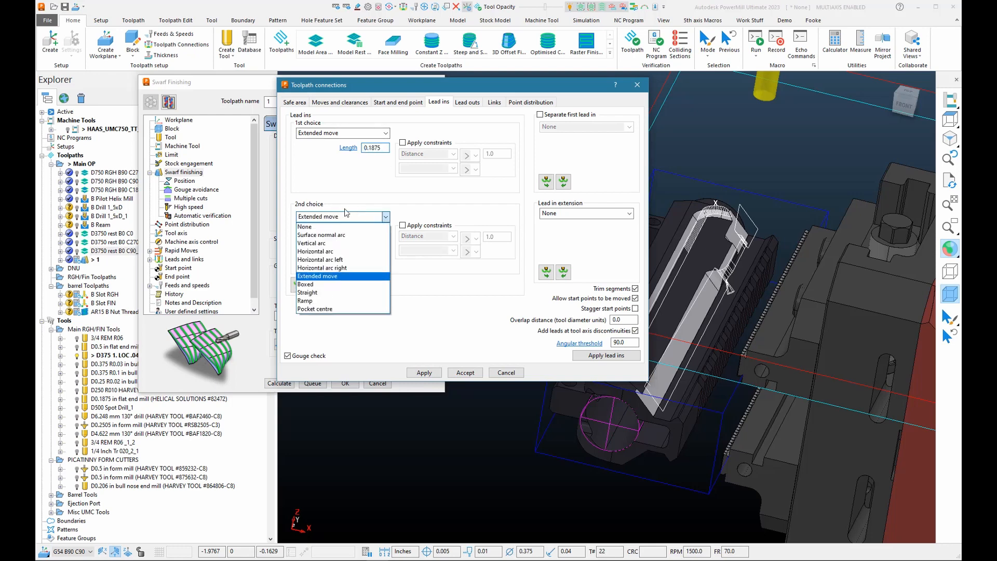
{"action": "left_click", "coordinate": [335, 235]}
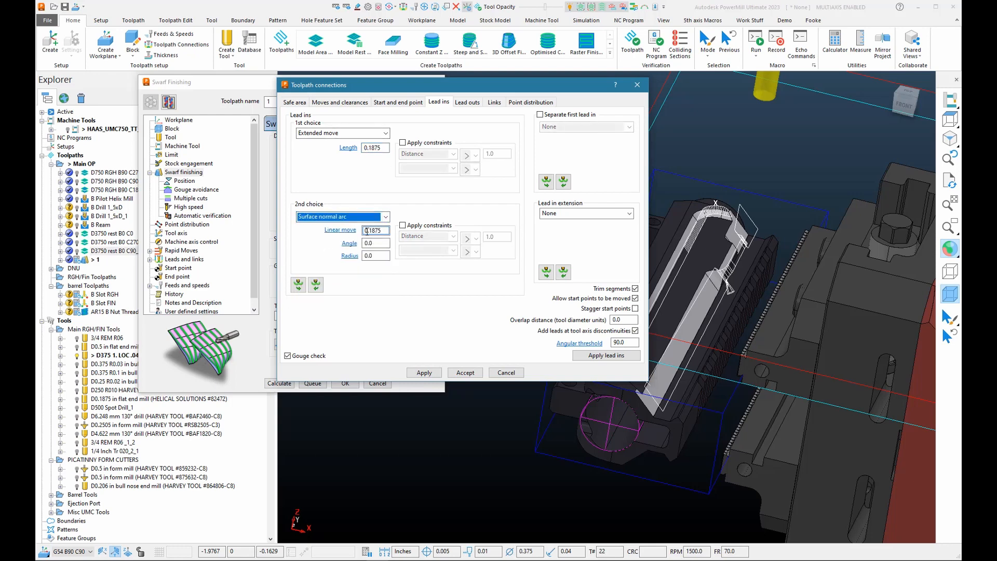
{"action": "left_click", "coordinate": [384, 231]}
{"action": "type", "text": "0"}
{"action": "left_click", "coordinate": [371, 244]}
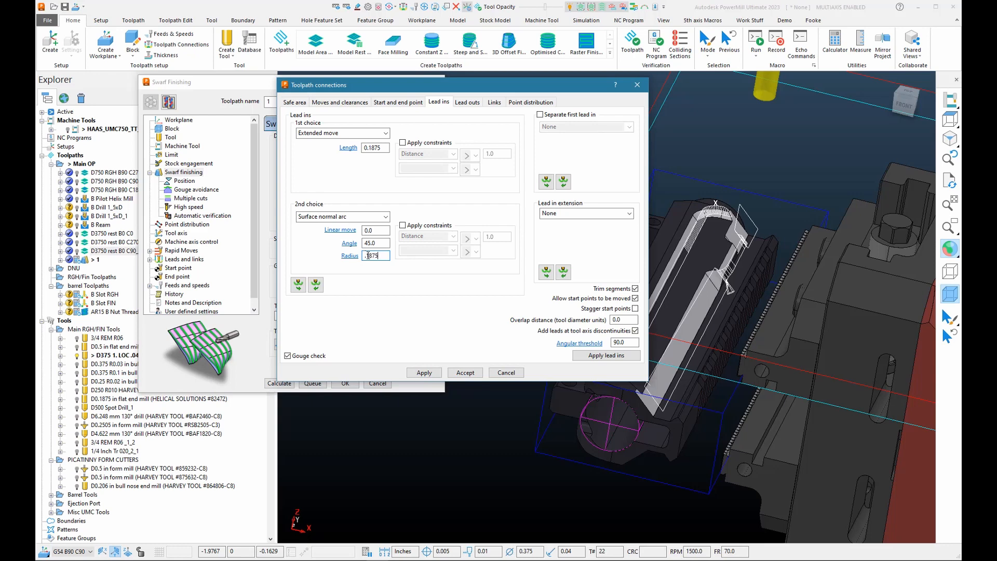
{"action": "left_click", "coordinate": [423, 373]}
{"action": "left_click", "coordinate": [457, 372]}
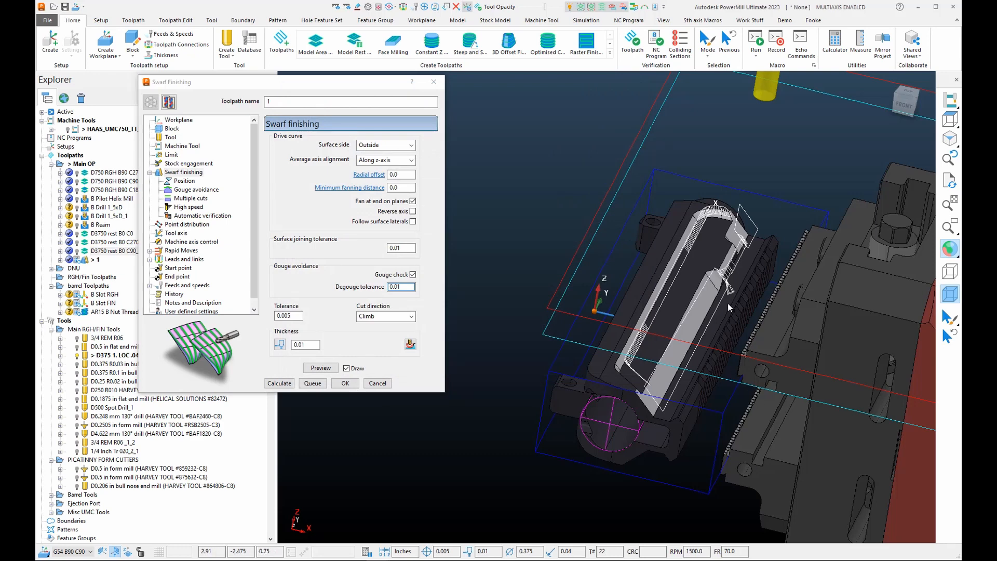
- Turn off fanning at the end on planes and calculate the swarf finishing toolpath
{"action": "scroll", "coordinate": [734, 206], "scroll_direction": "up", "scroll_amount": 2}
{"action": "scroll", "coordinate": [738, 226], "scroll_direction": "up", "scroll_amount": 2}
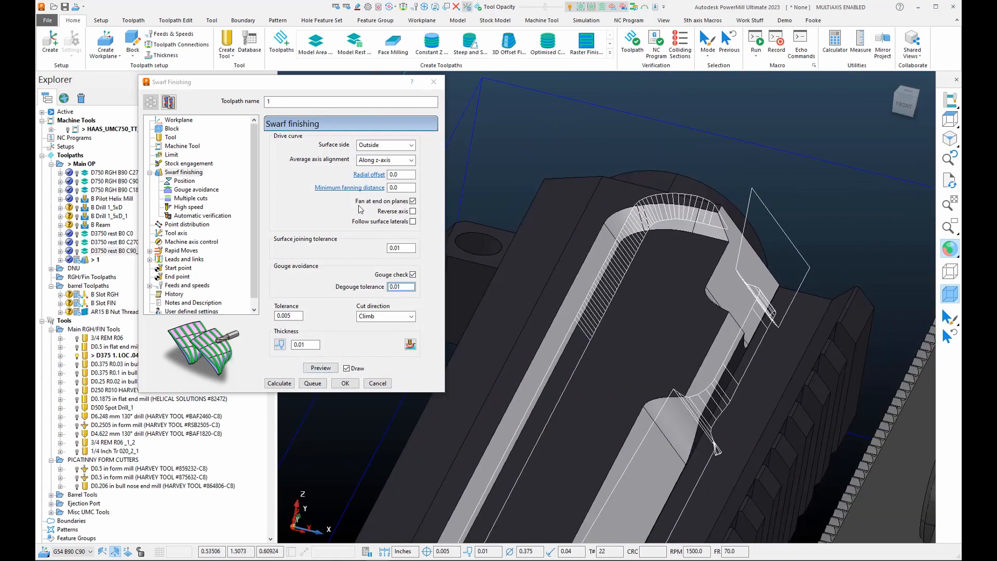
{"action": "left_click", "coordinate": [413, 206]}
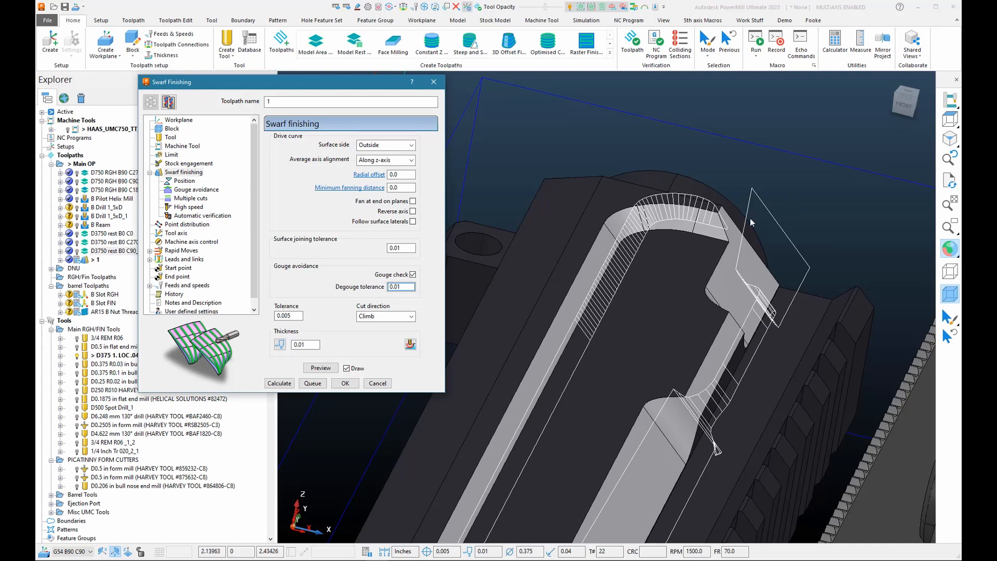
{"action": "left_click", "coordinate": [280, 383]}
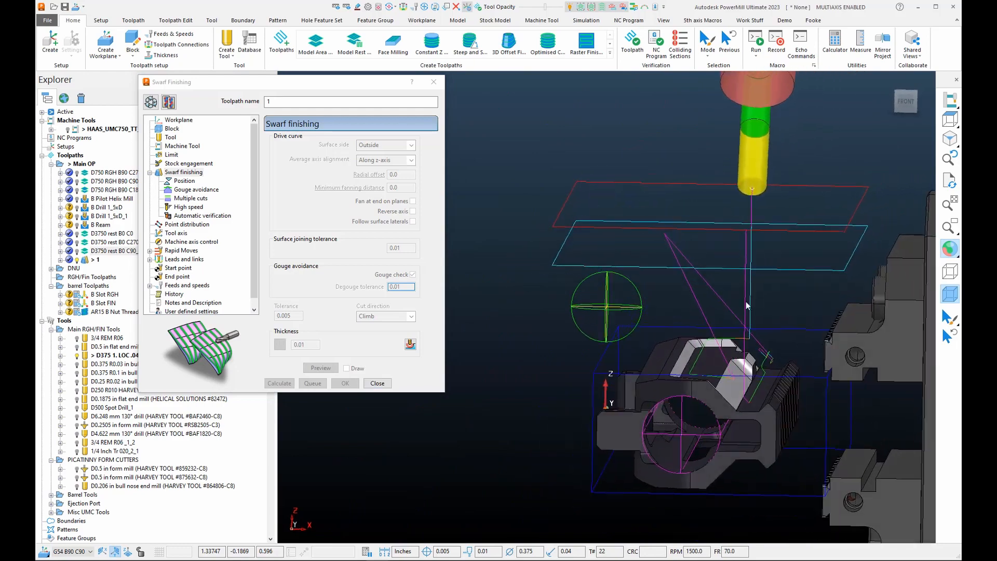
- Simulate the swarf toolpath from its rapid move above the receiver with the Haas machine tool shown, and inspect the cutter's motion
{"action": "middle_click_drag", "start_coordinate": [745, 302], "coordinate": [702, 263]}
{"action": "right_click", "coordinate": [695, 210]}
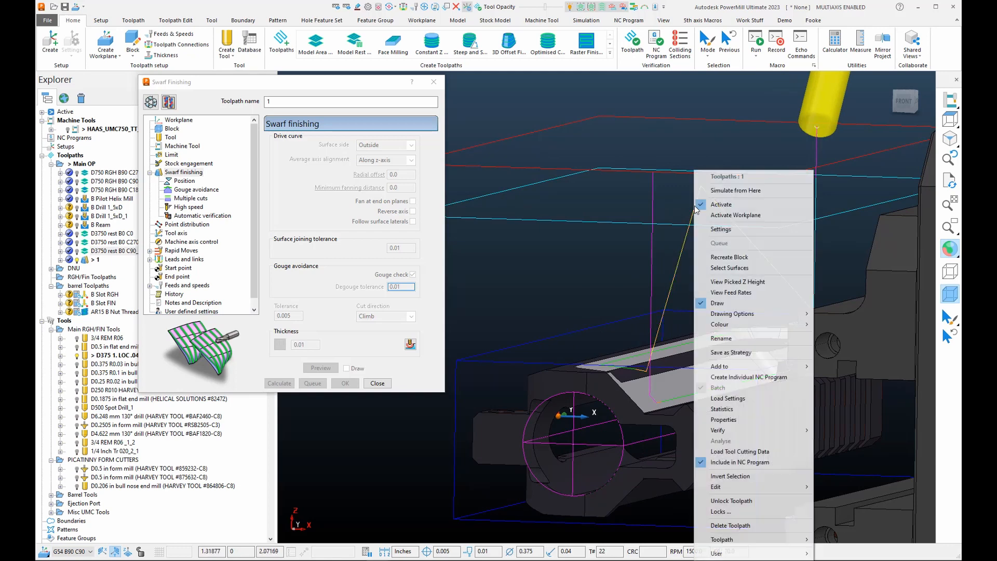
{"action": "left_click", "coordinate": [714, 192]}
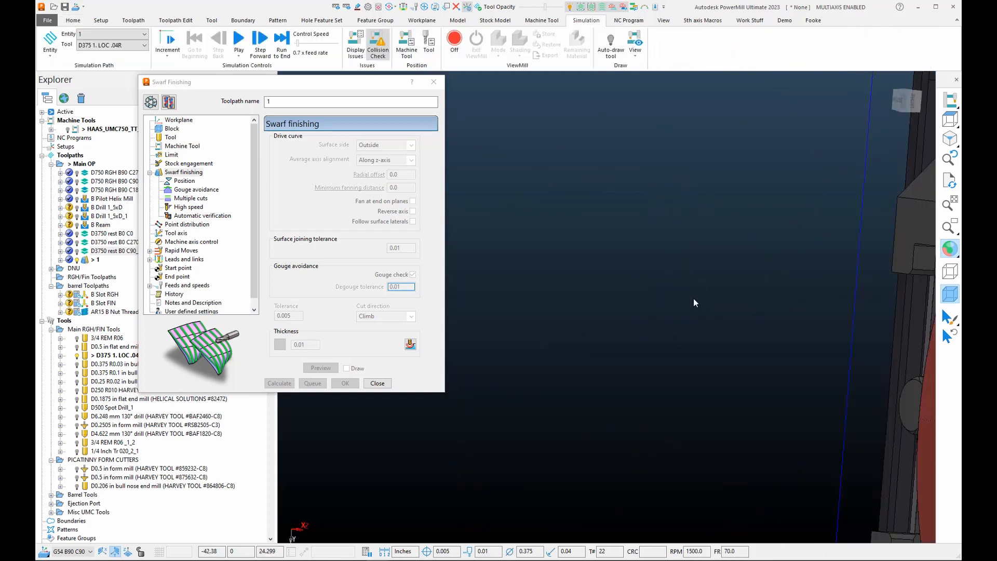
{"action": "middle_click_drag", "start_coordinate": [680, 336], "coordinate": [856, 375]}
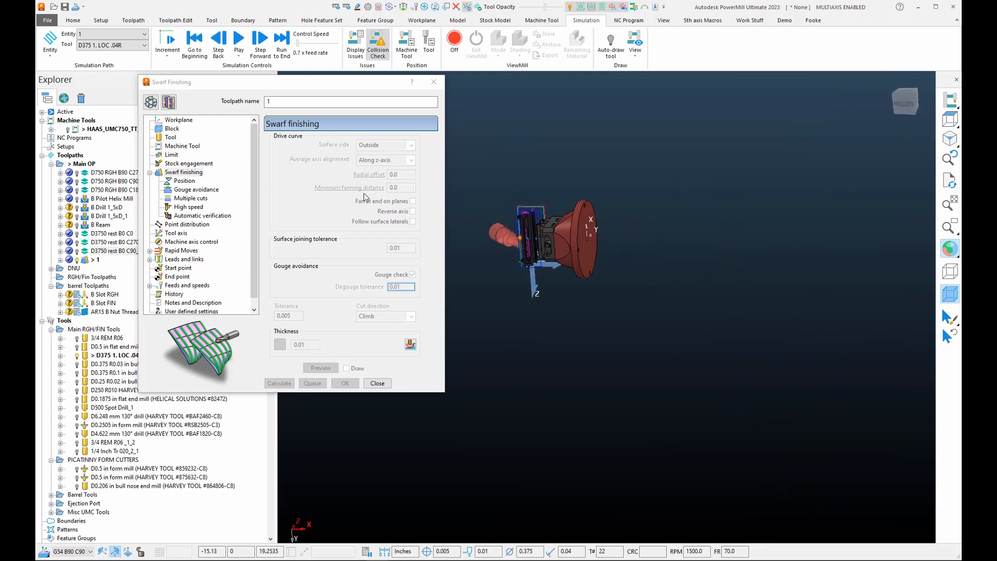
{"action": "left_click", "coordinate": [68, 128]}
{"action": "middle_click_drag", "start_coordinate": [743, 282], "coordinate": [753, 263]}
{"action": "scroll", "coordinate": [678, 304], "scroll_direction": "up", "scroll_amount": 5}
{"action": "middle_click_drag", "start_coordinate": [614, 400], "coordinate": [638, 381]}
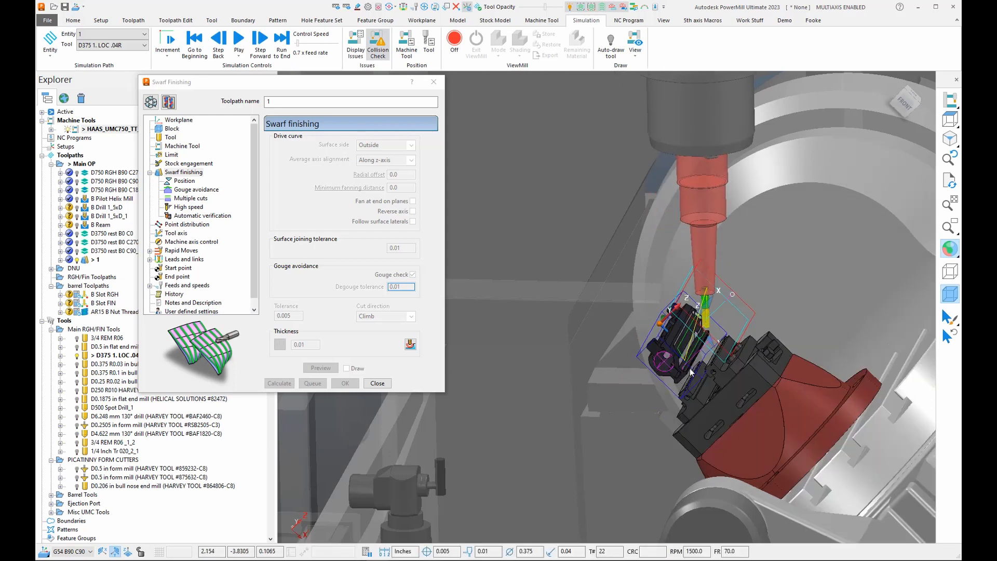
{"action": "scroll", "coordinate": [668, 318], "scroll_direction": "up", "scroll_amount": 3}
{"action": "scroll", "coordinate": [668, 319], "scroll_direction": "up", "scroll_amount": 4}
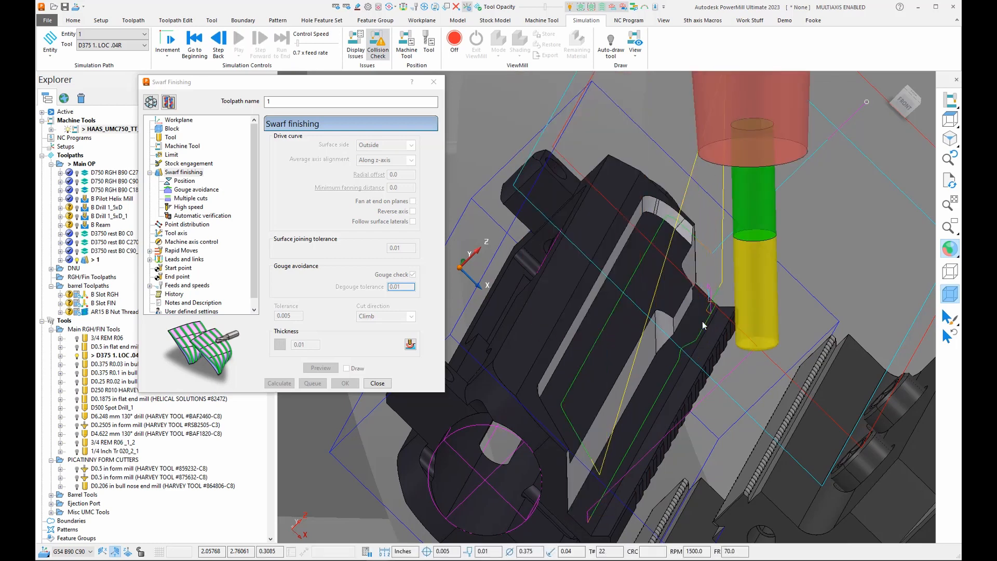
- Replay the swarf simulation from the beginning at 24.0 times the feed rate and examine the path around the pocket walls
{"action": "scroll", "coordinate": [719, 326], "scroll_direction": "down", "scroll_amount": 3}
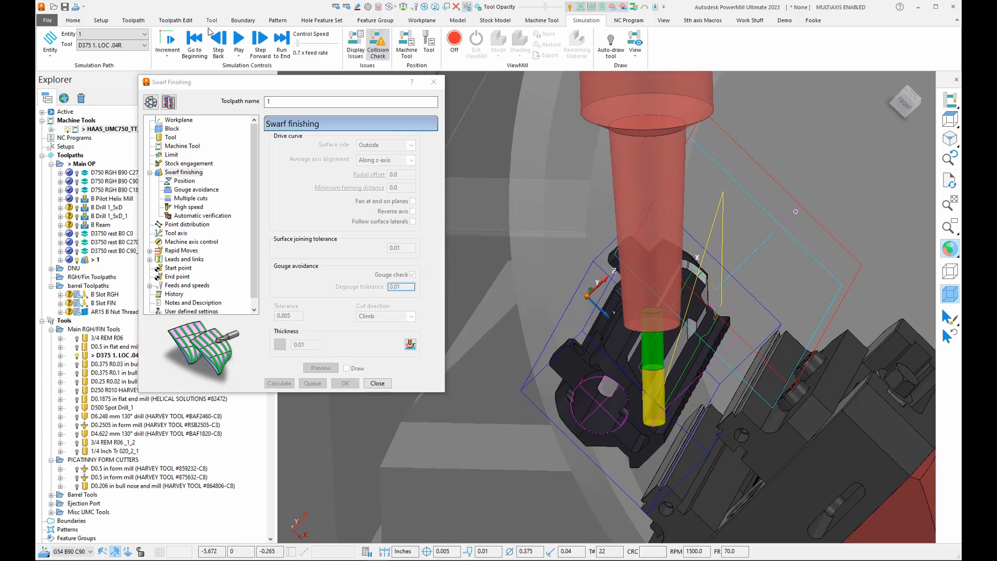
{"action": "left_click", "coordinate": [195, 40]}
{"action": "left_click", "coordinate": [239, 39]}
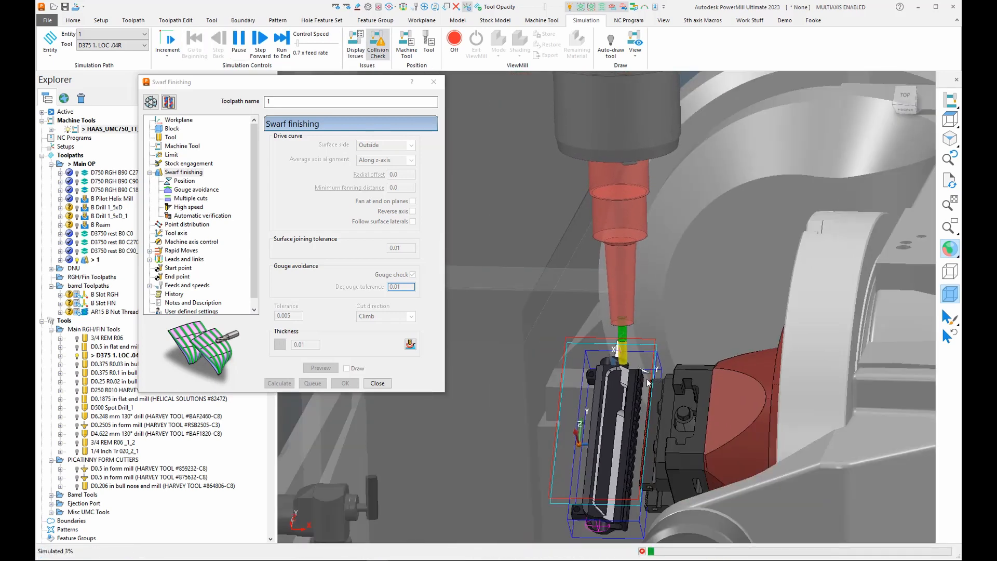
{"action": "left_click_drag", "start_coordinate": [297, 43], "coordinate": [308, 45]}
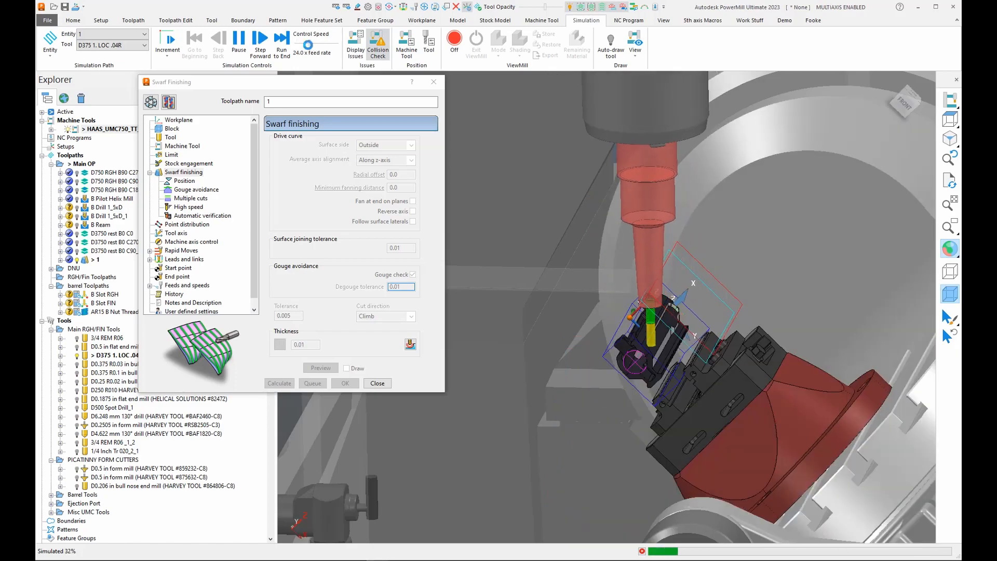
{"action": "scroll", "coordinate": [637, 315], "scroll_direction": "up", "scroll_amount": 5}
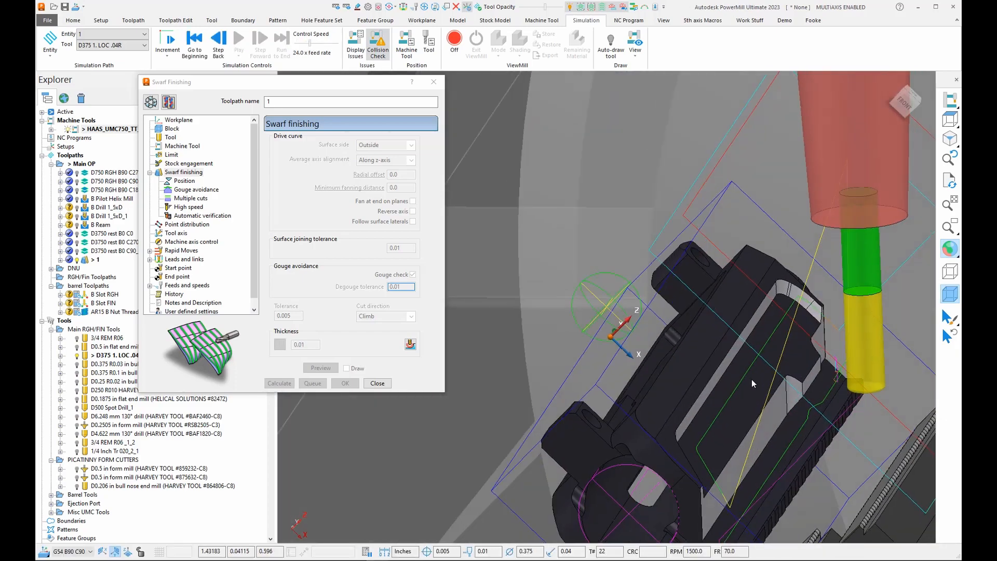
{"action": "middle_click_drag", "start_coordinate": [753, 383], "coordinate": [785, 345]}
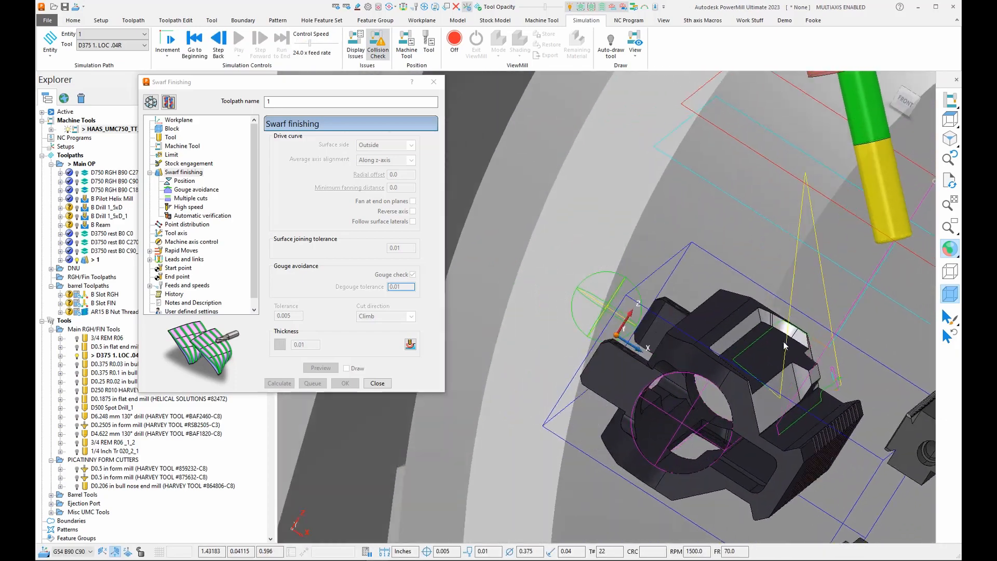
{"action": "scroll", "coordinate": [785, 345], "scroll_direction": "up", "scroll_amount": 3}
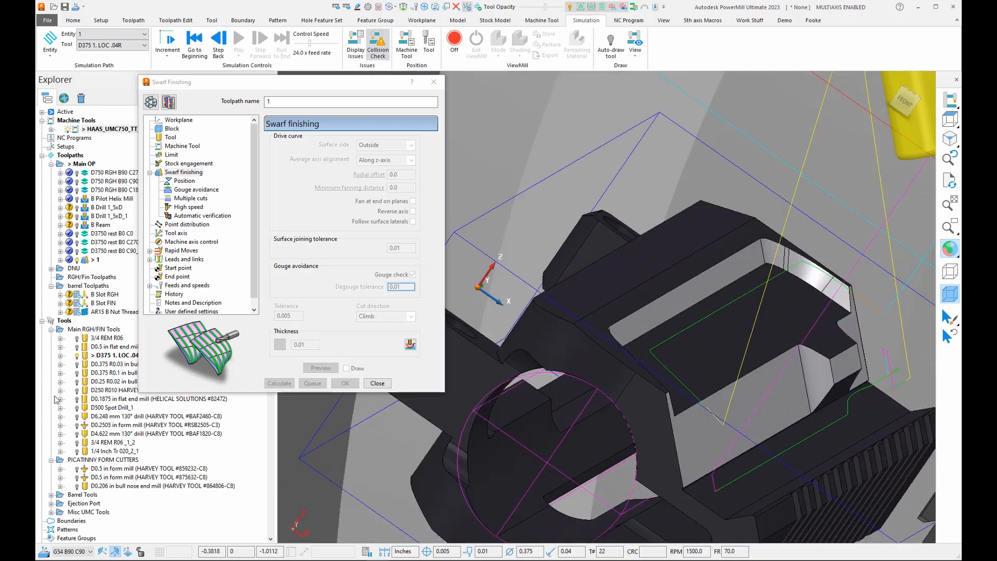
- Add the swarf finishing toolpath to stock model 1 and calculate the new stock state
{"action": "scroll", "coordinate": [57, 399], "scroll_direction": "down", "scroll_amount": 9}
{"action": "scroll", "coordinate": [71, 387], "scroll_direction": "down", "scroll_amount": 2}
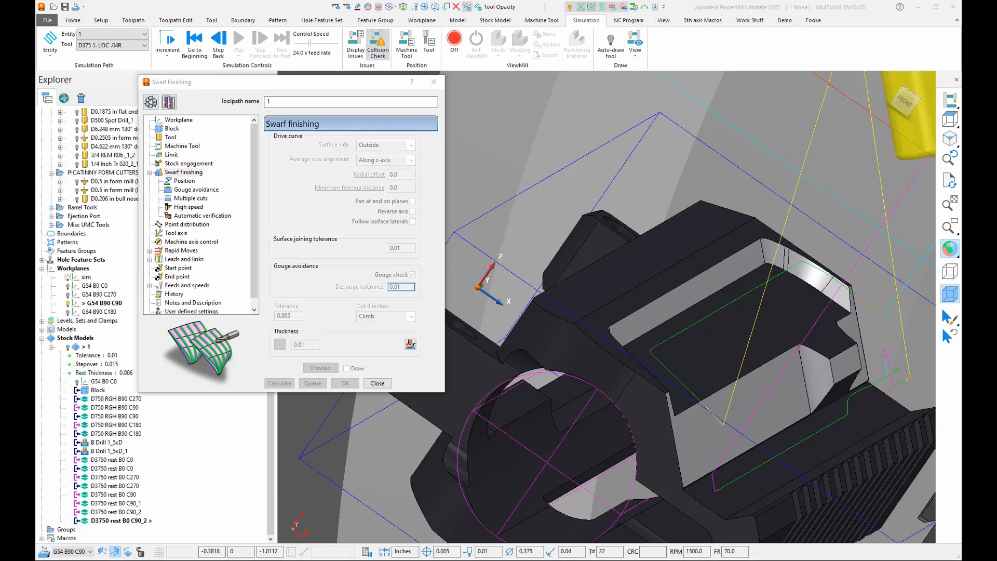
{"action": "scroll", "coordinate": [102, 217], "scroll_direction": "up", "scroll_amount": 8}
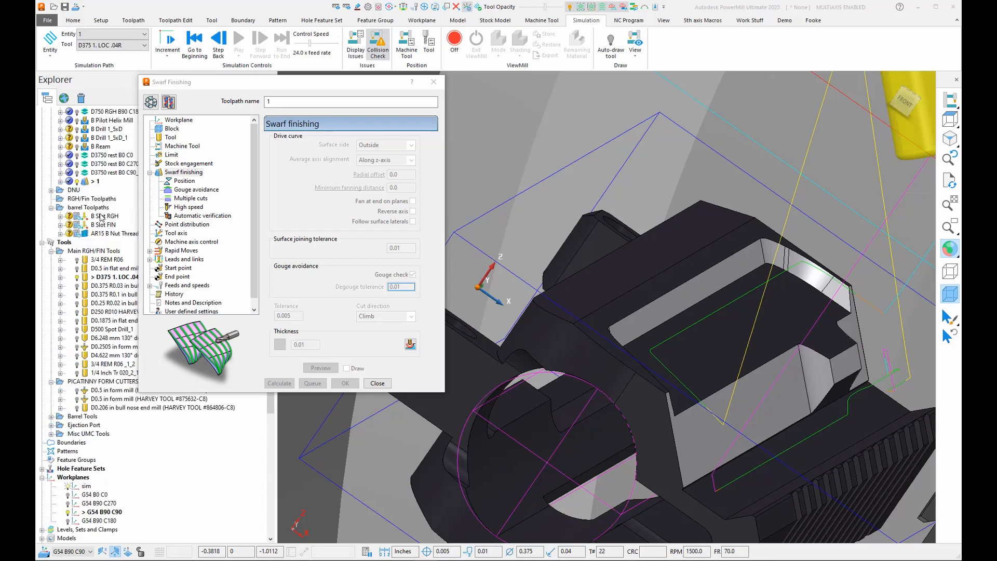
{"action": "right_click", "coordinate": [91, 183]}
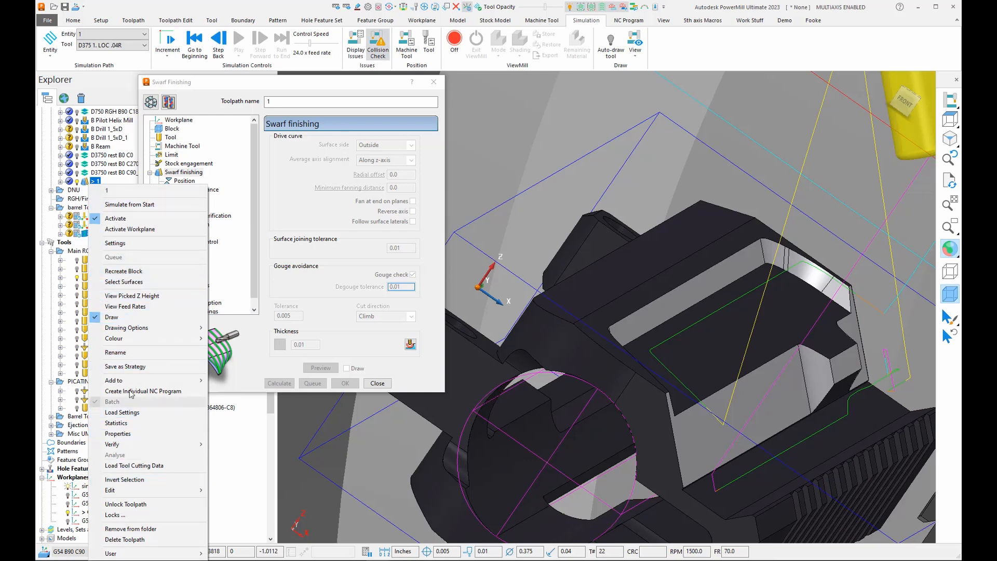
{"action": "mouse_move", "coordinate": [172, 380]}
{"action": "left_click", "coordinate": [228, 381]}
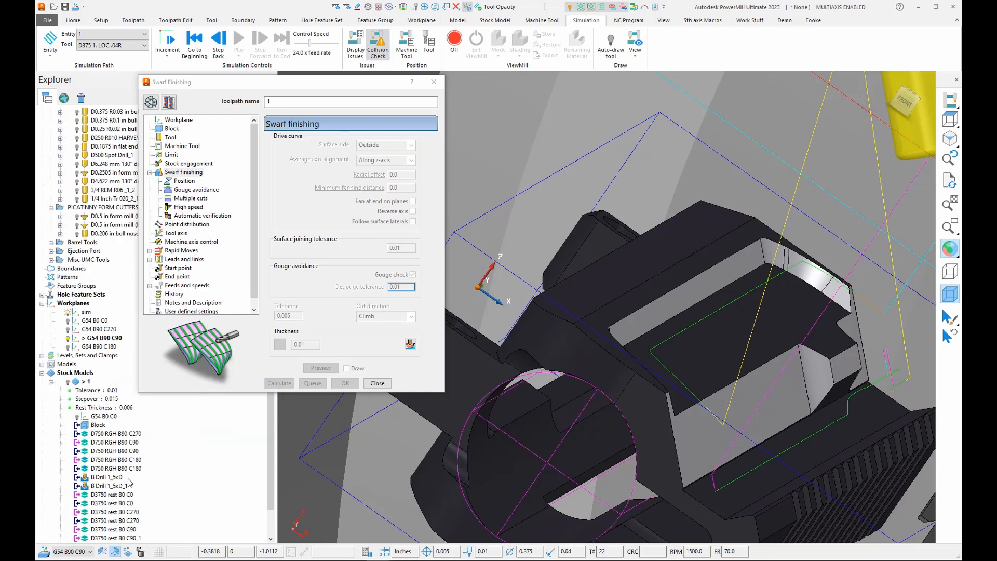
{"action": "right_click", "coordinate": [89, 520]}
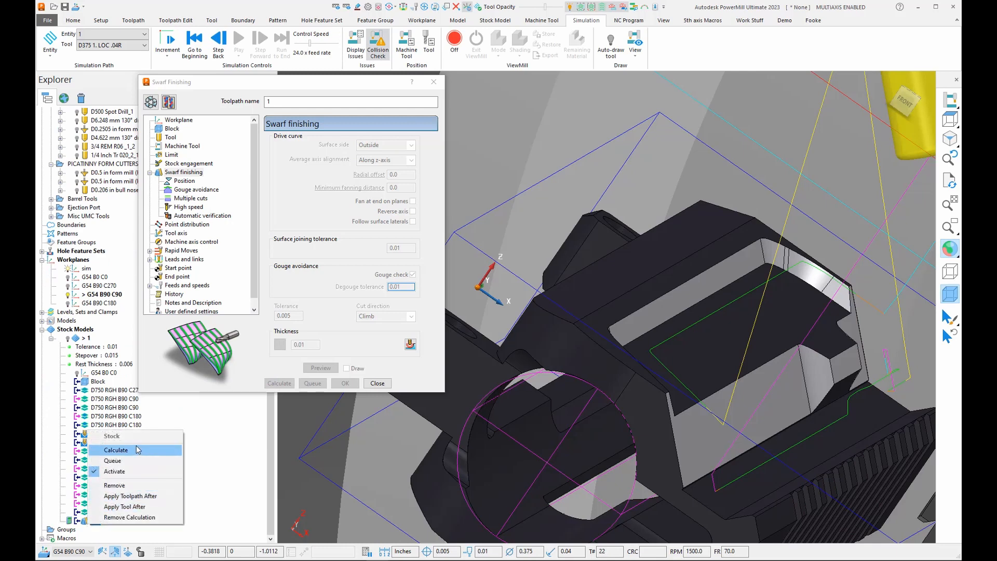
{"action": "left_click", "coordinate": [139, 449]}
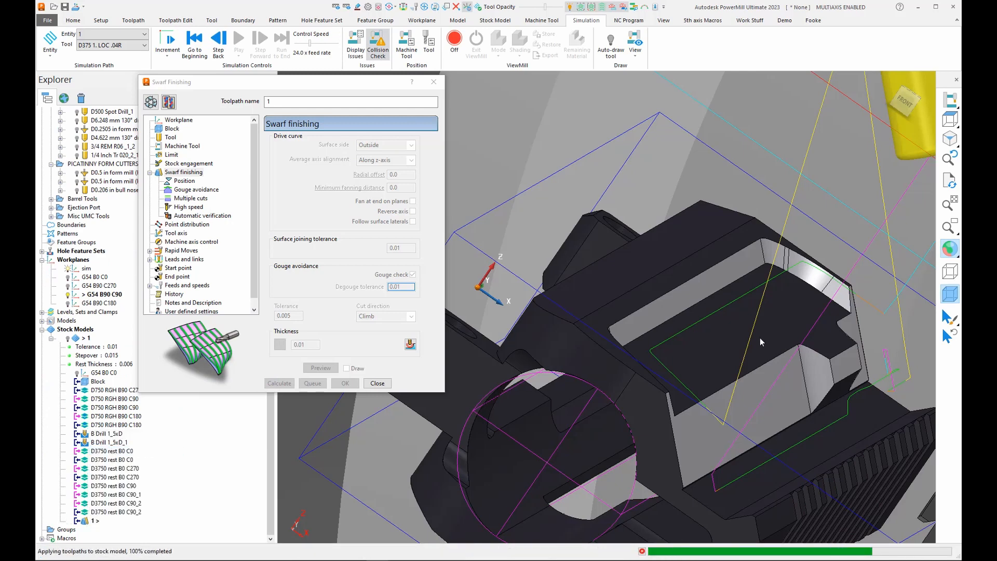
- Display the stock model and examine the remaining material along the C90-side pocket walls and corner
{"action": "left_click", "coordinate": [68, 338]}
{"action": "scroll", "coordinate": [764, 314], "scroll_direction": "up", "scroll_amount": 3}
{"action": "middle_click_drag", "start_coordinate": [861, 306], "coordinate": [764, 304]}
{"action": "scroll", "coordinate": [810, 260], "scroll_direction": "down", "scroll_amount": 3}
{"action": "scroll", "coordinate": [827, 328], "scroll_direction": "up", "scroll_amount": 5}
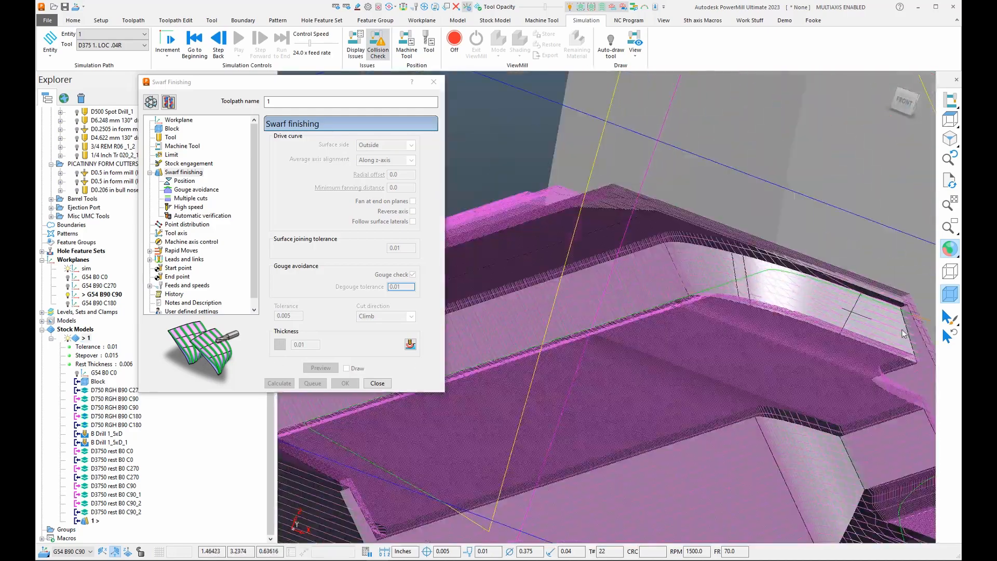
{"action": "scroll", "coordinate": [590, 338], "scroll_direction": "down", "scroll_amount": 3}
{"action": "middle_click_drag", "start_coordinate": [590, 338], "coordinate": [721, 369]}
{"action": "scroll", "coordinate": [720, 369], "scroll_direction": "up", "scroll_amount": 2}
{"action": "scroll", "coordinate": [644, 352], "scroll_direction": "up", "scroll_amount": 4}
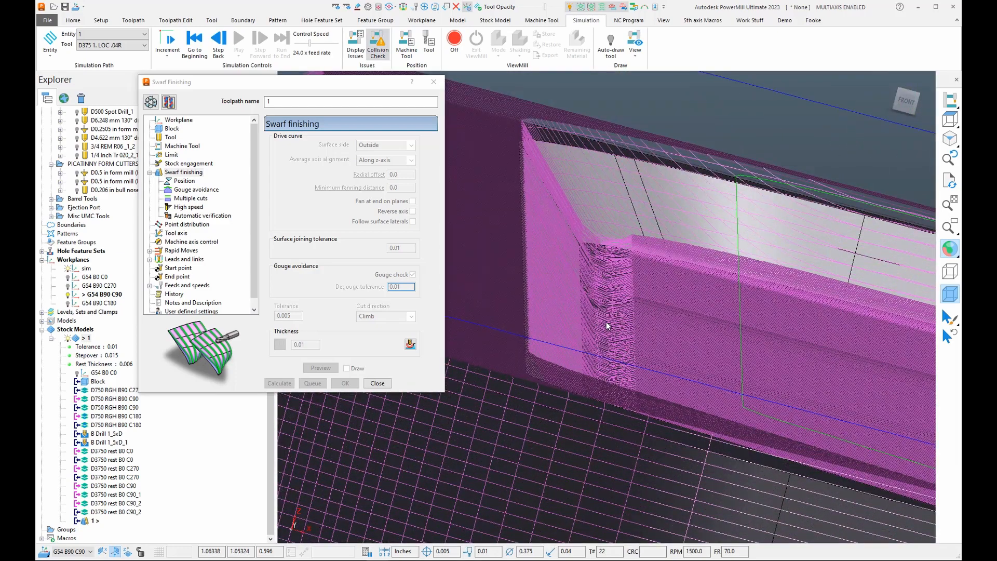
- Examine the stock model around the barrel bore and the far end of the swarf-cut pocket walls
{"action": "middle_click", "coordinate": [605, 323]}
{"action": "scroll", "coordinate": [603, 323], "scroll_direction": "down", "scroll_amount": 3}
{"action": "scroll", "coordinate": [703, 329], "scroll_direction": "down", "scroll_amount": 3}
{"action": "middle_click_drag", "start_coordinate": [782, 334], "coordinate": [756, 340]}
{"action": "scroll", "coordinate": [795, 428], "scroll_direction": "up", "scroll_amount": 2}
{"action": "scroll", "coordinate": [795, 429], "scroll_direction": "up", "scroll_amount": 2}
{"action": "scroll", "coordinate": [671, 408], "scroll_direction": "down", "scroll_amount": 2}
{"action": "middle_click_drag", "start_coordinate": [672, 408], "coordinate": [721, 398]}
{"action": "scroll", "coordinate": [739, 410], "scroll_direction": "up", "scroll_amount": 2}
{"action": "scroll", "coordinate": [738, 410], "scroll_direction": "down", "scroll_amount": 8}
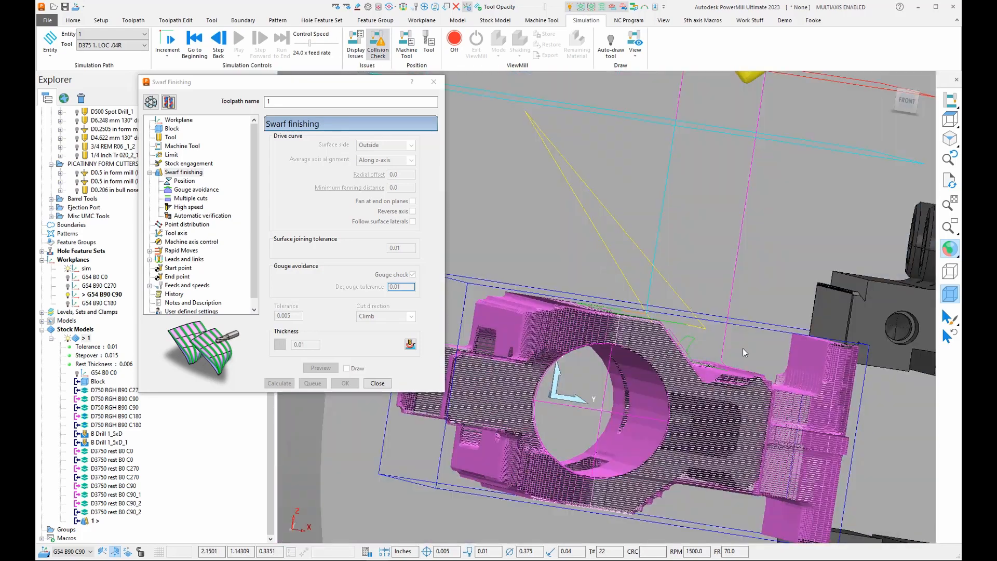
{"action": "scroll", "coordinate": [702, 374], "scroll_direction": "up", "scroll_amount": 6}
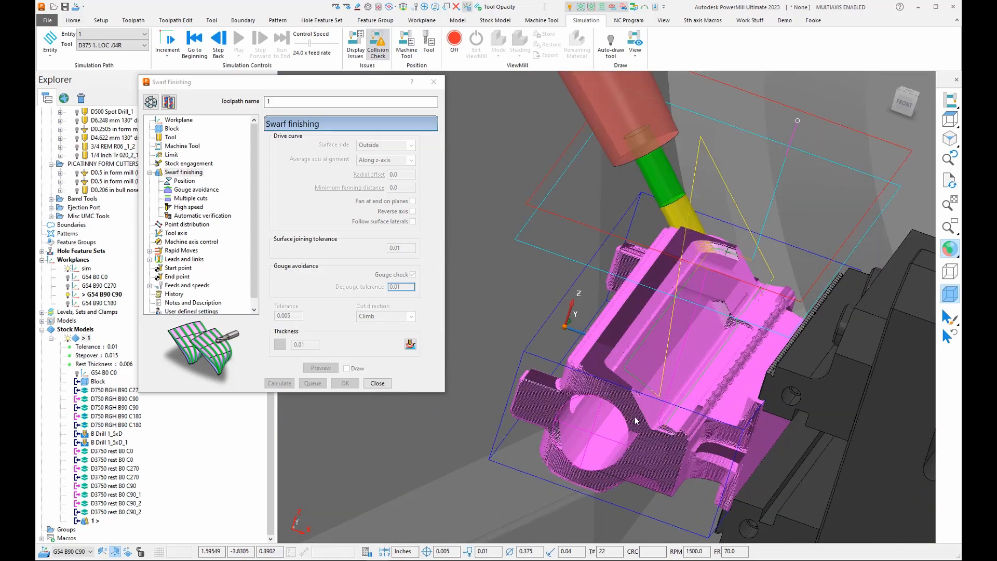
{"action": "scroll", "coordinate": [635, 421], "scroll_direction": "up", "scroll_amount": 8}
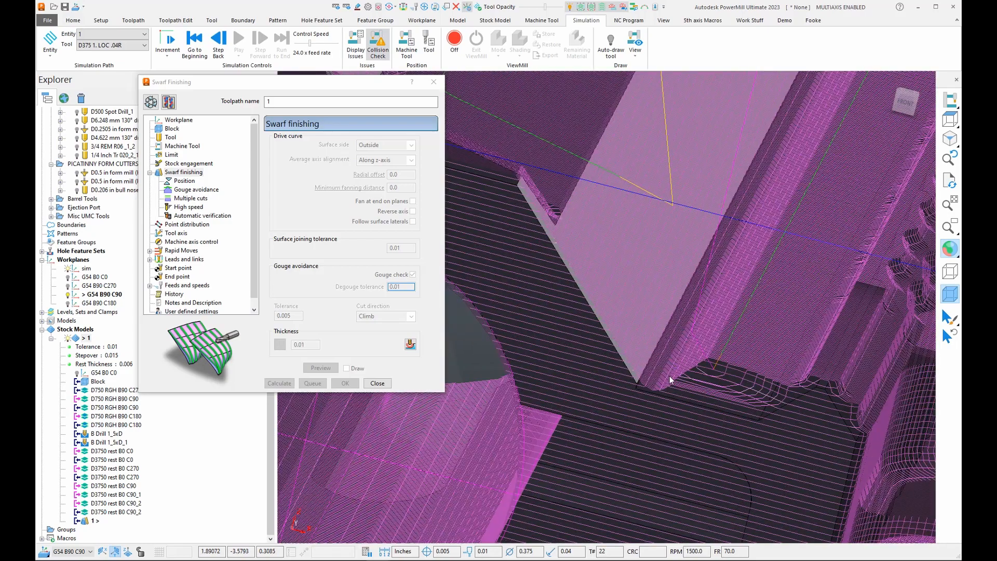
- Reopen the swarf toolpath's settings, set its thickness to 0.025, and recalculate it
{"action": "left_click", "coordinate": [169, 104]}
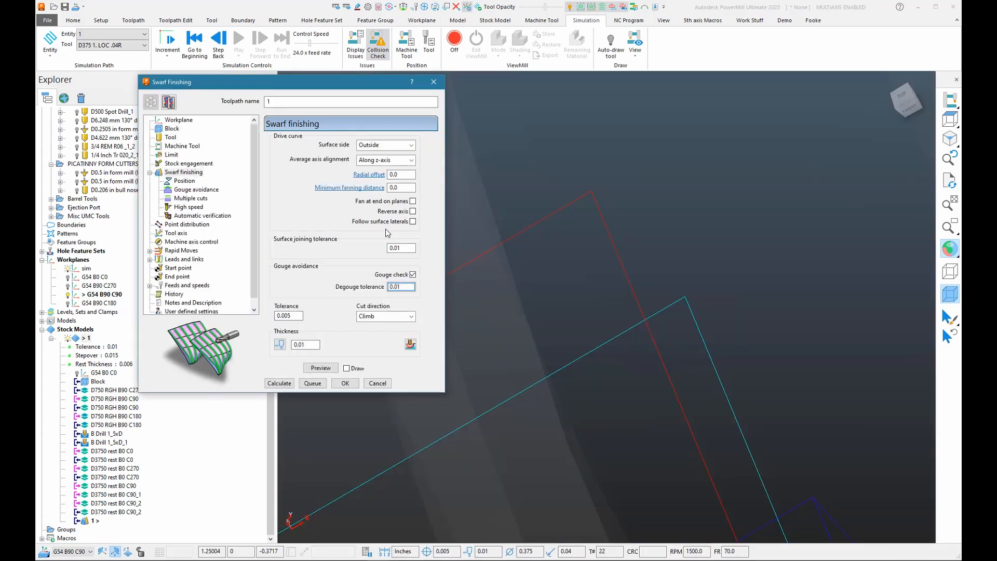
{"action": "left_click", "coordinate": [292, 386]}
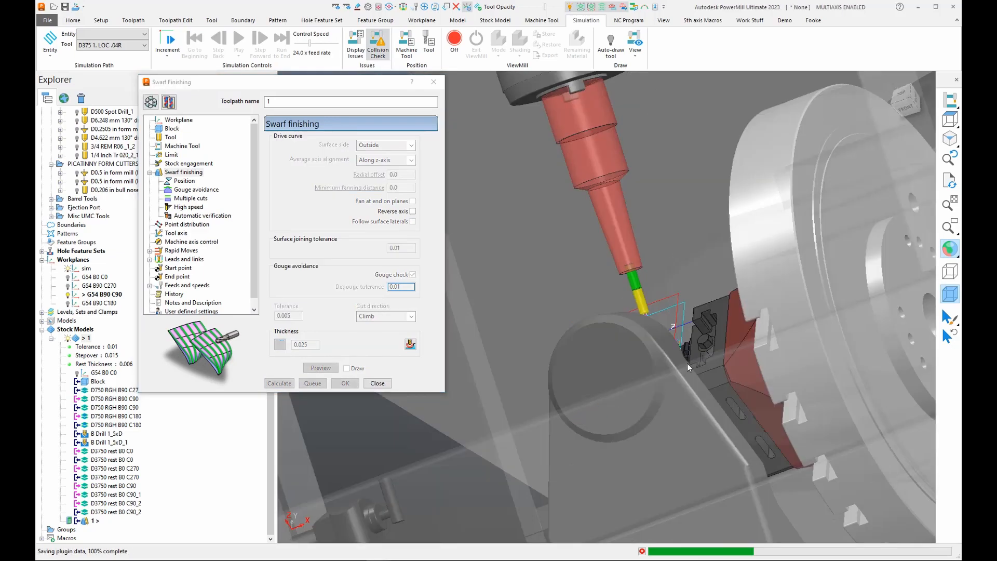
{"action": "middle_click_drag", "start_coordinate": [581, 418], "coordinate": [602, 426]}
{"action": "scroll", "coordinate": [603, 426], "scroll_direction": "up", "scroll_amount": 4}
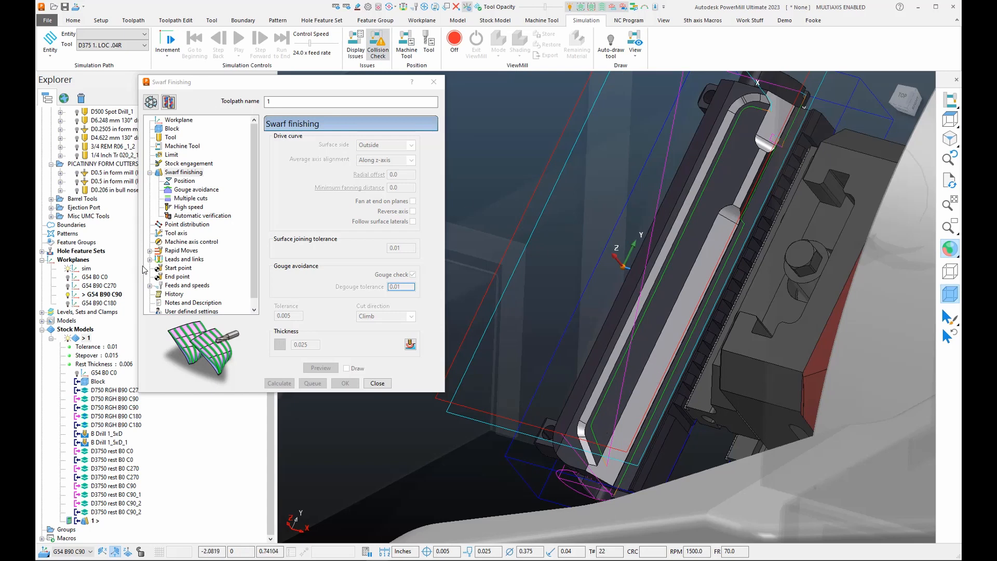
- Copy the swarf toolpath as 1_1 and set the copy's workplane to G54 B90 C270
{"action": "left_click", "coordinate": [168, 102]}
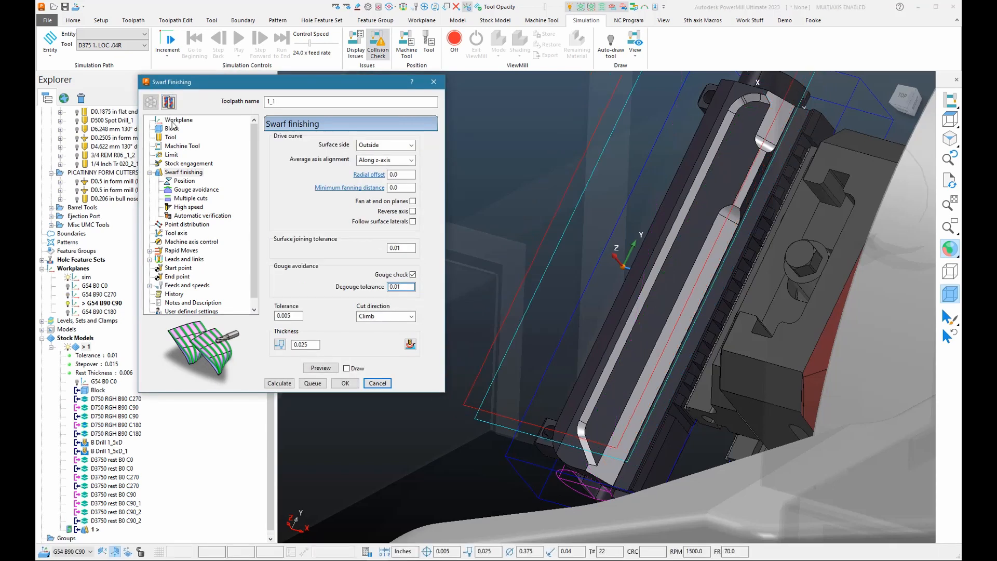
{"action": "left_click", "coordinate": [171, 120]}
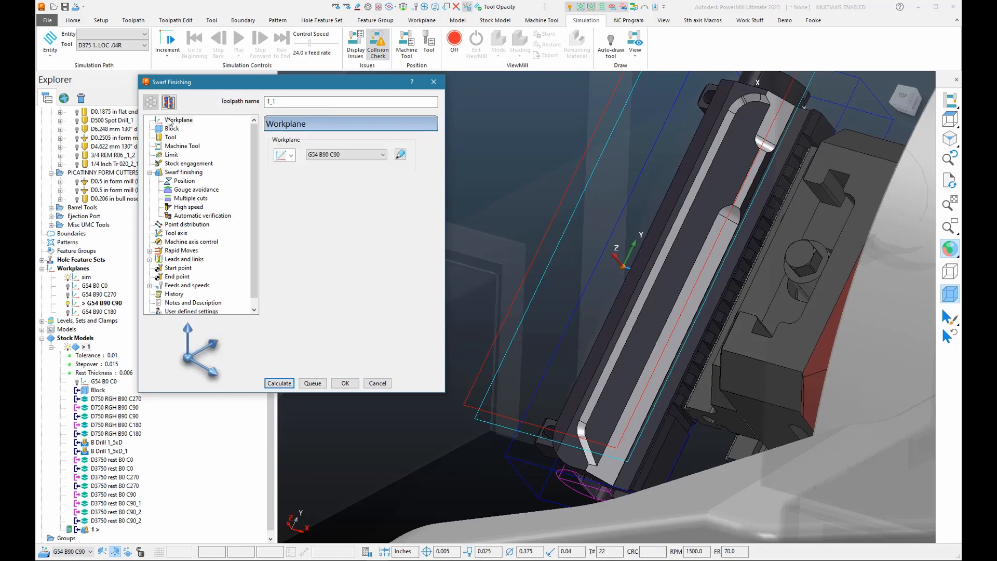
{"action": "left_click", "coordinate": [376, 155]}
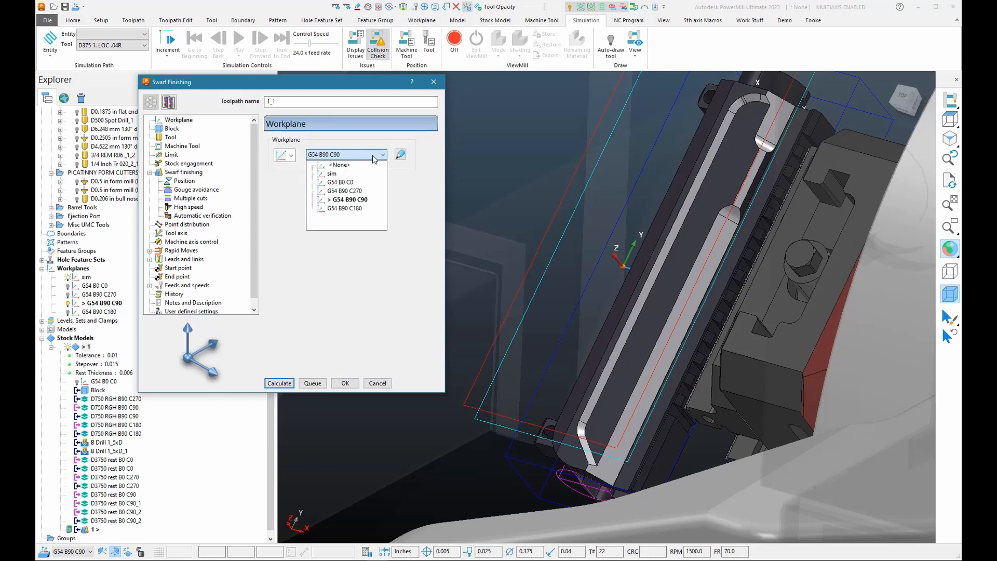
{"action": "left_click", "coordinate": [345, 191]}
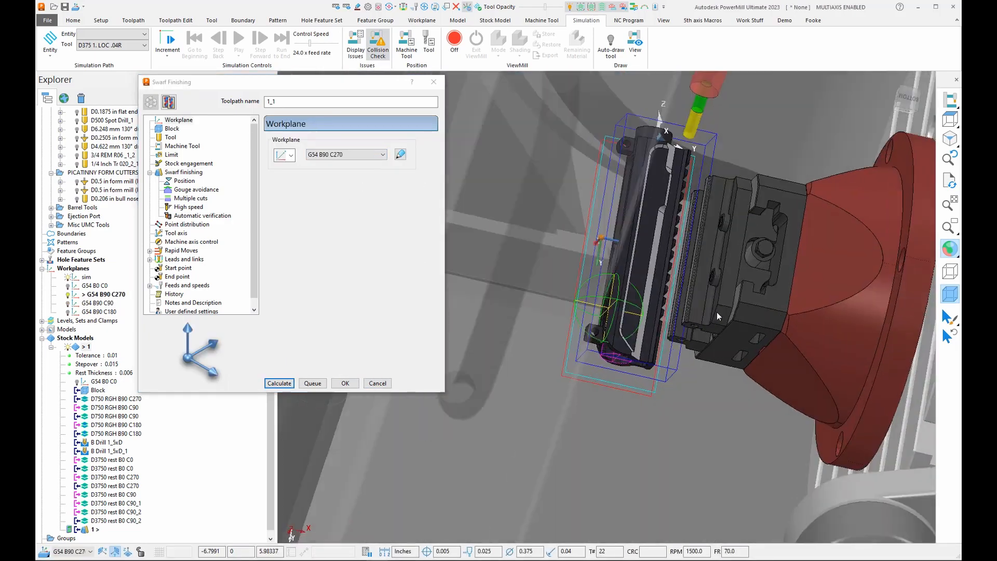
- Hide the Haas machine tool and the D375 1. LOC .04R cutter to expose the receiver's C270 side
{"action": "scroll", "coordinate": [110, 196], "scroll_direction": "up", "scroll_amount": 10}
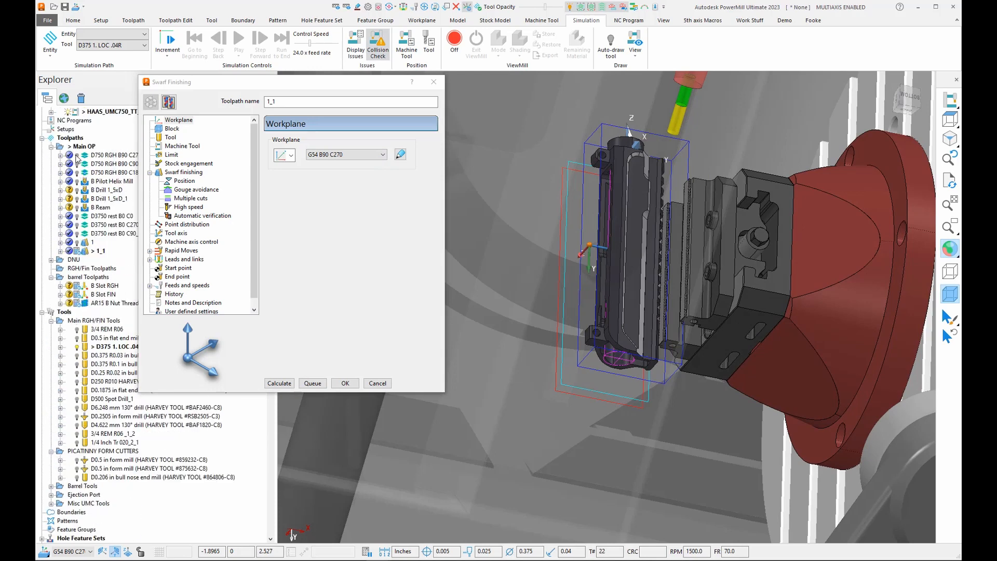
{"action": "scroll", "coordinate": [78, 155], "scroll_direction": "up", "scroll_amount": 1}
{"action": "left_click", "coordinate": [71, 131]}
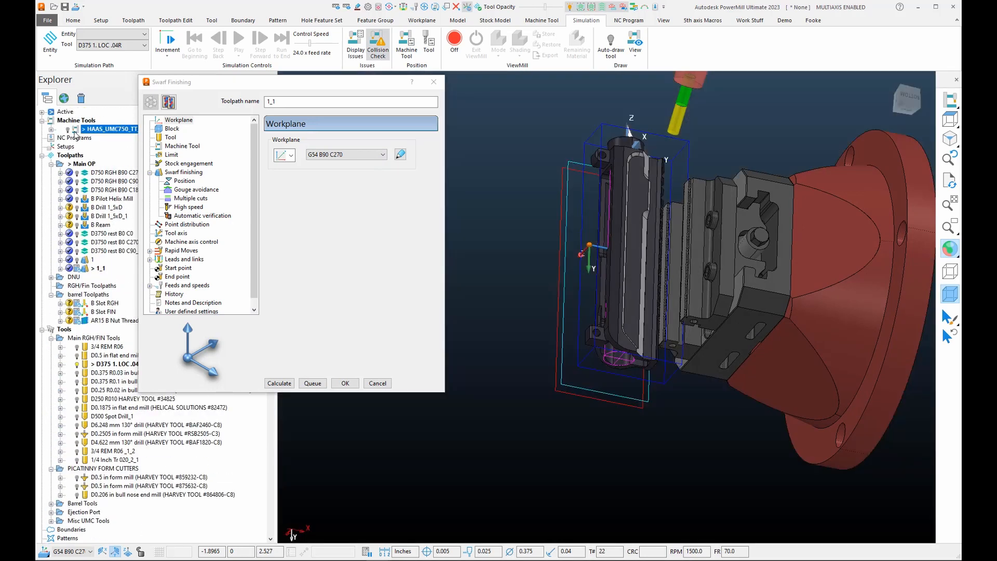
{"action": "middle_click_drag", "start_coordinate": [587, 307], "coordinate": [800, 271]}
{"action": "scroll", "coordinate": [800, 271], "scroll_direction": "down", "scroll_amount": 3}
{"action": "scroll", "coordinate": [668, 333], "scroll_direction": "up", "scroll_amount": 6}
{"action": "middle_click_drag", "start_coordinate": [668, 333], "coordinate": [647, 357]}
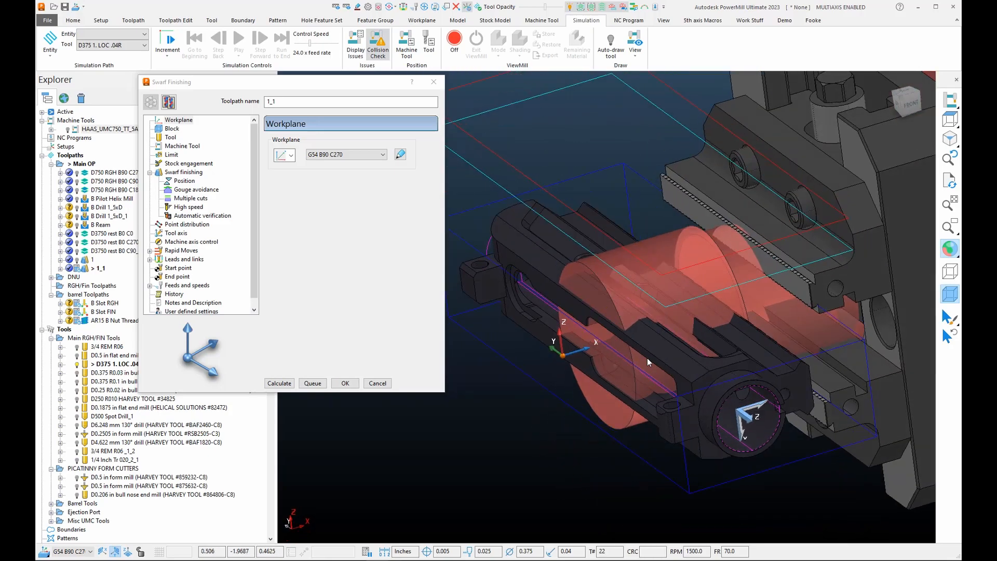
{"action": "scroll", "coordinate": [611, 287], "scroll_direction": "up", "scroll_amount": 2}
{"action": "middle_click_drag", "start_coordinate": [611, 287], "coordinate": [774, 103]}
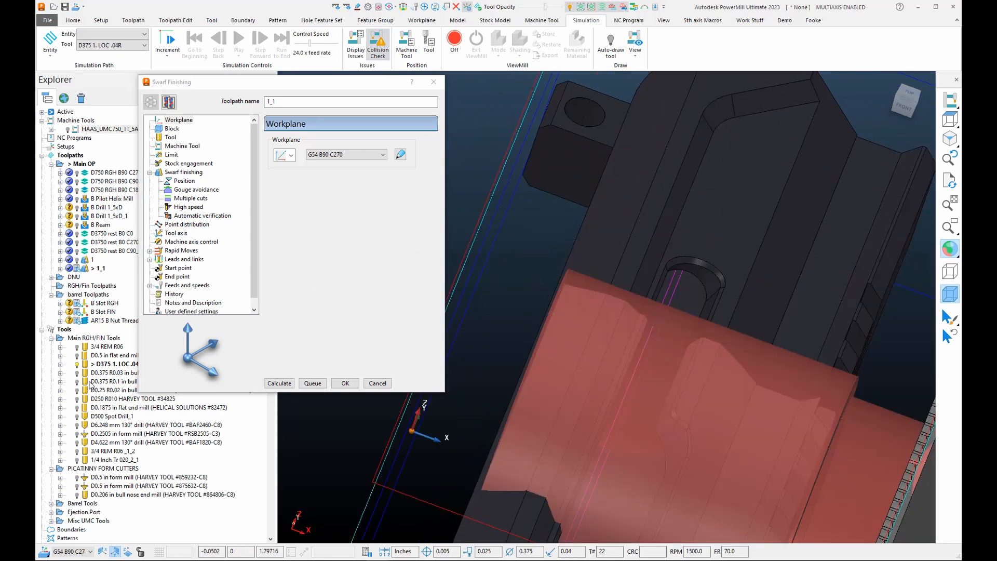
{"action": "left_click", "coordinate": [77, 365]}
{"action": "scroll", "coordinate": [779, 311], "scroll_direction": "down", "scroll_amount": 2}
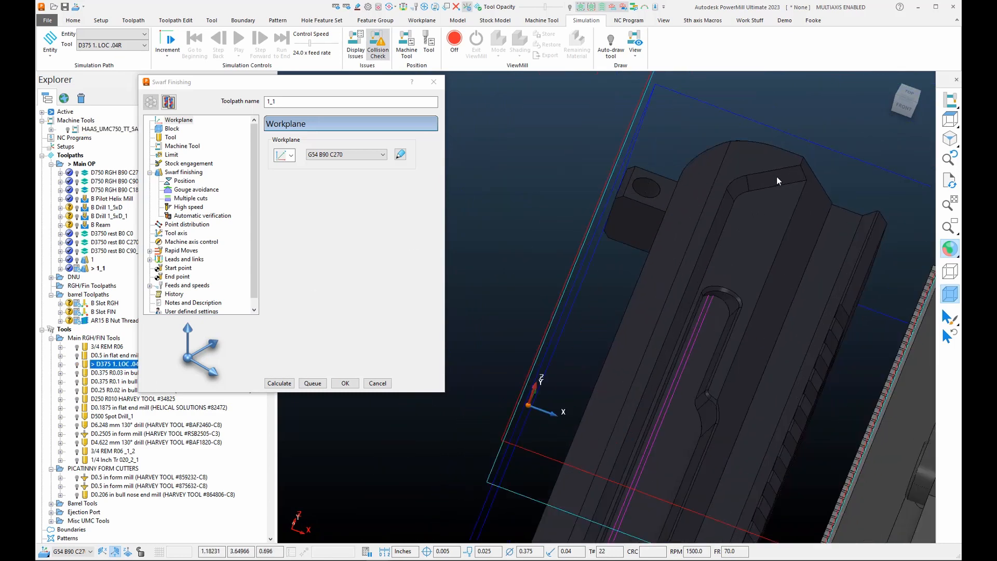
- Select the angled wall surfaces along both sides and the end of the receiver's C270-side pocket
{"action": "scroll", "coordinate": [771, 184], "scroll_direction": "up", "scroll_amount": 2}
{"action": "left_click", "coordinate": [762, 193]}
{"action": "left_click", "coordinate": [695, 264], "text": "shift"}
{"action": "scroll", "coordinate": [704, 270], "scroll_direction": "down", "scroll_amount": 3}
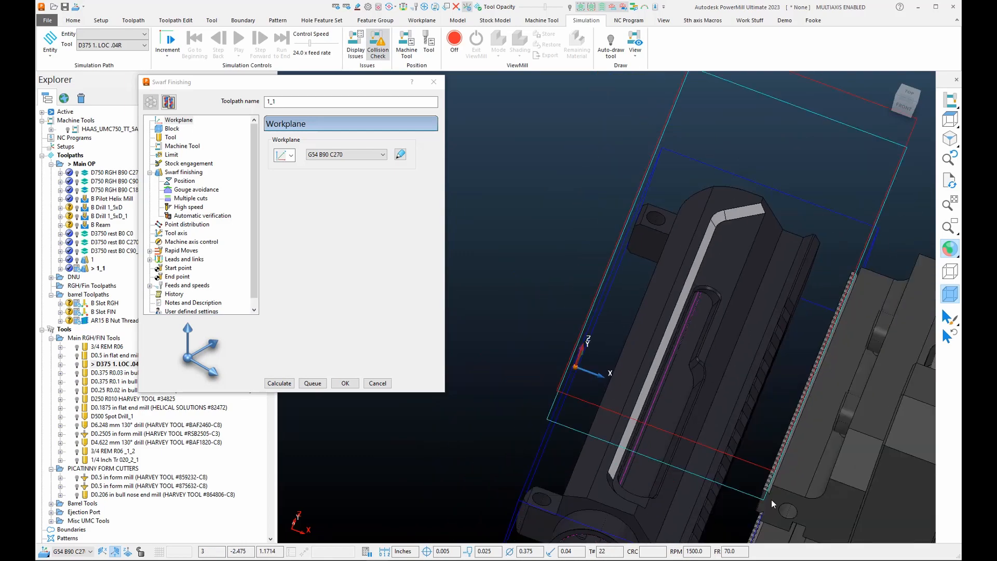
{"action": "middle_click_drag", "start_coordinate": [771, 500], "coordinate": [578, 426]}
{"action": "scroll", "coordinate": [578, 425], "scroll_direction": "up", "scroll_amount": 2}
{"action": "scroll", "coordinate": [492, 450], "scroll_direction": "up", "scroll_amount": 2}
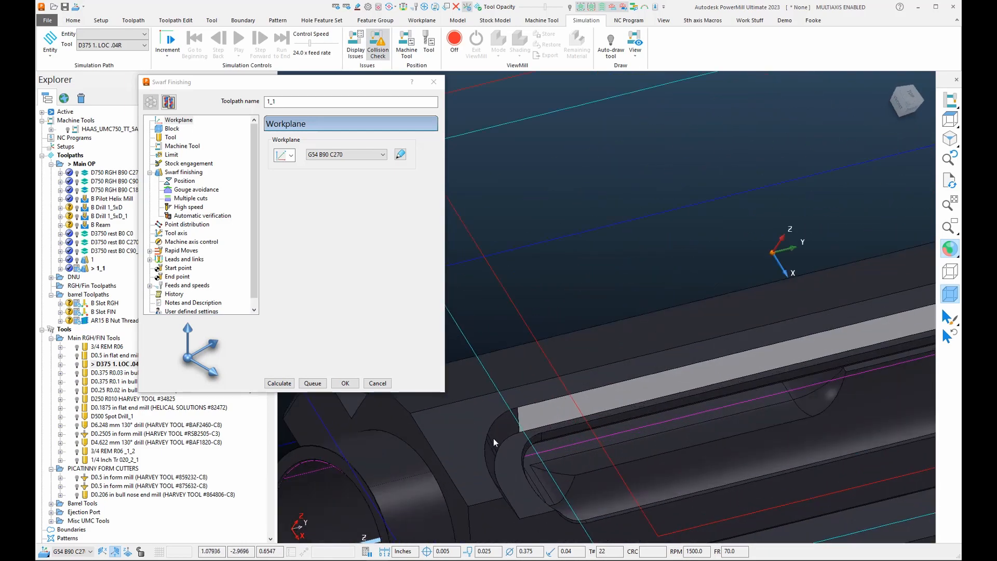
{"action": "middle_click_drag", "start_coordinate": [506, 476], "coordinate": [722, 399]}
{"action": "scroll", "coordinate": [467, 457], "scroll_direction": "down", "scroll_amount": 3}
{"action": "scroll", "coordinate": [735, 436], "scroll_direction": "up", "scroll_amount": 3}
{"action": "left_click", "coordinate": [734, 447], "text": "shift"}
{"action": "scroll", "coordinate": [779, 364], "scroll_direction": "down", "scroll_amount": 4}
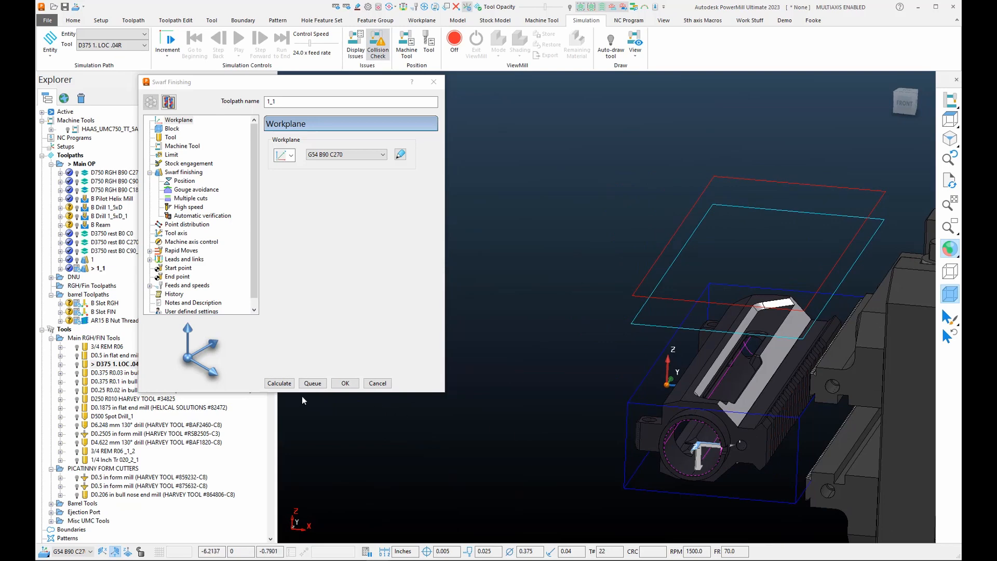
- Calculate swarf toolpath 1_1 on the selected walls and close its settings
{"action": "left_click", "coordinate": [280, 386]}
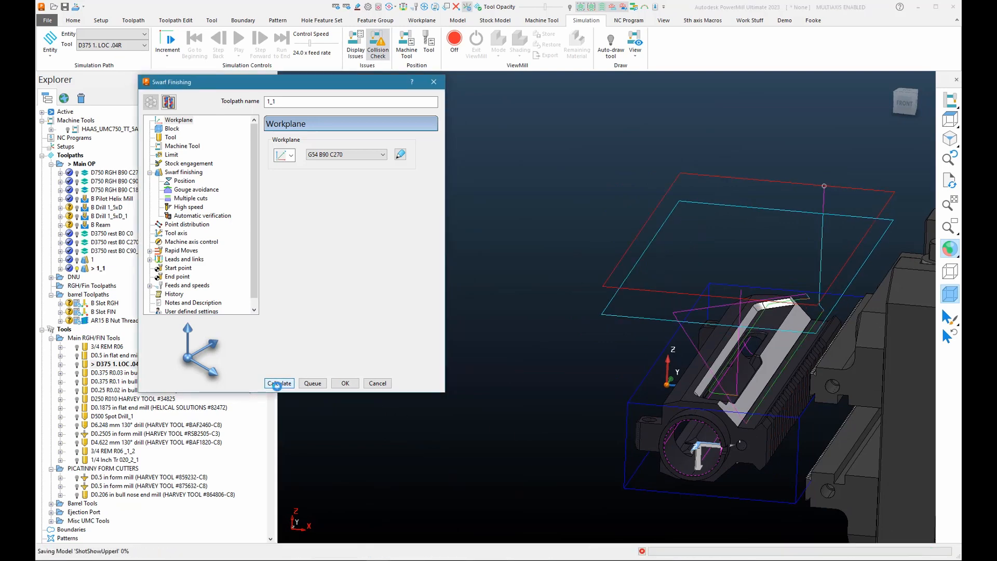
{"action": "middle_click_drag", "start_coordinate": [566, 342], "coordinate": [675, 345]}
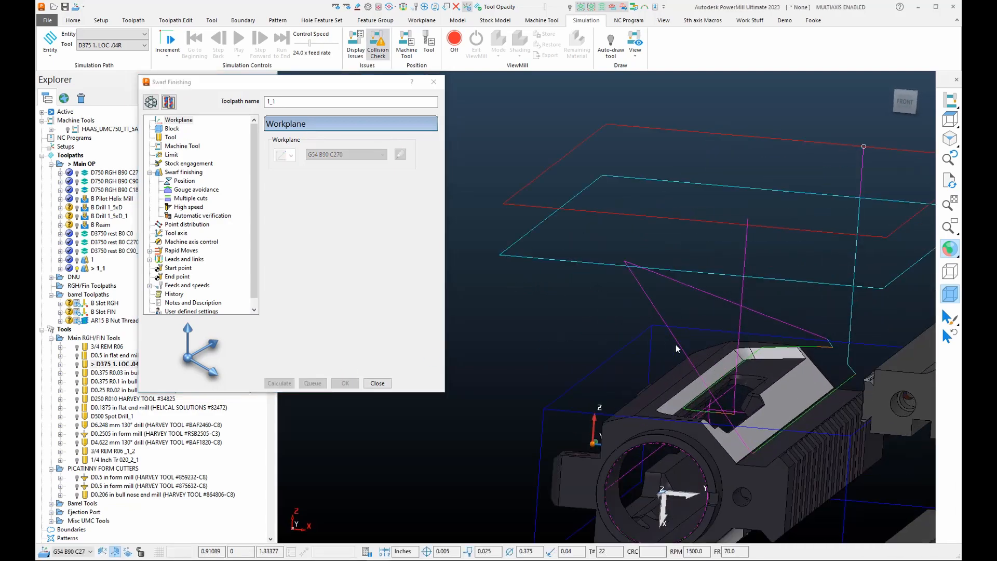
{"action": "left_click", "coordinate": [369, 384]}
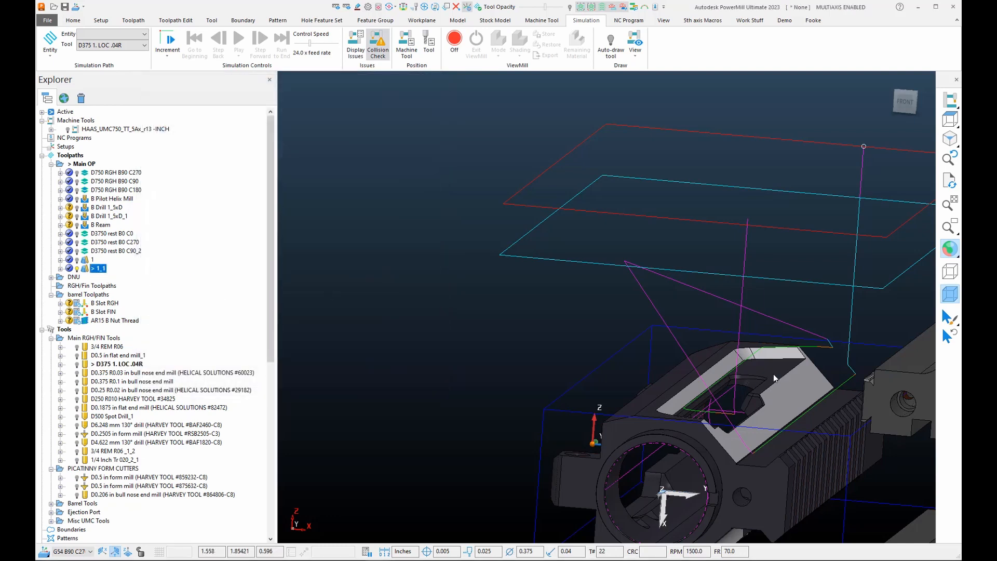
- Recalculate toolpath 1_1's planar safe area from the block to rapid height 1.35 and plunge height 0.85, and apply it
{"action": "left_click", "coordinate": [73, 21]}
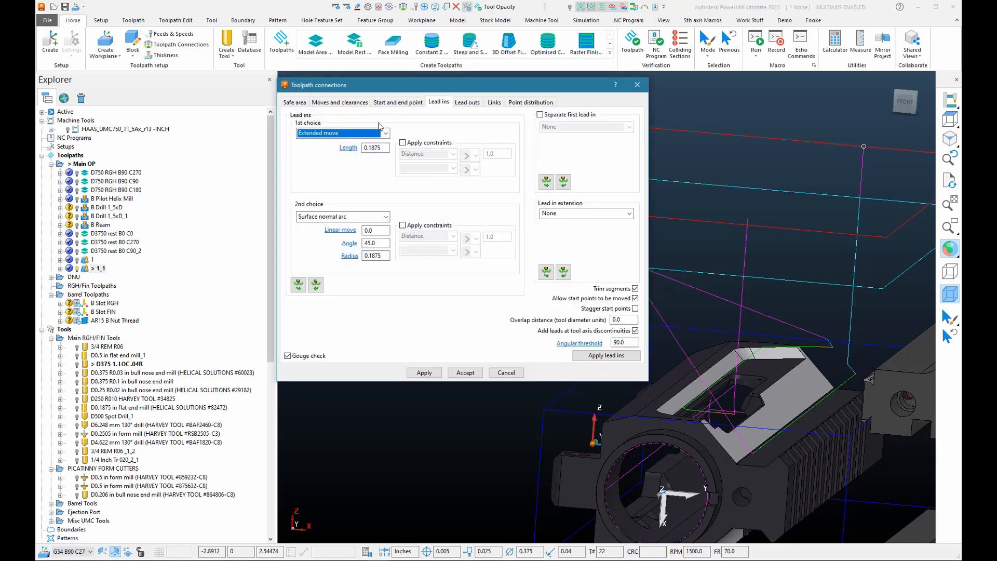
{"action": "left_click", "coordinate": [301, 103]}
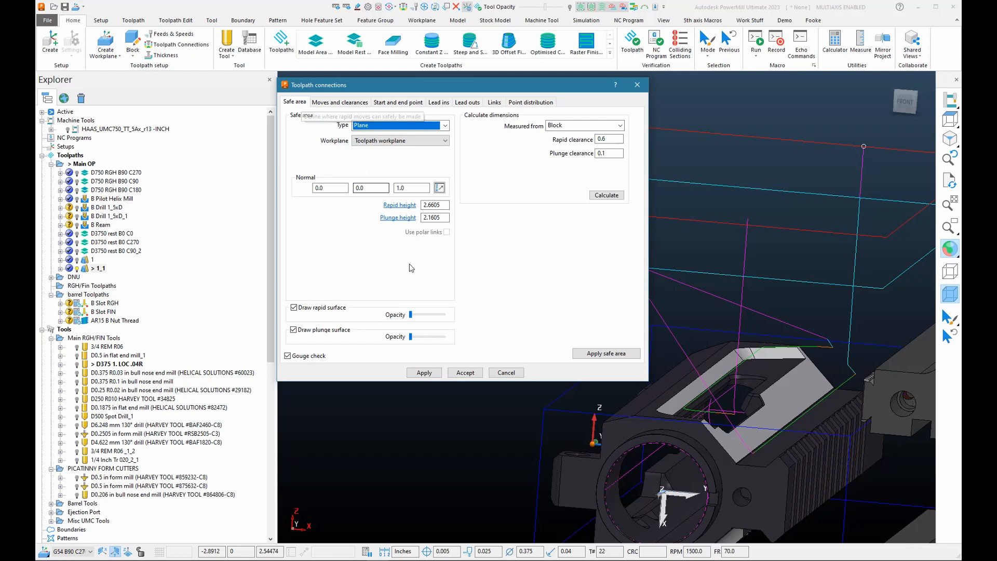
{"action": "scroll", "coordinate": [724, 326], "scroll_direction": "down", "scroll_amount": 3}
{"action": "middle_click_drag", "start_coordinate": [725, 326], "coordinate": [838, 333]}
{"action": "scroll", "coordinate": [831, 340], "scroll_direction": "up", "scroll_amount": 2}
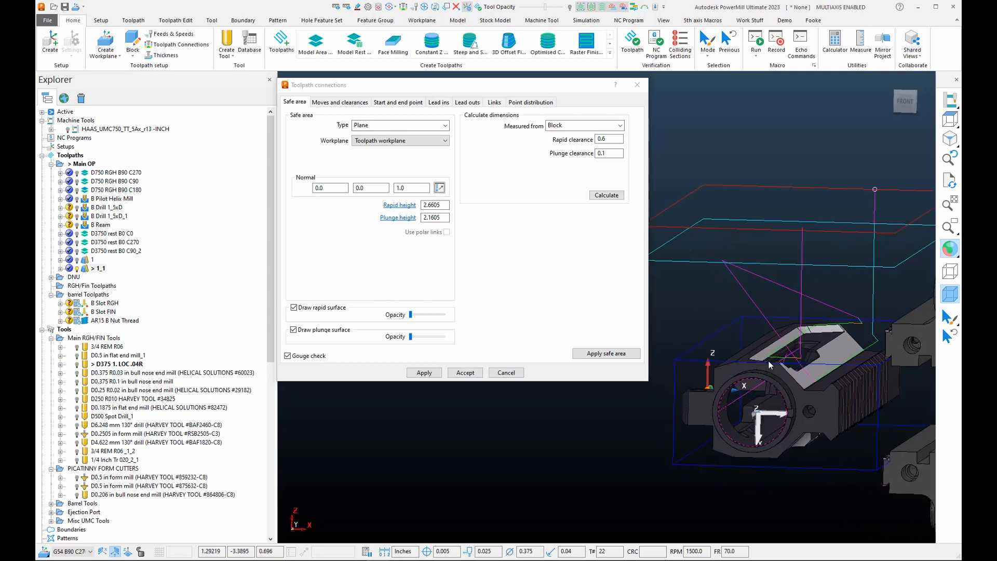
{"action": "scroll", "coordinate": [768, 361], "scroll_direction": "up", "scroll_amount": 2}
{"action": "left_click", "coordinate": [605, 195]}
{"action": "left_click", "coordinate": [597, 355]}
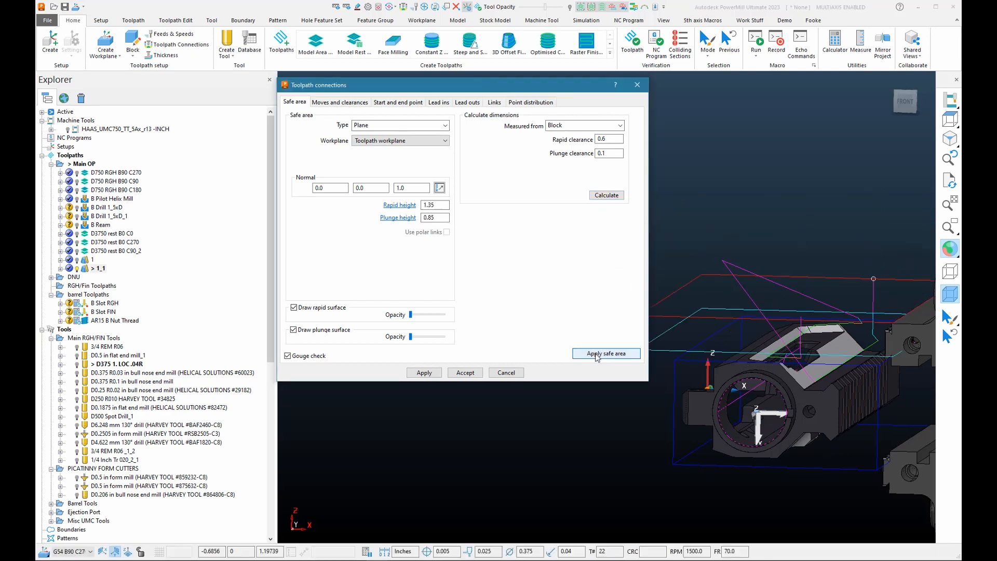
{"action": "scroll", "coordinate": [817, 303], "scroll_direction": "down", "scroll_amount": 3}
{"action": "scroll", "coordinate": [711, 309], "scroll_direction": "up", "scroll_amount": 2}
{"action": "middle_click_drag", "start_coordinate": [711, 310], "coordinate": [684, 260]}
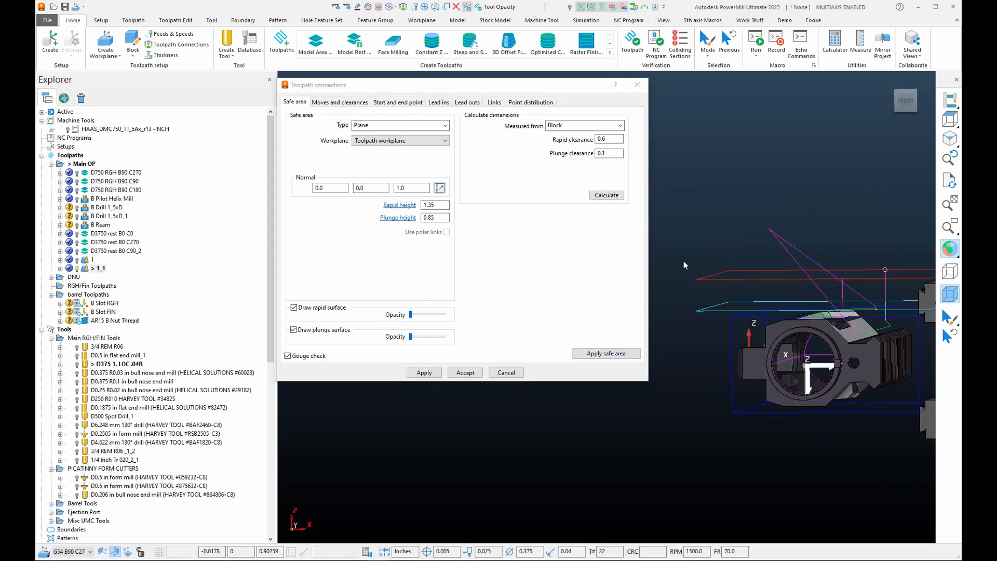
{"action": "left_click", "coordinate": [604, 356]}
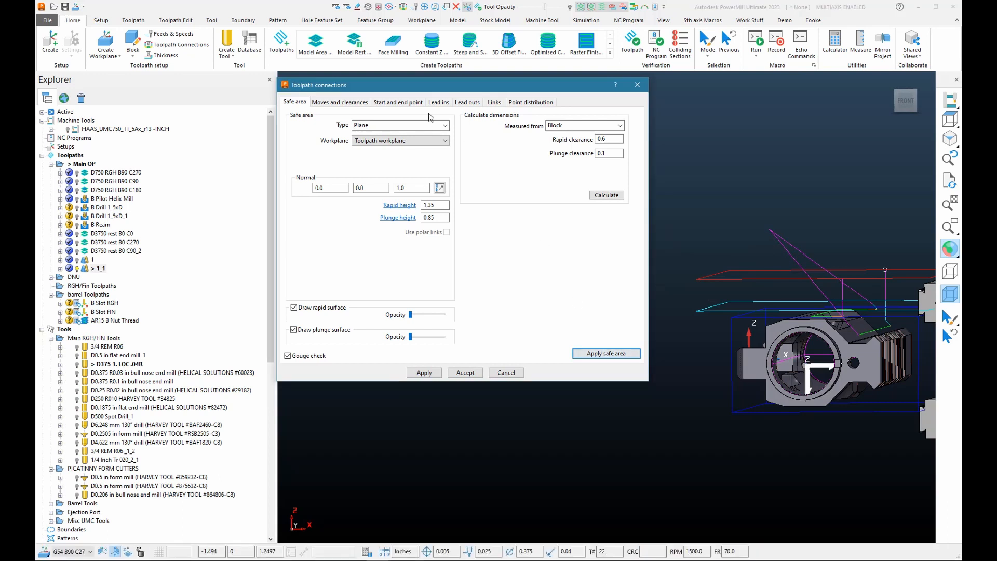
- Apply toolpath 1_1's rapid moves with an axial clearance of 0.1
{"action": "left_click", "coordinate": [343, 103]}
{"action": "double_click", "coordinate": [618, 123]}
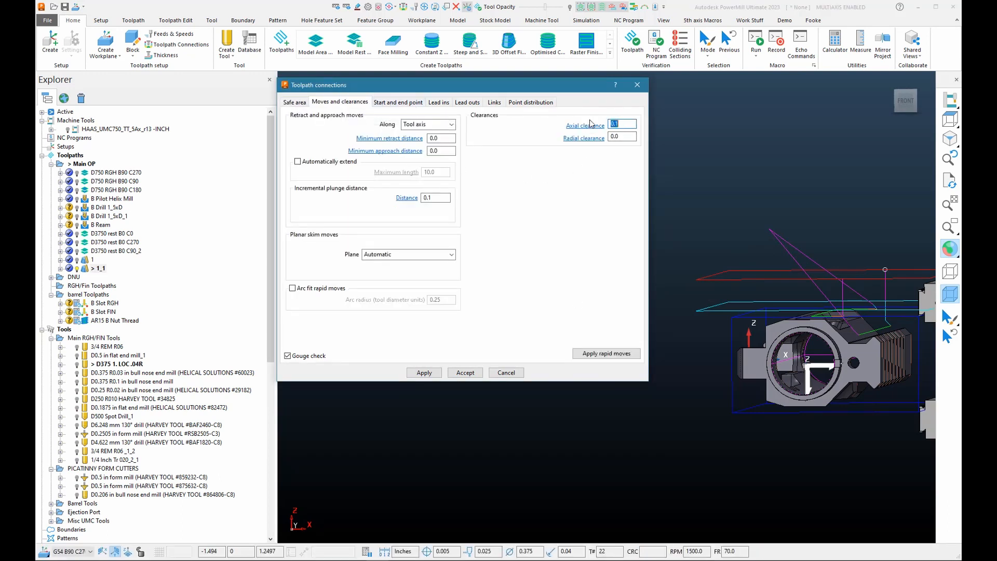
{"action": "left_click", "coordinate": [604, 354]}
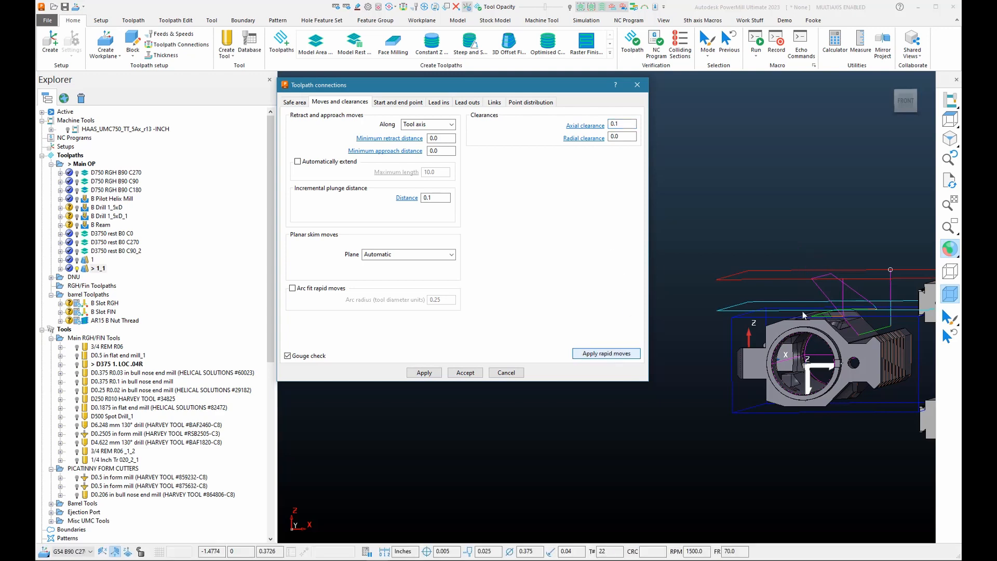
- Examine toolpath 1_1's approach, link and retract moves around the receiver and fixture from several angles
{"action": "middle_click_drag", "start_coordinate": [802, 310], "coordinate": [825, 263]}
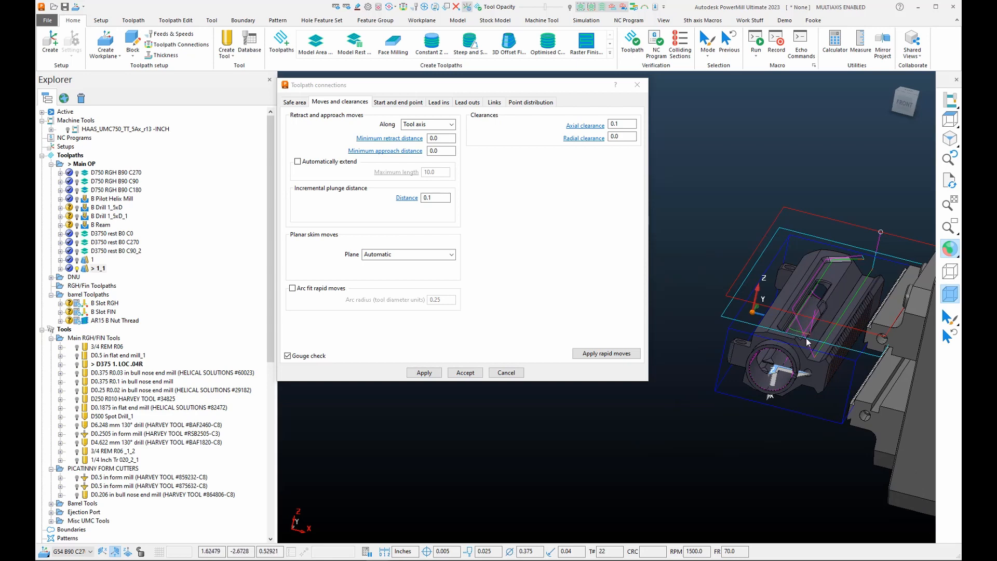
{"action": "middle_click_drag", "start_coordinate": [806, 338], "coordinate": [796, 318]}
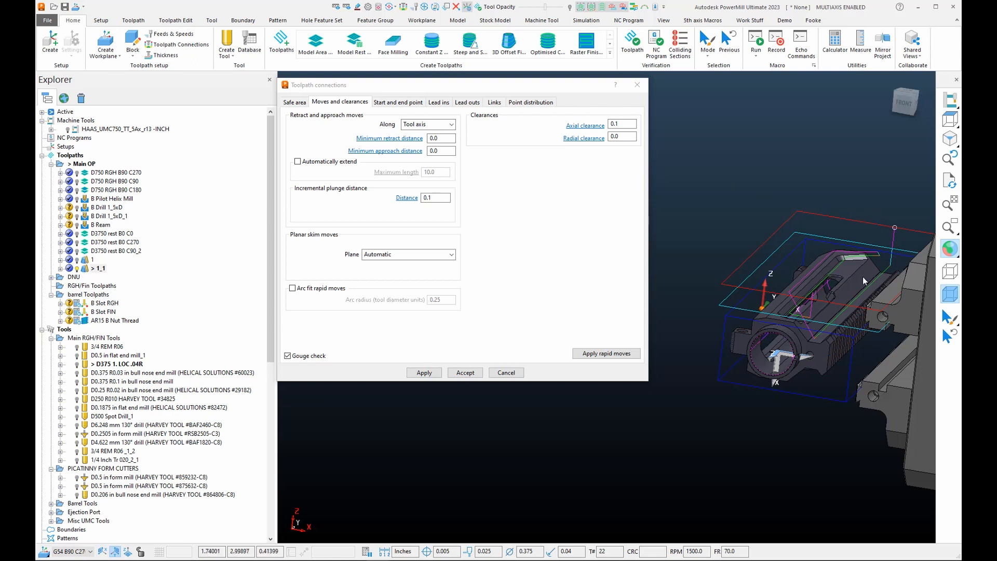
{"action": "left_click", "coordinate": [447, 121]}
{"action": "left_click", "coordinate": [430, 123]}
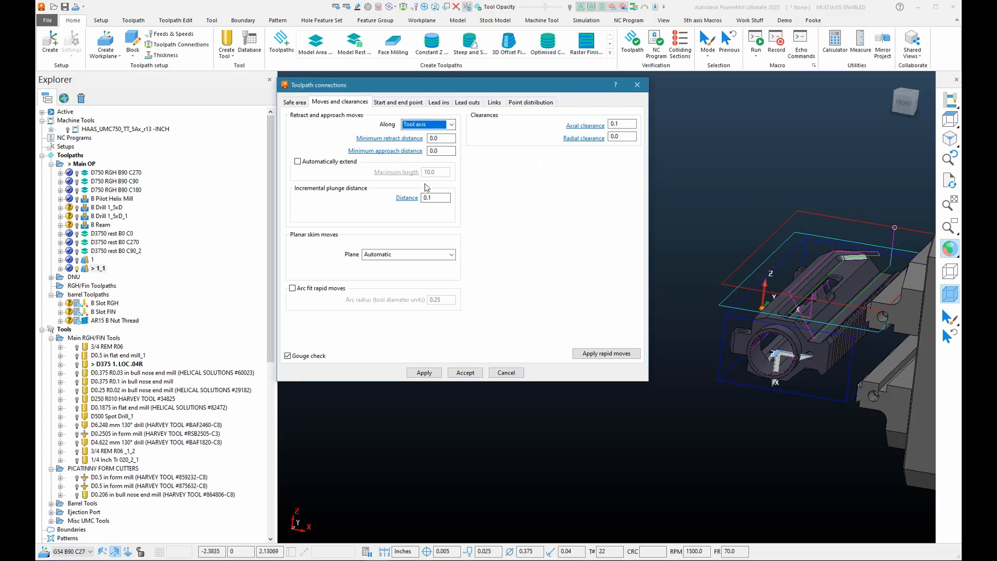
{"action": "left_click", "coordinate": [95, 268]}
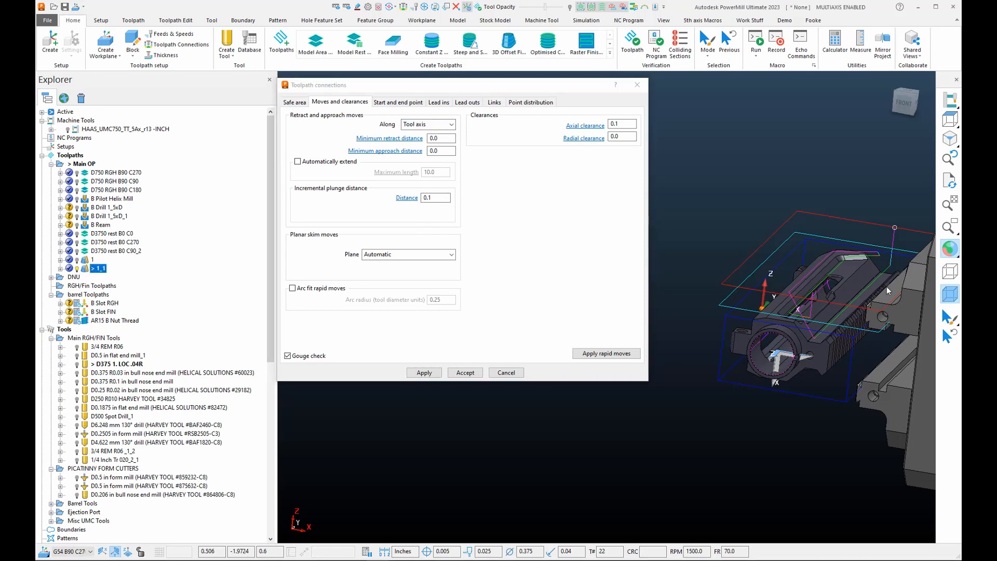
{"action": "scroll", "coordinate": [804, 198], "scroll_direction": "up", "scroll_amount": 5}
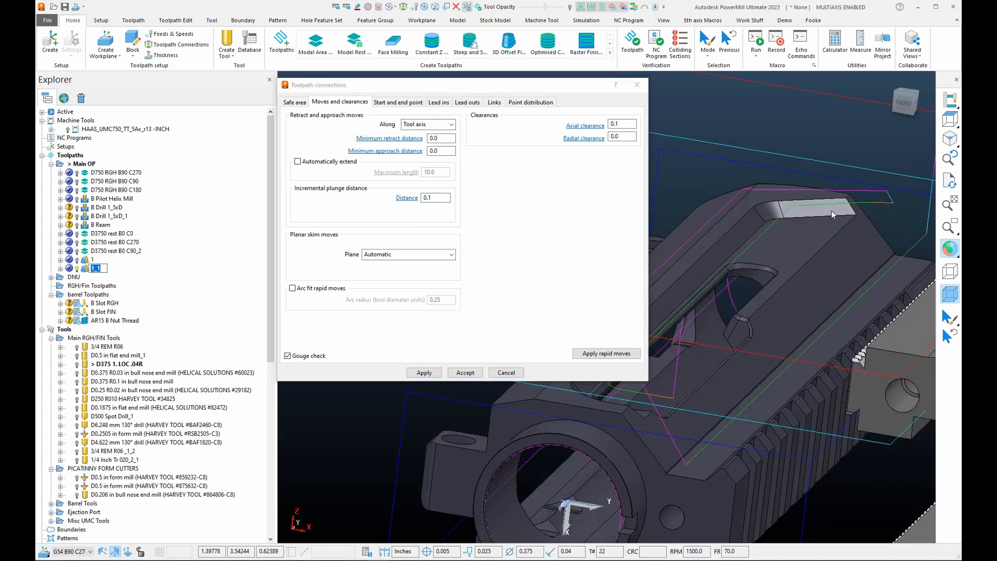
{"action": "scroll", "coordinate": [810, 217], "scroll_direction": "down", "scroll_amount": 5}
{"action": "middle_click_drag", "start_coordinate": [809, 217], "coordinate": [817, 253]}
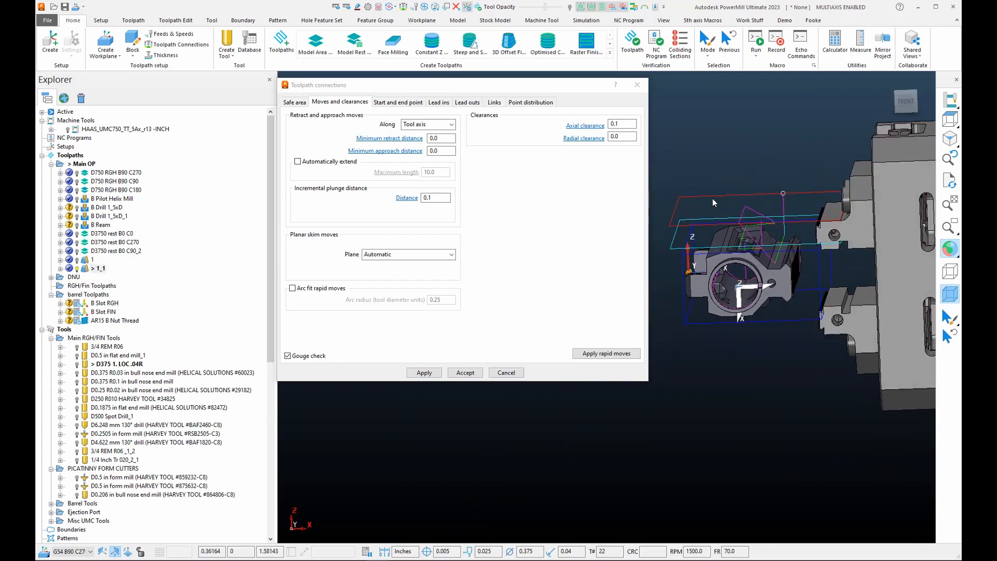
{"action": "middle_click_drag", "start_coordinate": [713, 202], "coordinate": [768, 139]}
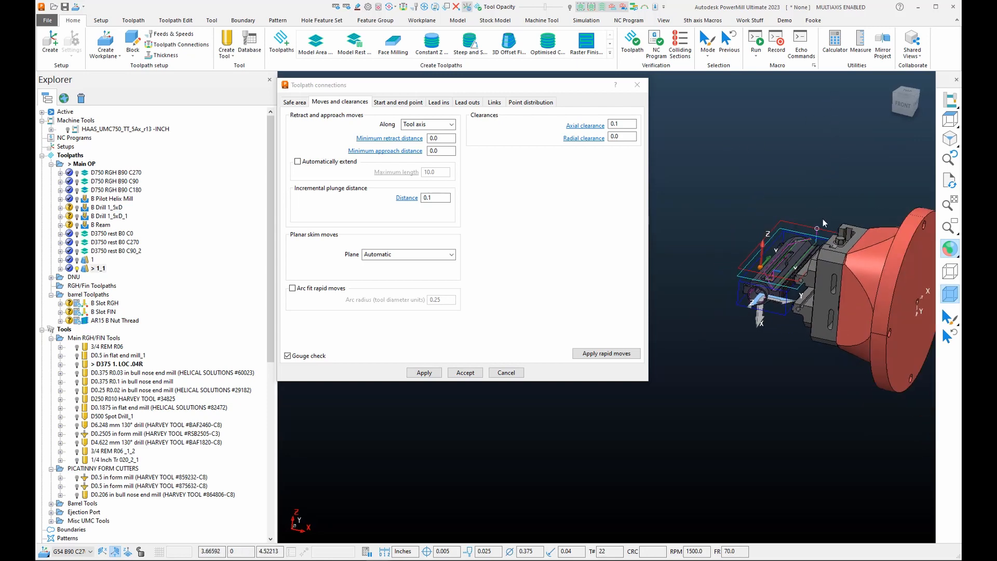
{"action": "key", "text": "ctrl"}
{"action": "key", "text": "ctrl"}
{"action": "key", "text": "ctrl"}
{"action": "key", "text": "ctrl"}
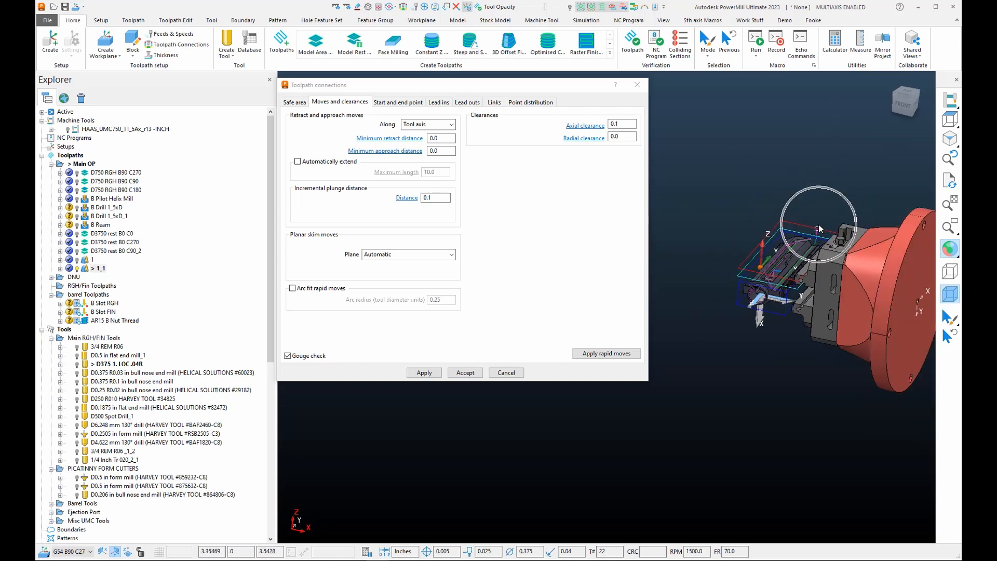
- Activate and show the HAAS_UMC750 machine tool, with toolpath 1_1 loaded for simulation from its start
{"action": "double_click", "coordinate": [78, 129]}
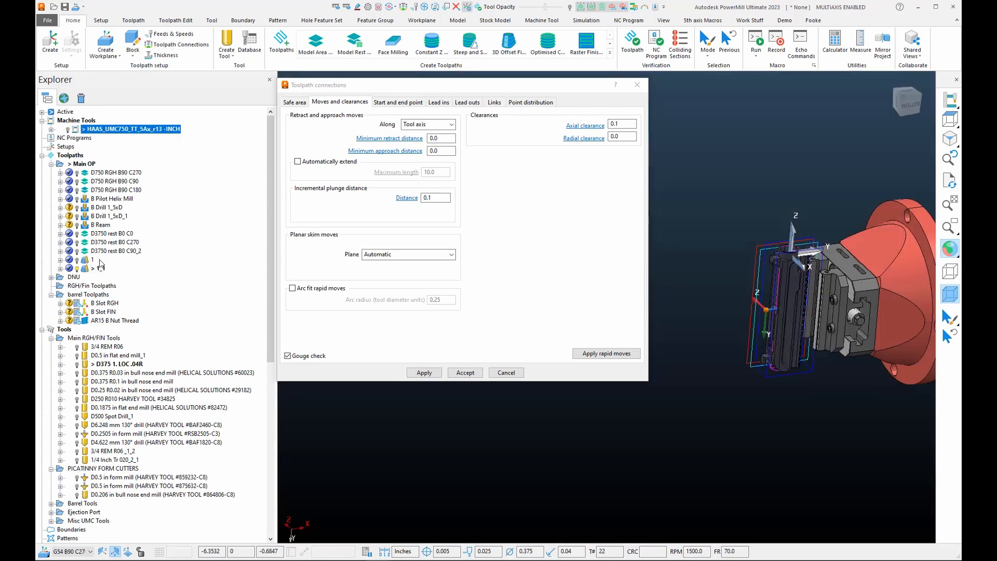
{"action": "right_click", "coordinate": [88, 269]}
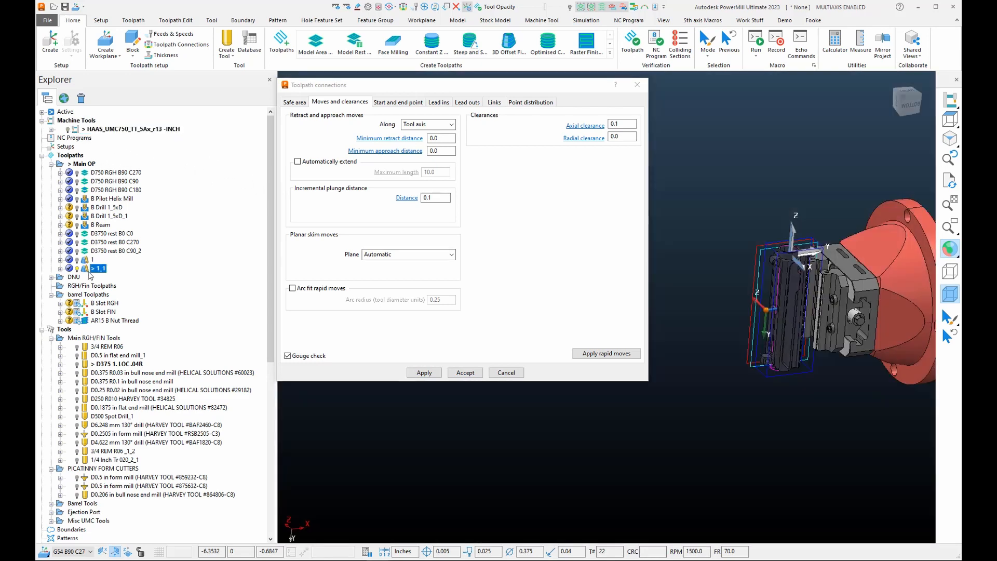
{"action": "left_click", "coordinate": [104, 206]}
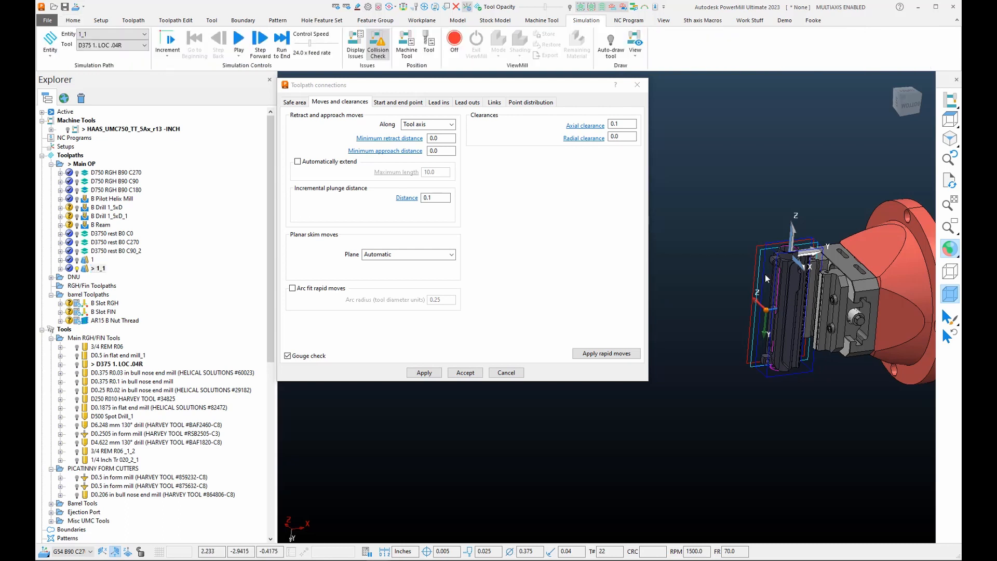
{"action": "scroll", "coordinate": [765, 274], "scroll_direction": "down", "scroll_amount": 3}
{"action": "left_click", "coordinate": [67, 129]}
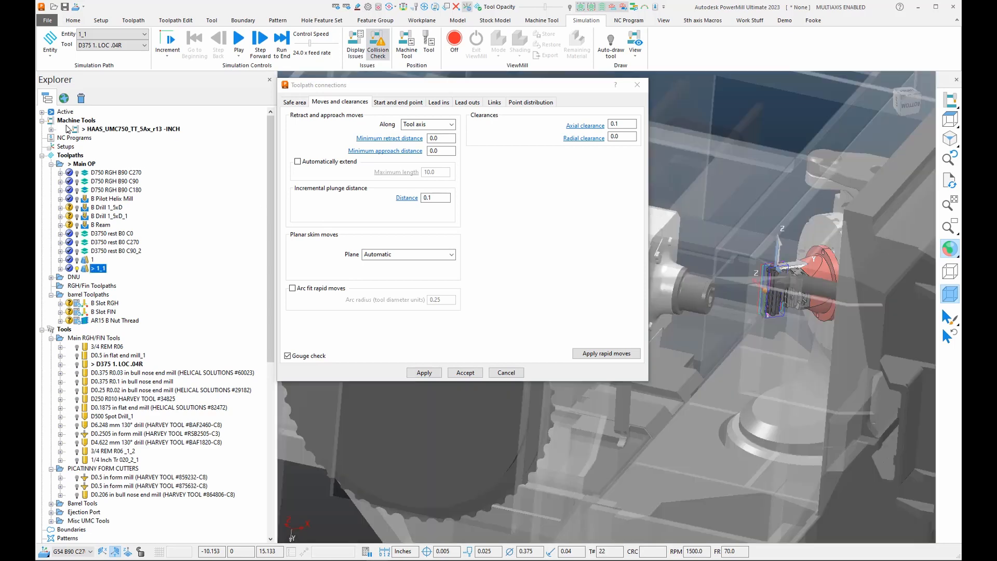
{"action": "middle_click_drag", "start_coordinate": [790, 251], "coordinate": [681, 500]}
{"action": "scroll", "coordinate": [719, 371], "scroll_direction": "up", "scroll_amount": 5}
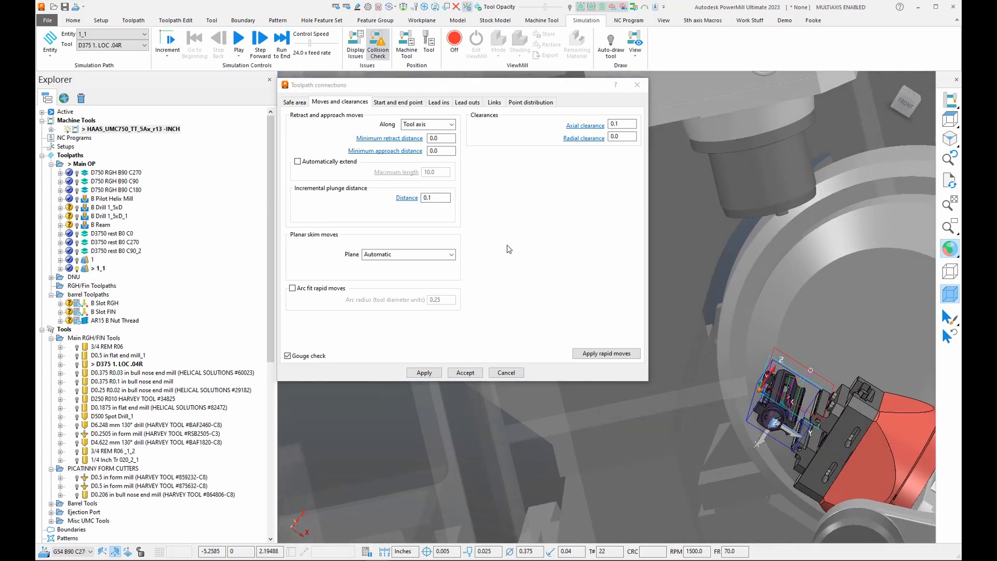
- Draw the cutter automatically and play toolpath 1_1's simulation at 6.0 x feed rate
{"action": "left_click", "coordinate": [611, 42]}
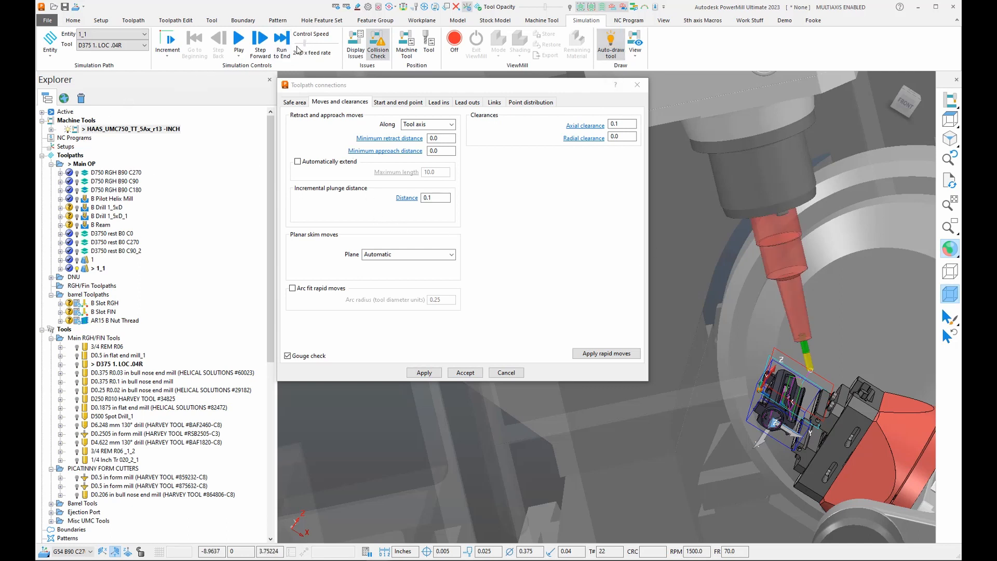
{"action": "mouse_move", "coordinate": [298, 49]}
{"action": "left_mouse_down"}
{"action": "mouse_move", "coordinate": [291, 44]}
{"action": "mouse_move", "coordinate": [300, 43]}
{"action": "left_mouse_up"}
{"action": "left_click", "coordinate": [243, 44]}
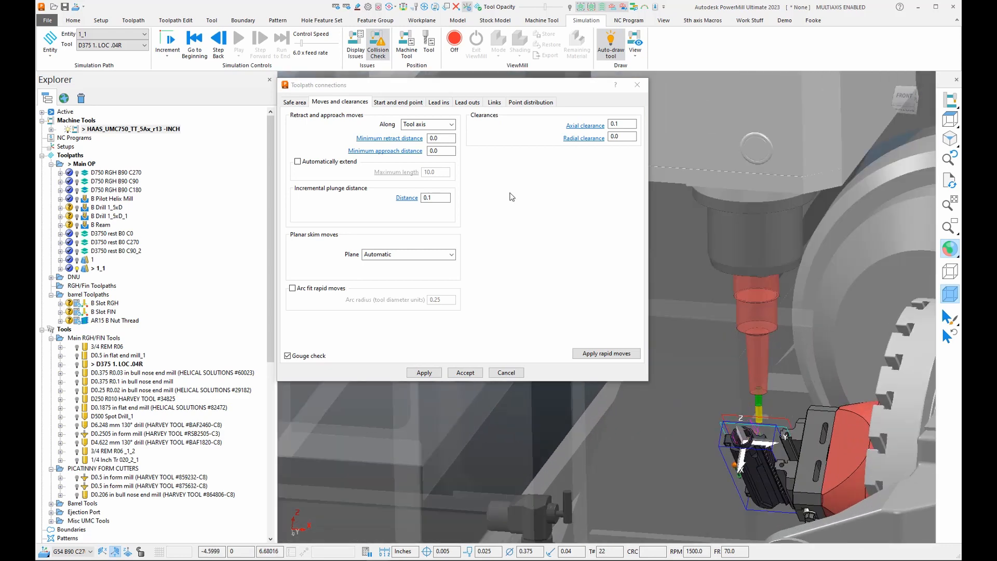
- Switch toolpath 1_1's start point to Absolute and set its Z coordinate to 2.0
{"action": "left_click", "coordinate": [399, 103]}
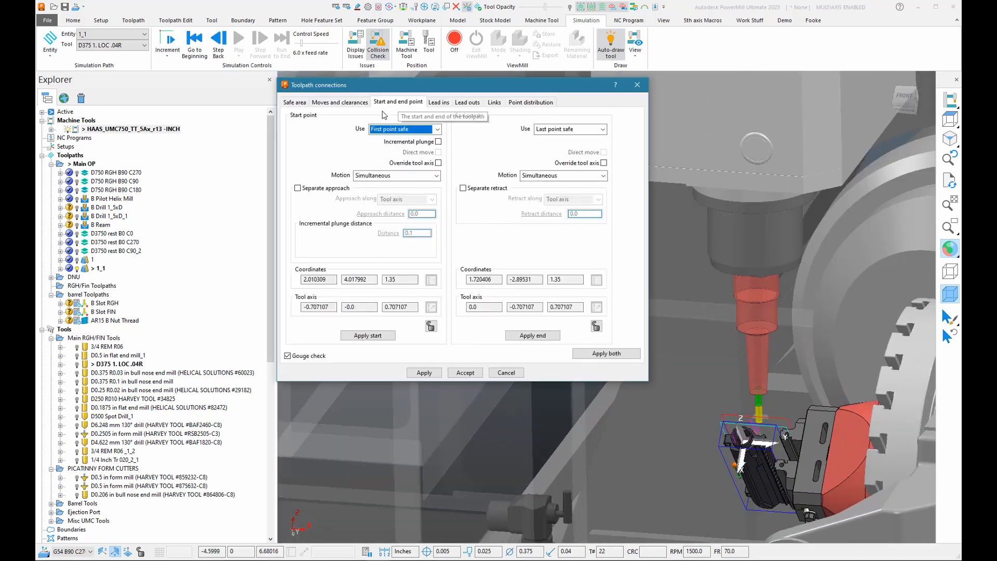
{"action": "left_click", "coordinate": [437, 129]}
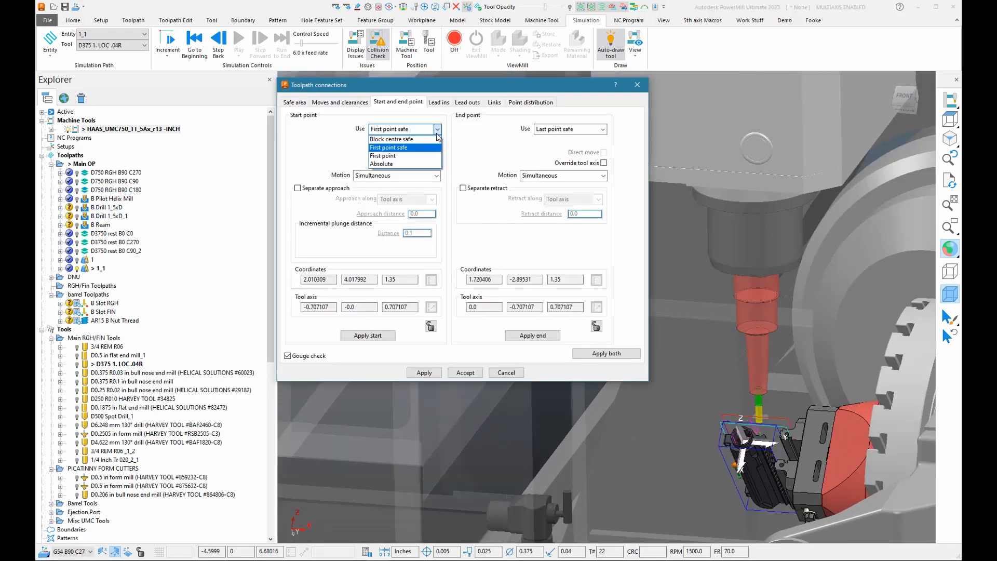
{"action": "left_click", "coordinate": [382, 164]}
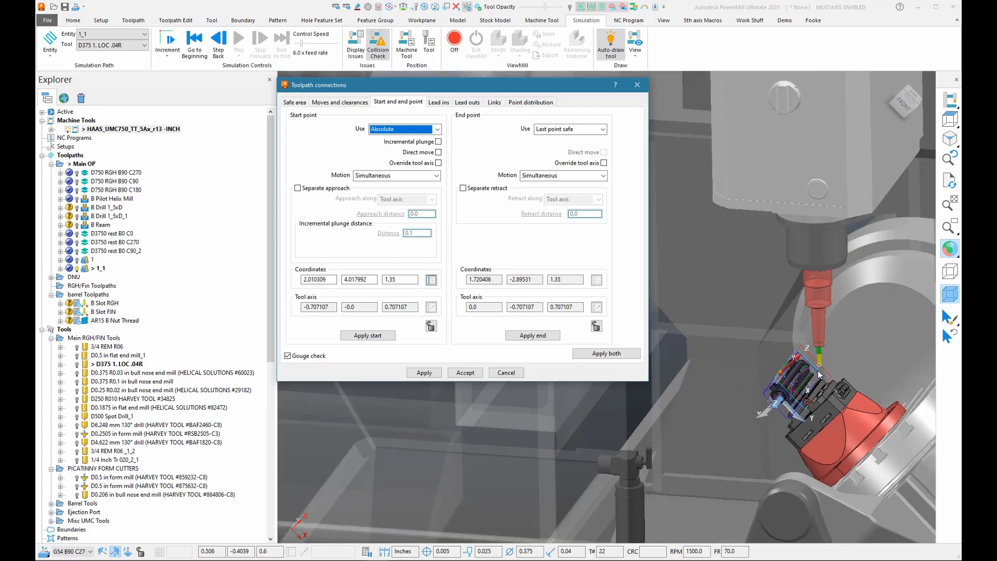
{"action": "middle_click_drag", "start_coordinate": [753, 363], "coordinate": [825, 326]}
{"action": "scroll", "coordinate": [827, 326], "scroll_direction": "up", "scroll_amount": 3}
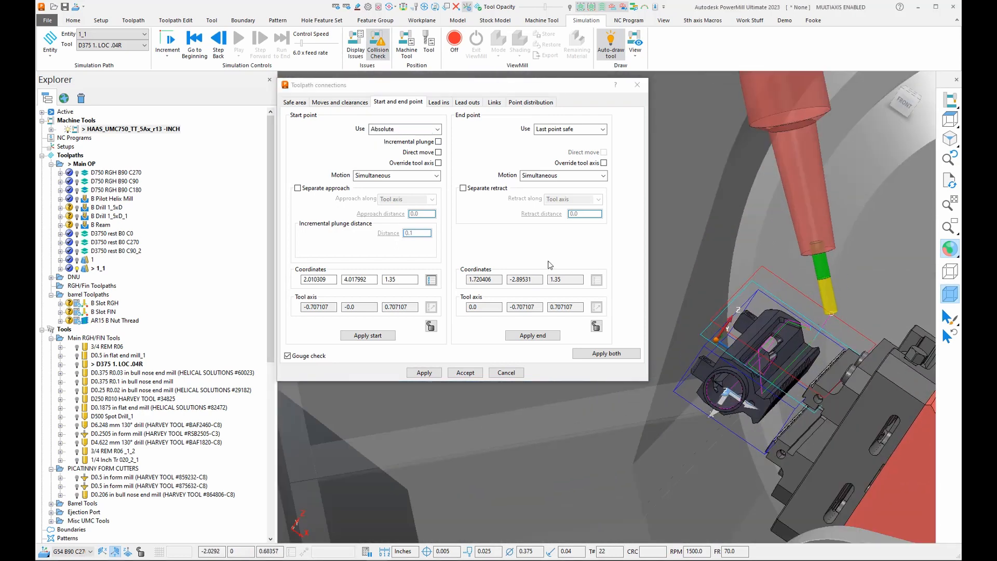
{"action": "double_click", "coordinate": [400, 279]}
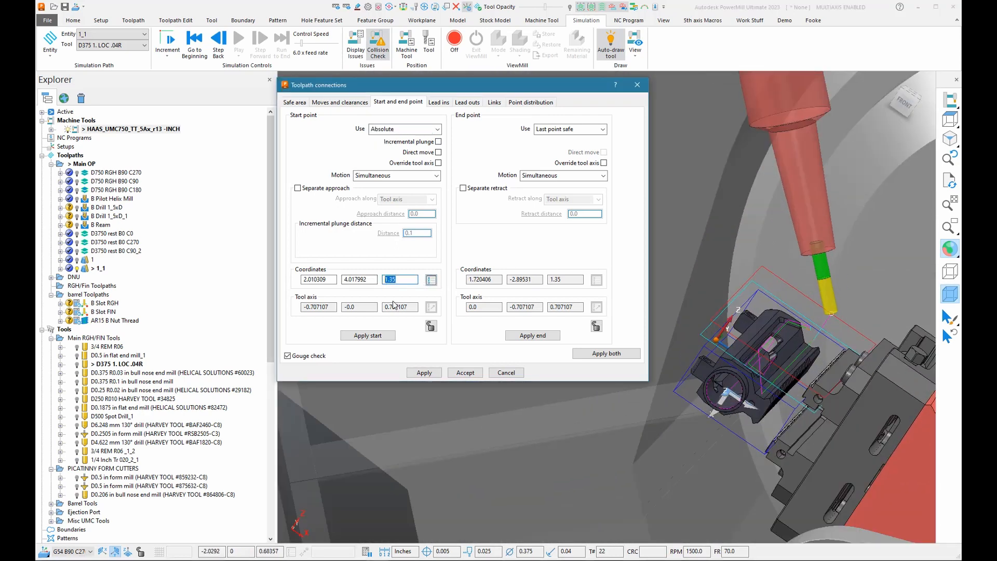
{"action": "type", "text": "2"}
{"action": "key", "text": "Return"}
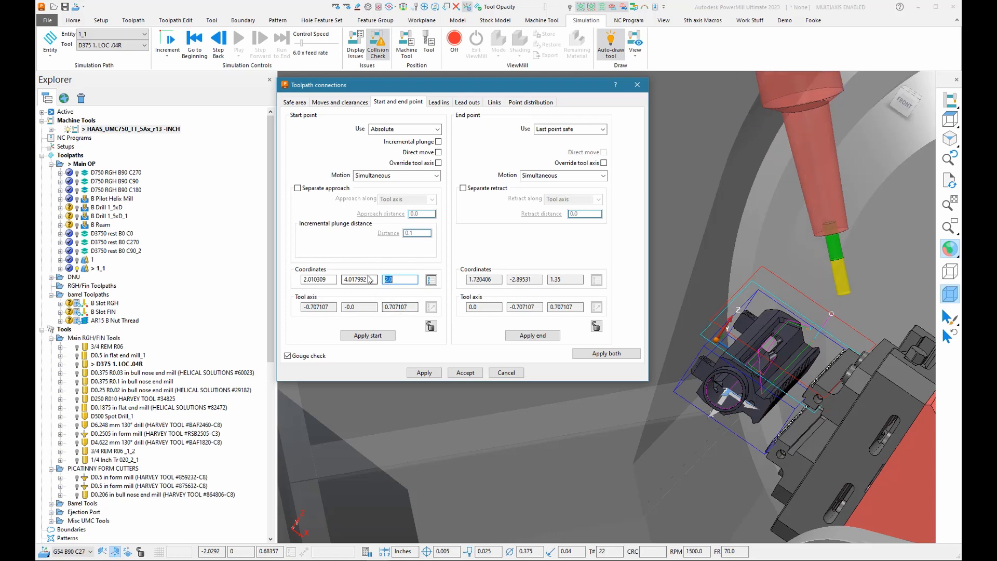
- Set the absolute start point's X coordinate to -4.0, apply it and accept the toolpath connections
{"action": "double_click", "coordinate": [322, 280]}
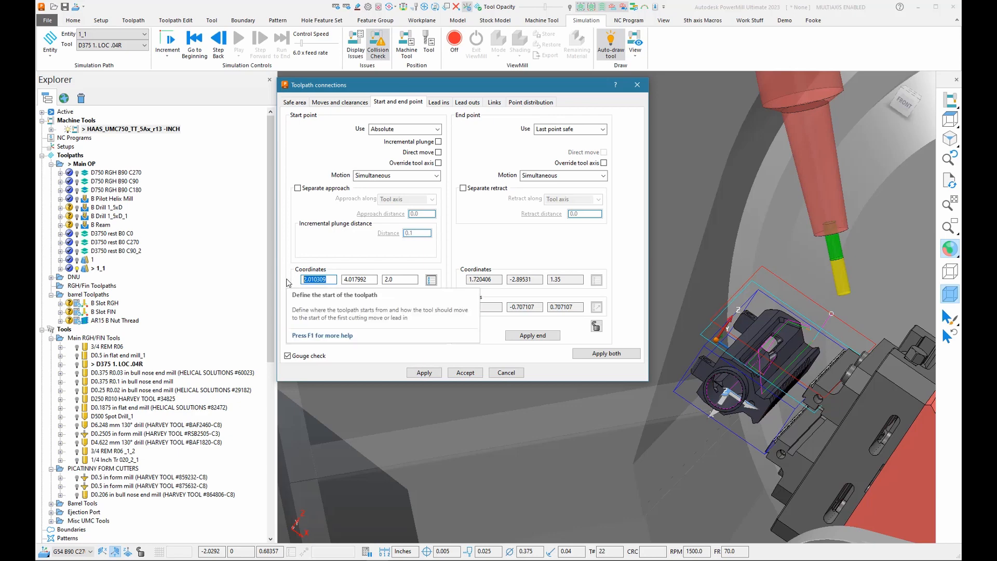
{"action": "type", "text": "-"}
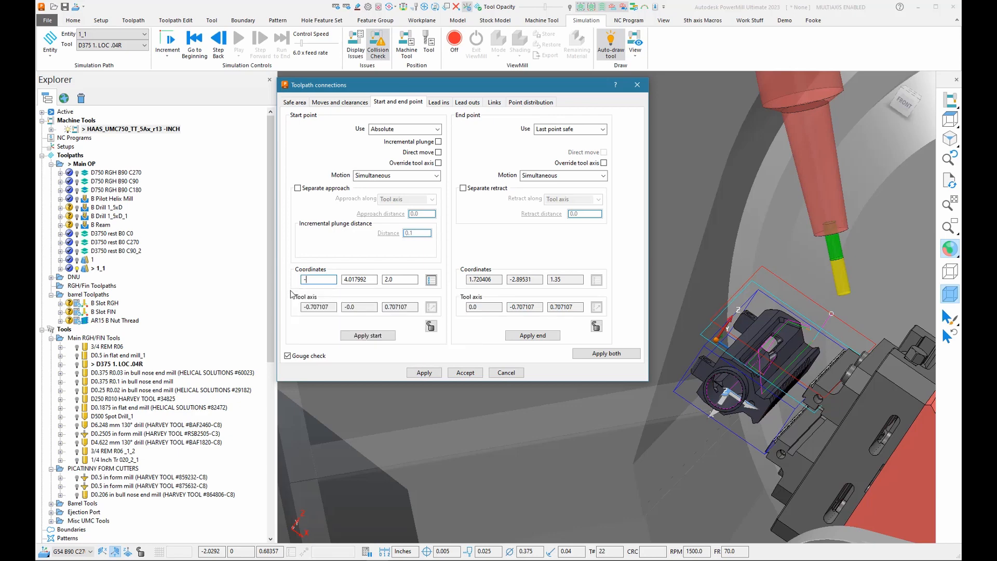
{"action": "type", "text": "4.0"}
{"action": "key", "text": "Return"}
{"action": "scroll", "coordinate": [764, 264], "scroll_direction": "down", "scroll_amount": 3}
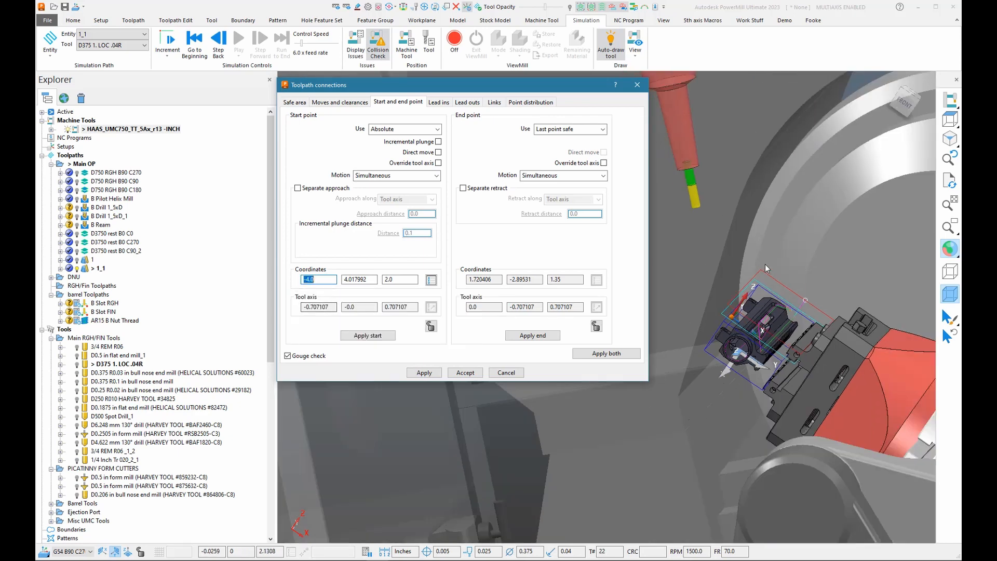
{"action": "middle_click_drag", "start_coordinate": [764, 264], "coordinate": [775, 279]}
{"action": "scroll", "coordinate": [775, 278], "scroll_direction": "up", "scroll_amount": 2}
{"action": "left_click", "coordinate": [433, 374]}
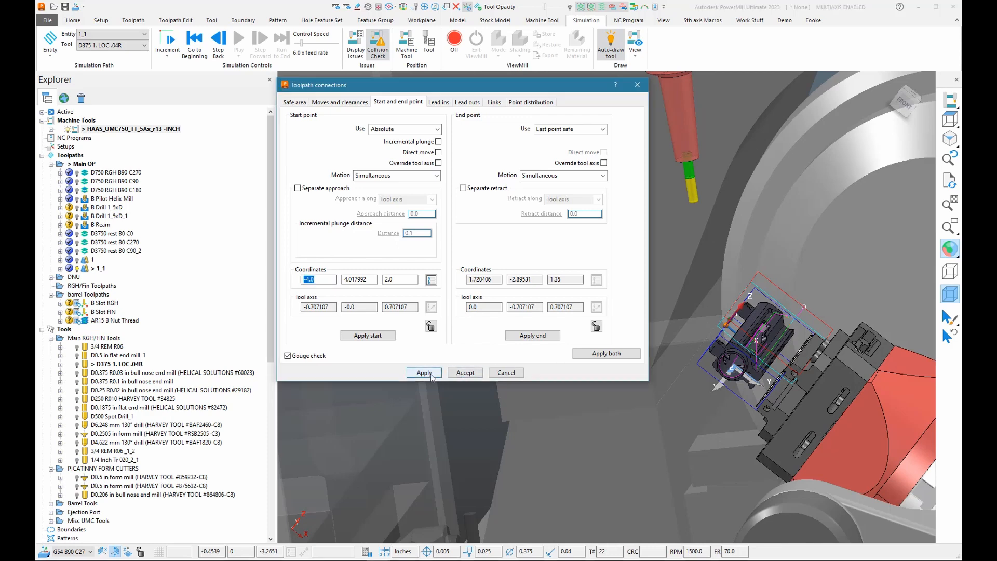
{"action": "middle_click_drag", "start_coordinate": [810, 328], "coordinate": [774, 385]}
{"action": "middle_click_drag", "start_coordinate": [753, 286], "coordinate": [733, 239], "text": "shift"}
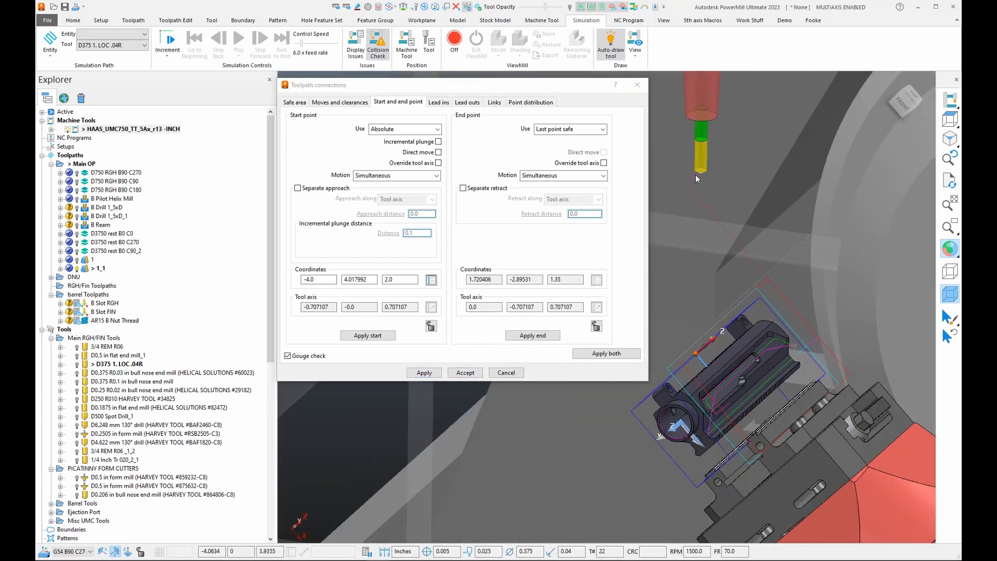
{"action": "left_click", "coordinate": [465, 373]}
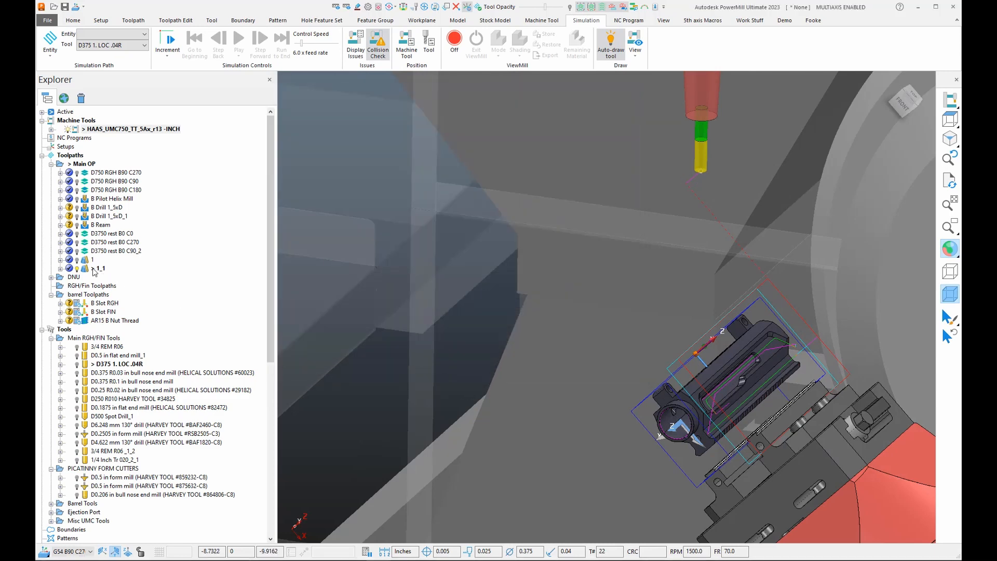
- Simulate toolpath 1_1 from its start again and examine the cutter's clearance from the receiver and fixture
{"action": "right_click", "coordinate": [94, 269]}
{"action": "left_click", "coordinate": [114, 206]}
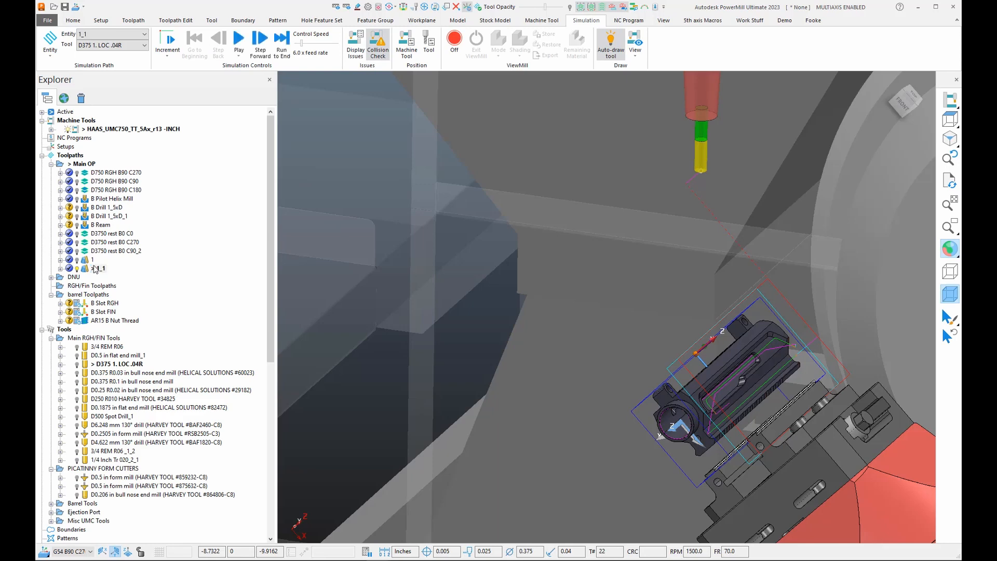
{"action": "left_click", "coordinate": [239, 39]}
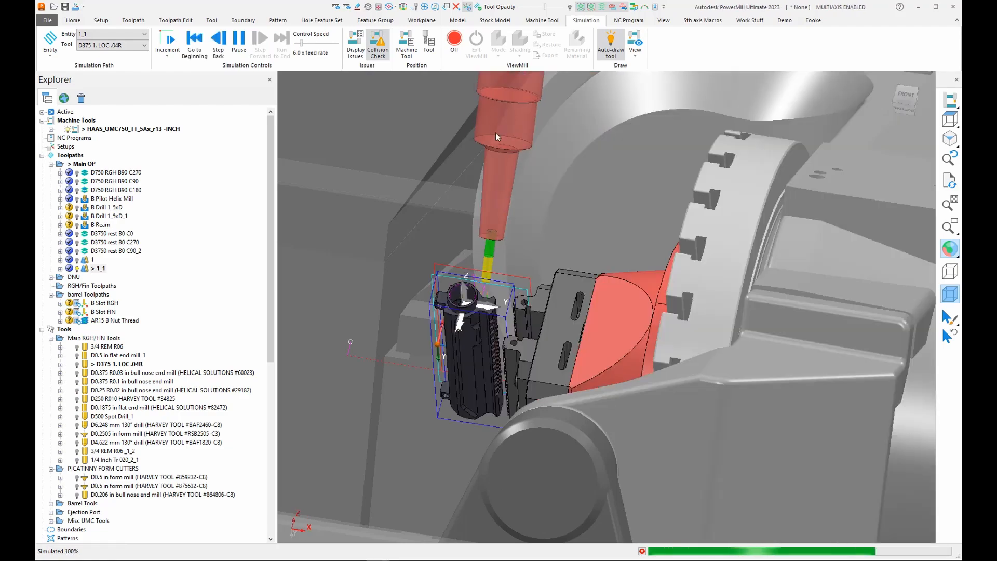
{"action": "scroll", "coordinate": [500, 325], "scroll_direction": "down", "scroll_amount": 3}
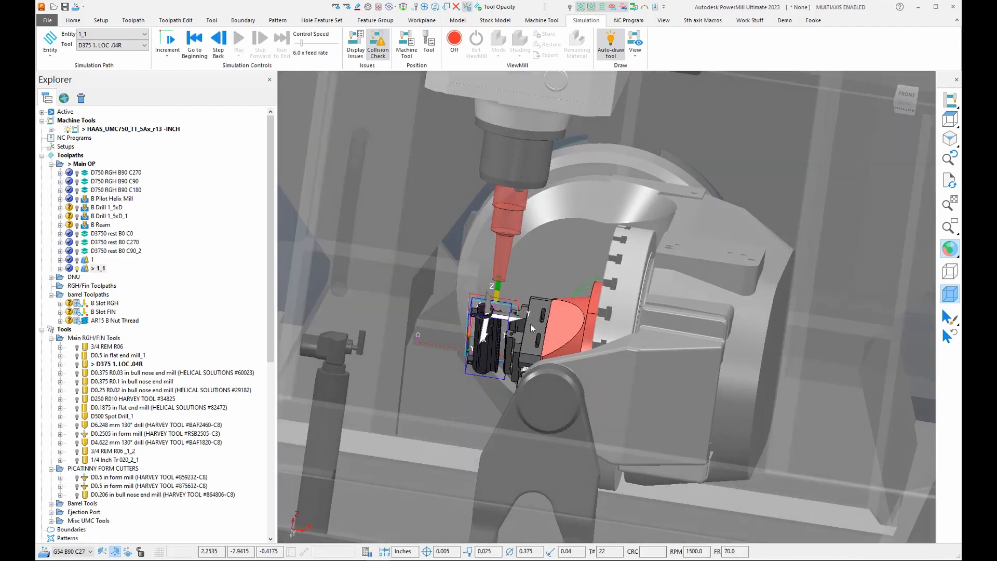
{"action": "middle_click_drag", "start_coordinate": [531, 324], "coordinate": [496, 335]}
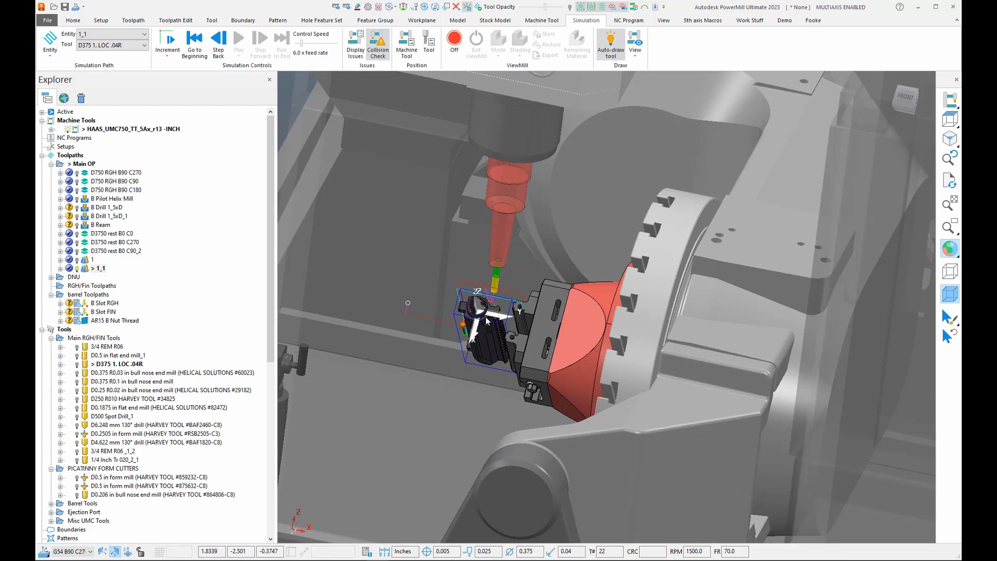
{"action": "scroll", "coordinate": [475, 319], "scroll_direction": "up", "scroll_amount": 2}
{"action": "mouse_move", "coordinate": [475, 319]}
{"action": "middle_mouse_down"}
{"action": "mouse_move", "coordinate": [472, 351]}
{"action": "mouse_move", "coordinate": [618, 381]}
{"action": "mouse_move", "coordinate": [603, 450]}
{"action": "mouse_move", "coordinate": [551, 360]}
{"action": "mouse_move", "coordinate": [450, 366]}
{"action": "mouse_move", "coordinate": [313, 268]}
{"action": "middle_mouse_up"}
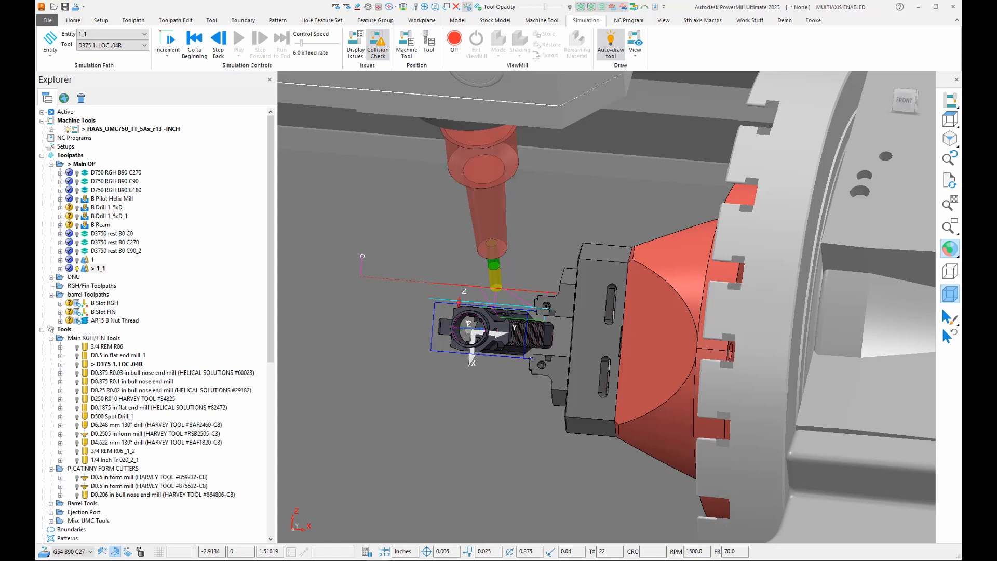
- Rename toolpath 1 as Swarf SMI B90 C270
{"action": "left_click", "coordinate": [93, 259]}
{"action": "left_click", "coordinate": [96, 260]}
{"action": "type", "text": "70"}
{"action": "key", "text": "Return"}
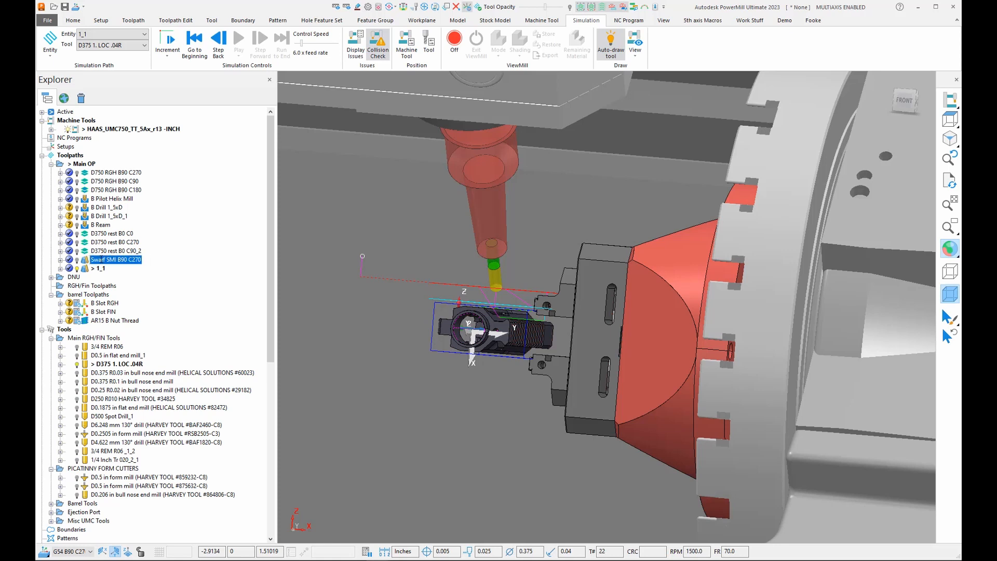
- Rename the first swarf toolpath in the Main OP folder as Swarf SMI B90 C90
{"action": "left_click", "coordinate": [123, 261]}
{"action": "left_click", "coordinate": [146, 261]}
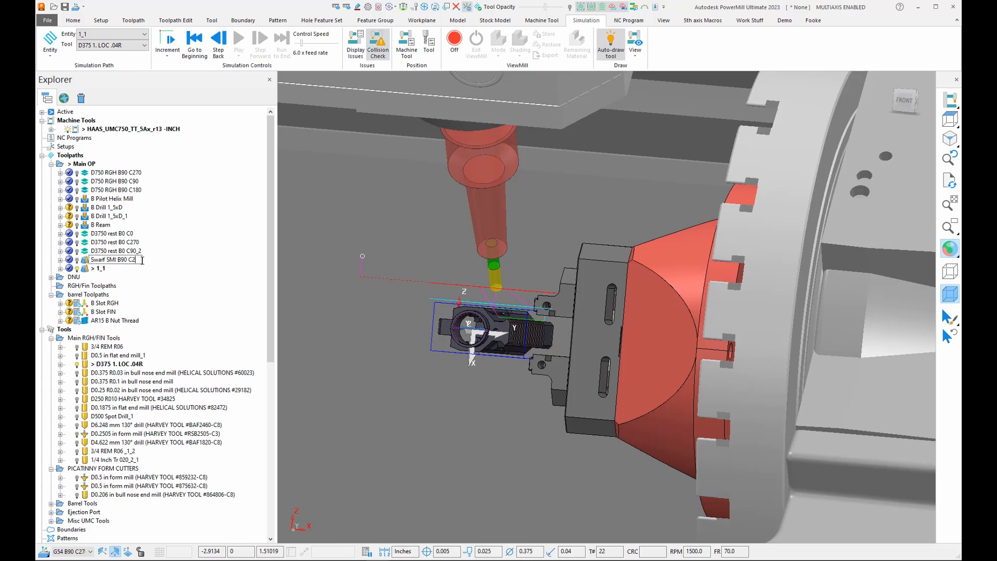
{"action": "type", "text": "90"}
{"action": "key", "text": "Return"}
- Rename toolpath 1_1 as Swarf SMI B90 C270
{"action": "left_click", "coordinate": [101, 269]}
{"action": "left_click", "coordinate": [105, 270]}
{"action": "type", "text": "Swarf SMI B90 C2"}
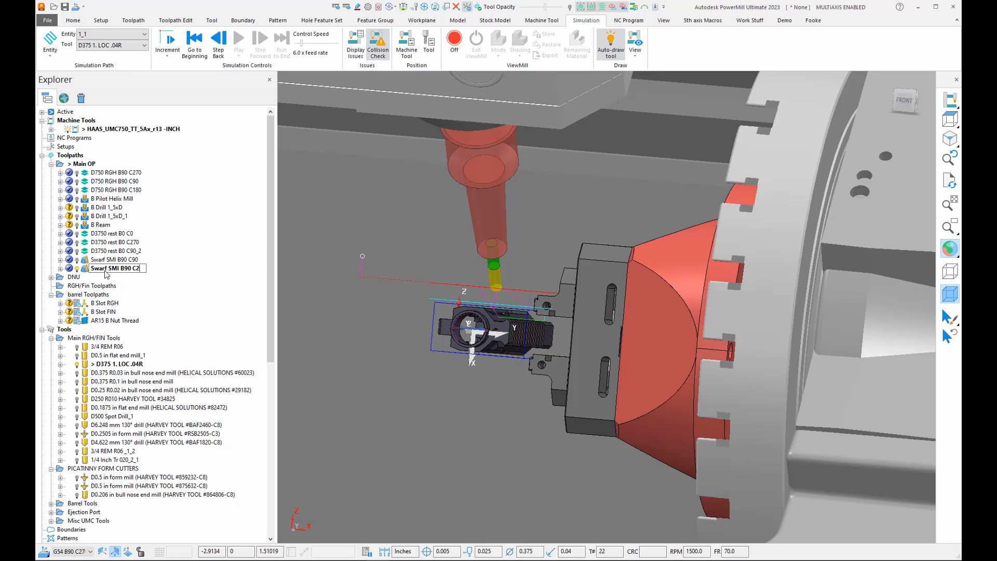
{"action": "type", "text": "70"}
{"action": "key", "text": "Return"}
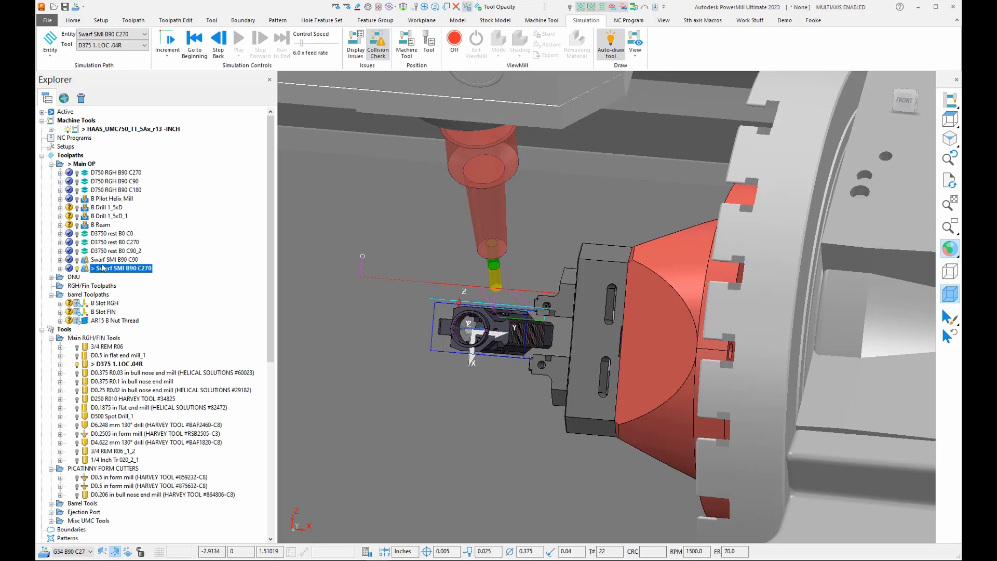
- Calculate stock model 1 at the Swarf SMI B90 C90 entry and inspect the remaining stock around the receiver
{"action": "scroll", "coordinate": [103, 268], "scroll_direction": "down", "scroll_amount": 12}
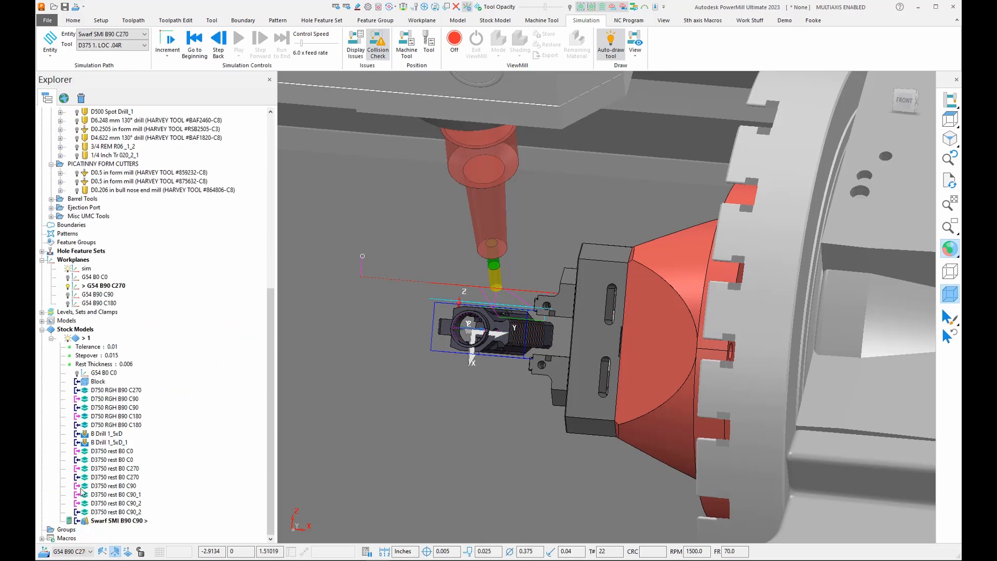
{"action": "right_click", "coordinate": [94, 520]}
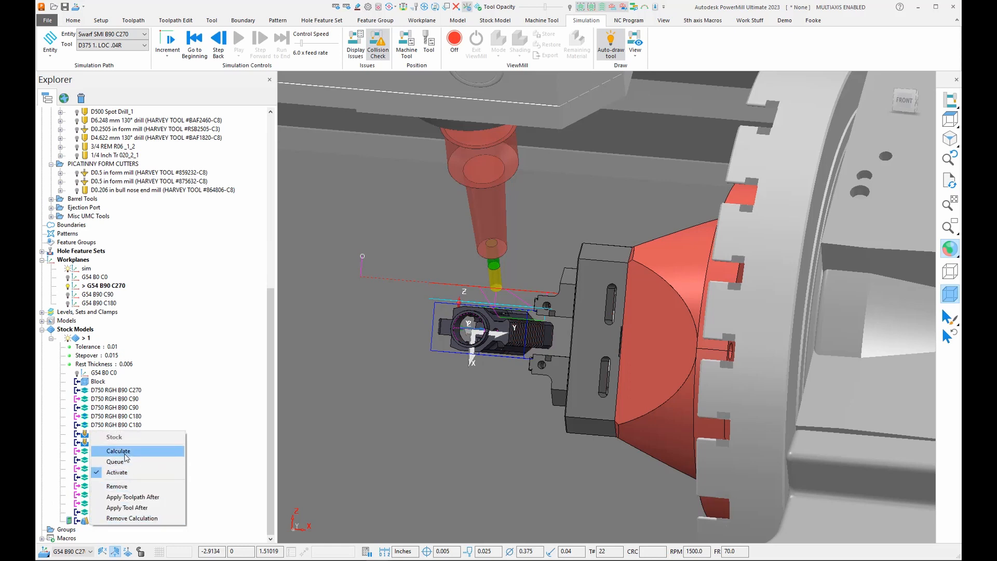
{"action": "left_click", "coordinate": [125, 452]}
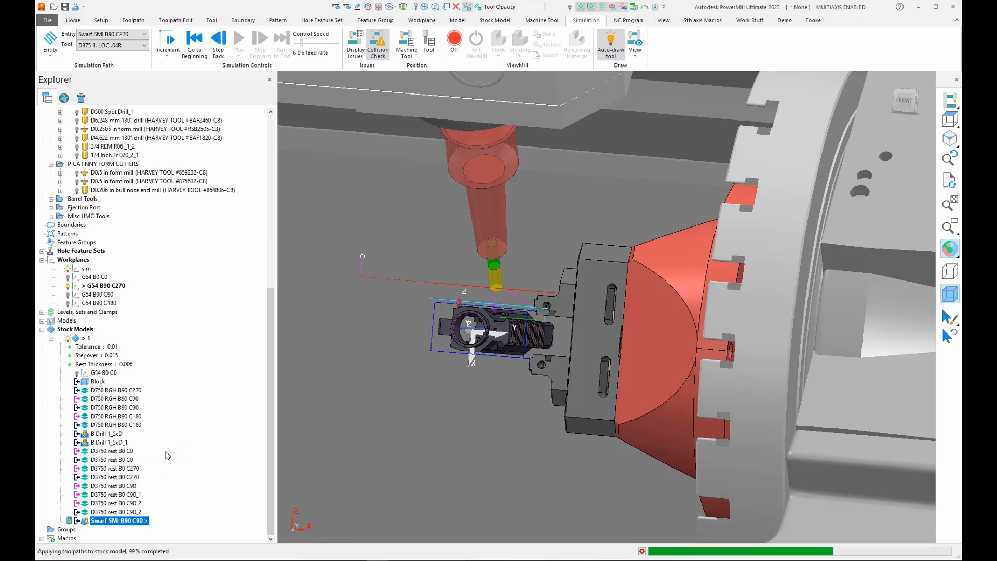
{"action": "scroll", "coordinate": [596, 334], "scroll_direction": "up", "scroll_amount": 3}
{"action": "middle_click_drag", "start_coordinate": [524, 304], "coordinate": [618, 353]}
{"action": "scroll", "coordinate": [618, 355], "scroll_direction": "up", "scroll_amount": 5}
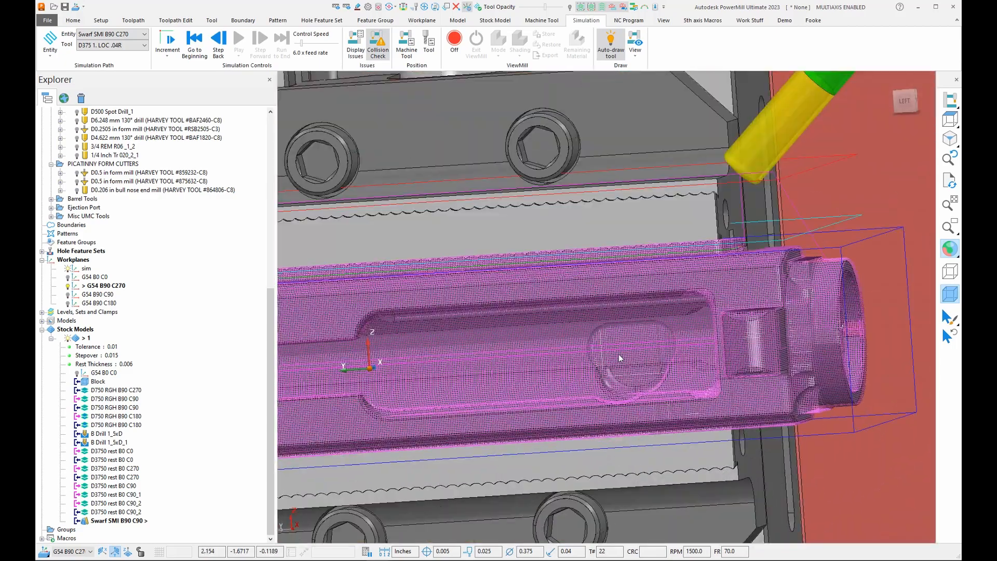
{"action": "scroll", "coordinate": [615, 351], "scroll_direction": "down", "scroll_amount": 5}
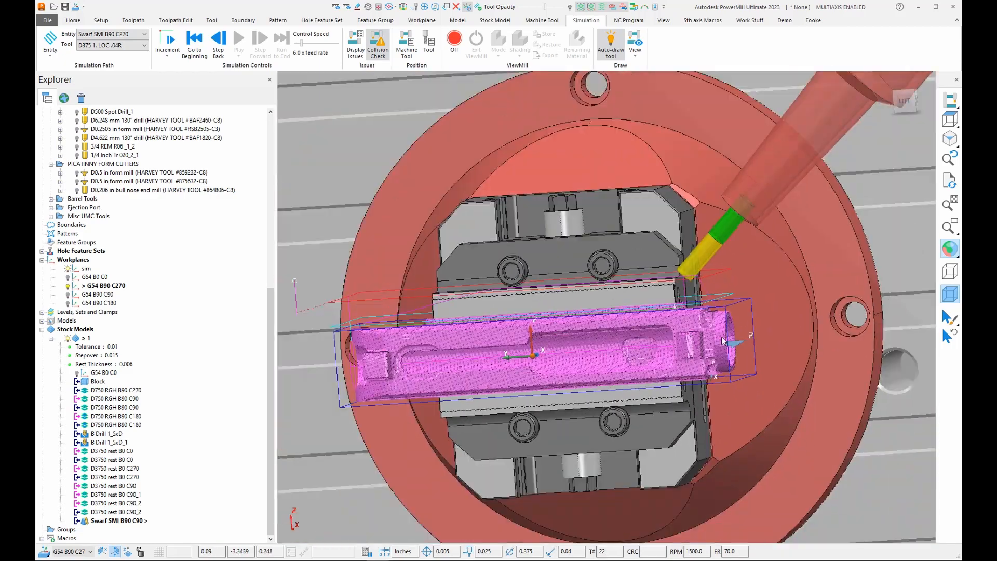
{"action": "middle_click_drag", "start_coordinate": [672, 363], "coordinate": [405, 343]}
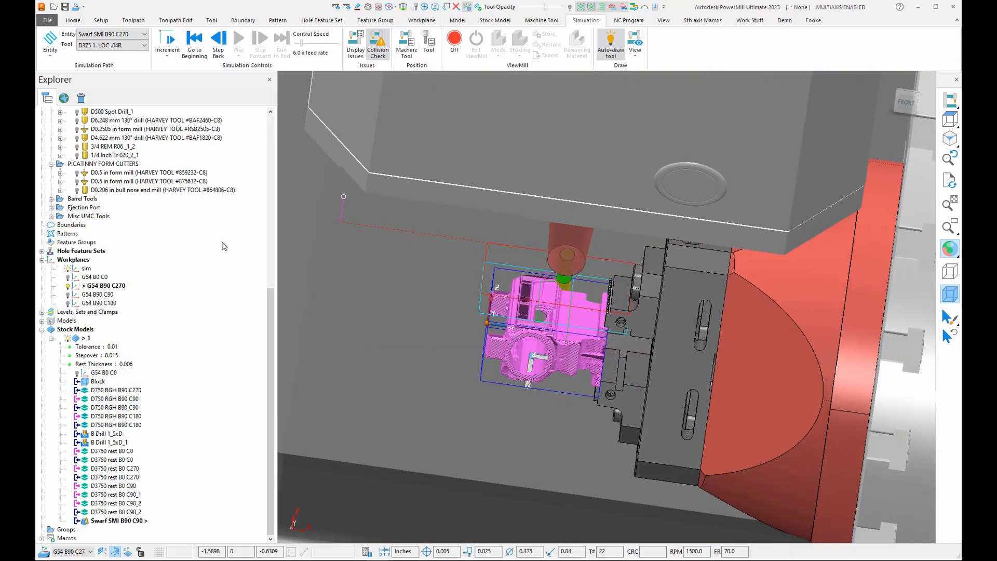
- Copy the Main OP toolpath folder as an NC program and expand the new program to list its toolpaths
{"action": "scroll", "coordinate": [128, 216], "scroll_direction": "up", "scroll_amount": 5}
{"action": "scroll", "coordinate": [128, 216], "scroll_direction": "up", "scroll_amount": 6}
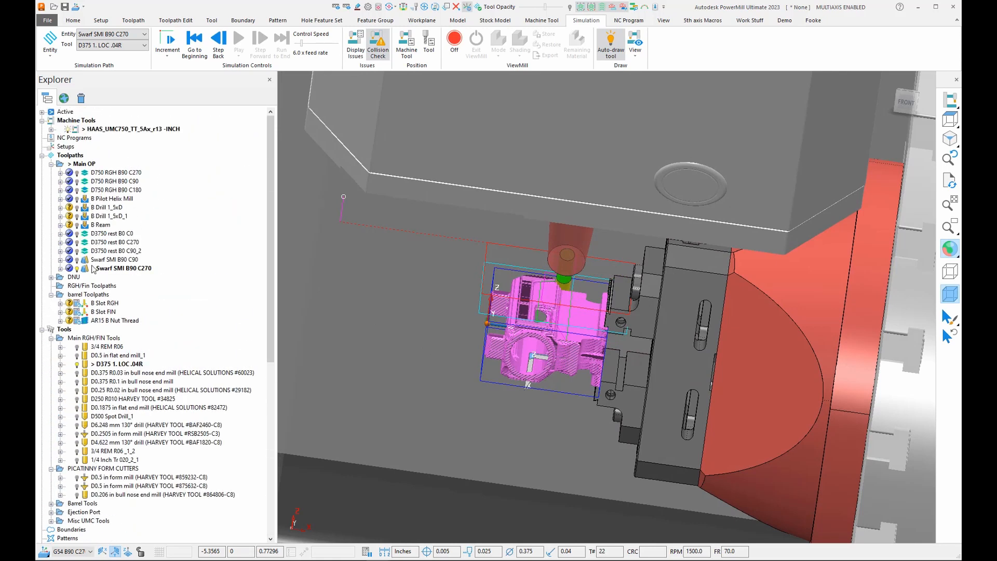
{"action": "left_click", "coordinate": [52, 164]}
{"action": "left_click", "coordinate": [51, 164]}
{"action": "left_click", "coordinate": [69, 139]}
{"action": "left_click", "coordinate": [73, 156]}
{"action": "left_click", "coordinate": [78, 139]}
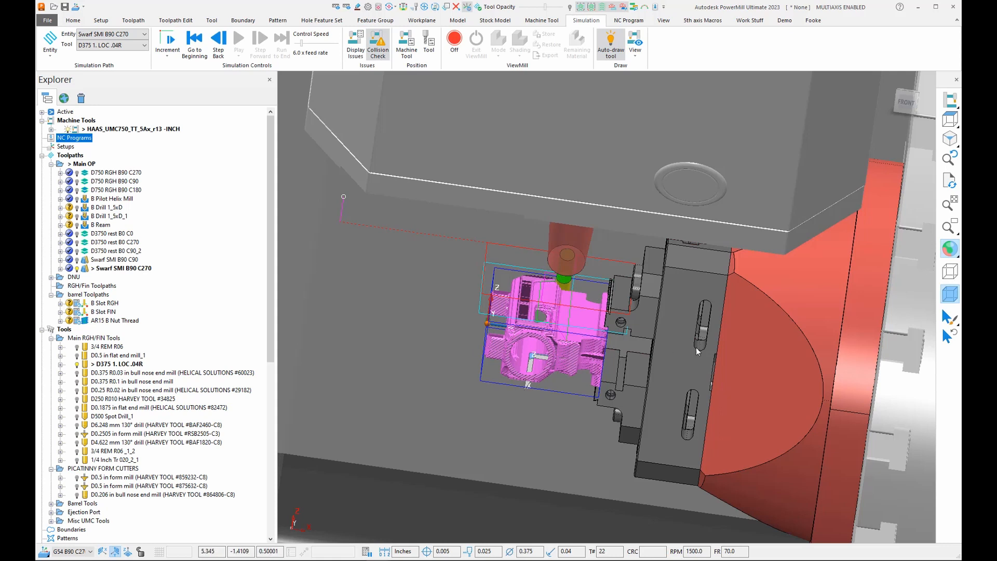
{"action": "mouse_move", "coordinate": [73, 255]}
{"action": "right_click", "coordinate": [74, 165]}
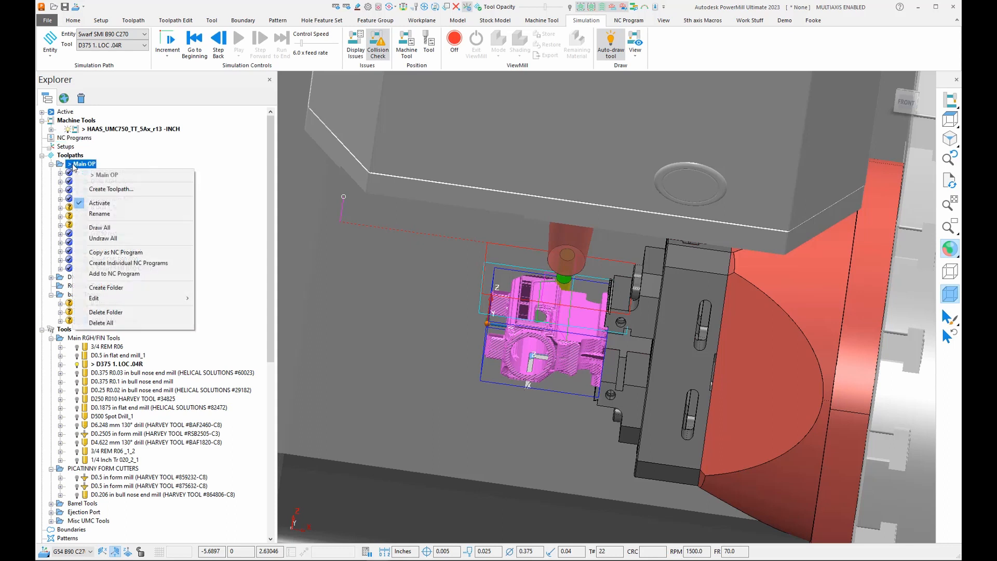
{"action": "left_click", "coordinate": [118, 253]}
{"action": "left_click", "coordinate": [42, 138]}
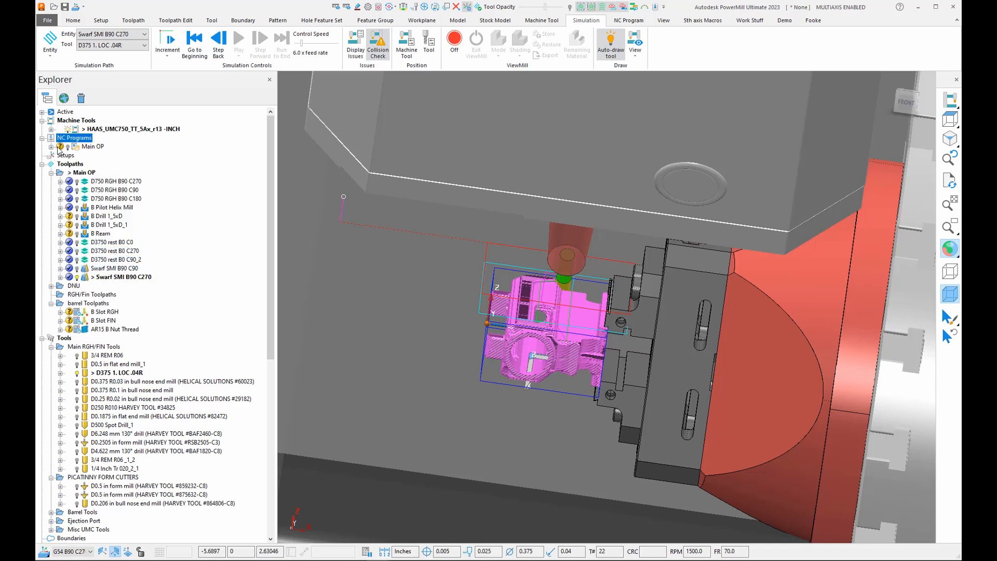
{"action": "left_click", "coordinate": [51, 146]}
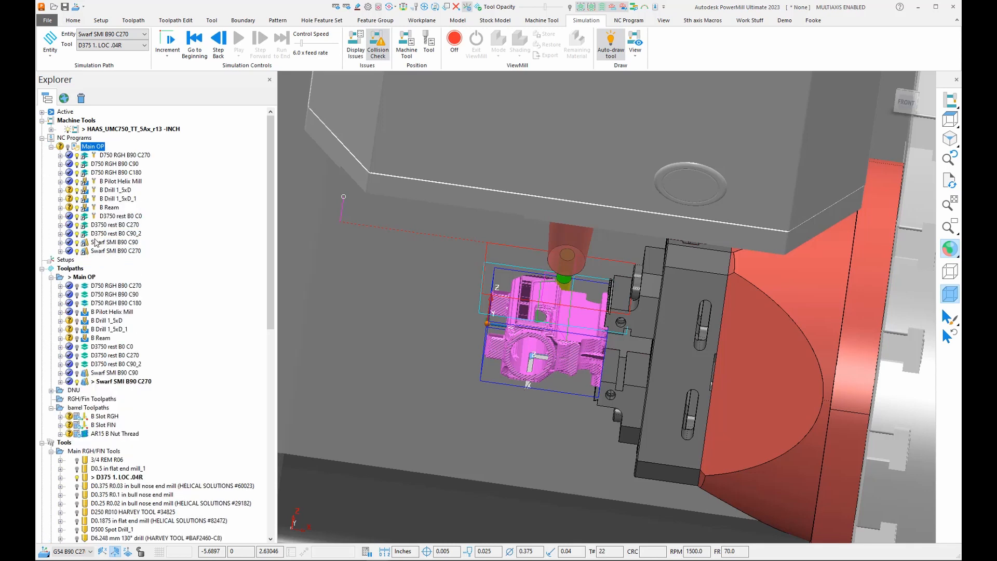
- In the Main OP NC program settings, choose machine tool HAAS_UMC750_TT_5Ax_r13 -INCH, model location sim and output workplane G54 B0 C0
{"action": "right_click", "coordinate": [80, 147]}
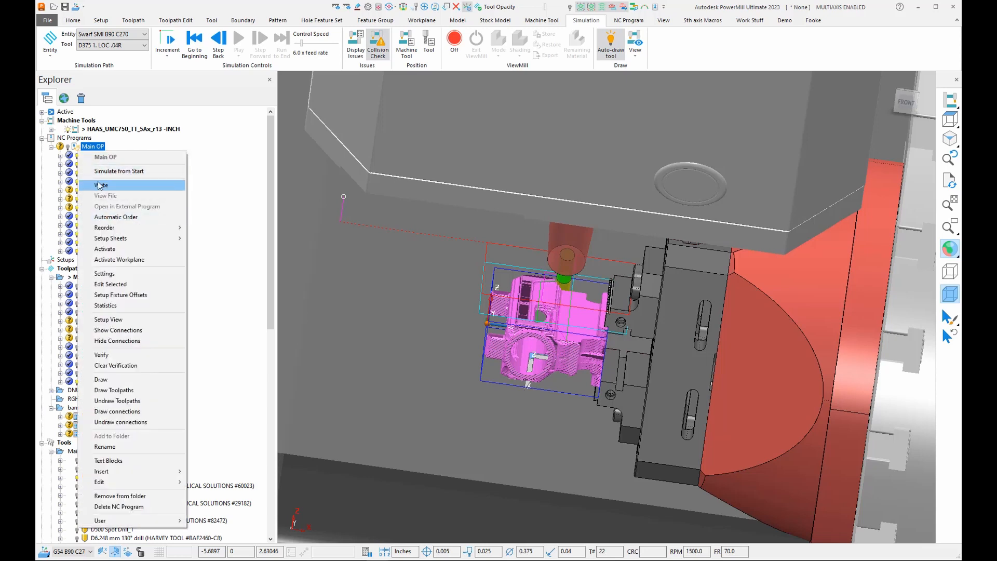
{"action": "left_click", "coordinate": [111, 273]}
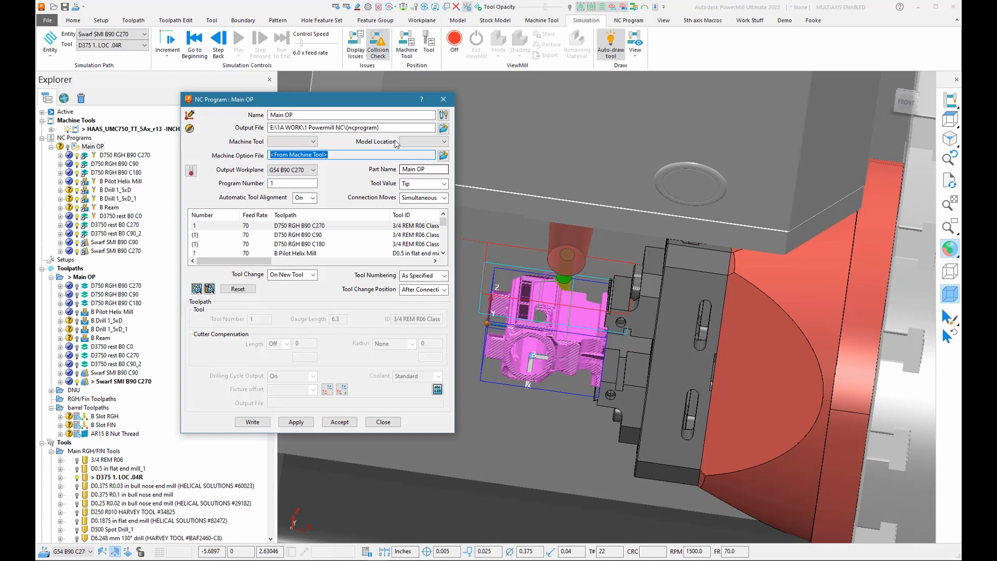
{"action": "left_click", "coordinate": [309, 142]}
{"action": "left_click", "coordinate": [276, 162]}
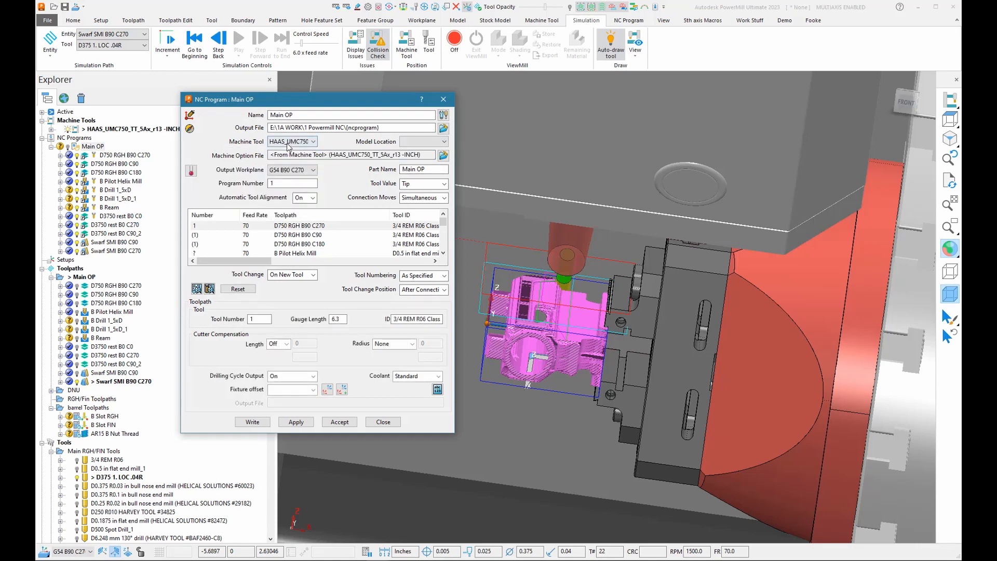
{"action": "left_click", "coordinate": [431, 141]}
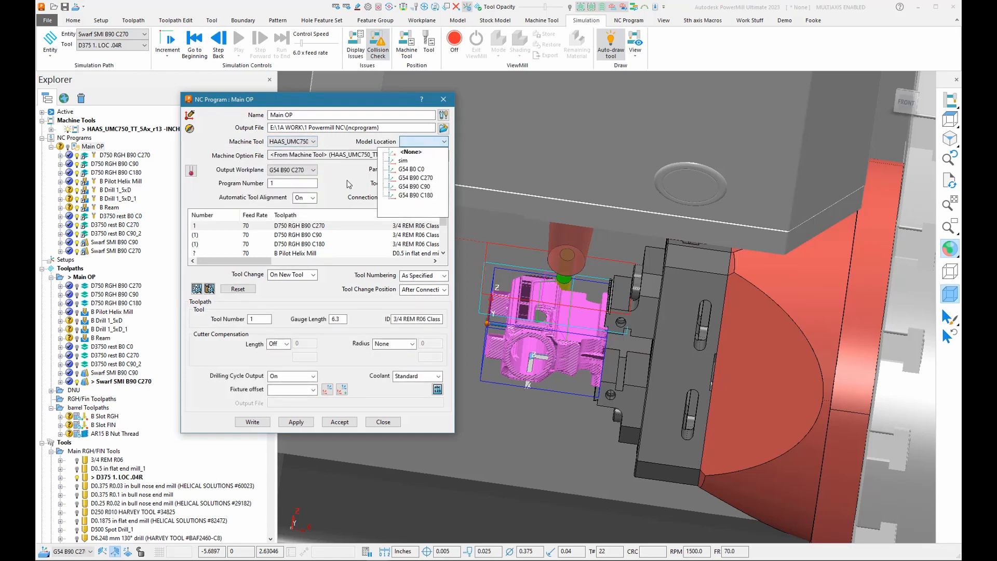
{"action": "left_click", "coordinate": [405, 160]}
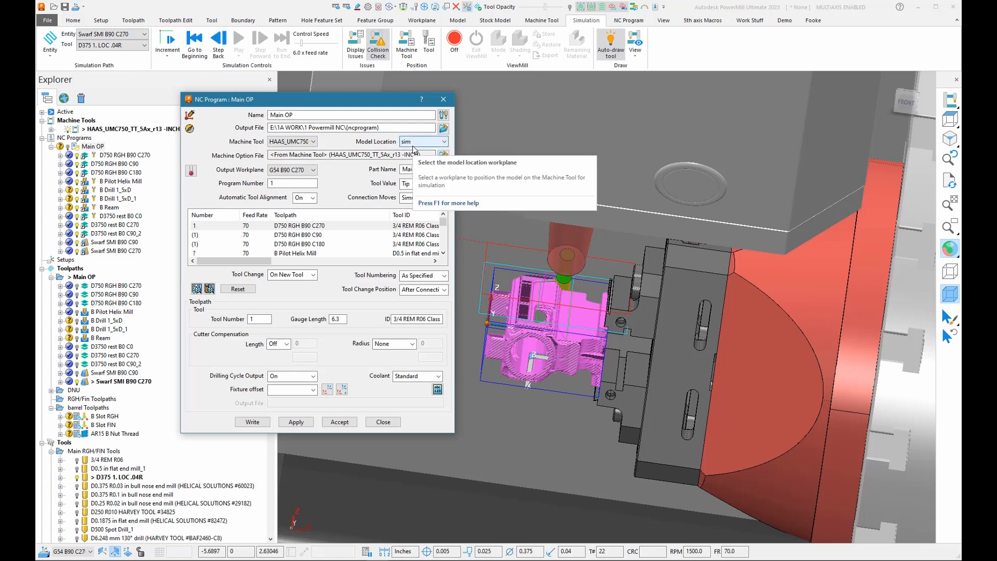
{"action": "left_click", "coordinate": [312, 172]}
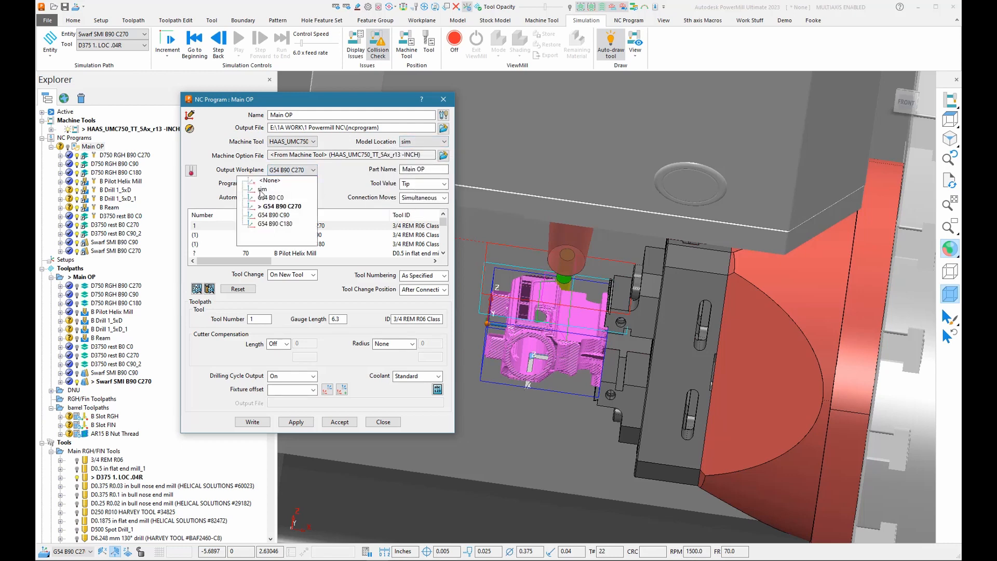
{"action": "left_click", "coordinate": [264, 198]}
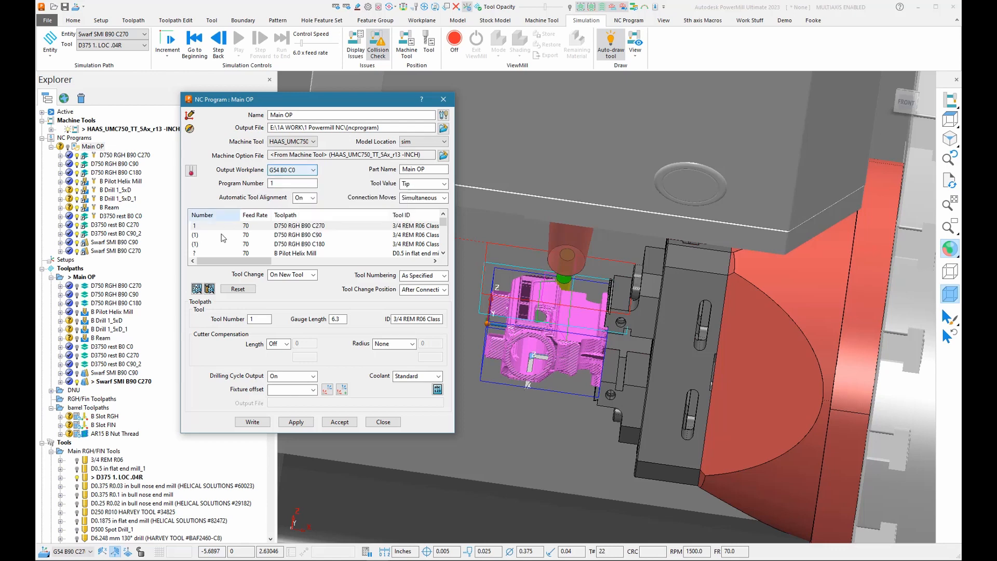
- Assign tool number 19 to the B Pilot Helix Mill toolpath in the NC program
{"action": "mouse_move", "coordinate": [444, 224]}
{"action": "left_mouse_down"}
{"action": "mouse_move", "coordinate": [438, 235]}
{"action": "mouse_move", "coordinate": [436, 220]}
{"action": "left_mouse_up"}
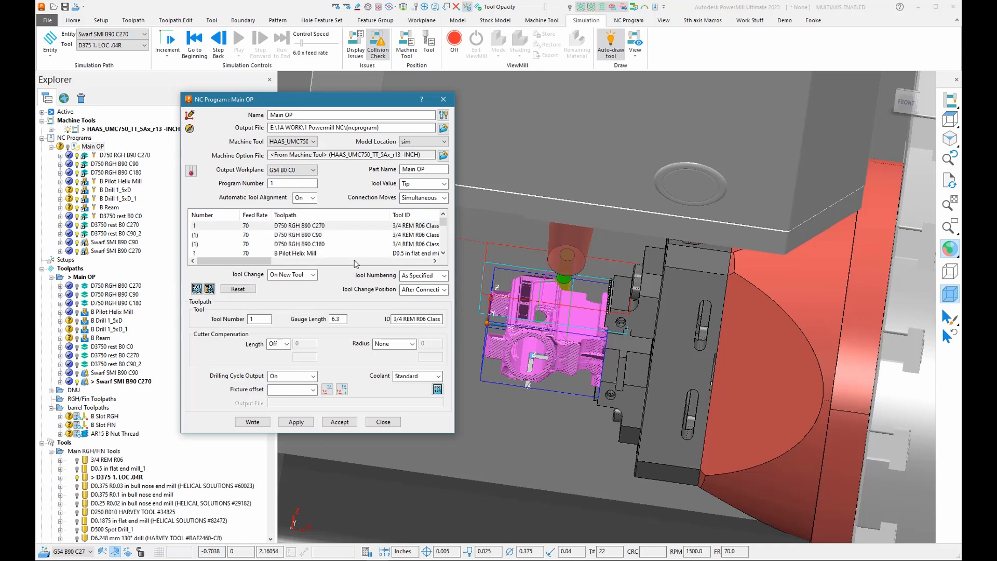
{"action": "scroll", "coordinate": [232, 253], "scroll_direction": "down", "scroll_amount": 1}
{"action": "left_click", "coordinate": [211, 237]}
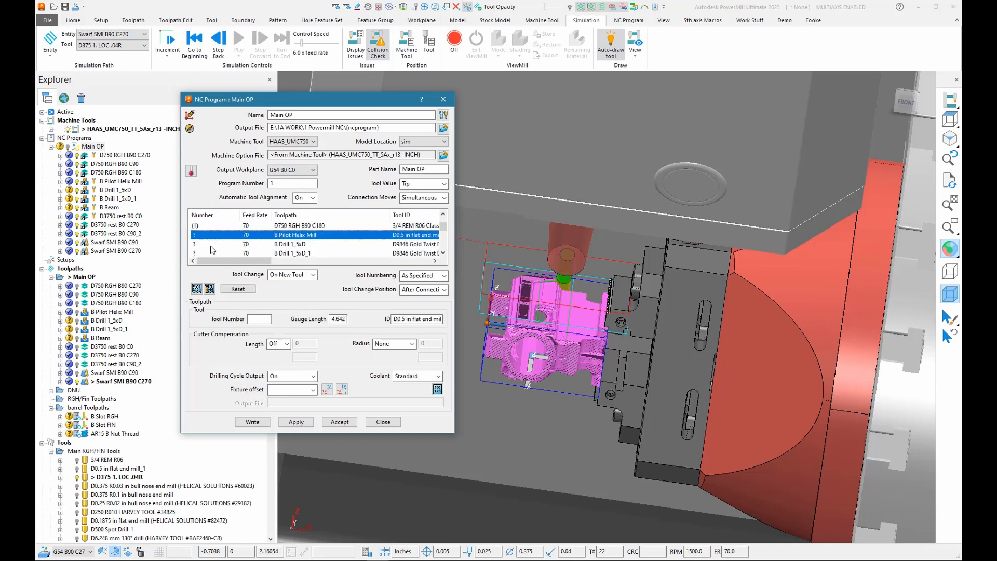
{"action": "left_click", "coordinate": [212, 253]}
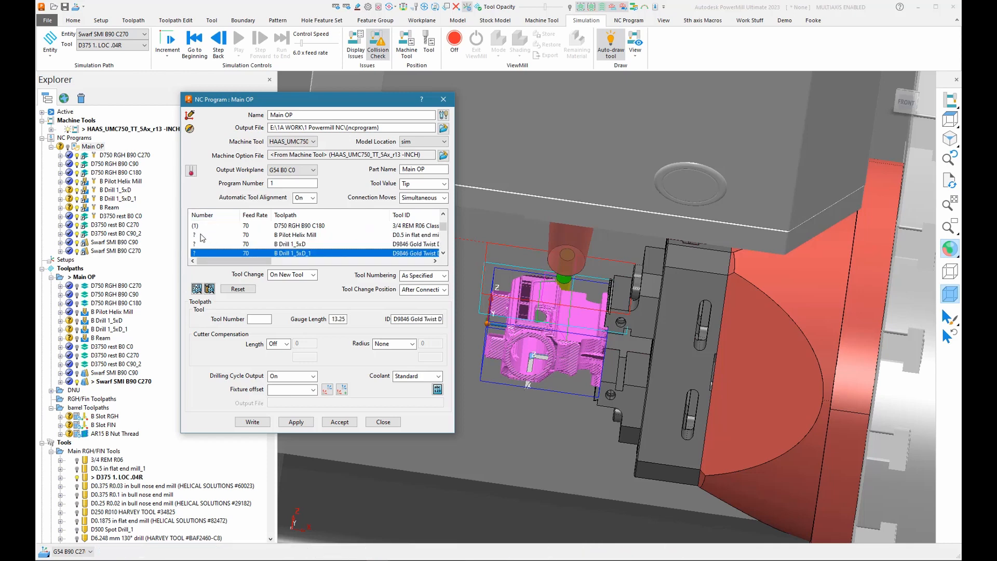
{"action": "left_click", "coordinate": [198, 236]}
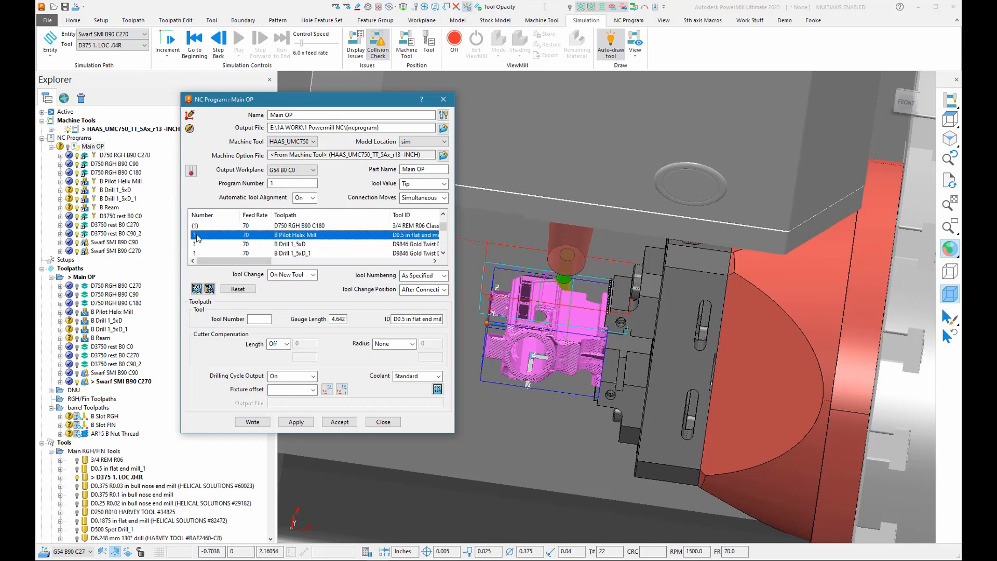
{"action": "left_click", "coordinate": [250, 320]}
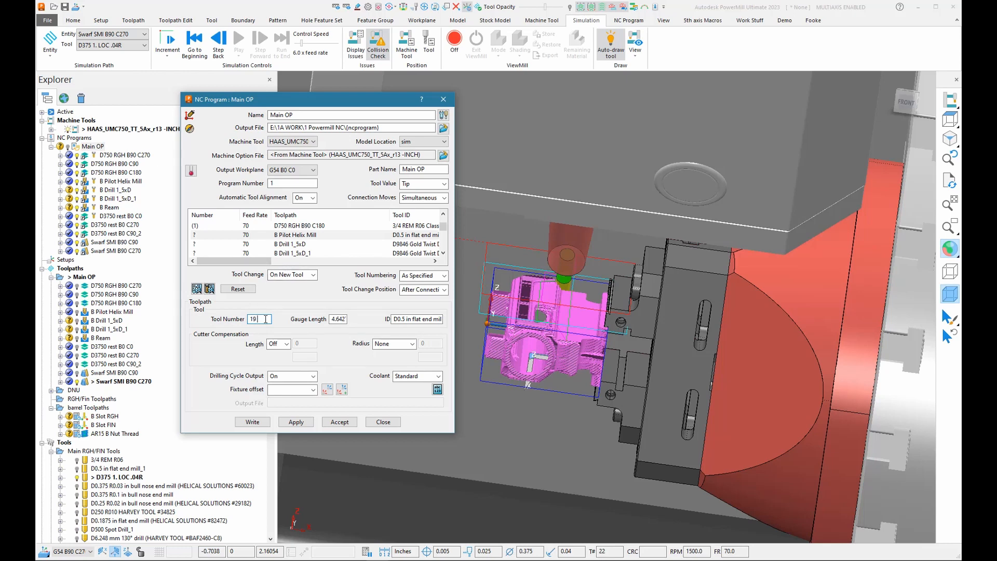
{"action": "left_click", "coordinate": [204, 236]}
- Assign tool number 20 to the B Drill 1_5xD toolpath in the NC program
{"action": "left_click", "coordinate": [201, 250]}
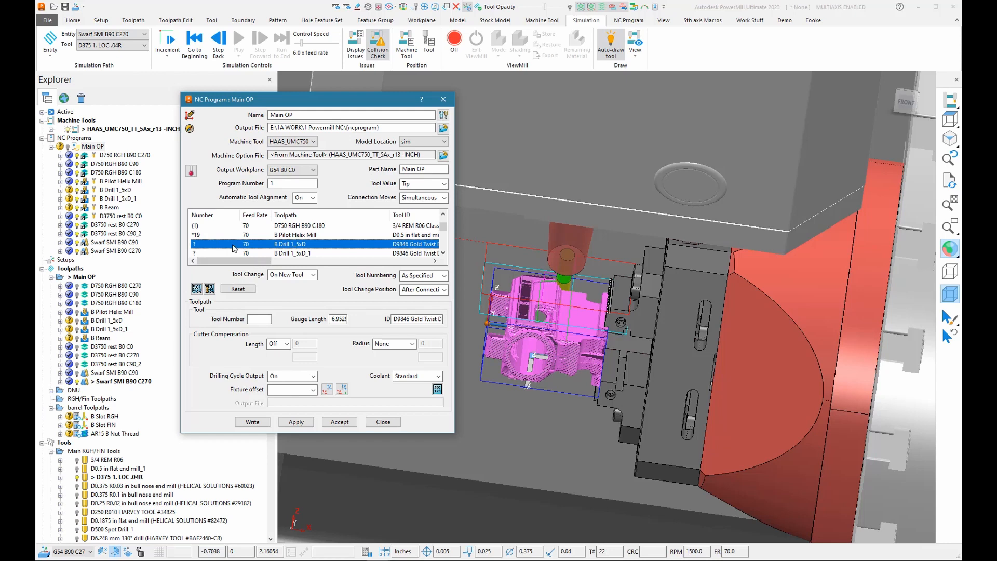
{"action": "left_click", "coordinate": [261, 320]}
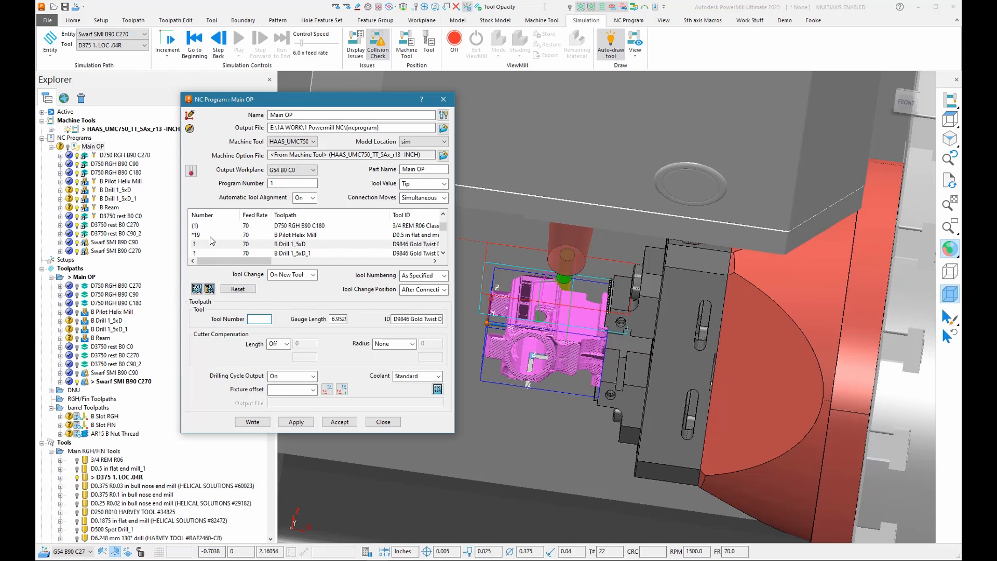
{"action": "type", "text": "20"}
{"action": "left_click", "coordinate": [211, 253]}
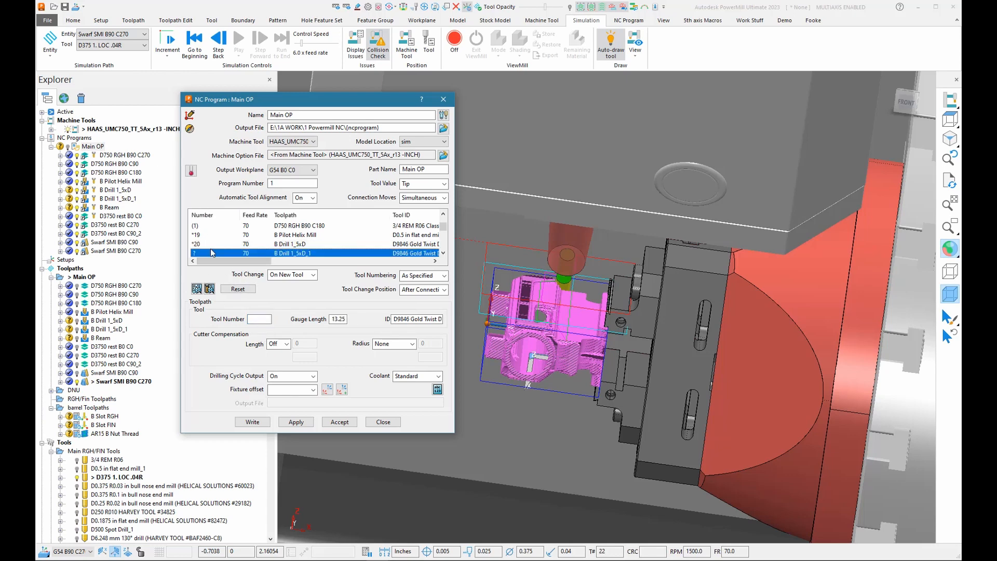
- Set the tool number of the B Pilot Helix Mill toolpath to 18 in the NC program
{"action": "scroll", "coordinate": [243, 247], "scroll_direction": "down", "scroll_amount": 1}
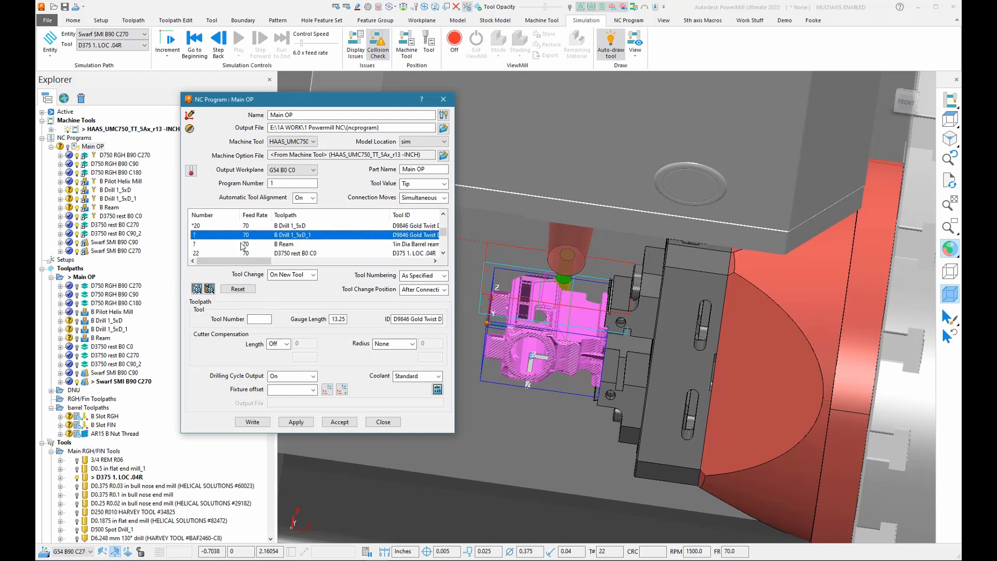
{"action": "left_click", "coordinate": [224, 244]}
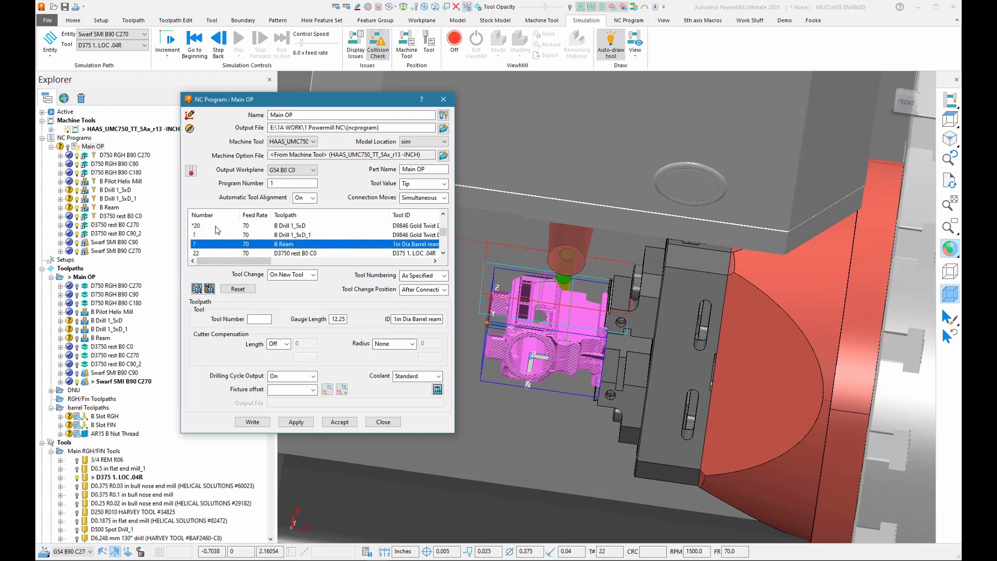
{"action": "left_click", "coordinate": [215, 236]}
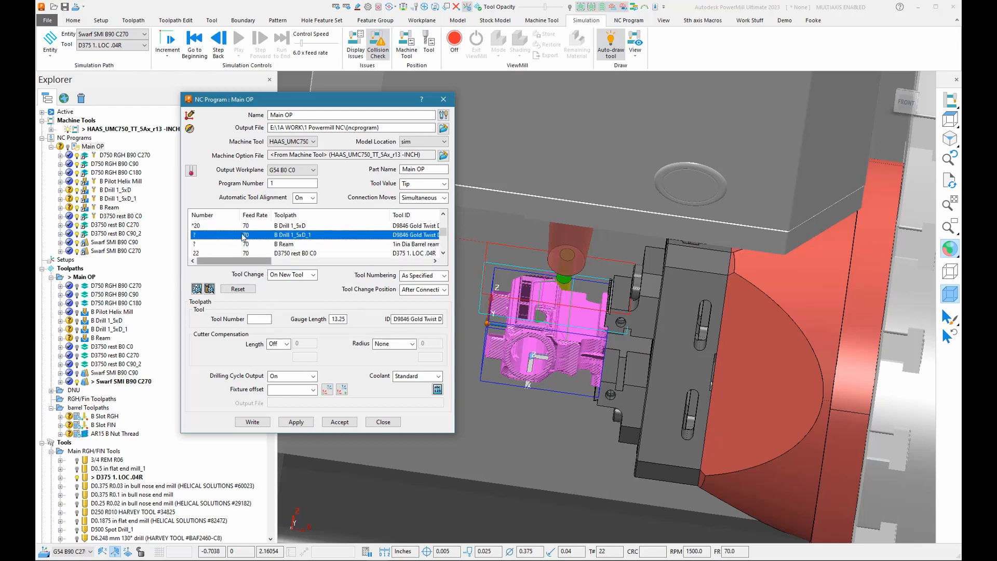
{"action": "scroll", "coordinate": [243, 237], "scroll_direction": "down", "scroll_amount": 1}
{"action": "scroll", "coordinate": [241, 238], "scroll_direction": "up", "scroll_amount": 2}
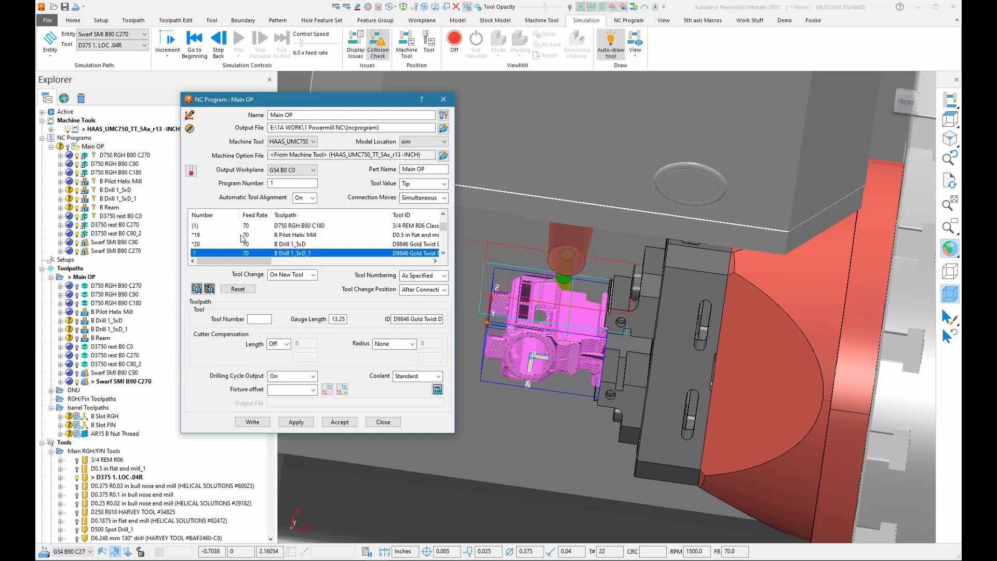
{"action": "left_click", "coordinate": [207, 237]}
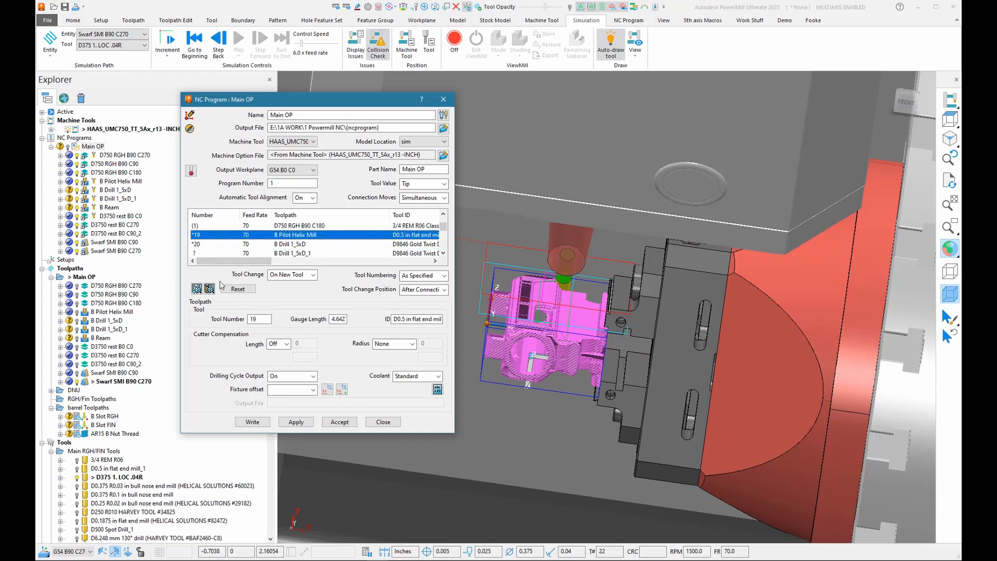
{"action": "double_click", "coordinate": [254, 319]}
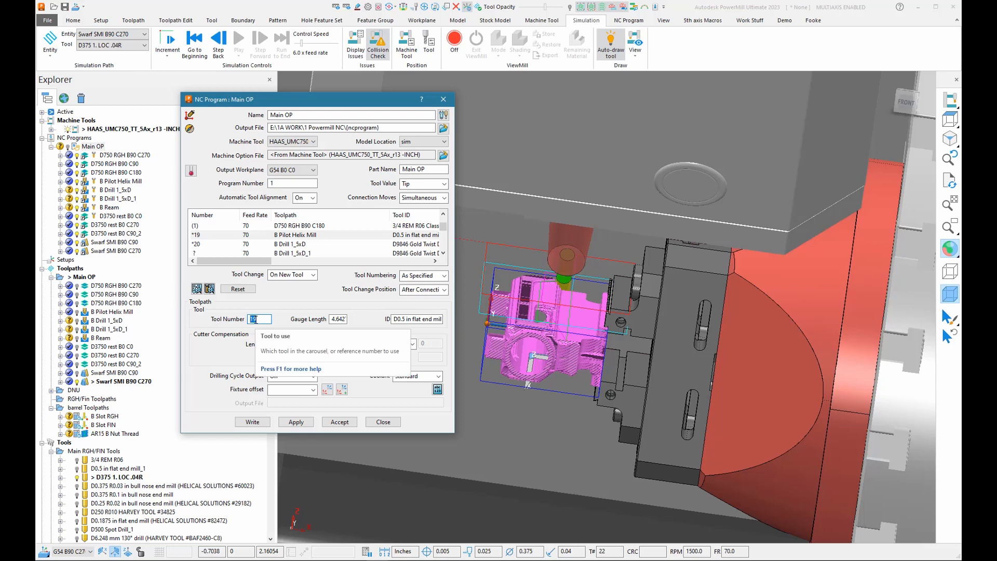
{"action": "type", "text": "18"}
{"action": "key", "text": "Tab"}
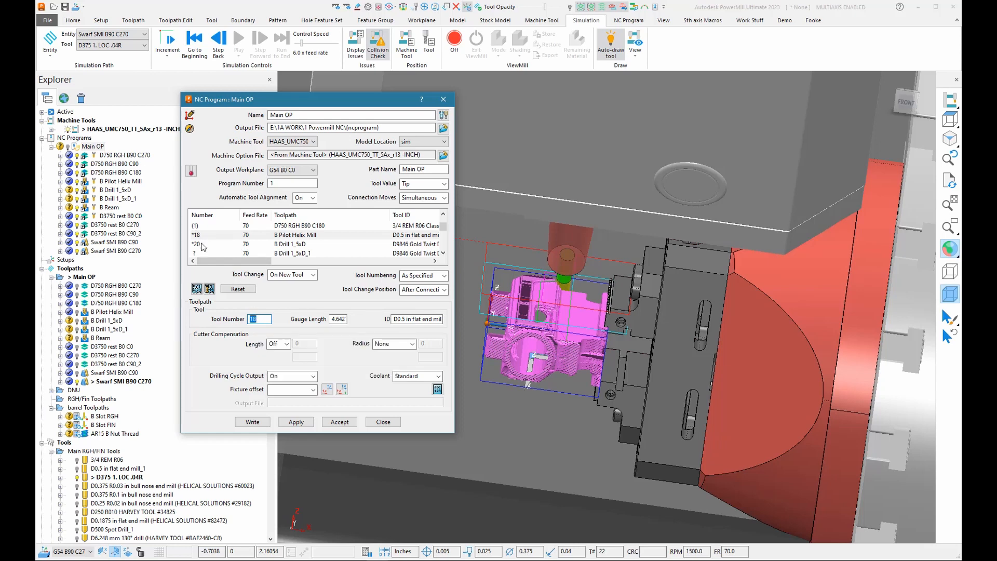
- Set the tool number of the B Drill 1_5xD toolpath to 19
{"action": "left_click", "coordinate": [204, 244]}
{"action": "double_click", "coordinate": [255, 319]}
{"action": "type", "text": "1"}
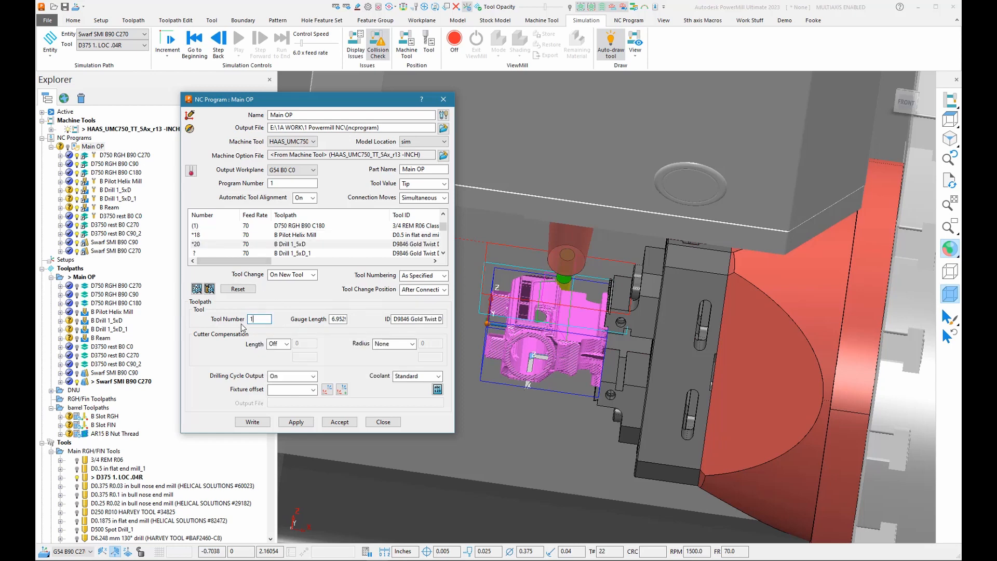
{"action": "type", "text": "9"}
- Assign tool number 20 to the B Drill 1_5xD_1 toolpath
{"action": "left_click", "coordinate": [226, 254]}
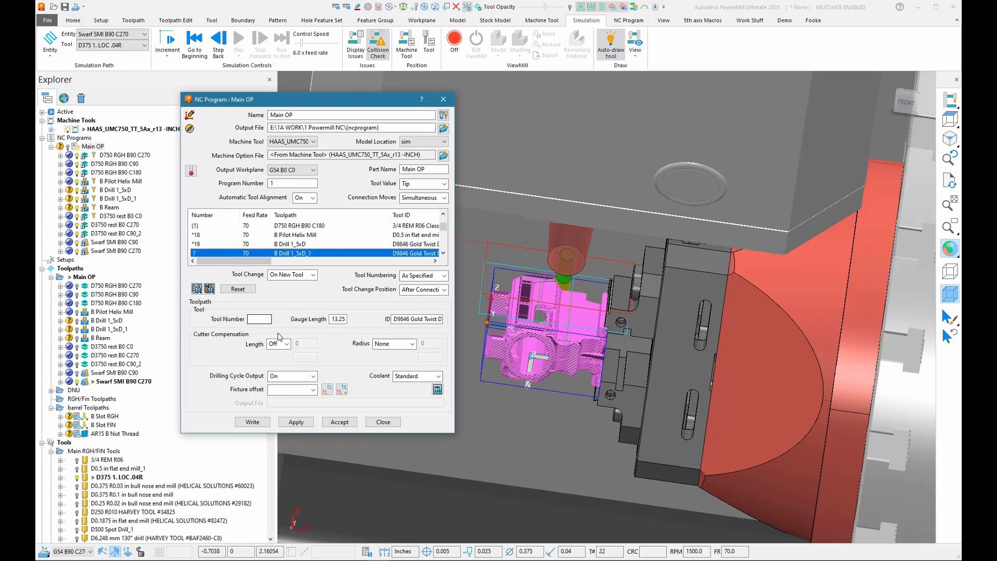
{"action": "scroll", "coordinate": [215, 243], "scroll_direction": "down", "scroll_amount": 1}
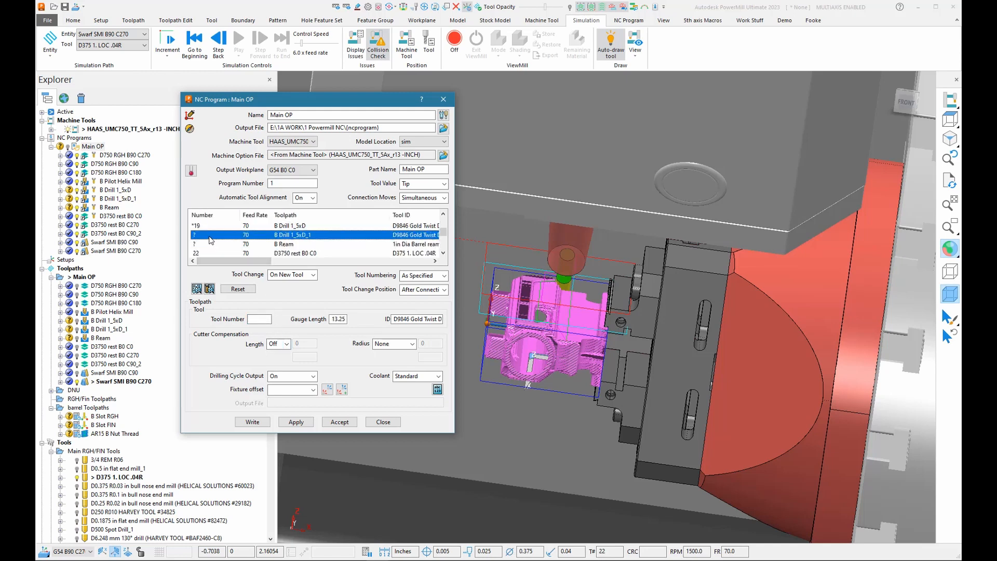
{"action": "left_click", "coordinate": [262, 319]}
{"action": "type", "text": "2"}
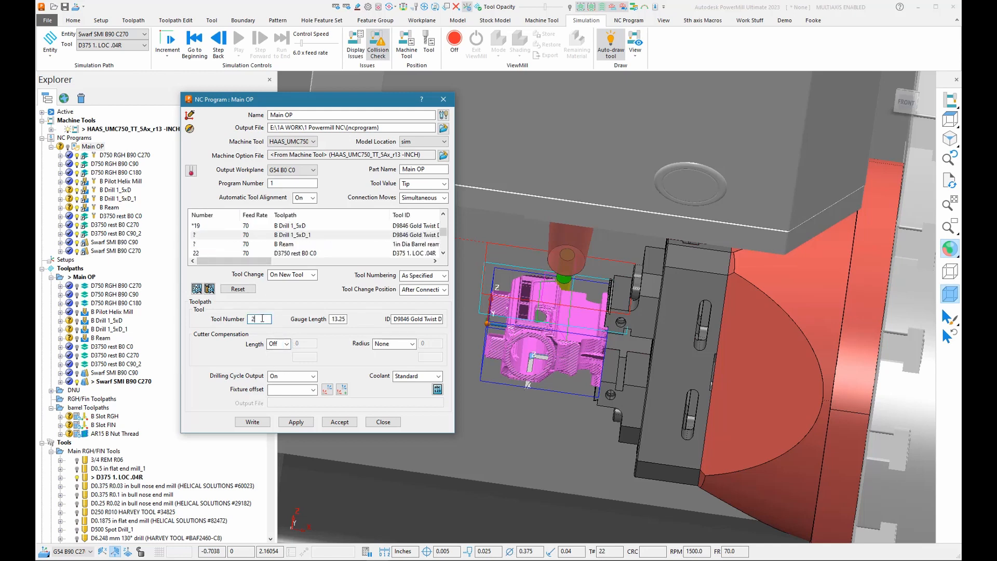
{"action": "type", "text": "0"}
- Assign tool number 21 to the B Ream toolpath, keep its coolant at Standard, and accept the NC program settings
{"action": "left_click", "coordinate": [214, 244]}
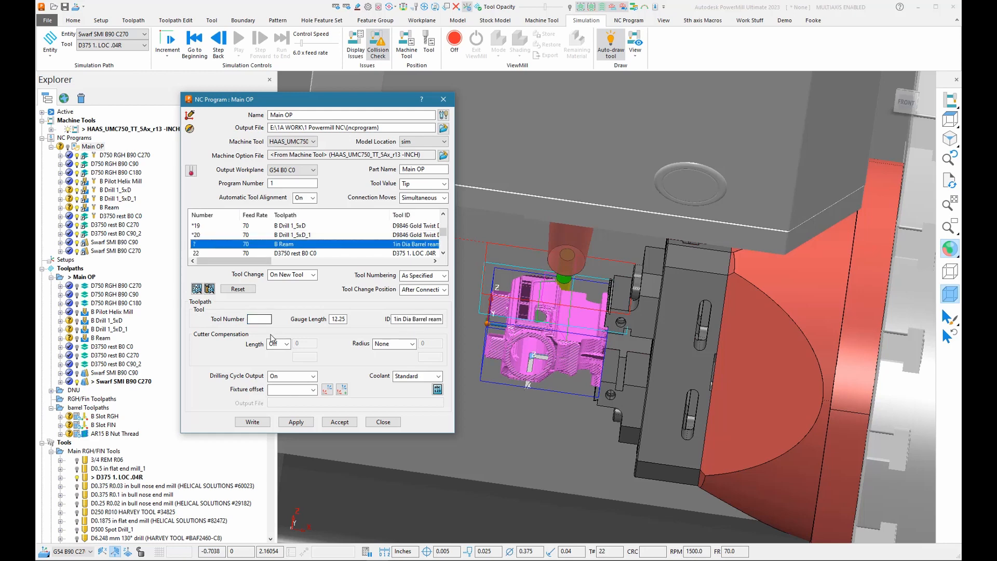
{"action": "left_click", "coordinate": [258, 320]}
{"action": "key", "text": "Return"}
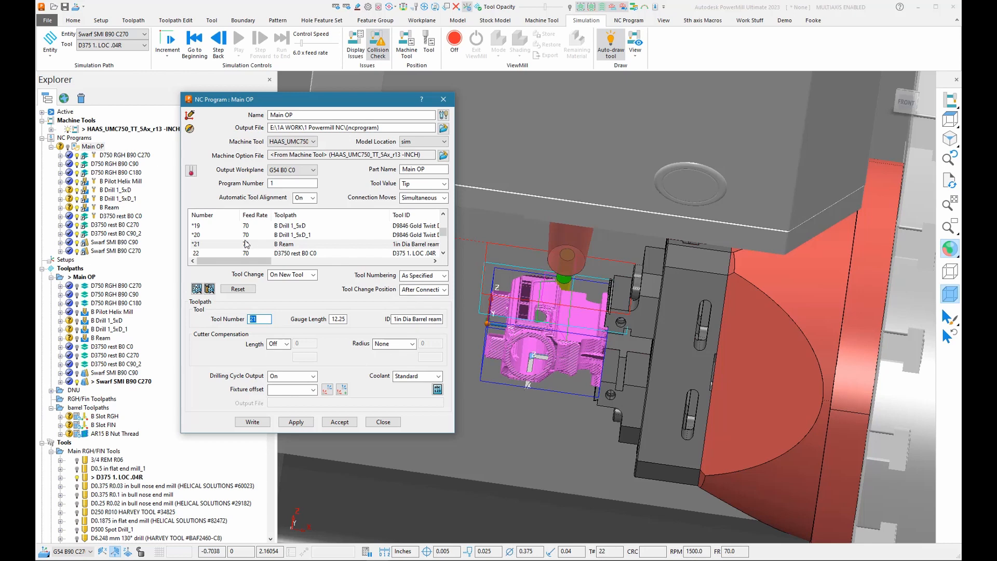
{"action": "left_click", "coordinate": [439, 376]}
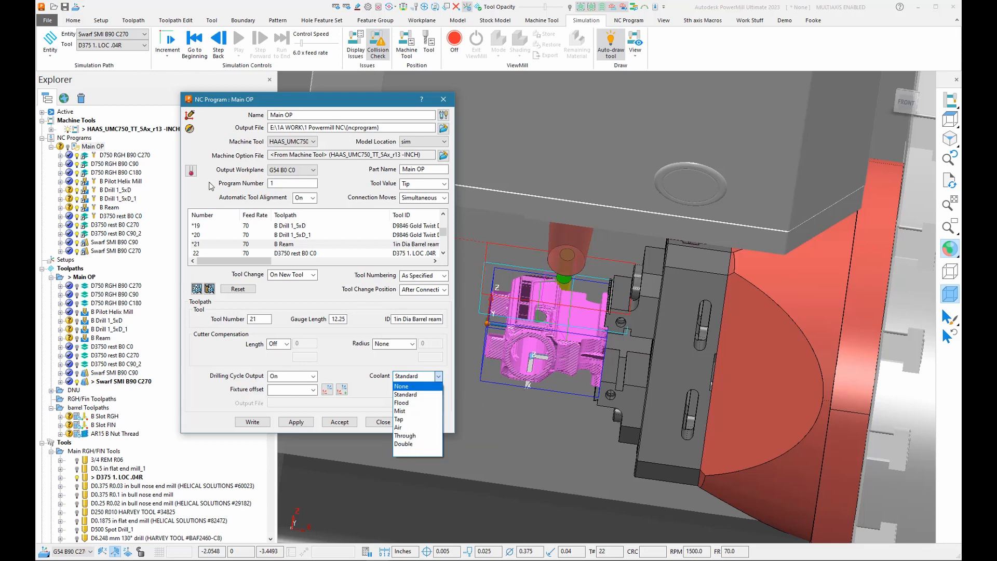
{"action": "left_click", "coordinate": [299, 421]}
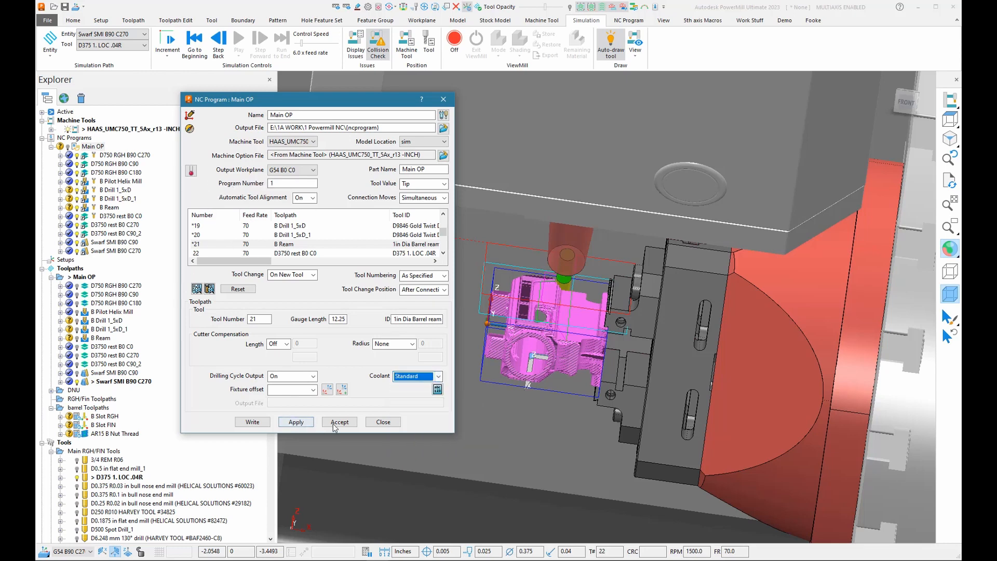
{"action": "left_click", "coordinate": [340, 422]}
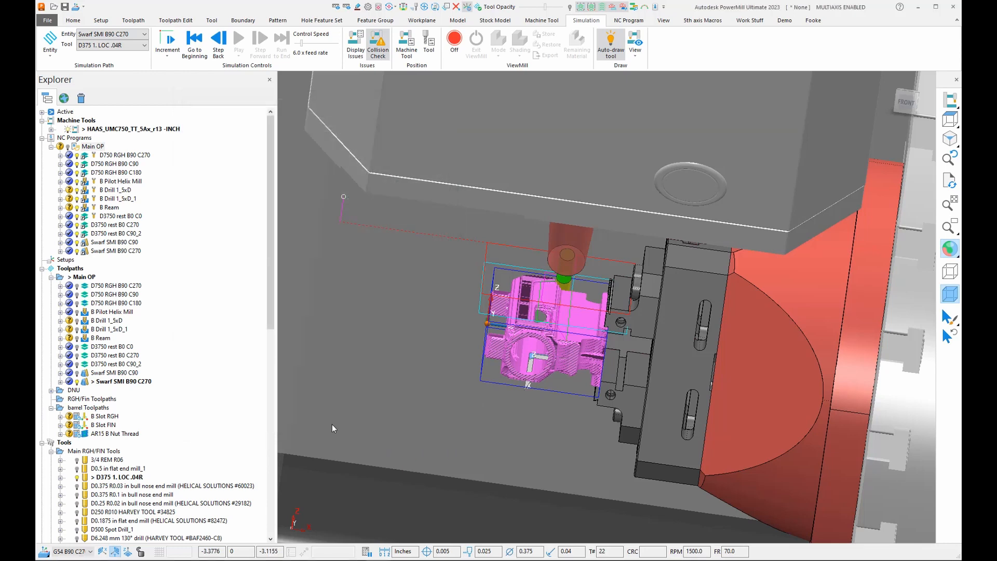
- Display all toolpaths of the Main OP NC program and hide the HAAS machine tool so the part and fixture can be inspected
{"action": "left_click", "coordinate": [68, 146]}
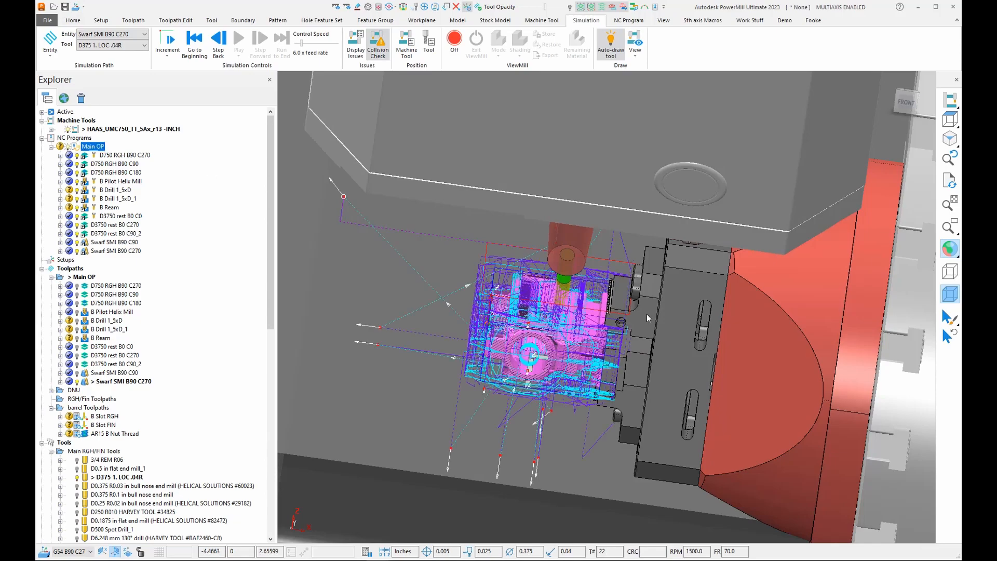
{"action": "scroll", "coordinate": [647, 324], "scroll_direction": "down", "scroll_amount": 3}
{"action": "middle_click_drag", "start_coordinate": [648, 324], "coordinate": [501, 357]}
{"action": "left_click", "coordinate": [68, 129]}
{"action": "scroll", "coordinate": [524, 320], "scroll_direction": "up", "scroll_amount": 2}
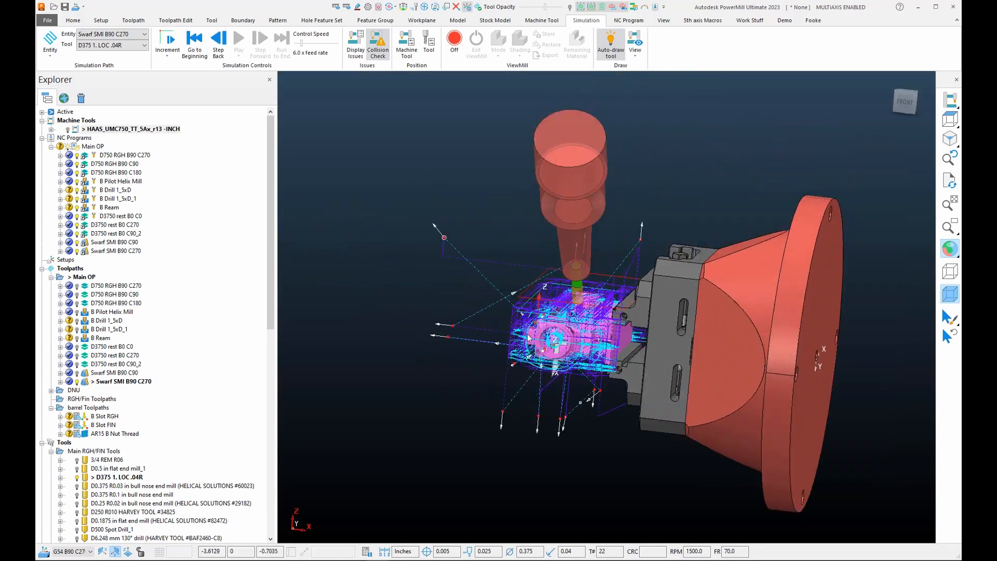
{"action": "scroll", "coordinate": [616, 322], "scroll_direction": "down", "scroll_amount": 3}
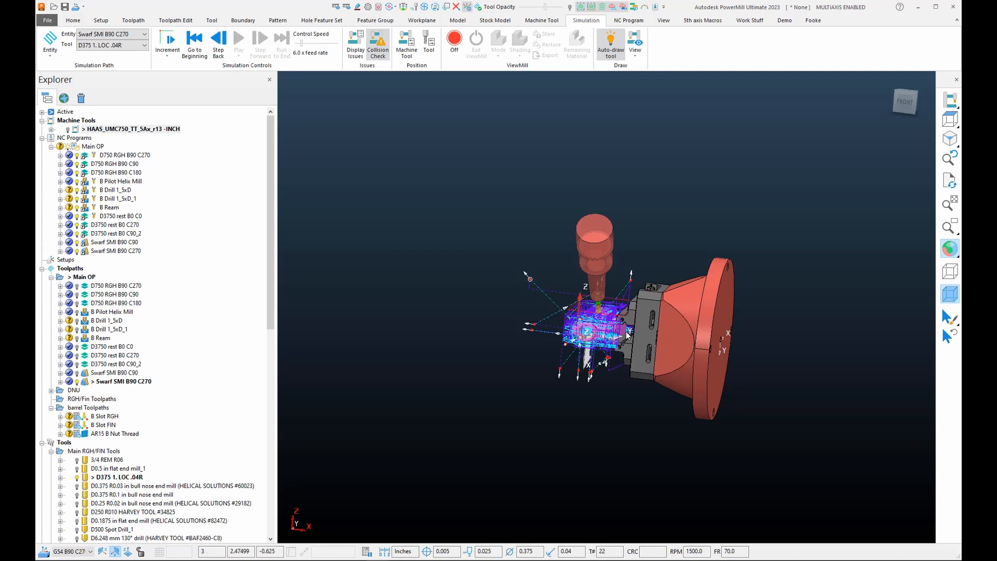
{"action": "scroll", "coordinate": [627, 335], "scroll_direction": "up", "scroll_amount": 5}
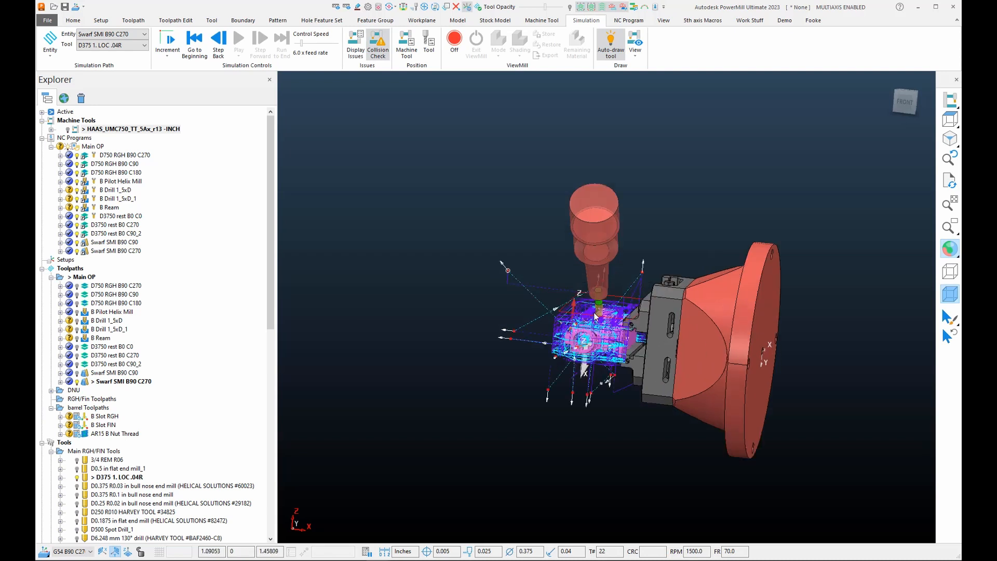
{"action": "middle_click_drag", "start_coordinate": [609, 340], "coordinate": [620, 335]}
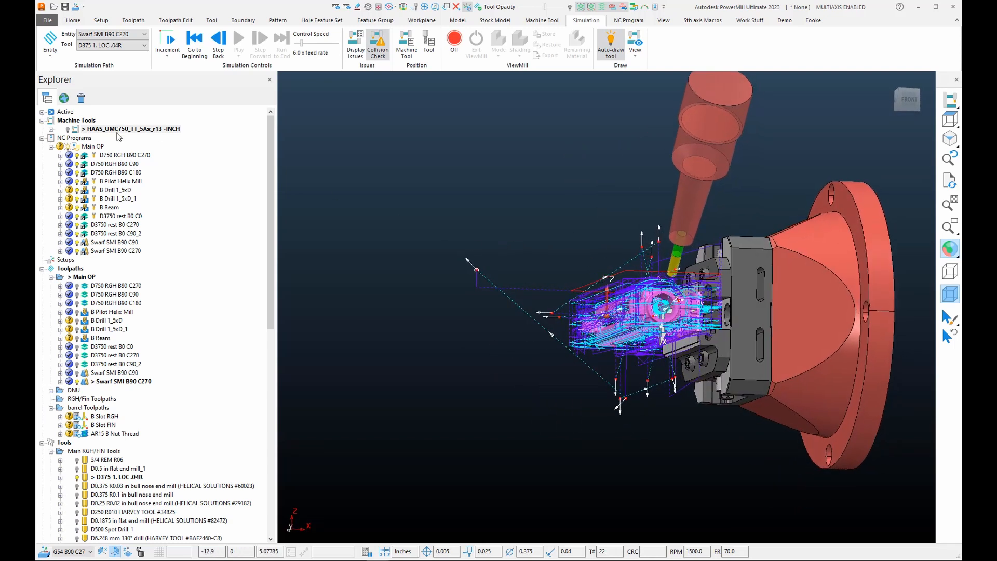
- Open NC program verification and choose Main OP as the program to verify
{"action": "left_click", "coordinate": [86, 147]}
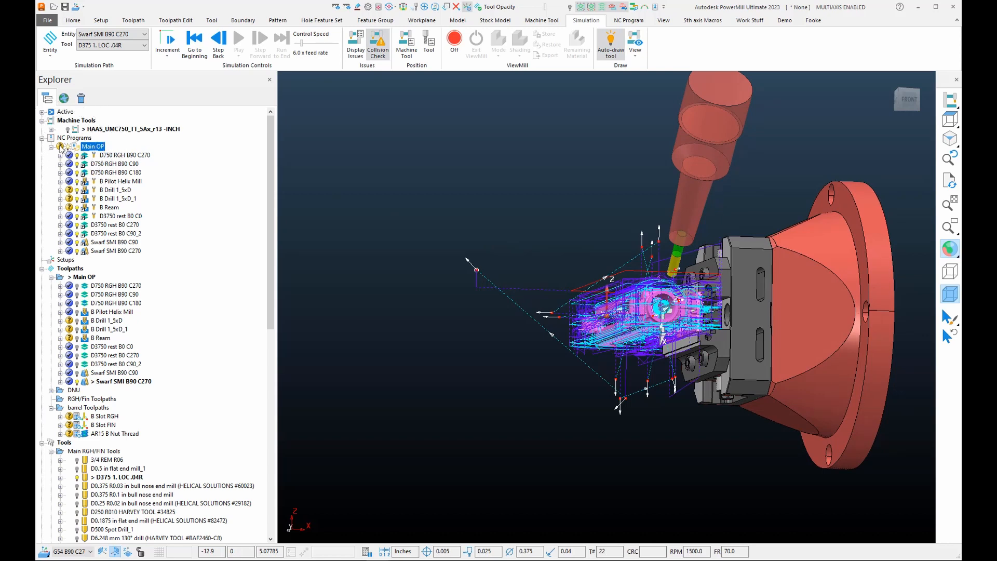
{"action": "left_click", "coordinate": [72, 21]}
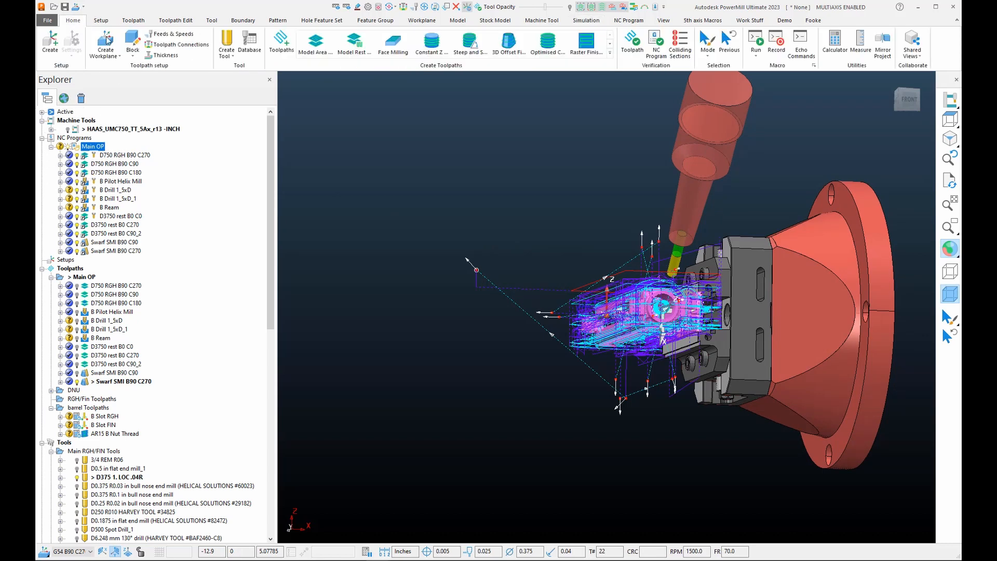
{"action": "left_click", "coordinate": [654, 45]}
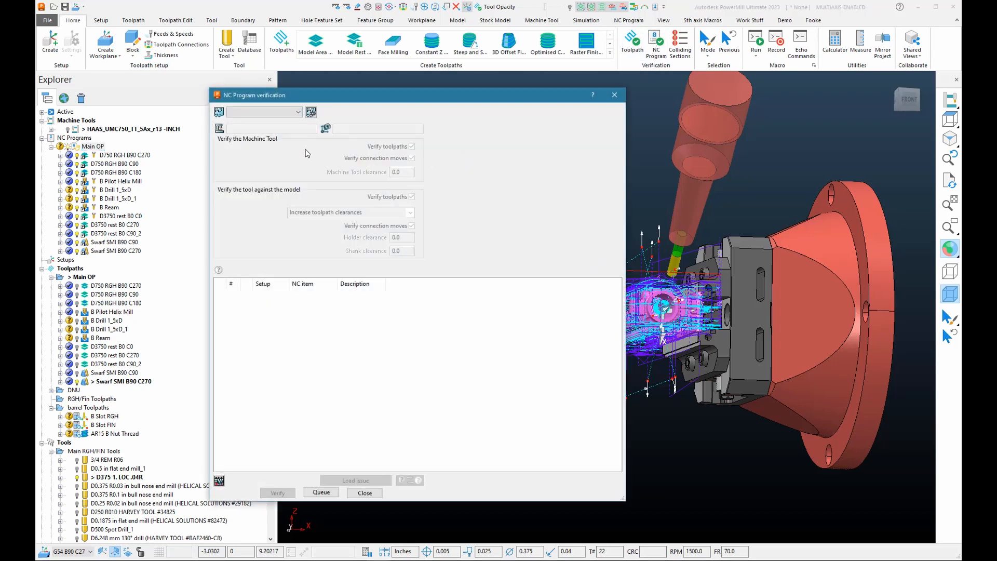
{"action": "left_click", "coordinate": [267, 113]}
{"action": "left_click", "coordinate": [259, 131]}
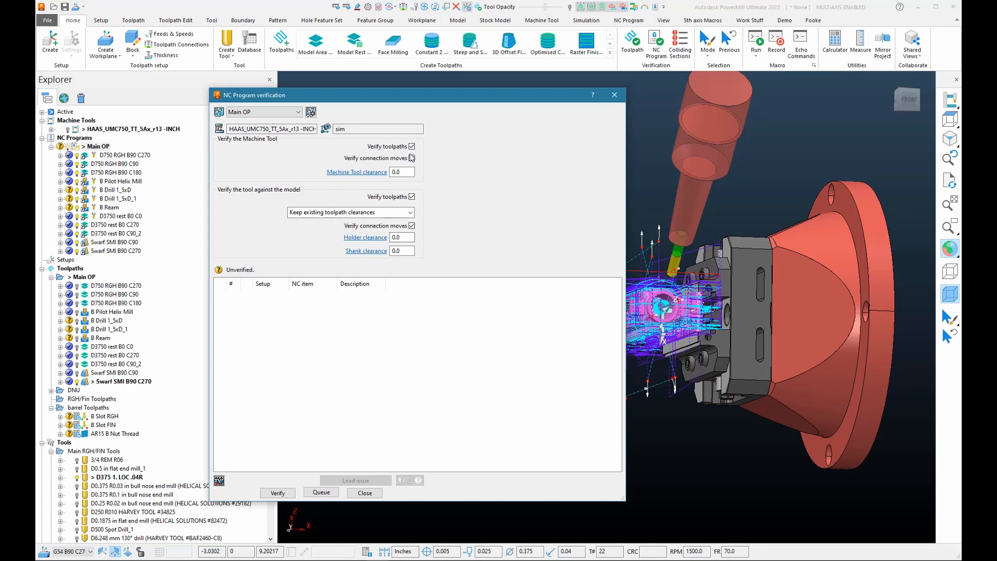
- Exclude connection moves from both the machine tool and tool-against-model checks, and run the verification of Main OP
{"action": "left_click", "coordinate": [411, 157]}
{"action": "left_click", "coordinate": [411, 225]}
{"action": "left_click_drag", "start_coordinate": [450, 99], "coordinate": [344, 67]}
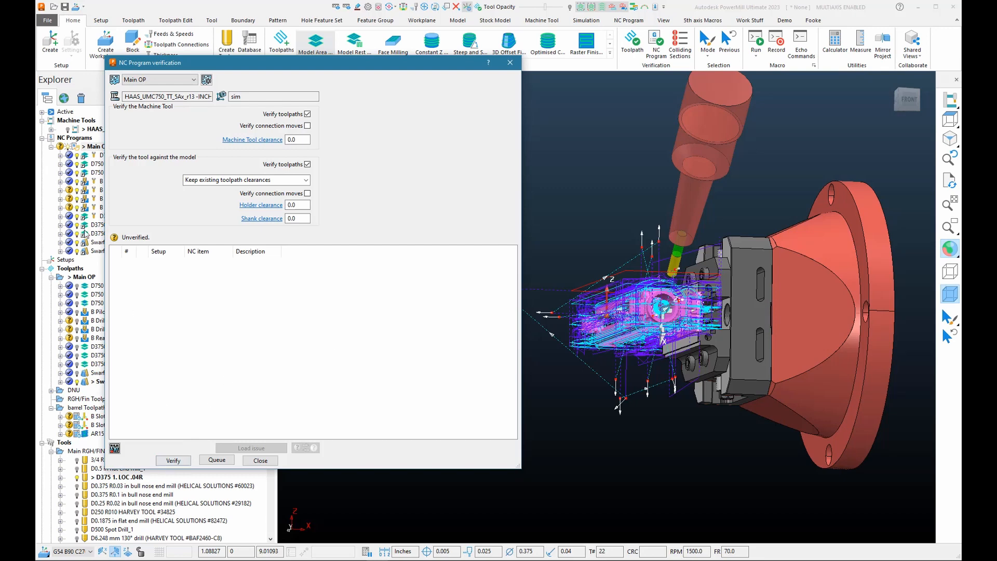
{"action": "left_click", "coordinate": [183, 460]}
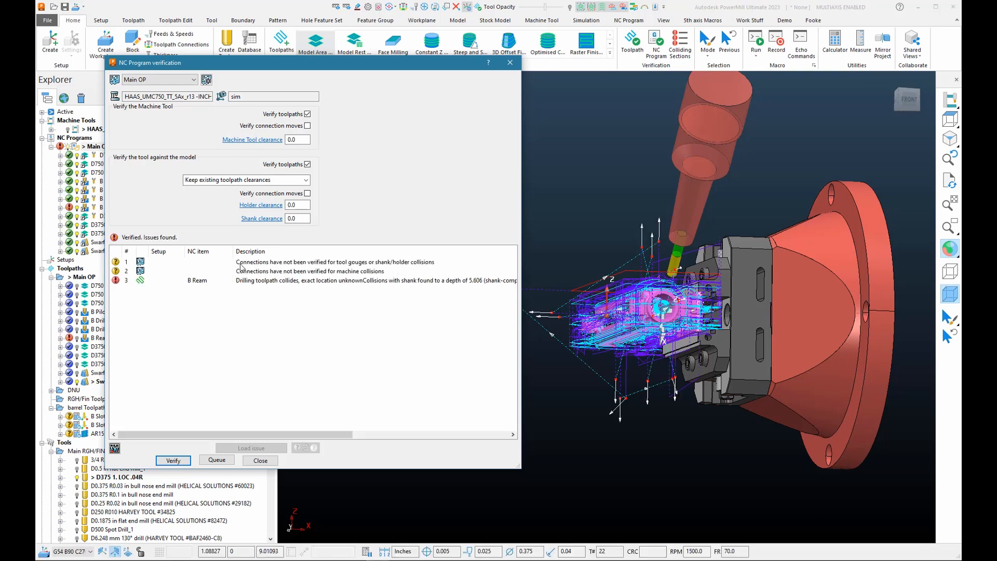
- Mark the two issues about unverified connections as ignored in the verification results
{"action": "left_click_drag", "start_coordinate": [242, 263], "coordinate": [243, 273]}
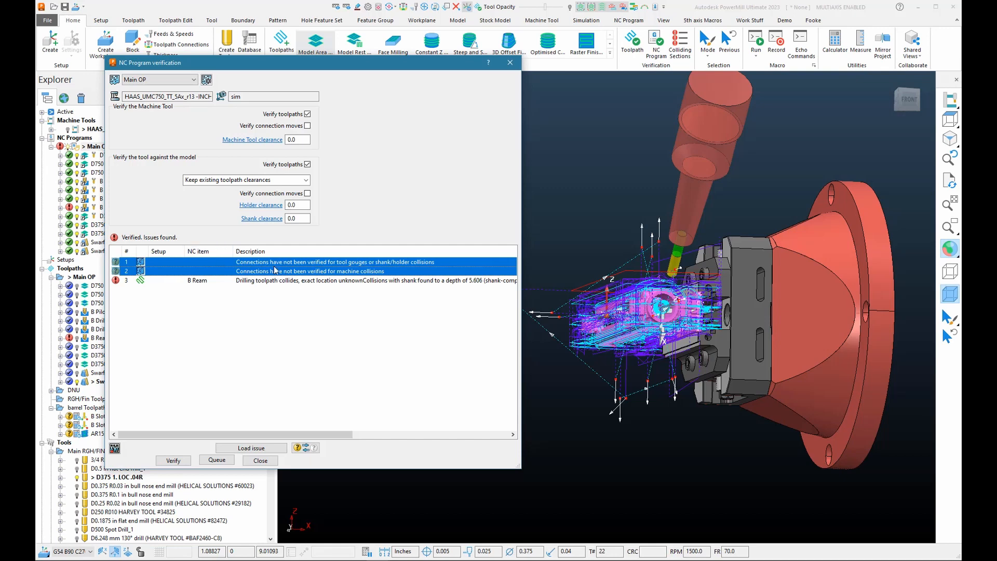
{"action": "left_click", "coordinate": [306, 448]}
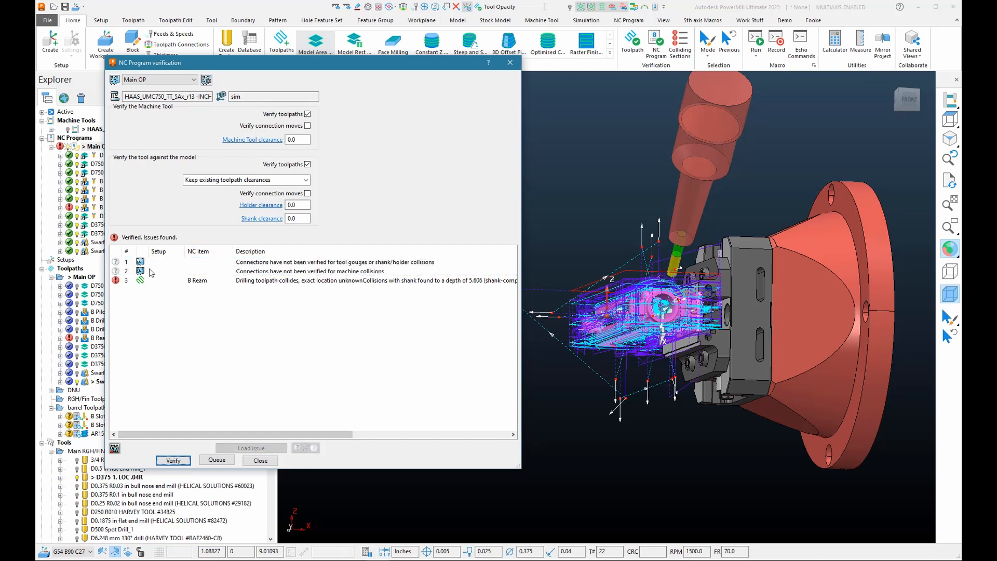
{"action": "left_click", "coordinate": [307, 449]}
- Select the B Ream issue in the verification results and activate the B Ream toolpath from the NC program
{"action": "left_click", "coordinate": [208, 282]}
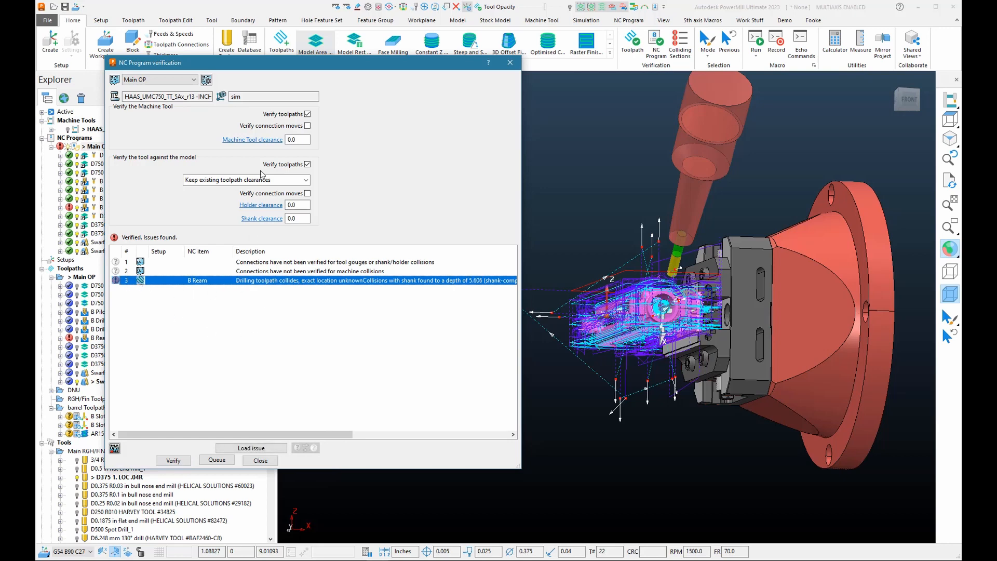
{"action": "left_click_drag", "start_coordinate": [283, 62], "coordinate": [465, 67]}
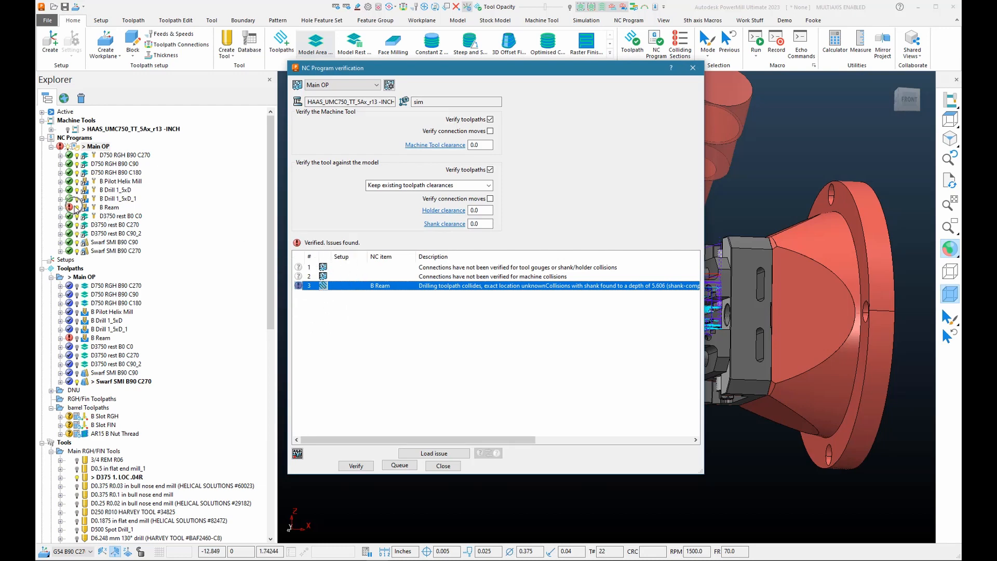
{"action": "key", "text": "ctrl"}
{"action": "mouse_move", "coordinate": [78, 241]}
{"action": "left_click", "coordinate": [84, 209]}
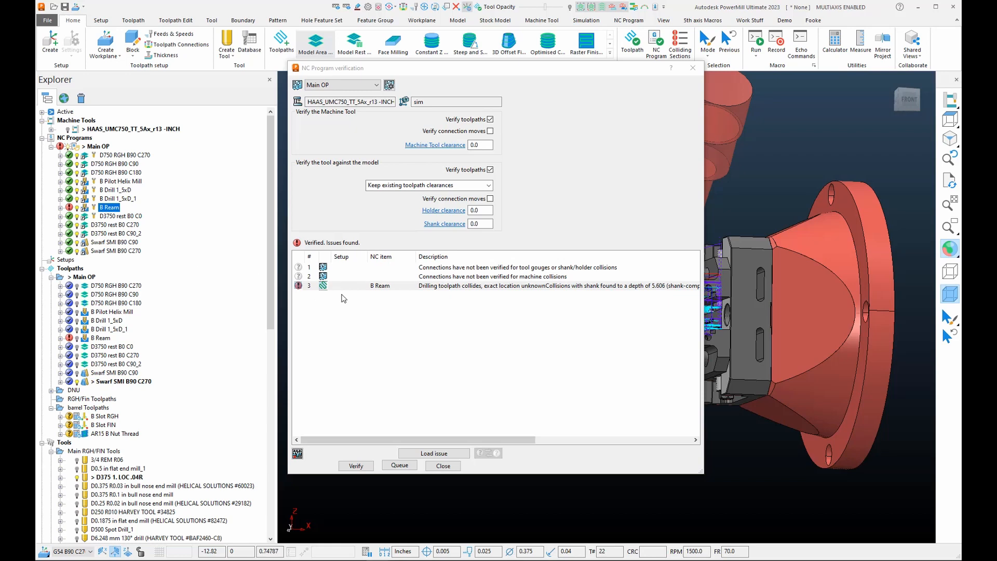
- Hide the Main OP program's toolpaths to inspect the receiver's barrel bore on its own
{"action": "left_click_drag", "start_coordinate": [536, 67], "coordinate": [317, 68]}
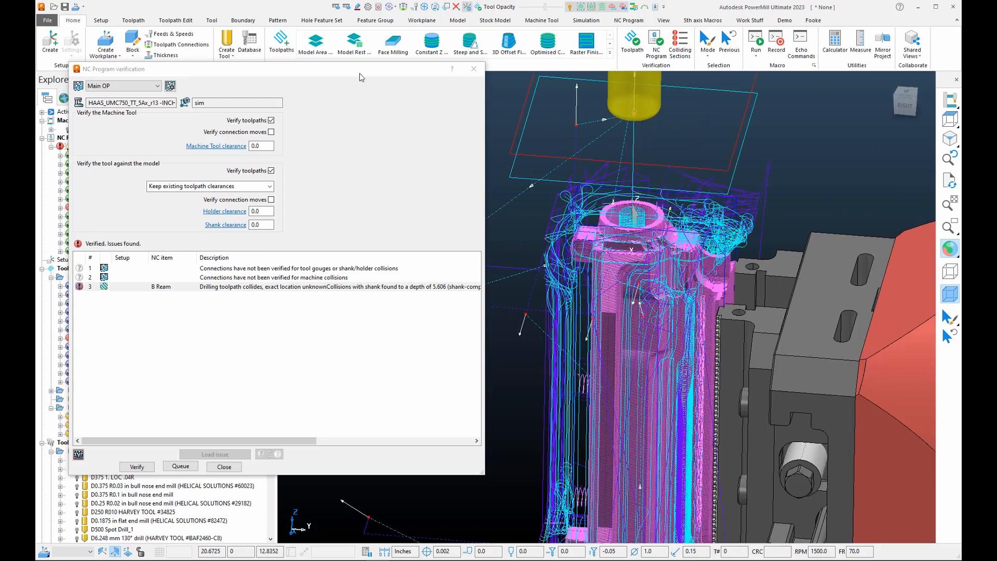
{"action": "left_click", "coordinate": [76, 148]}
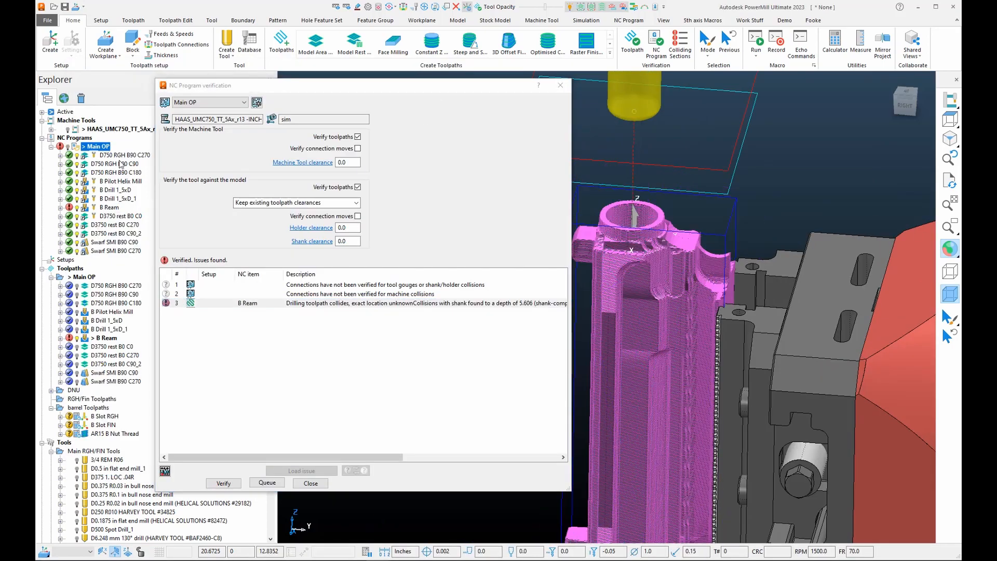
{"action": "middle_click_drag", "start_coordinate": [637, 321], "coordinate": [739, 306]}
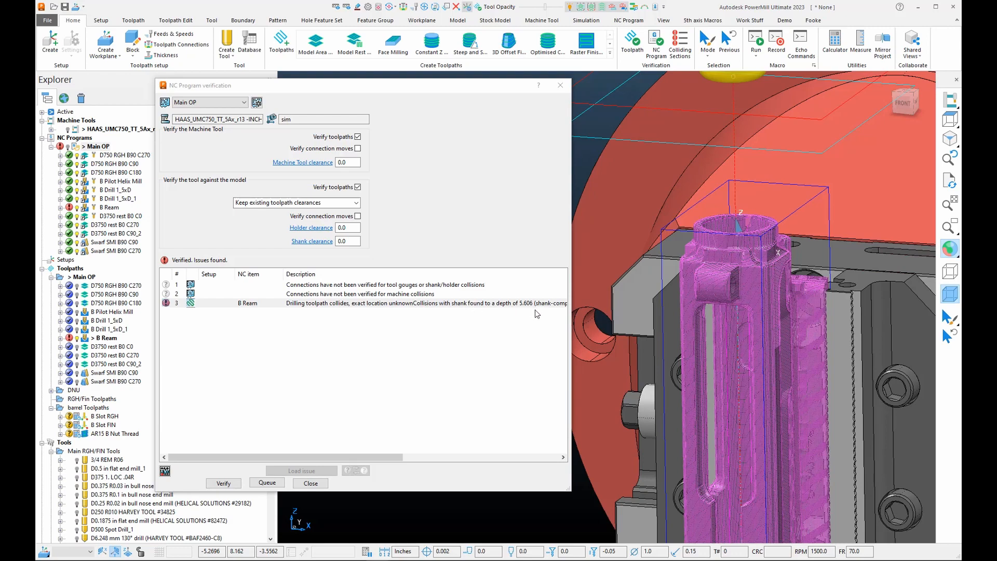
- Inspect the reamer's shank and the receiver's barrel bore, and select the B Ream collision issue in the verification results
{"action": "scroll", "coordinate": [747, 390], "scroll_direction": "down", "scroll_amount": 3}
{"action": "scroll", "coordinate": [768, 177], "scroll_direction": "up", "scroll_amount": 6}
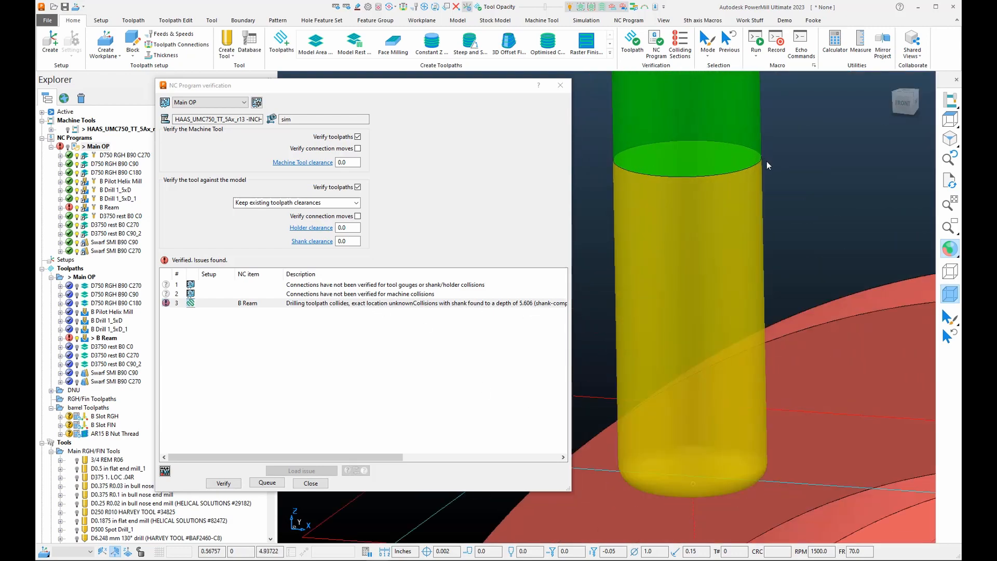
{"action": "scroll", "coordinate": [716, 195], "scroll_direction": "down", "scroll_amount": 4}
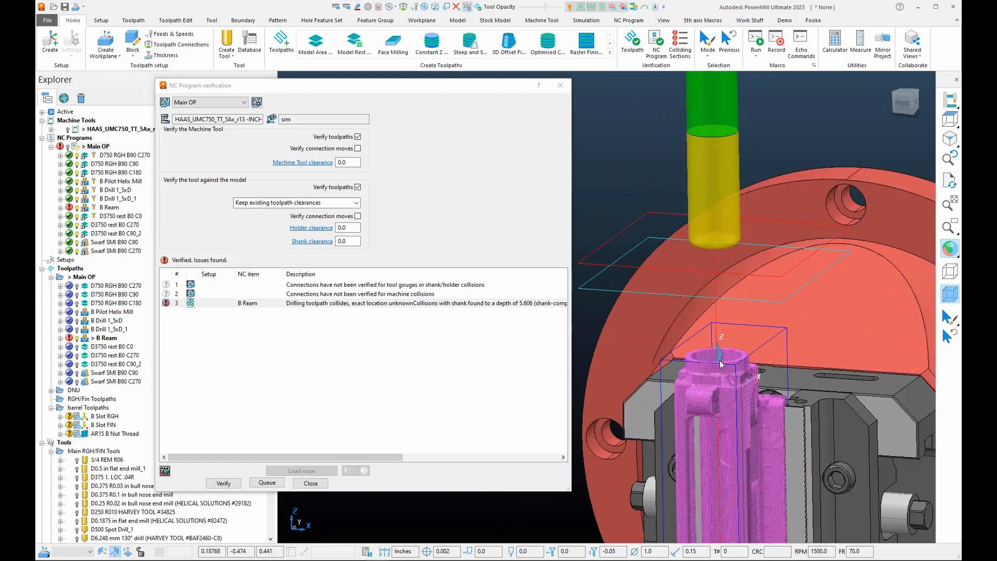
{"action": "scroll", "coordinate": [719, 360], "scroll_direction": "up", "scroll_amount": 5}
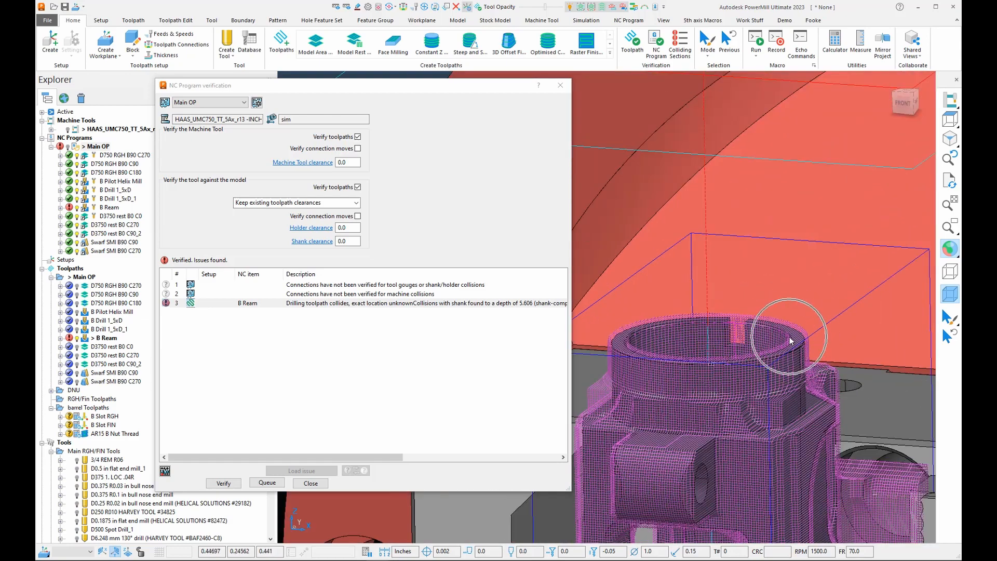
{"action": "scroll", "coordinate": [715, 357], "scroll_direction": "down", "scroll_amount": 5}
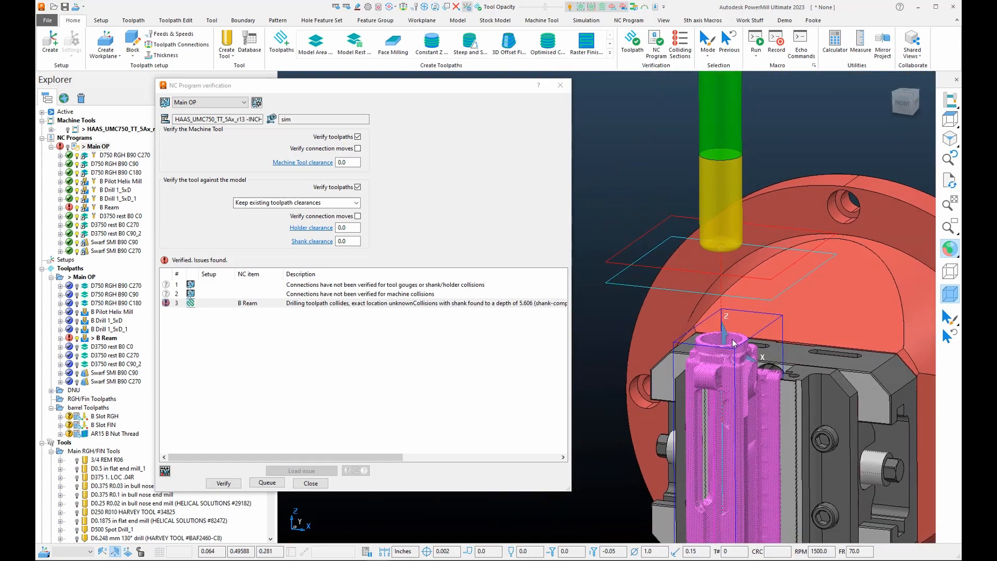
{"action": "left_click", "coordinate": [284, 304]}
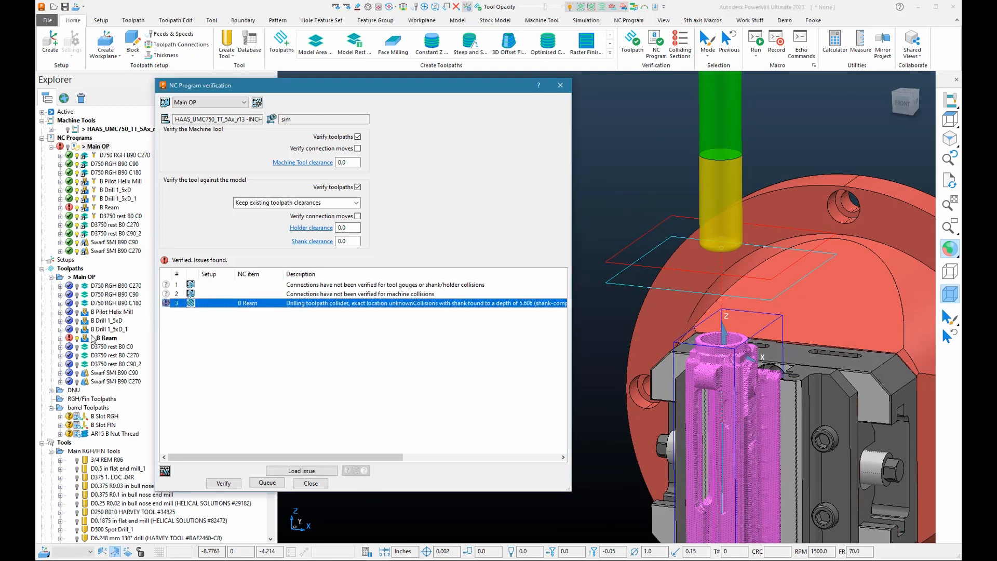
- Locate the 1in Dia Barrel reamer in the Barrel Tools folder and close the NC program verification
{"action": "scroll", "coordinate": [78, 415], "scroll_direction": "down", "scroll_amount": 8}
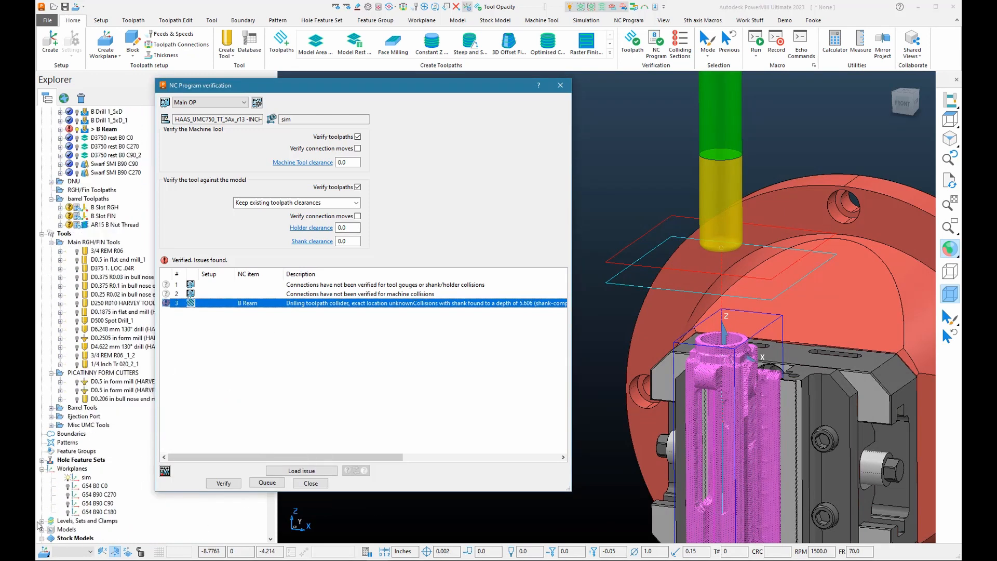
{"action": "scroll", "coordinate": [66, 352], "scroll_direction": "down", "scroll_amount": 2}
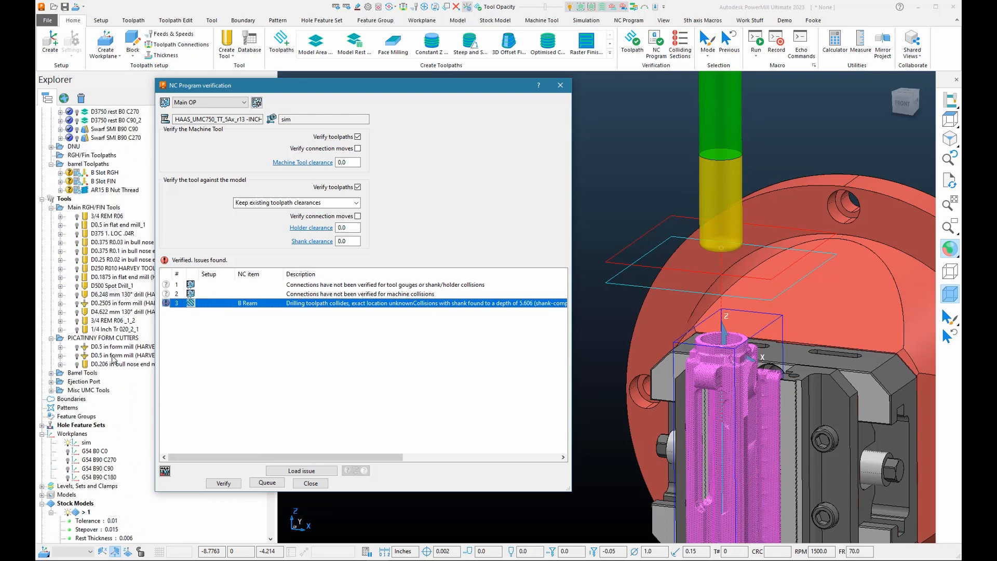
{"action": "left_click", "coordinate": [52, 208]}
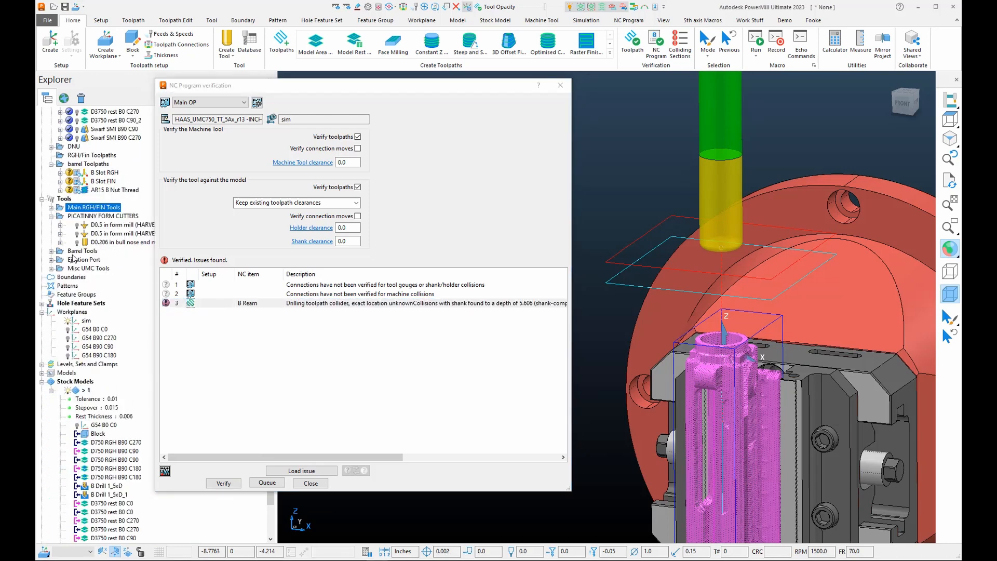
{"action": "left_click", "coordinate": [52, 252]}
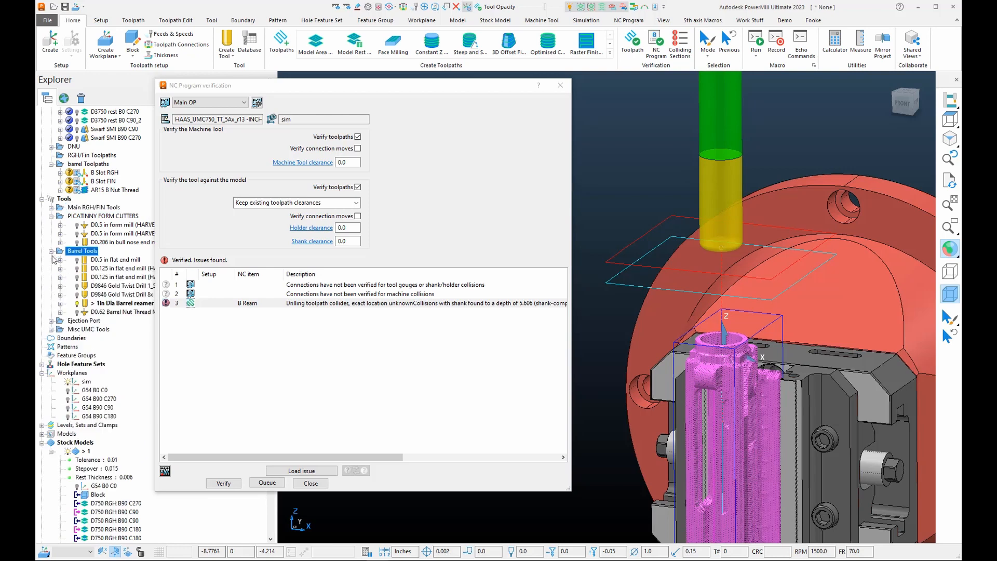
{"action": "left_click", "coordinate": [91, 304]}
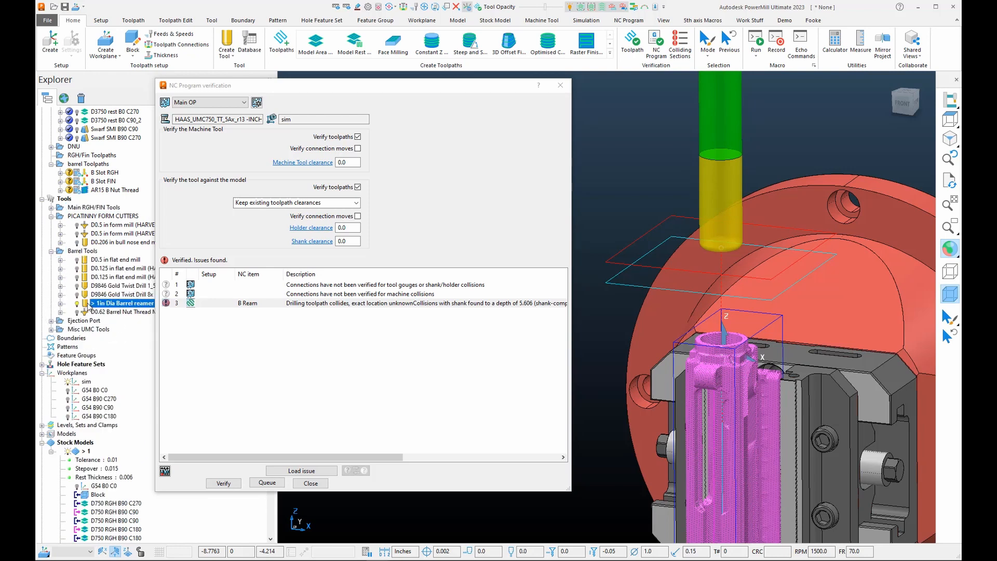
{"action": "left_click", "coordinate": [310, 483]}
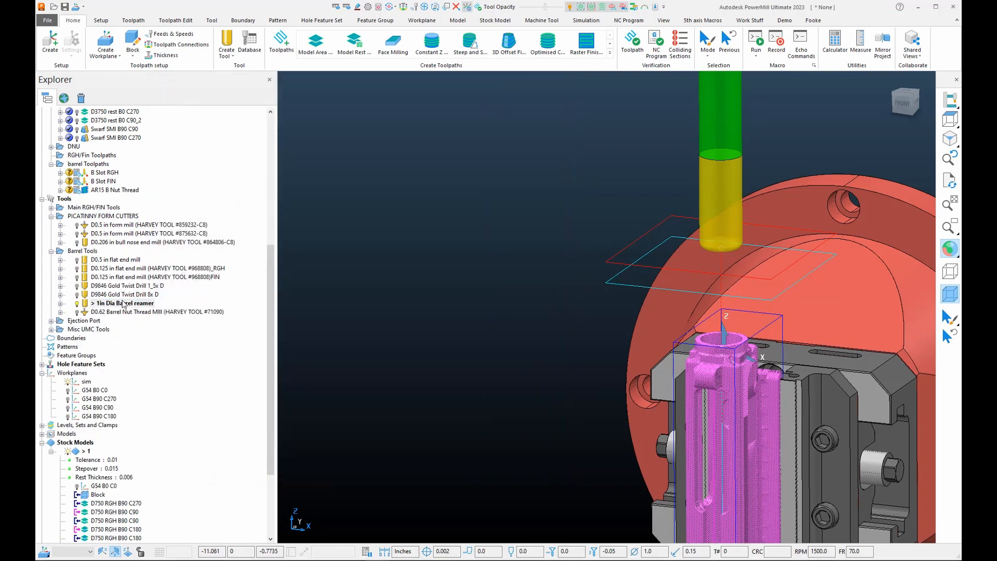
- Copy the 1in Dia Barrel reamer tool and activate the copy
{"action": "right_click", "coordinate": [122, 304]}
{"action": "mouse_move", "coordinate": [165, 436]}
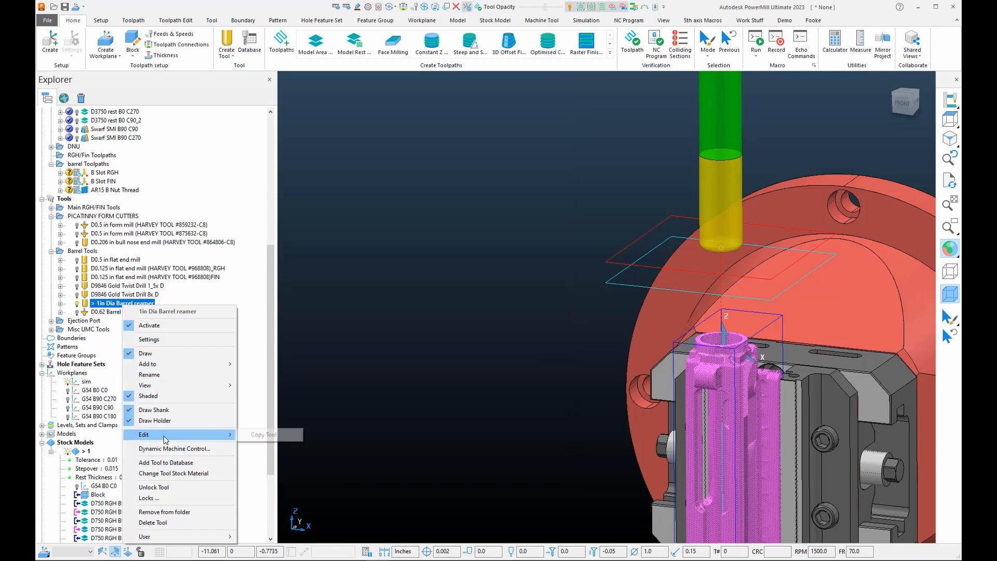
{"action": "left_click", "coordinate": [263, 435]}
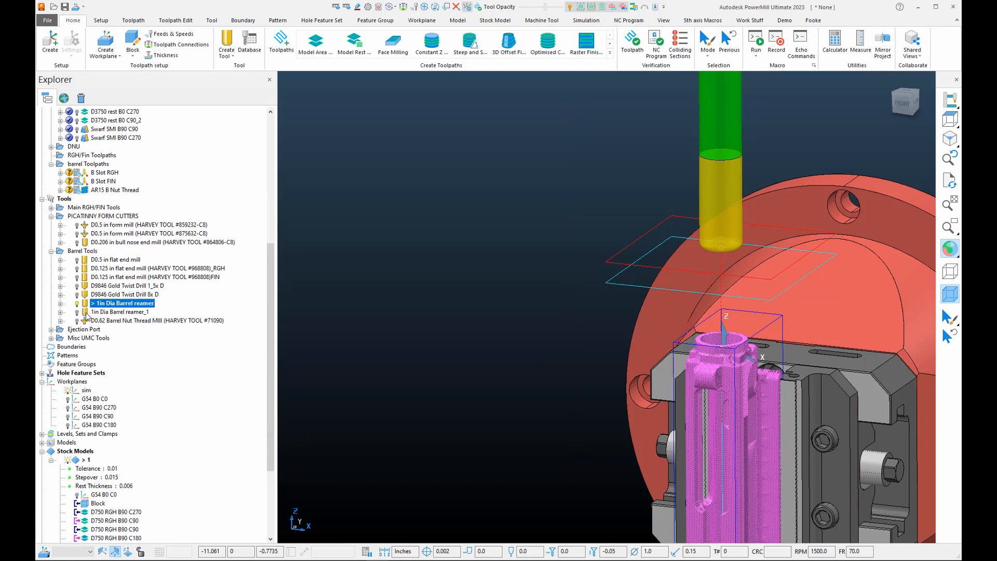
{"action": "right_click", "coordinate": [86, 314]}
{"action": "left_click", "coordinate": [107, 324]}
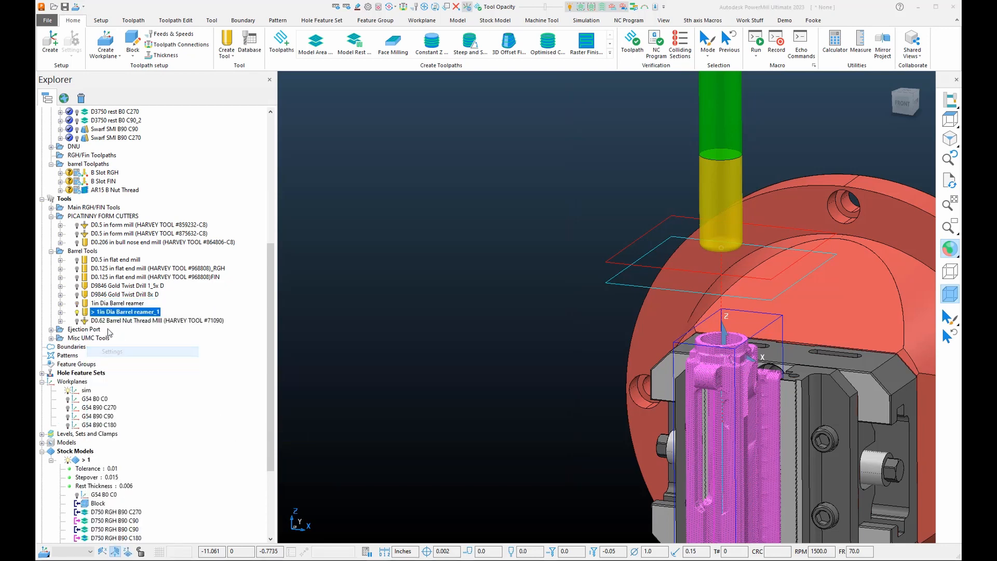
- Add a shank component to the copied reamer, 5.75 in long with upper and lower diameters of 0.97 in
{"action": "double_click", "coordinate": [94, 314]}
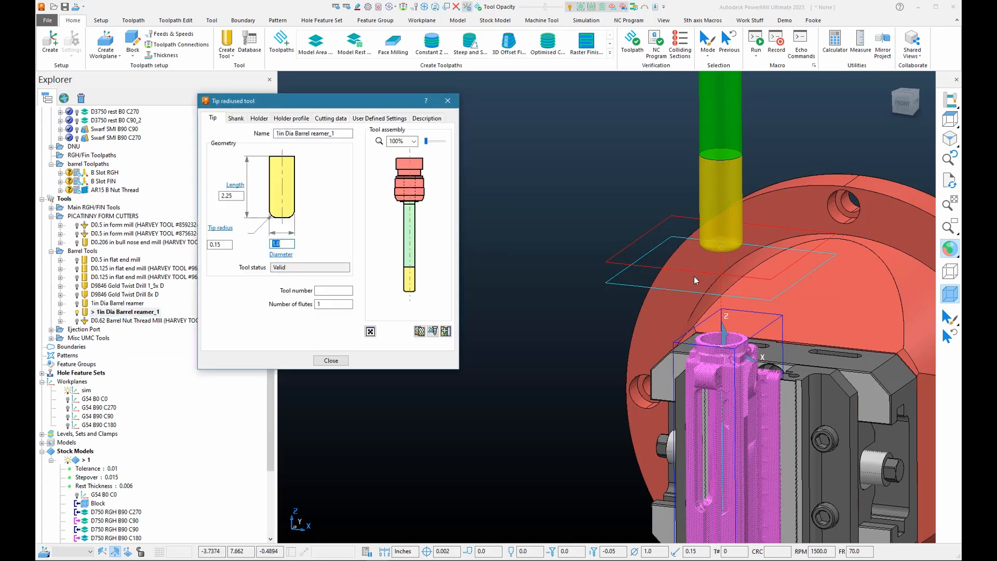
{"action": "left_click", "coordinate": [236, 118]}
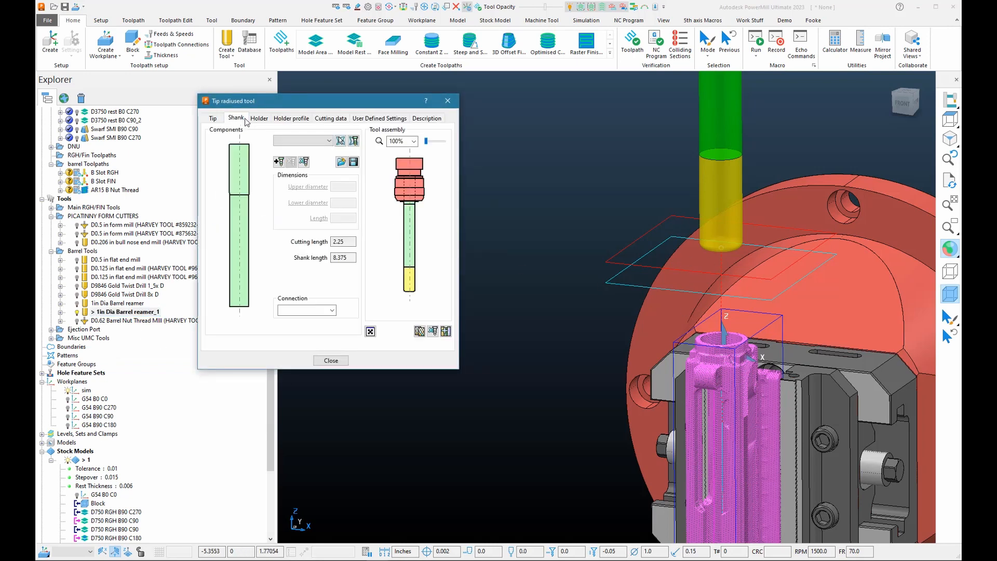
{"action": "left_click", "coordinate": [239, 249]}
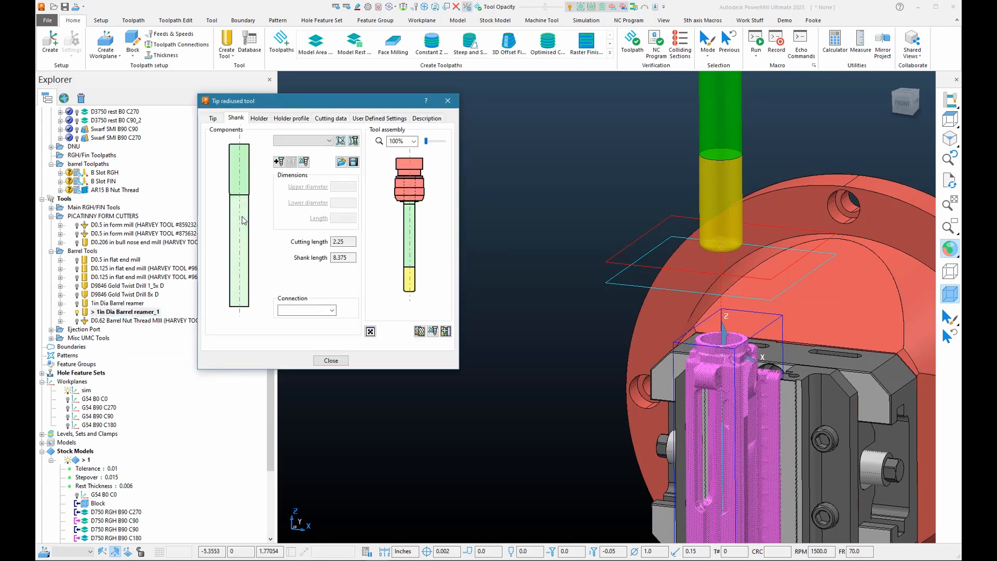
{"action": "left_click", "coordinate": [279, 162]}
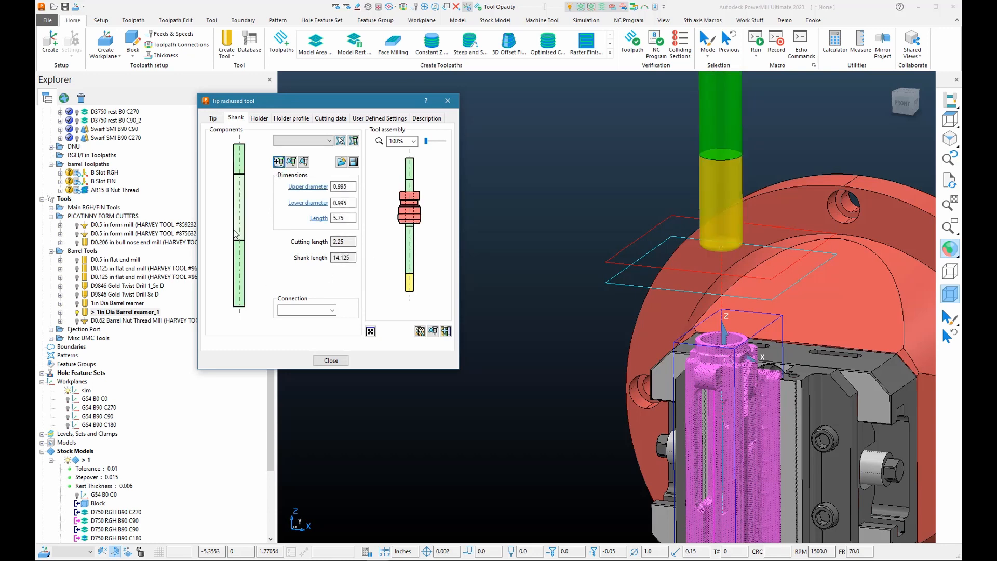
{"action": "left_click", "coordinate": [351, 204]}
- Remove the original lower shank component from the copied reamer, check the clearance behind its cutting tip, and close its settings
{"action": "left_click", "coordinate": [240, 251]}
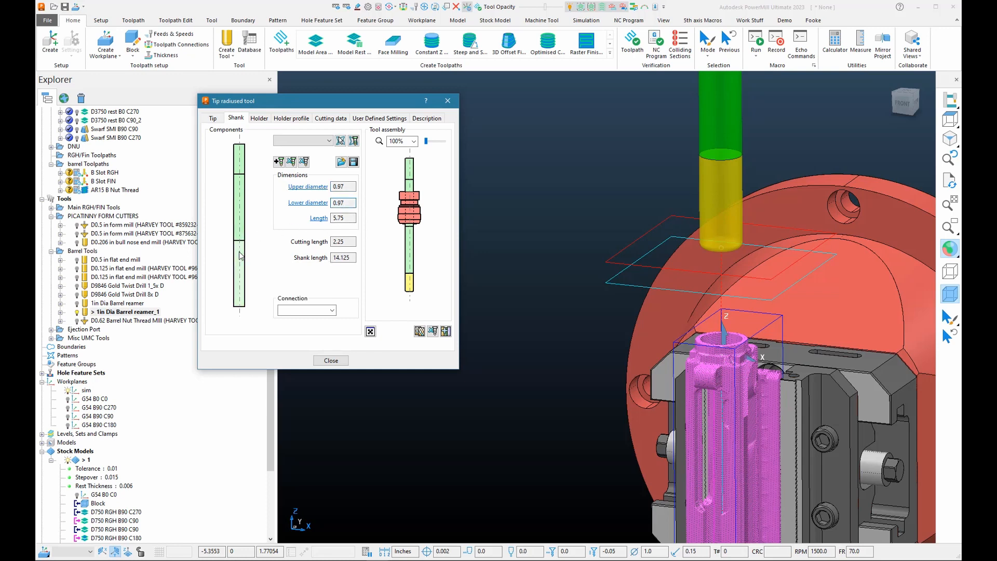
{"action": "left_click", "coordinate": [291, 162]}
{"action": "scroll", "coordinate": [672, 154], "scroll_direction": "up", "scroll_amount": 8}
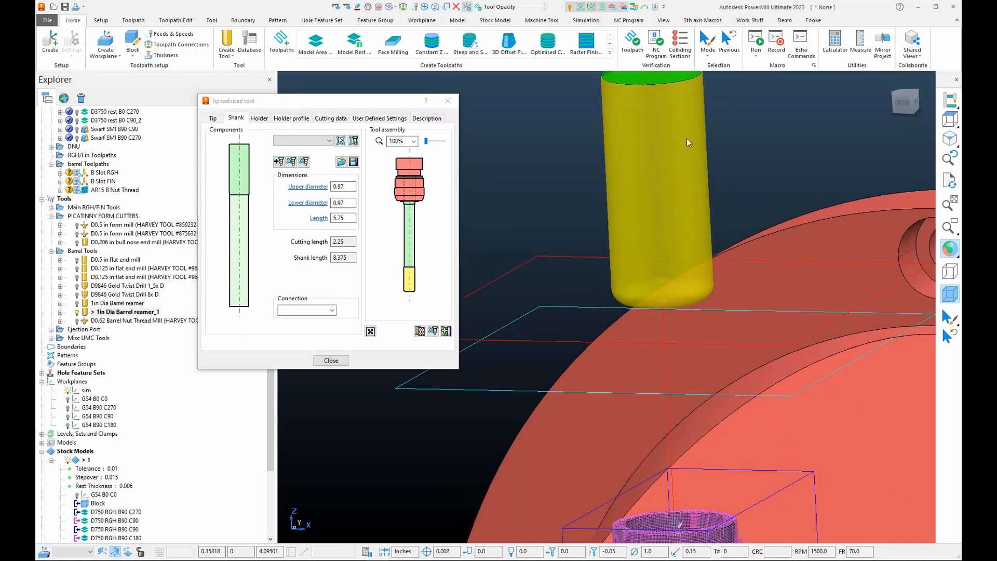
{"action": "scroll", "coordinate": [734, 119], "scroll_direction": "up", "scroll_amount": 5}
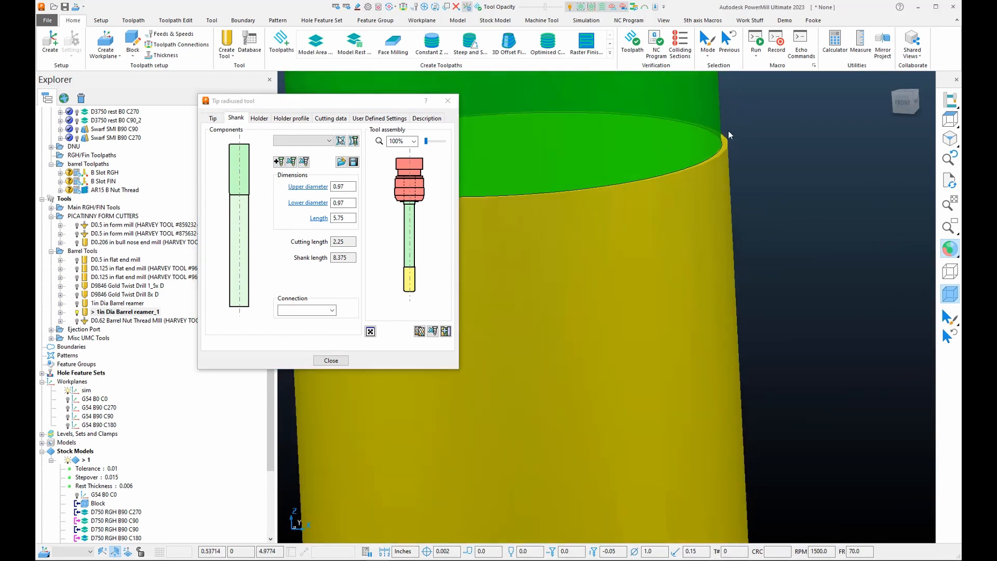
{"action": "left_click", "coordinate": [331, 360]}
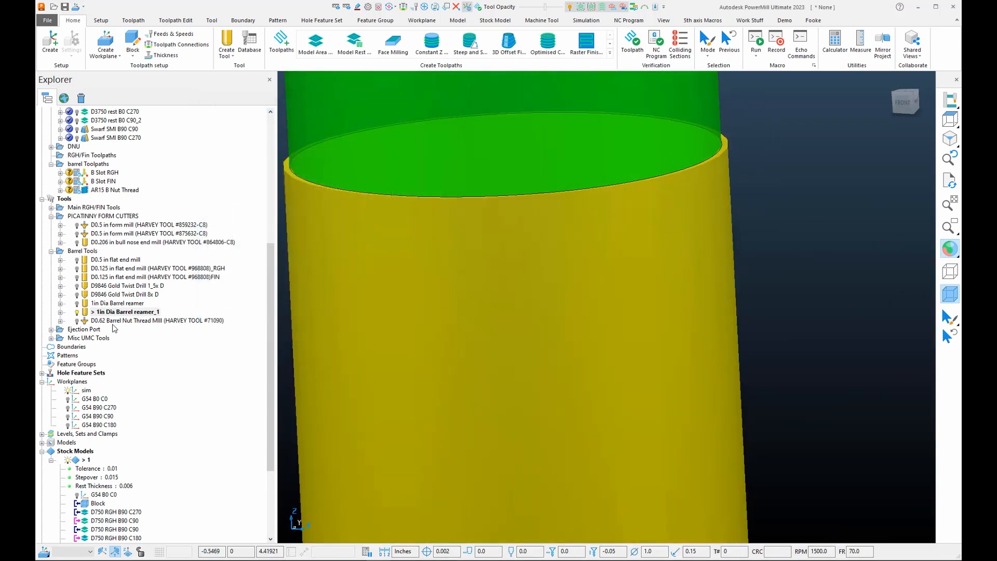
- Replace the B Ream toolpath's tool with the active copied barrel reamer
{"action": "scroll", "coordinate": [101, 294], "scroll_direction": "up", "scroll_amount": 7}
{"action": "right_click", "coordinate": [87, 271]}
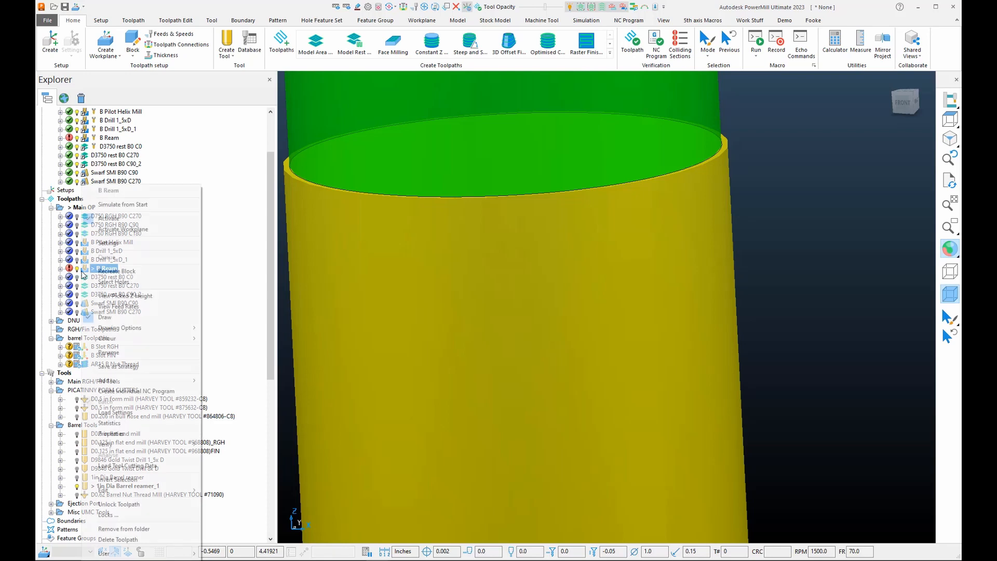
{"action": "mouse_move", "coordinate": [127, 490]}
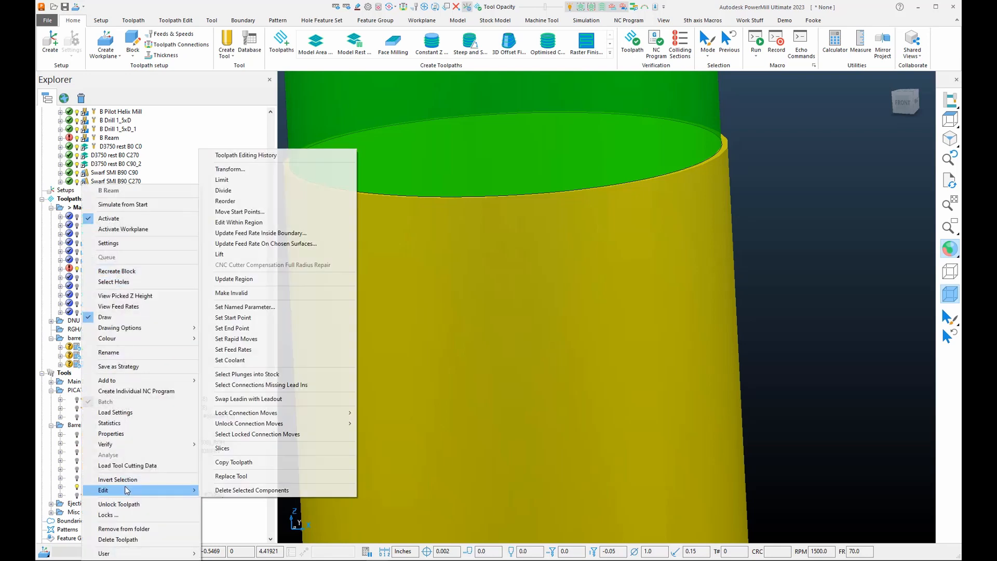
{"action": "left_click", "coordinate": [234, 476]}
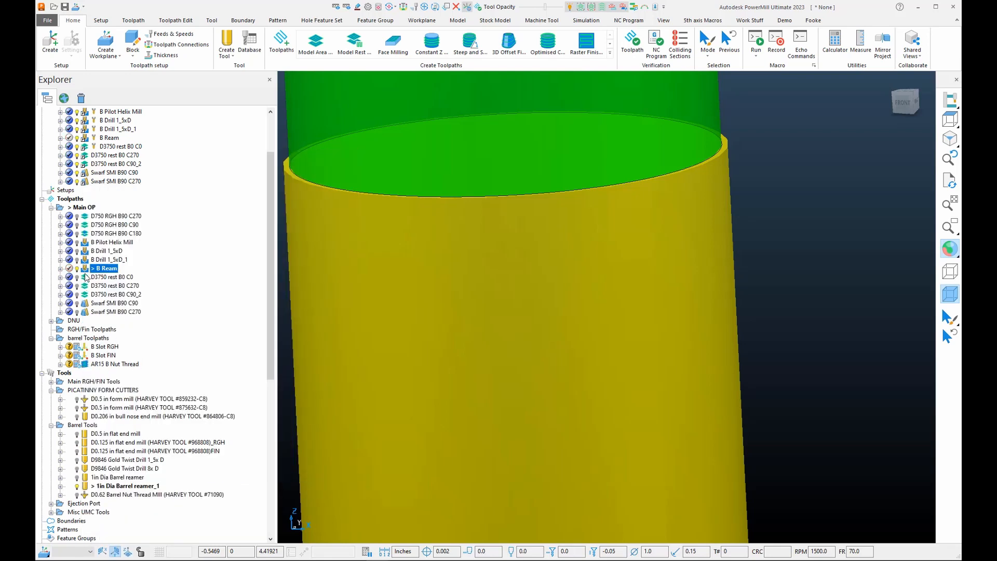
- Rerun the verification of the Main OP NC program with connection moves still excluded
{"action": "scroll", "coordinate": [130, 206], "scroll_direction": "up", "scroll_amount": 3}
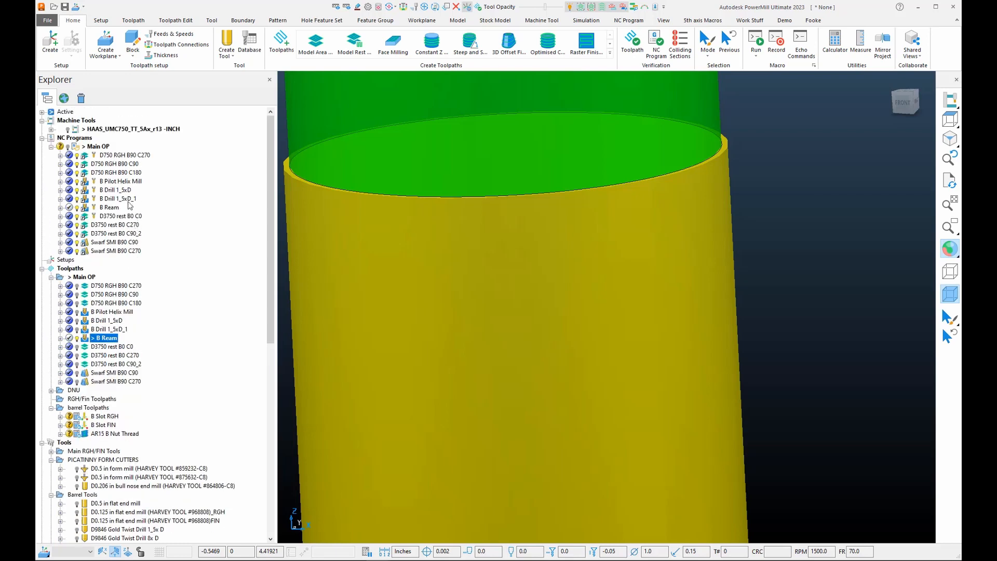
{"action": "left_click", "coordinate": [96, 146]}
{"action": "right_click", "coordinate": [79, 148]}
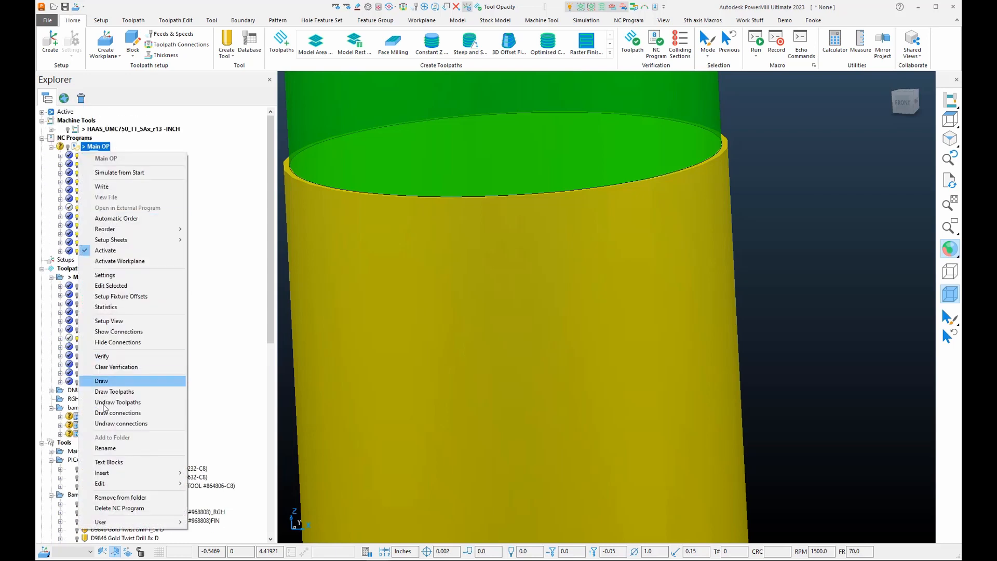
{"action": "left_click", "coordinate": [104, 357]}
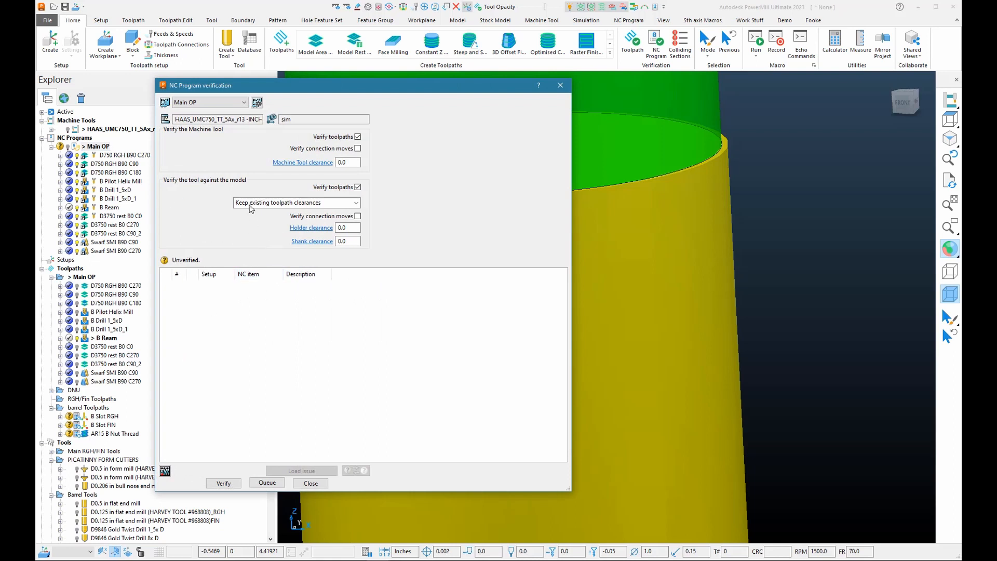
{"action": "left_click", "coordinate": [223, 483]}
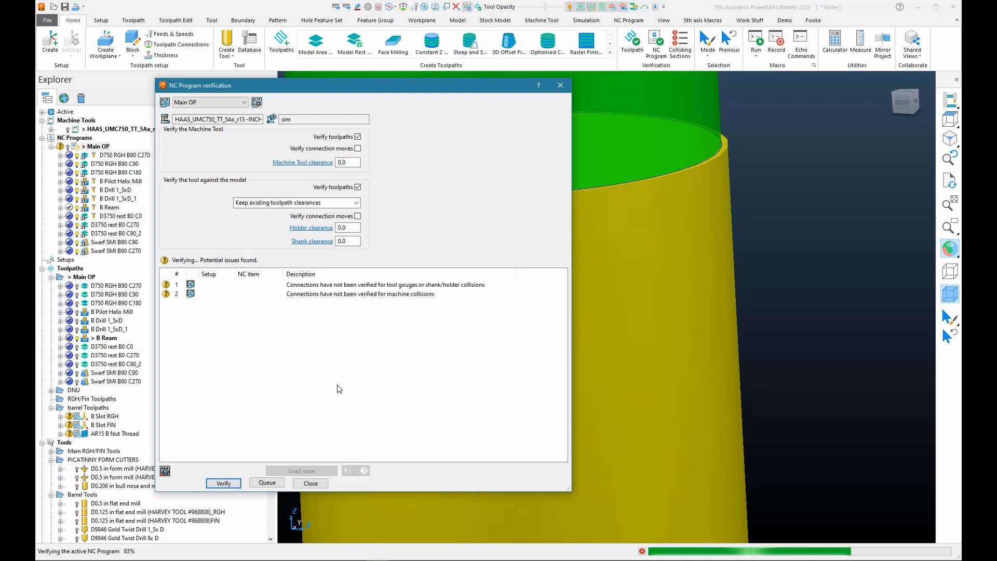
- Mark both unverified-connection issues as ignored in the new verification results and close the verification
{"action": "left_click", "coordinate": [353, 284]}
{"action": "left_click", "coordinate": [353, 293], "text": "shift"}
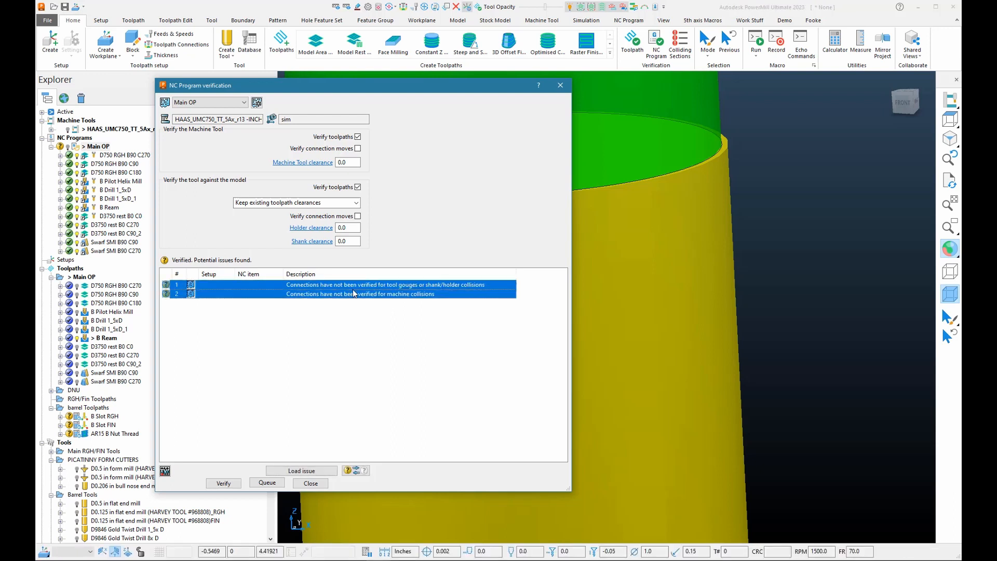
{"action": "left_click", "coordinate": [363, 471]}
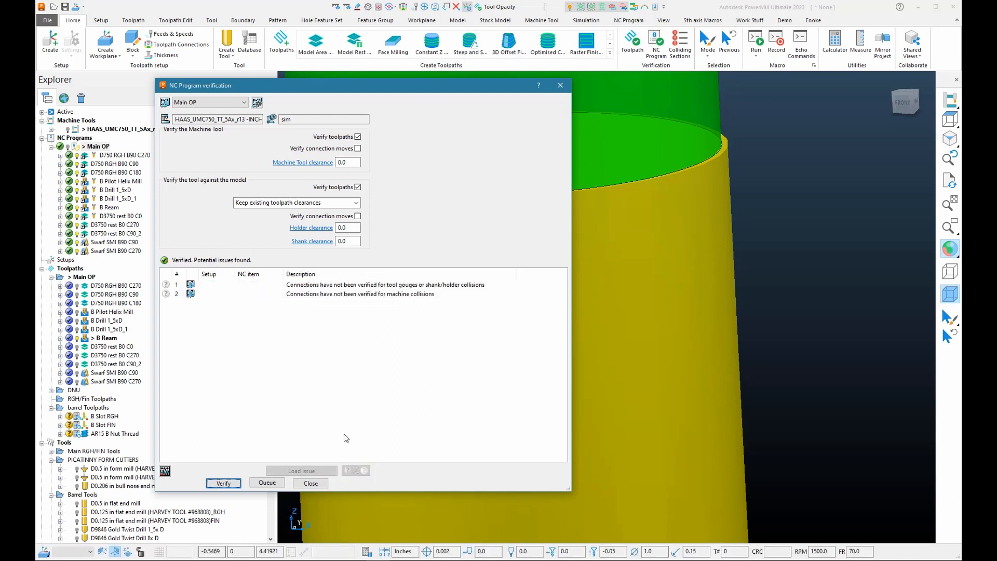
{"action": "left_click", "coordinate": [311, 483]}
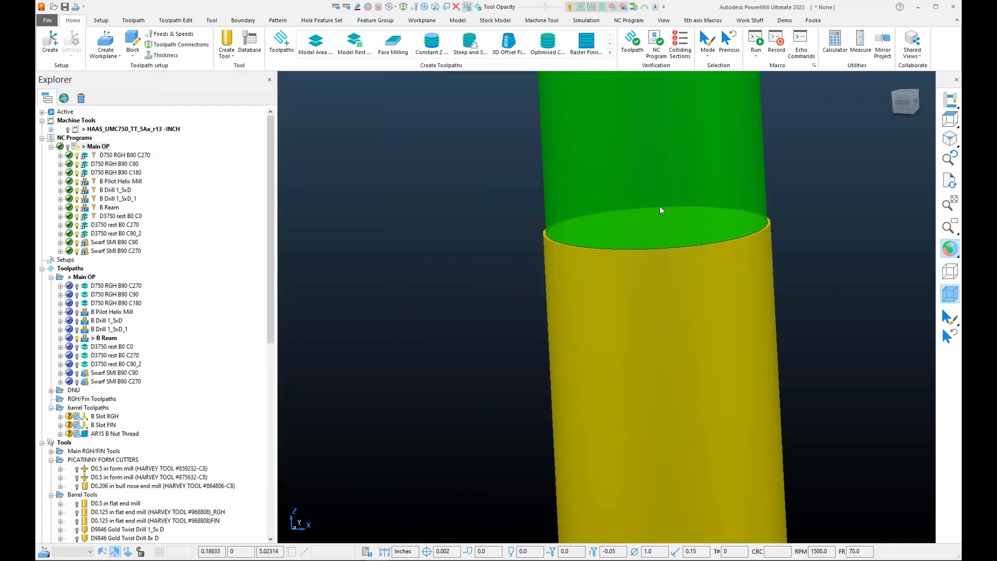
- Remove the B Ream toolpath from the Main OP NC program
{"action": "scroll", "coordinate": [659, 207], "scroll_direction": "down", "scroll_amount": 5}
{"action": "scroll", "coordinate": [620, 184], "scroll_direction": "down", "scroll_amount": 2}
{"action": "middle_click_drag", "start_coordinate": [620, 185], "coordinate": [653, 249]}
{"action": "scroll", "coordinate": [653, 248], "scroll_direction": "down", "scroll_amount": 5}
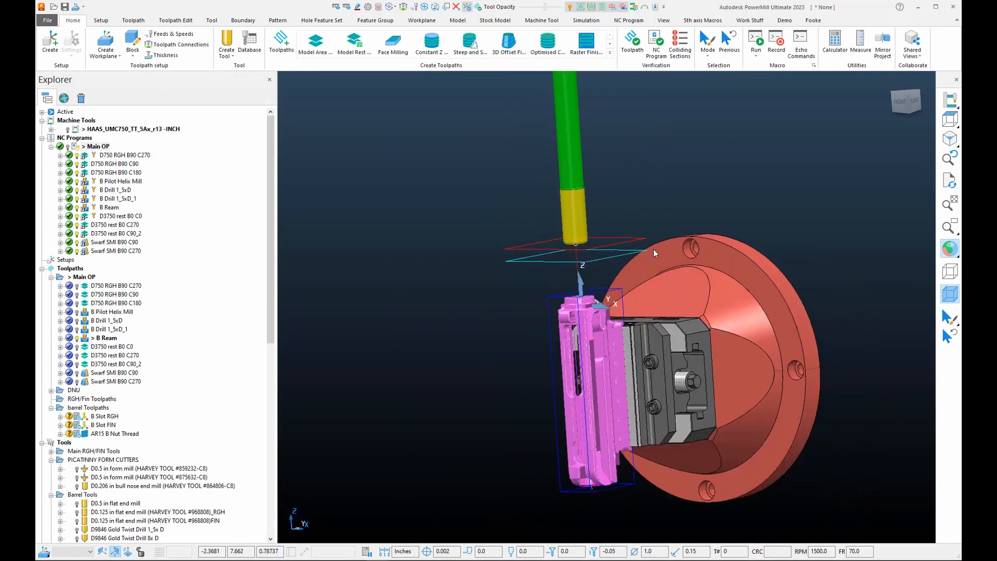
{"action": "scroll", "coordinate": [630, 328], "scroll_direction": "up", "scroll_amount": 5}
{"action": "middle_click_drag", "start_coordinate": [631, 325], "coordinate": [650, 304]}
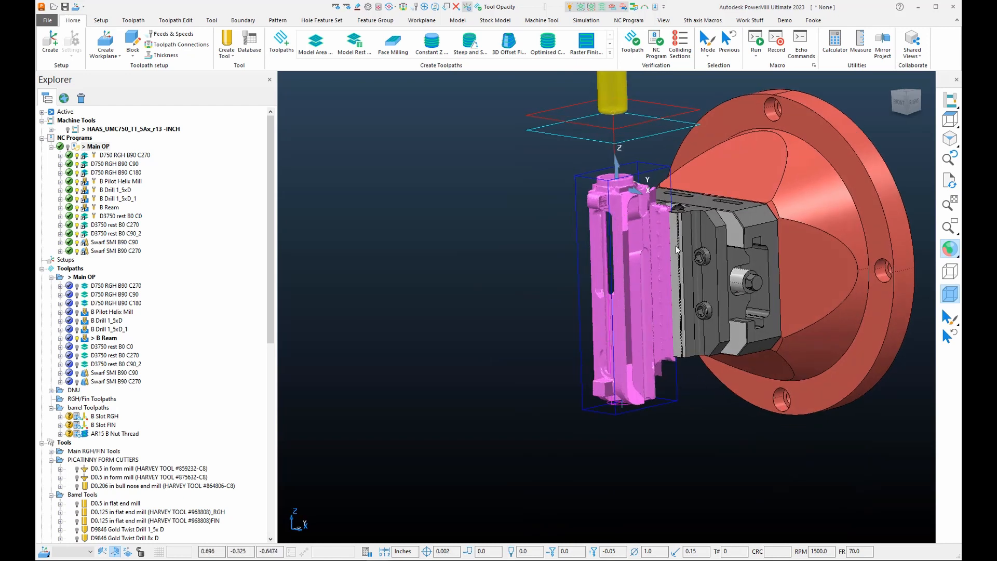
{"action": "left_click", "coordinate": [105, 208]}
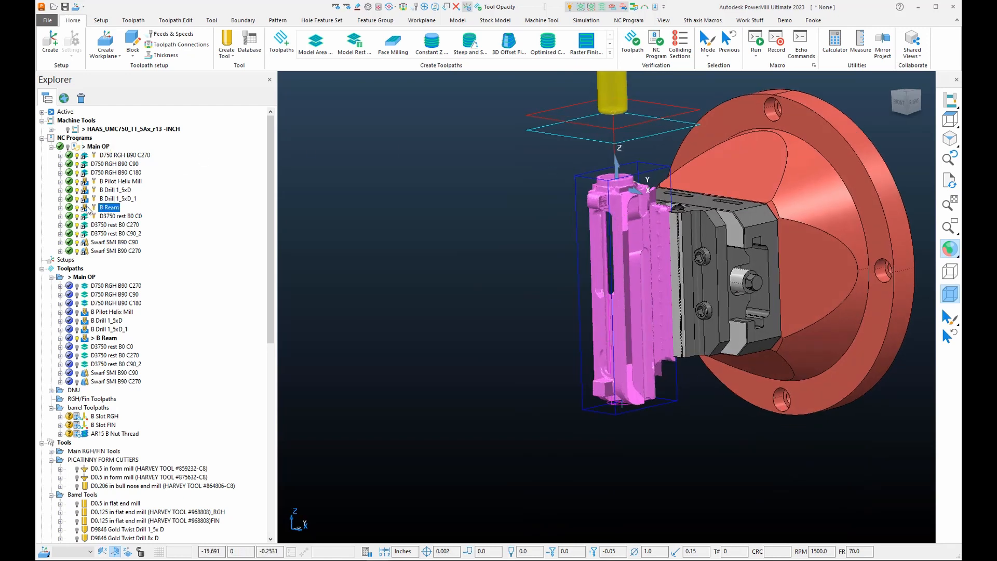
{"action": "right_click", "coordinate": [89, 210]}
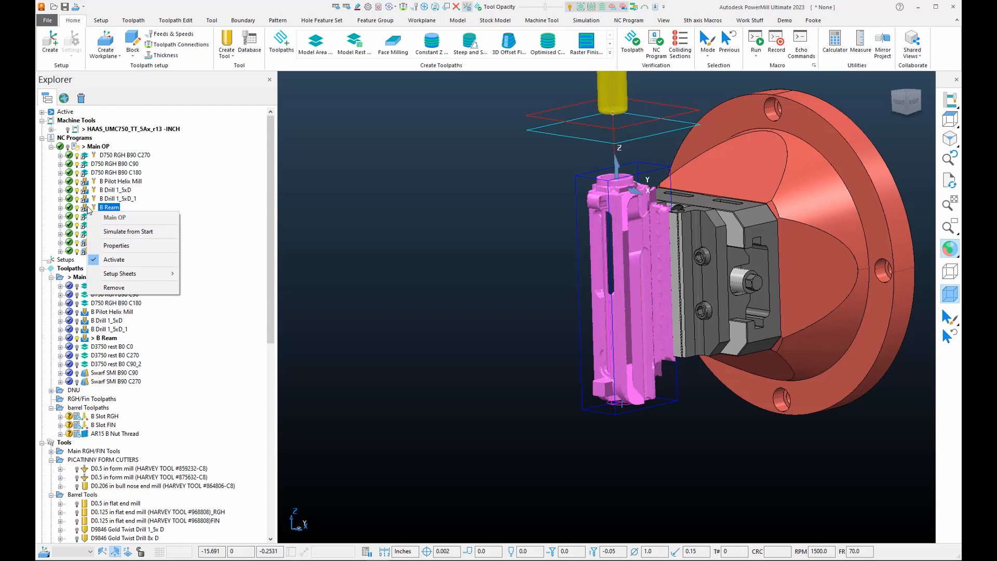
{"action": "left_click", "coordinate": [255, 247]}
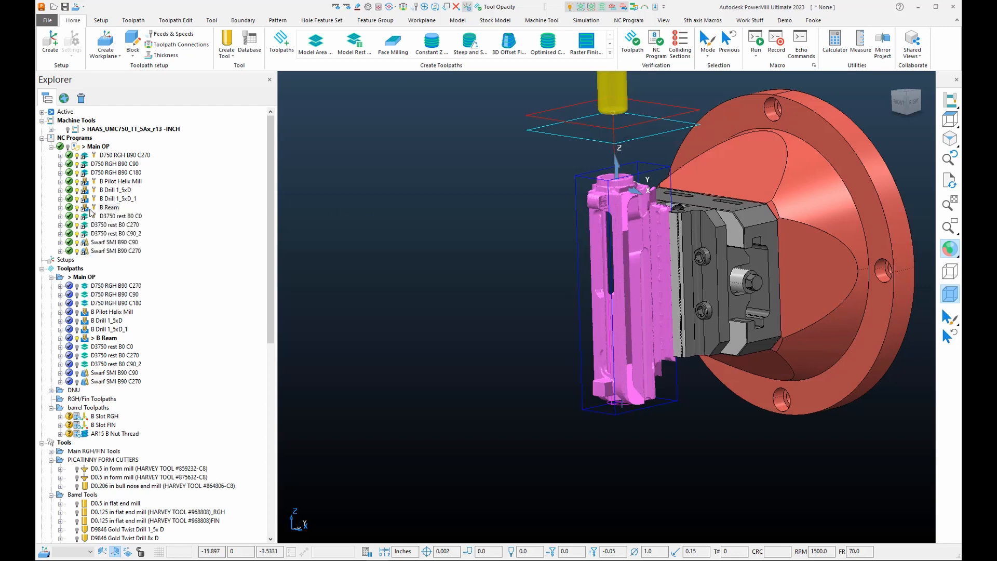
{"action": "right_click", "coordinate": [89, 210]}
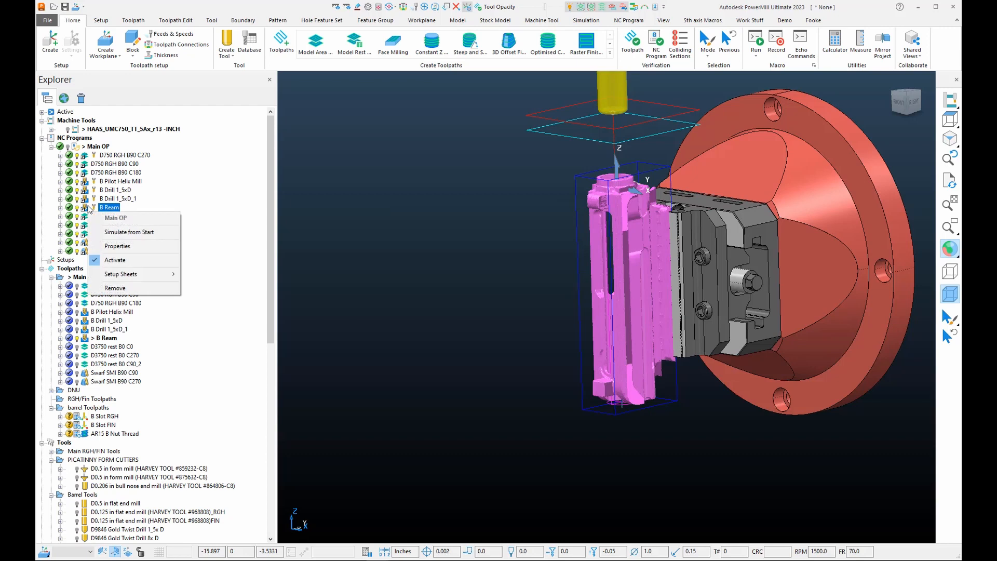
{"action": "left_click", "coordinate": [115, 288]}
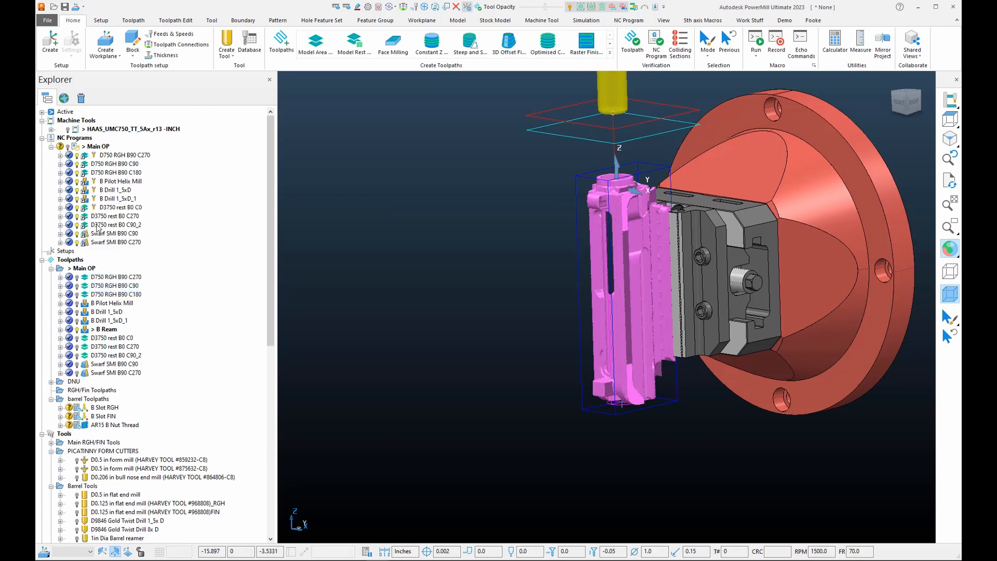
- Examine the receiver and its bore from the side and the end, including the clearance around the fixture
{"action": "middle_click_drag", "start_coordinate": [576, 316], "coordinate": [554, 298]}
{"action": "scroll", "coordinate": [597, 343], "scroll_direction": "down", "scroll_amount": 2}
{"action": "scroll", "coordinate": [623, 291], "scroll_direction": "up", "scroll_amount": 3}
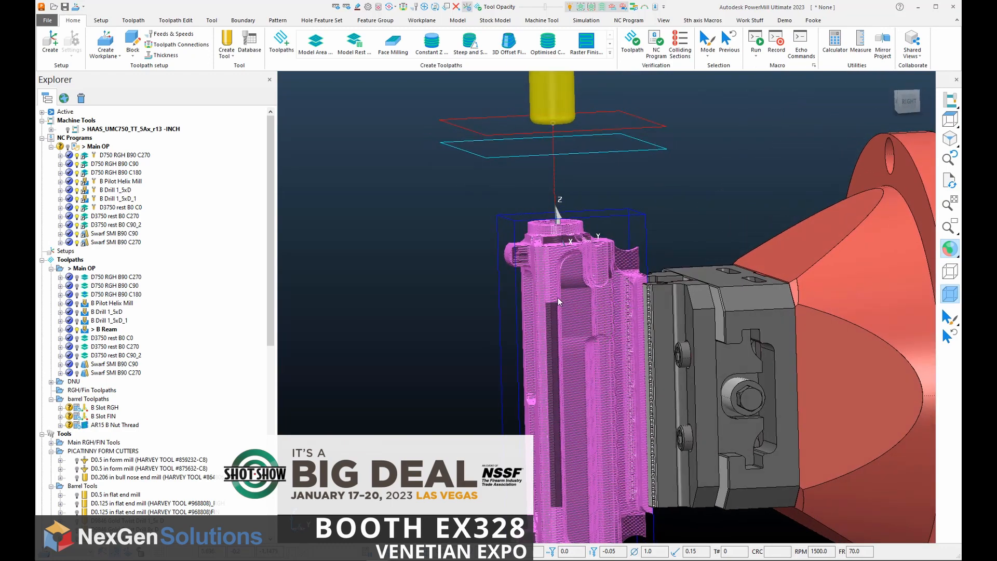
{"action": "middle_click_drag", "start_coordinate": [572, 301], "coordinate": [452, 385]}
{"action": "scroll", "coordinate": [472, 418], "scroll_direction": "up", "scroll_amount": 3}
{"action": "scroll", "coordinate": [559, 395], "scroll_direction": "down", "scroll_amount": 3}
{"action": "scroll", "coordinate": [597, 403], "scroll_direction": "up", "scroll_amount": 3}
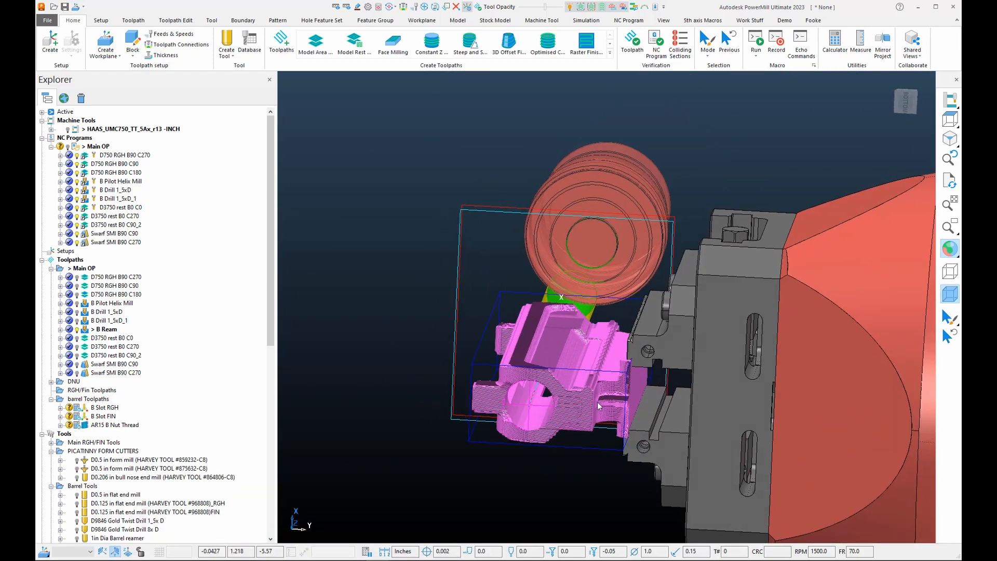